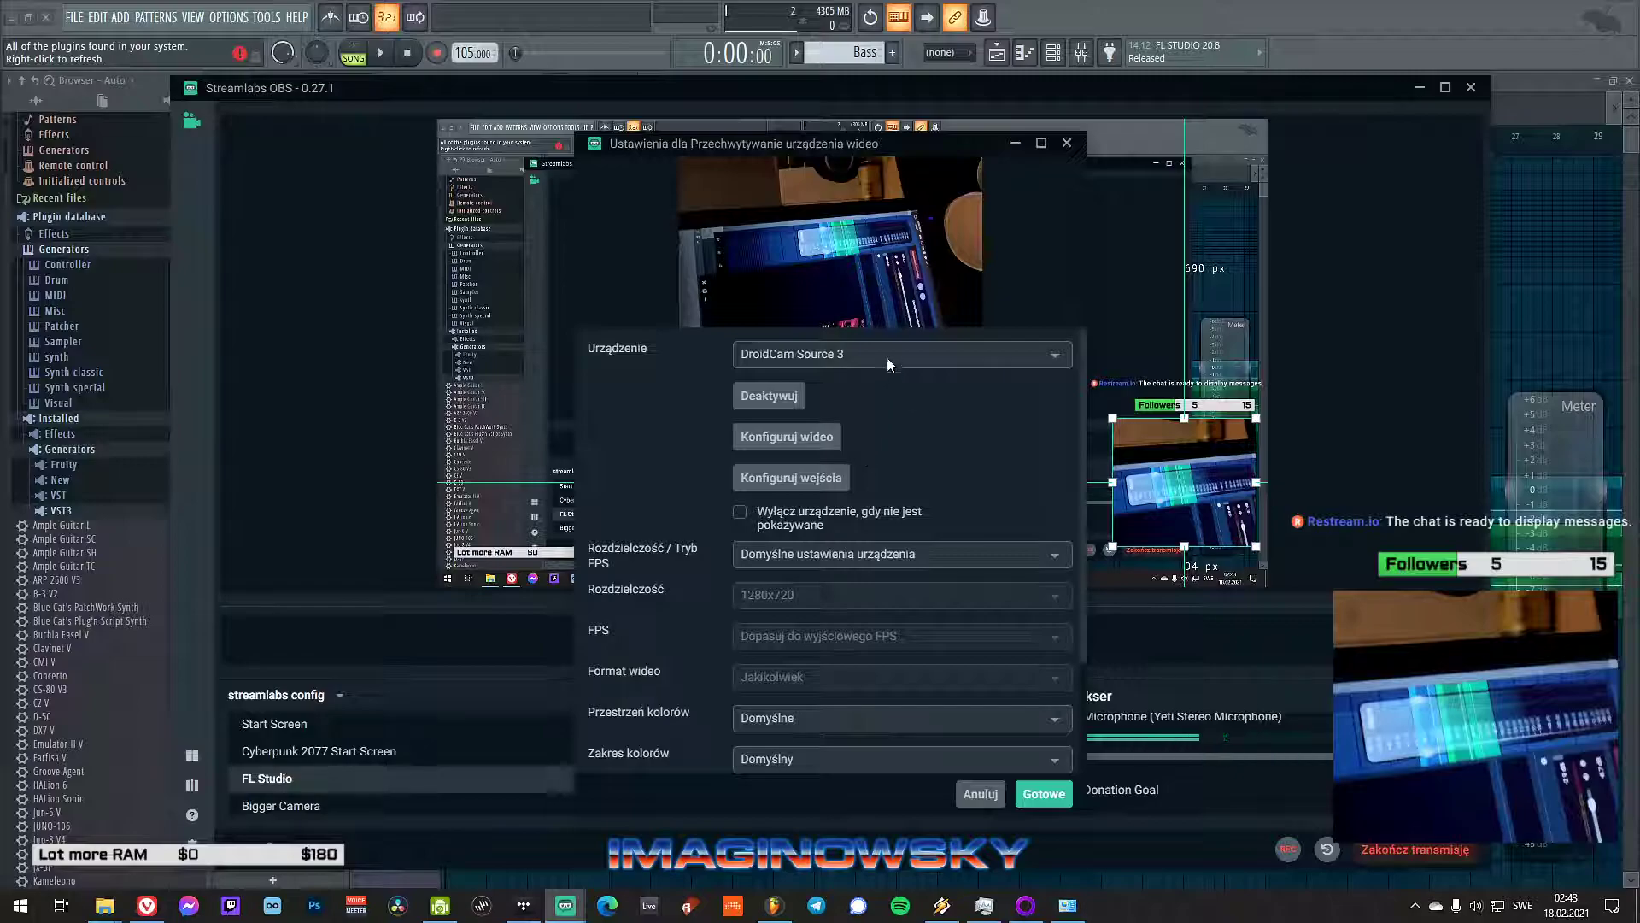
# - Close the video capture device settings and try to start the camera connection in DroidCam Client
pyautogui.click(1067, 146)
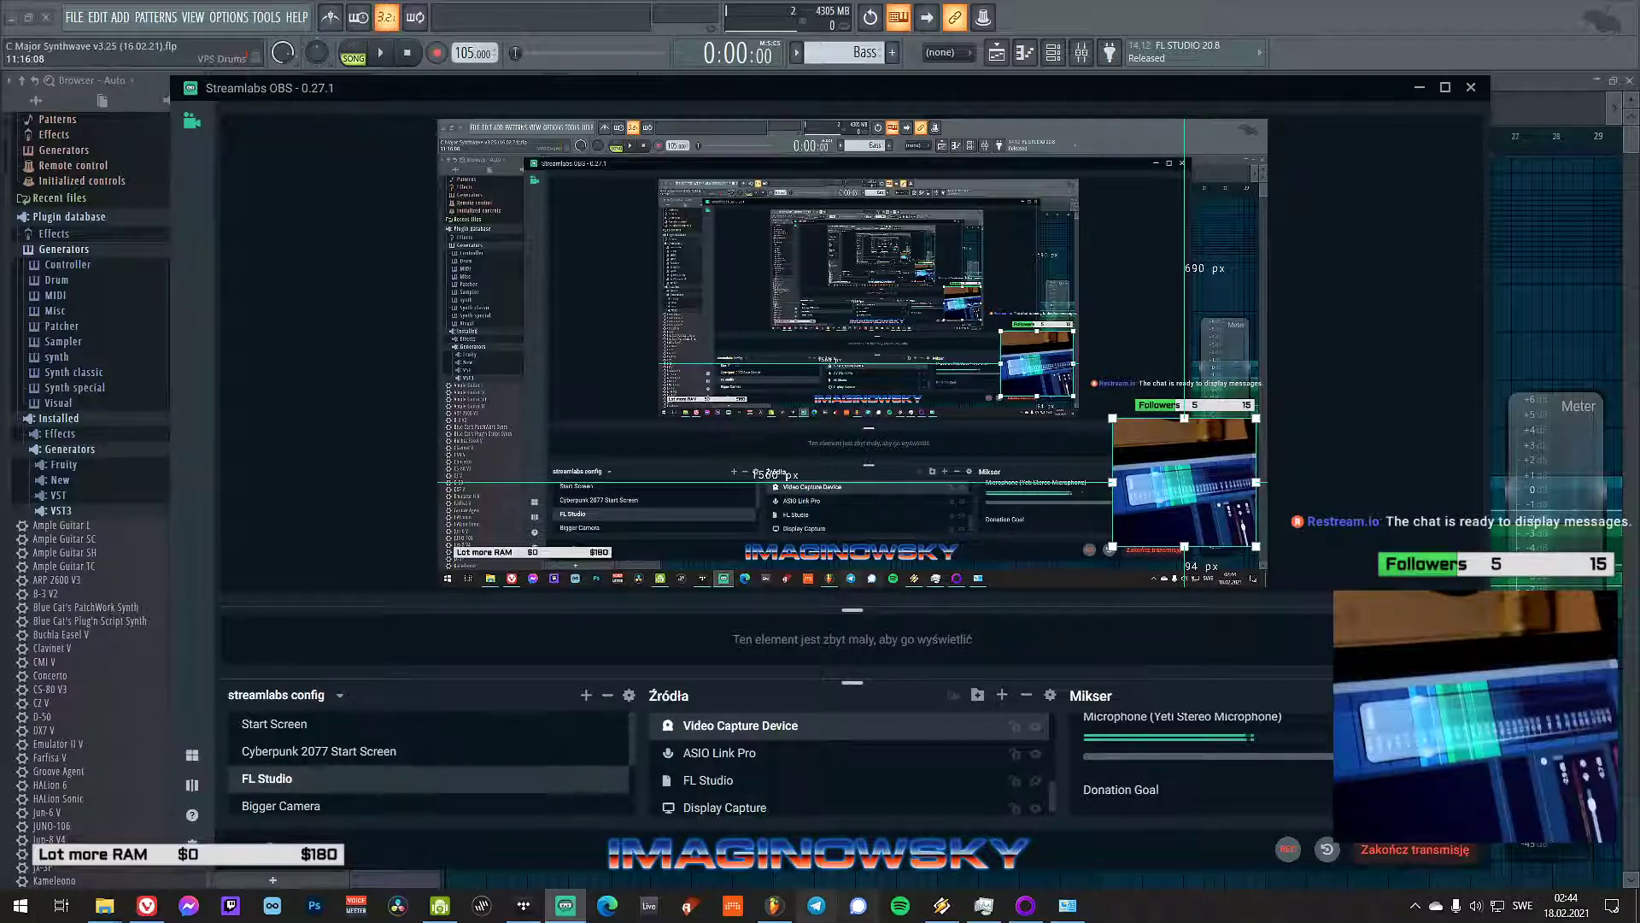
pyautogui.click(439, 906)
pyautogui.click(256, 287)
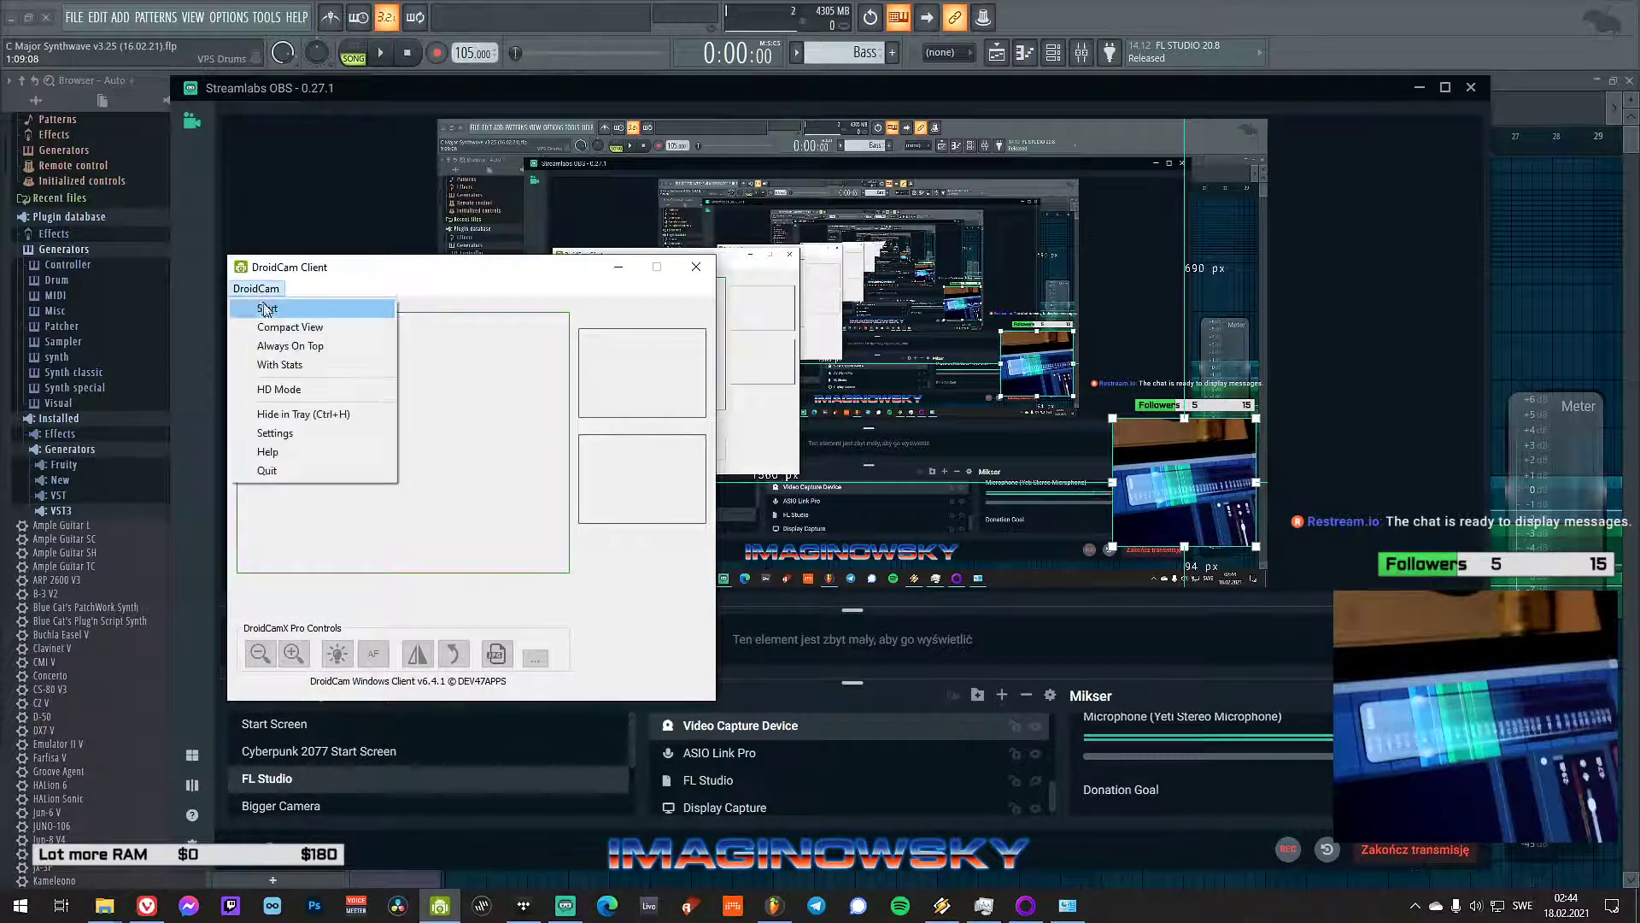
pyautogui.click(261, 310)
pyautogui.click(364, 487)
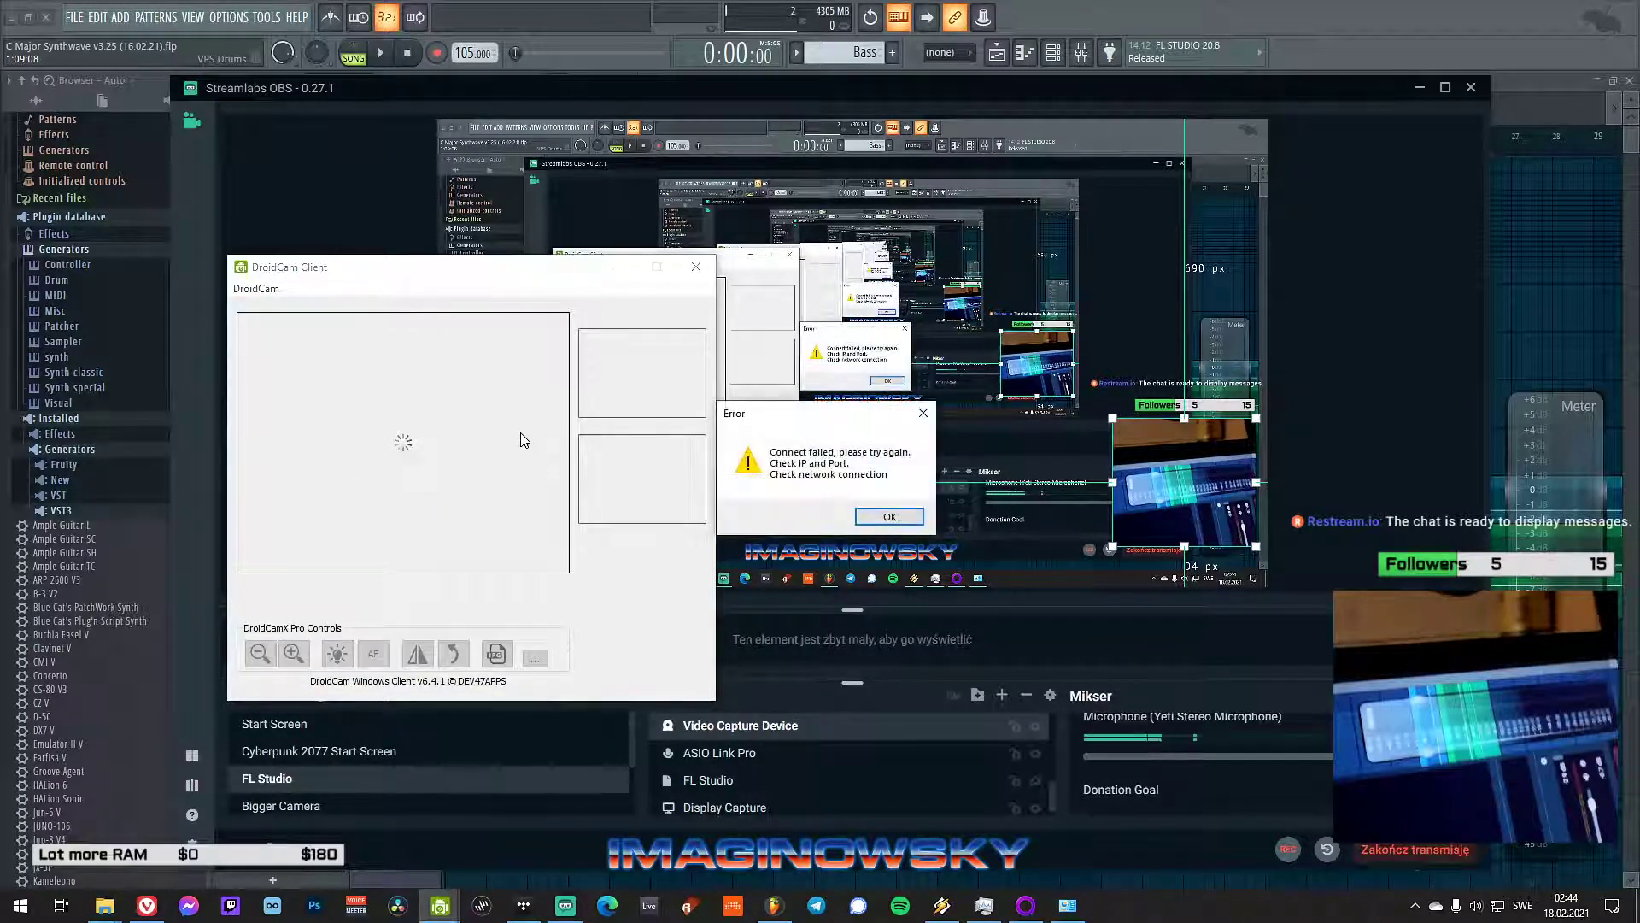
pyautogui.press('Return')
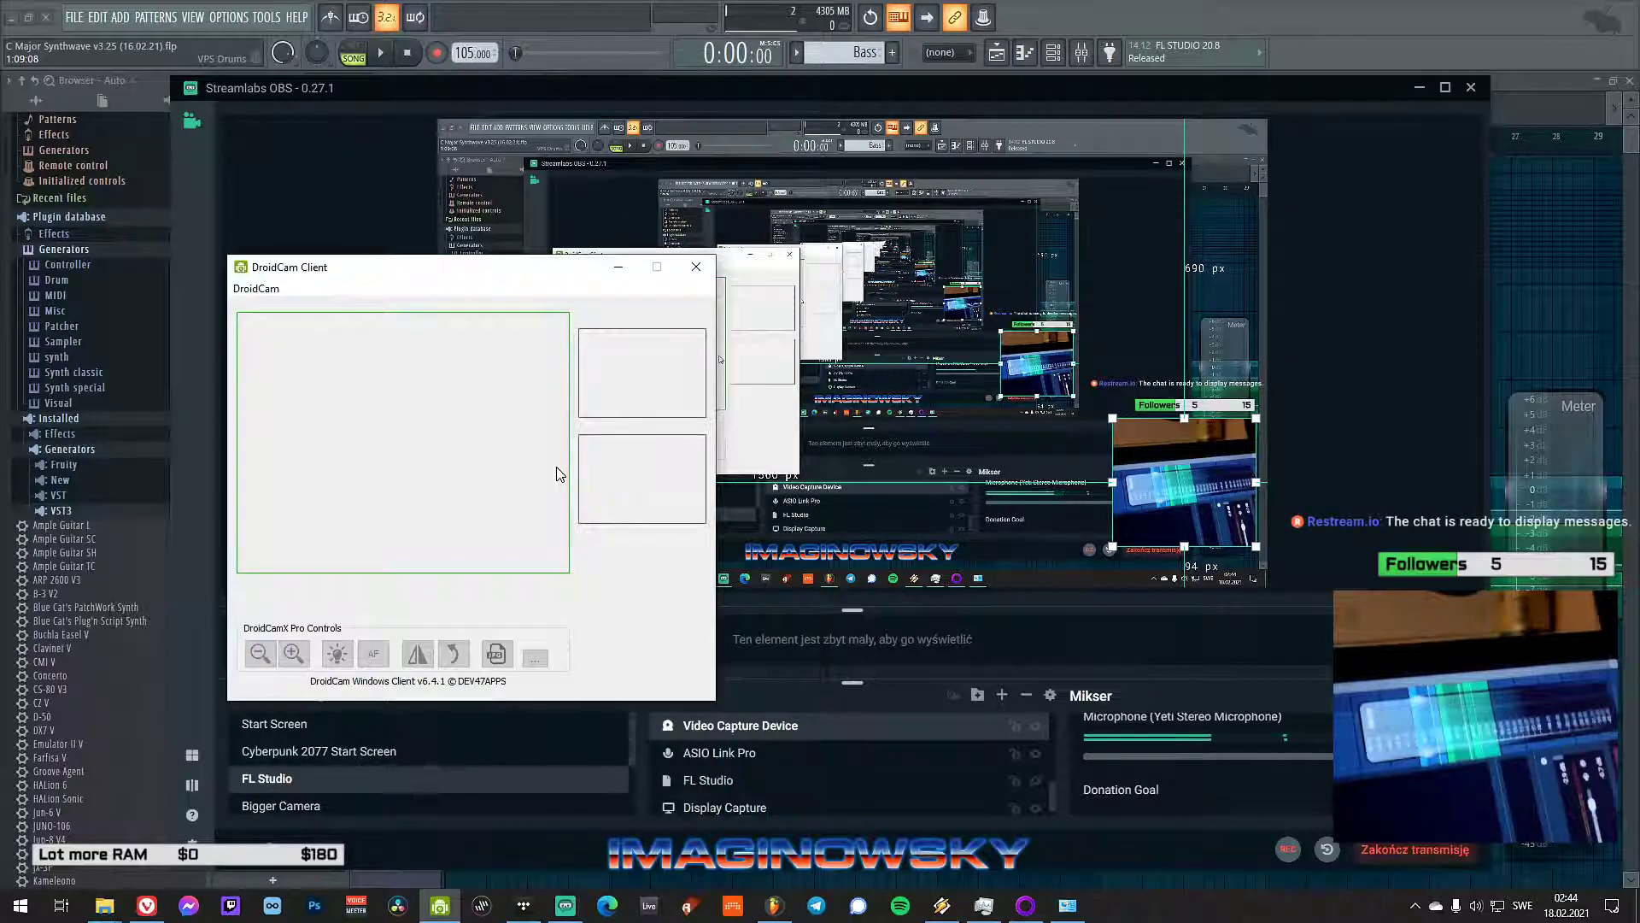
# - Start the DroidCam camera connection again with the same connection settings
pyautogui.click(257, 288)
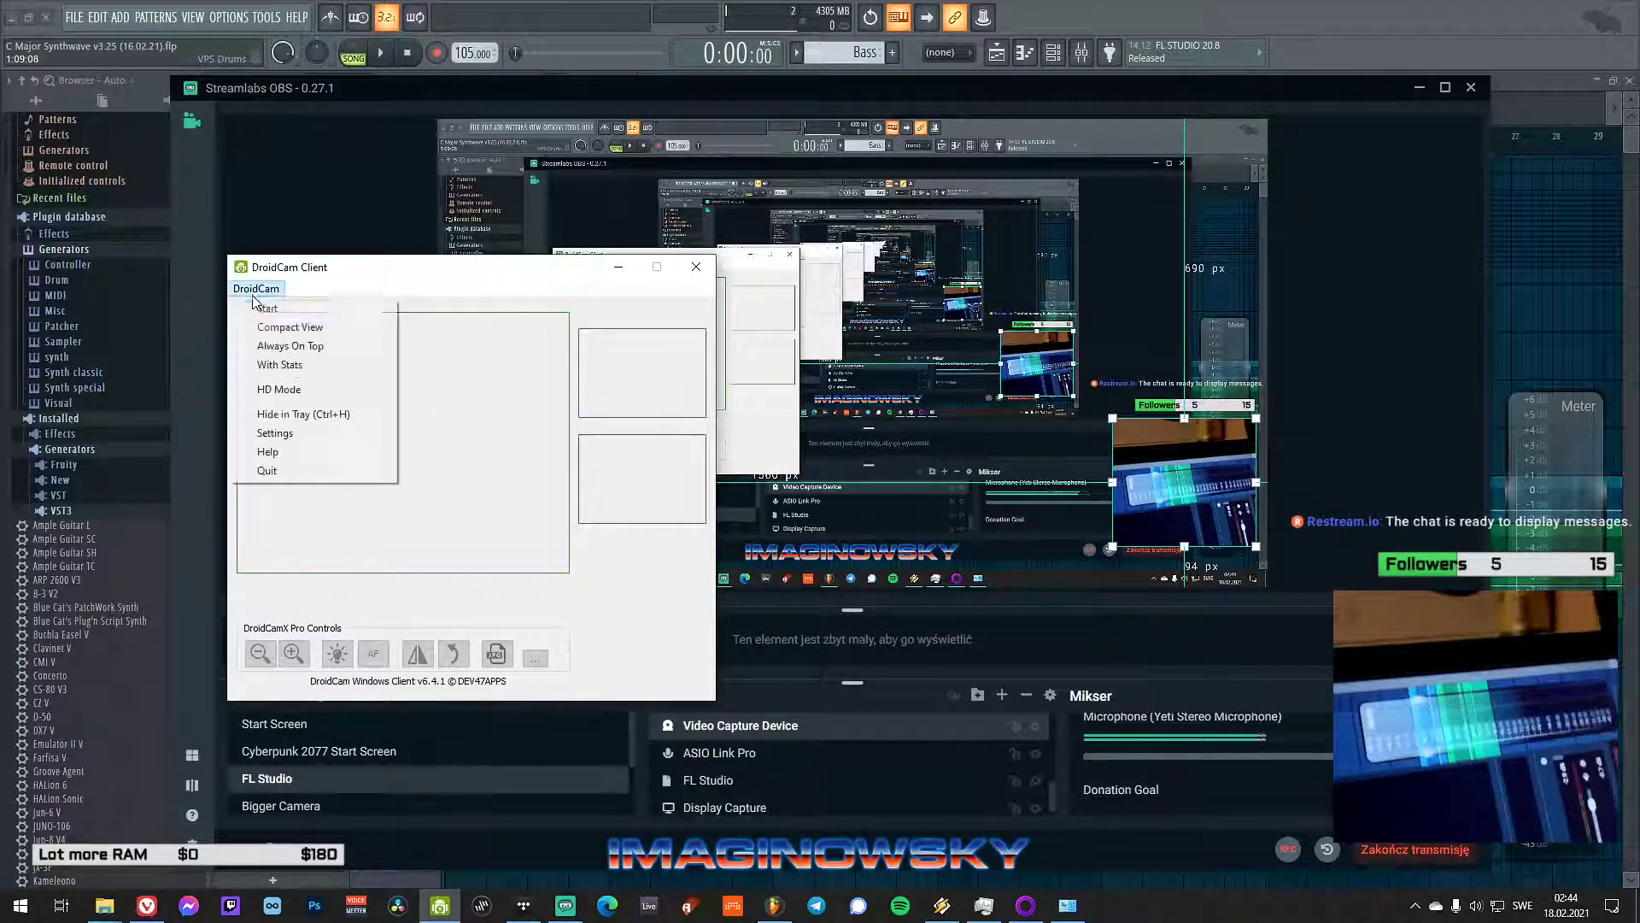
pyautogui.click(272, 326)
pyautogui.click(376, 487)
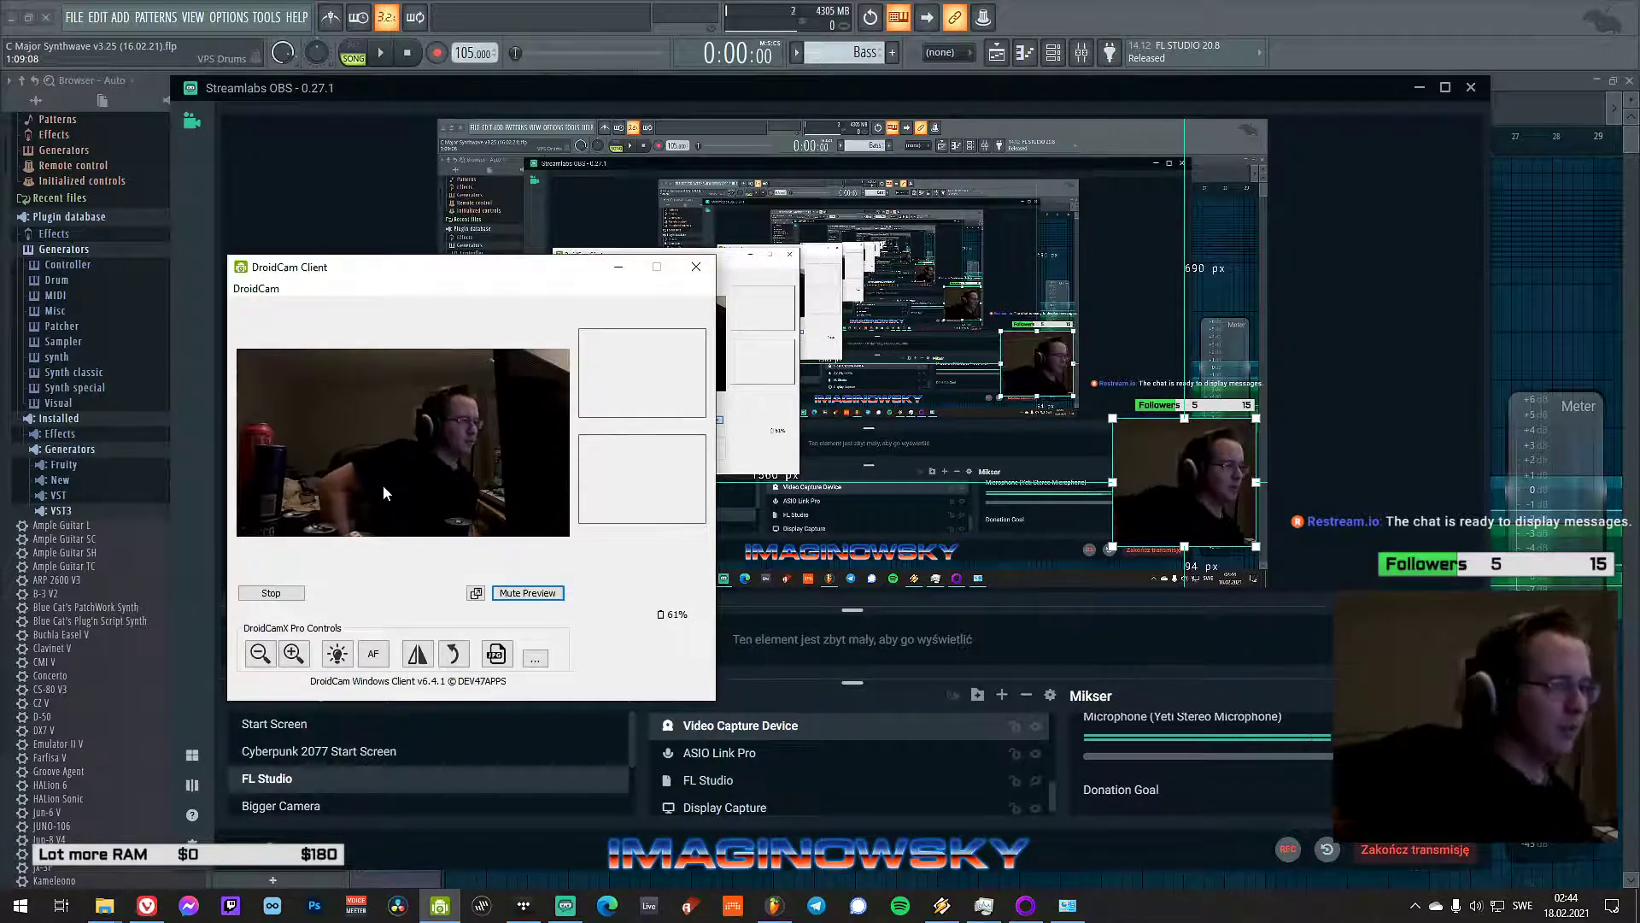
# - Mute the camera preview and minimize the DroidCam Client, repeating this each time its window is restored
pyautogui.click(527, 592)
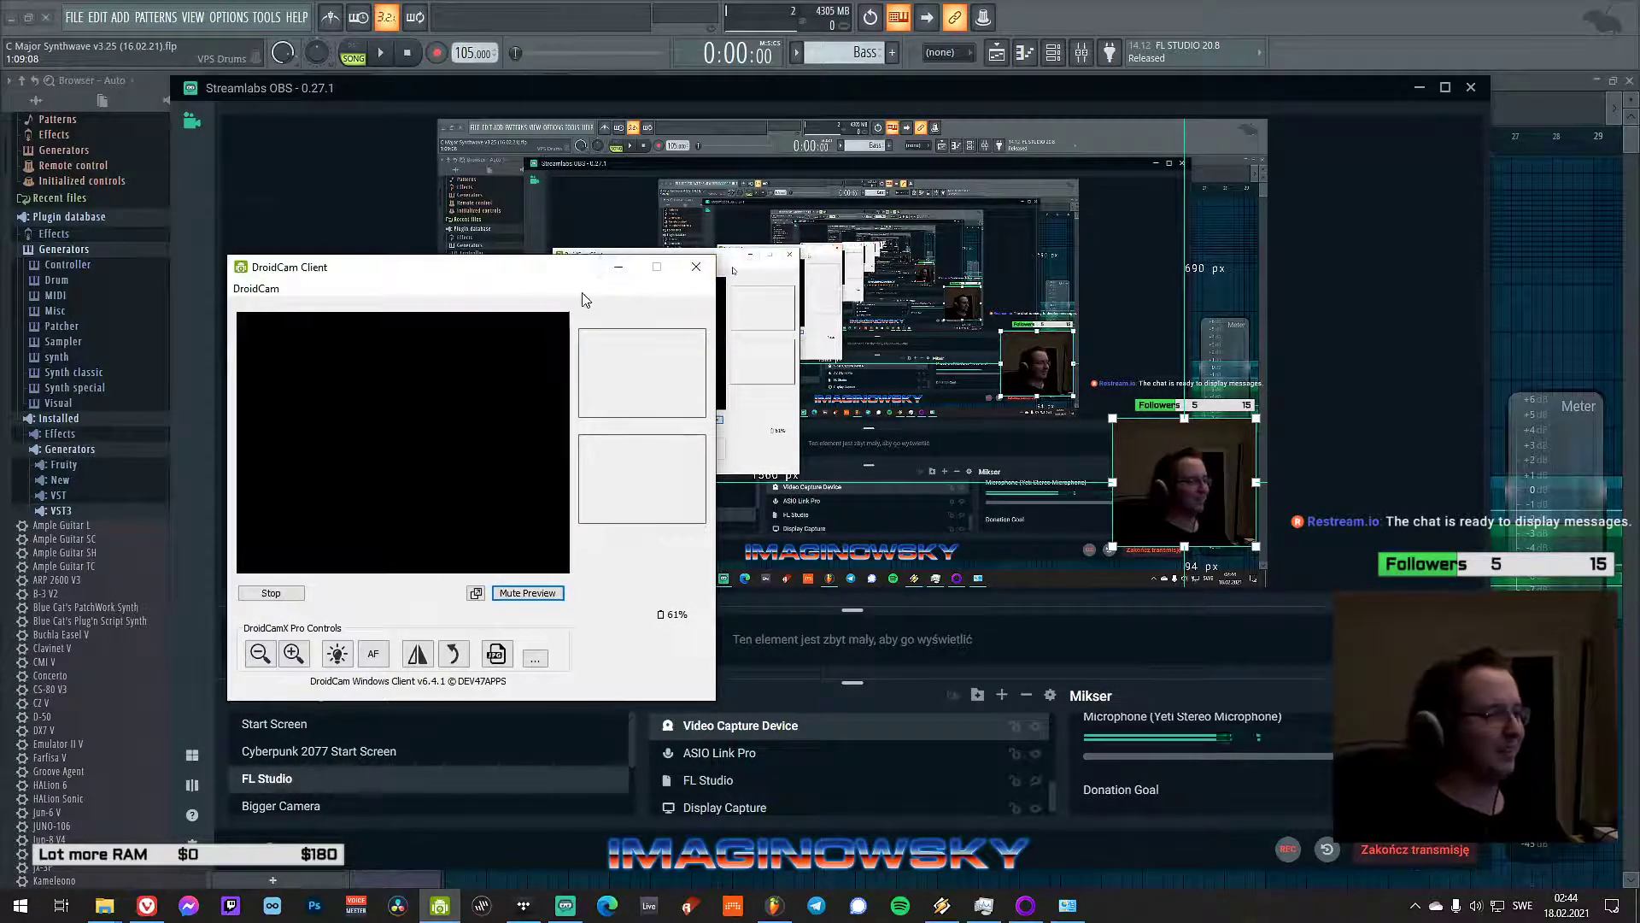
pyautogui.moveTo(573, 275); pyautogui.dragTo(628, 305)
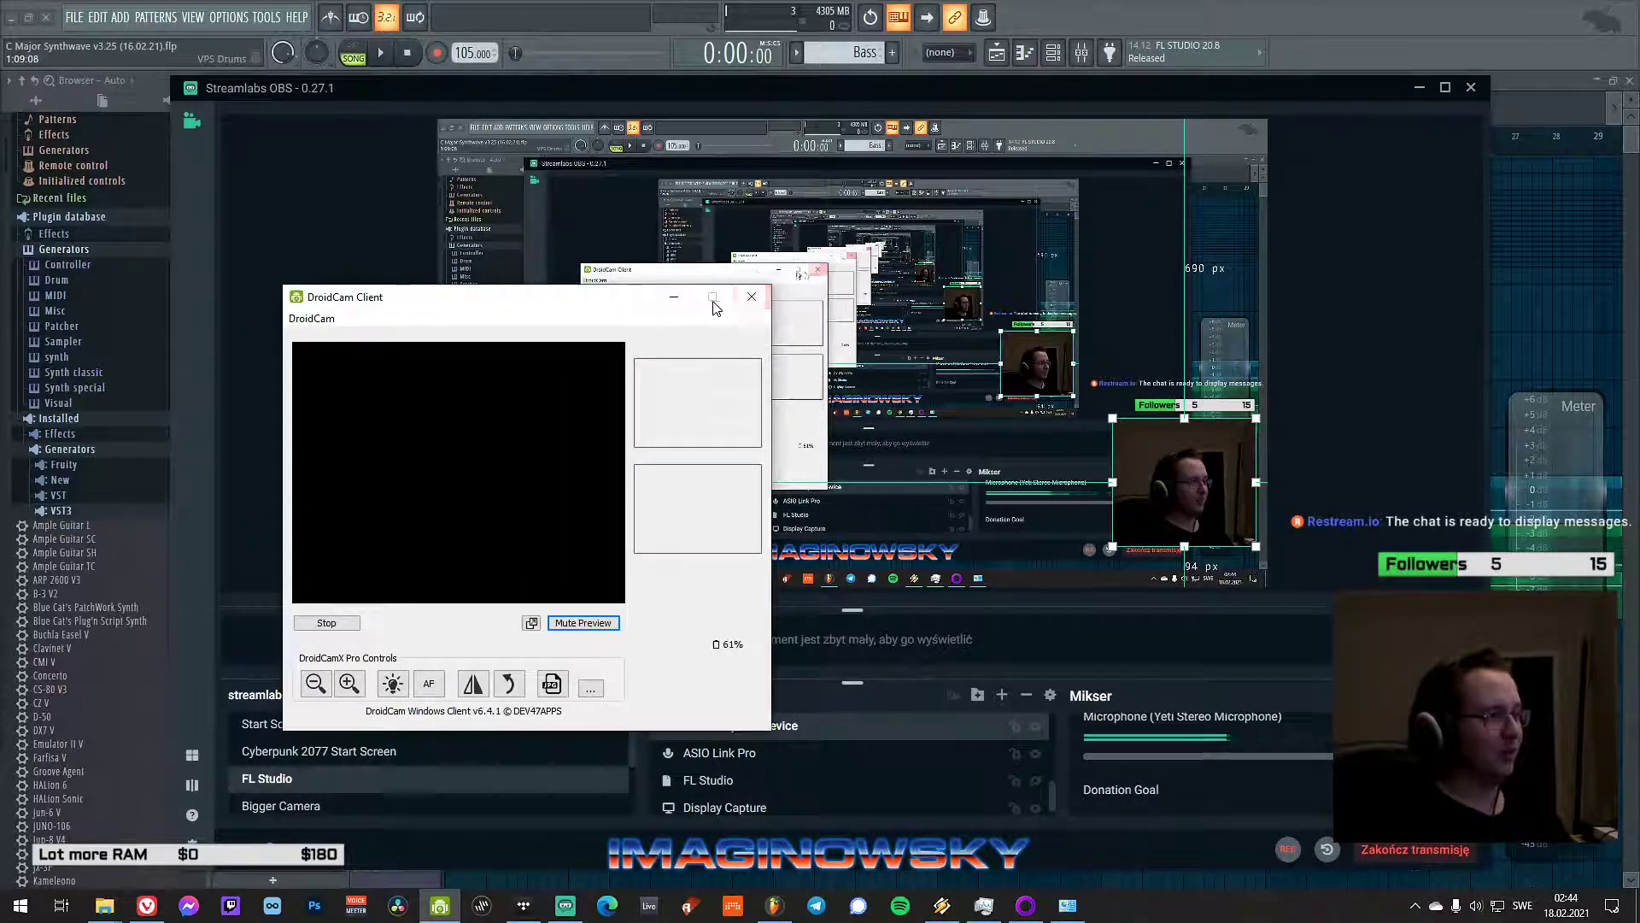
pyautogui.click(674, 299)
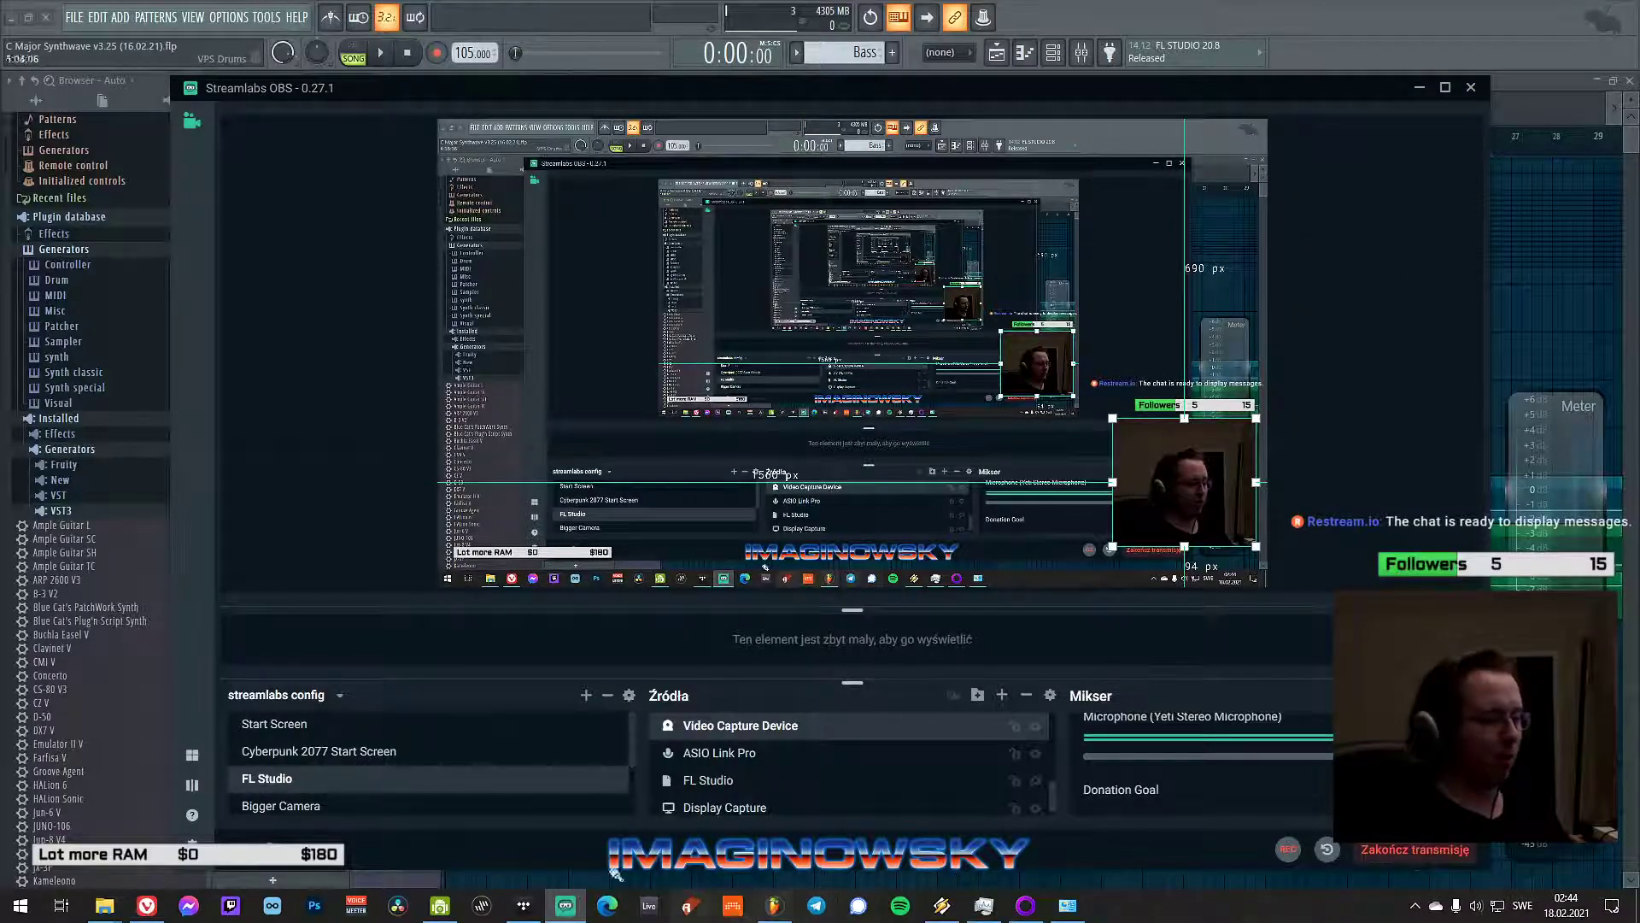
pyautogui.click(439, 908)
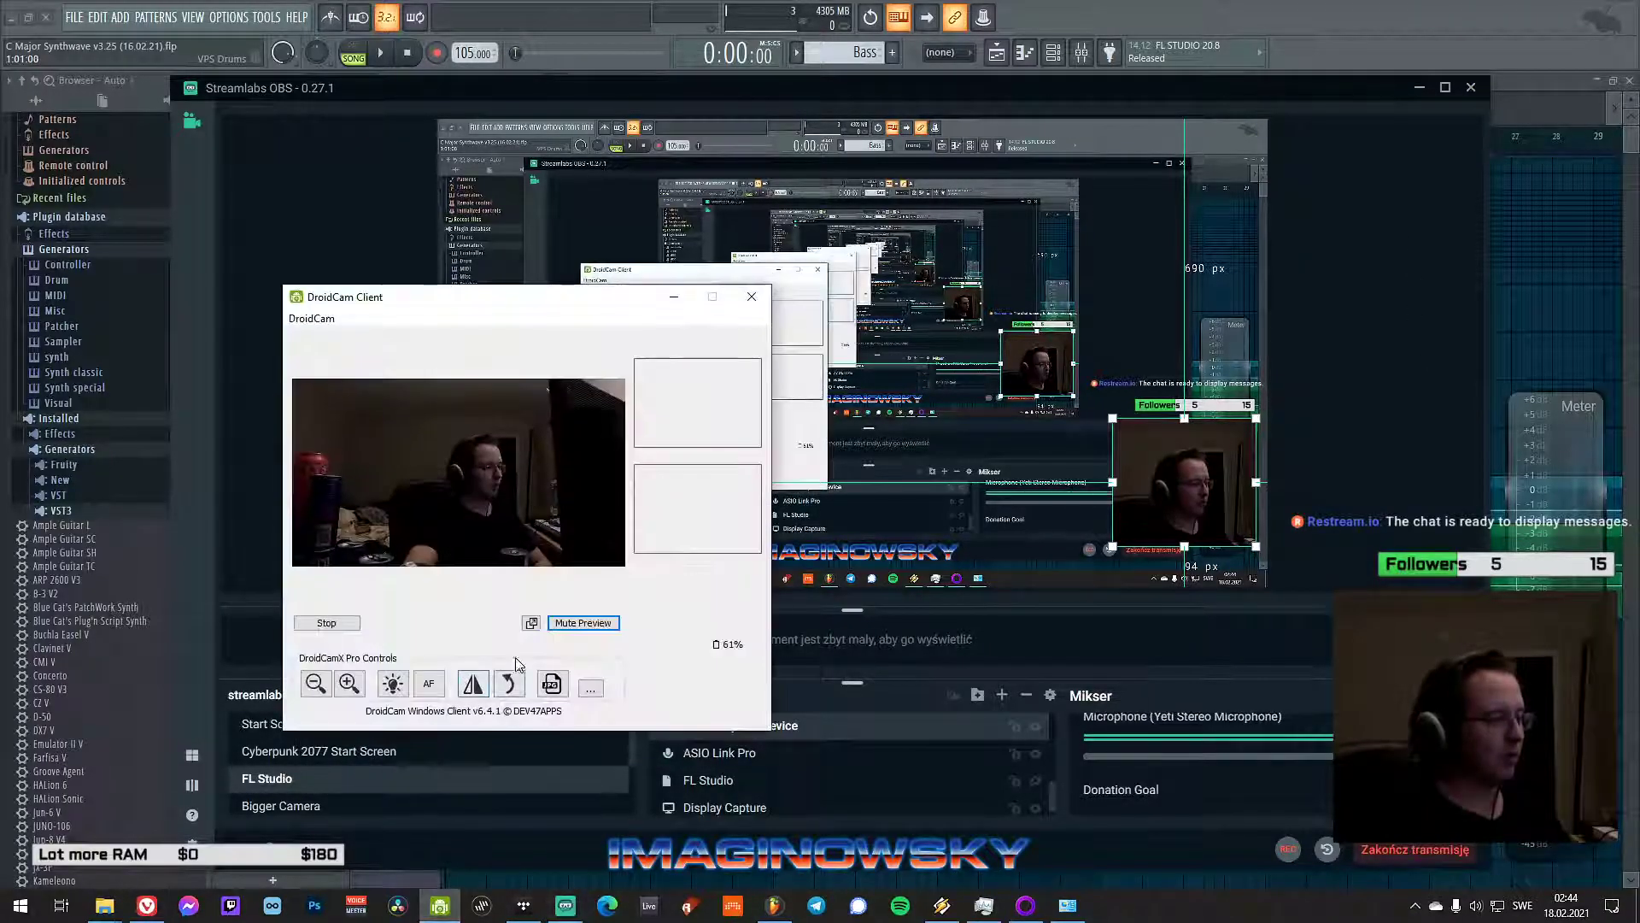
pyautogui.click(581, 623)
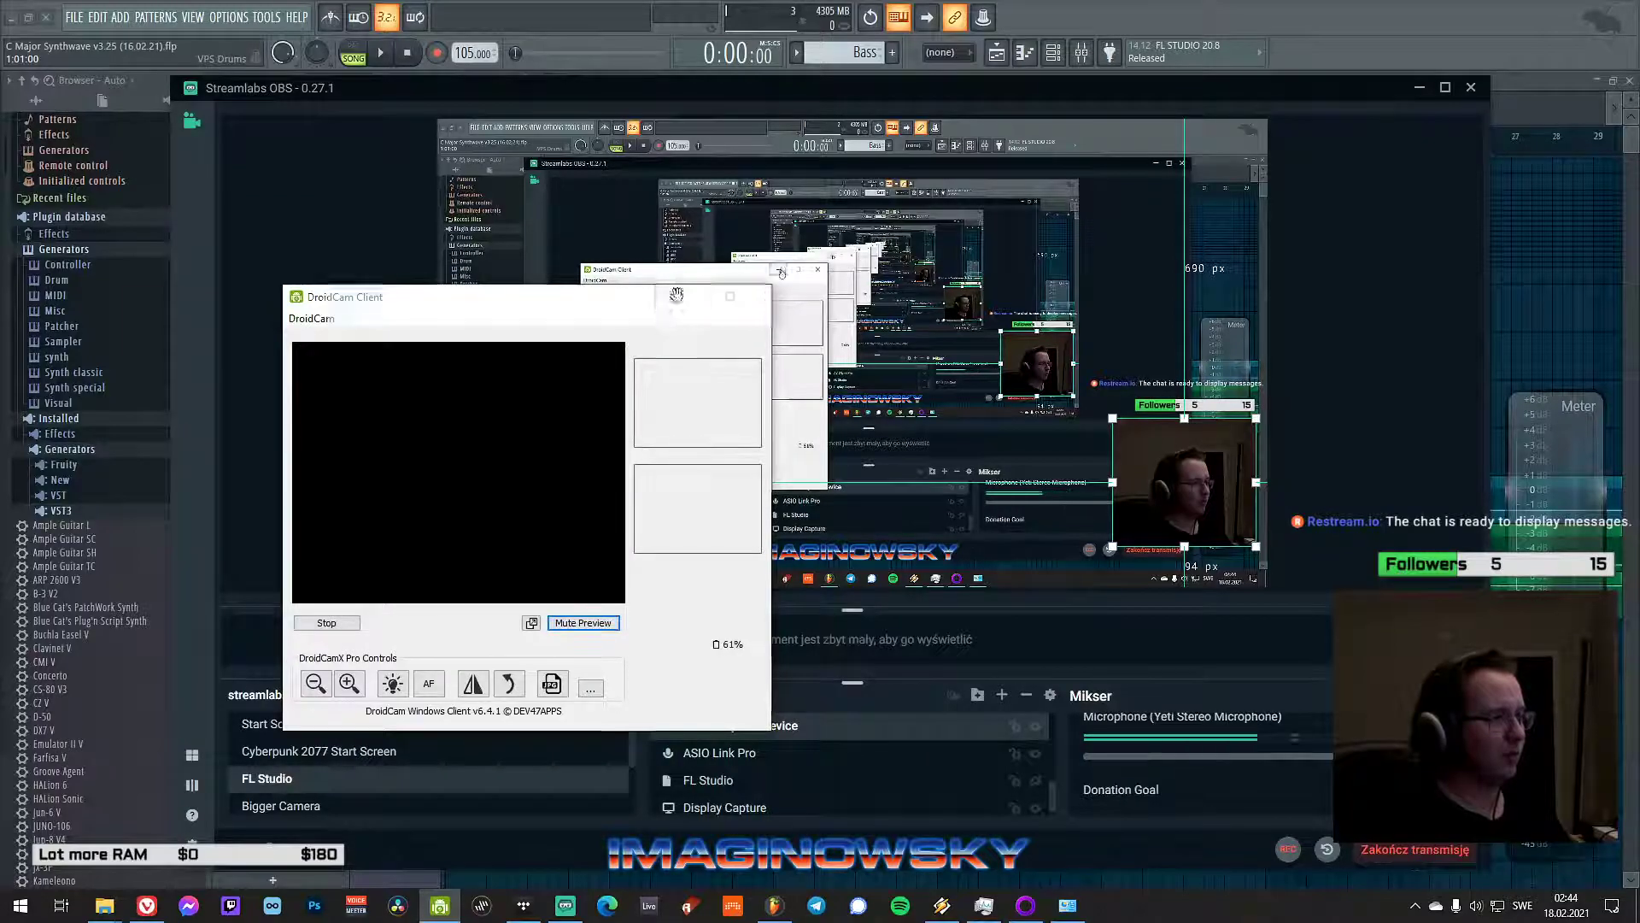
pyautogui.click(674, 297)
pyautogui.click(447, 906)
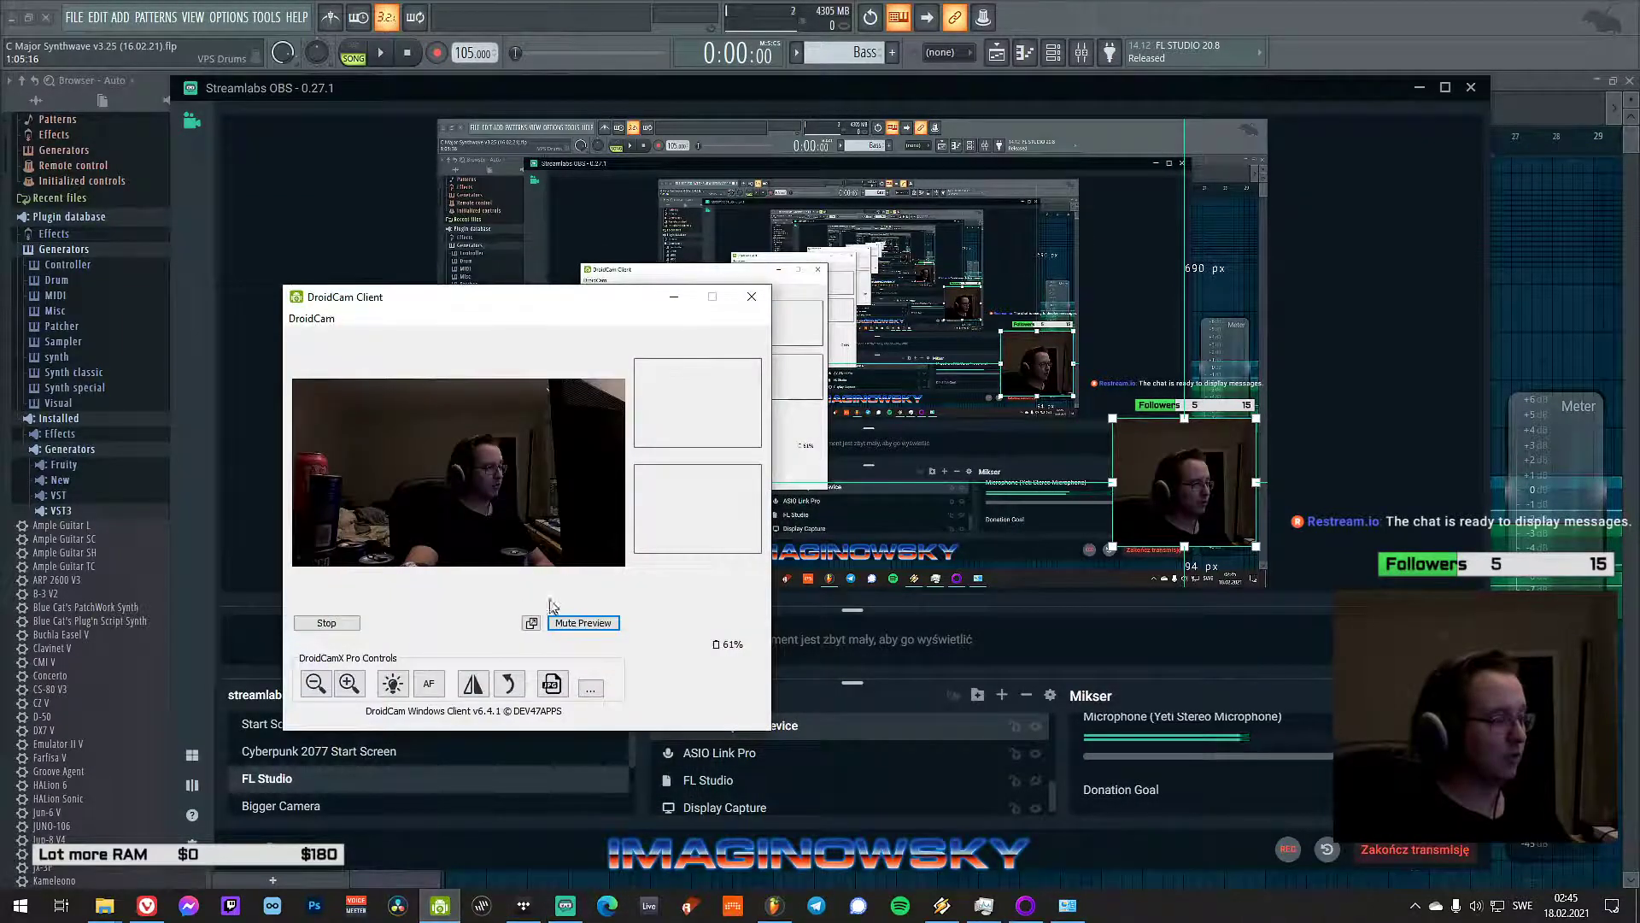
pyautogui.click(585, 624)
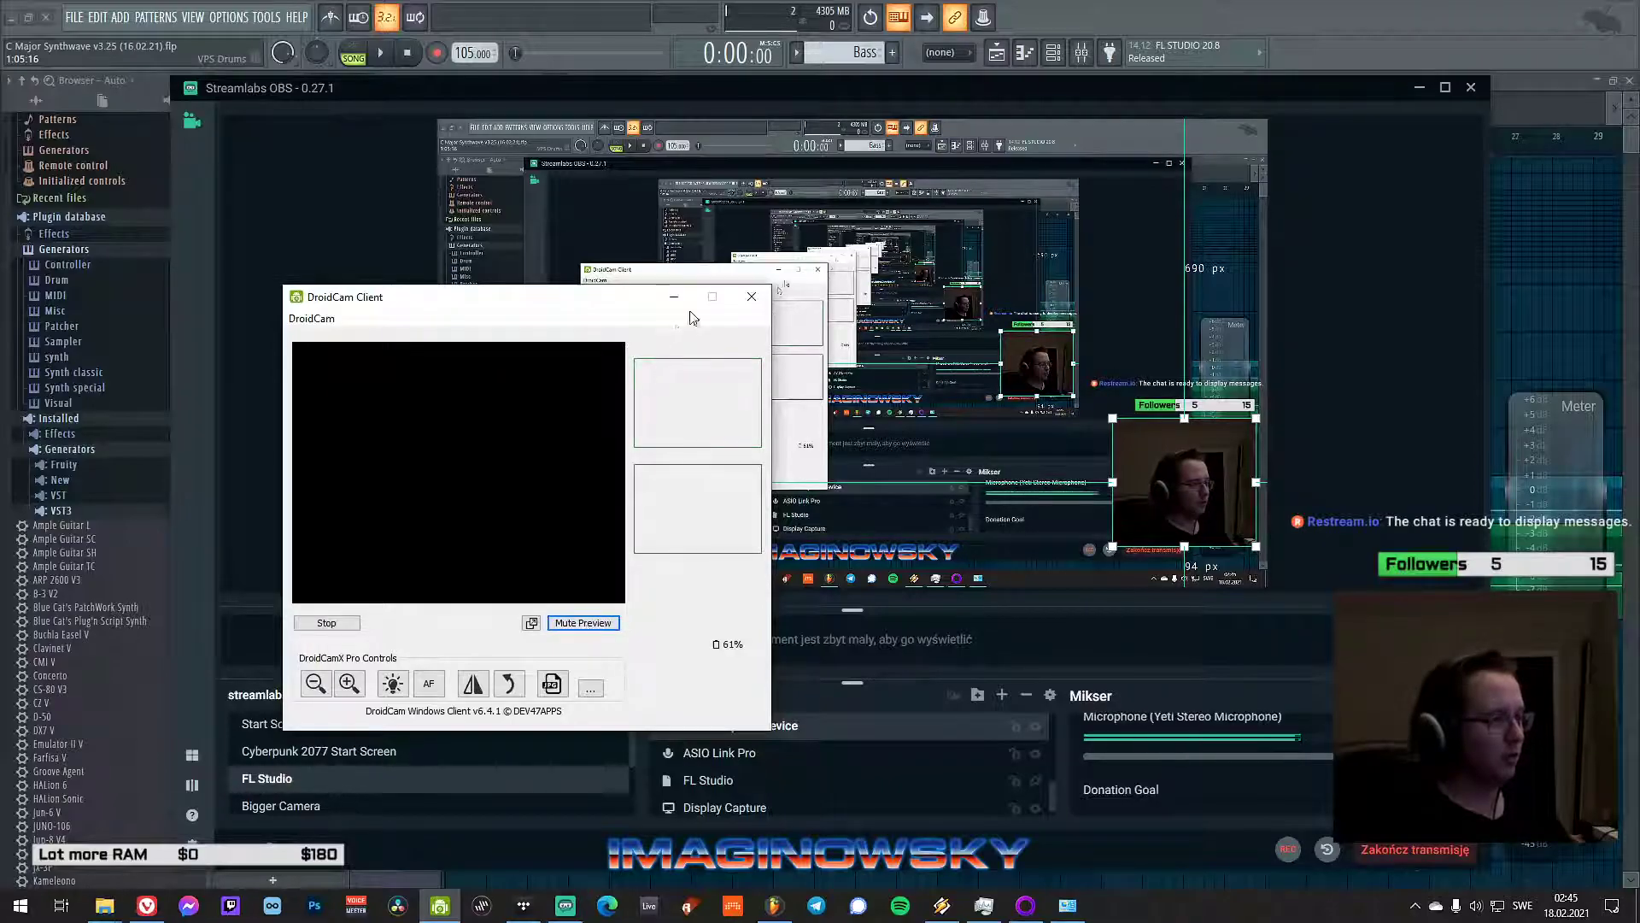
pyautogui.click(444, 905)
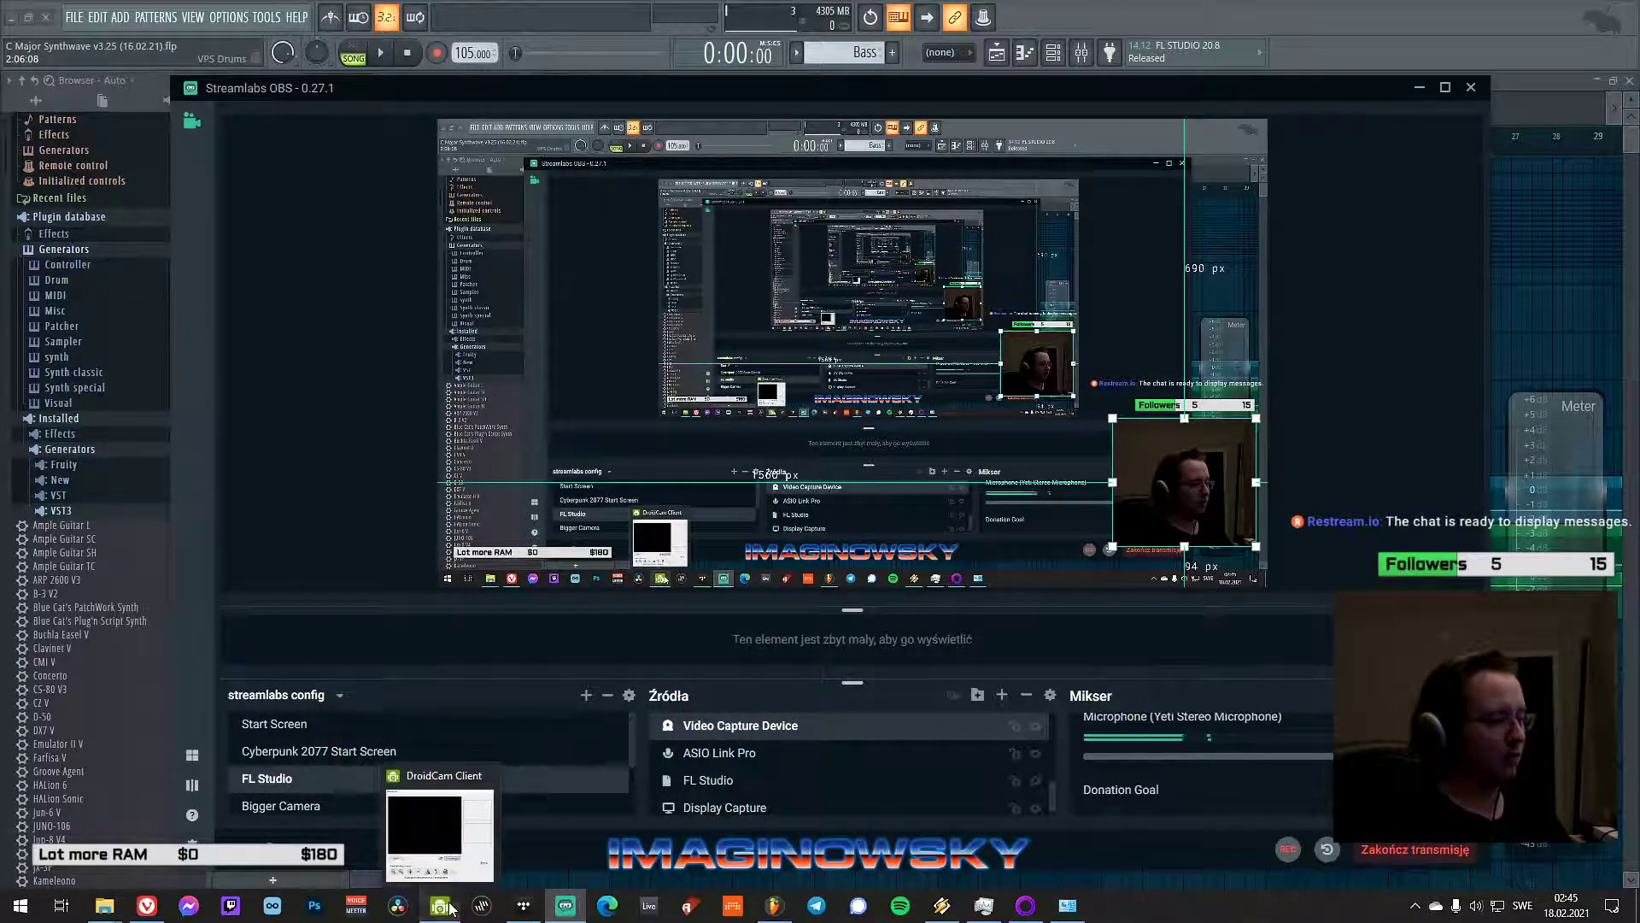
# - Raise the camera's video brightness slightly in the additional DroidCam controls and accept the change
pyautogui.click(444, 906)
pyautogui.click(590, 688)
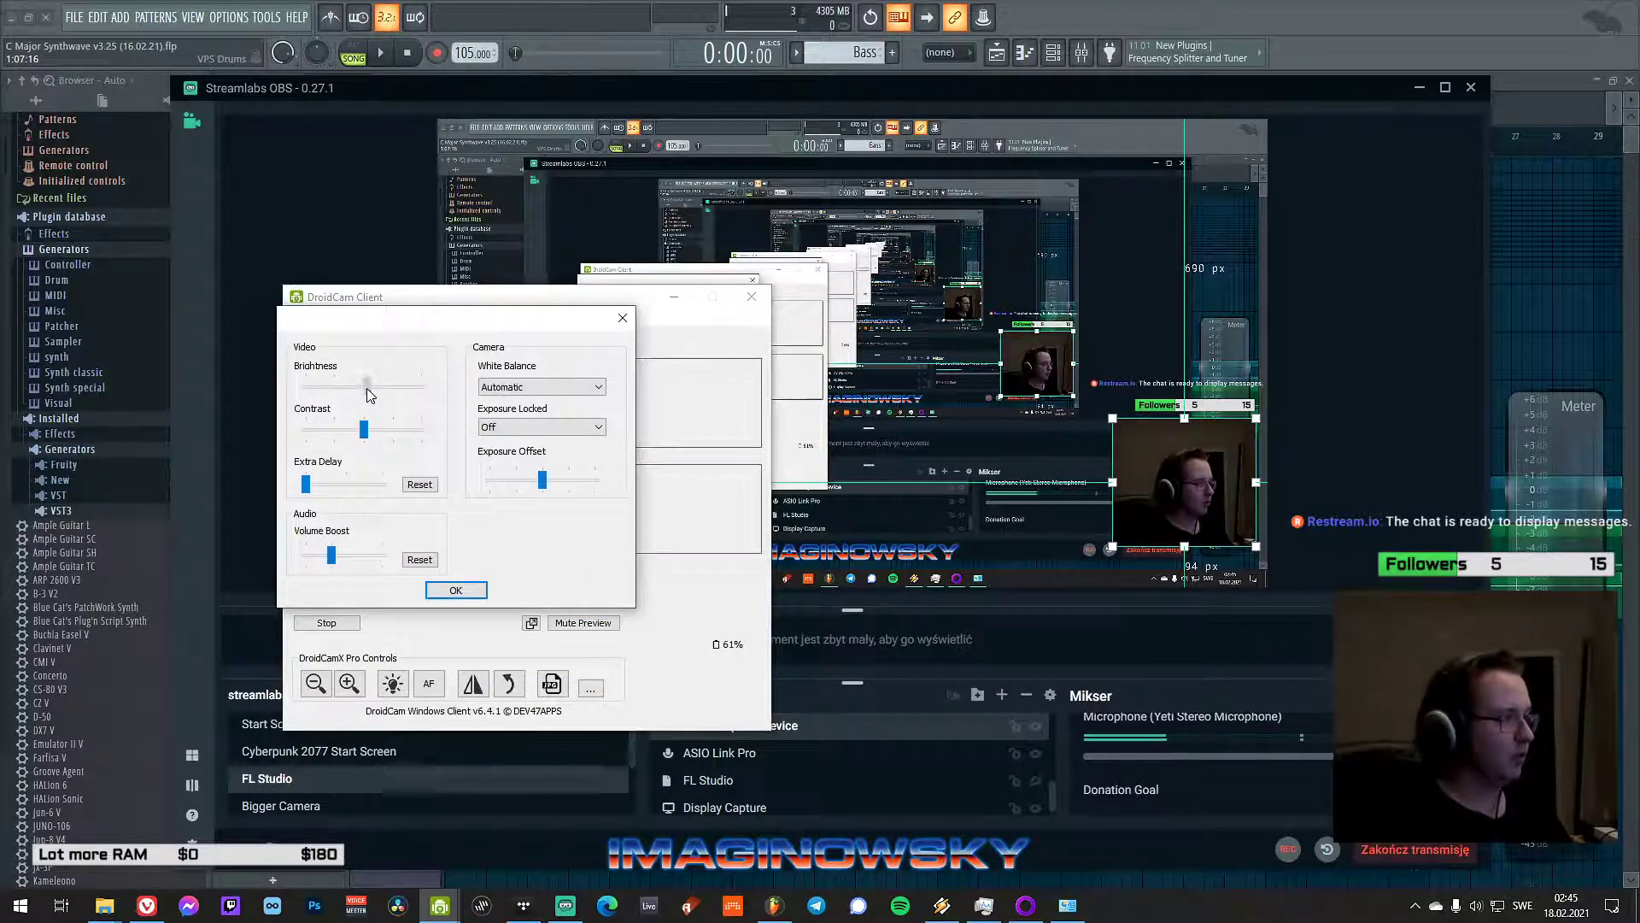
pyautogui.moveTo(365, 387); pyautogui.dragTo(369, 386)
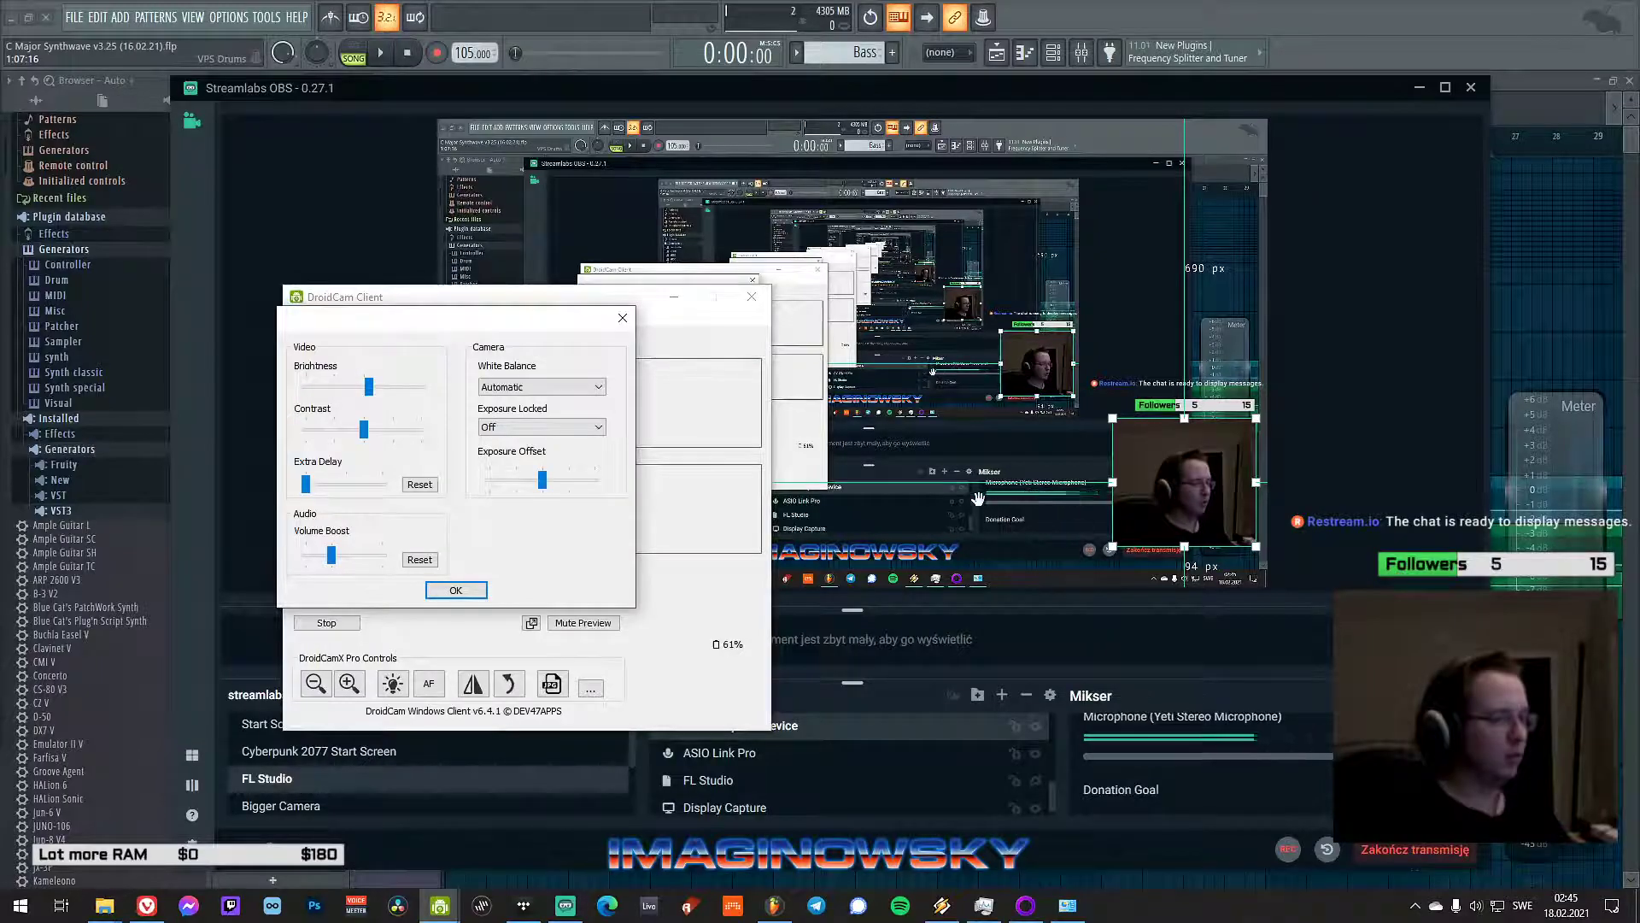
pyautogui.click(476, 593)
# - Stop the camera feed, restart the DroidCam connection and minimize the client
pyautogui.click(311, 318)
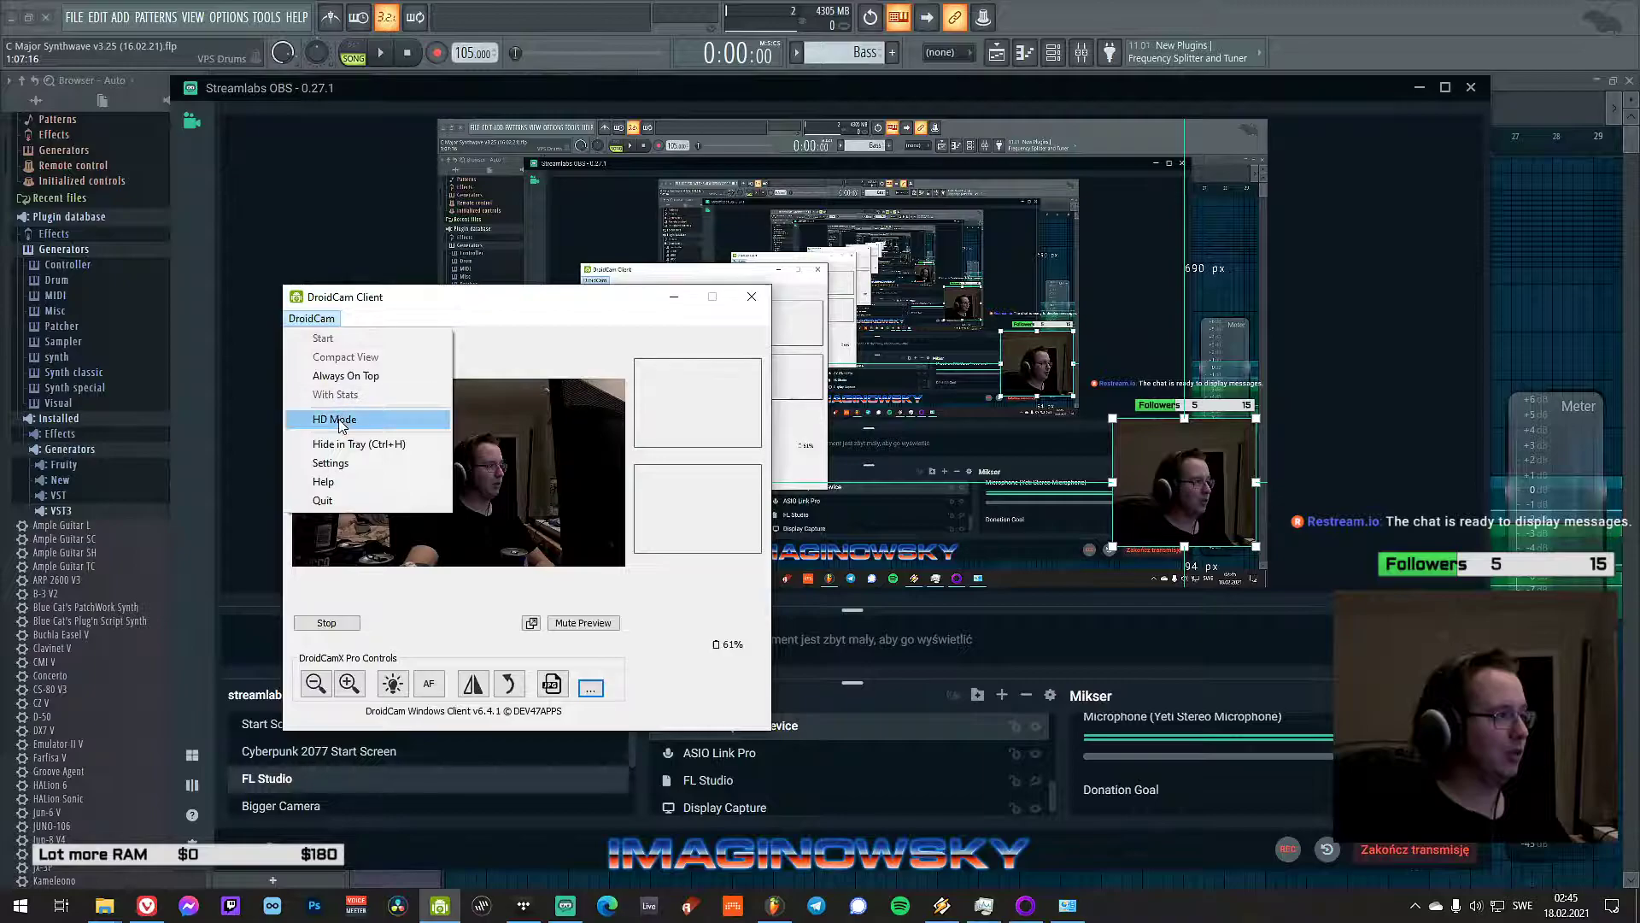
pyautogui.click(324, 622)
pyautogui.click(324, 622)
pyautogui.click(311, 318)
pyautogui.click(324, 338)
pyautogui.click(407, 518)
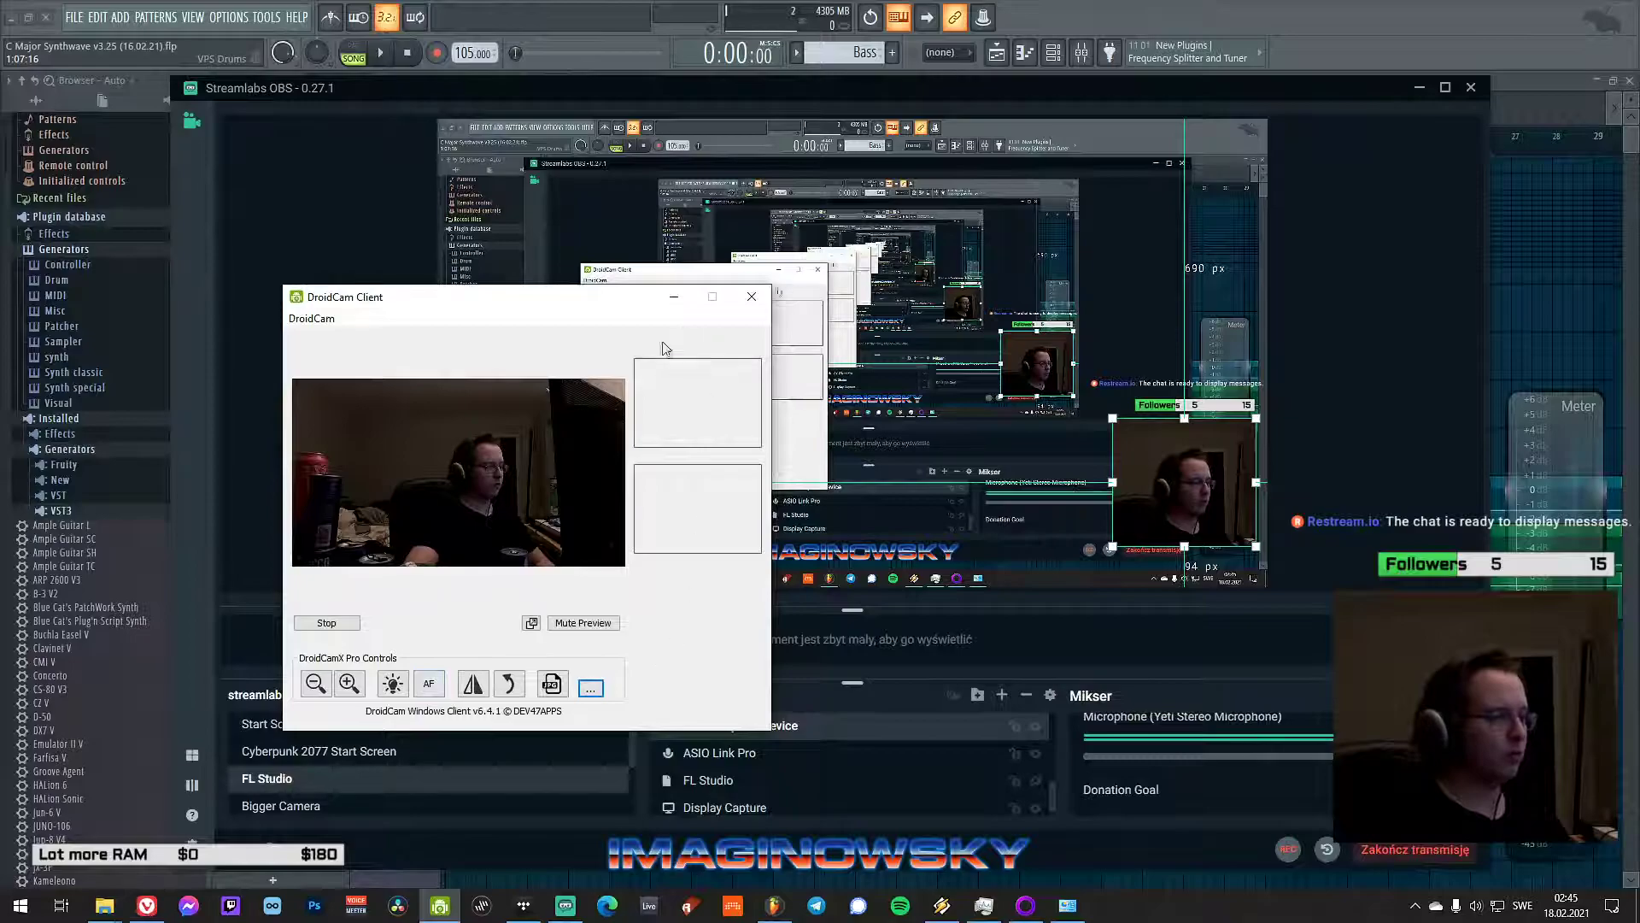
pyautogui.click(674, 297)
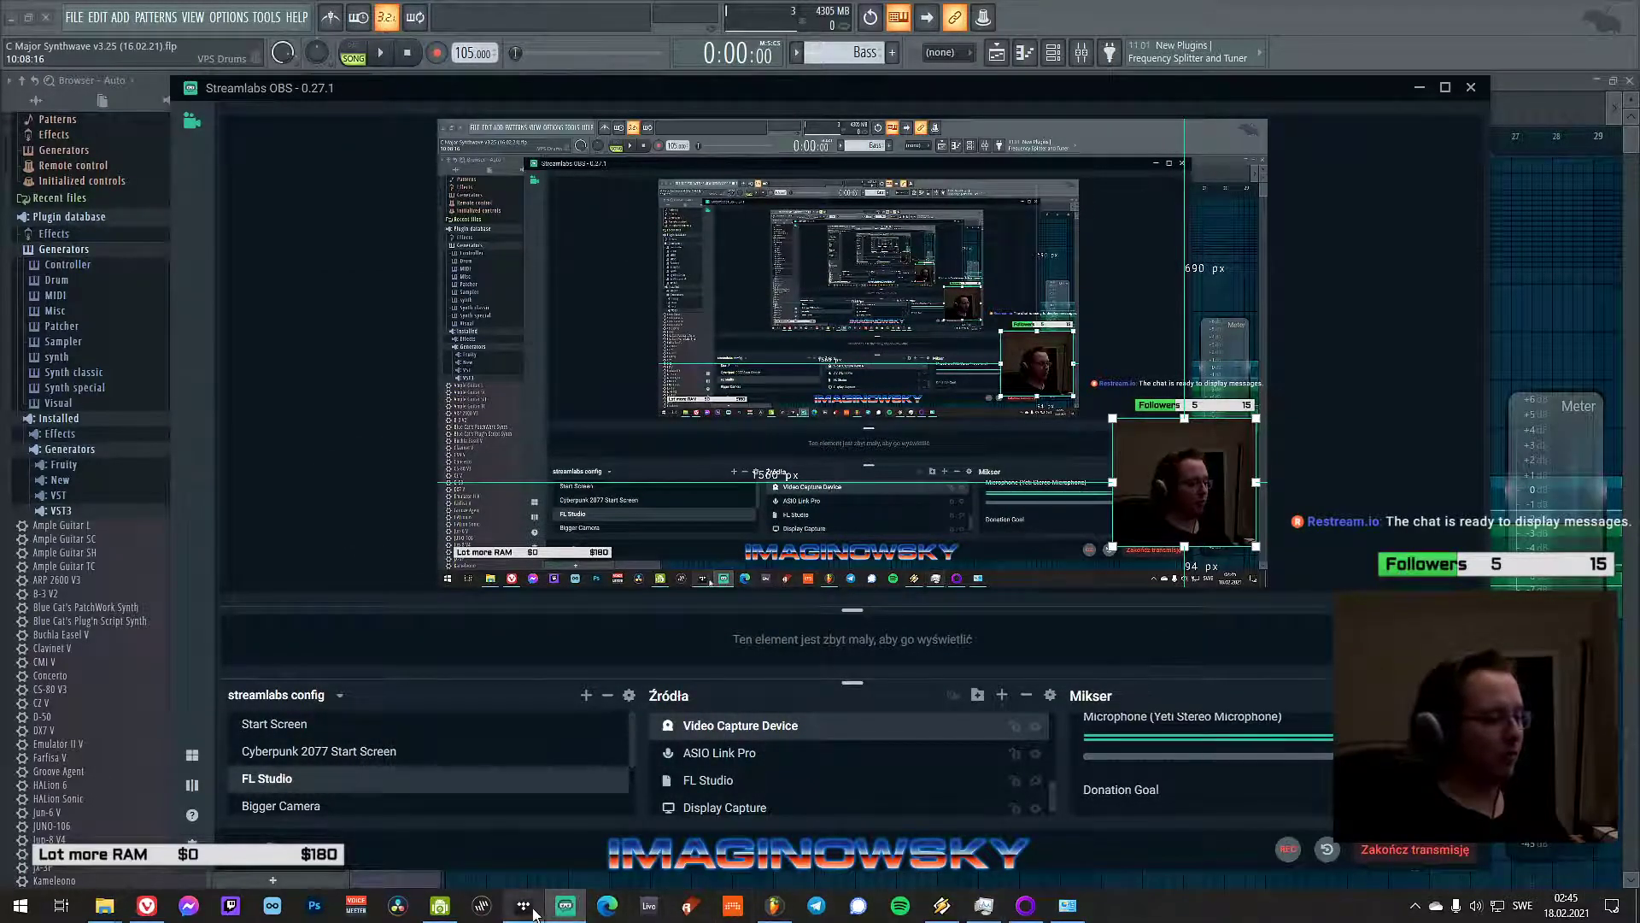
# - Restore DroidCam Client, set the video brightness slightly above the middle of its range, and minimize the client
pyautogui.click(438, 911)
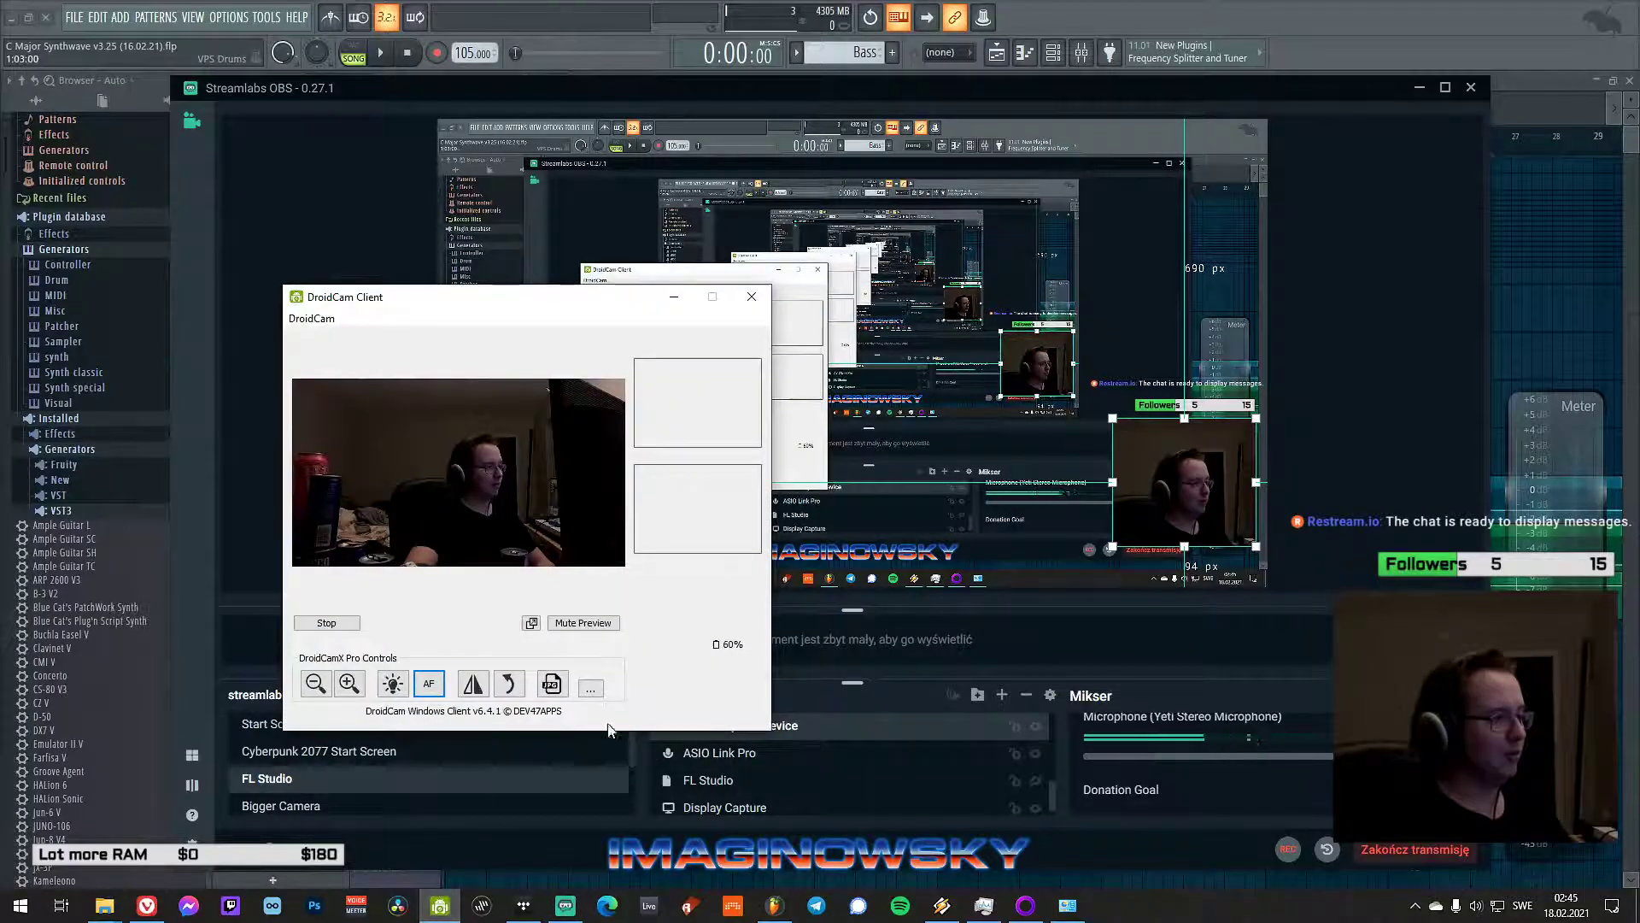
pyautogui.click(392, 683)
pyautogui.moveTo(364, 386); pyautogui.dragTo(374, 390)
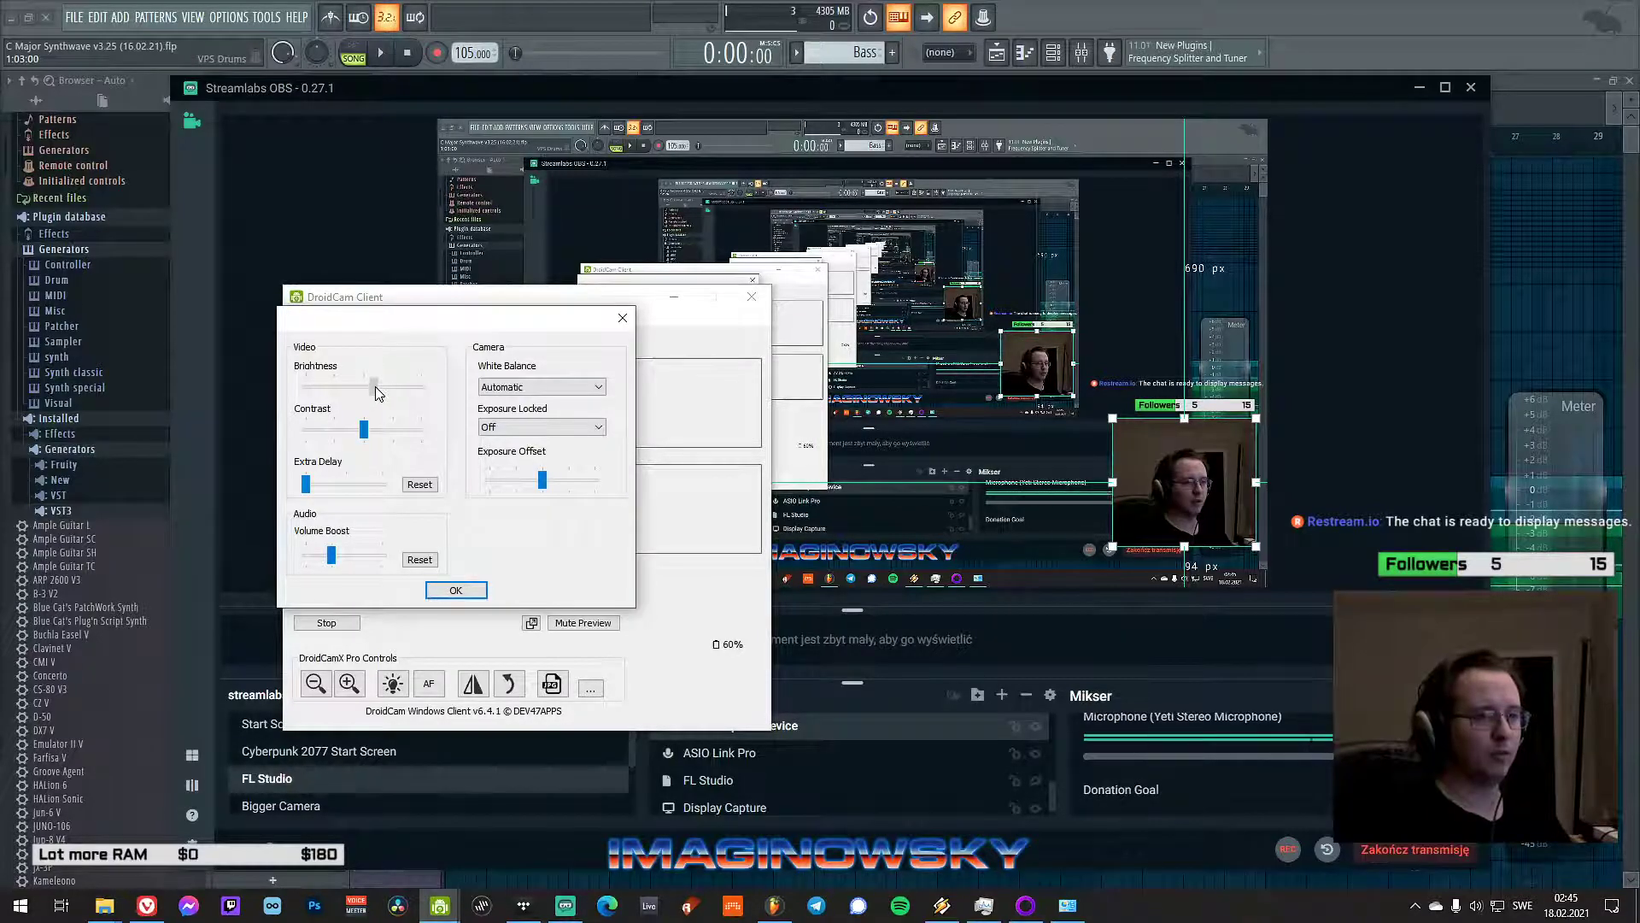
pyautogui.click(481, 587)
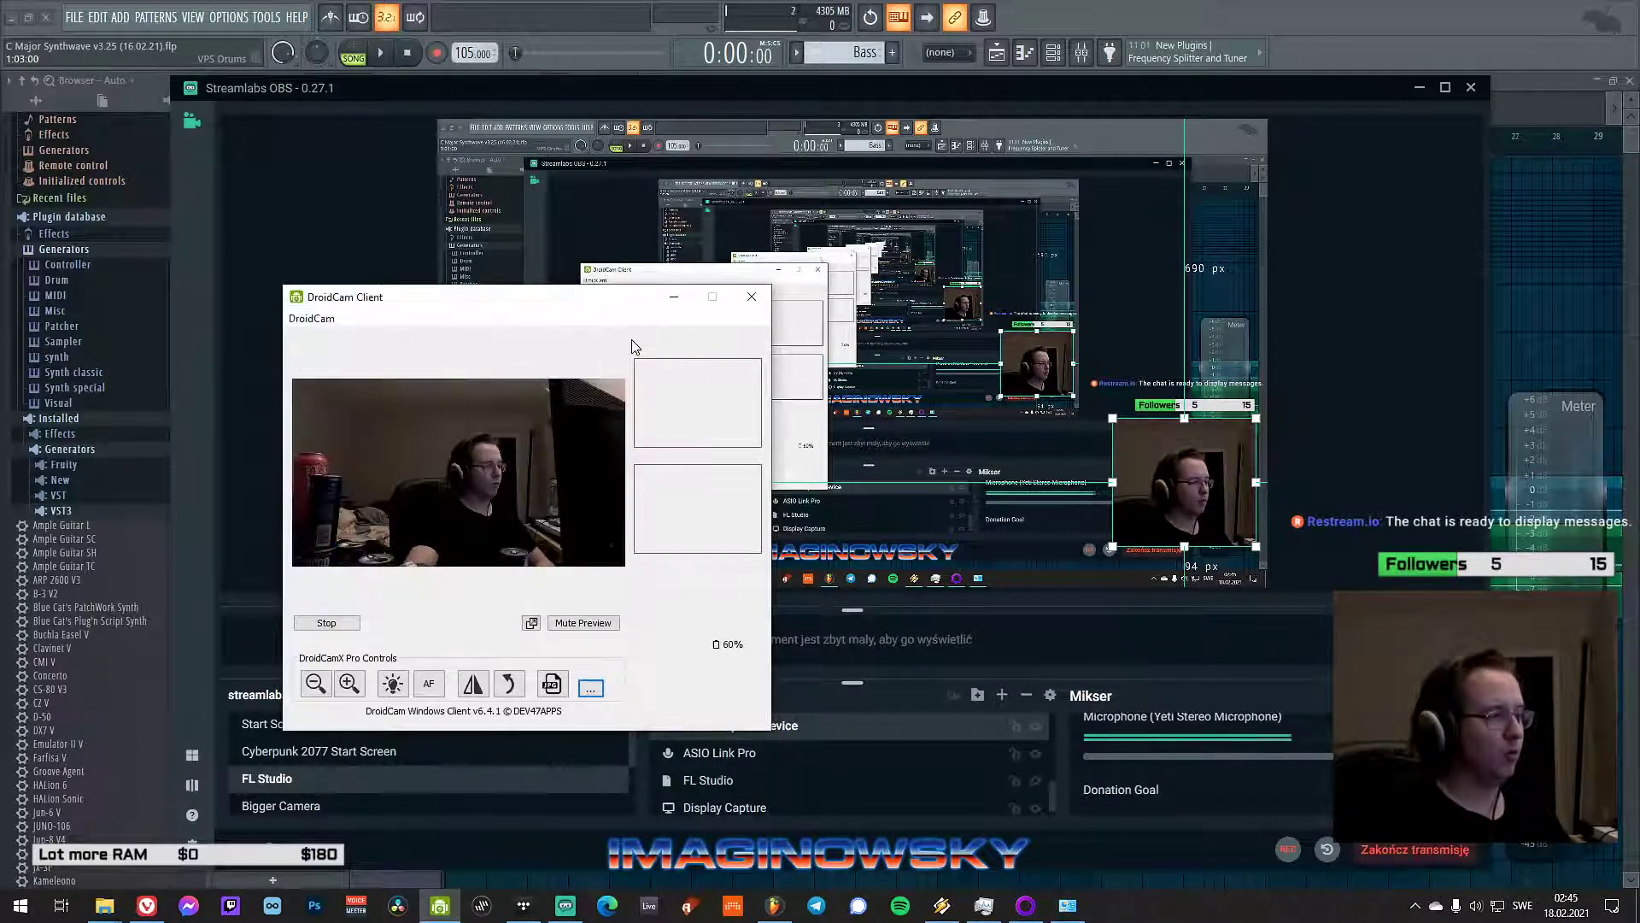
pyautogui.click(674, 297)
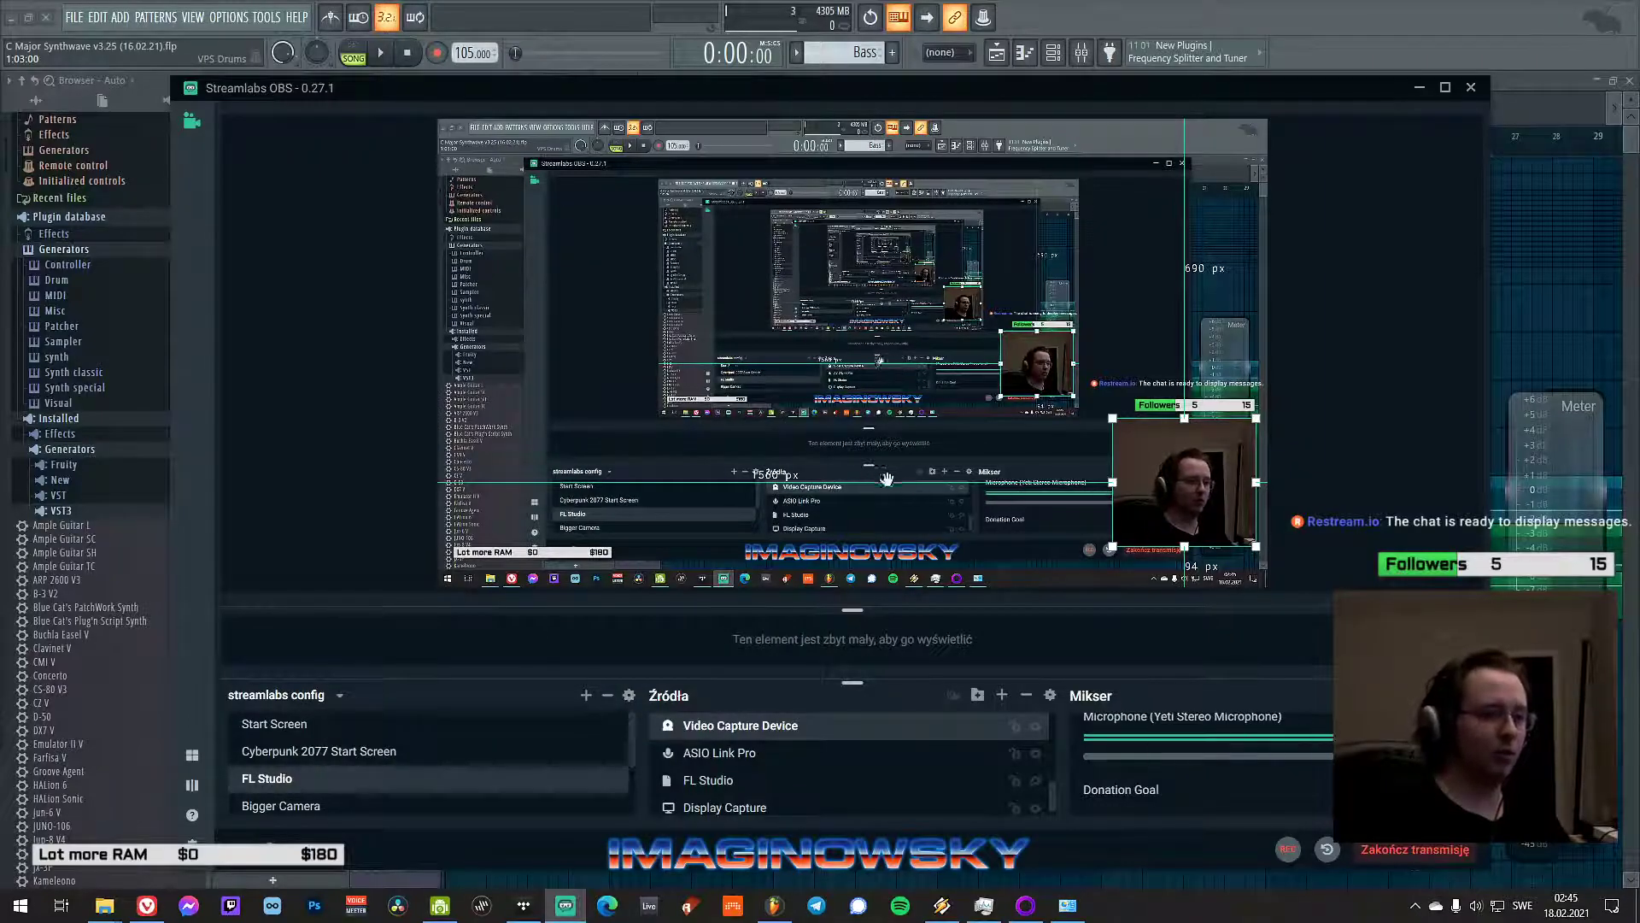
# - Deselect the camera source, minimize Streamlabs OBS to return to FL Studio, and clear the Channel rack off the playlist
pyautogui.click(1352, 446)
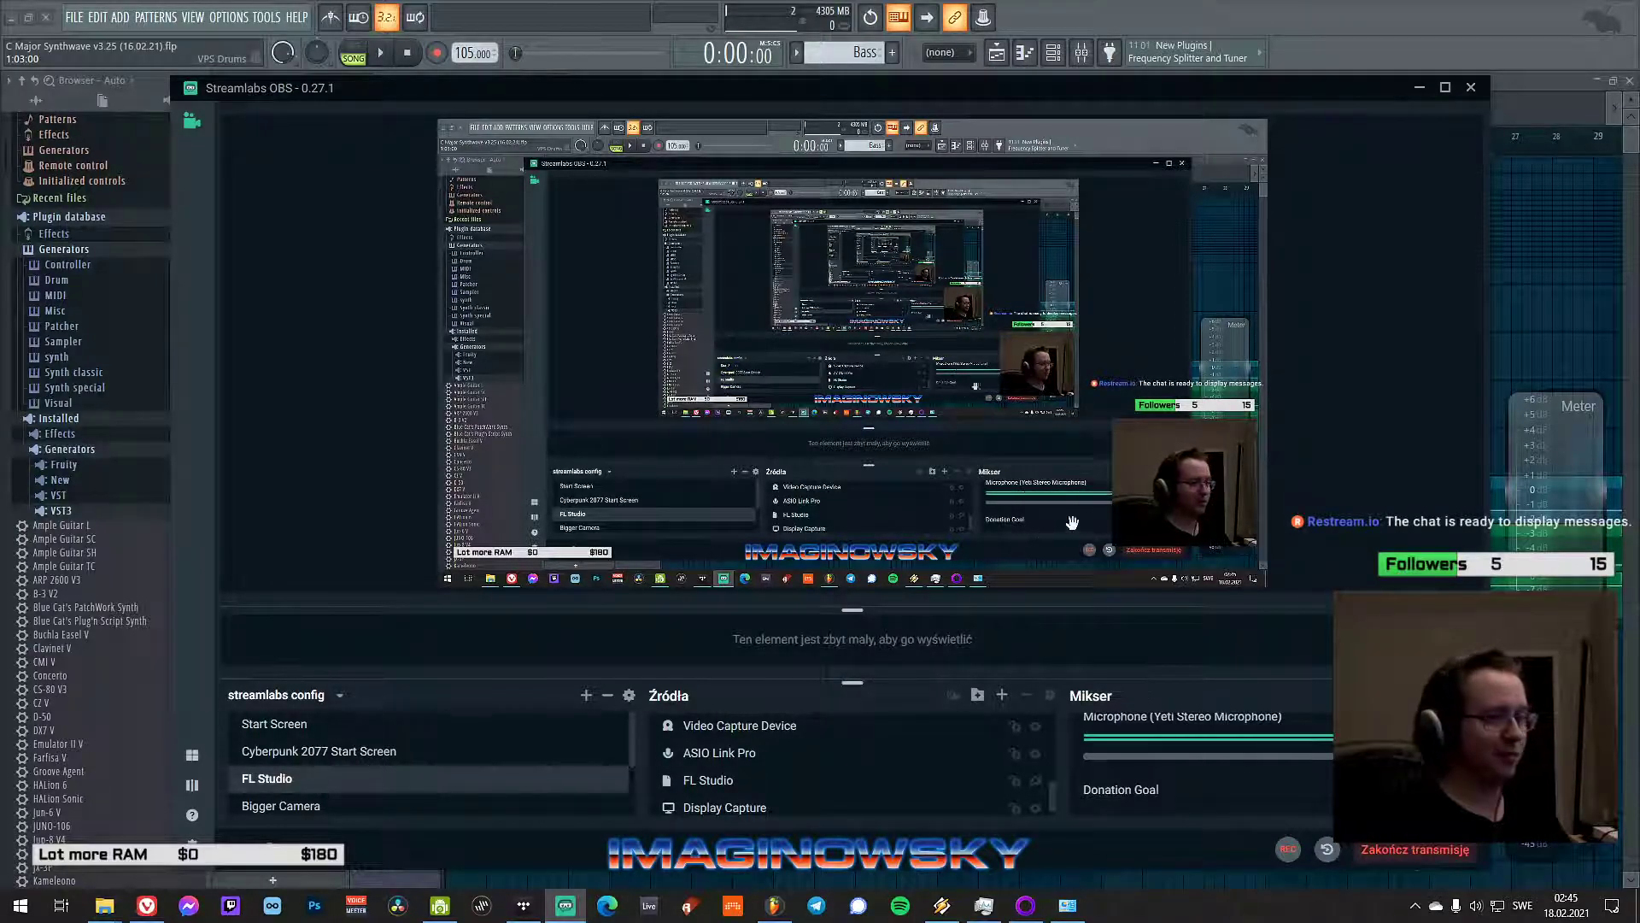
pyautogui.click(1419, 87)
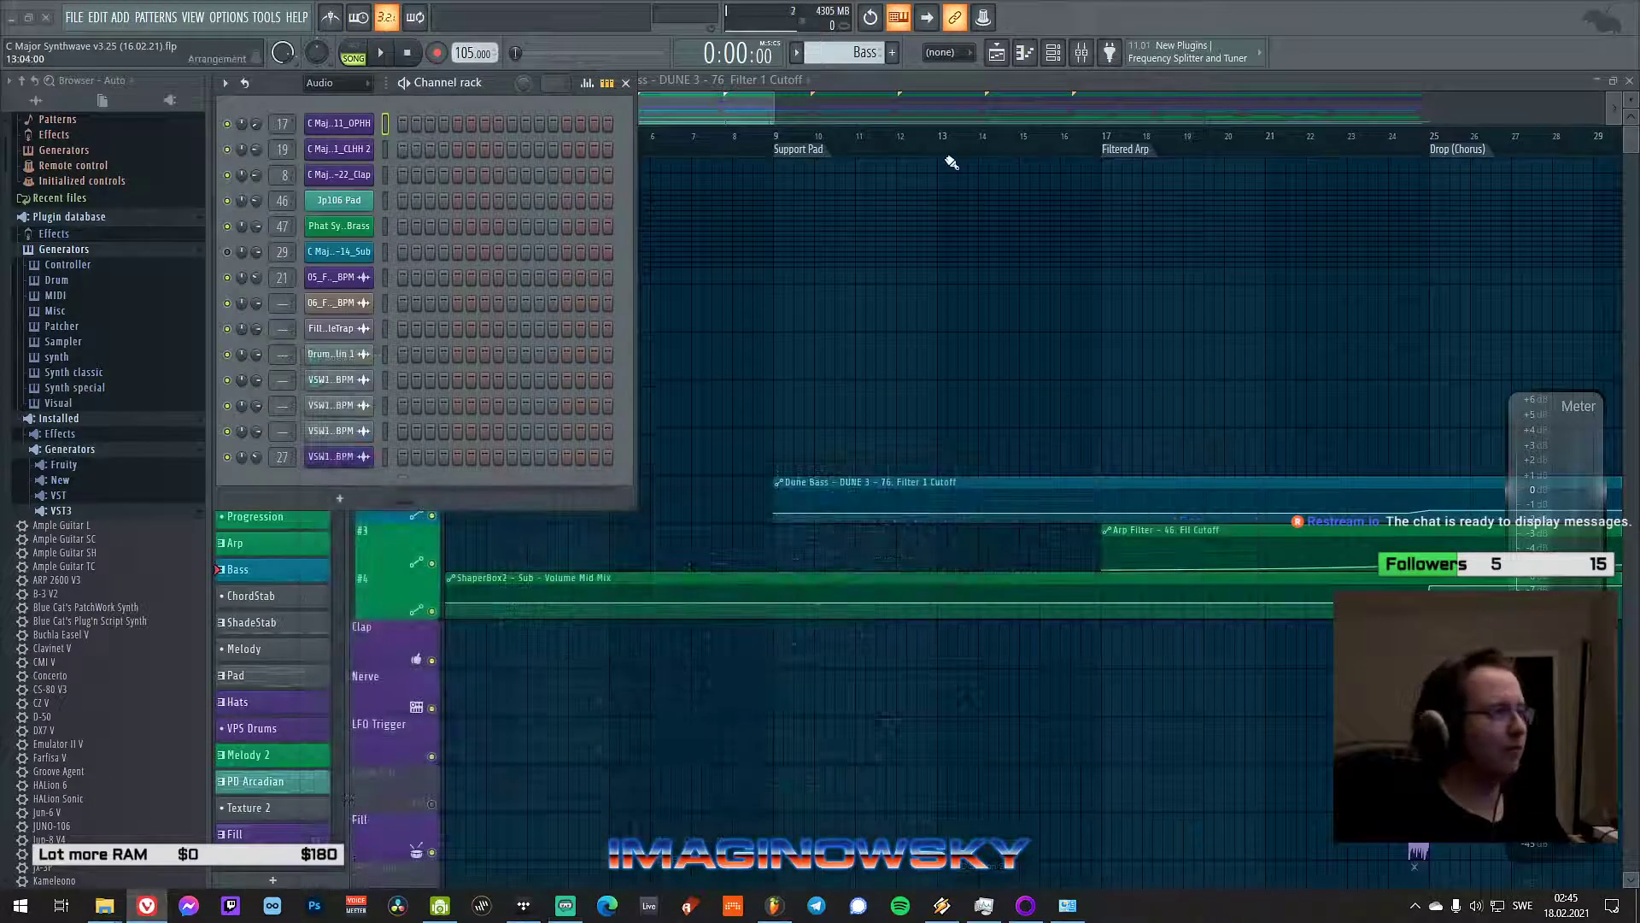
pyautogui.moveTo(480, 85); pyautogui.dragTo(715, 173)
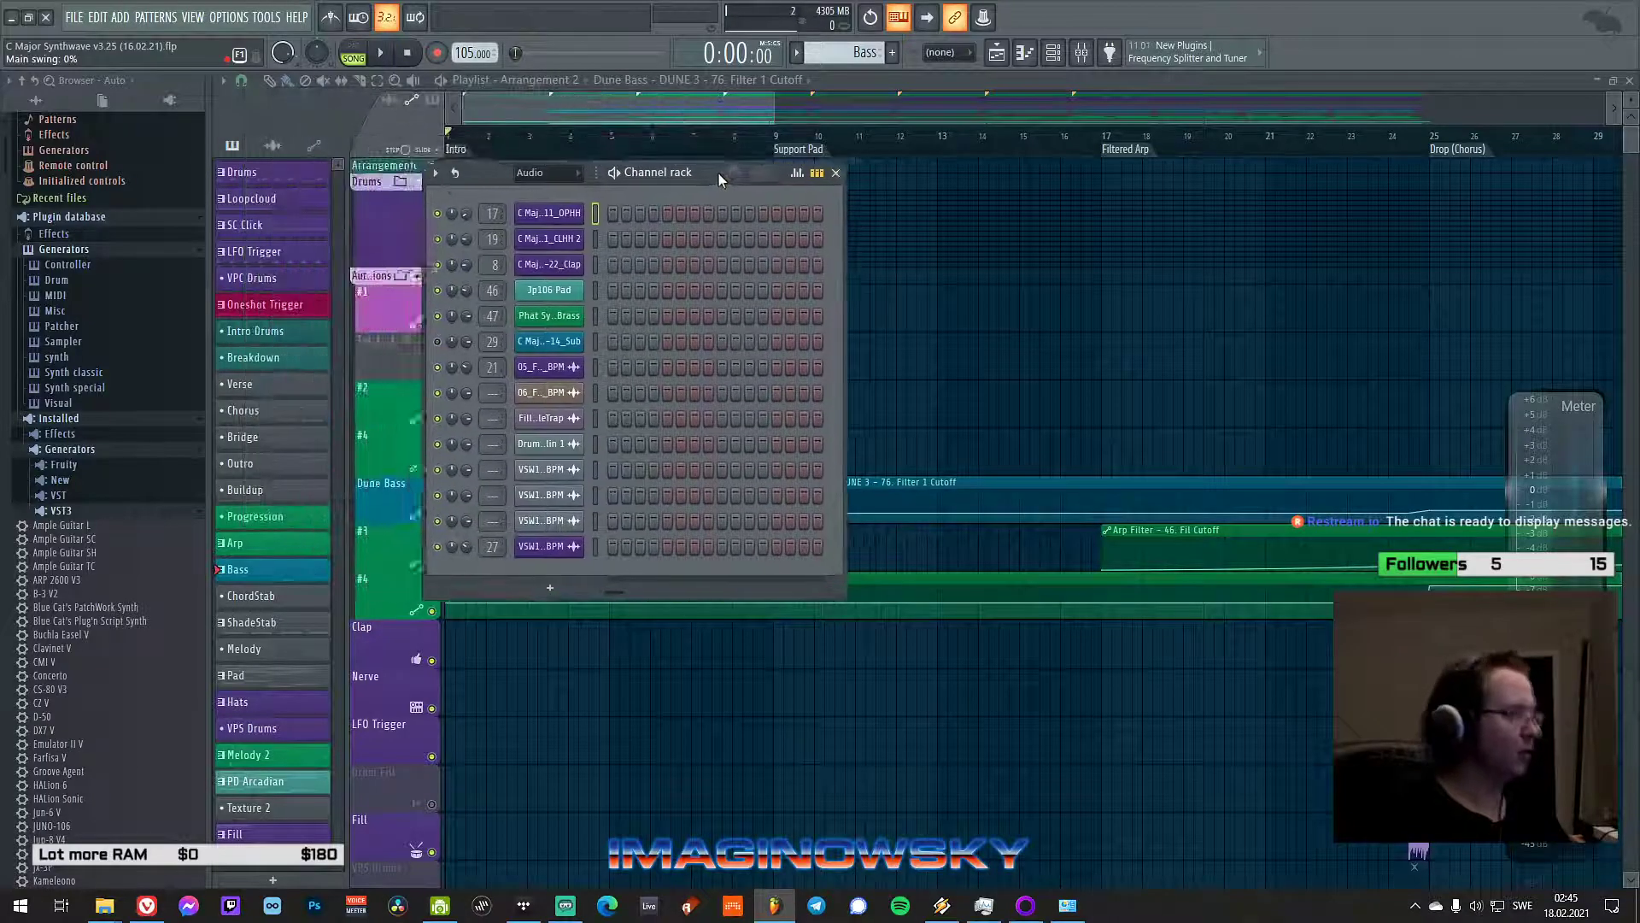
pyautogui.click(728, 113)
pyautogui.scroll(-3, 720, 211)
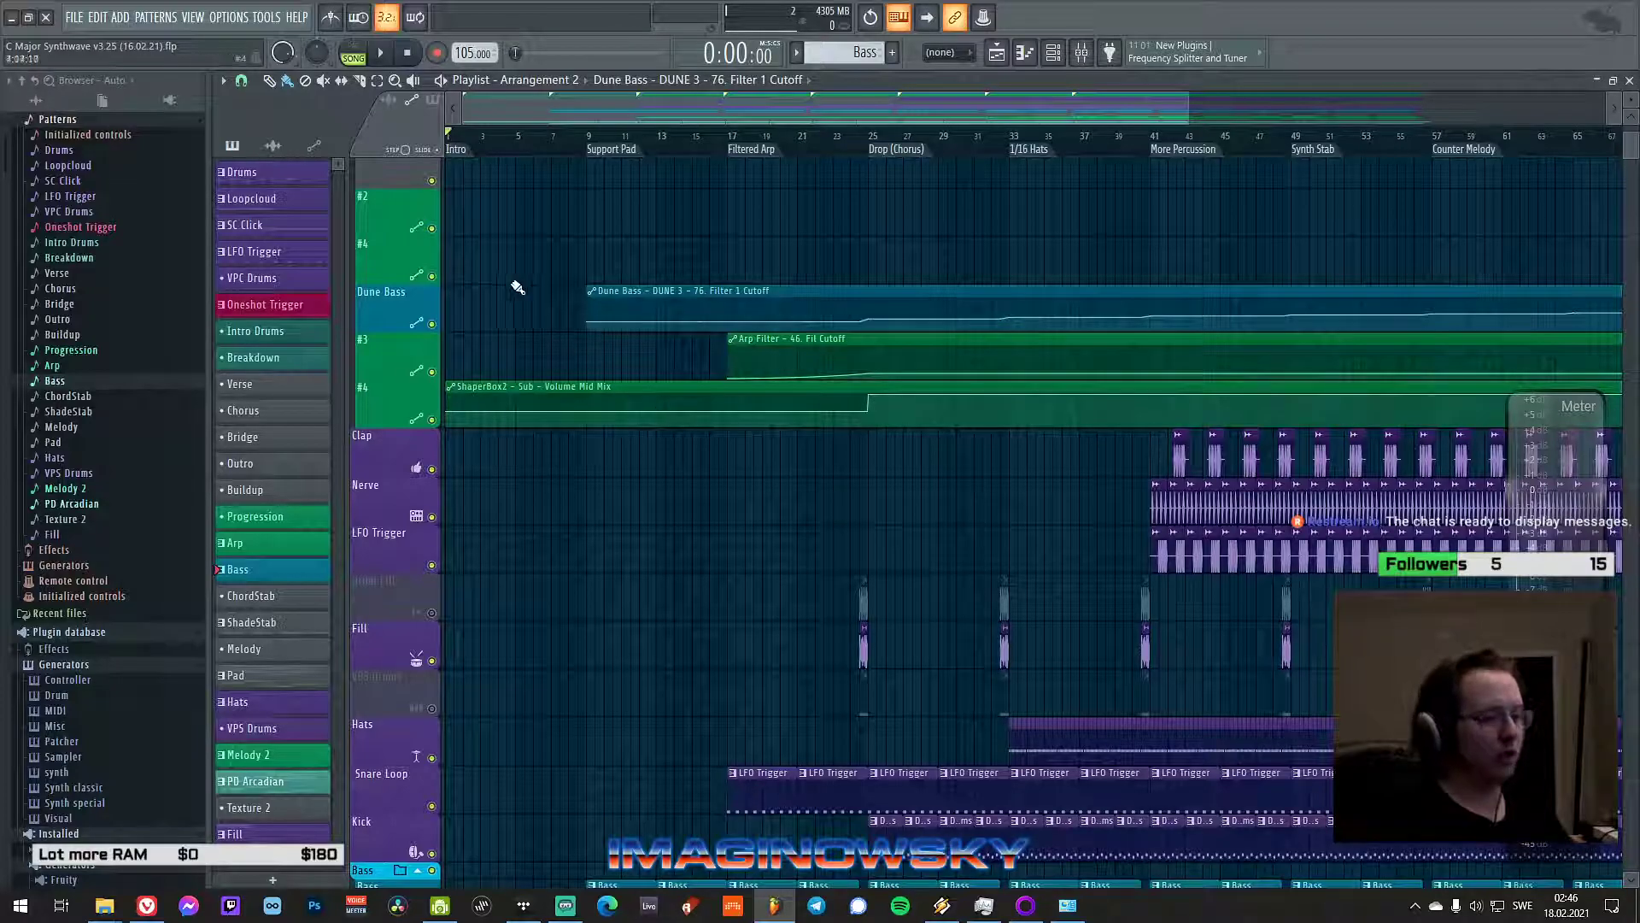
# - Play the song while checking the ASIO Link Pro level in the Streamlabs OBS mixer, and stop playback in FL Studio
pyautogui.click(390, 54)
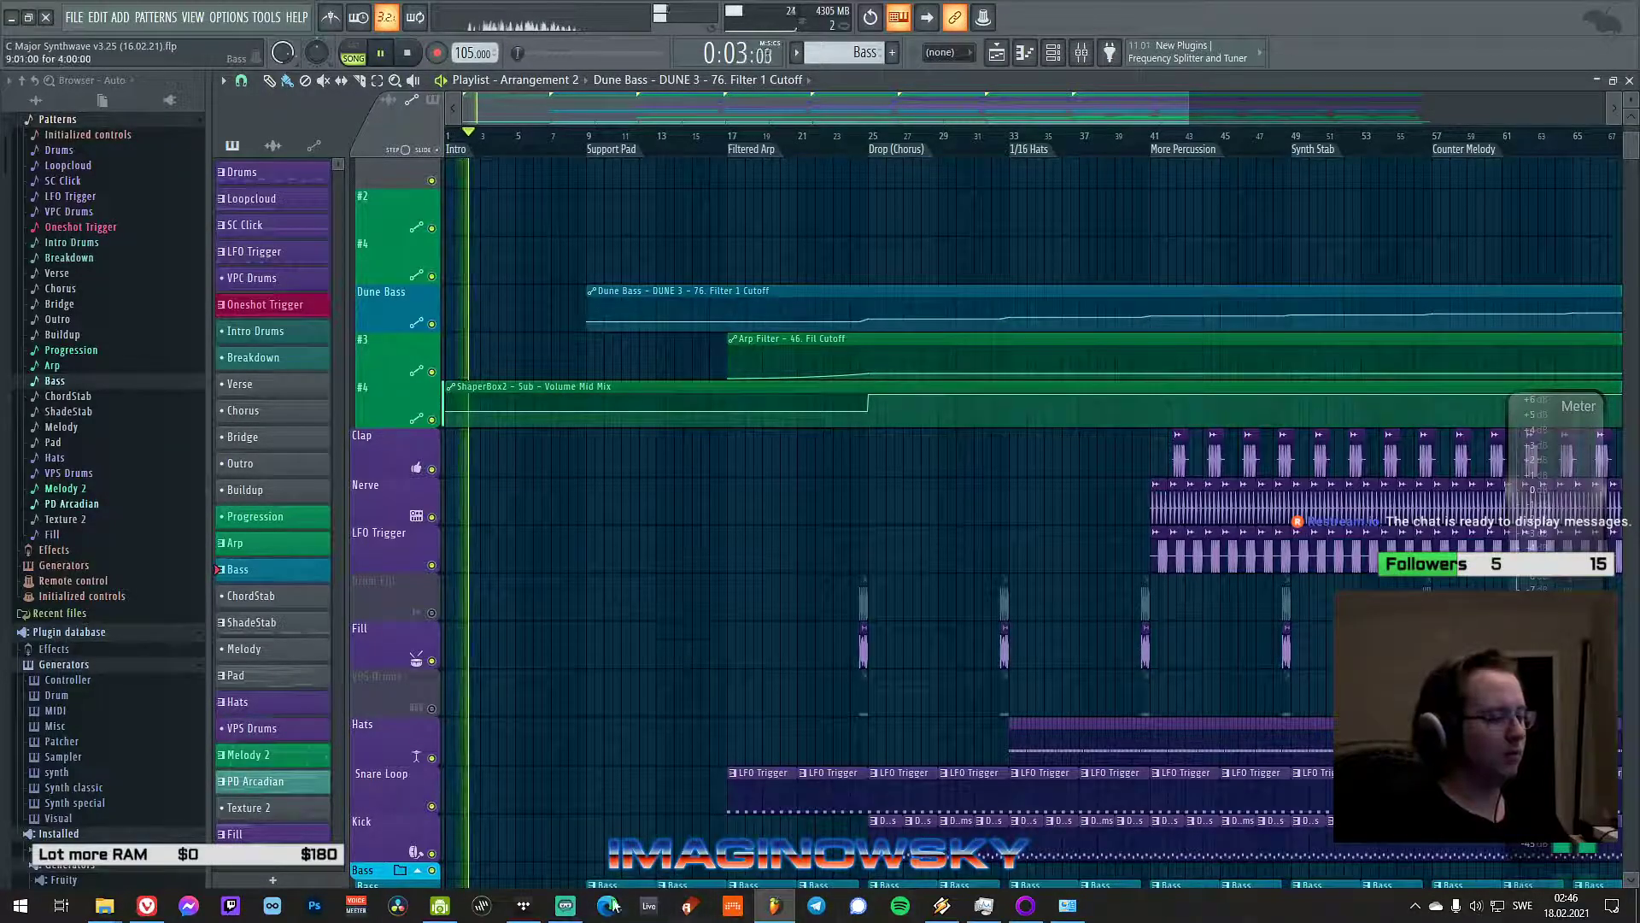
pyautogui.click(566, 905)
pyautogui.scroll(-5, 1070, 761)
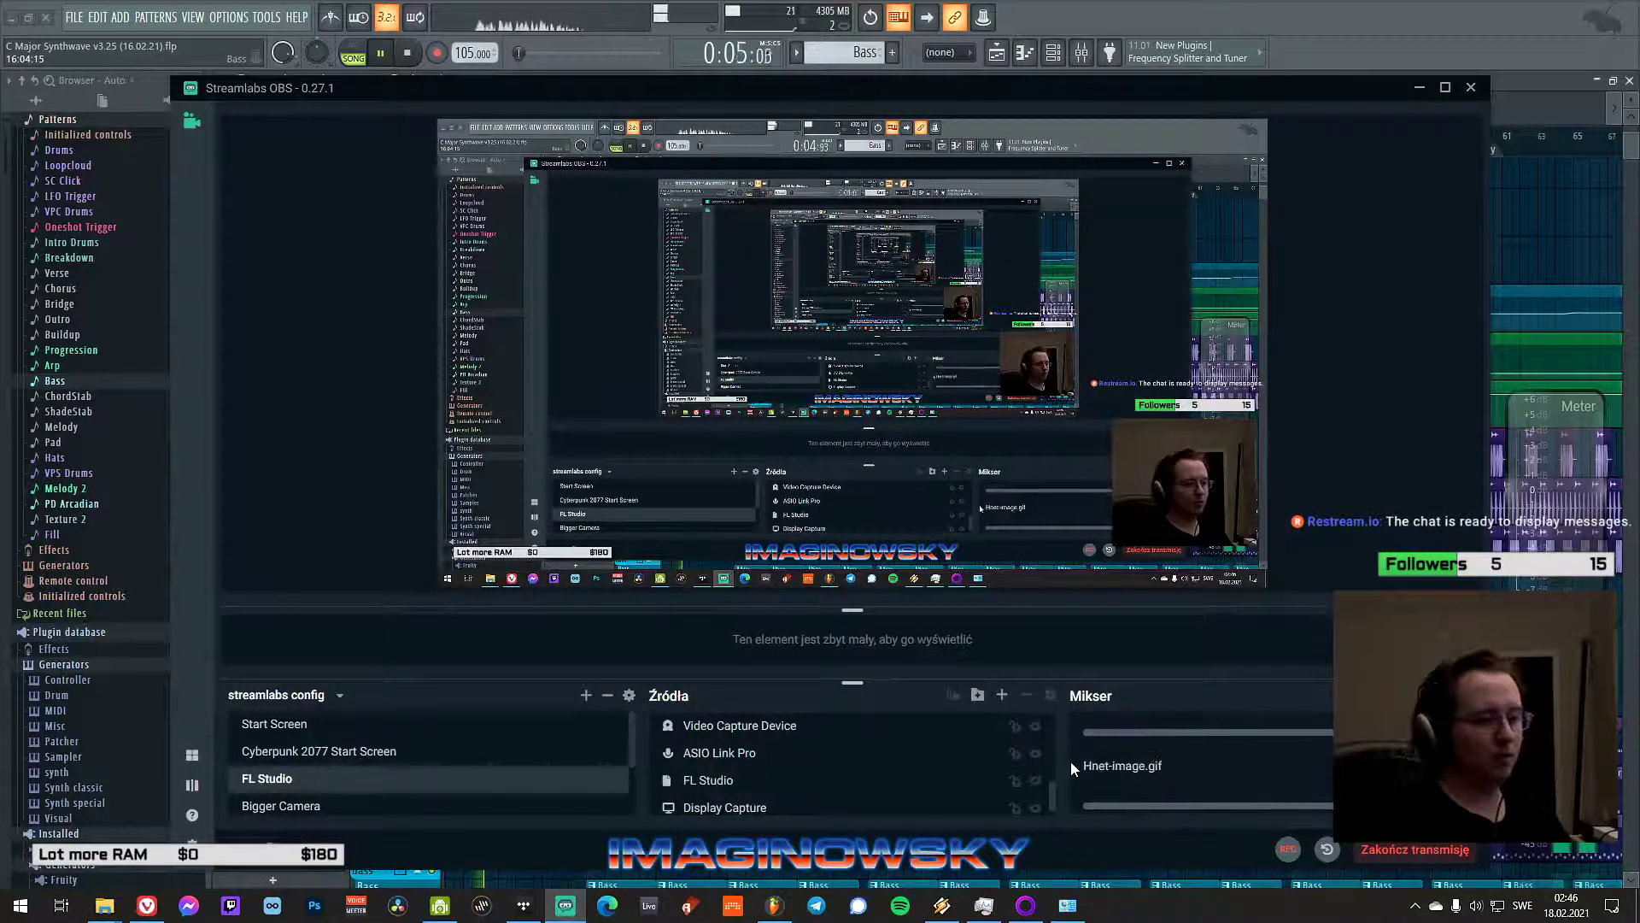
pyautogui.scroll(-1, 1070, 767)
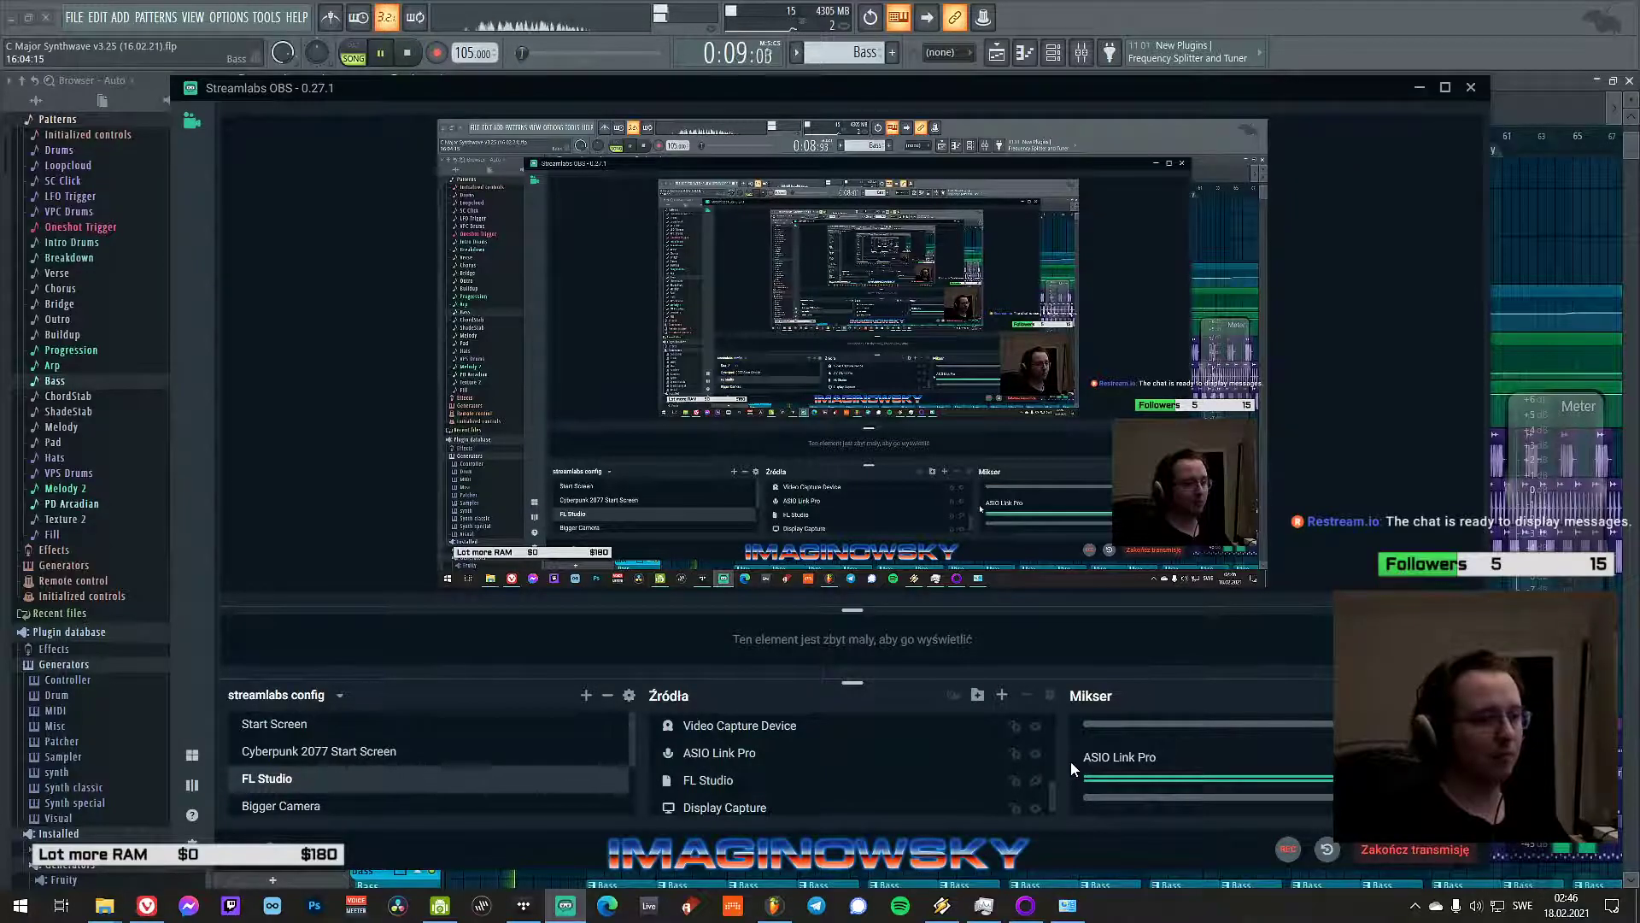
pyautogui.hotkey('alt', 'Tab')
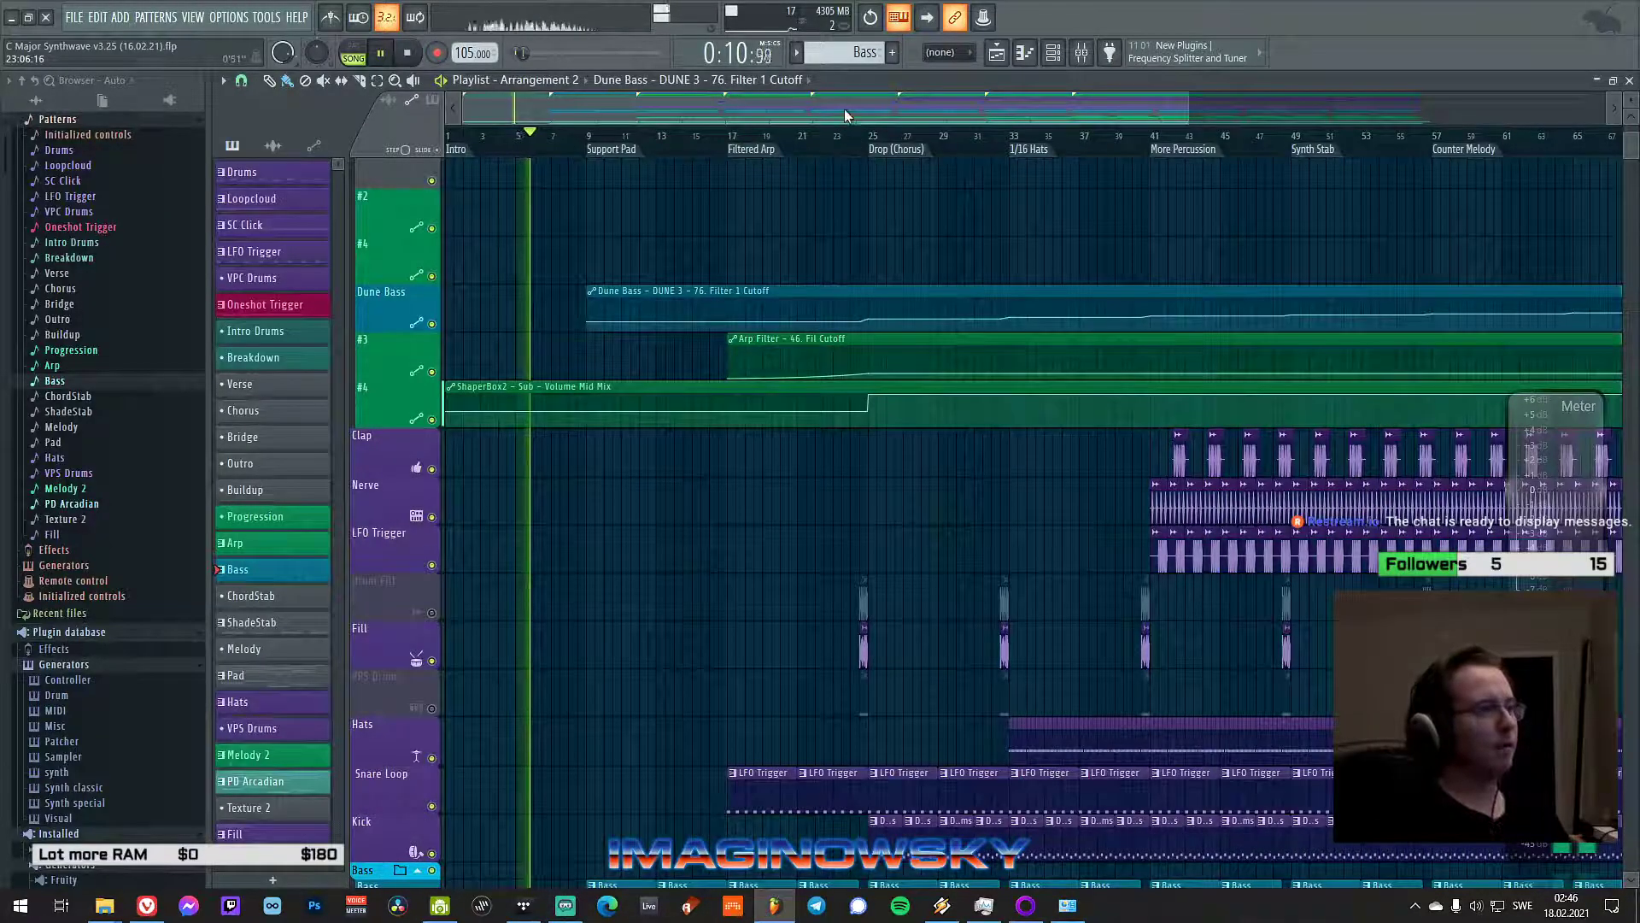
pyautogui.scroll(-3, 854, 116)
pyautogui.press('space')
pyautogui.scroll(1, 690, 226)
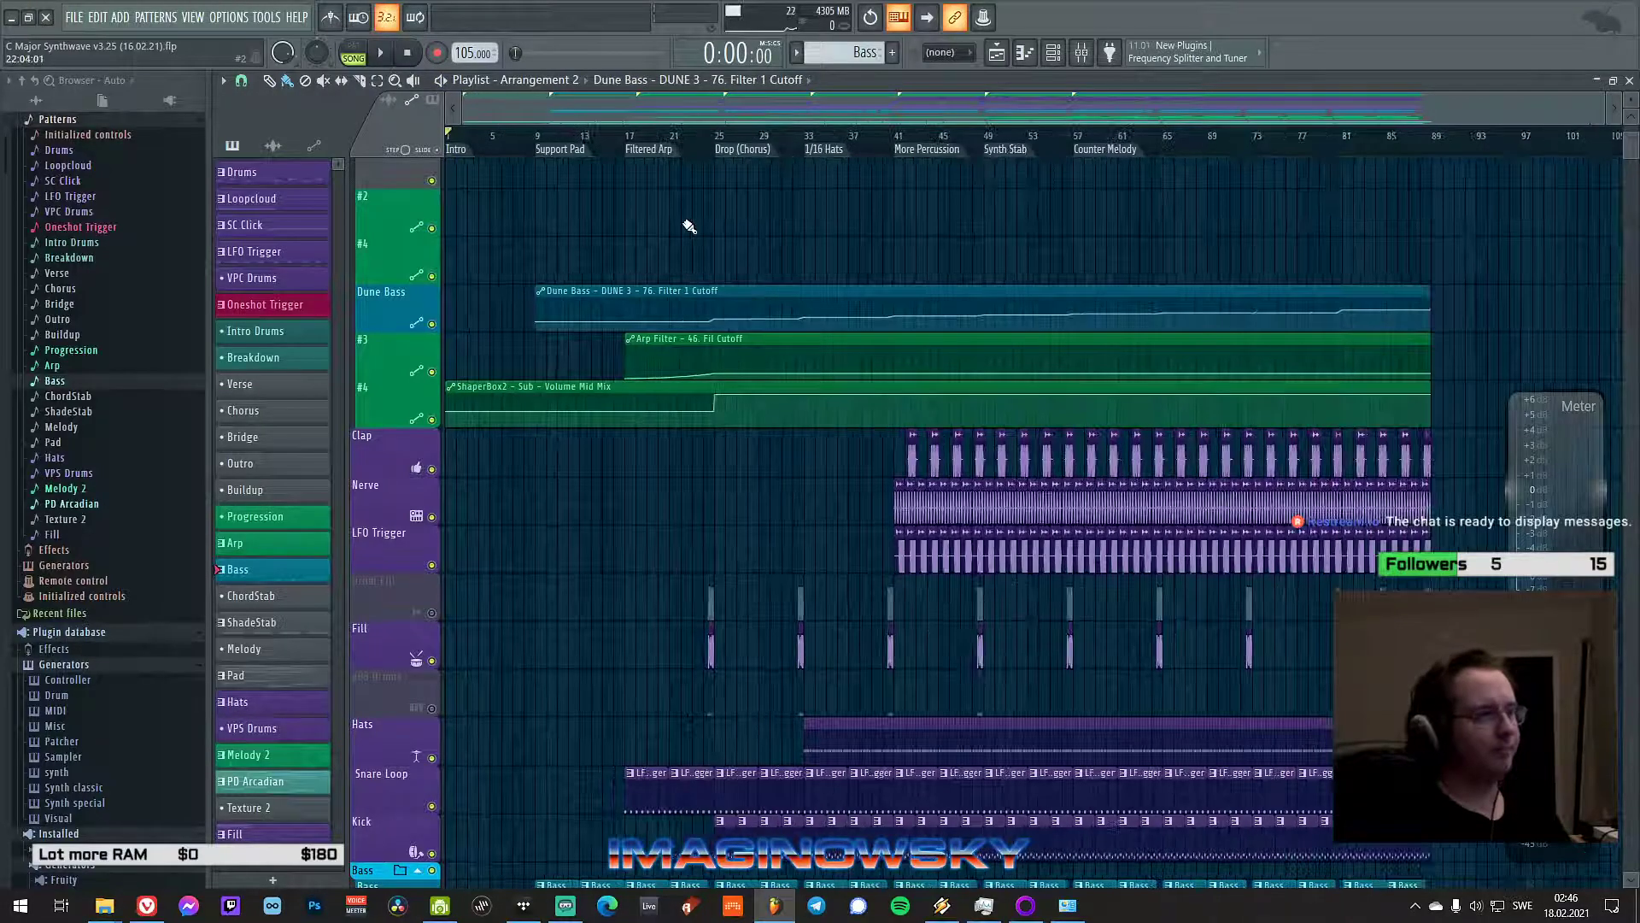
pyautogui.scroll(-4, 688, 226)
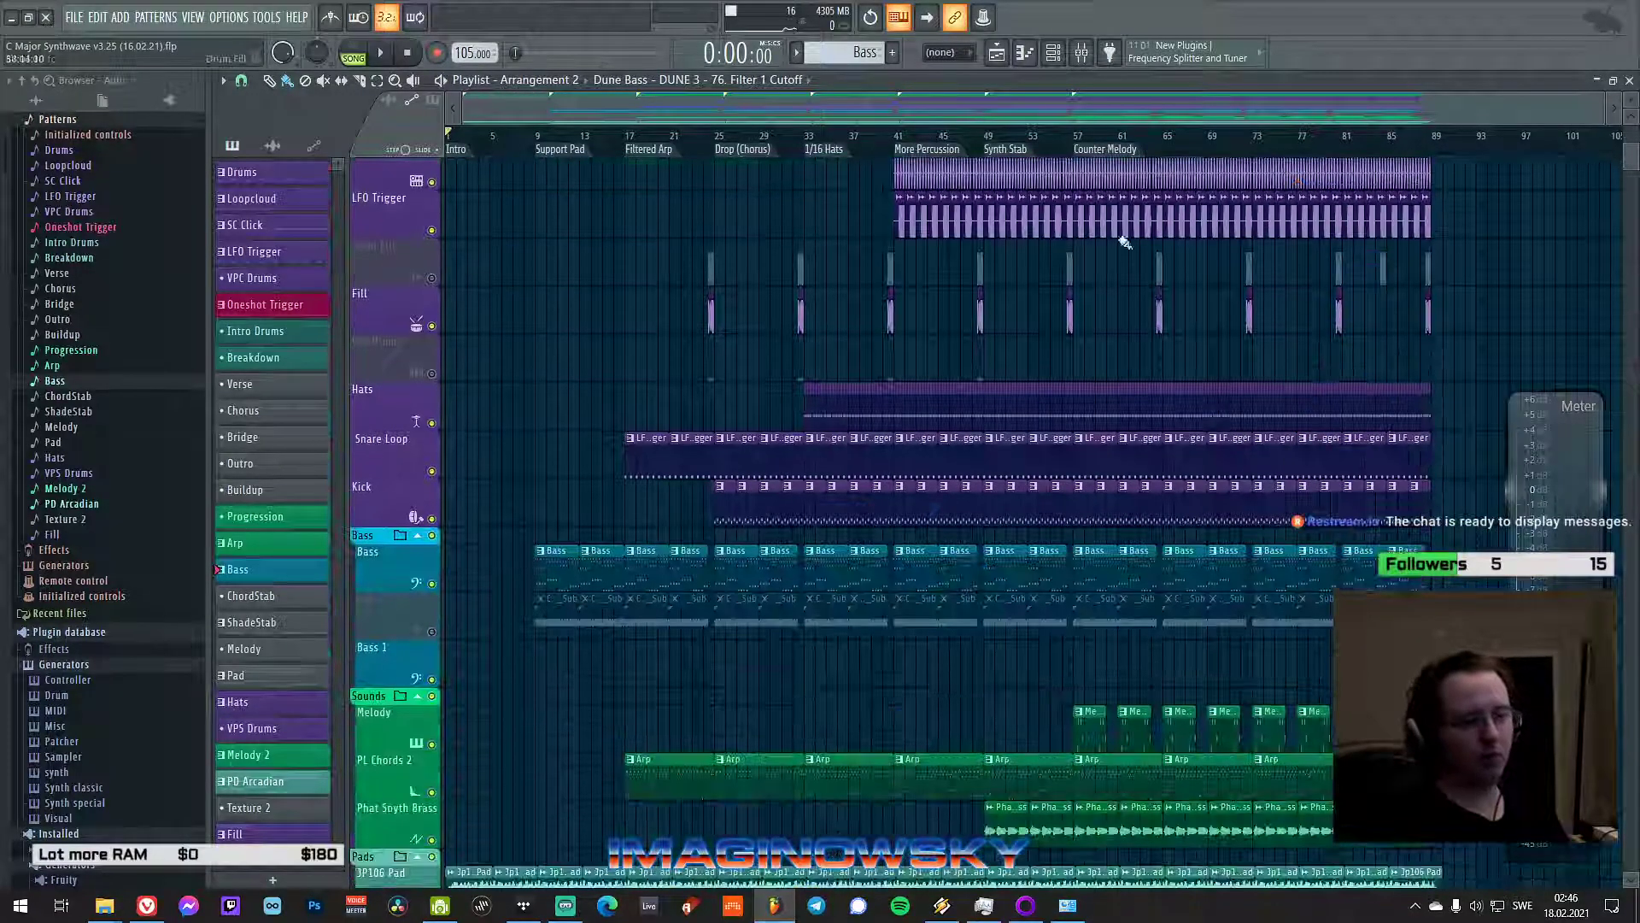
pyautogui.scroll(3, 1526, 322)
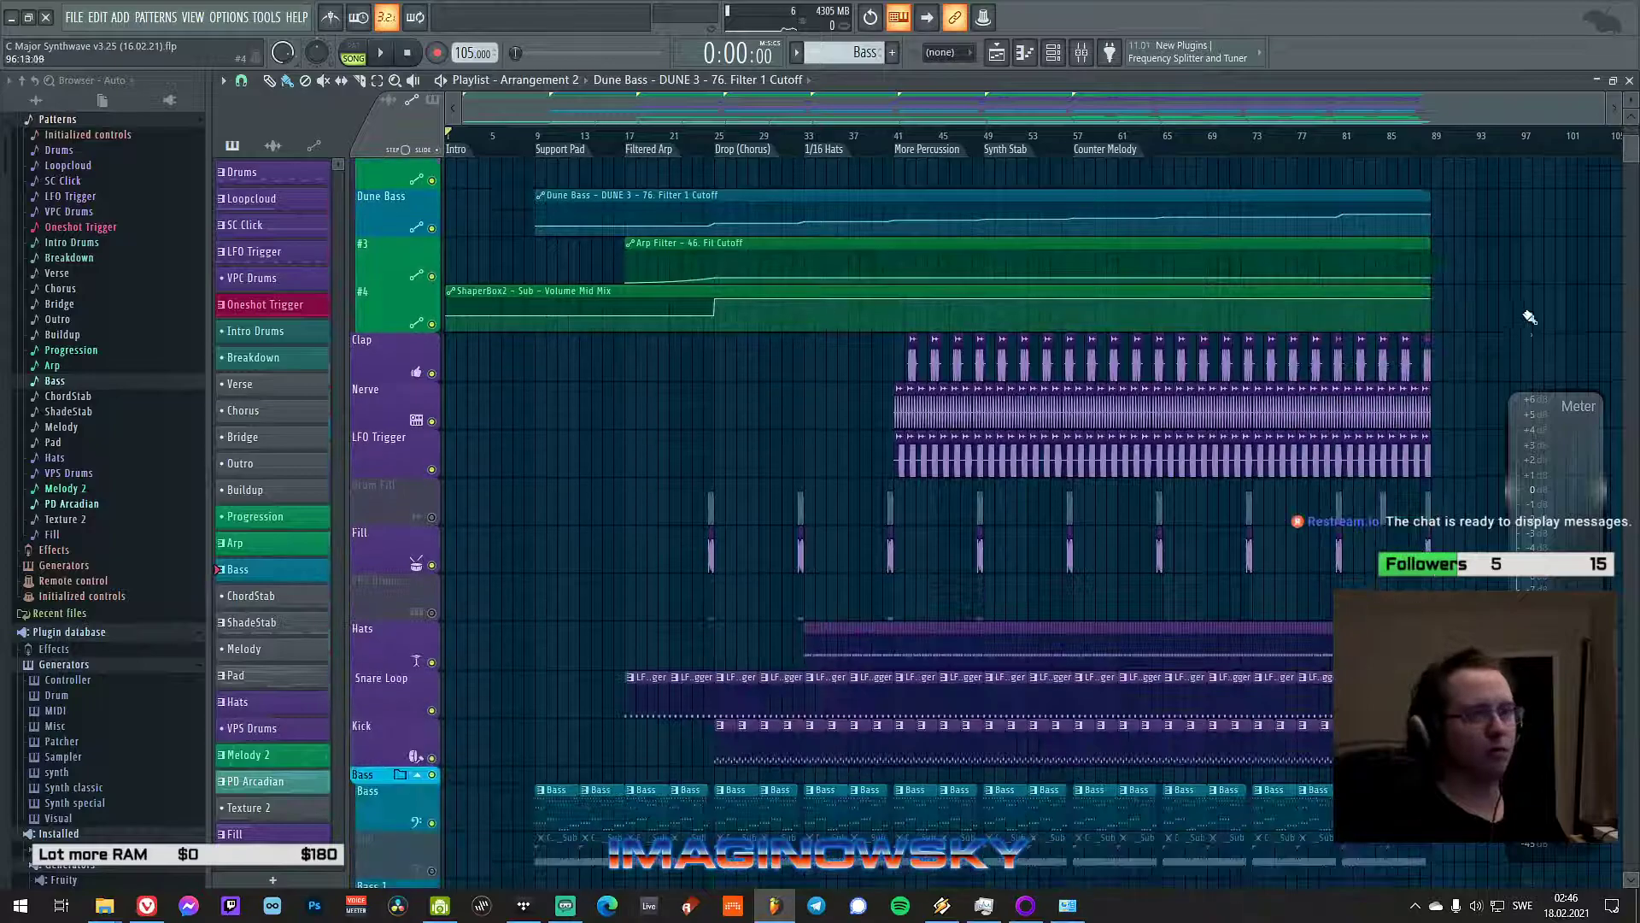
pyautogui.scroll(4, 1583, 224)
pyautogui.scroll(-5, 940, 512)
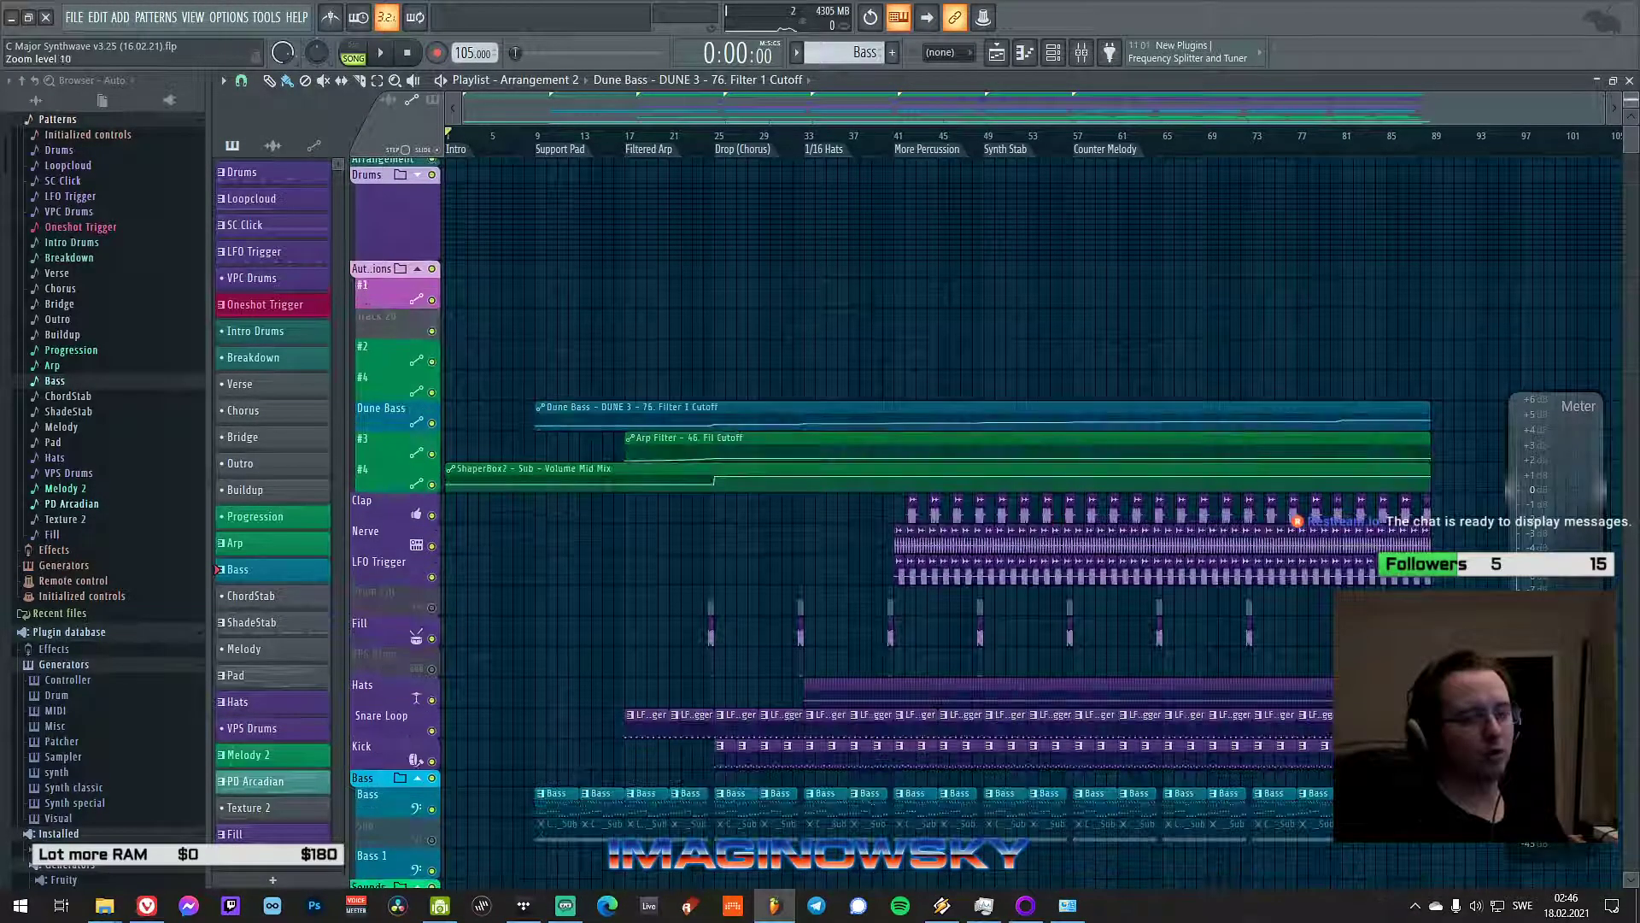
# - Play the song from the start, jump to the Filtered Arp section, and stop playback
pyautogui.scroll(-4, 1538, 258)
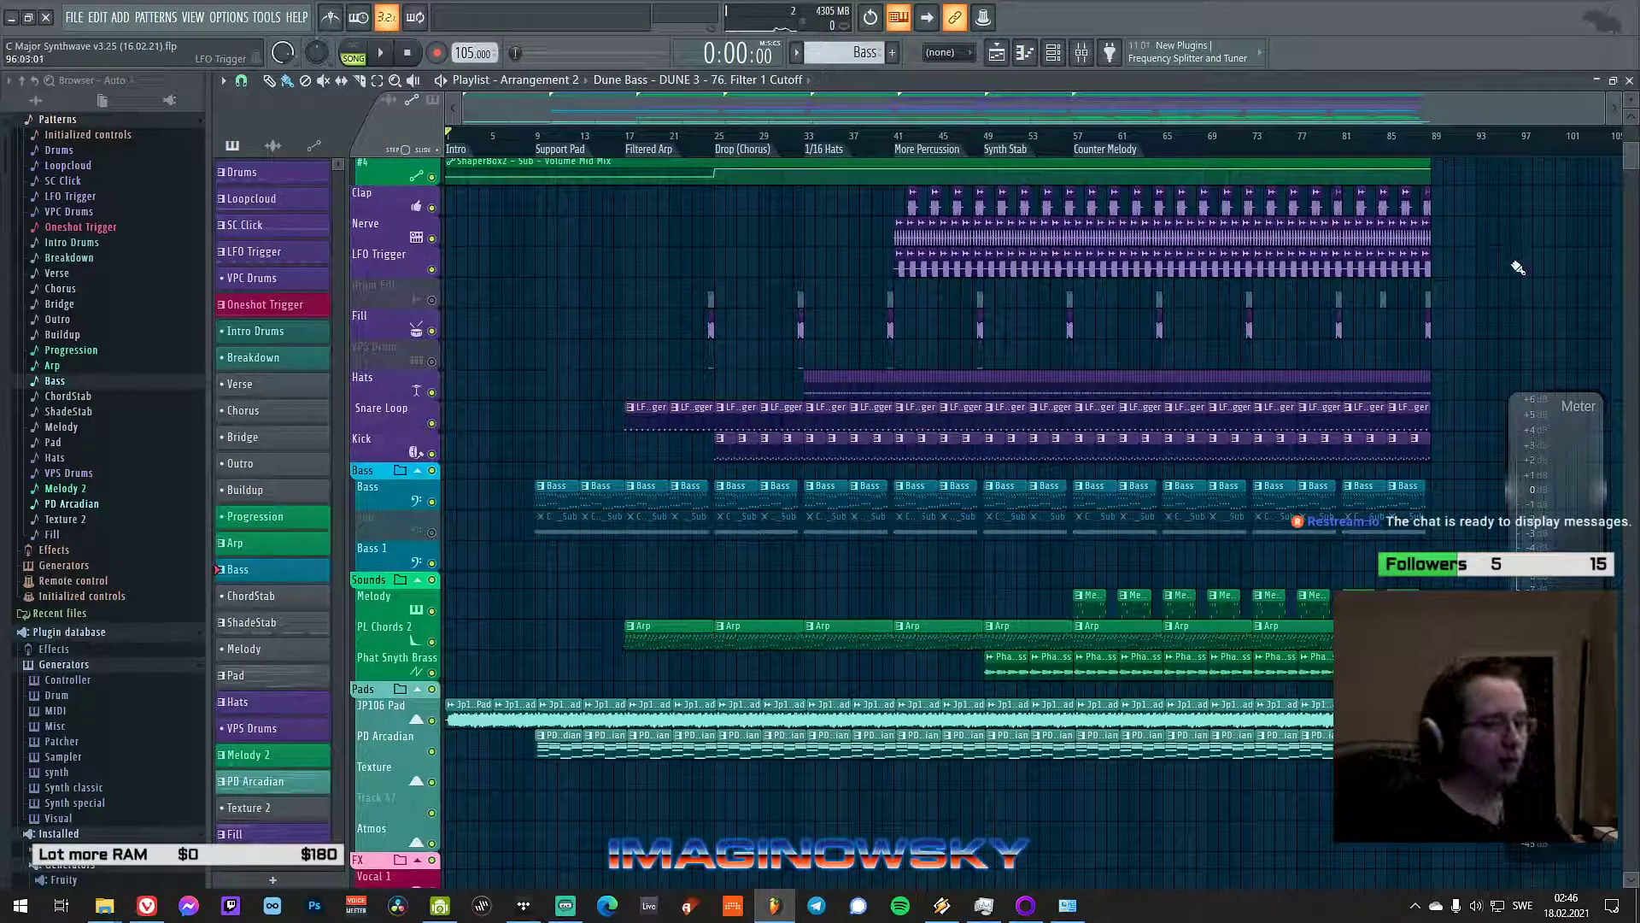
pyautogui.scroll(2, 1518, 270)
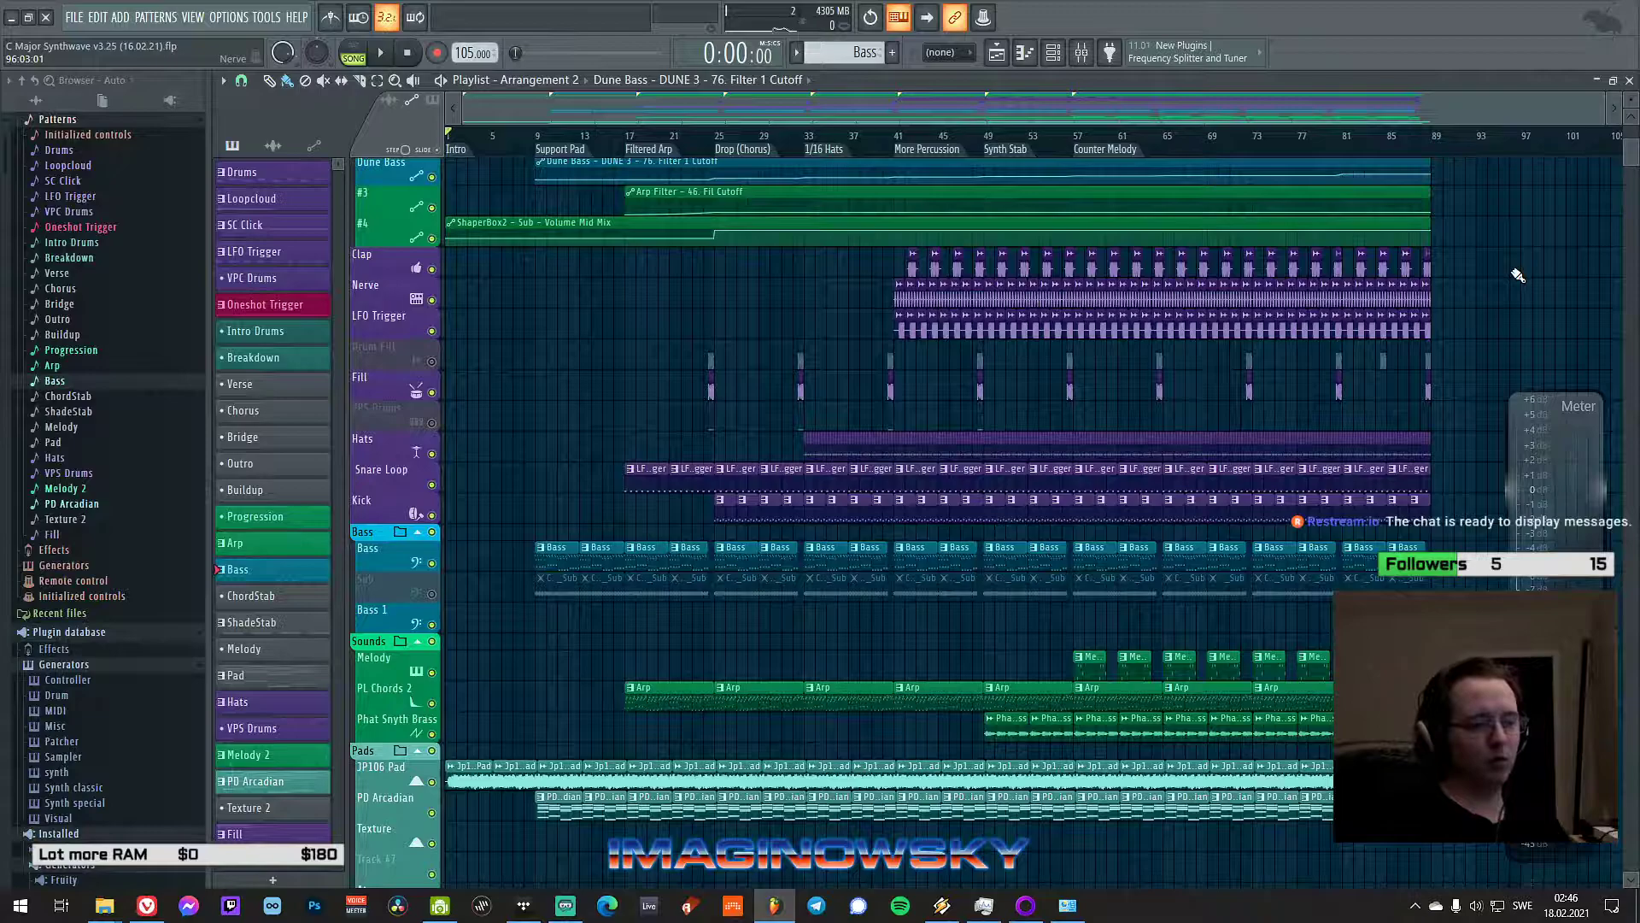
pyautogui.scroll(1, 1518, 275)
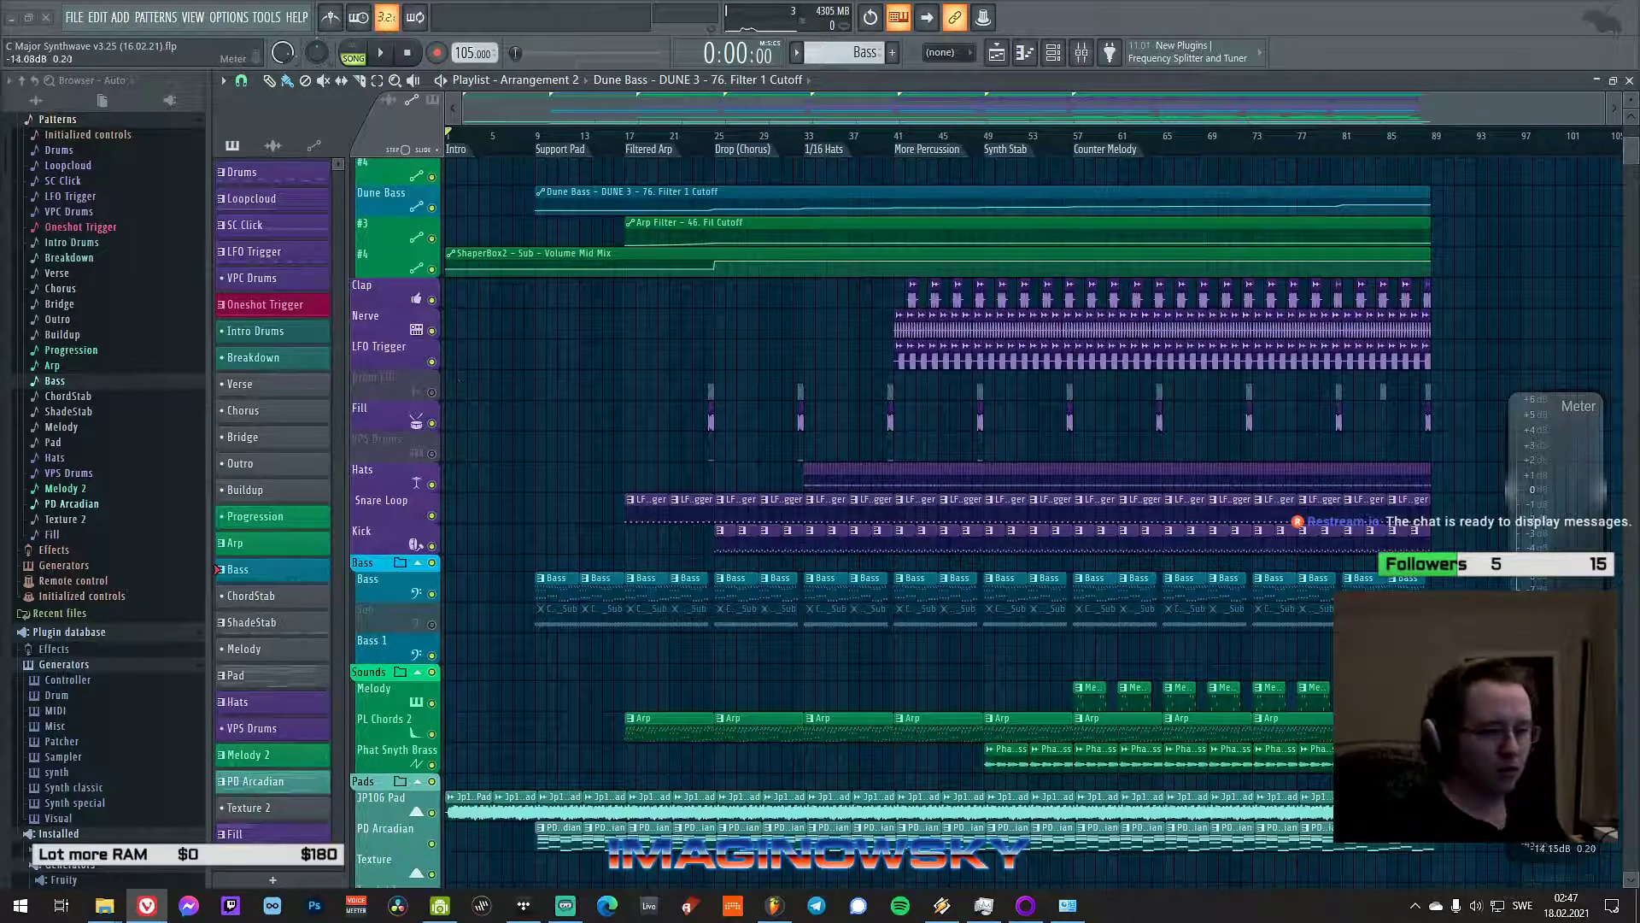
pyautogui.scroll(-5, 1477, 899)
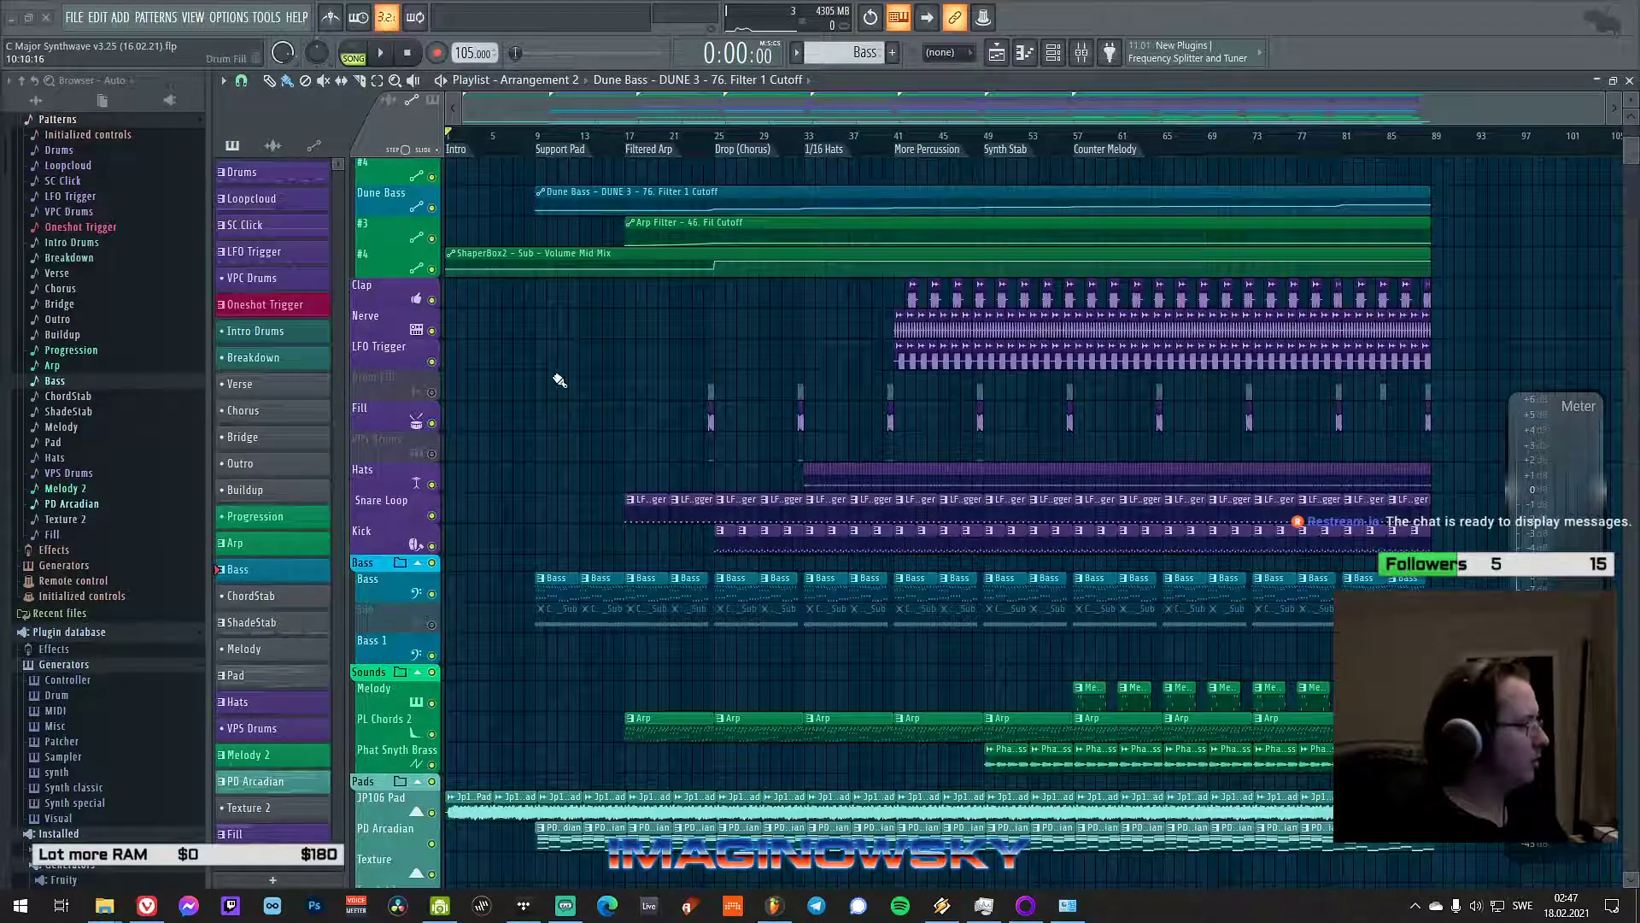
pyautogui.click(383, 55)
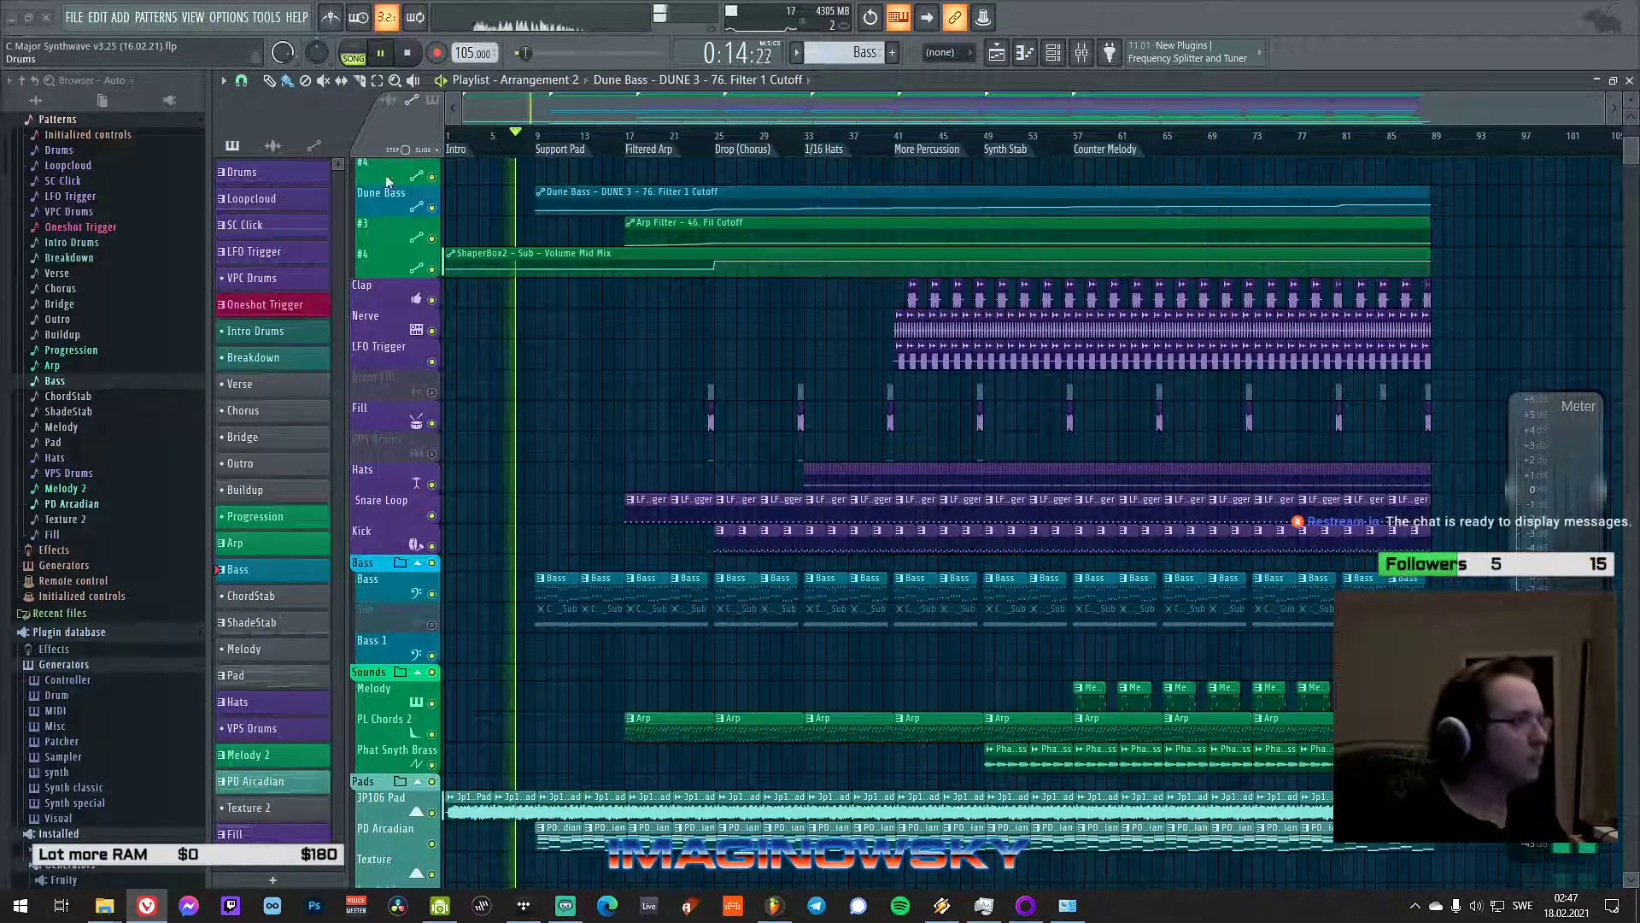
pyautogui.click(638, 144)
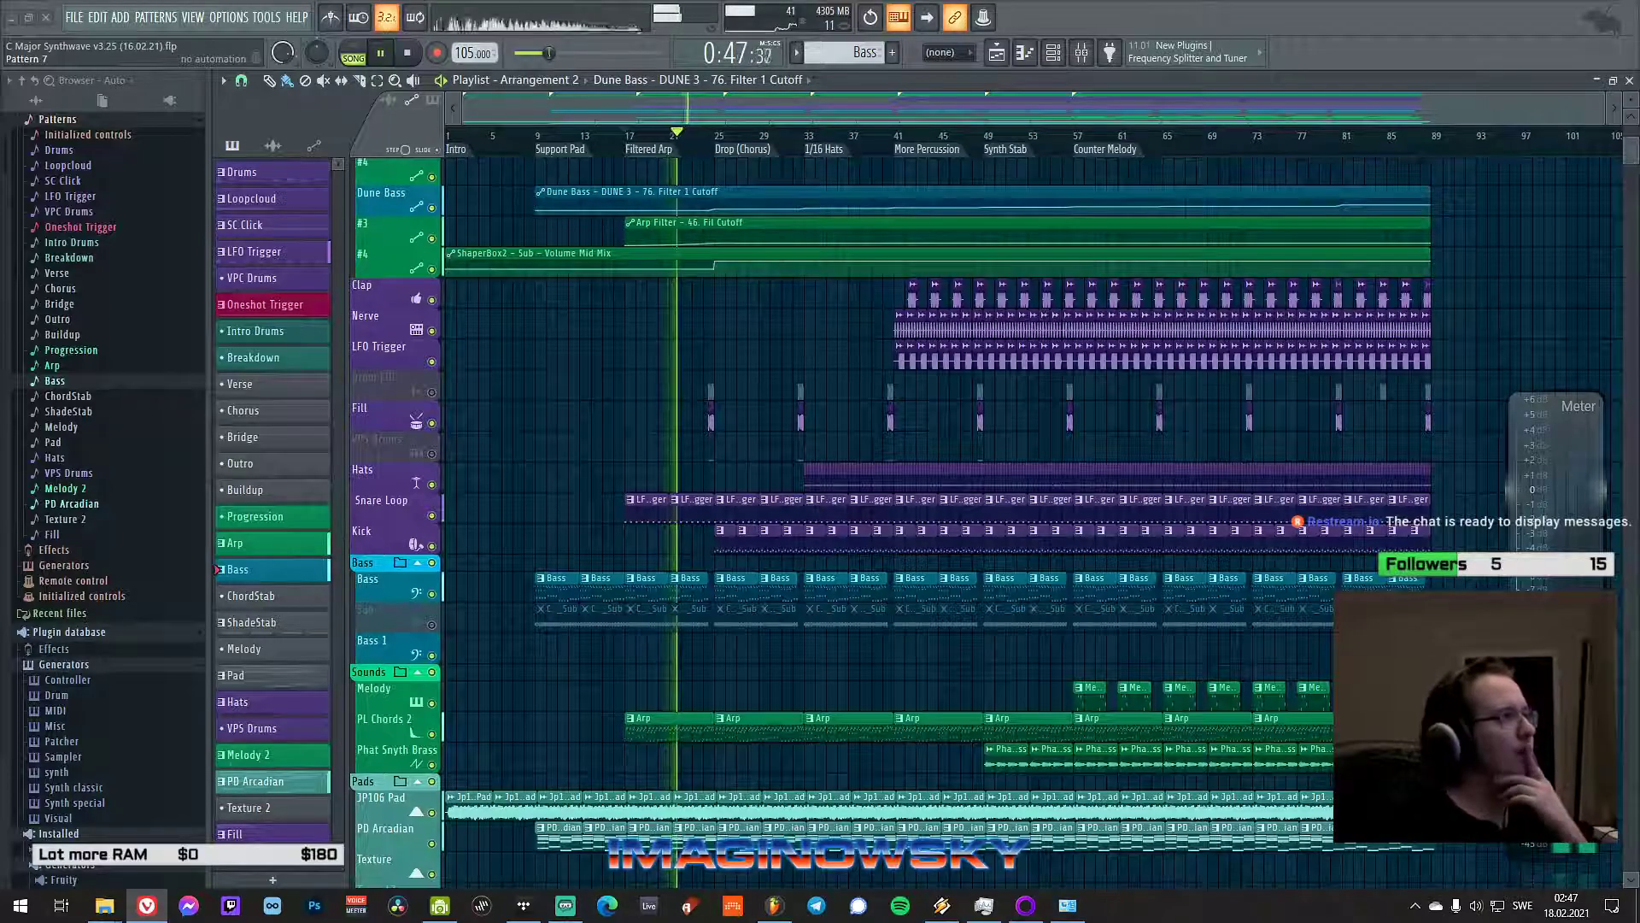
pyautogui.press('space')
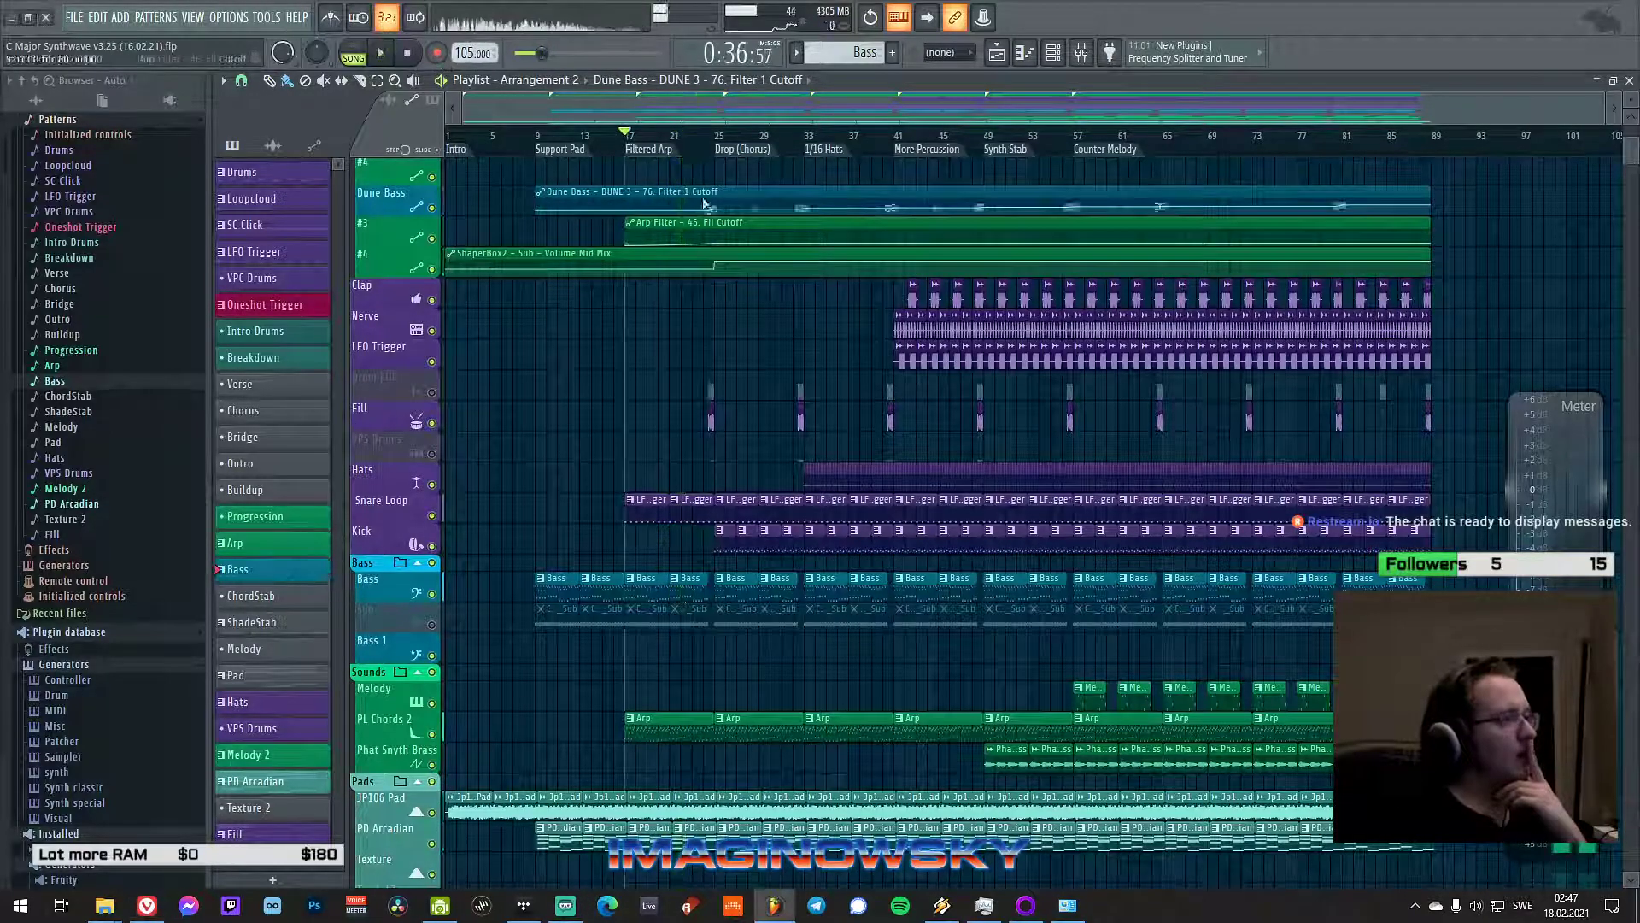
pyautogui.scroll(-3, 521, 359)
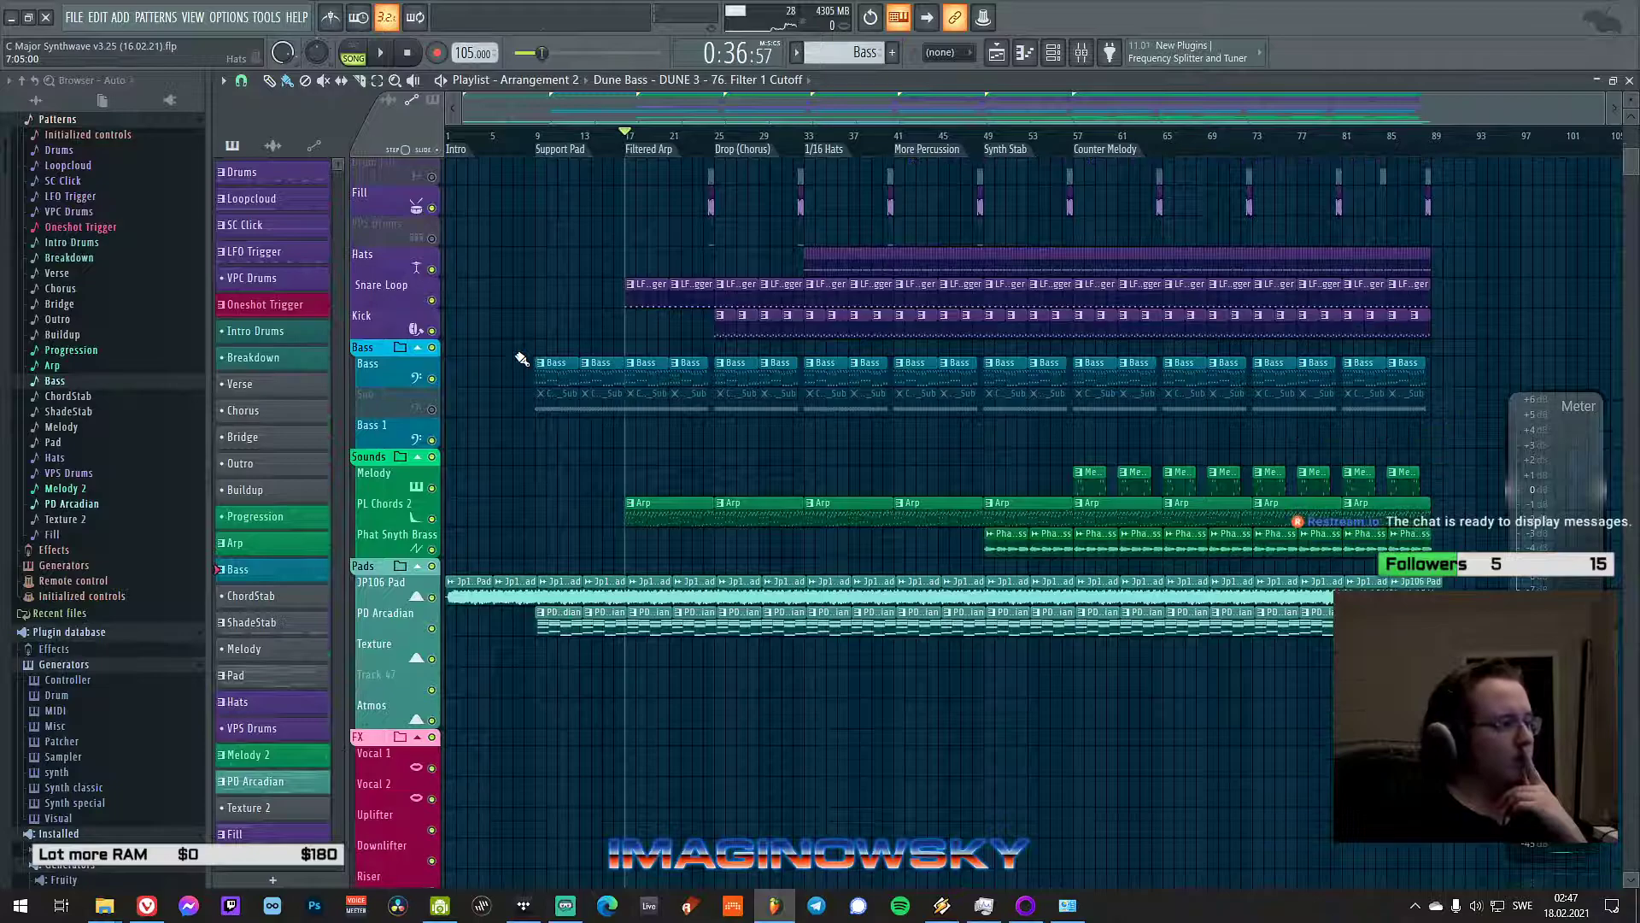
pyautogui.scroll(3, 1534, 259)
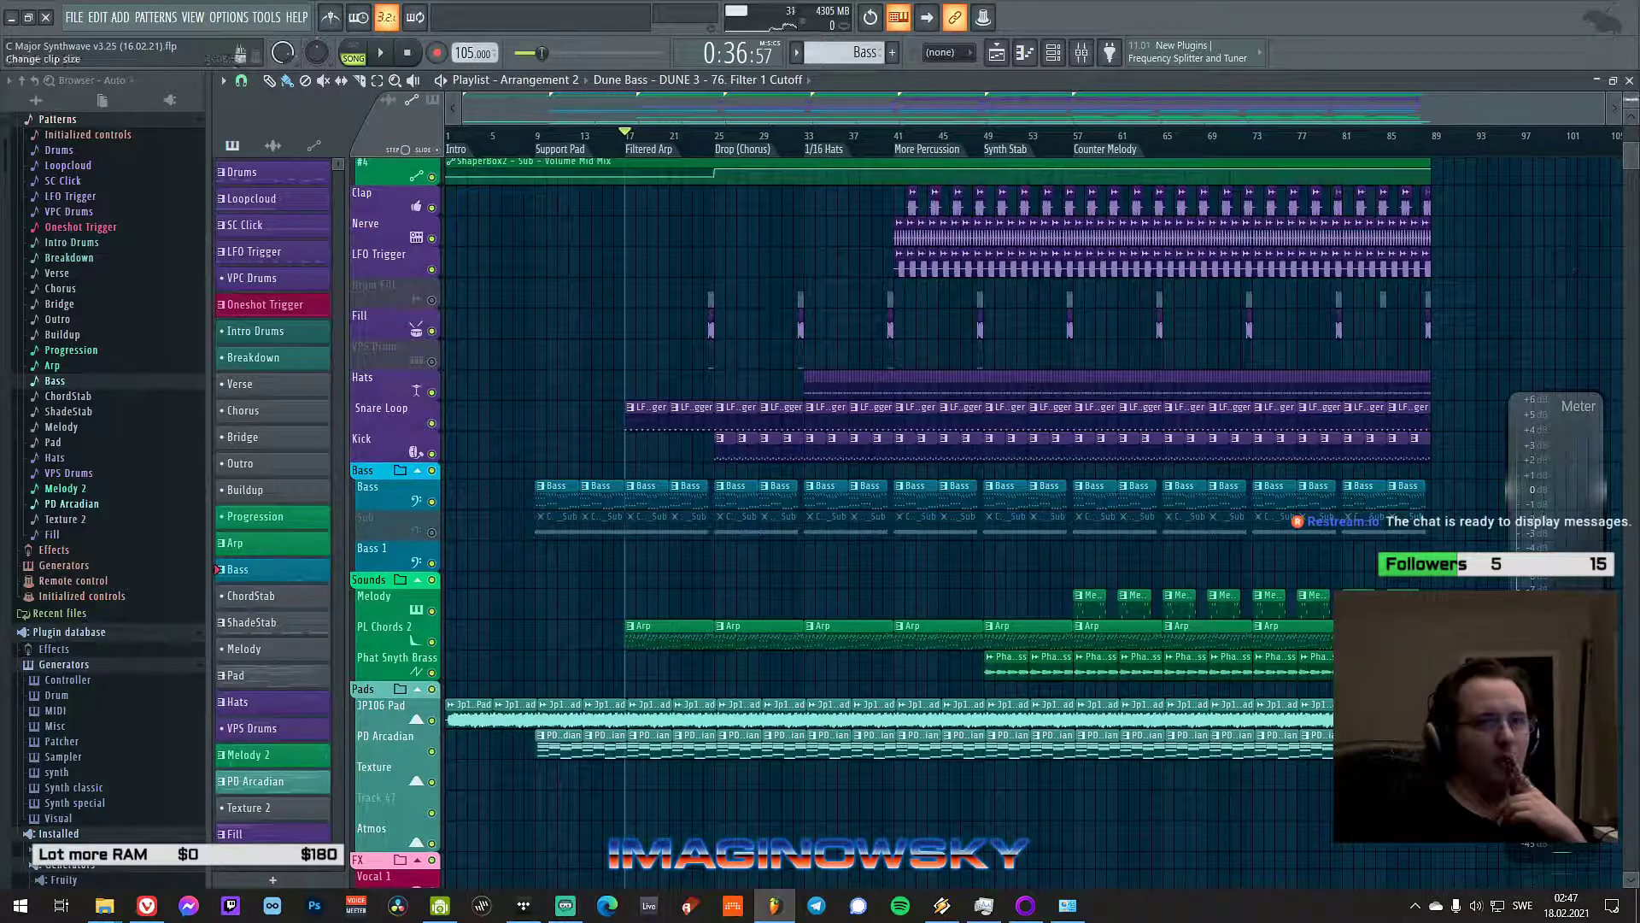
pyautogui.scroll(3, 1536, 229)
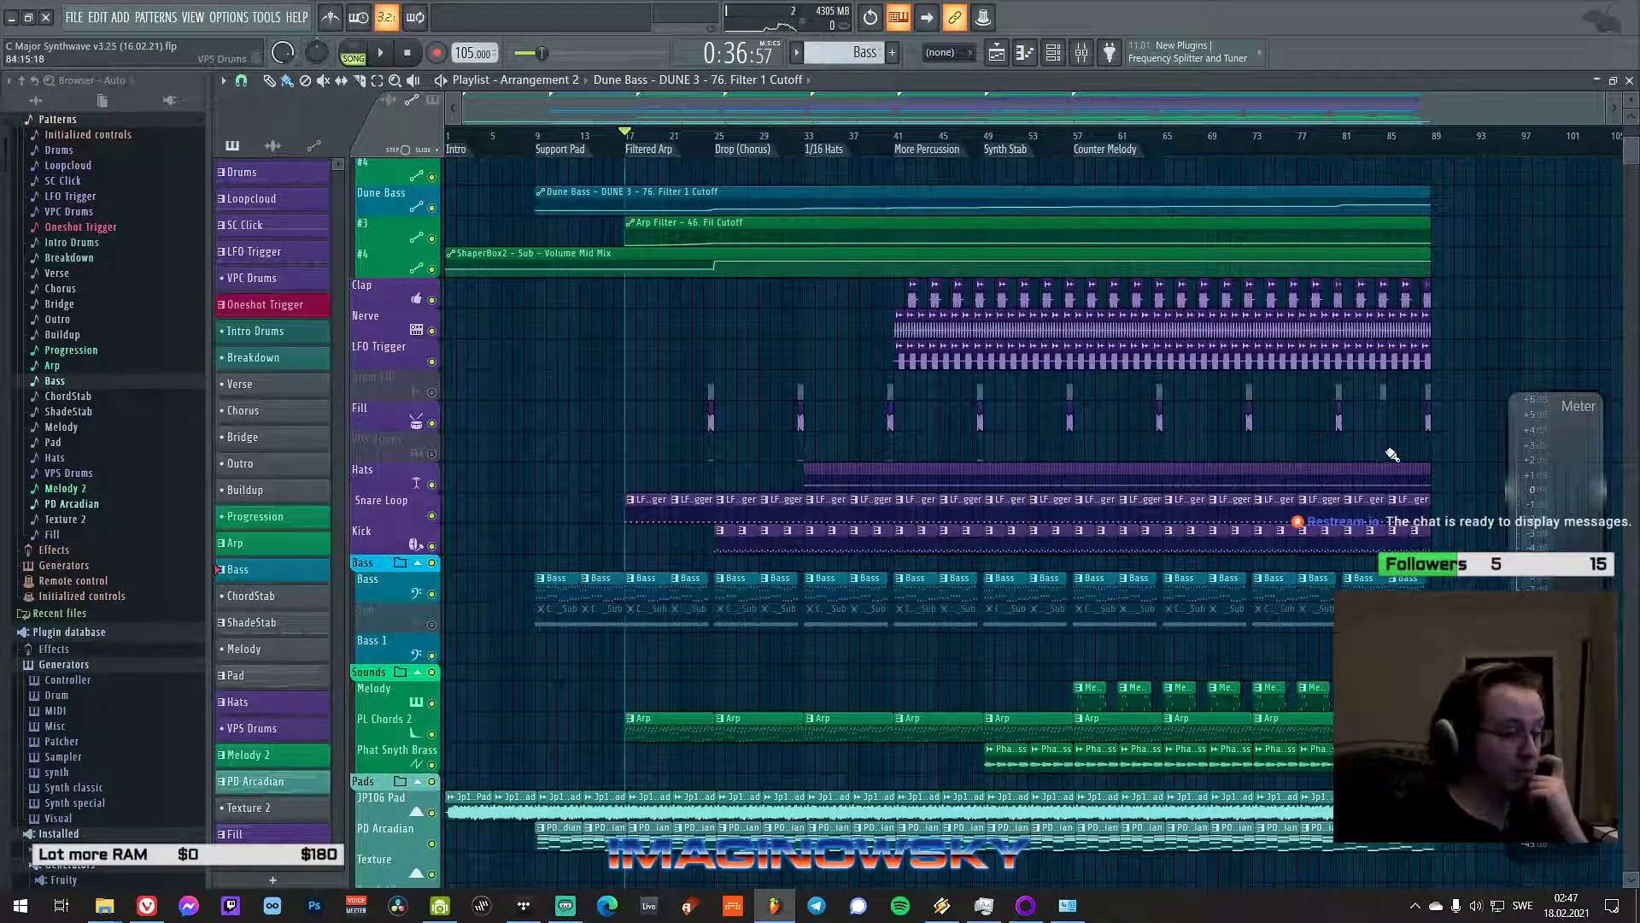
# - Switch to Streamlabs OBS, enable performance mode for the preview, and minimize the window to return to FL Studio
pyautogui.hotkey('alt', 'Tab')
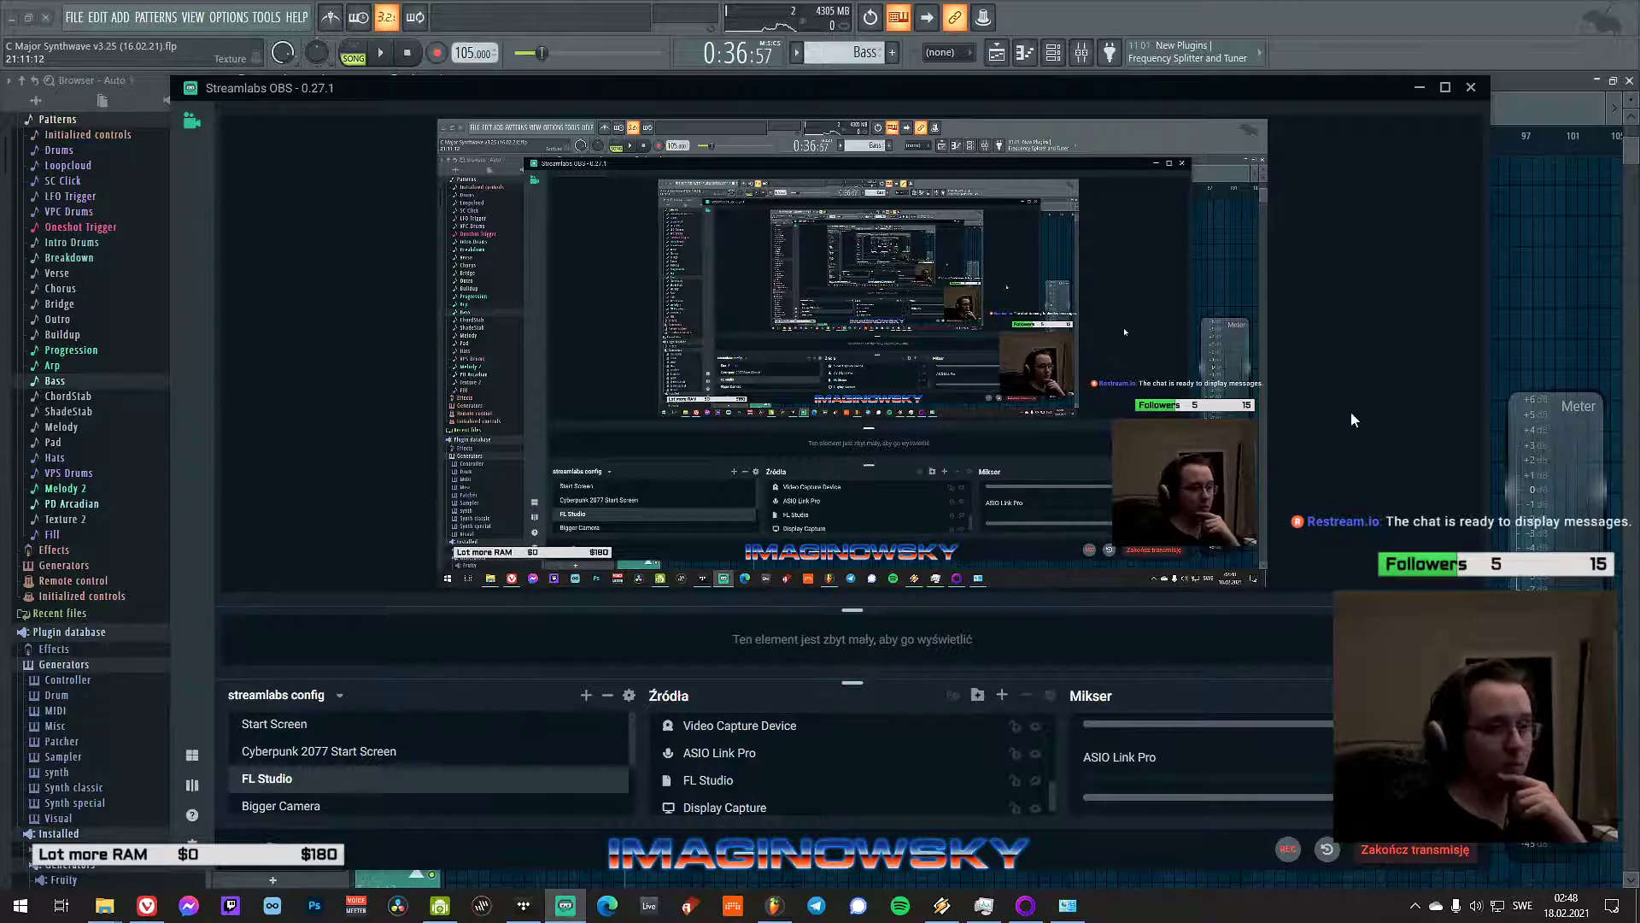
pyautogui.rightClick(1335, 409)
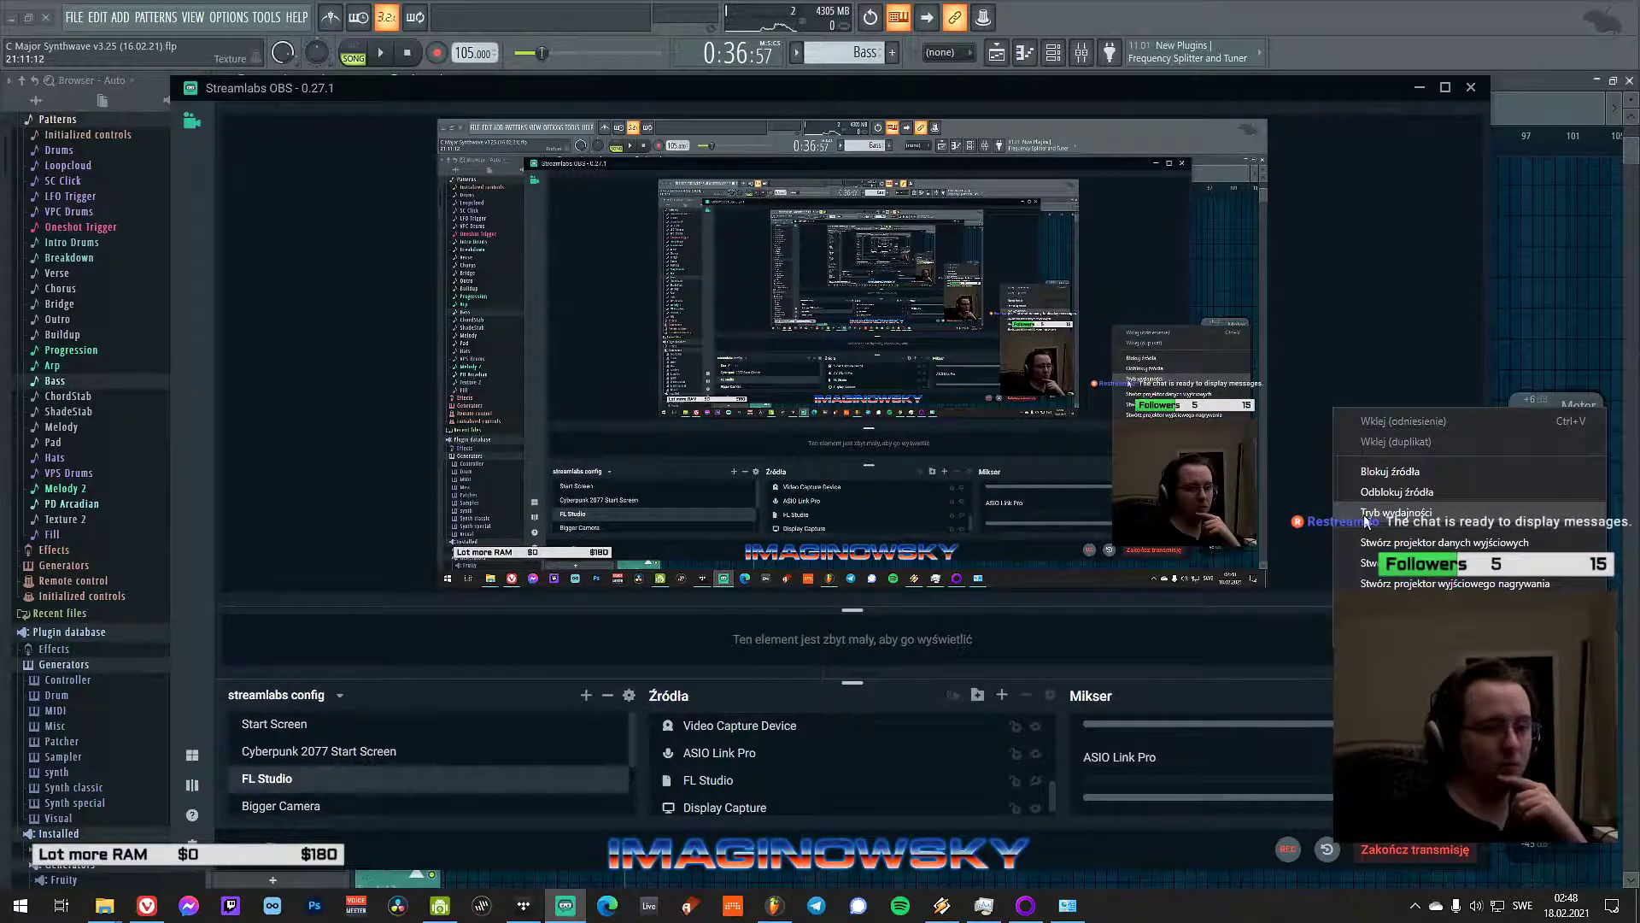
pyautogui.click(1366, 515)
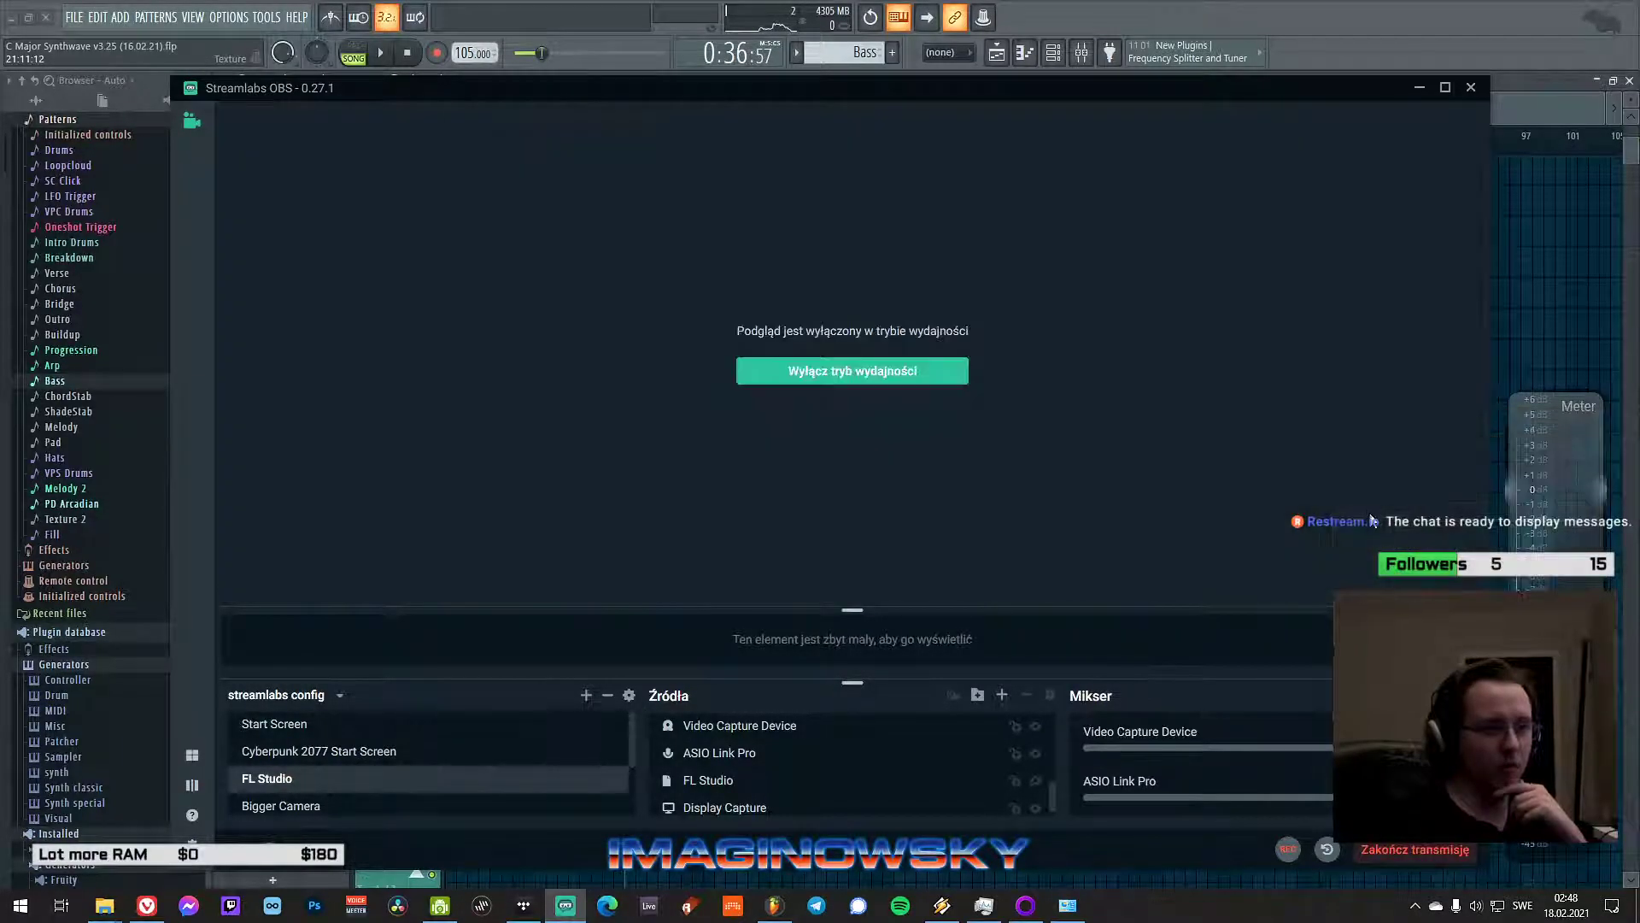
pyautogui.click(1419, 91)
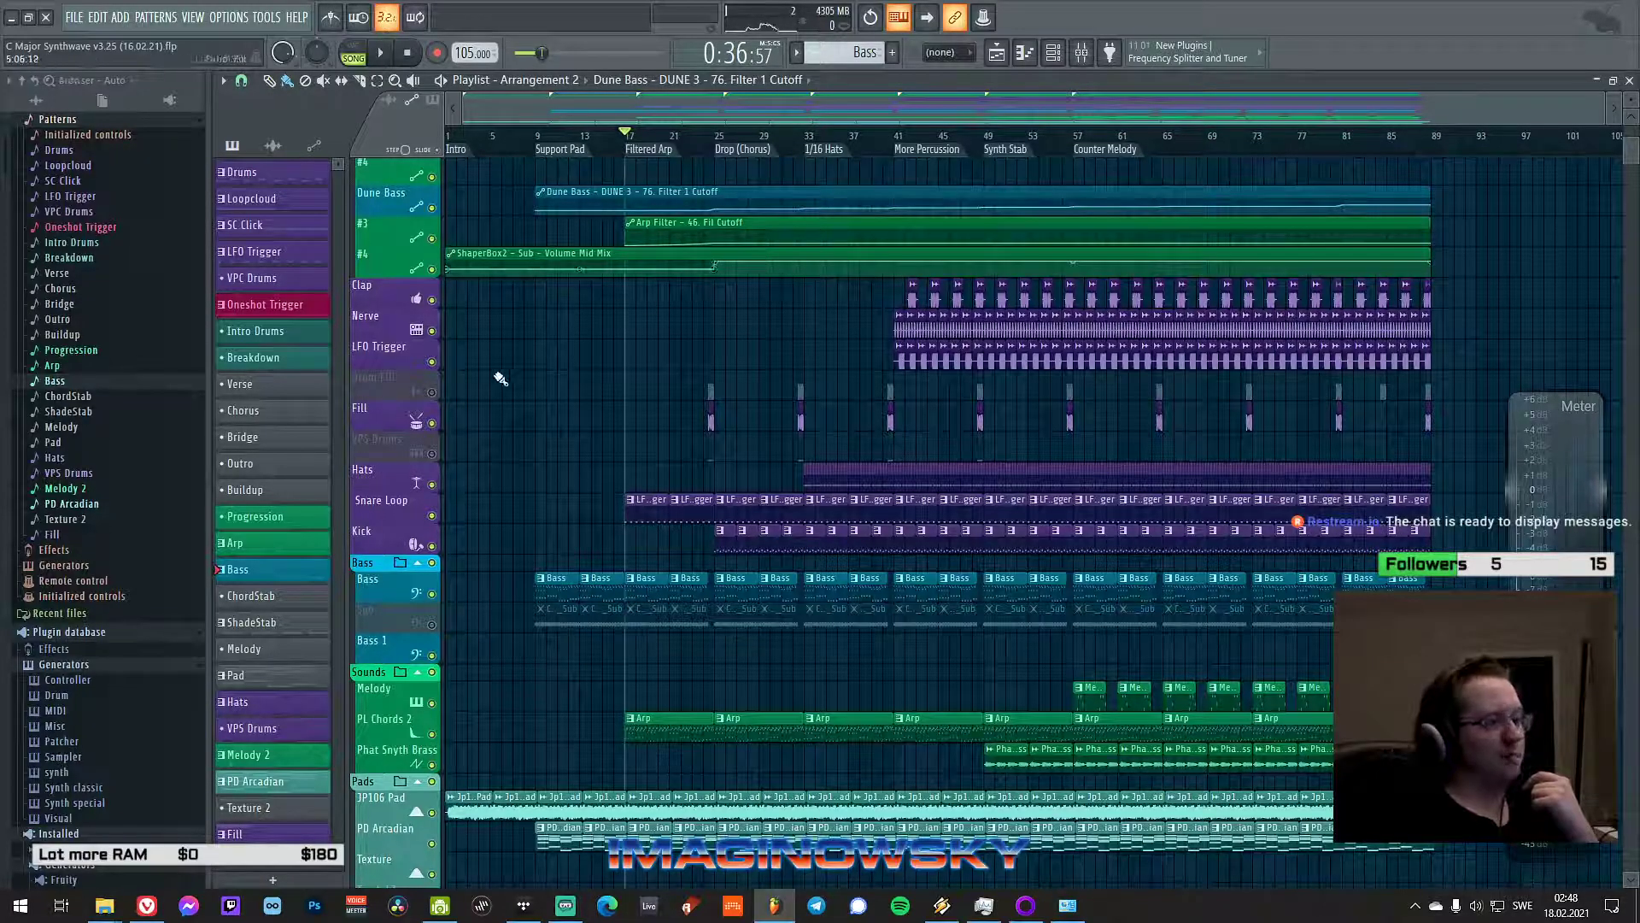
# - Examine the C Major Synthwave arrangement across its automation, drum, bass, sounds and pad tracks in the playlist
pyautogui.scroll(-2, 499, 379)
pyautogui.scroll(-2, 500, 378)
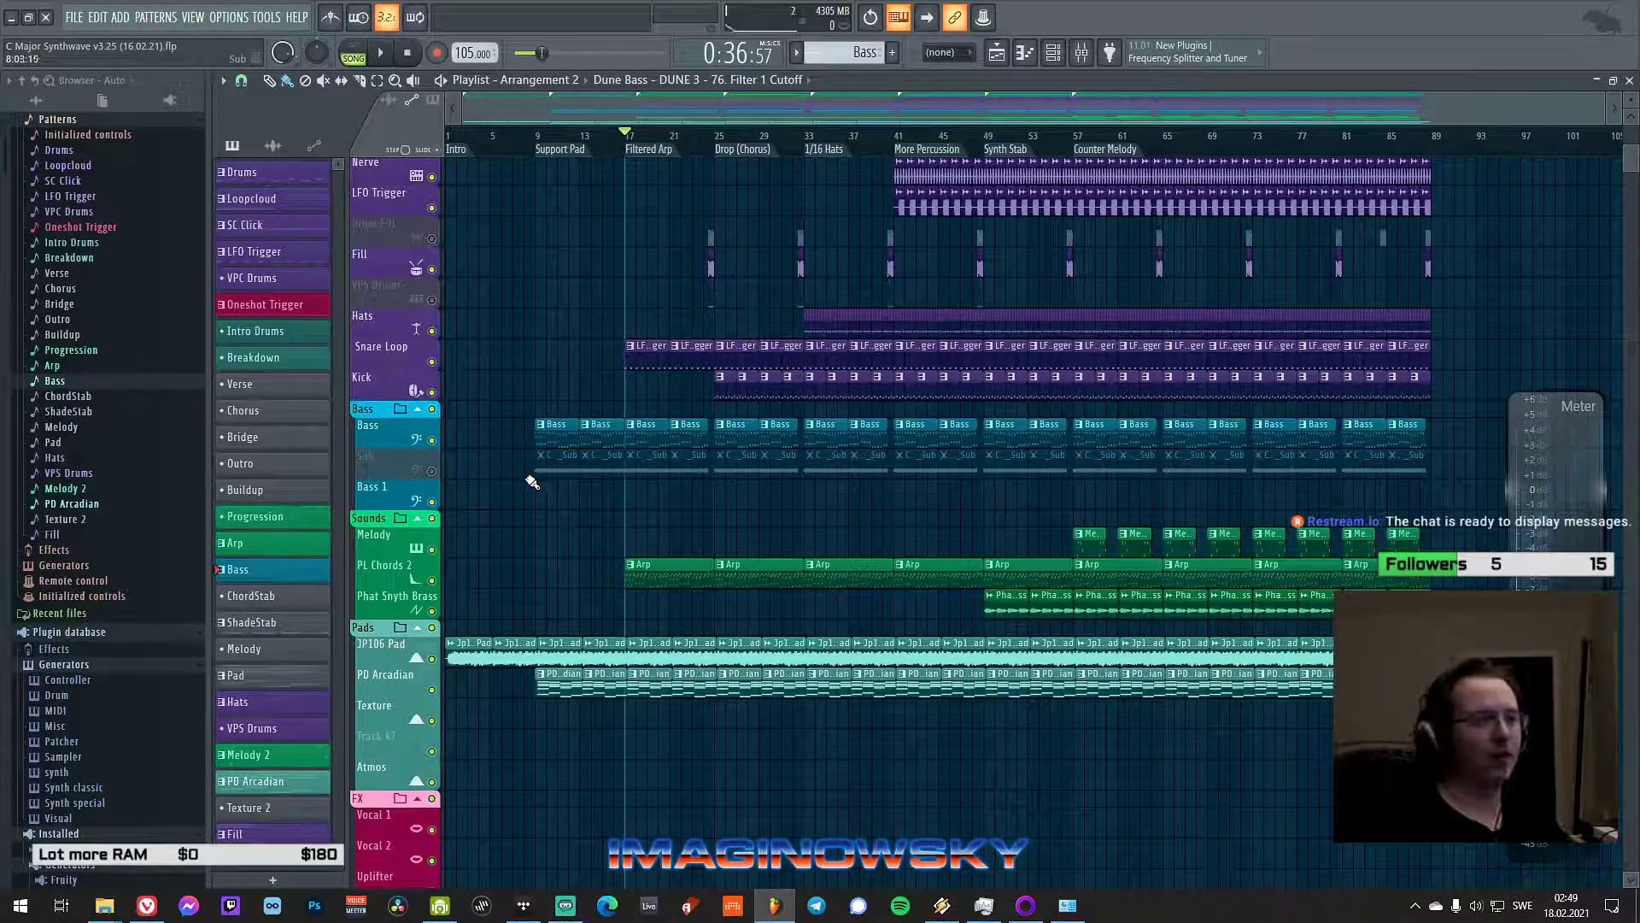
pyautogui.scroll(-2, 530, 487)
pyautogui.scroll(3, 527, 512)
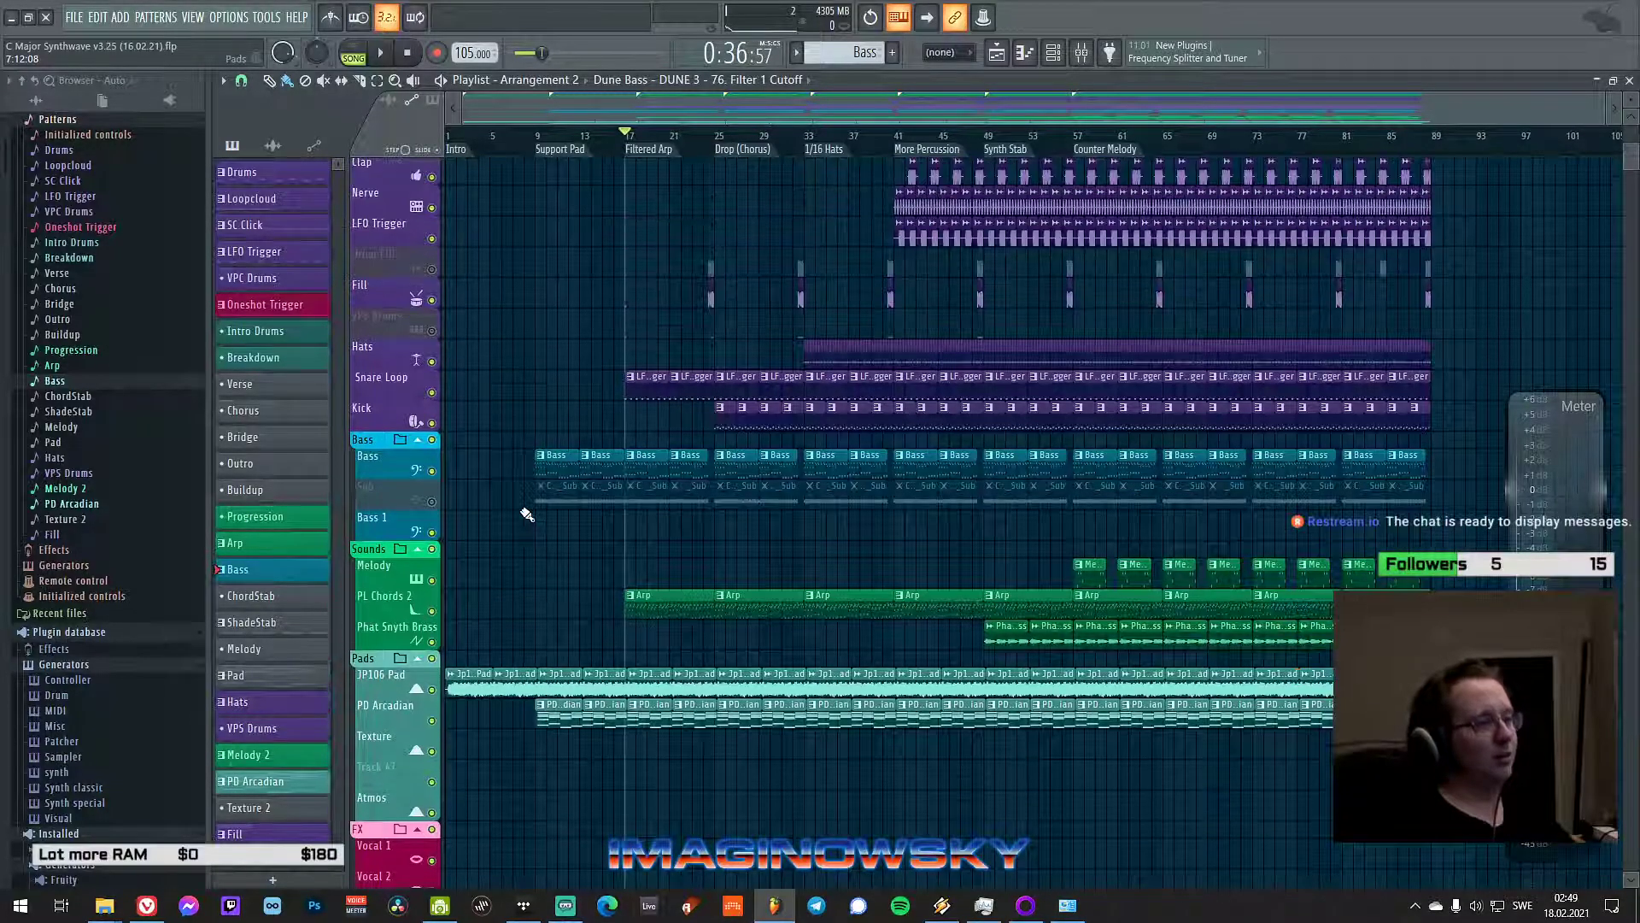
pyautogui.scroll(4, 521, 513)
pyautogui.scroll(-2, 515, 514)
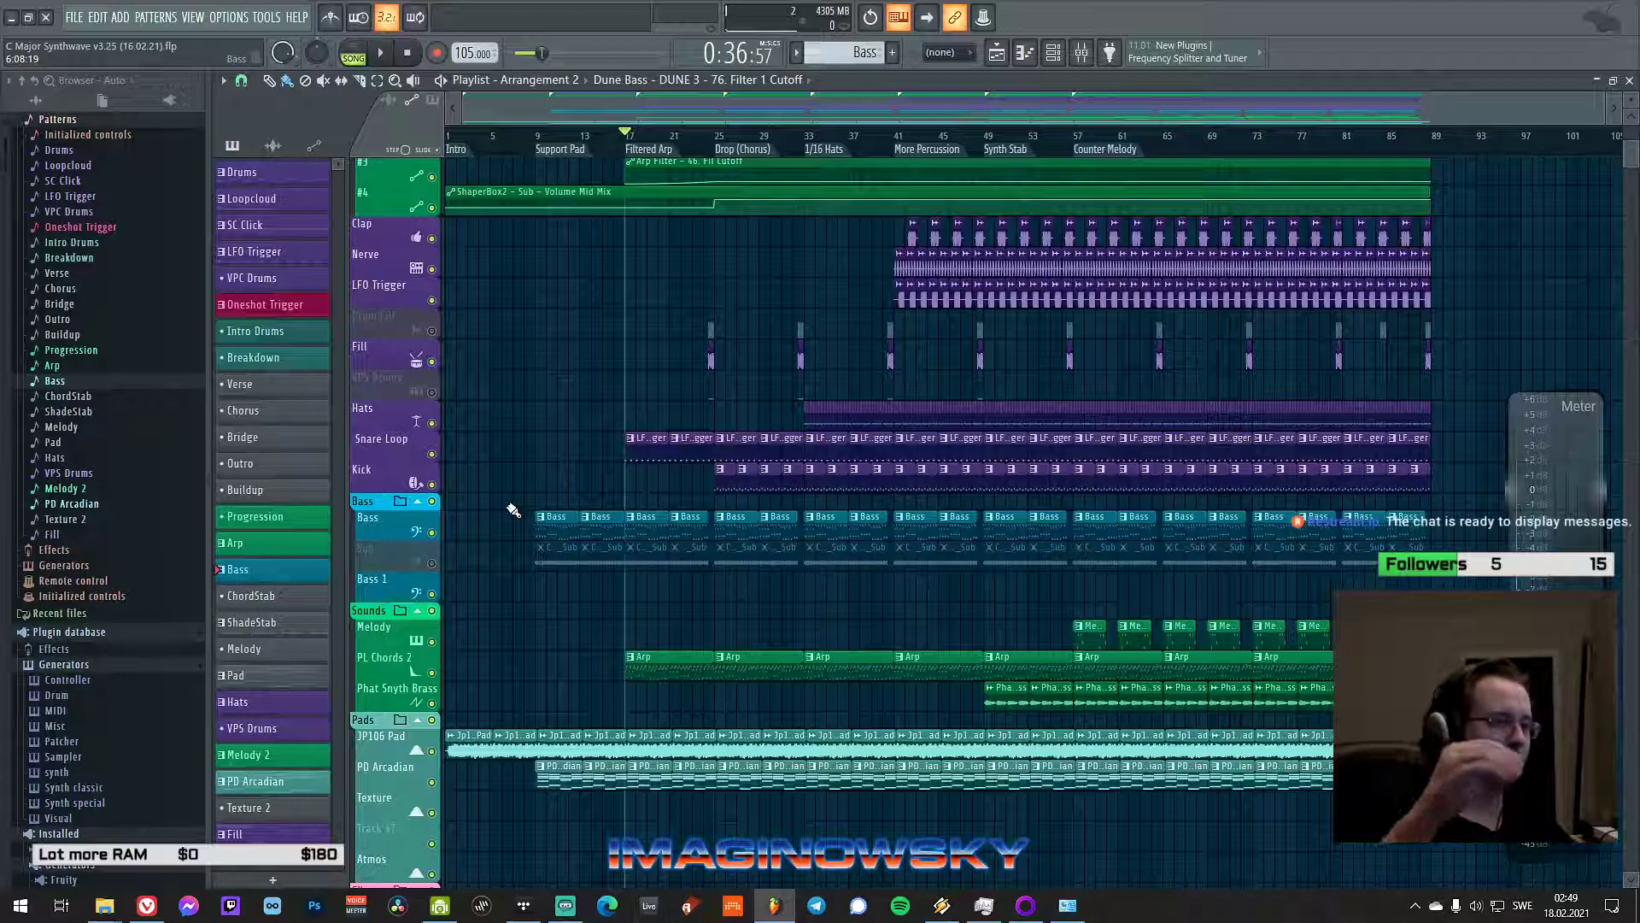
pyautogui.scroll(3, 542, 438)
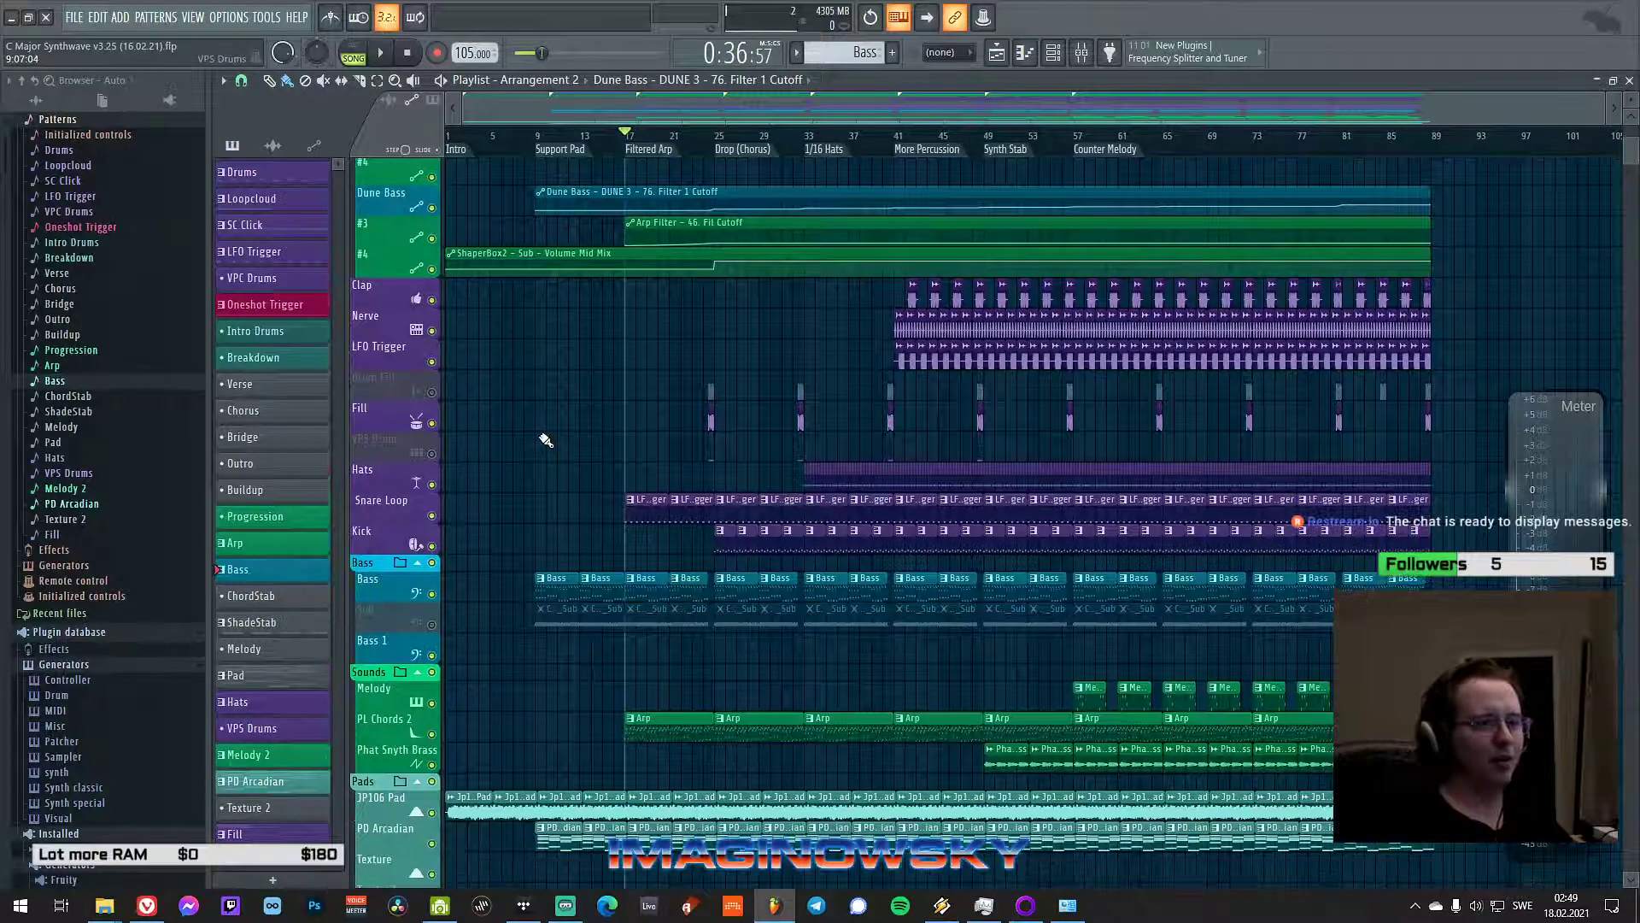
pyautogui.scroll(-1, 530, 414)
pyautogui.scroll(1, 529, 412)
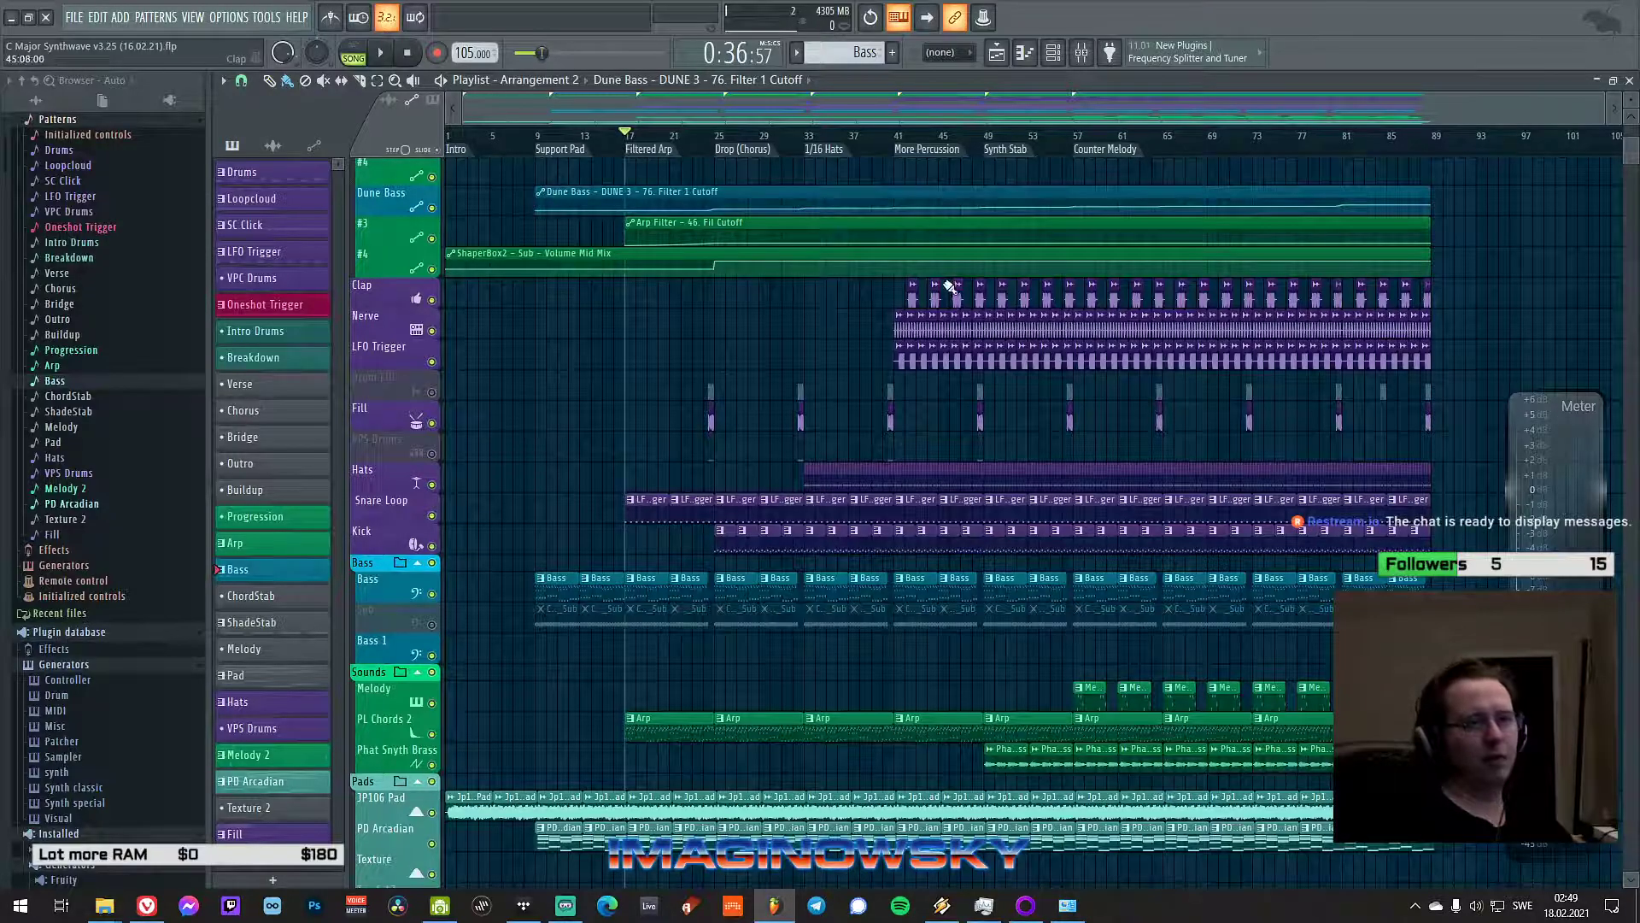
pyautogui.moveTo(1630, 154); pyautogui.dragTo(1630, 159)
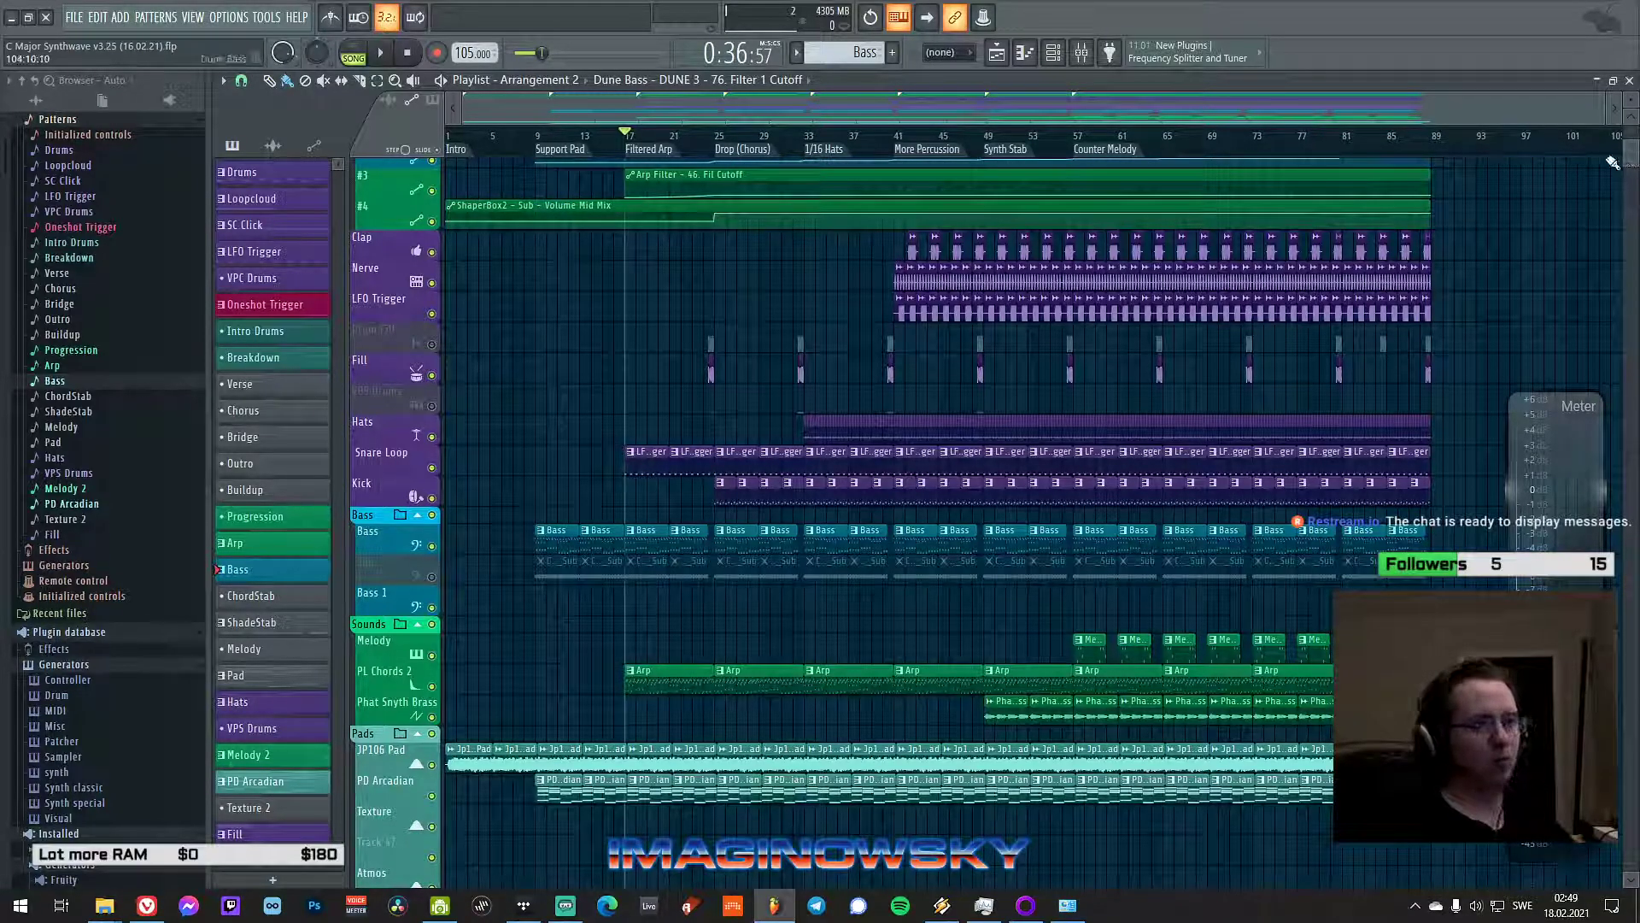
pyautogui.scroll(1, 1582, 176)
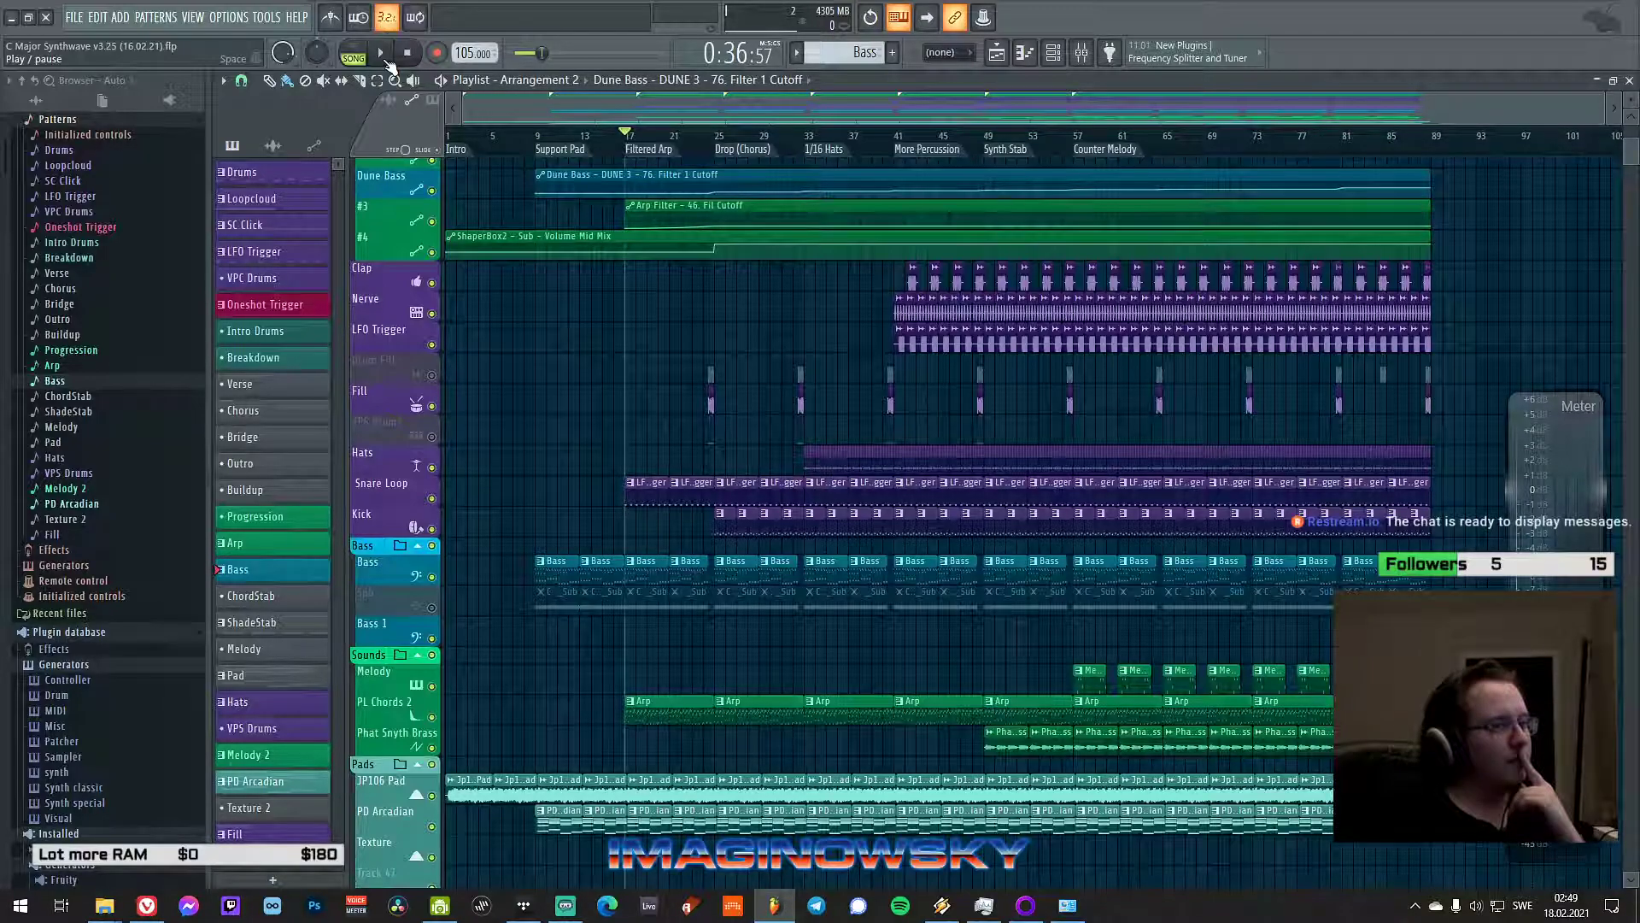
pyautogui.scroll(1, 940, 109)
pyautogui.moveTo(1596, 108); pyautogui.dragTo(1572, 108)
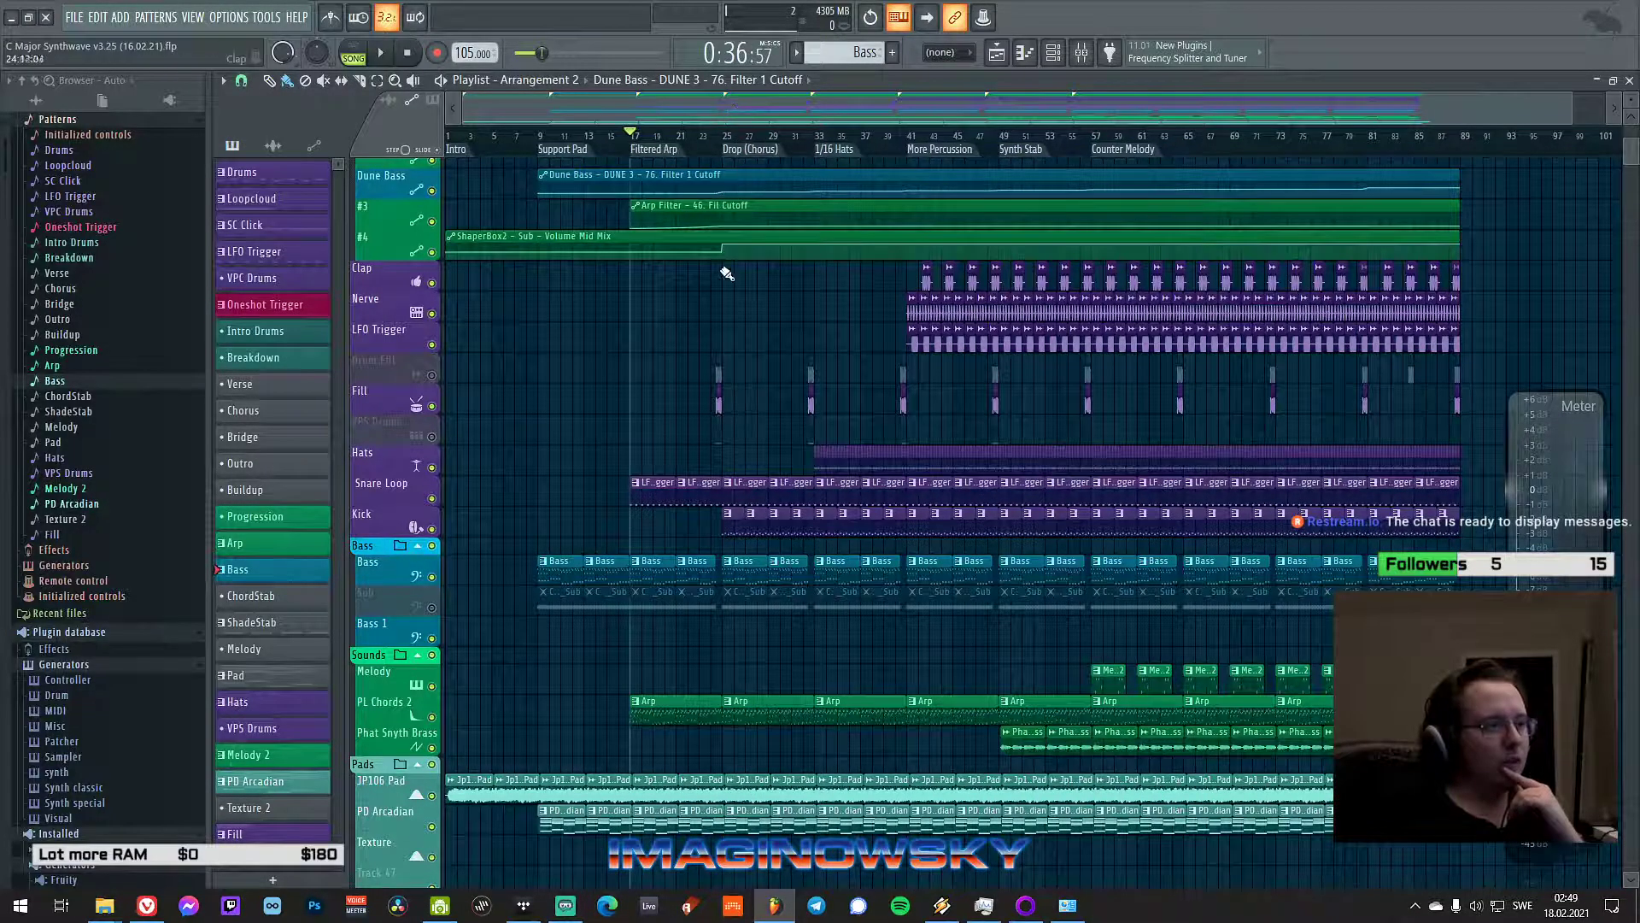
pyautogui.scroll(2, 544, 376)
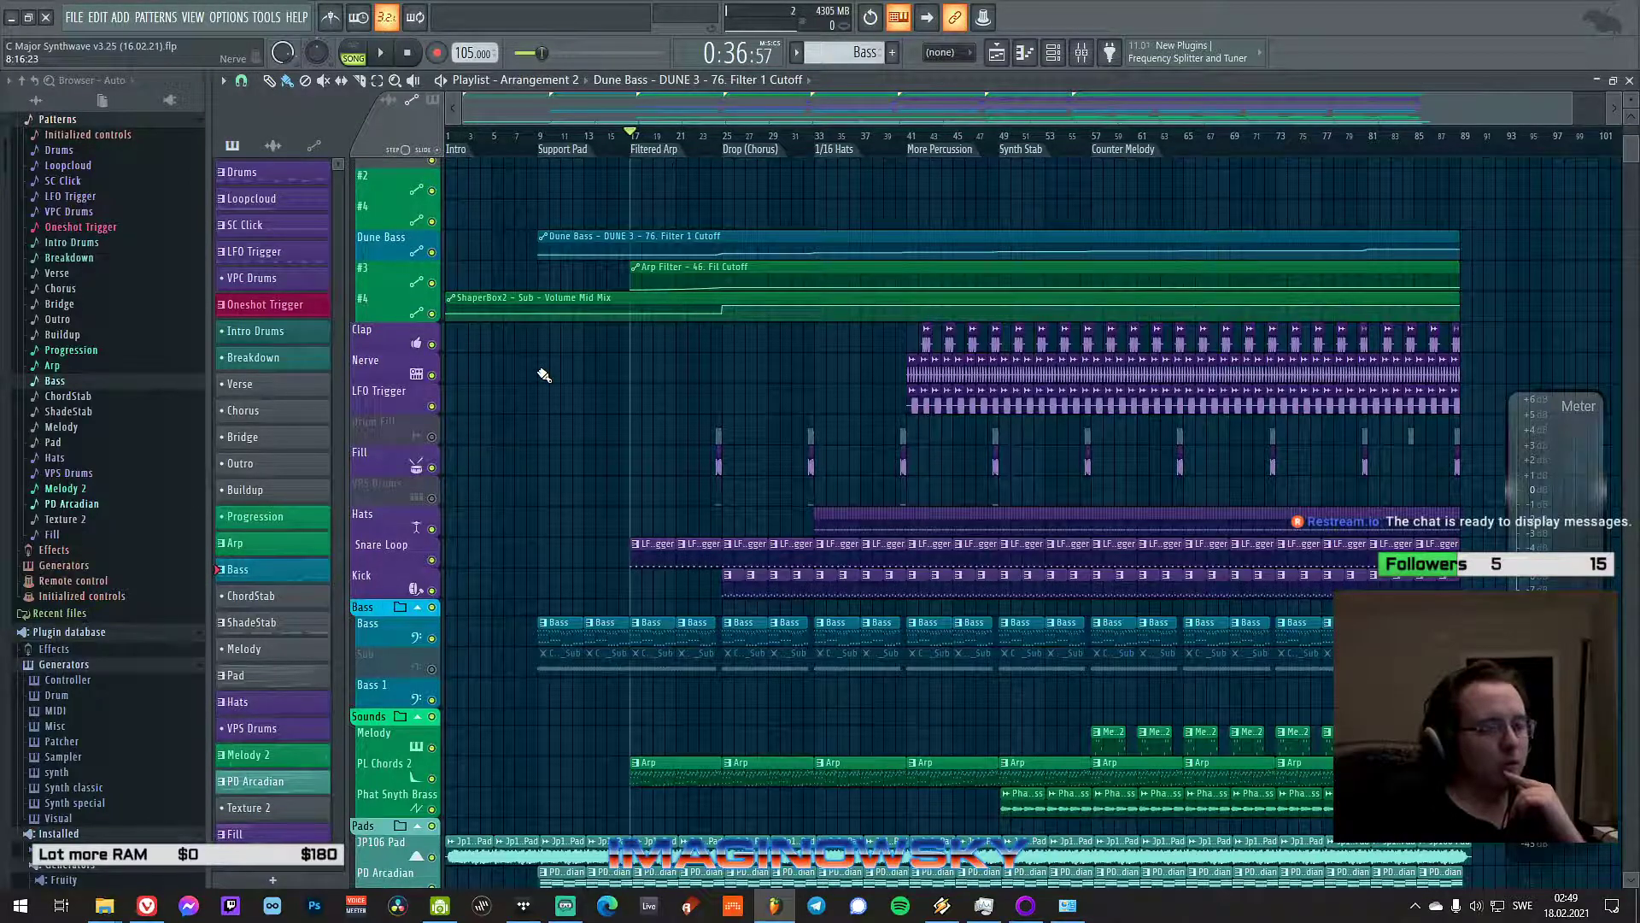
pyautogui.scroll(-3, 544, 376)
pyautogui.scroll(1, 544, 376)
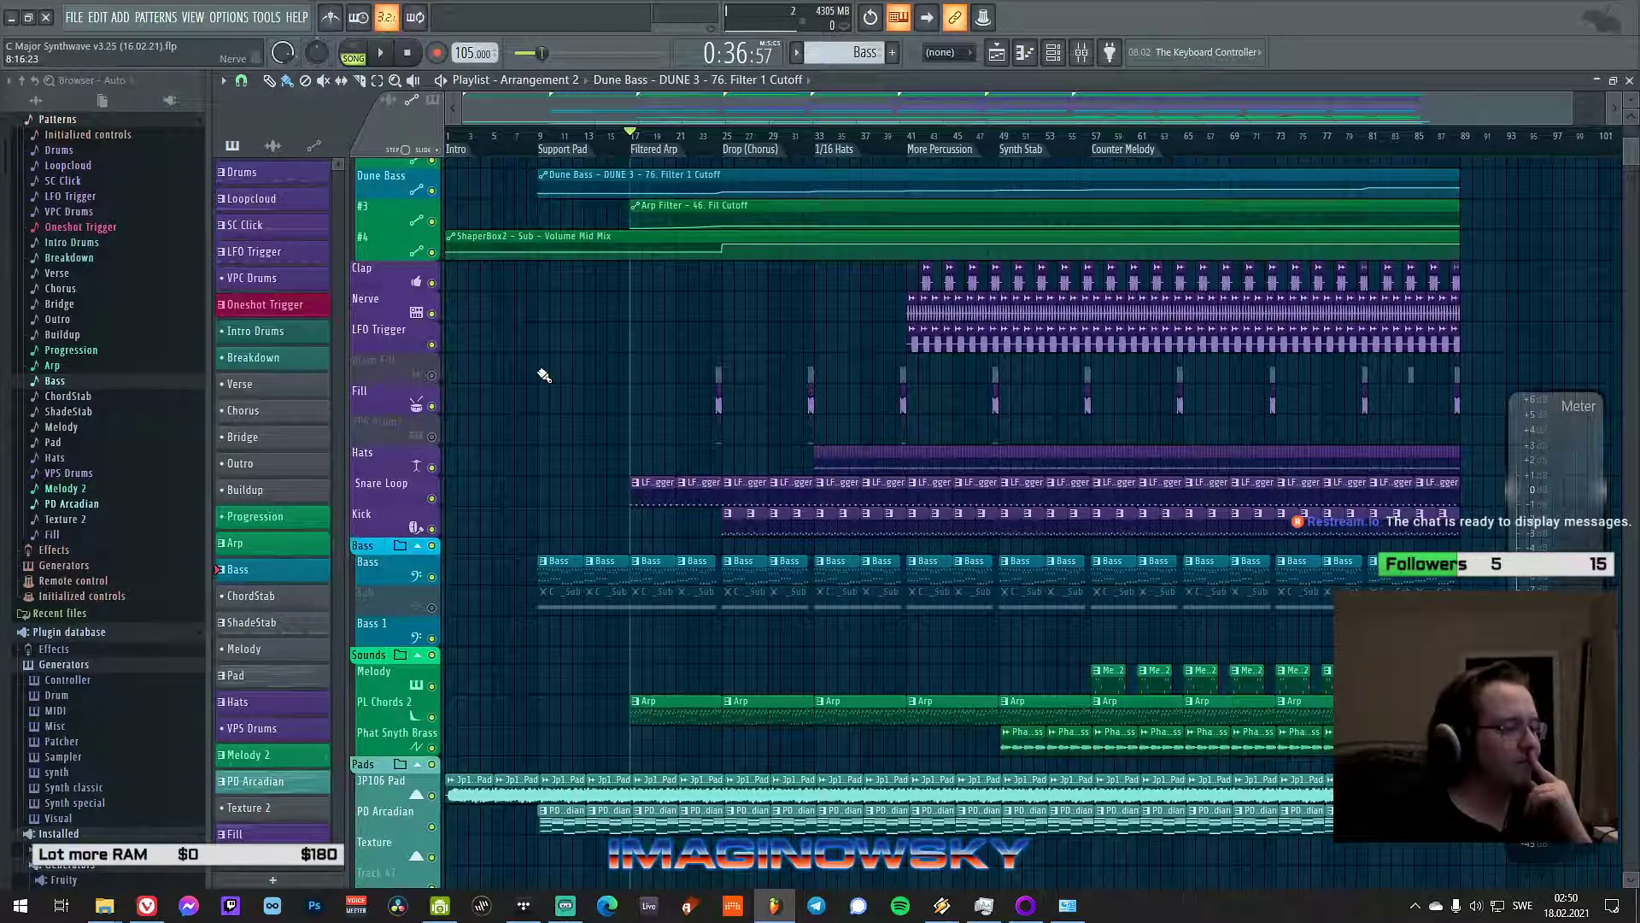
# - Open TEMPLATE TO IMPROVE v9 (22.12.20).flp from the TEMPLATE TO IMPROVE folder in FLP Projects, without saving changes to the current project
pyautogui.click(79, 19)
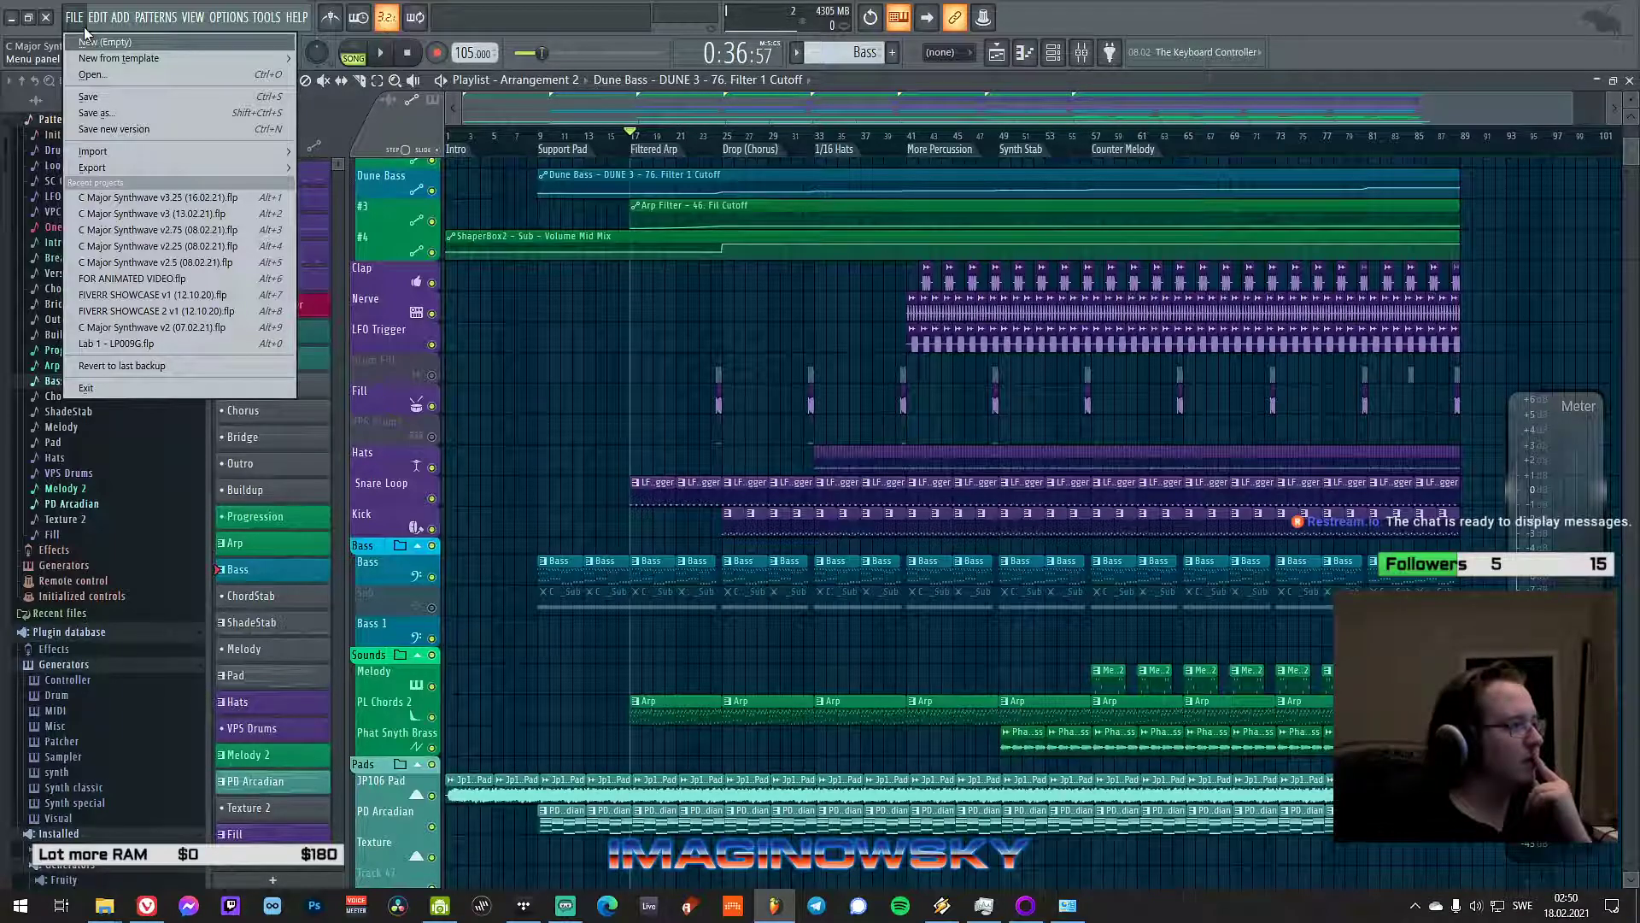
pyautogui.click(92, 74)
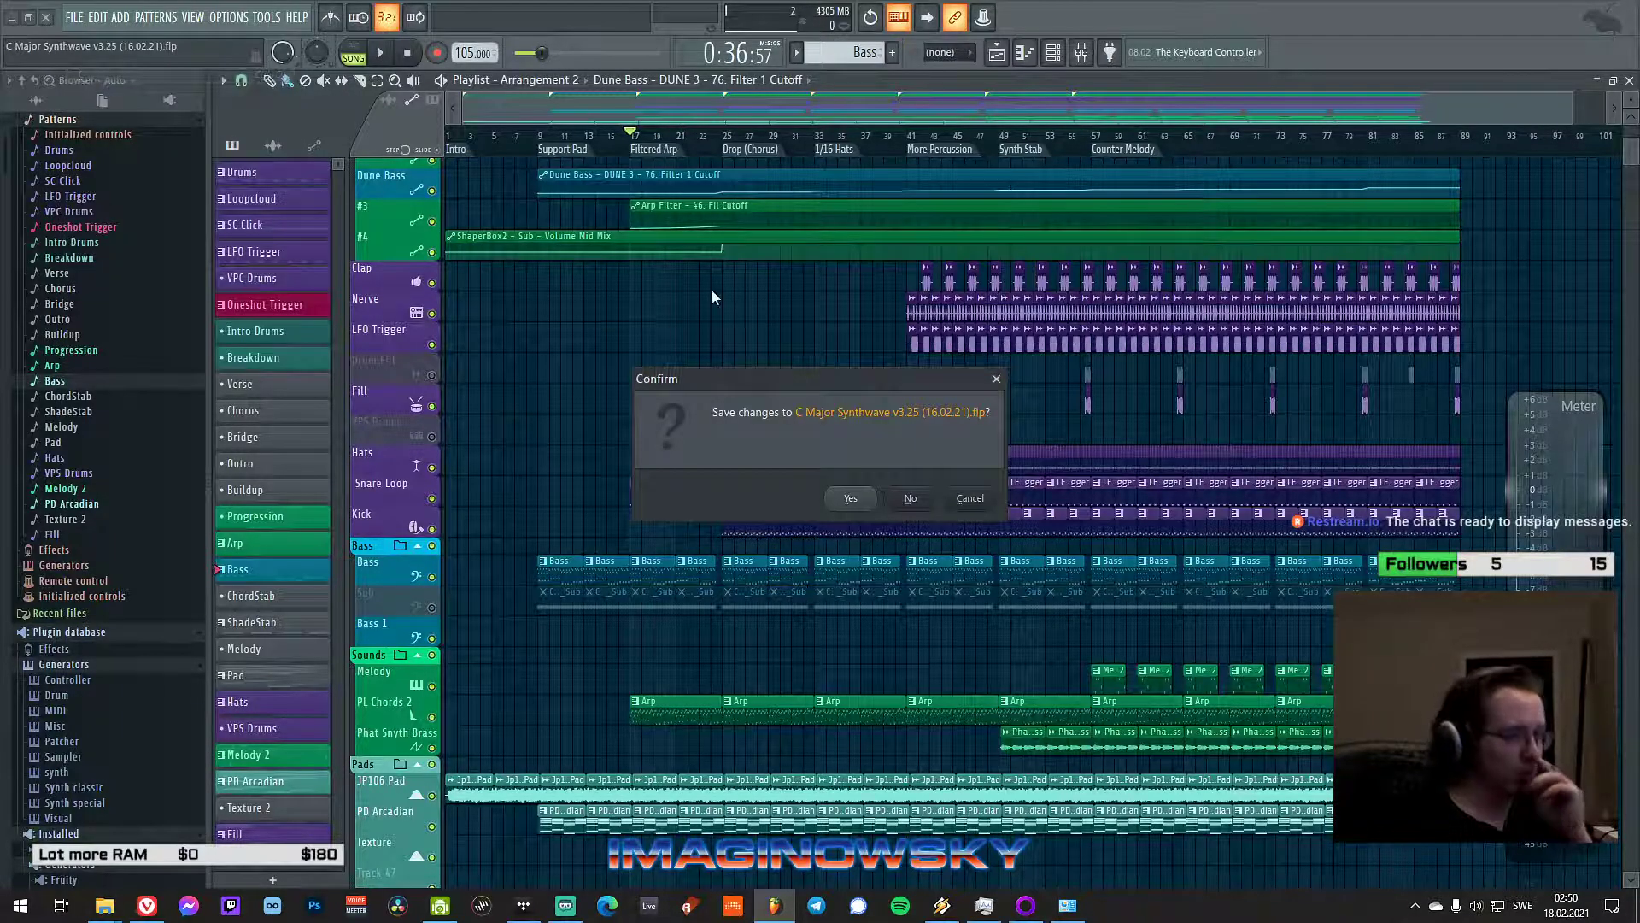
pyautogui.click(913, 498)
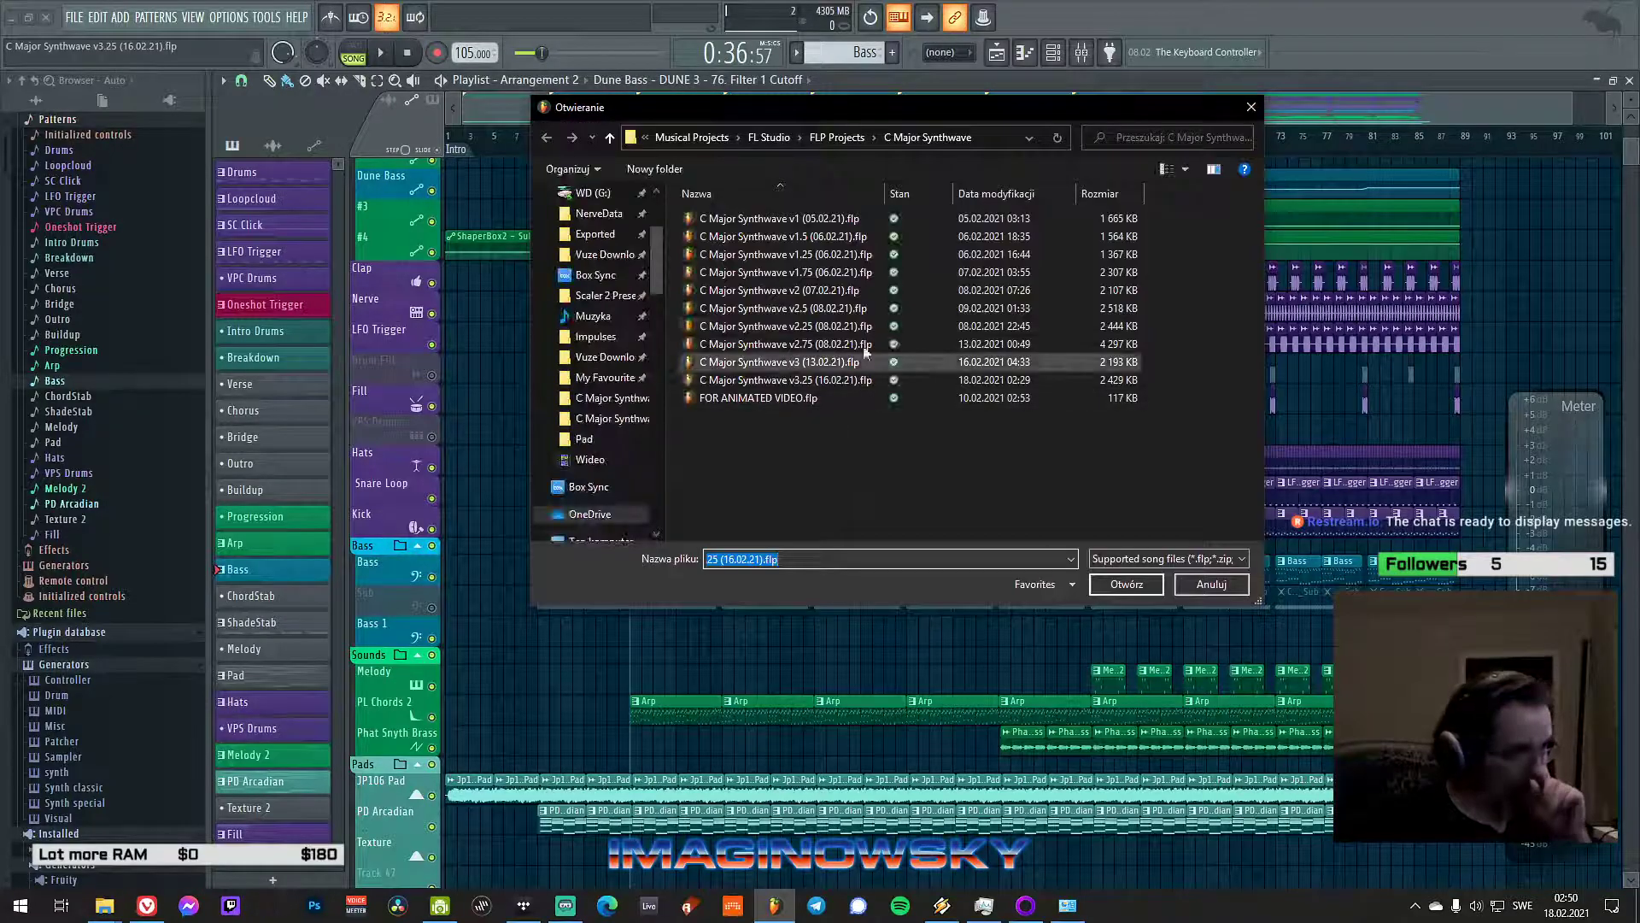
pyautogui.click(837, 138)
pyautogui.scroll(-5, 791, 412)
pyautogui.scroll(-10, 787, 412)
pyautogui.scroll(-6, 787, 412)
pyautogui.doubleClick(773, 373)
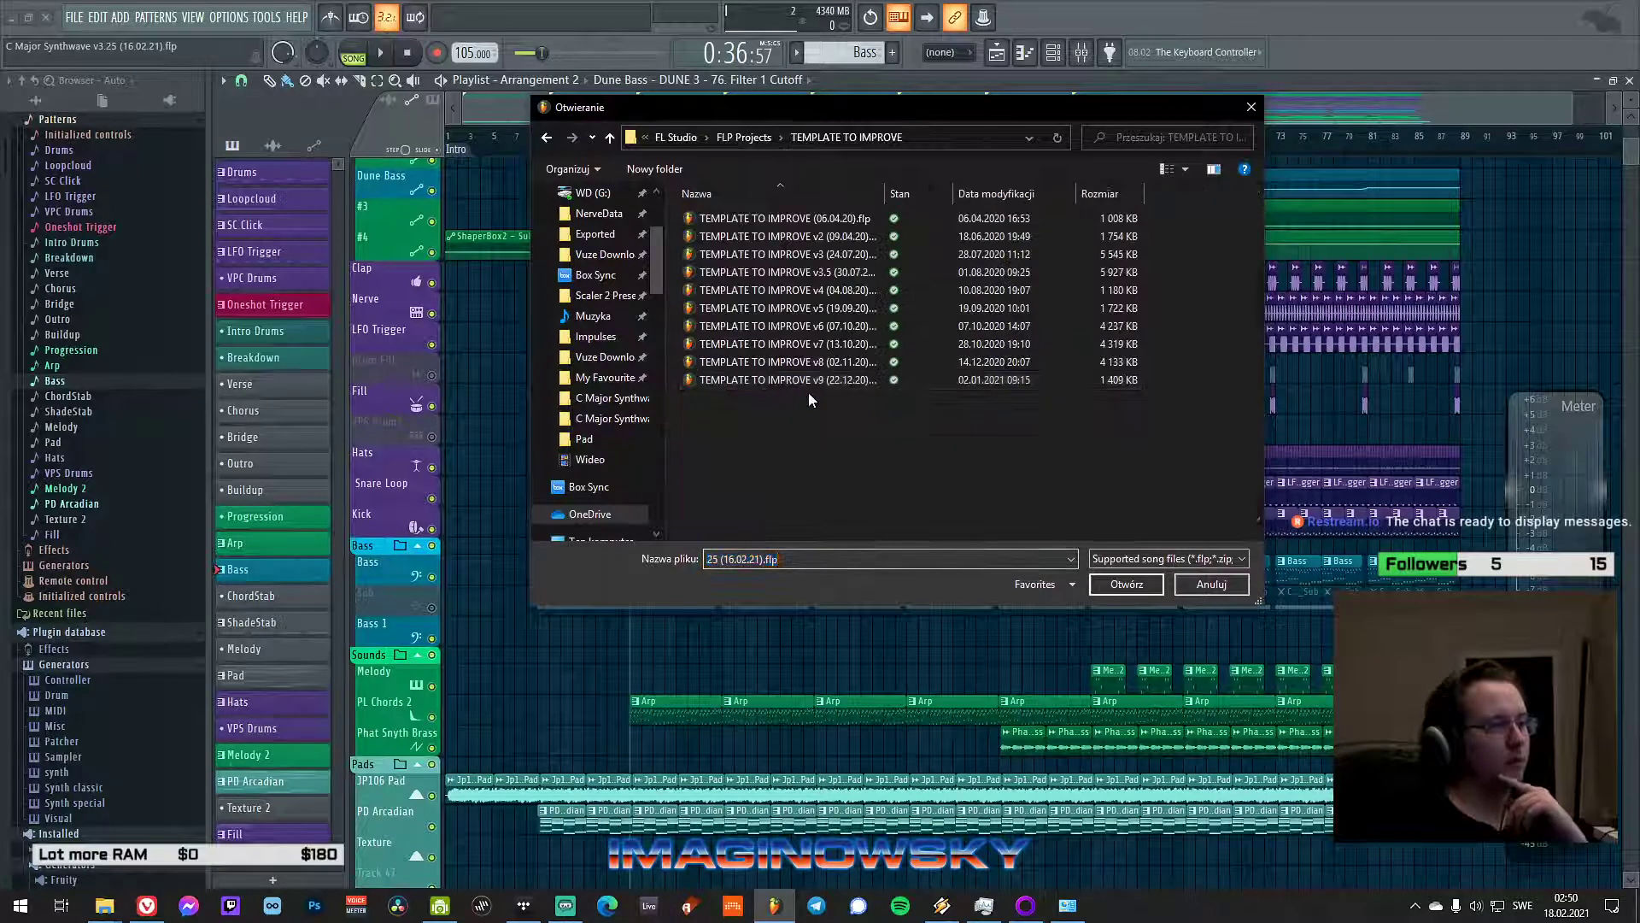
pyautogui.moveTo(884, 186); pyautogui.dragTo(905, 186)
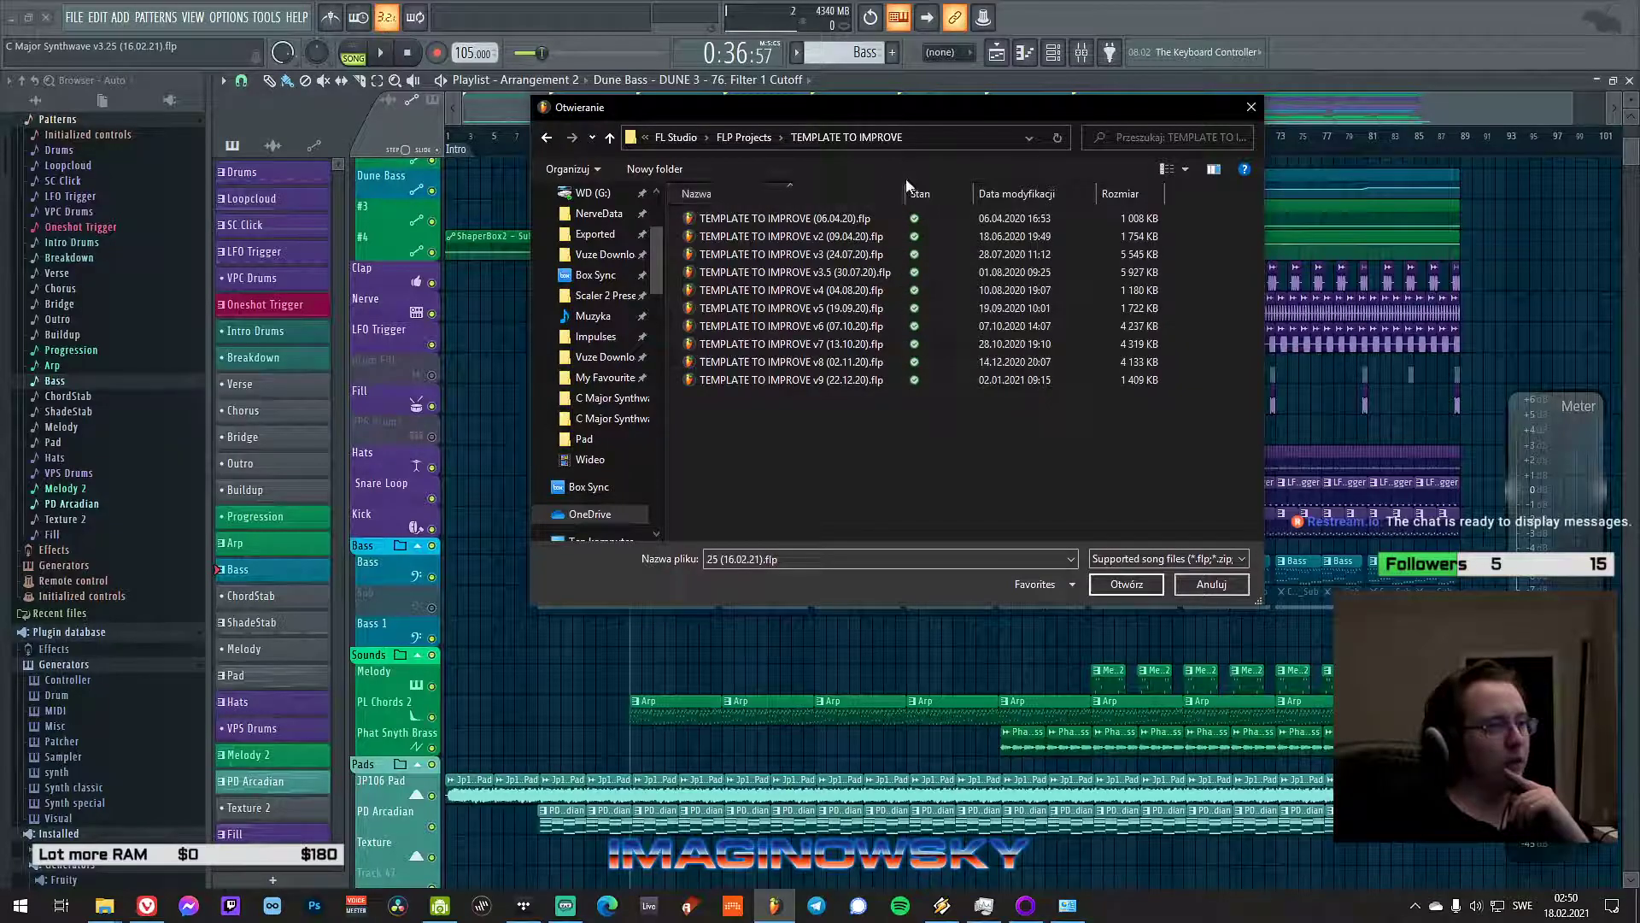
pyautogui.click(841, 380)
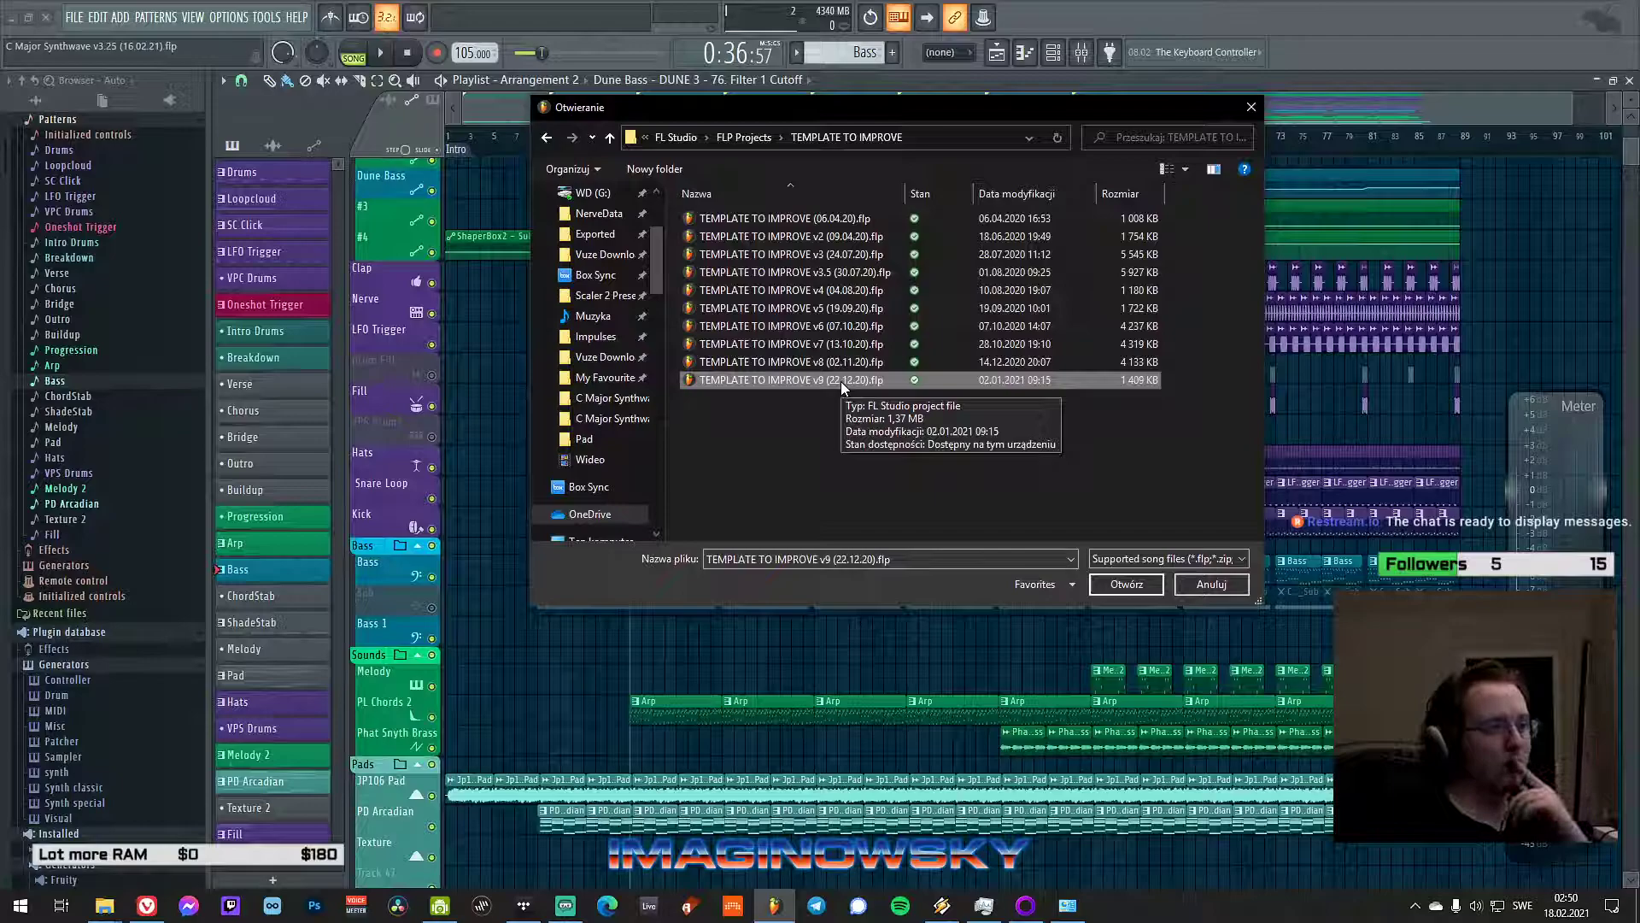
pyautogui.doubleClick(840, 381)
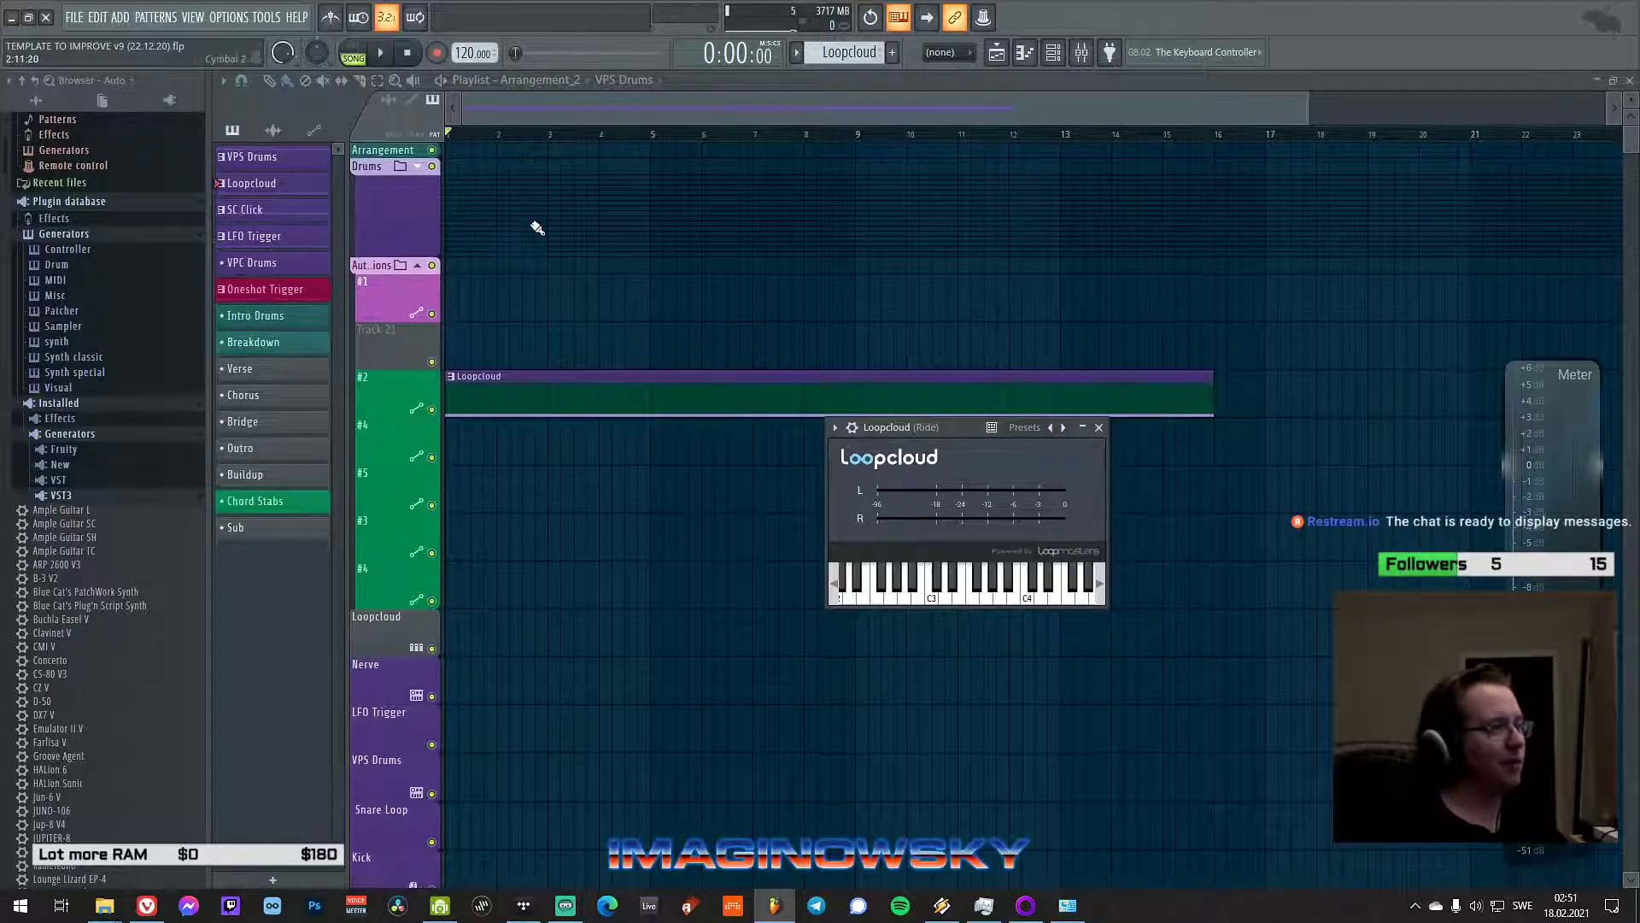
# - Clear the Loopcloud plugin window off the playlist and look over the template's track layout and Loopcloud clip
pyautogui.scroll(-3, 534, 227)
pyautogui.scroll(3, 518, 295)
pyautogui.scroll(-3, 518, 299)
pyautogui.scroll(3, 512, 299)
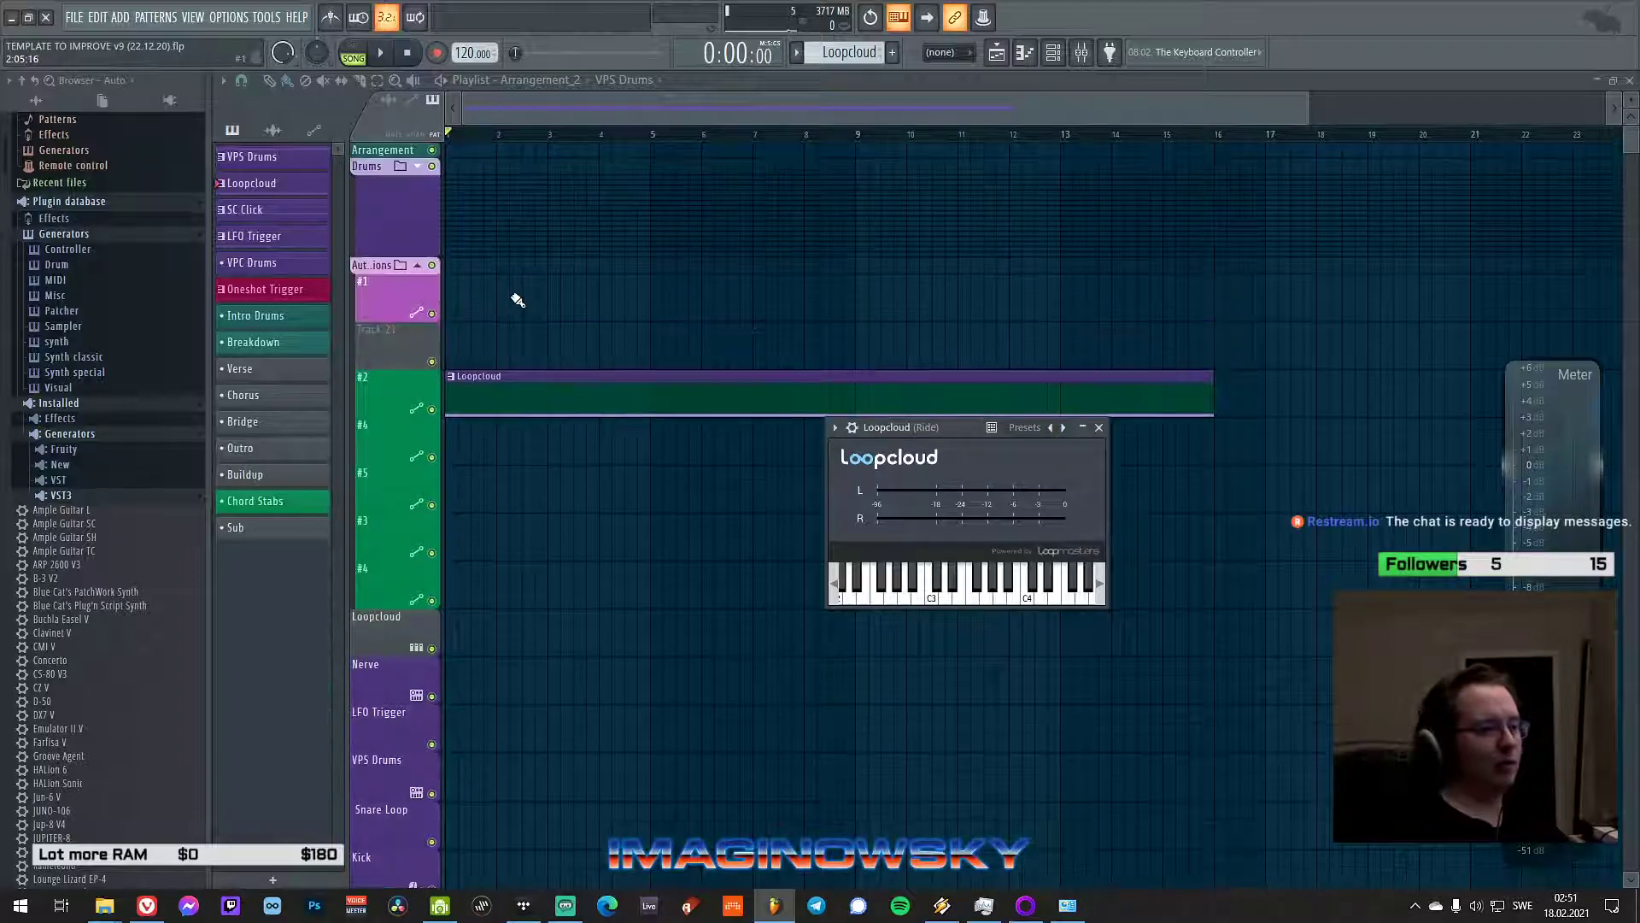
pyautogui.click(536, 125)
pyautogui.scroll(3, 536, 125)
pyautogui.scroll(1, 538, 115)
pyautogui.scroll(-1, 541, 109)
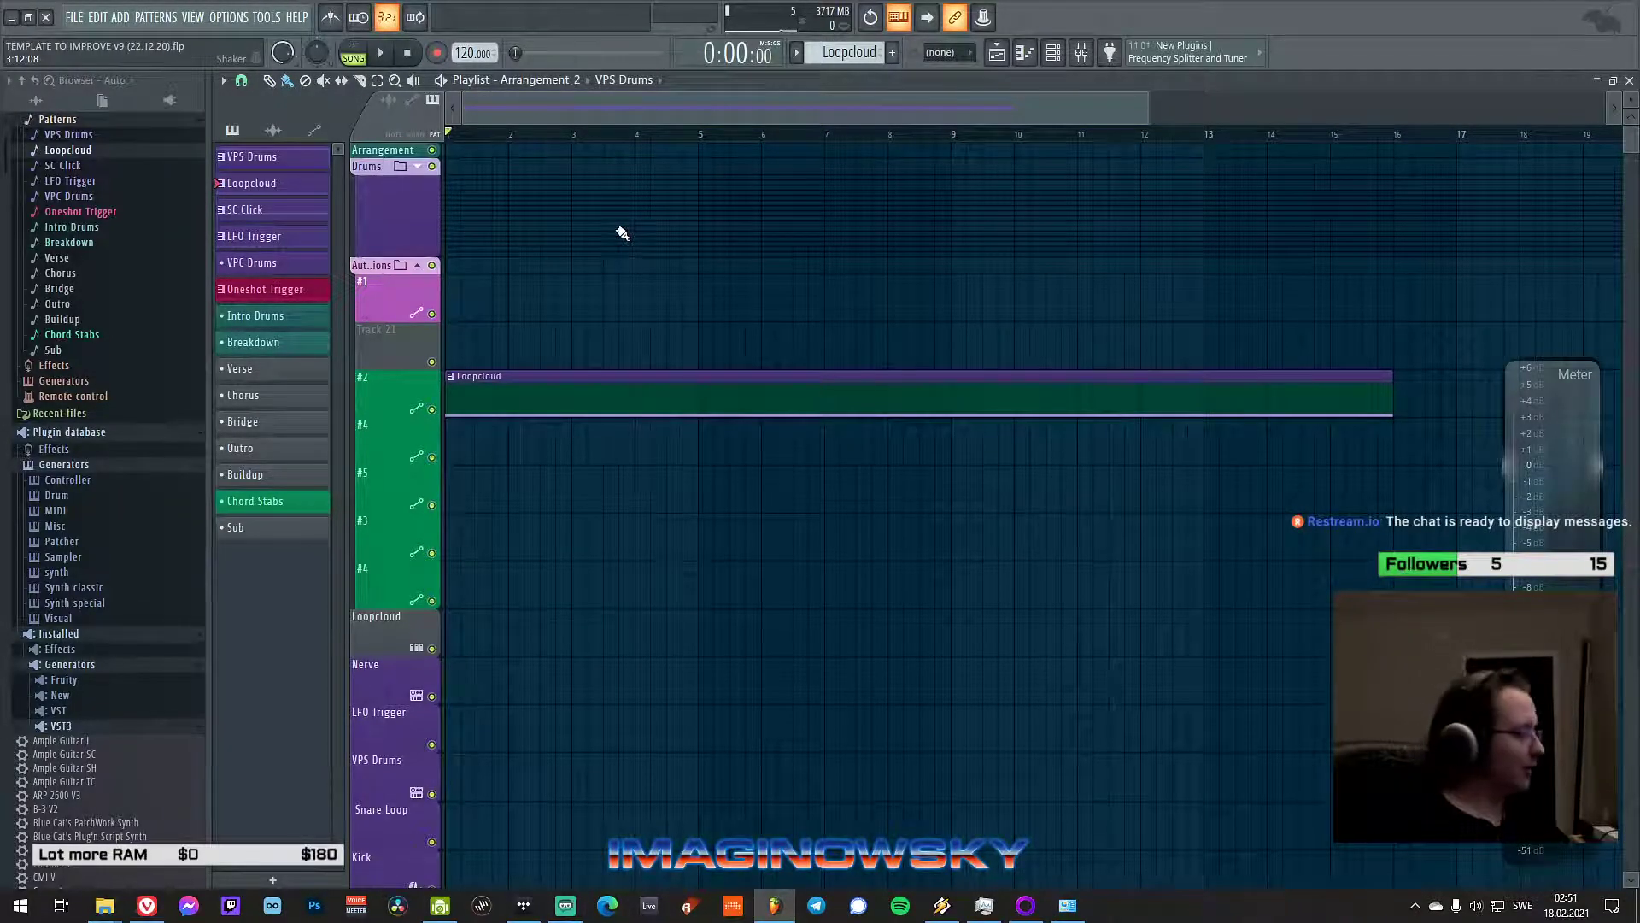
pyautogui.scroll(-3, 619, 233)
pyautogui.scroll(3, 615, 231)
pyautogui.scroll(-1, 610, 111)
pyautogui.scroll(1, 610, 111)
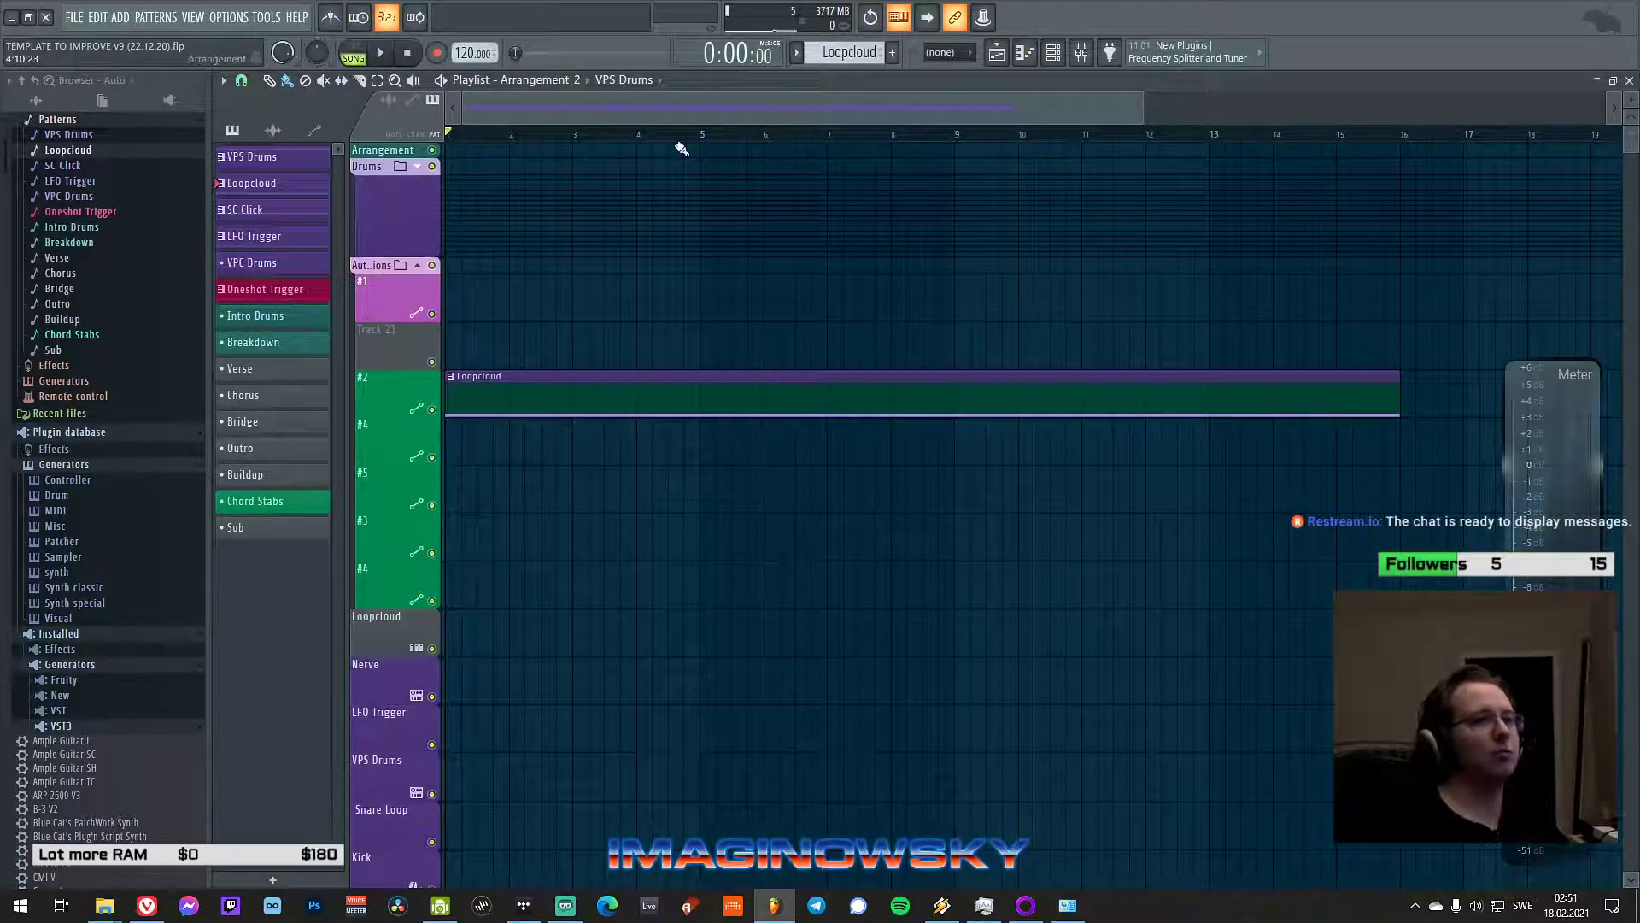
pyautogui.scroll(1, 705, 137)
pyautogui.scroll(-1, 705, 137)
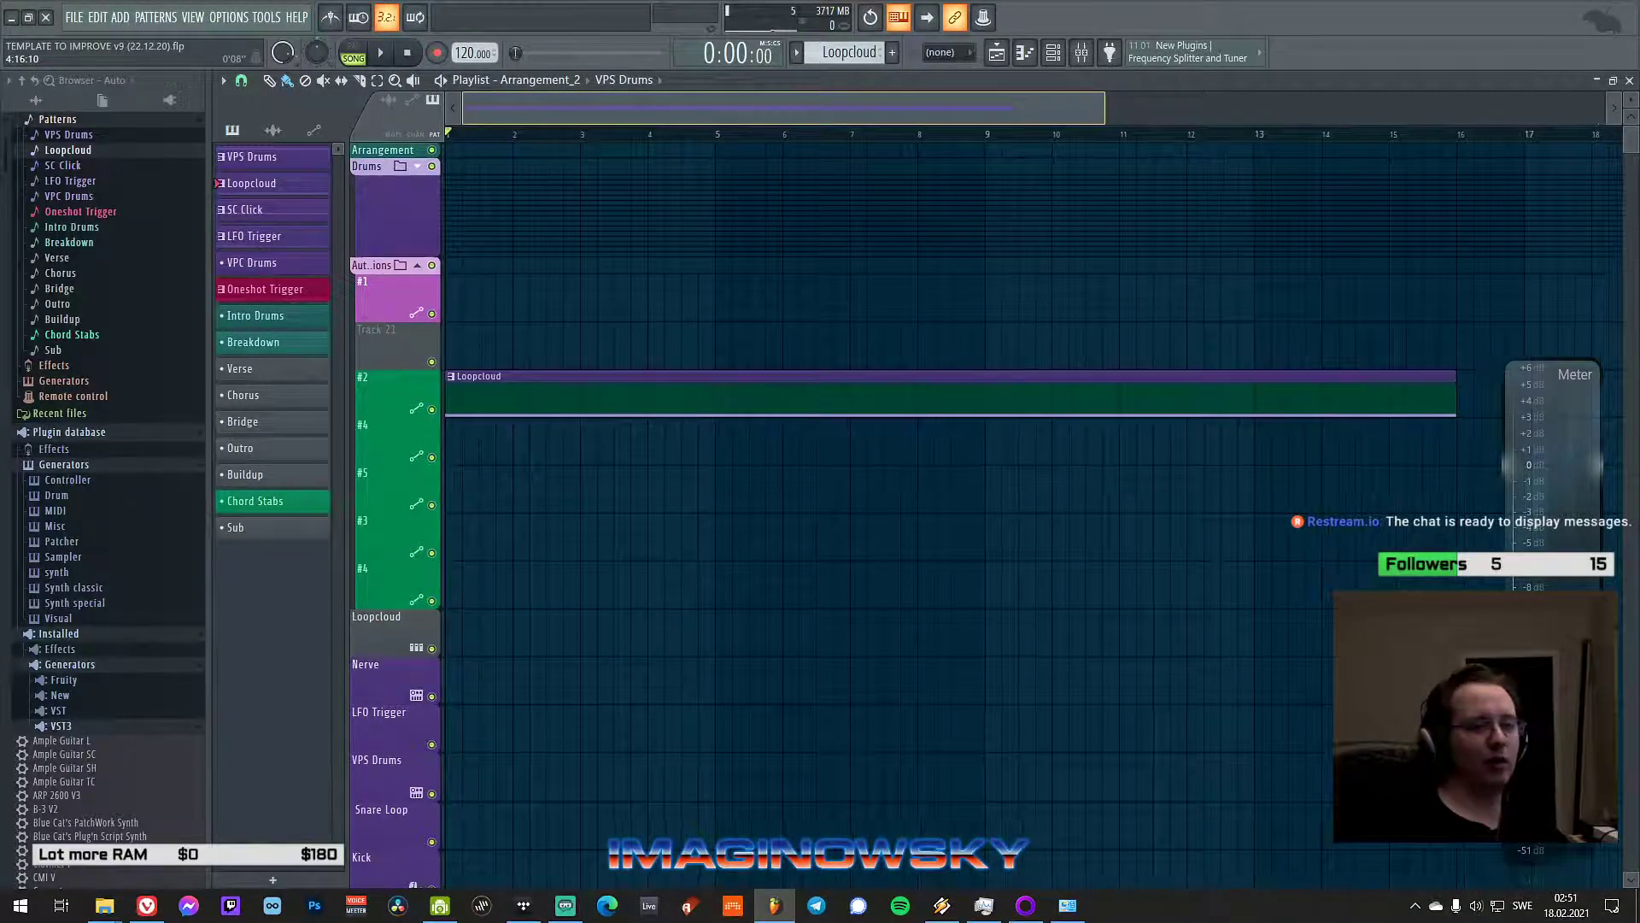
# - Collapse the browser folders and delete the Loopcloud clip from the playlist
pyautogui.scroll(-2, 697, 124)
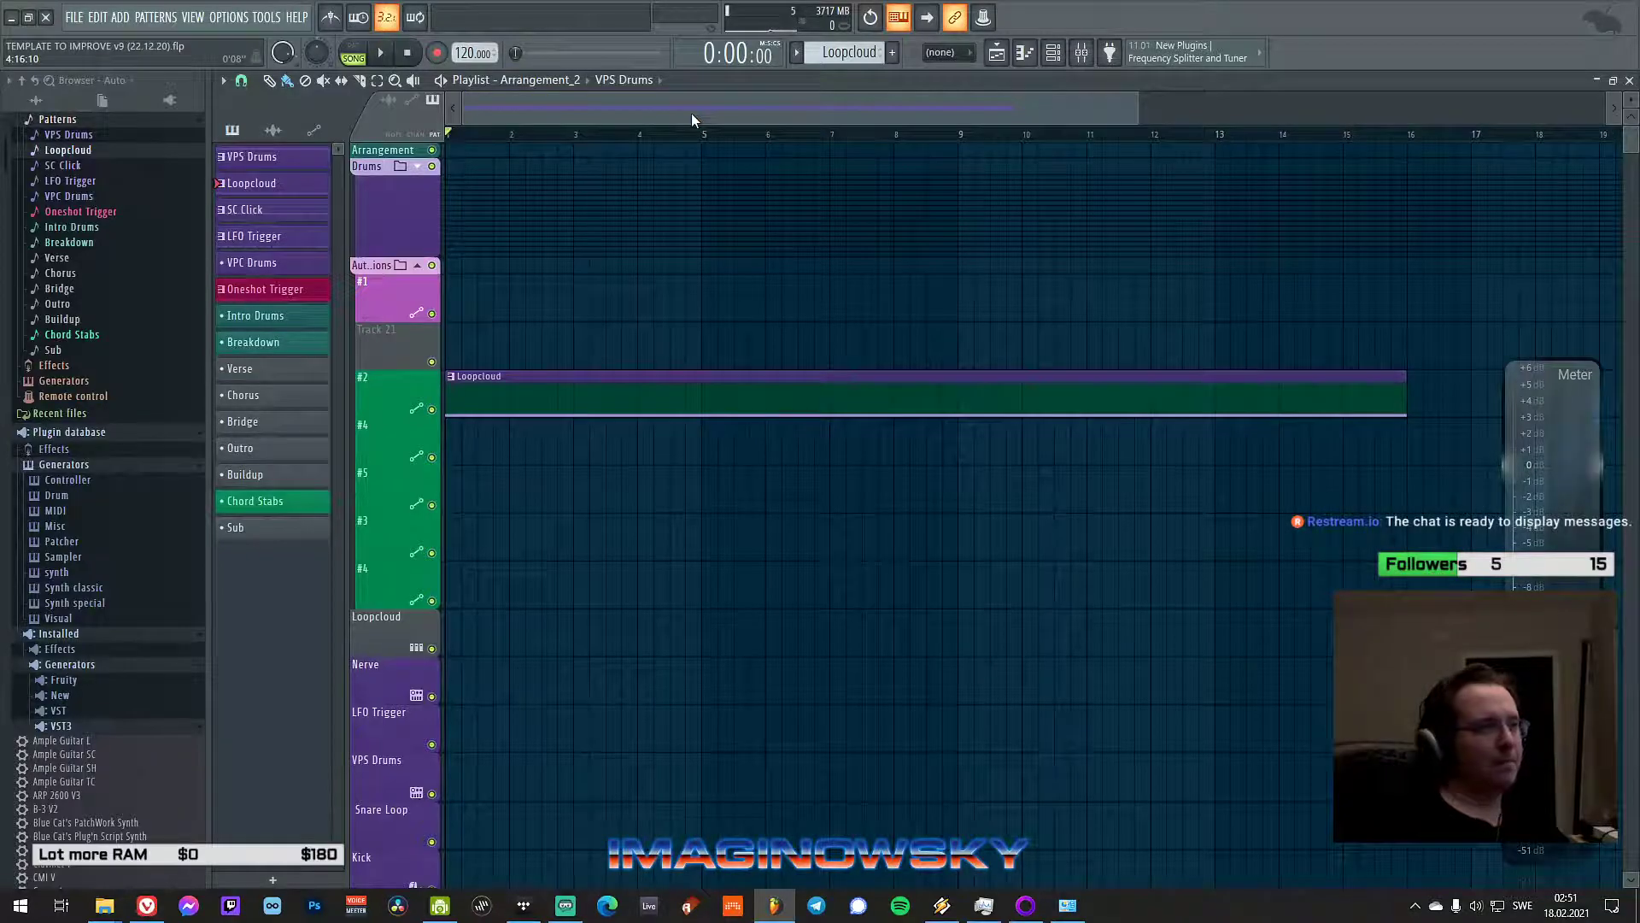
pyautogui.scroll(-3, 714, 222)
pyautogui.scroll(3, 726, 256)
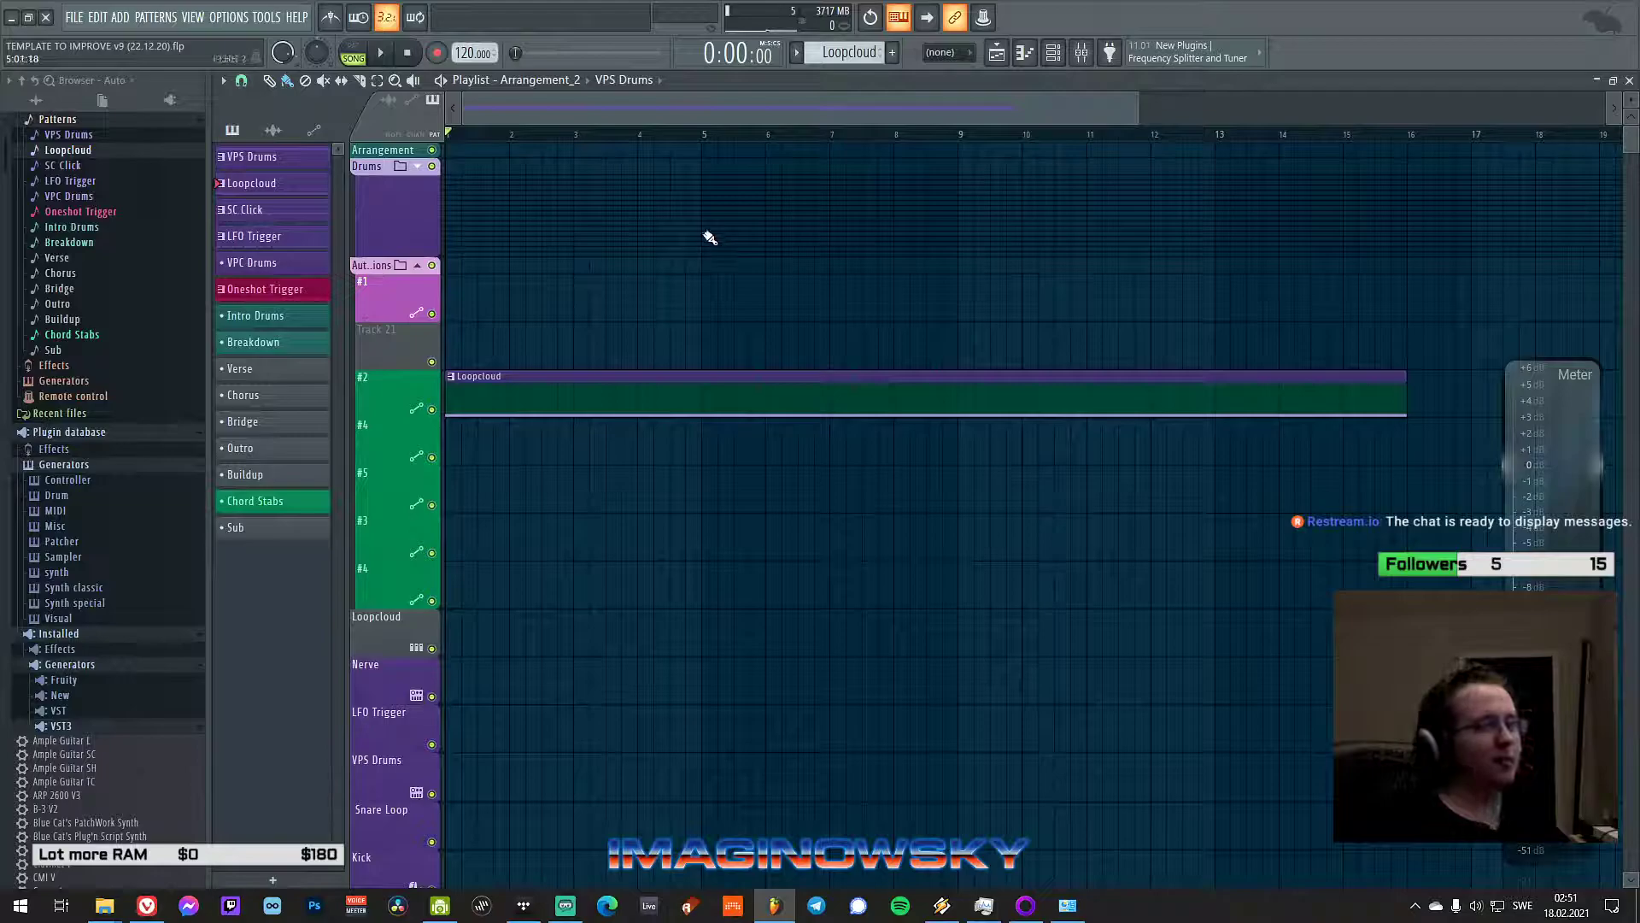
pyautogui.scroll(2, 692, 116)
pyautogui.moveTo(687, 111); pyautogui.dragTo(688, 106)
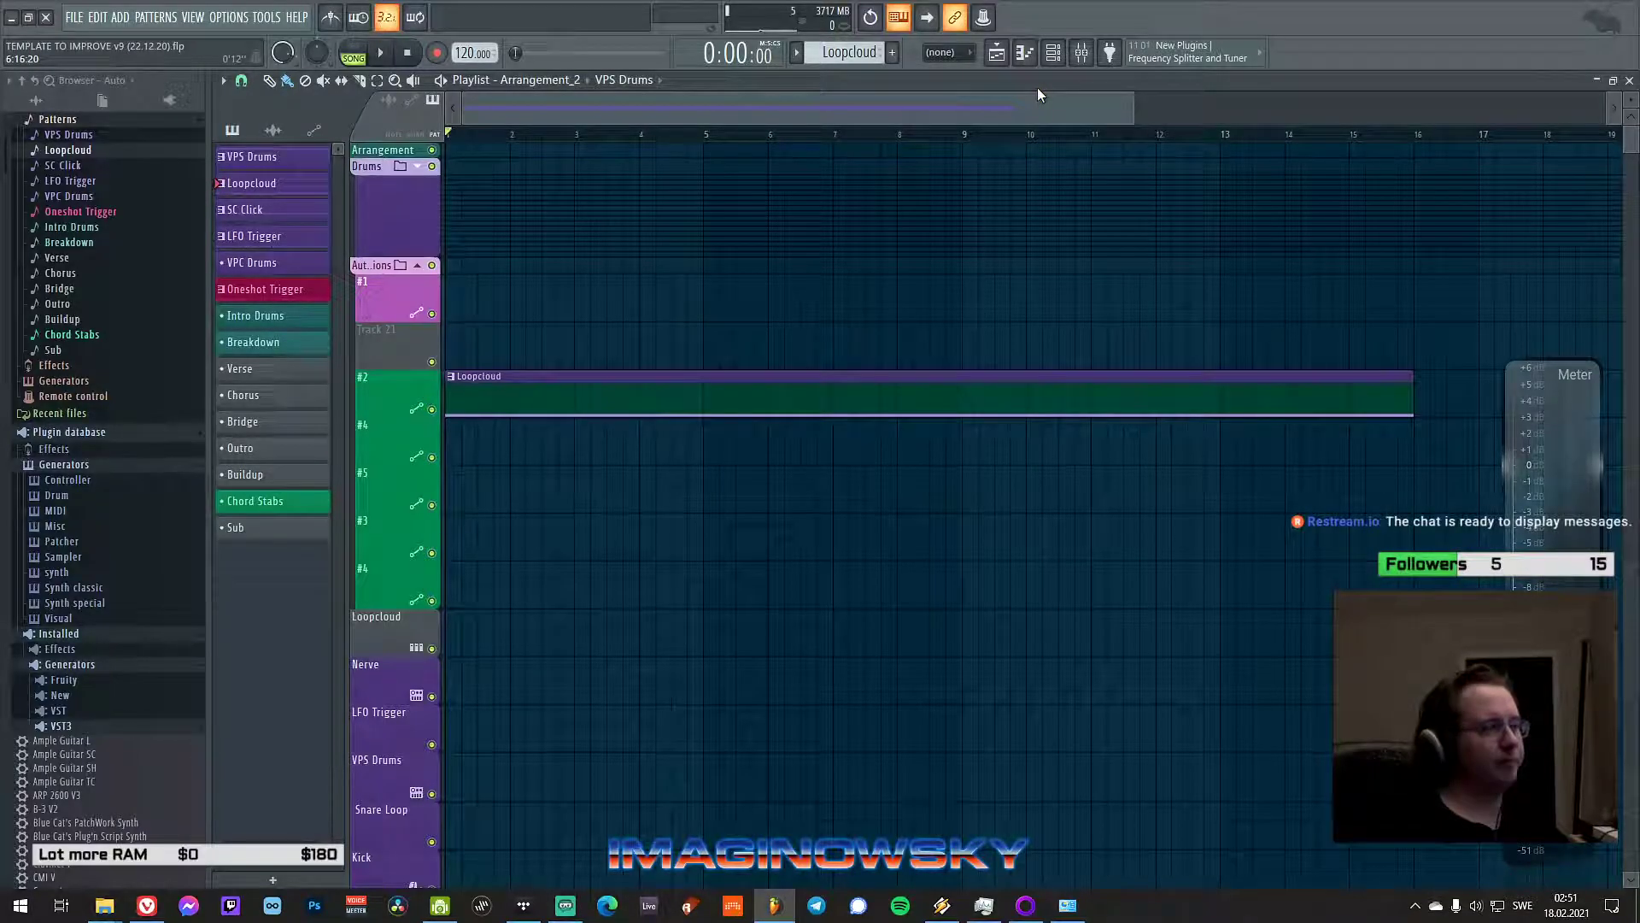
pyautogui.click(23, 81)
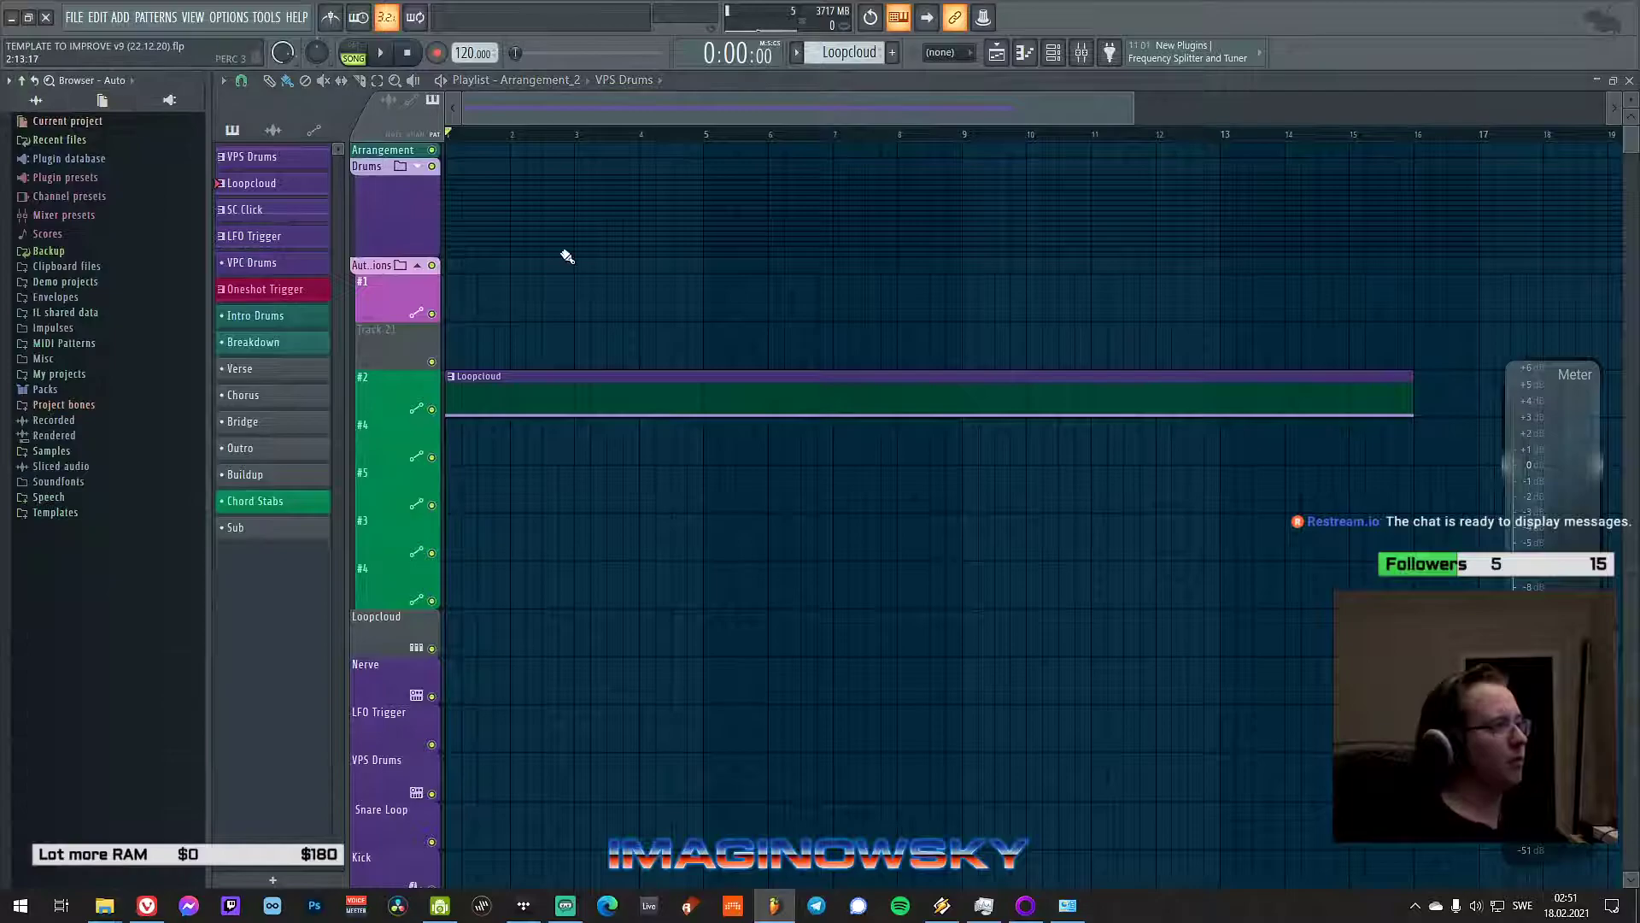
pyautogui.rightClick(681, 396)
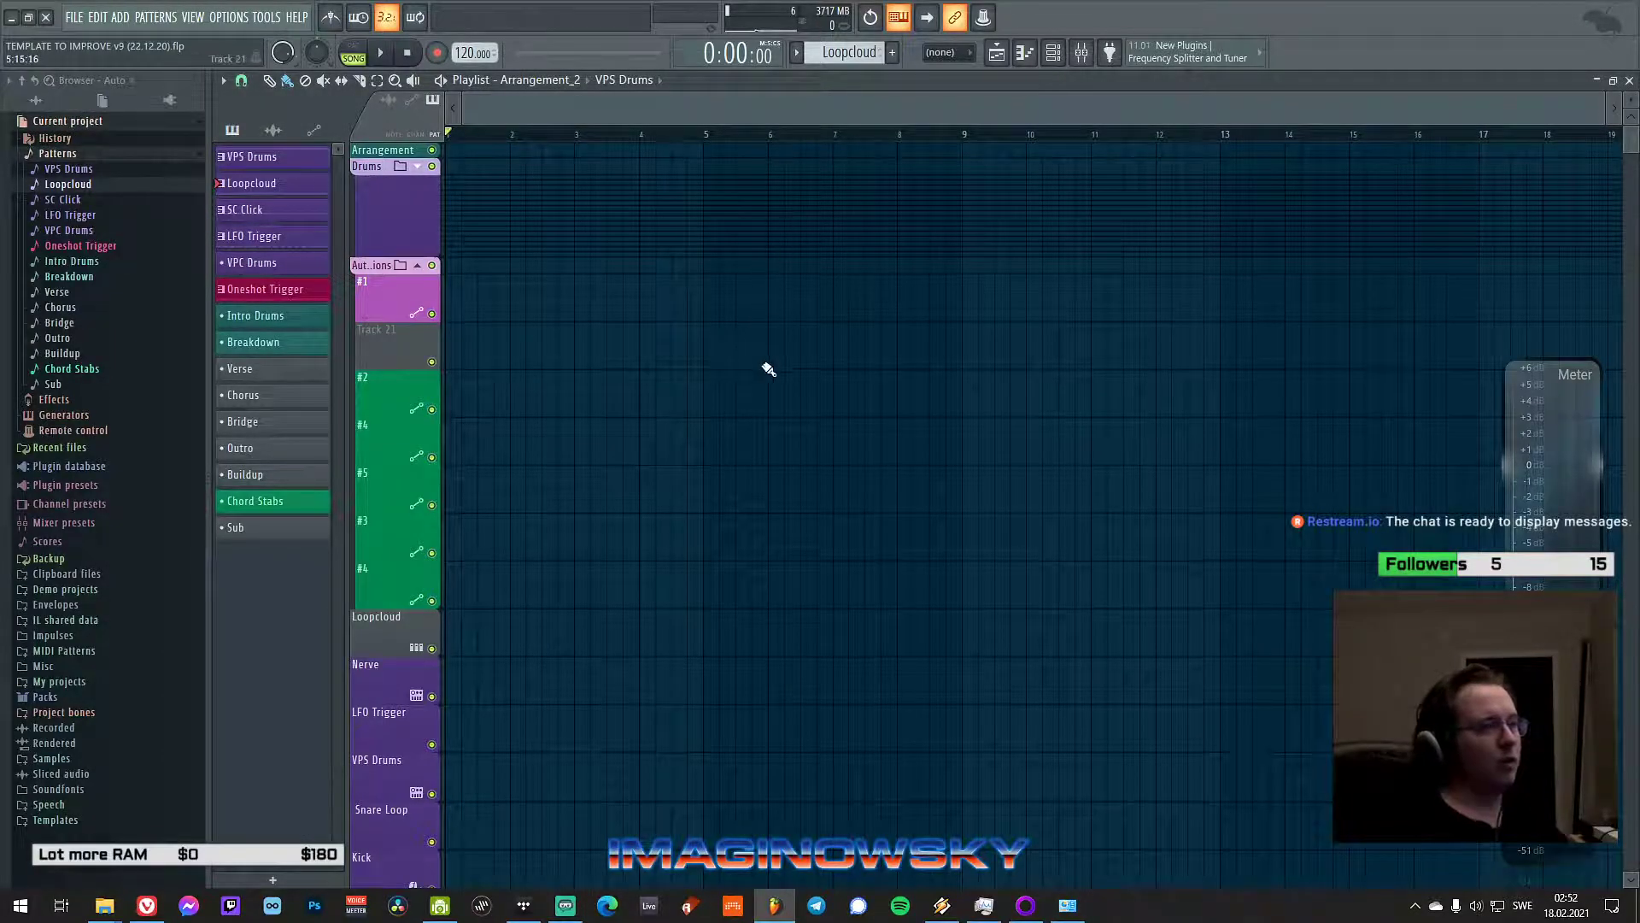
# - Choose the VPS Drums pattern and place its clip at bar 1 on the VPS Drums track
pyautogui.click(1067, 63)
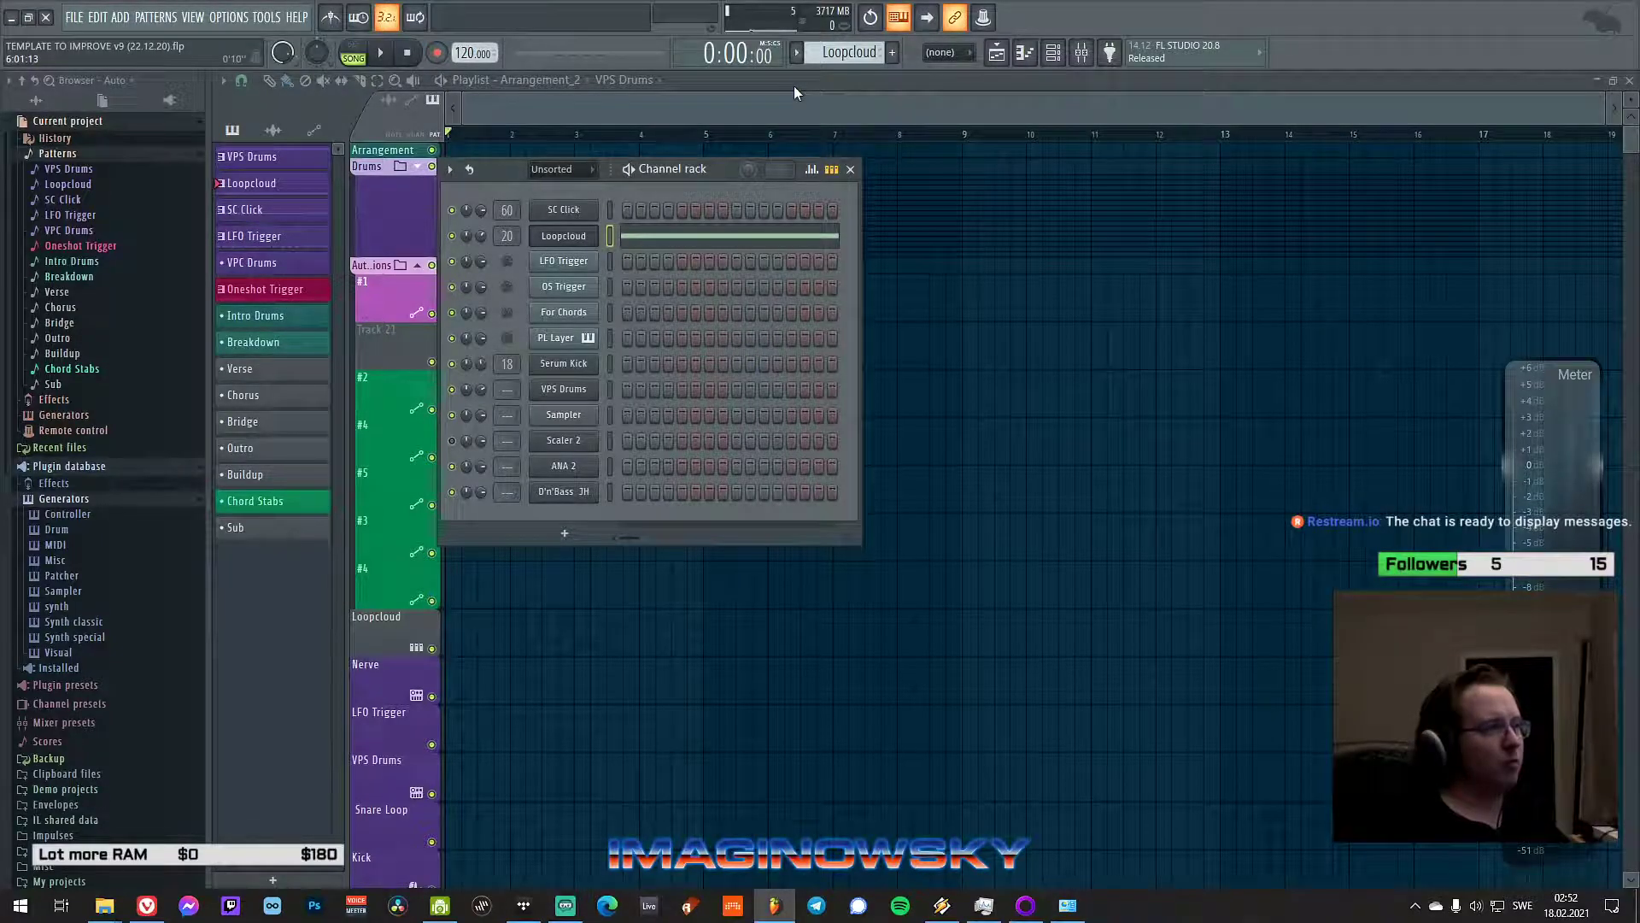
pyautogui.click(851, 52)
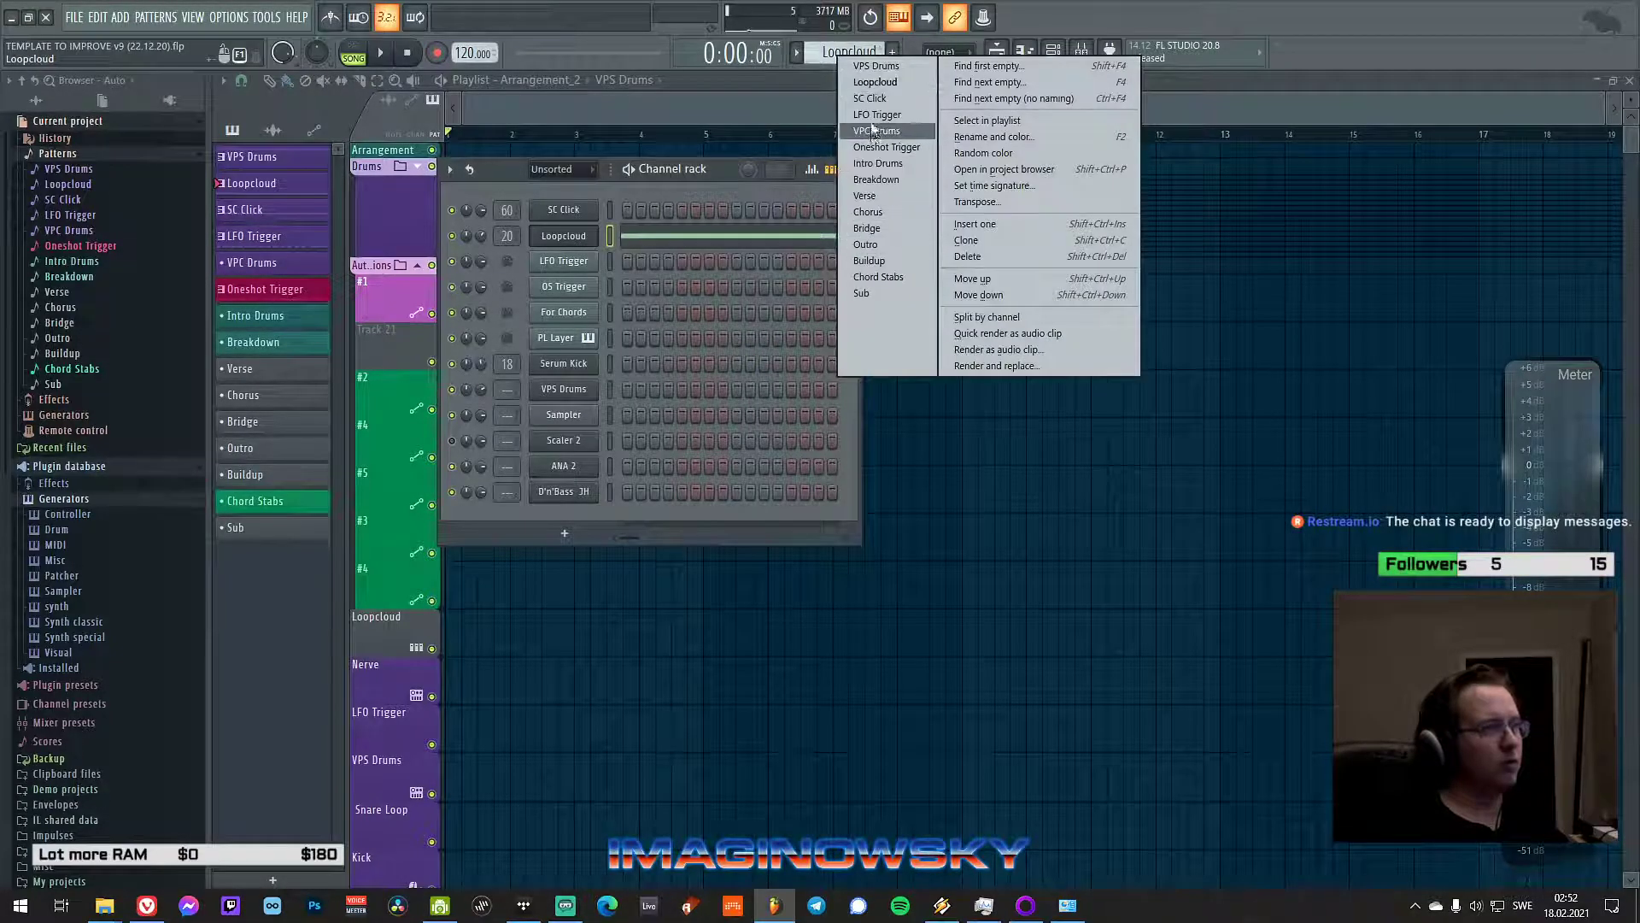
pyautogui.click(876, 68)
pyautogui.moveTo(945, 319); pyautogui.dragTo(437, 795)
pyautogui.scroll(-5, 530, 581)
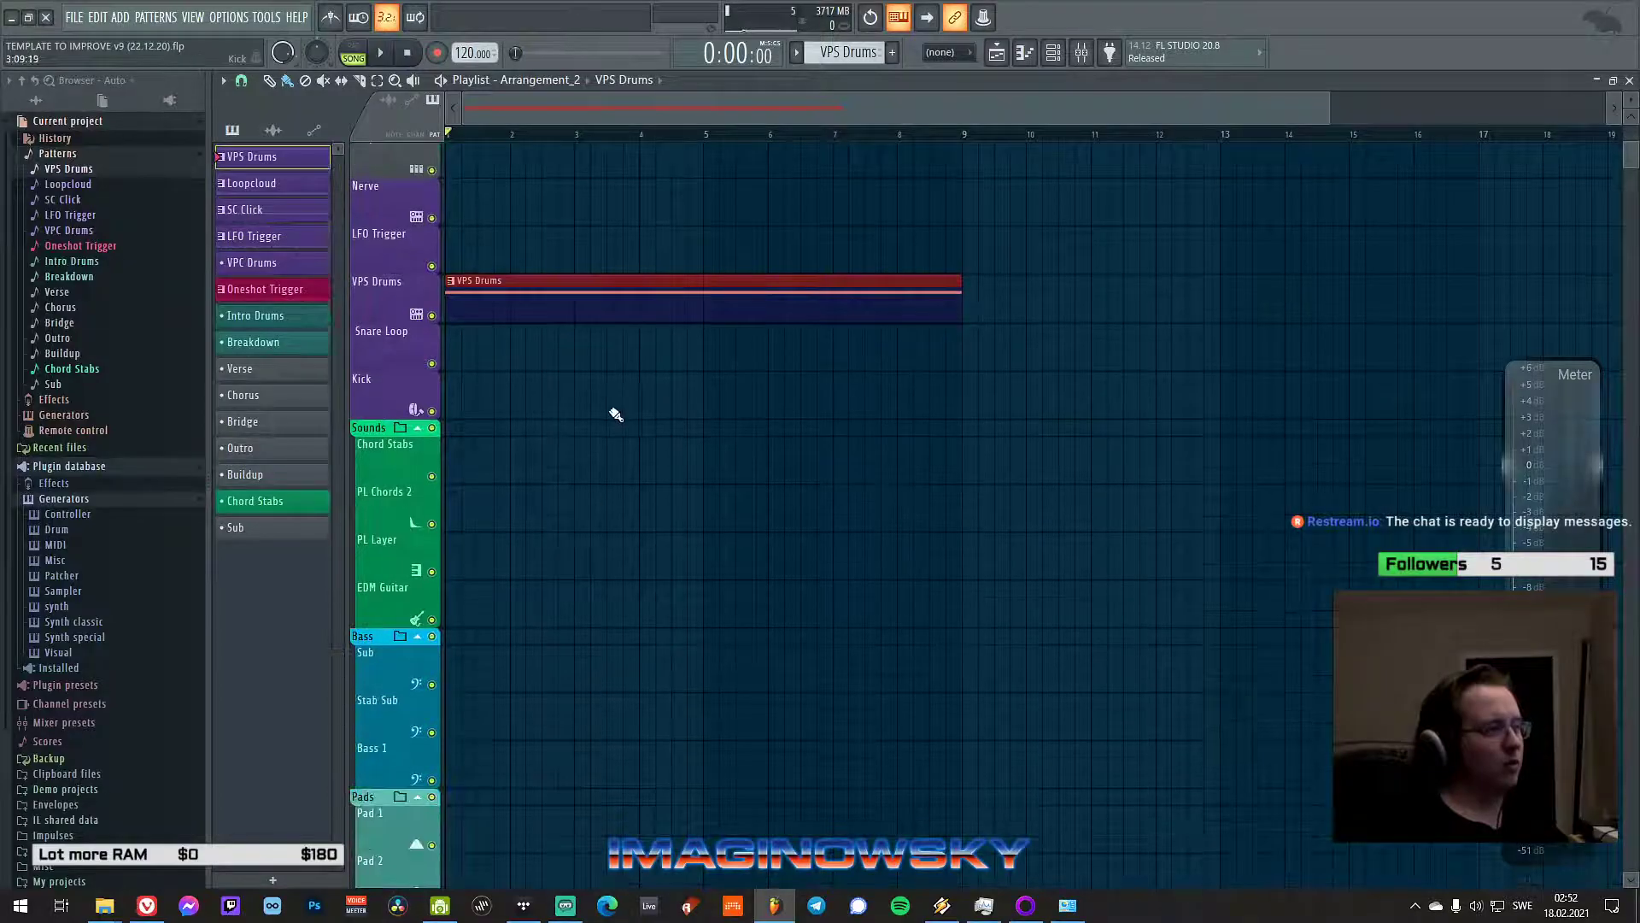
pyautogui.scroll(1, 854, 273)
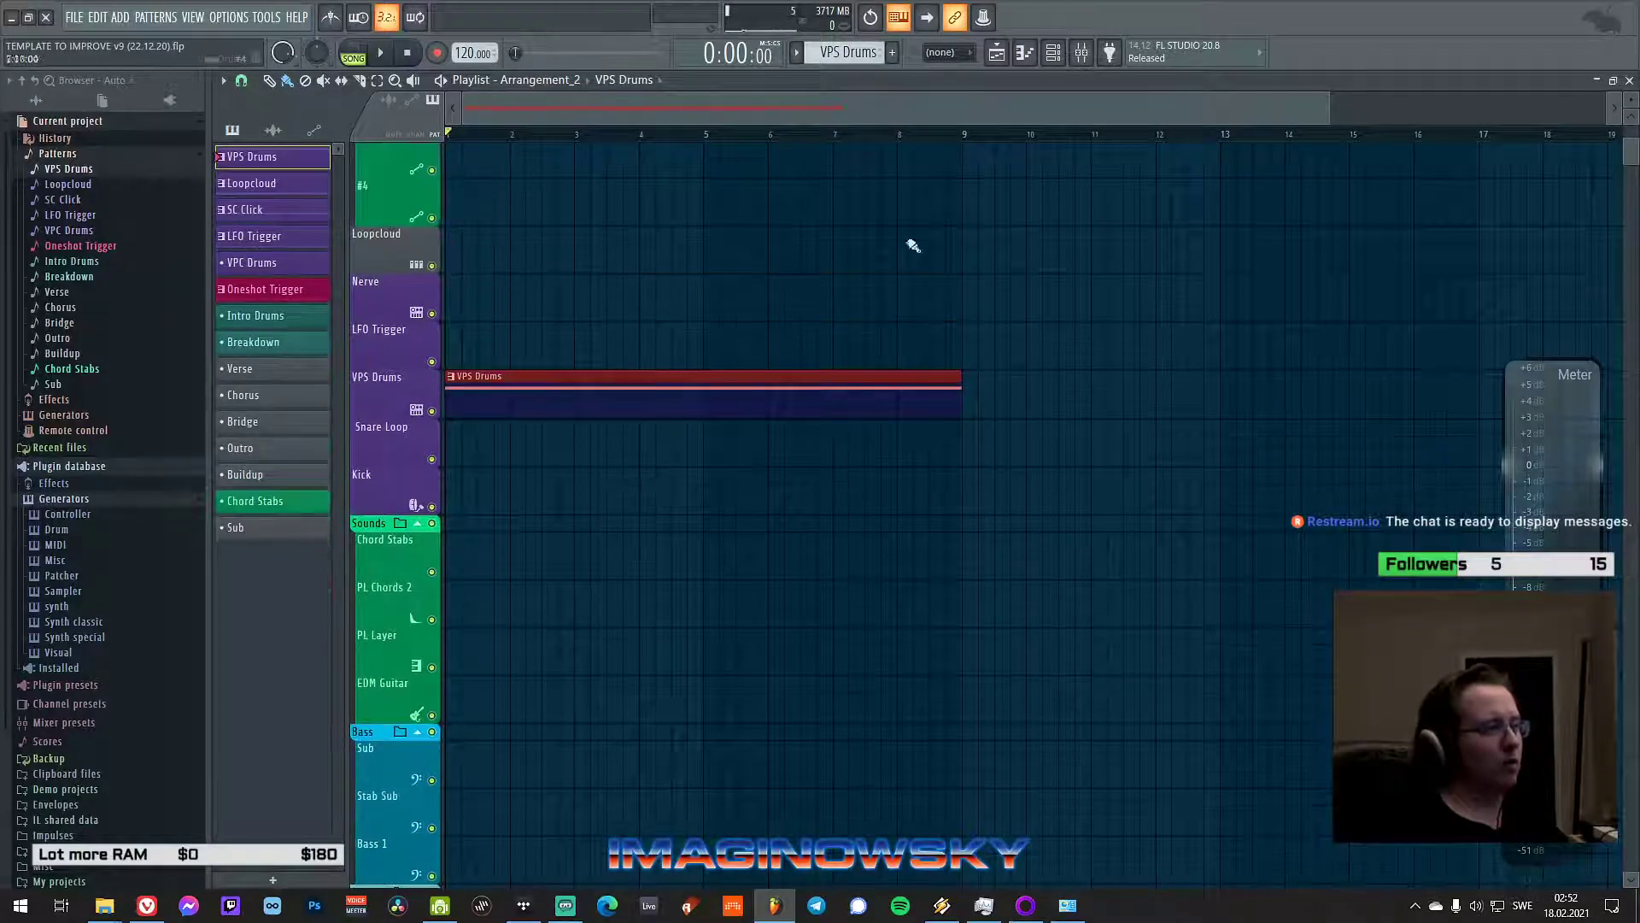
# - Choose the LFO Trigger pattern and place its clip at bar 1 on the LFO Trigger track
pyautogui.click(854, 52)
pyautogui.click(891, 111)
pyautogui.moveTo(824, 295); pyautogui.dragTo(465, 366)
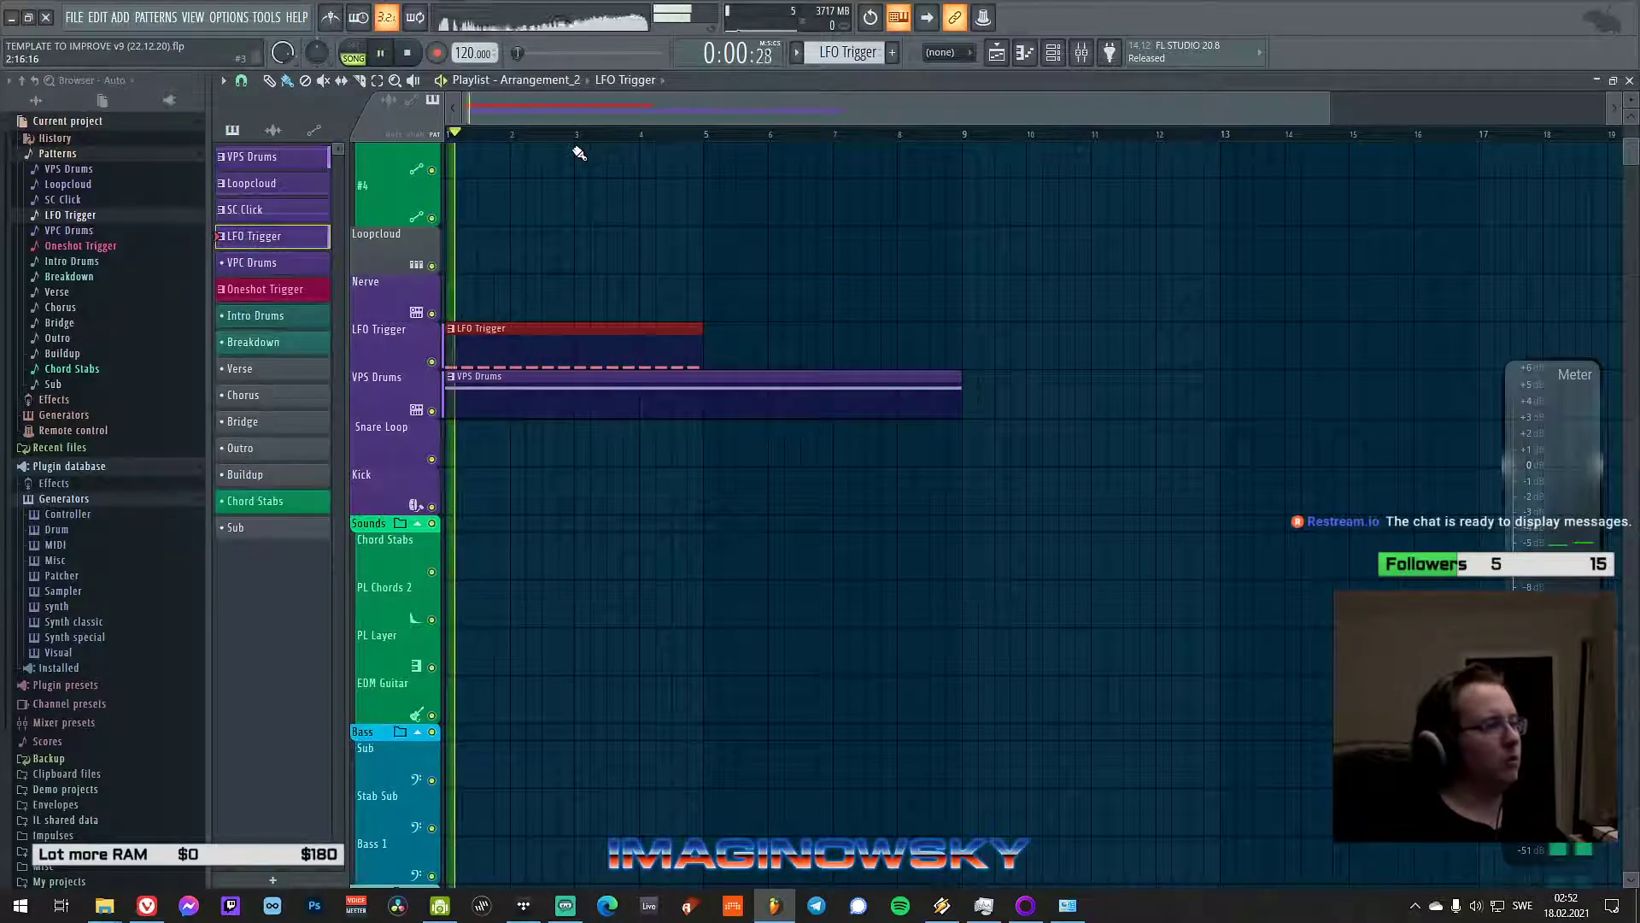
# - Play the song and, in the mixer, enable Fruity Balance on the MONITOR track with its volume set to -14.0 dB
pyautogui.click(1081, 54)
pyautogui.press('space')
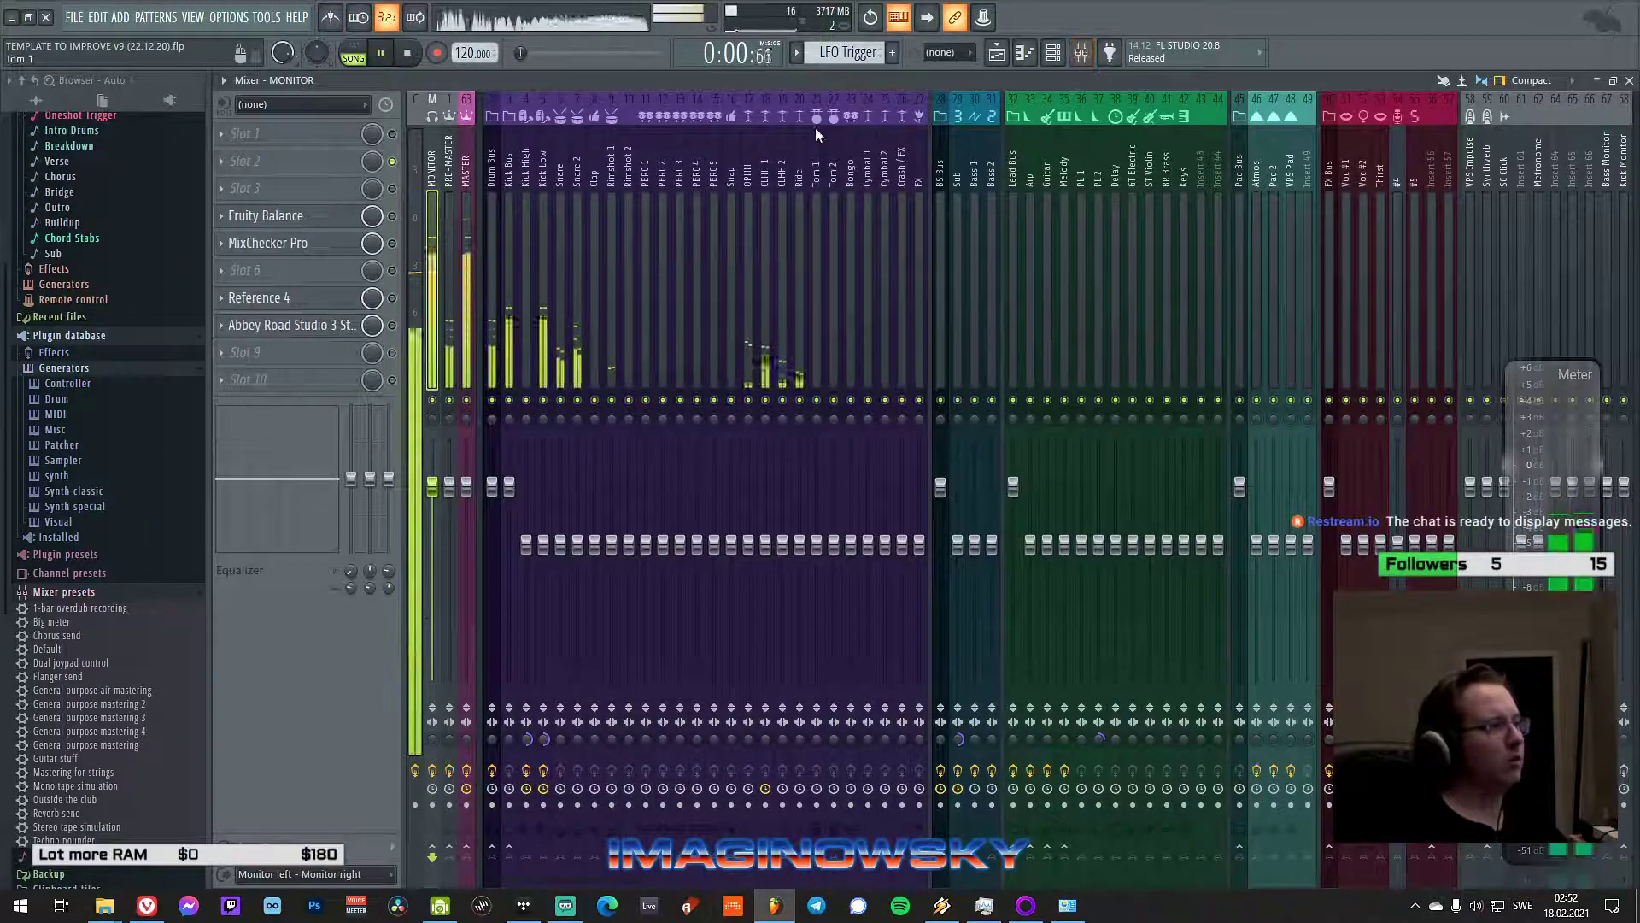
pyautogui.press('space')
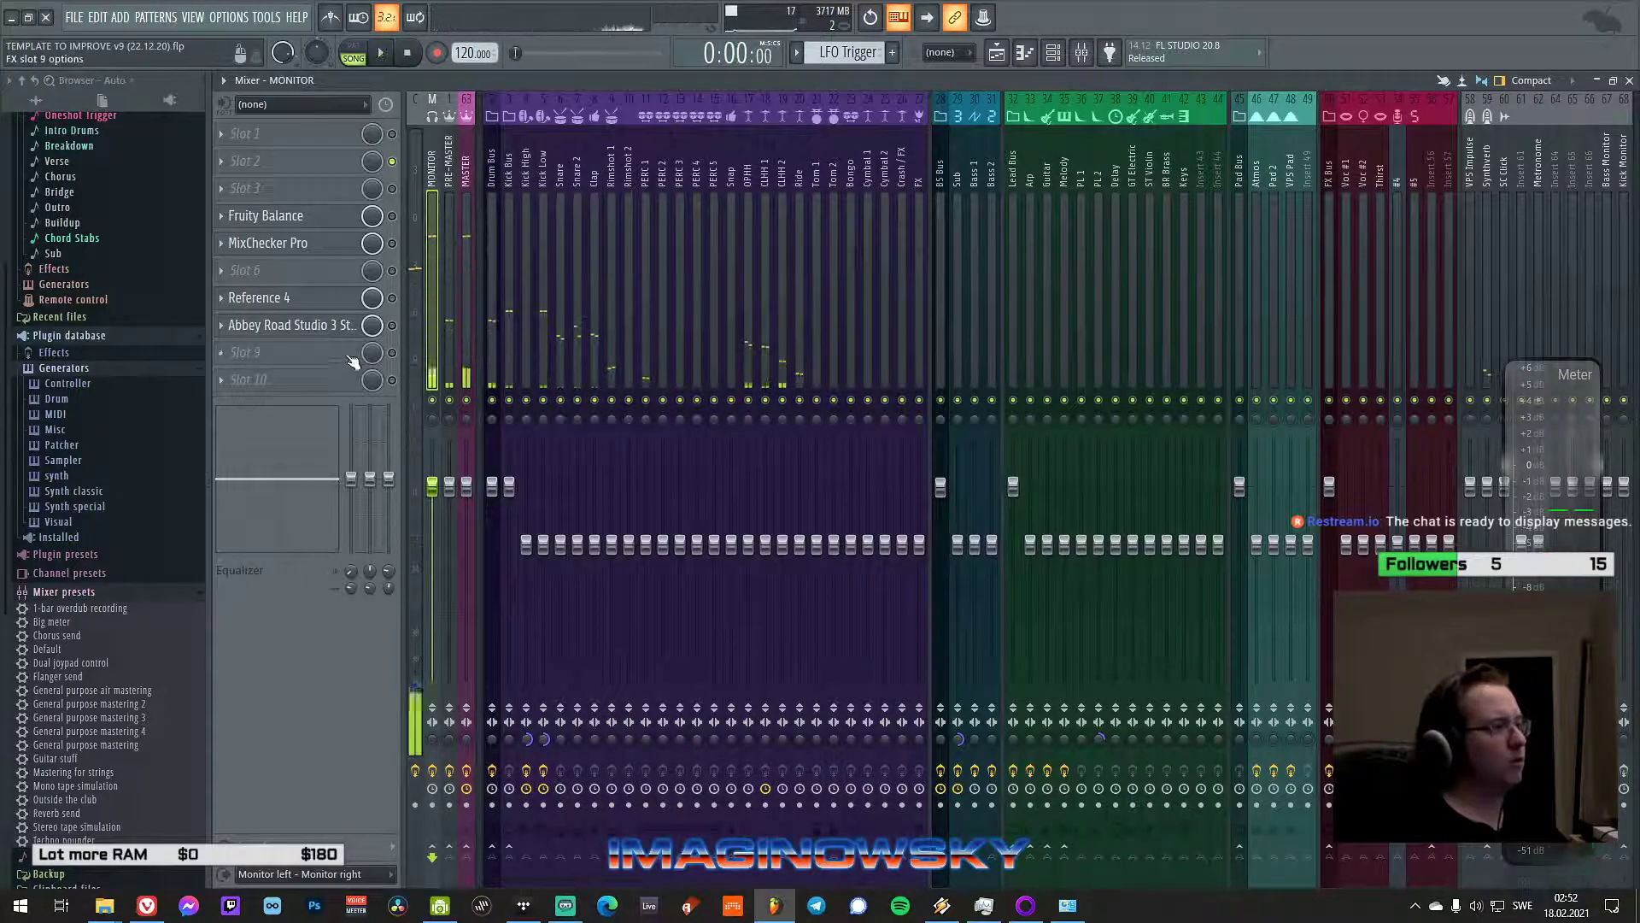
pyautogui.press('space')
pyautogui.click(325, 216)
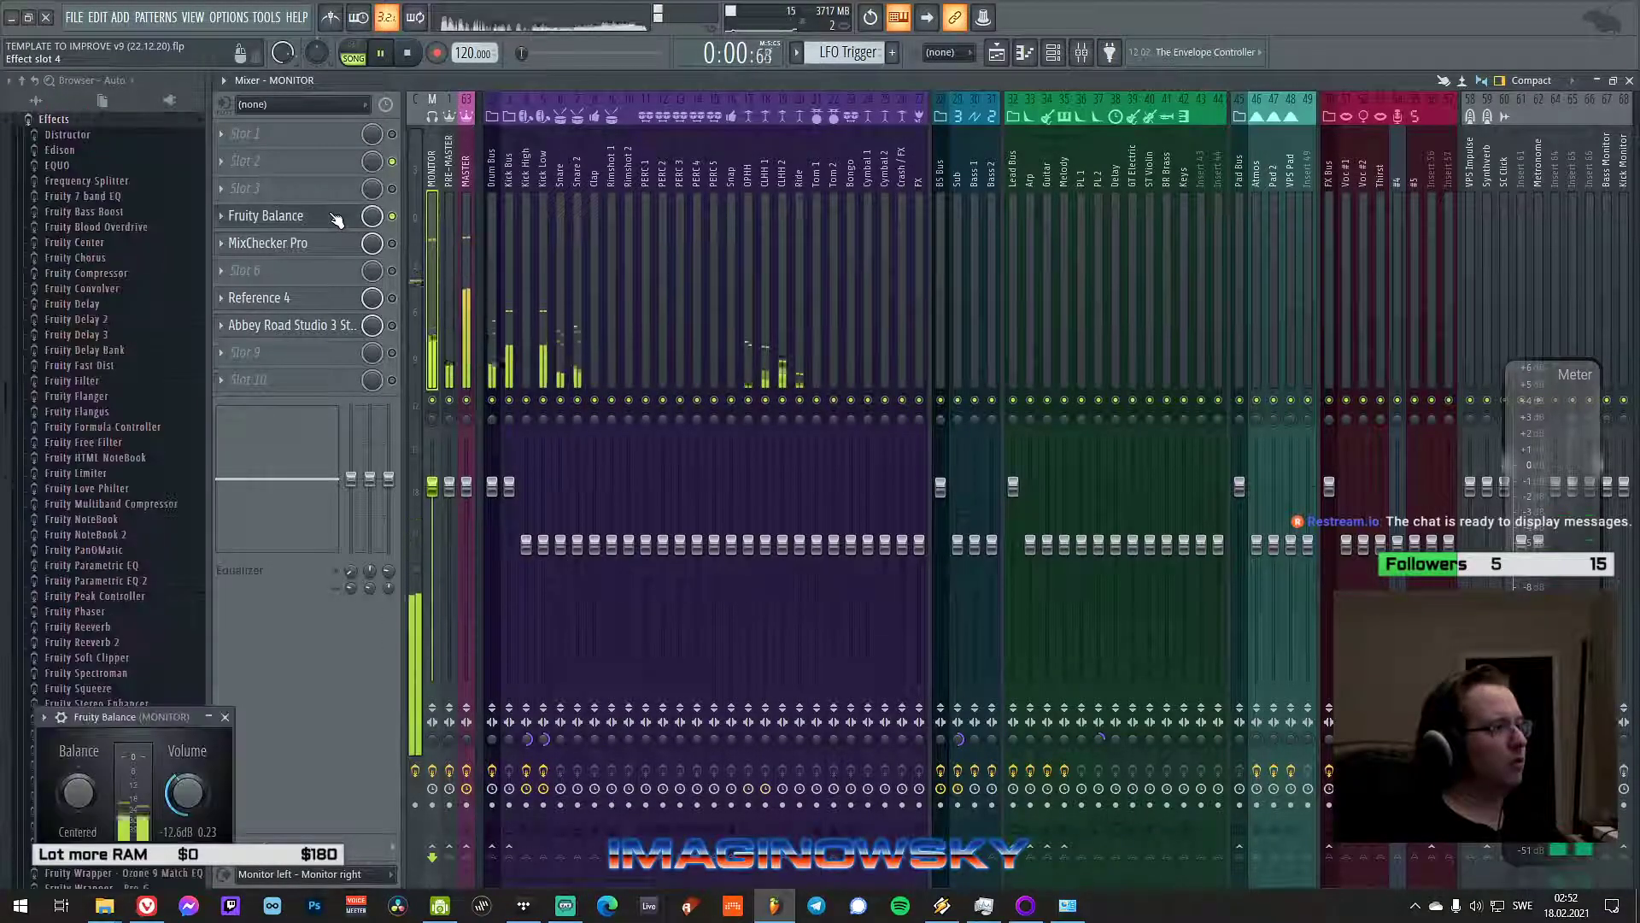
pyautogui.press('space')
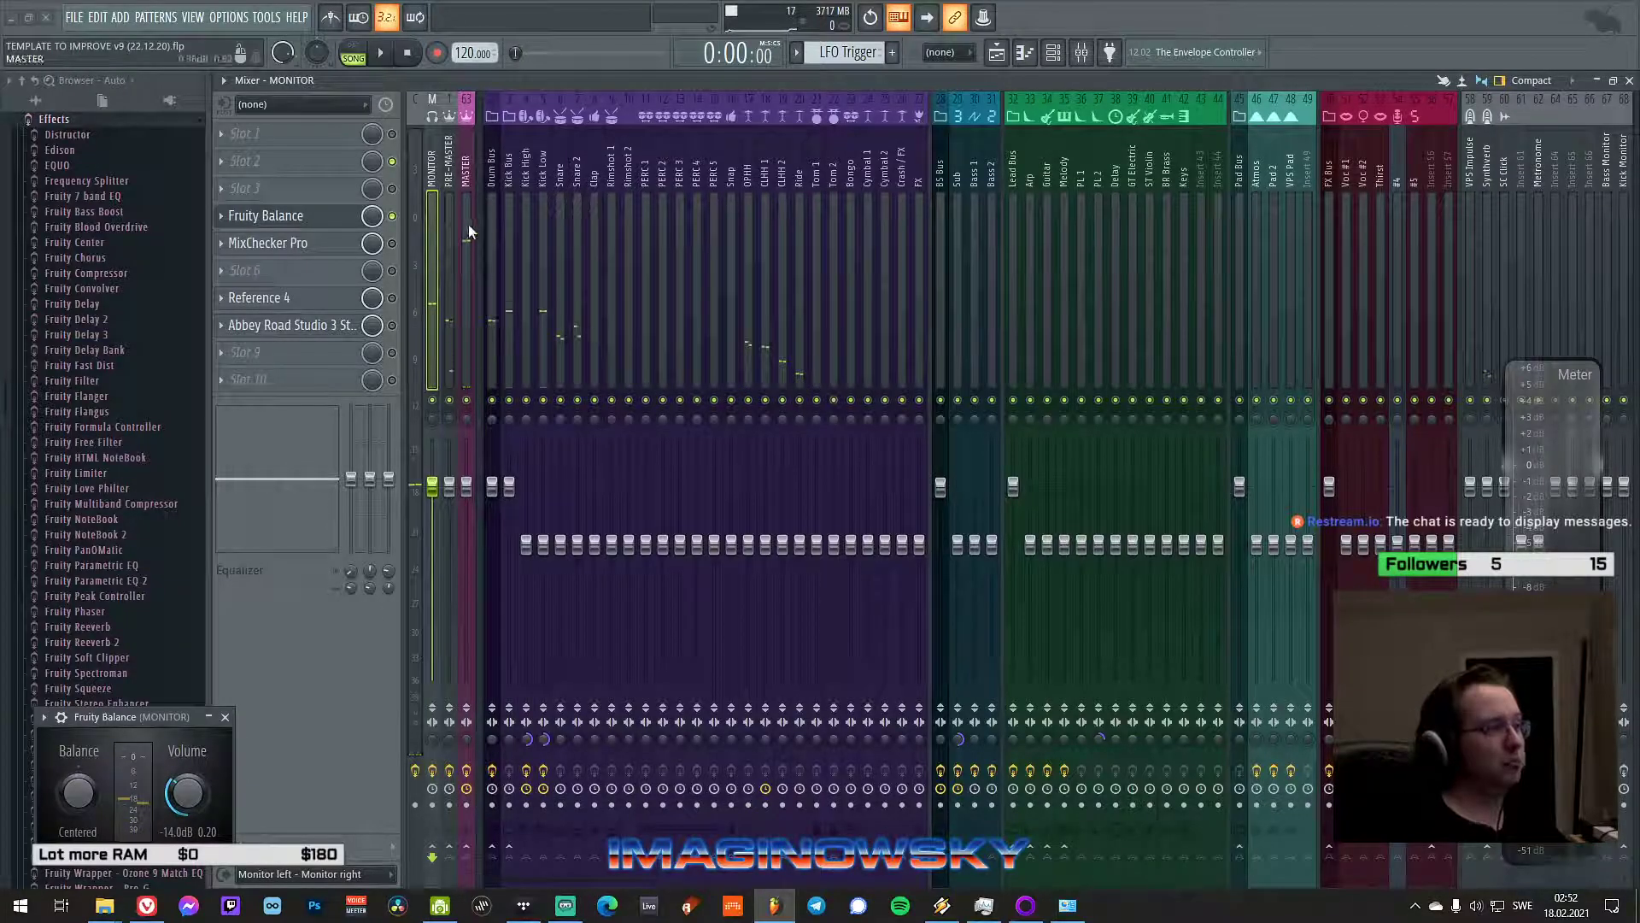
# - Check the MASTER track's effect chain in the mixer and play the drum clips briefly in the playlist
pyautogui.click(468, 224)
pyautogui.press('space')
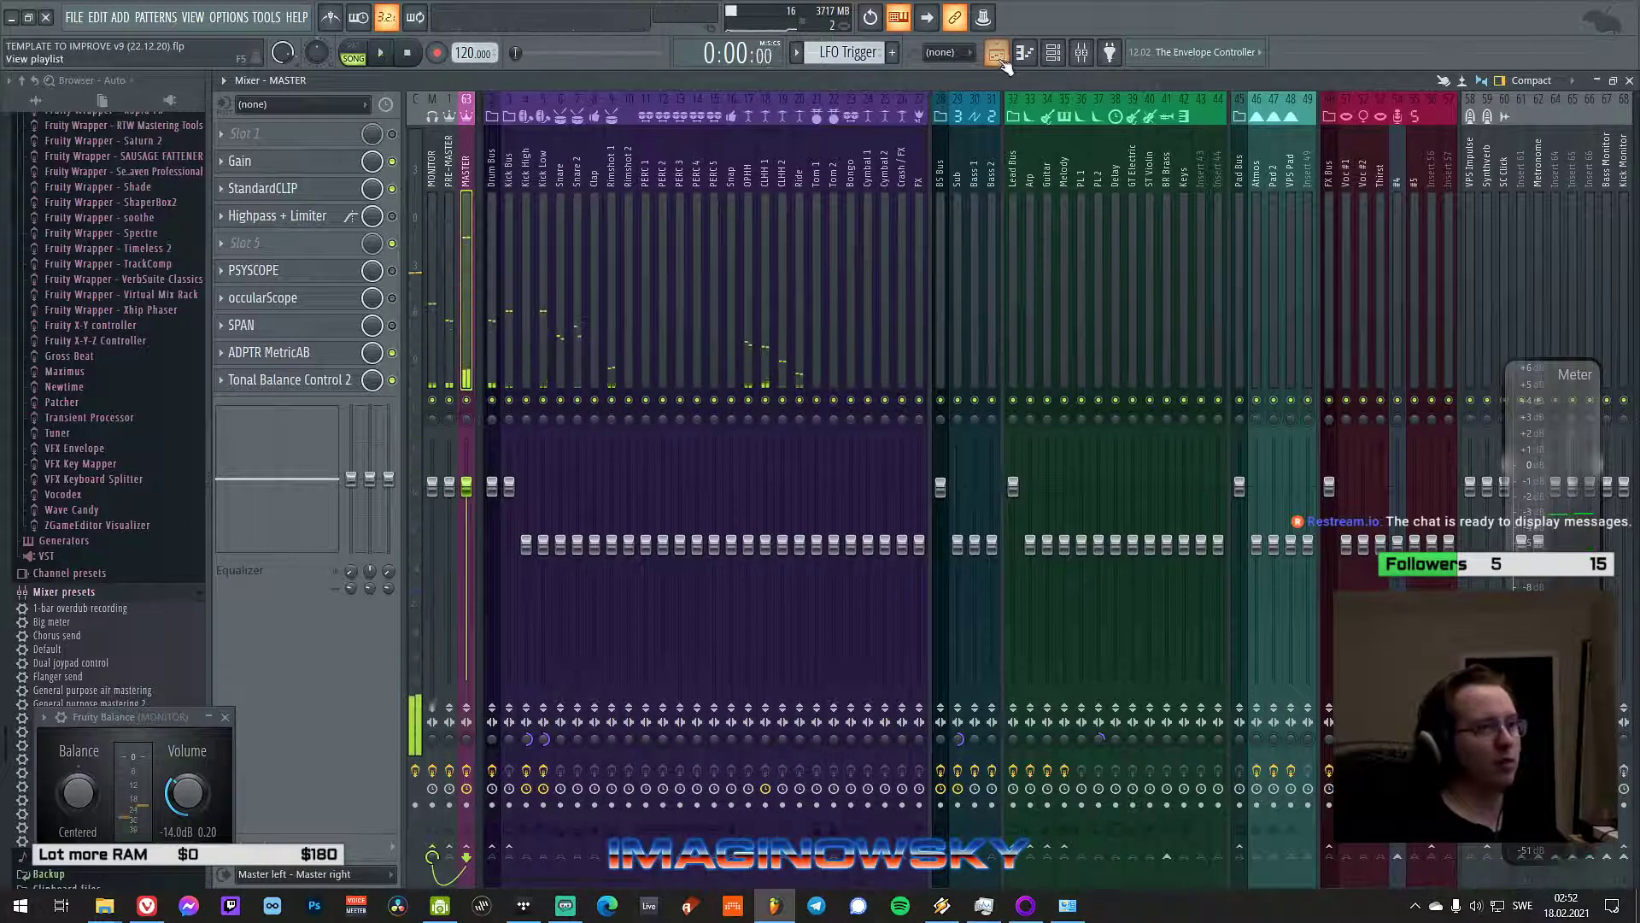
pyautogui.click(996, 52)
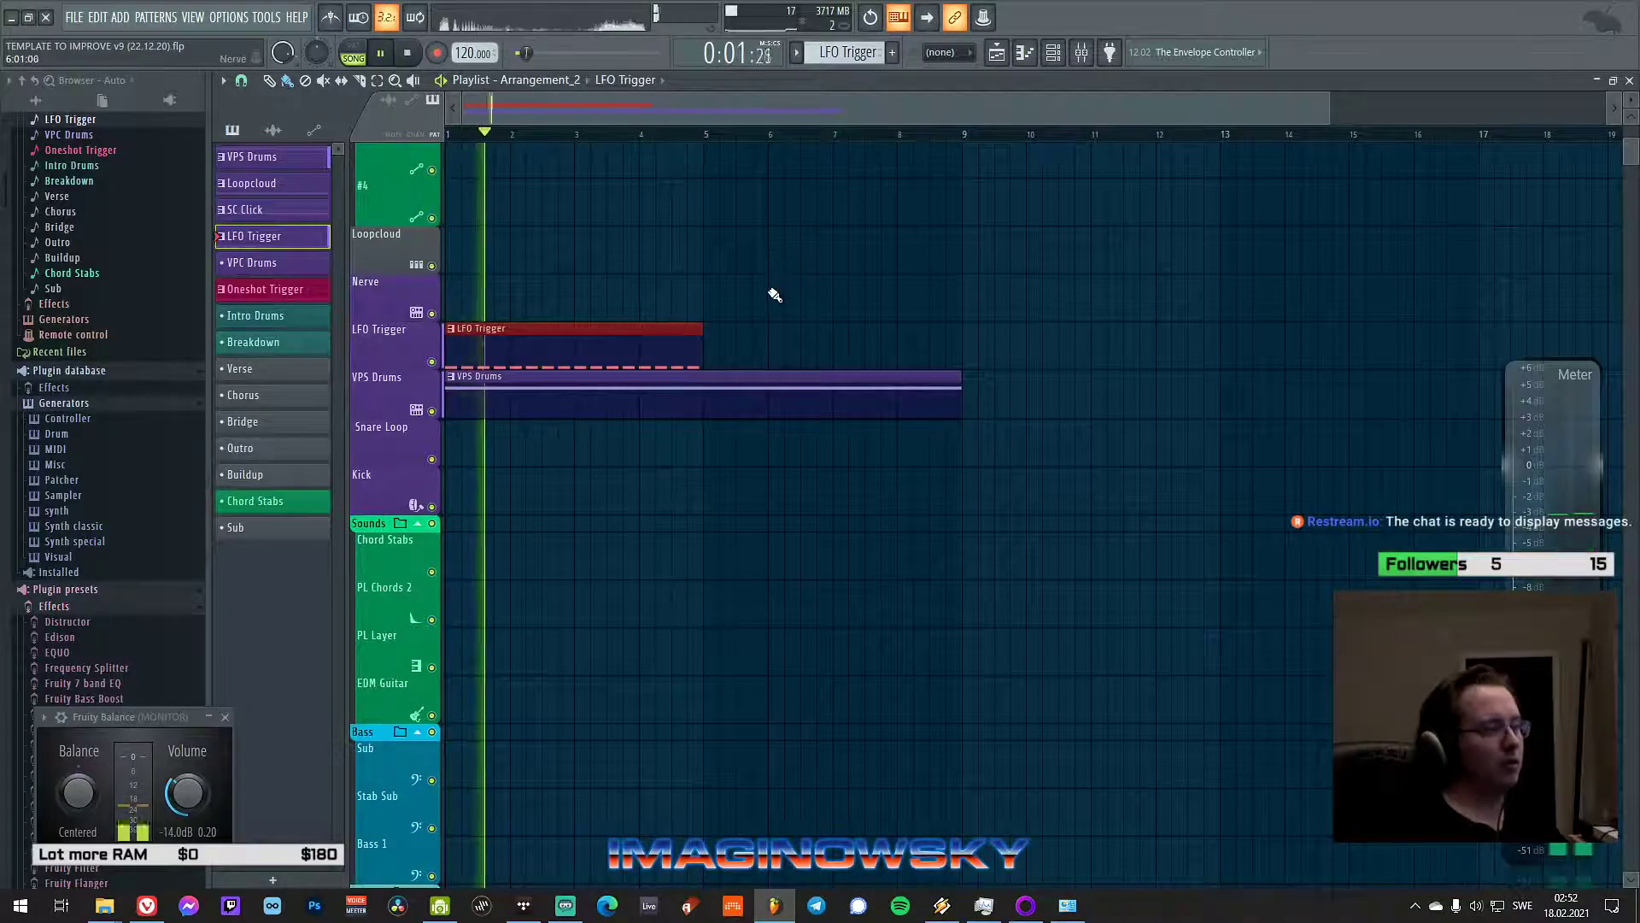
pyautogui.press('space')
# - Open the VPS Drums instrument from the Channel rack and bring its off-screen window into full view
pyautogui.scroll(-2, 945, 254)
pyautogui.scroll(7, 498, 245)
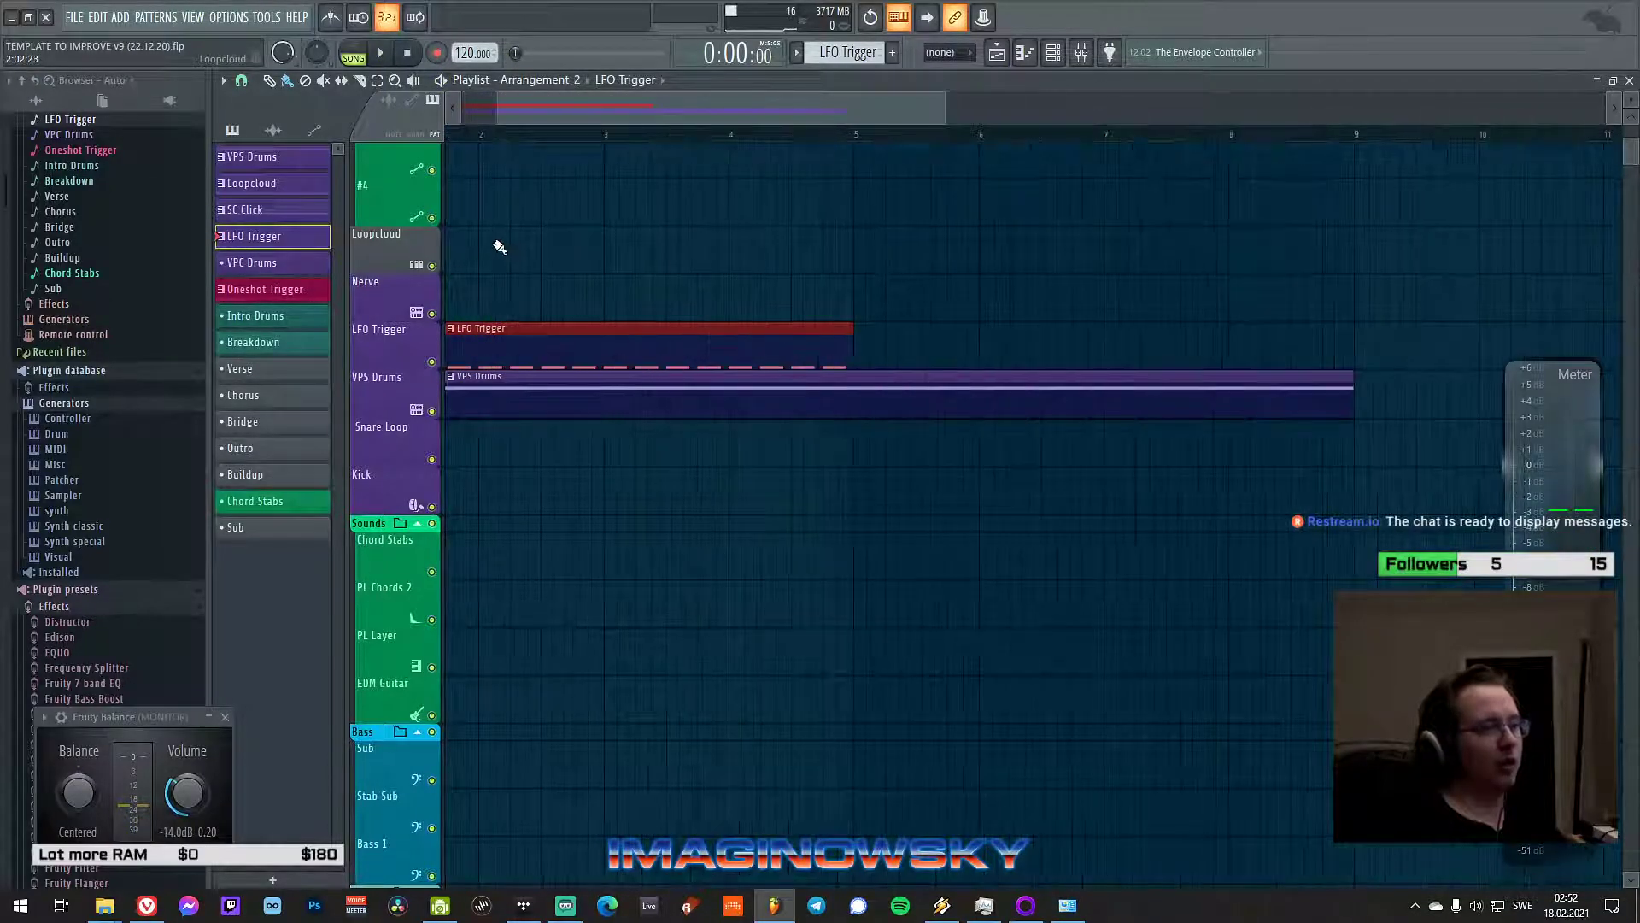
pyautogui.moveTo(786, 108); pyautogui.dragTo(1145, 109)
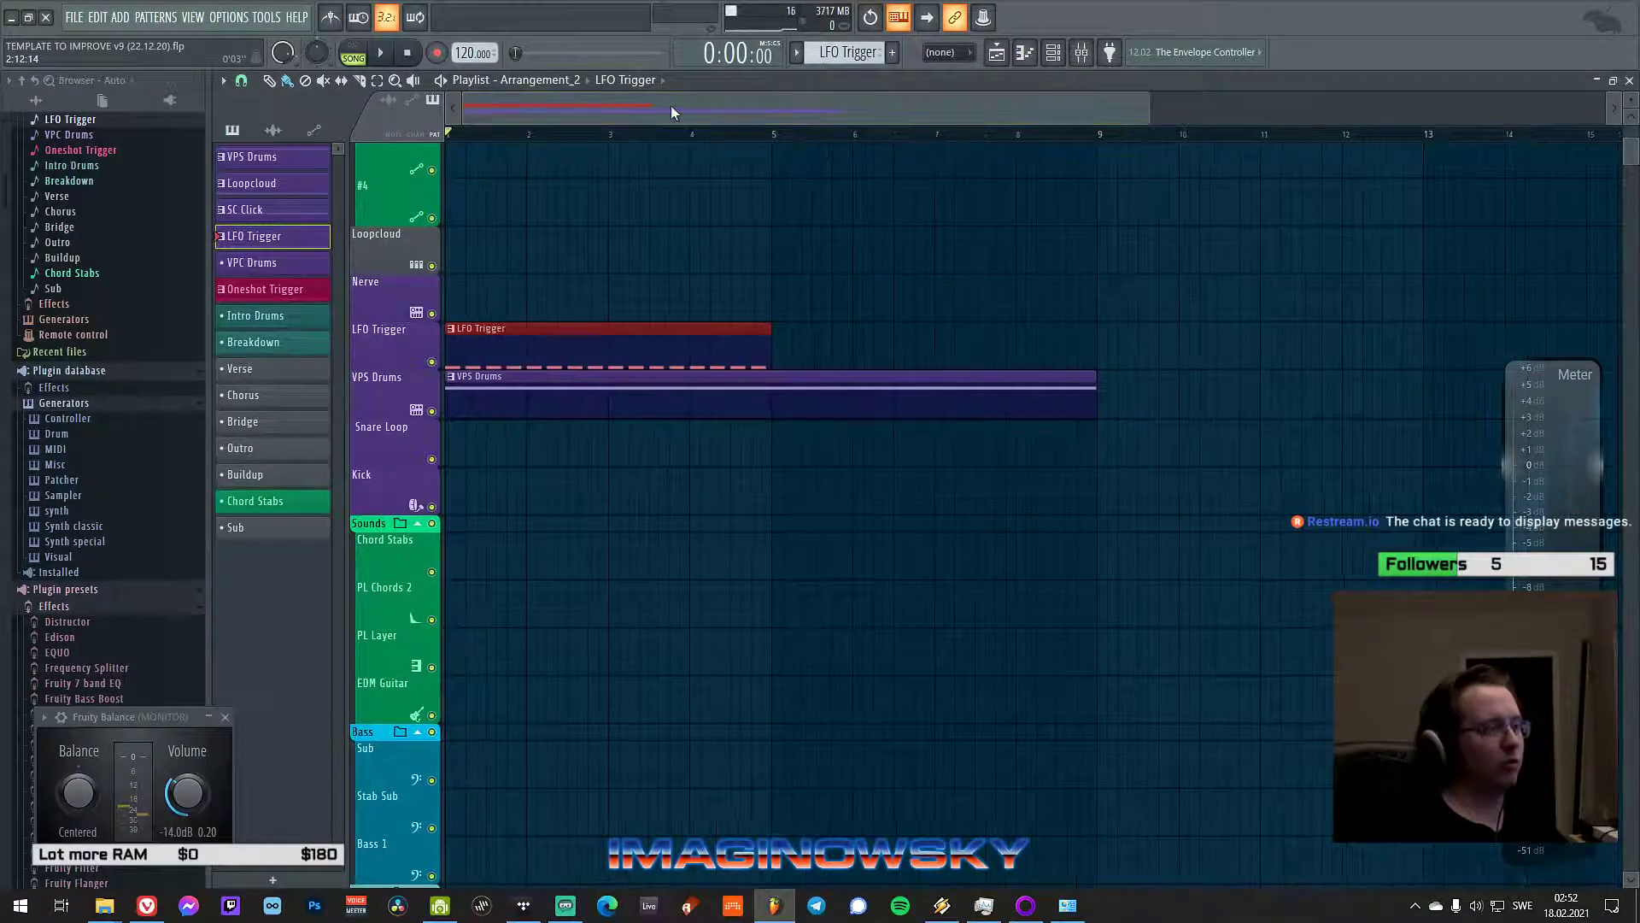
pyautogui.scroll(-2, 670, 109)
pyautogui.scroll(2, 670, 110)
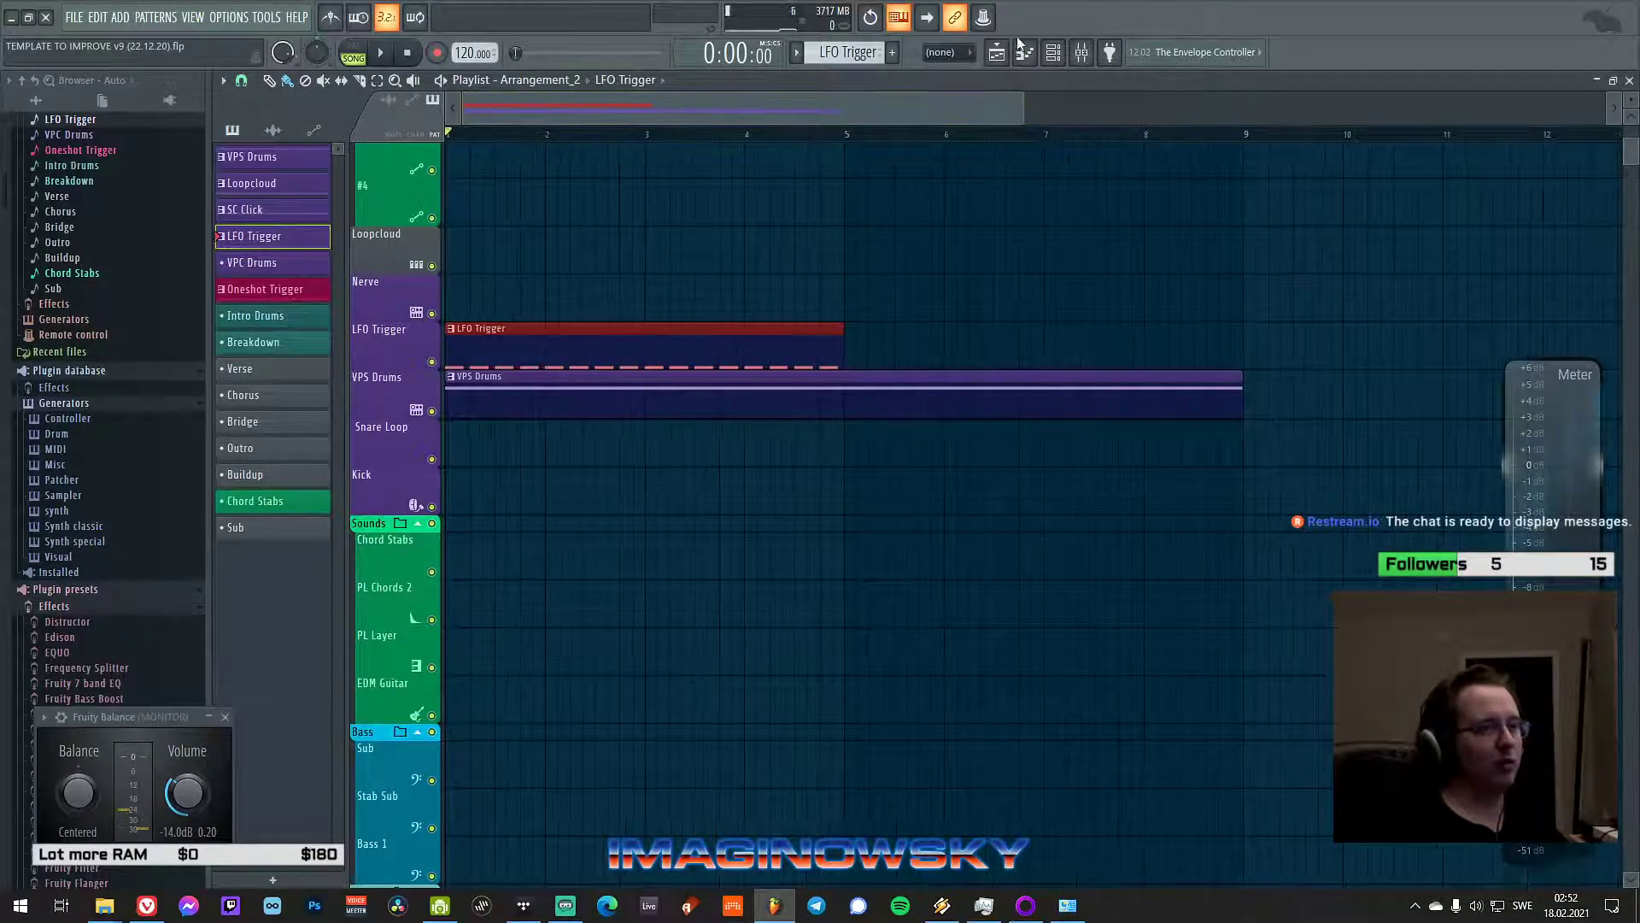
pyautogui.click(1053, 52)
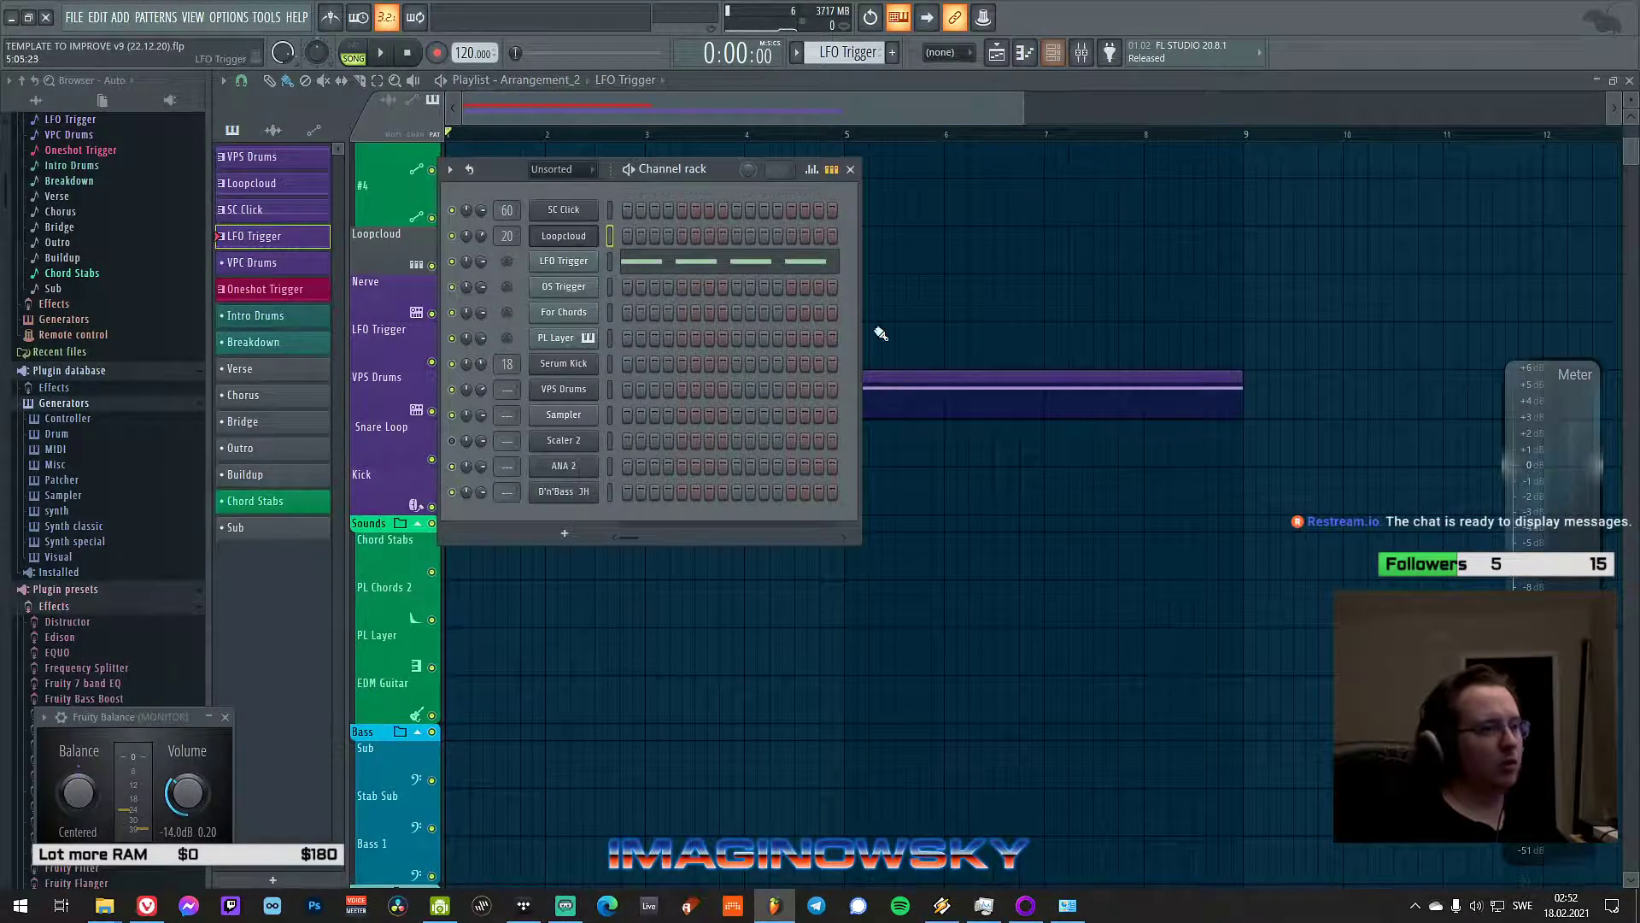
pyautogui.click(579, 394)
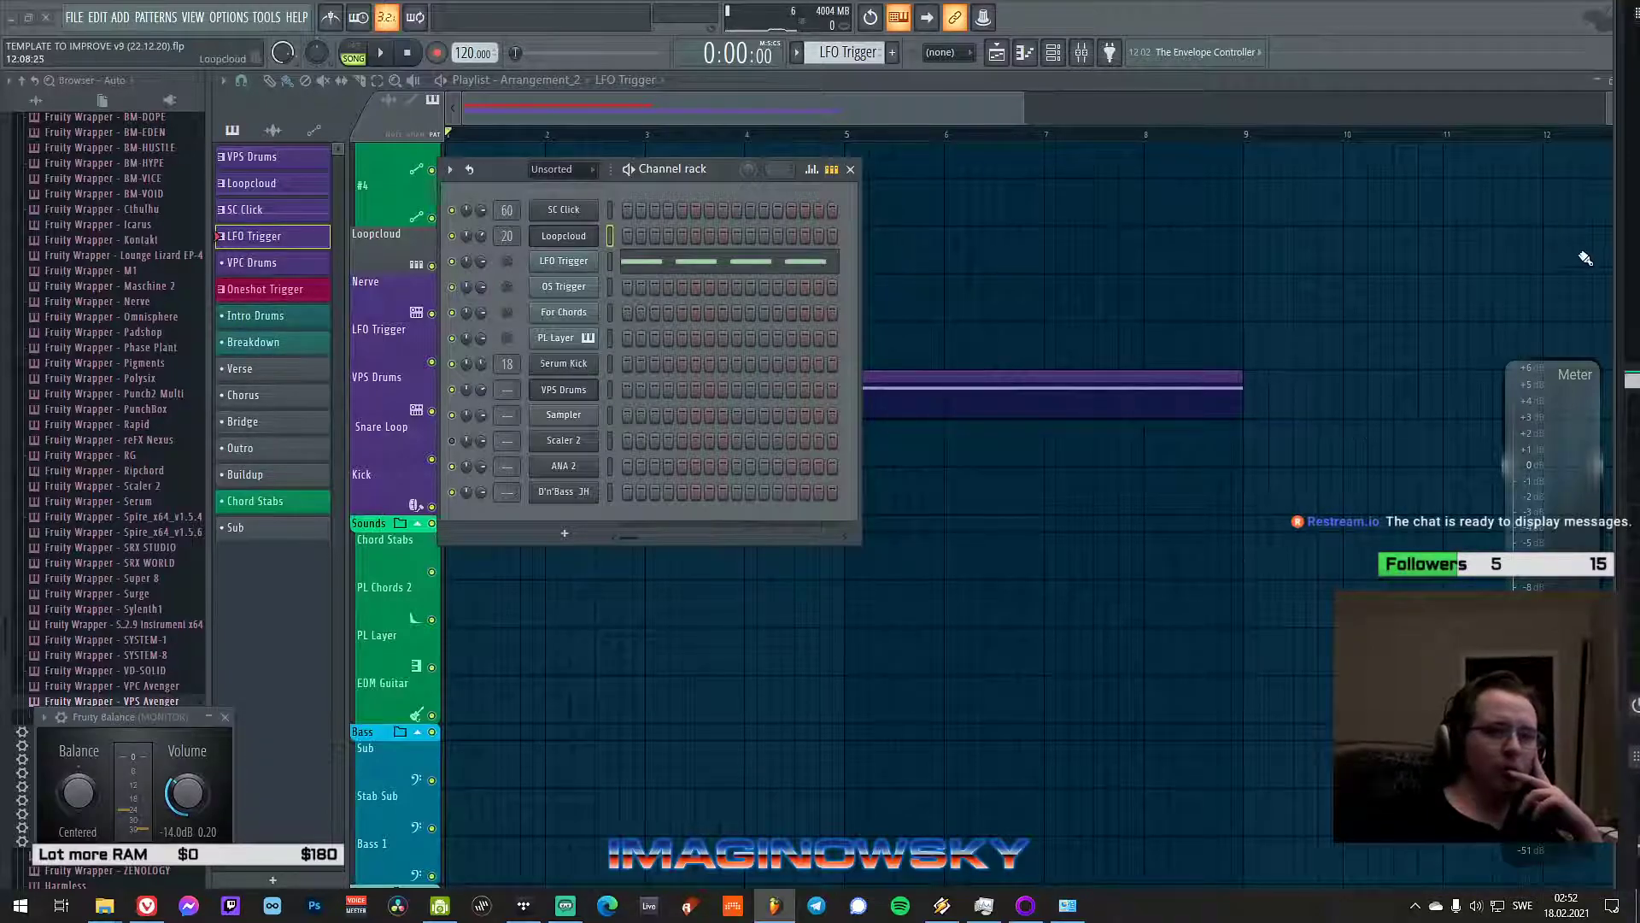
pyautogui.click(1623, 256)
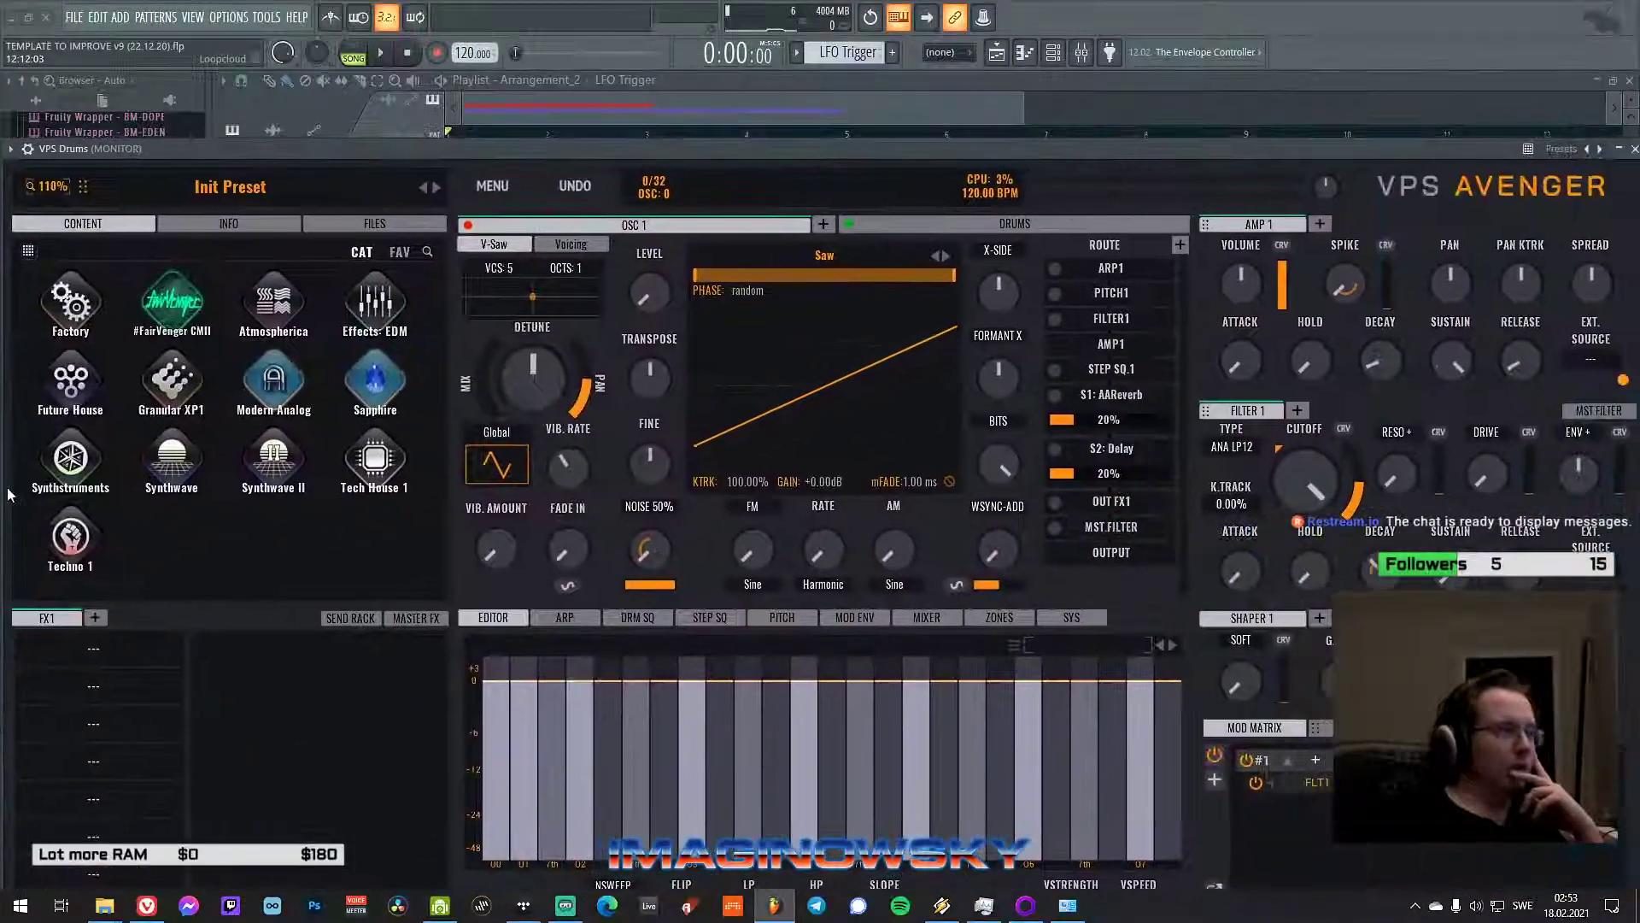
# - Examine Avenger's drum kit, Bassdrum sample, drum sequencer and kit list, and close the plugin and the Channel rack
pyautogui.click(1021, 223)
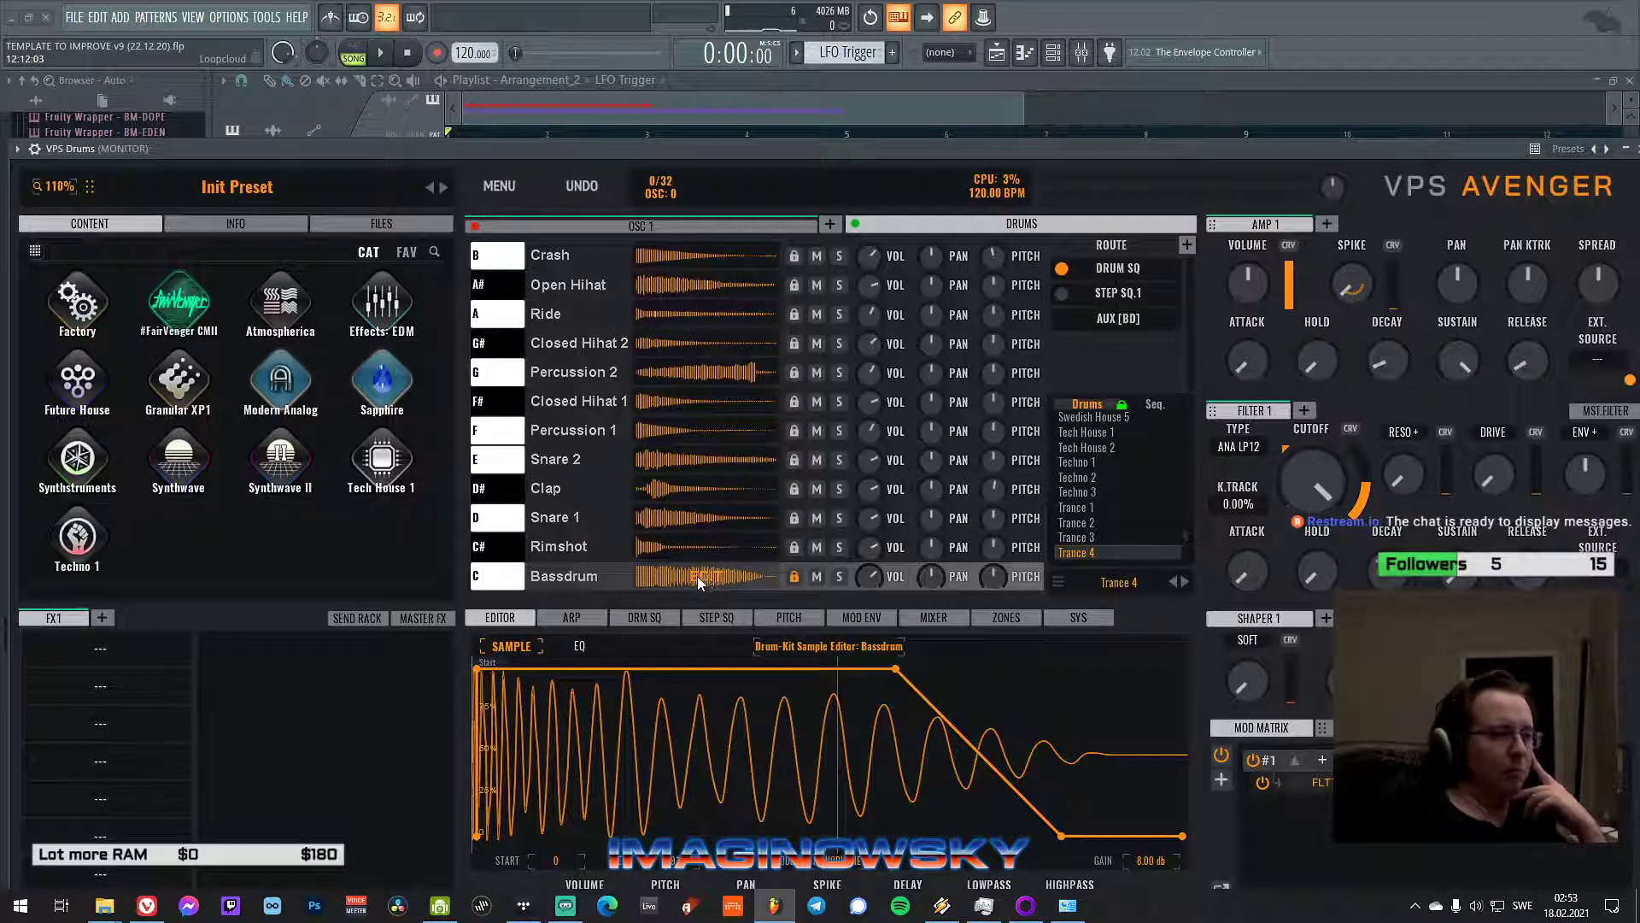
pyautogui.click(793, 577)
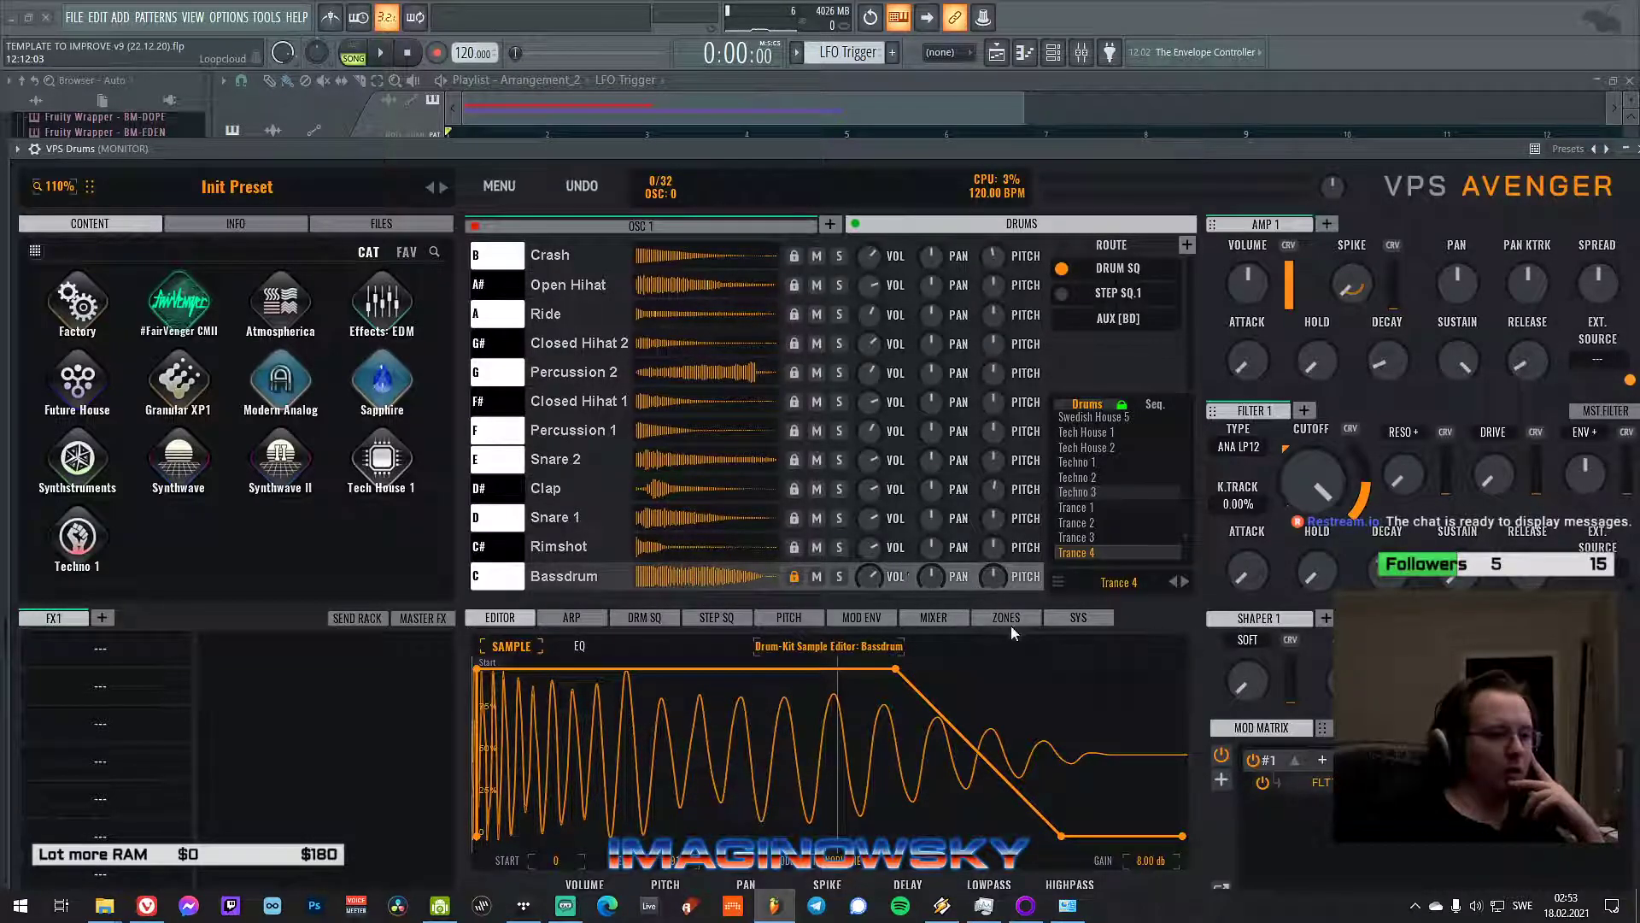
pyautogui.click(652, 621)
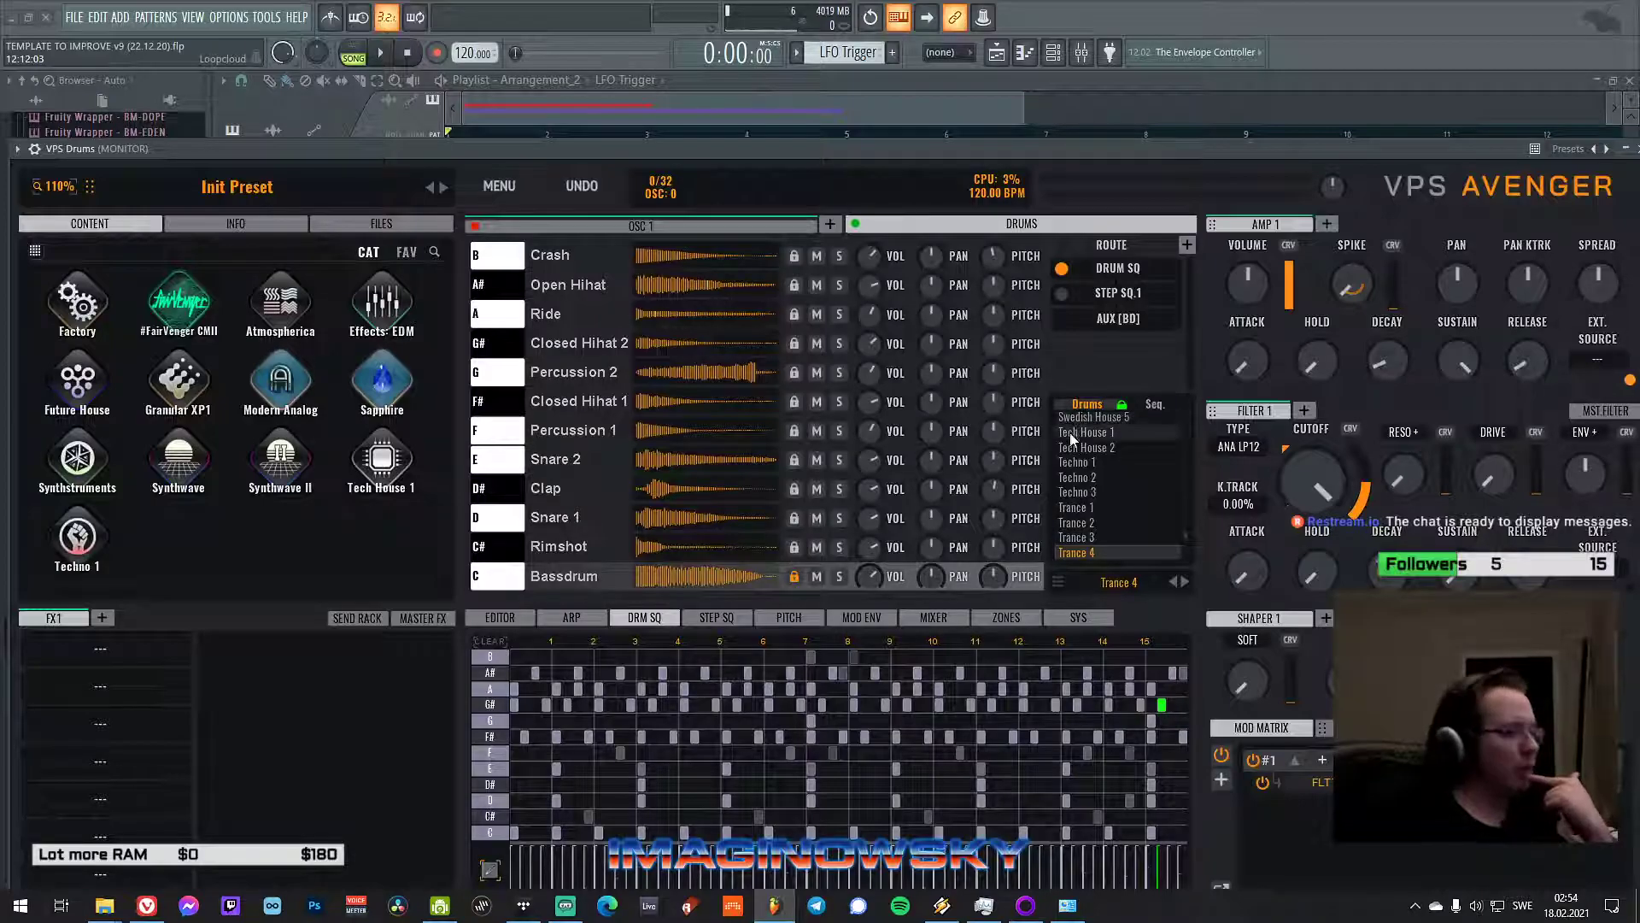
pyautogui.scroll(-2, 1069, 436)
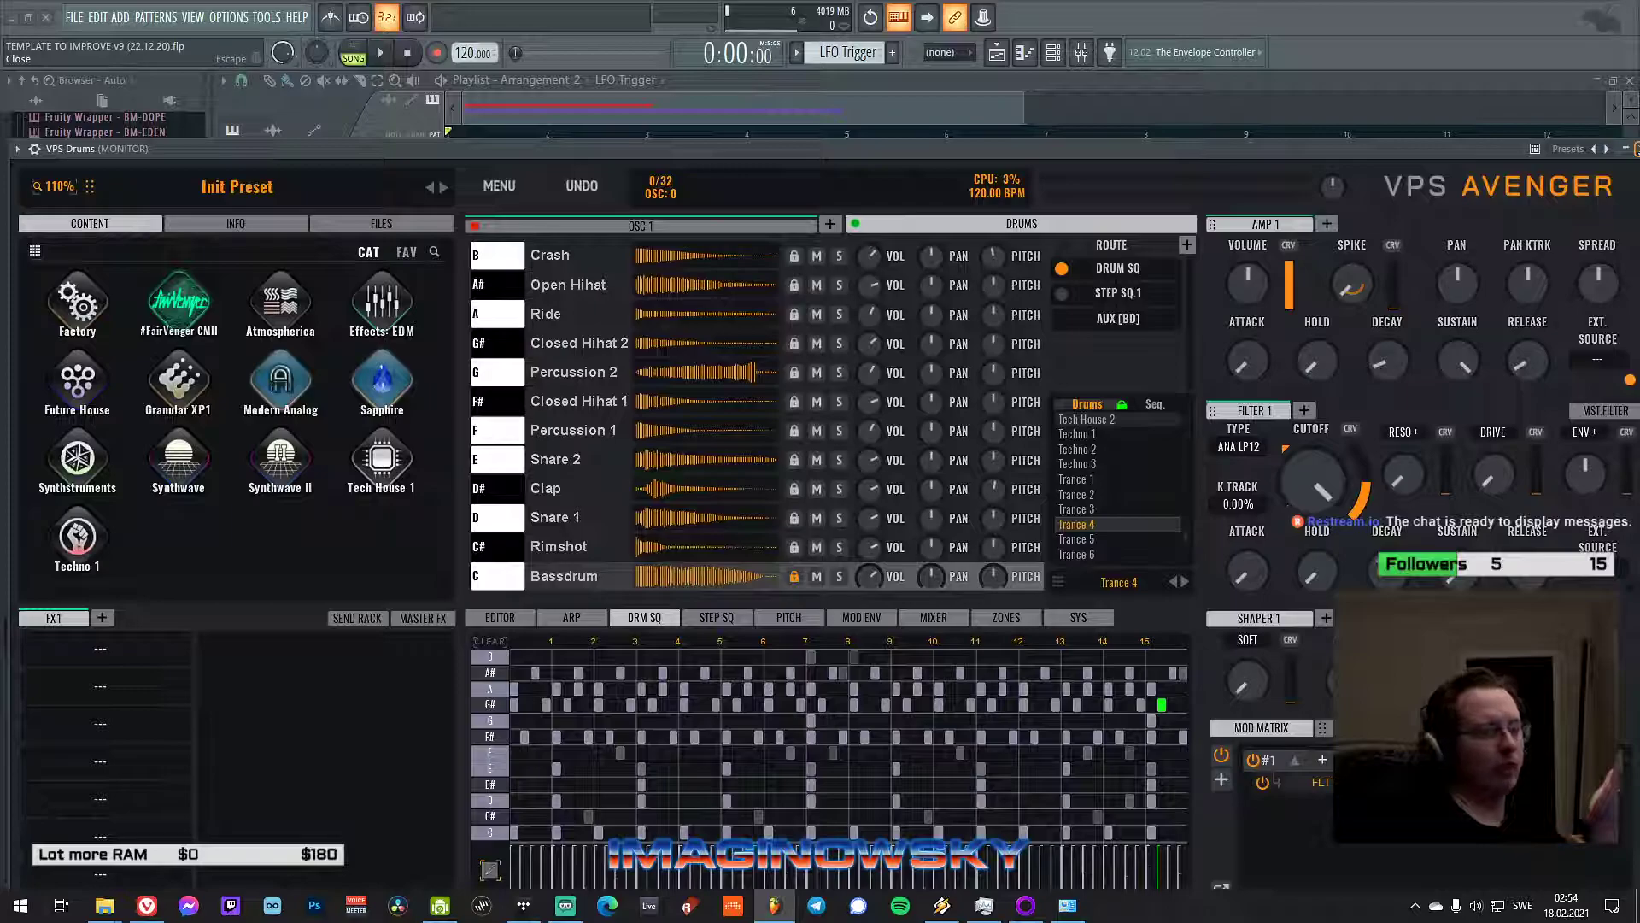
pyautogui.click(1635, 149)
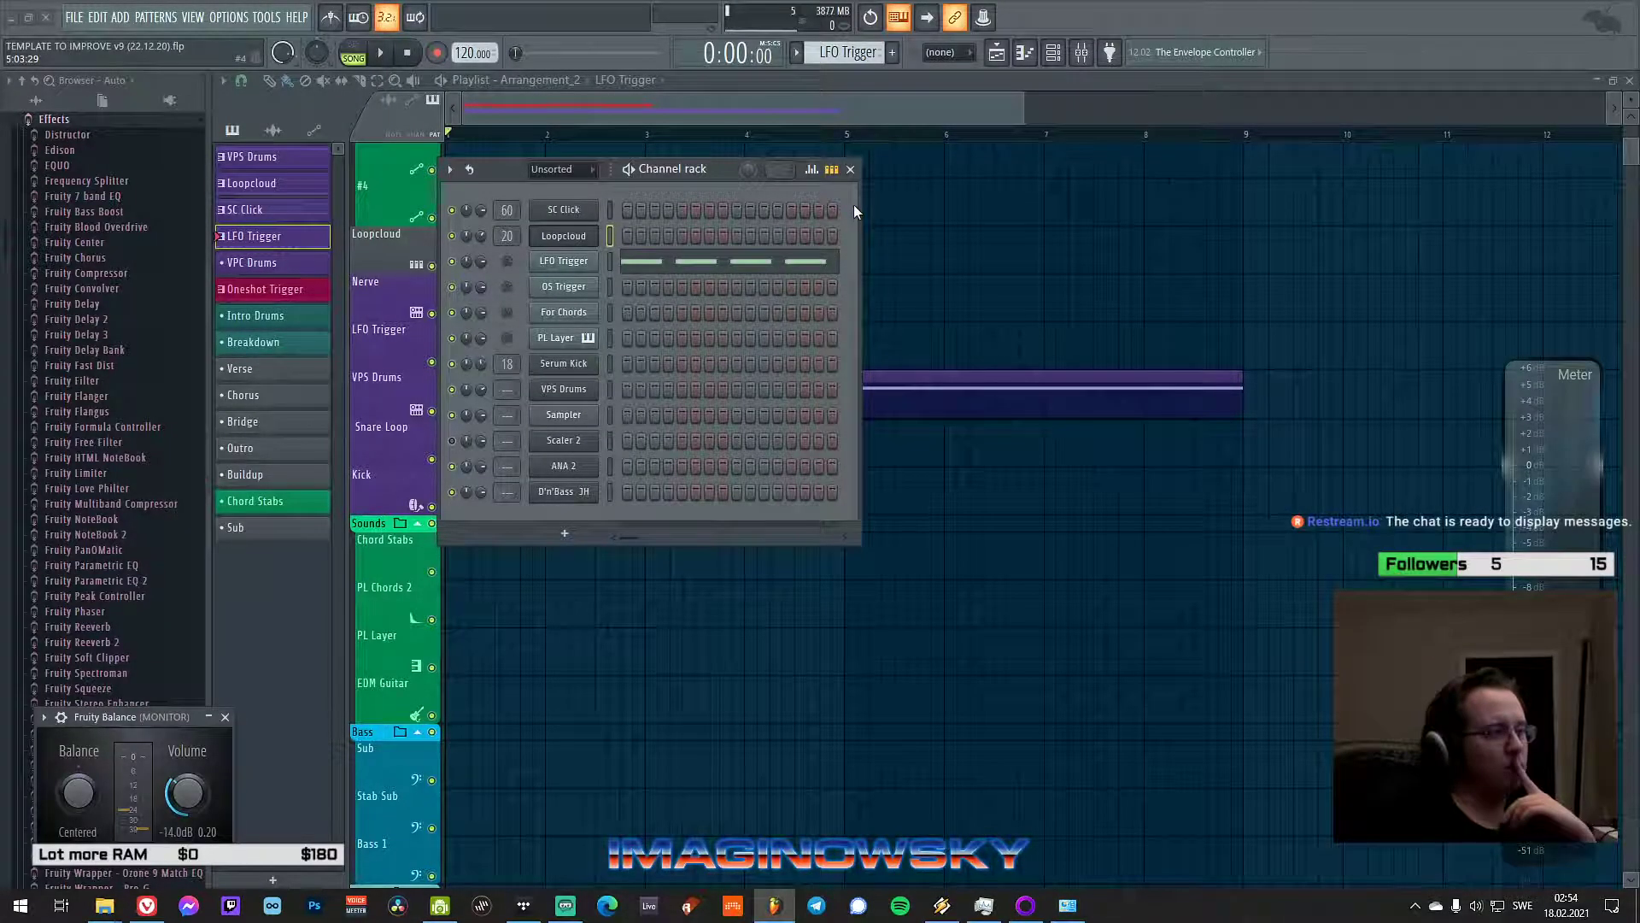
pyautogui.click(850, 169)
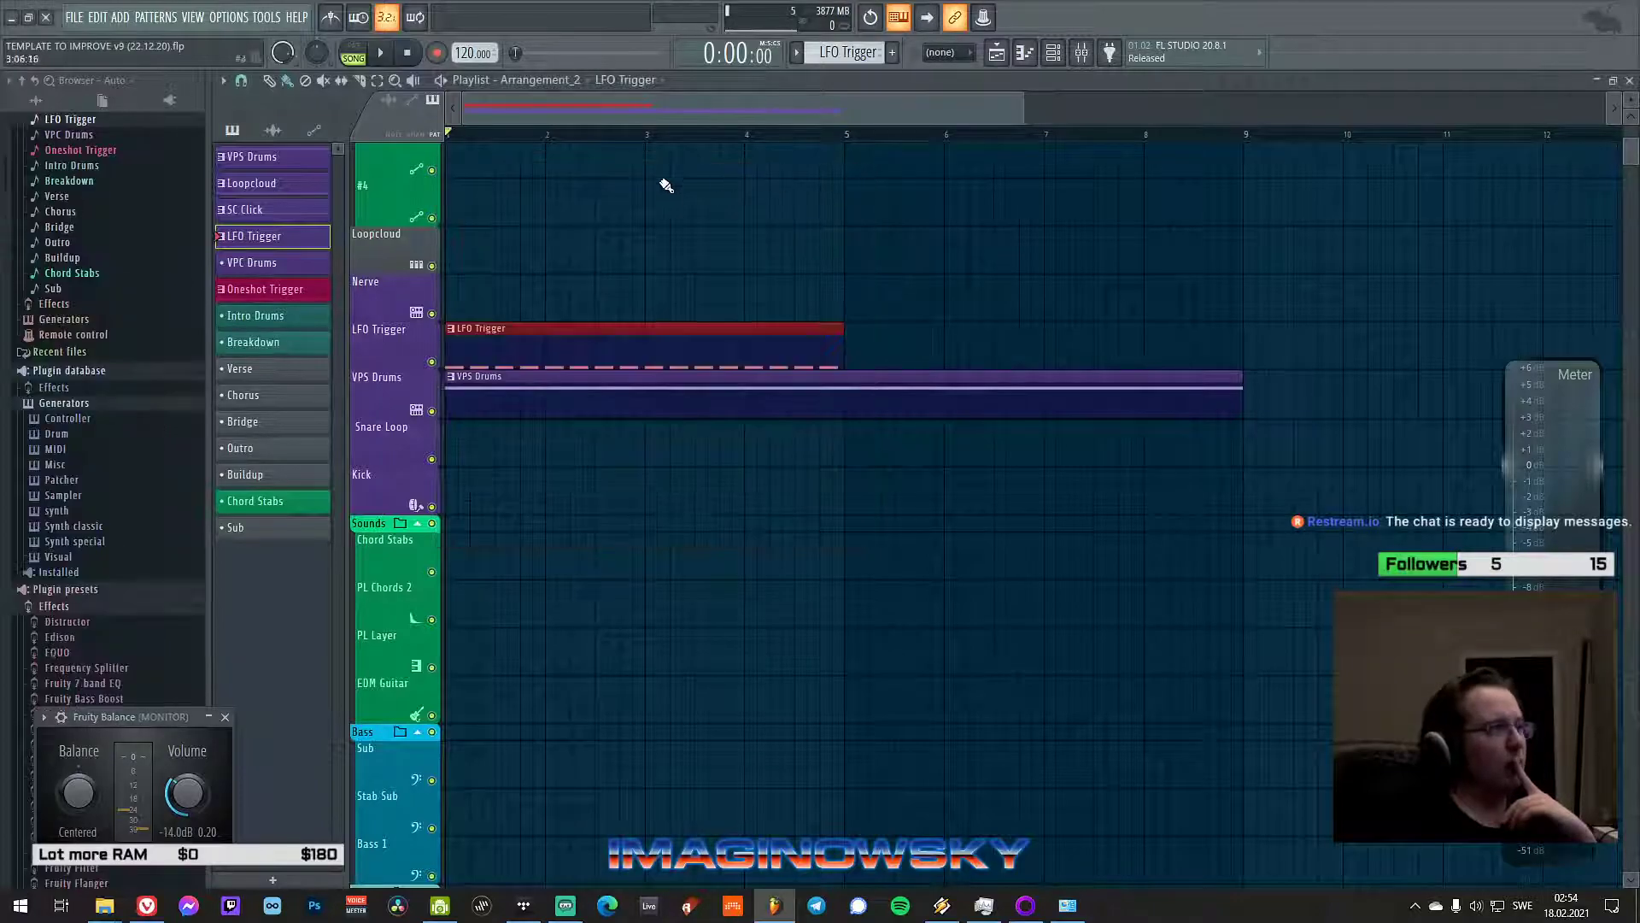
# - Move the Fruity Balance window off the browser onto the playlist and collapse all browser folders
pyautogui.scroll(-15, 130, 354)
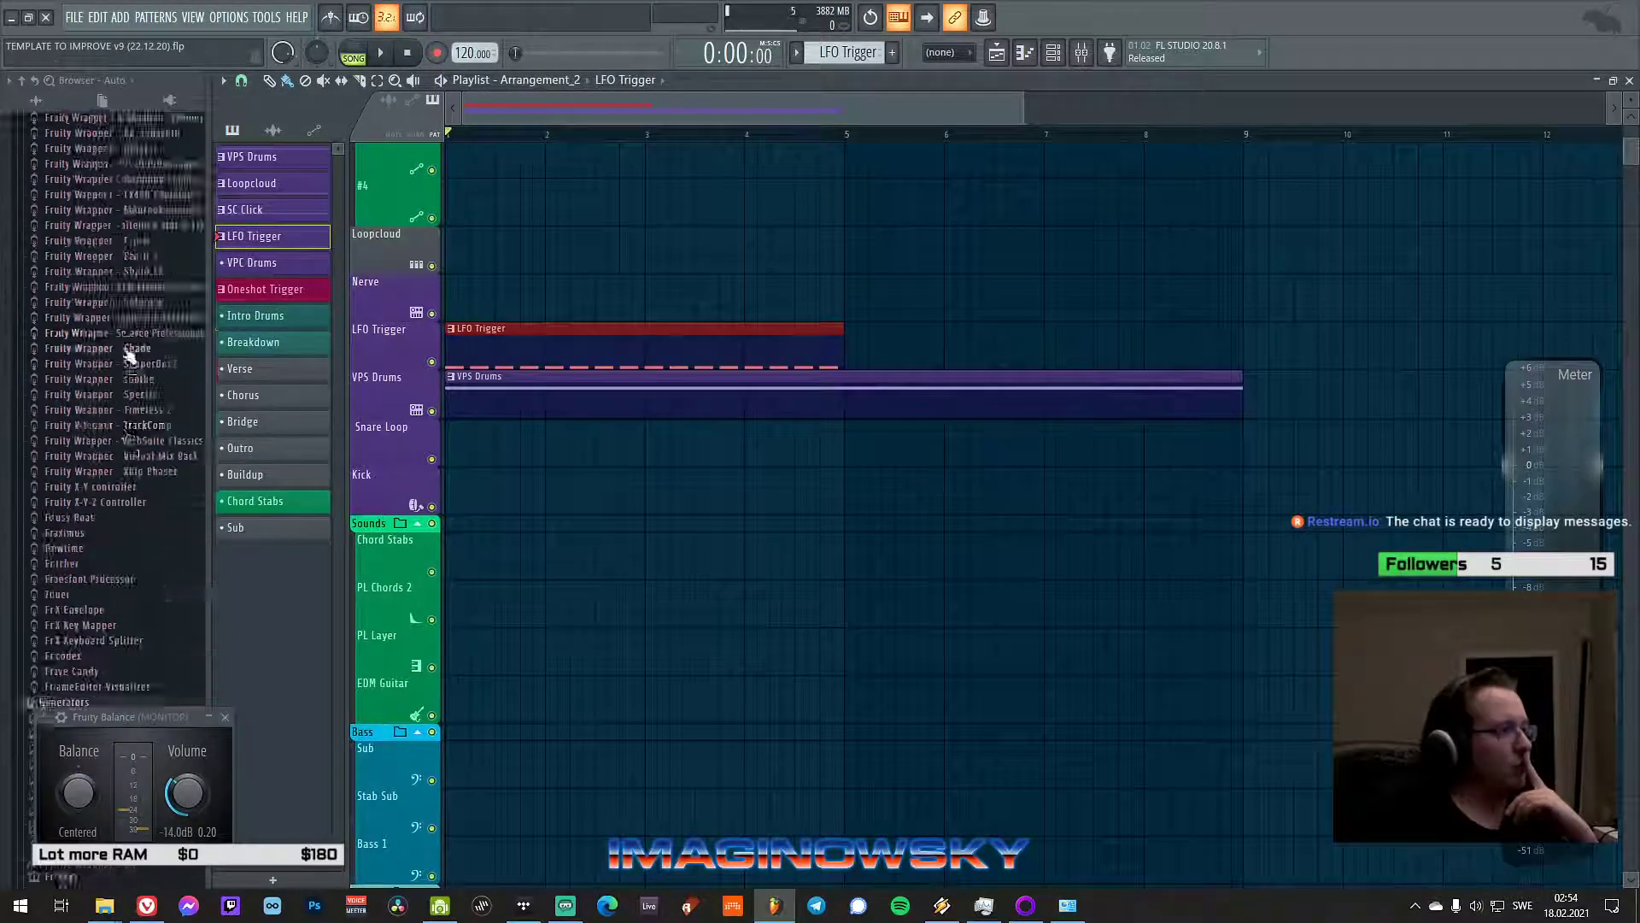
pyautogui.scroll(-7, 128, 354)
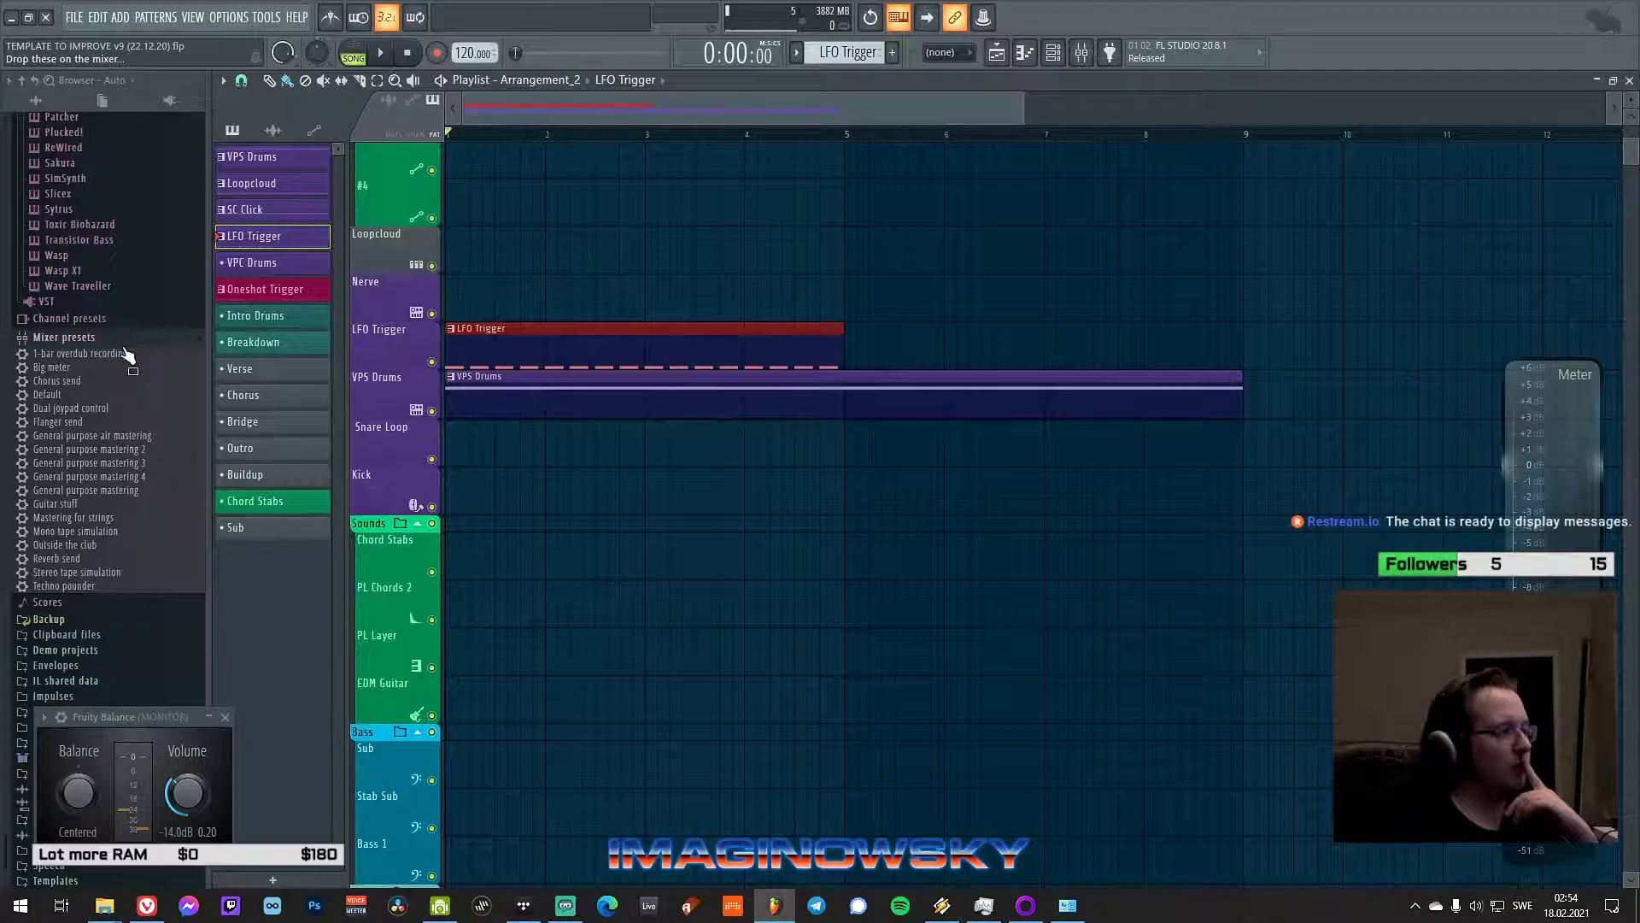
pyautogui.scroll(20, 128, 354)
pyautogui.click(22, 80)
pyautogui.moveTo(140, 728); pyautogui.dragTo(460, 628)
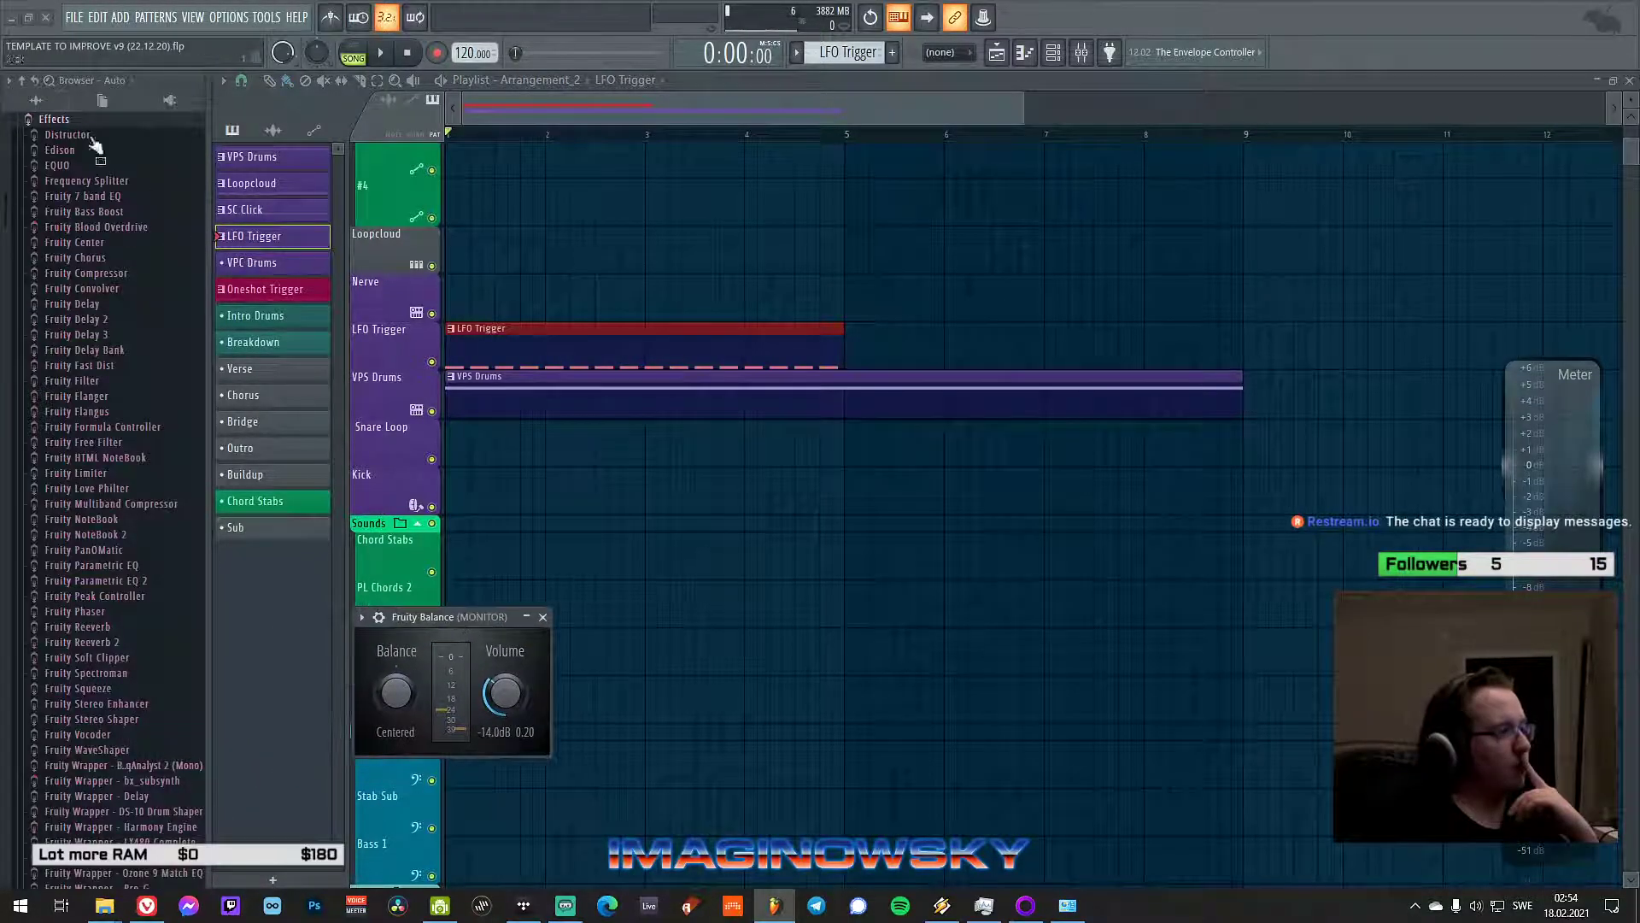
pyautogui.click(34, 80)
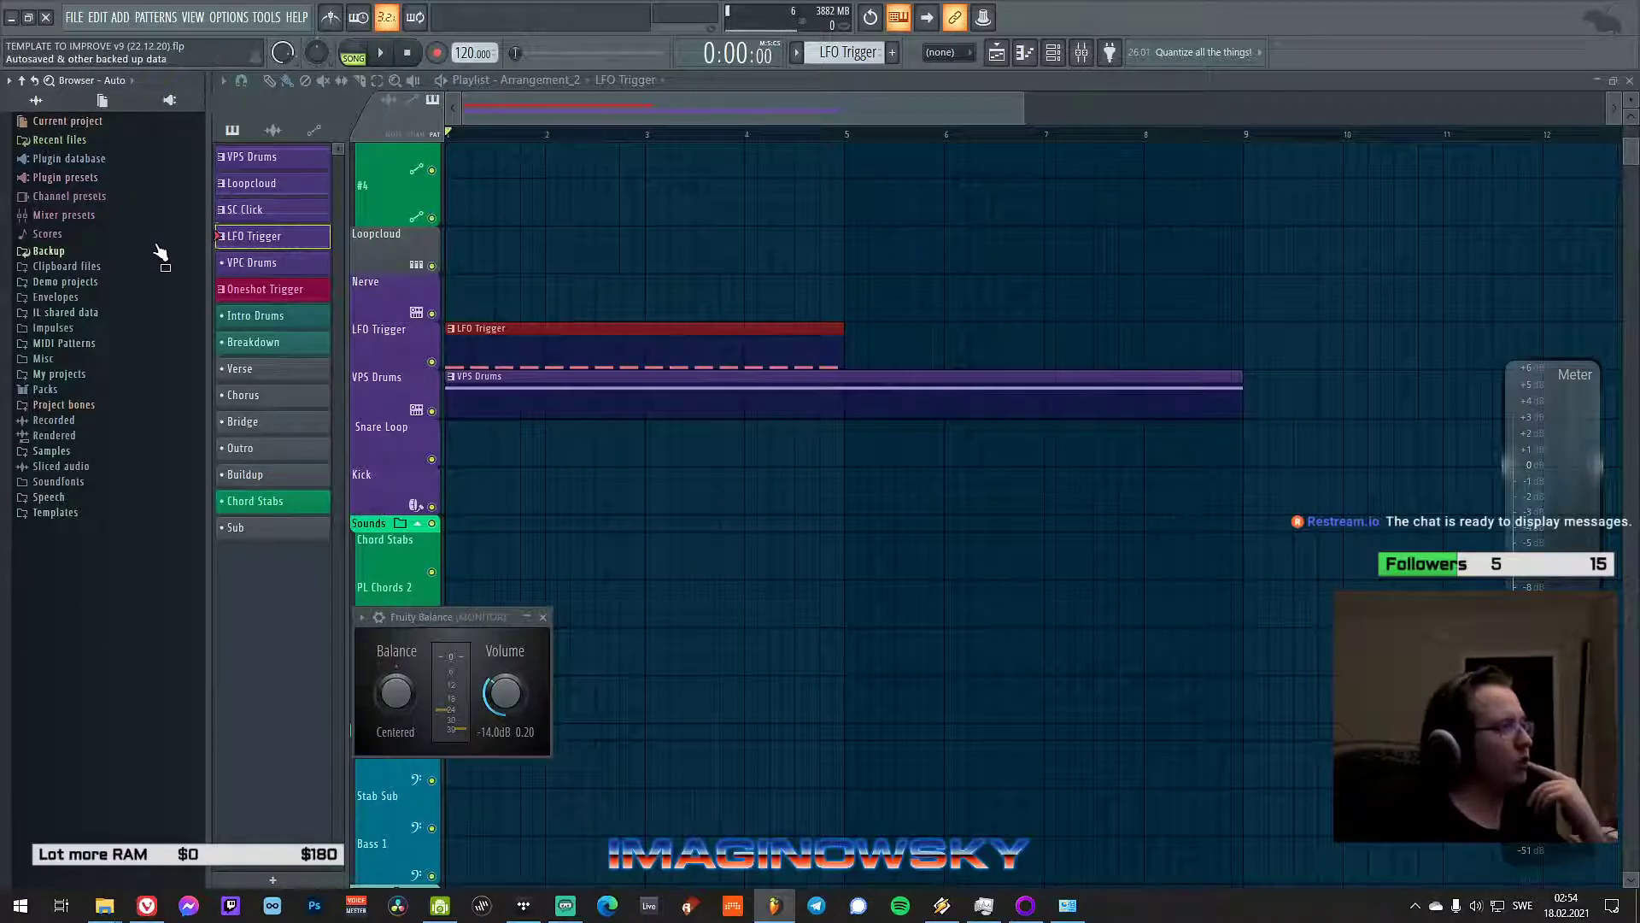
# - Open the audio settings and bring up the General settings to examine the display and miscellaneous options
pyautogui.click(222, 16)
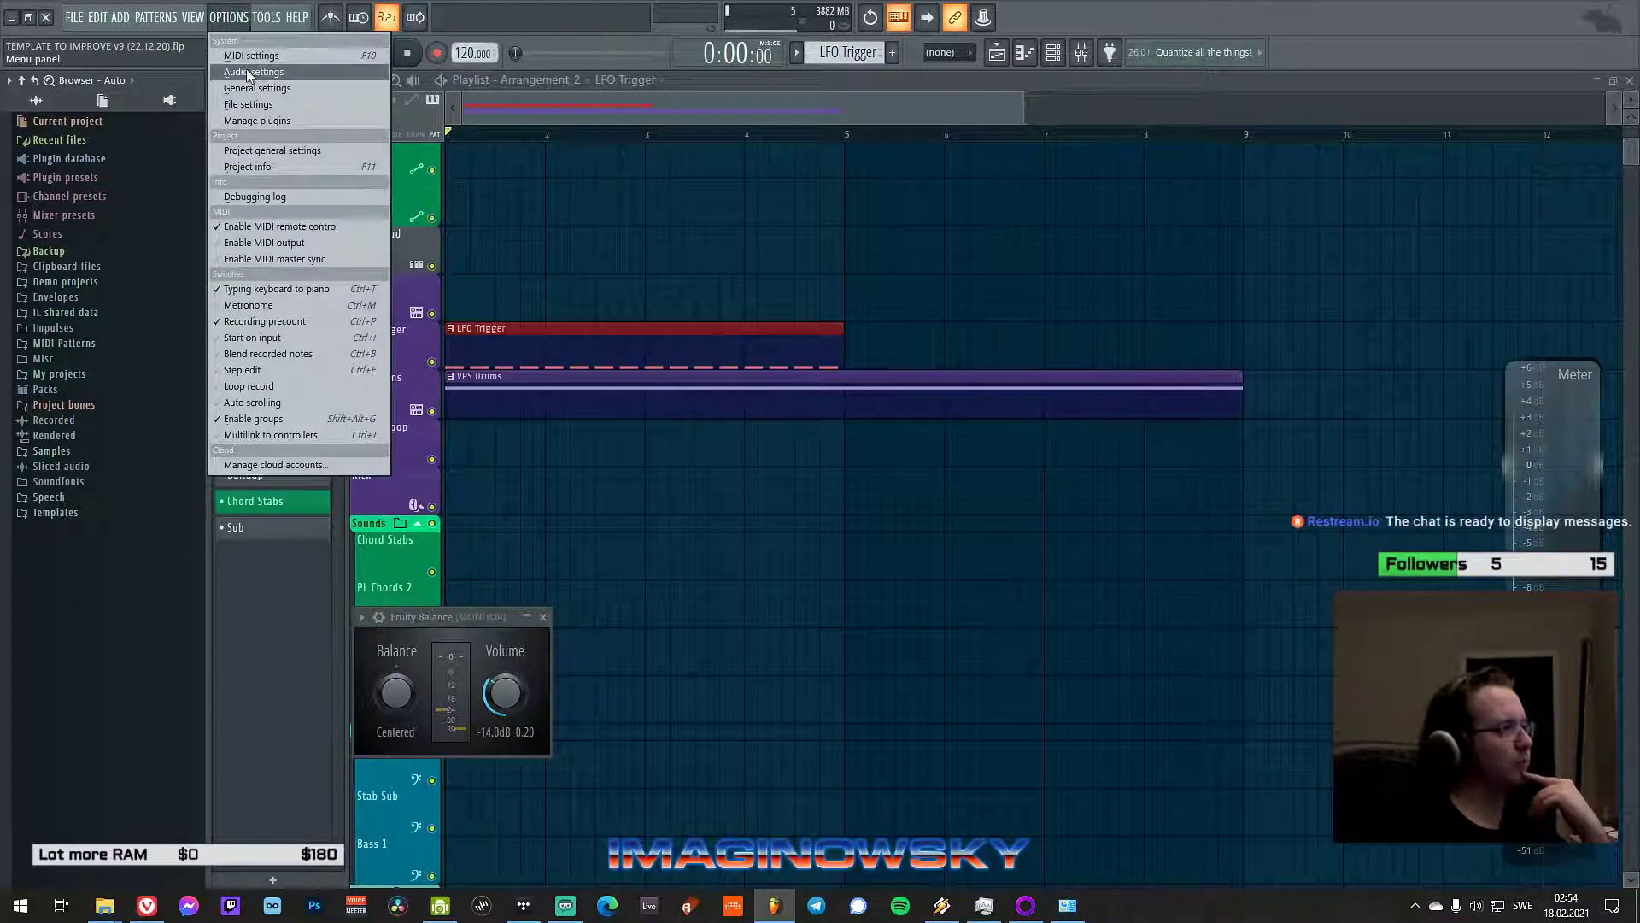
pyautogui.click(247, 72)
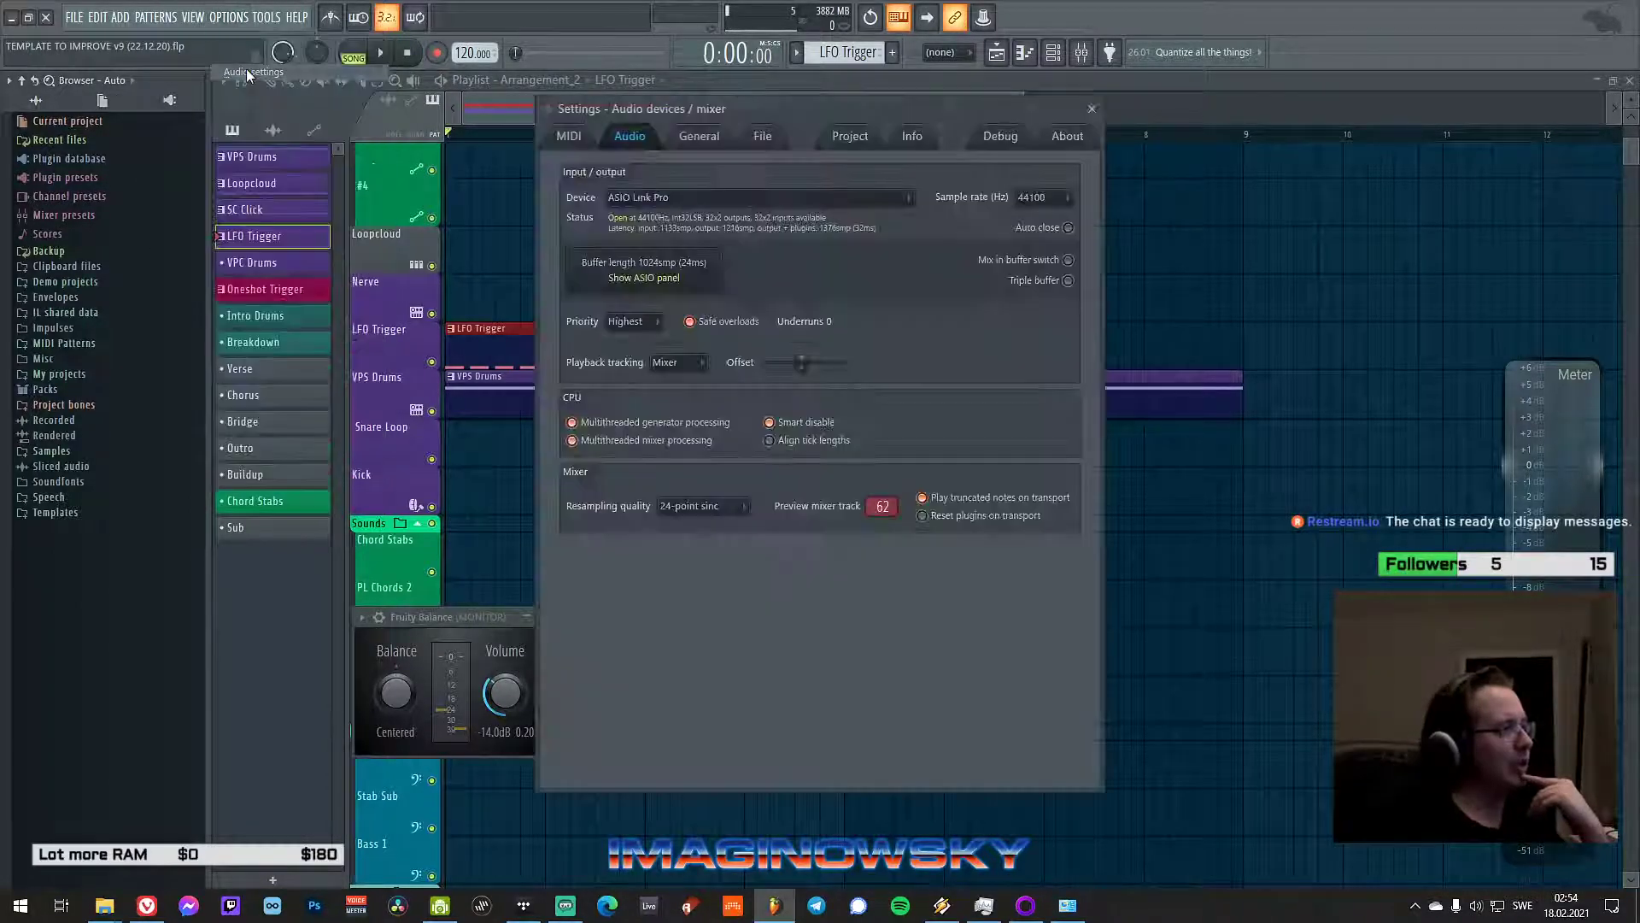
pyautogui.click(722, 138)
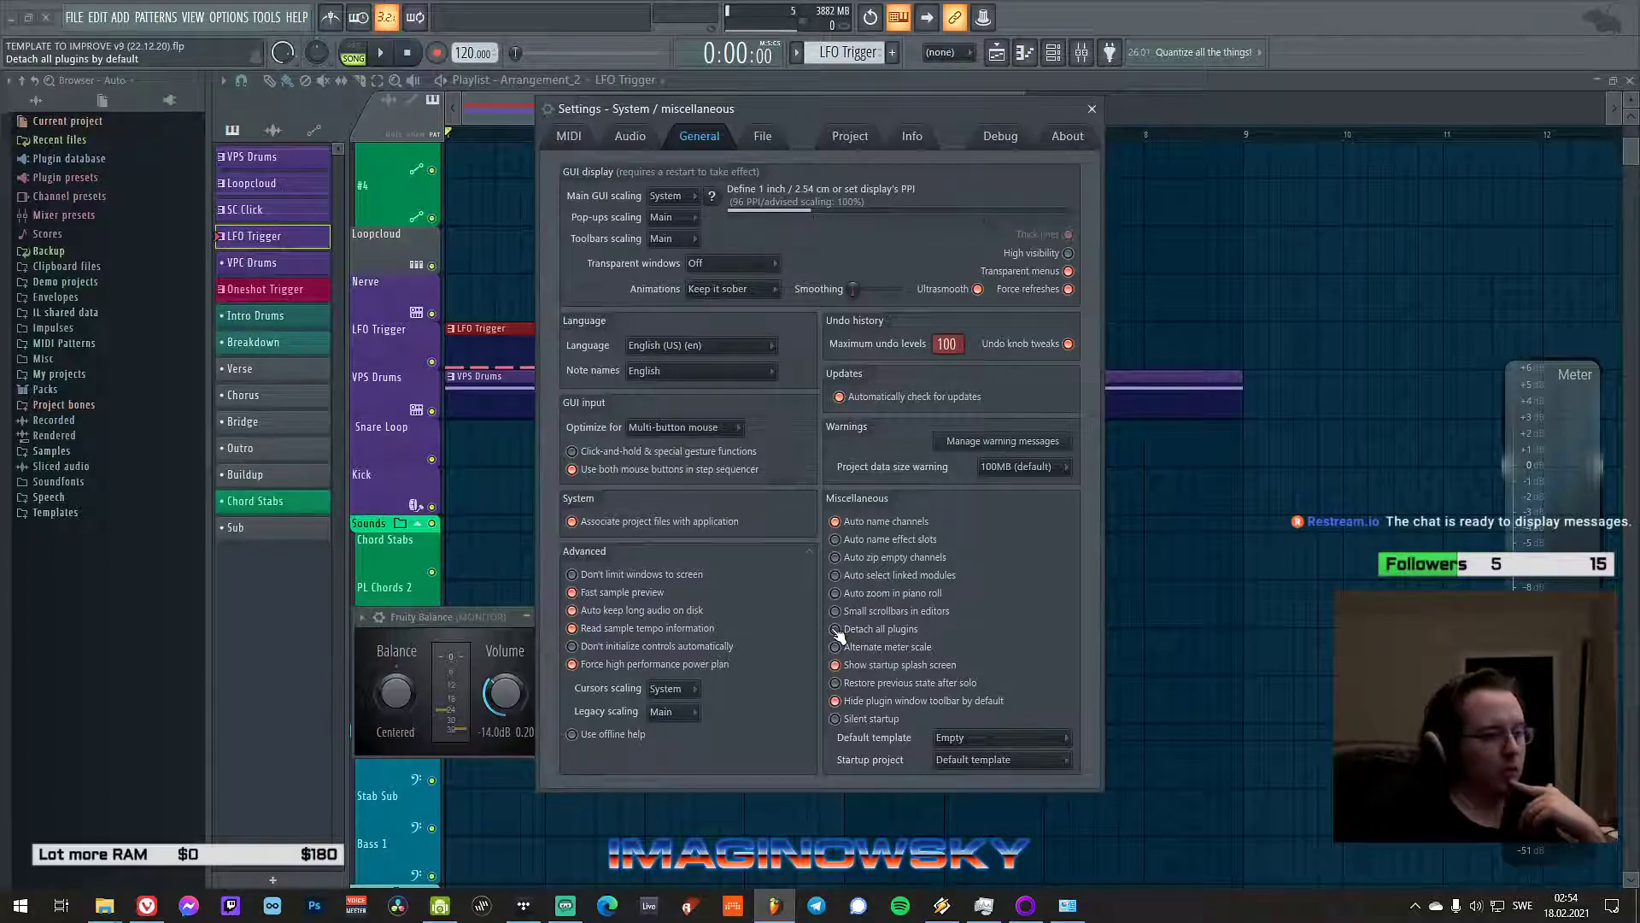
# - Freeze the browser's Auto snapshot, recheck the snapshot list and close the Settings window
pyautogui.click(133, 82)
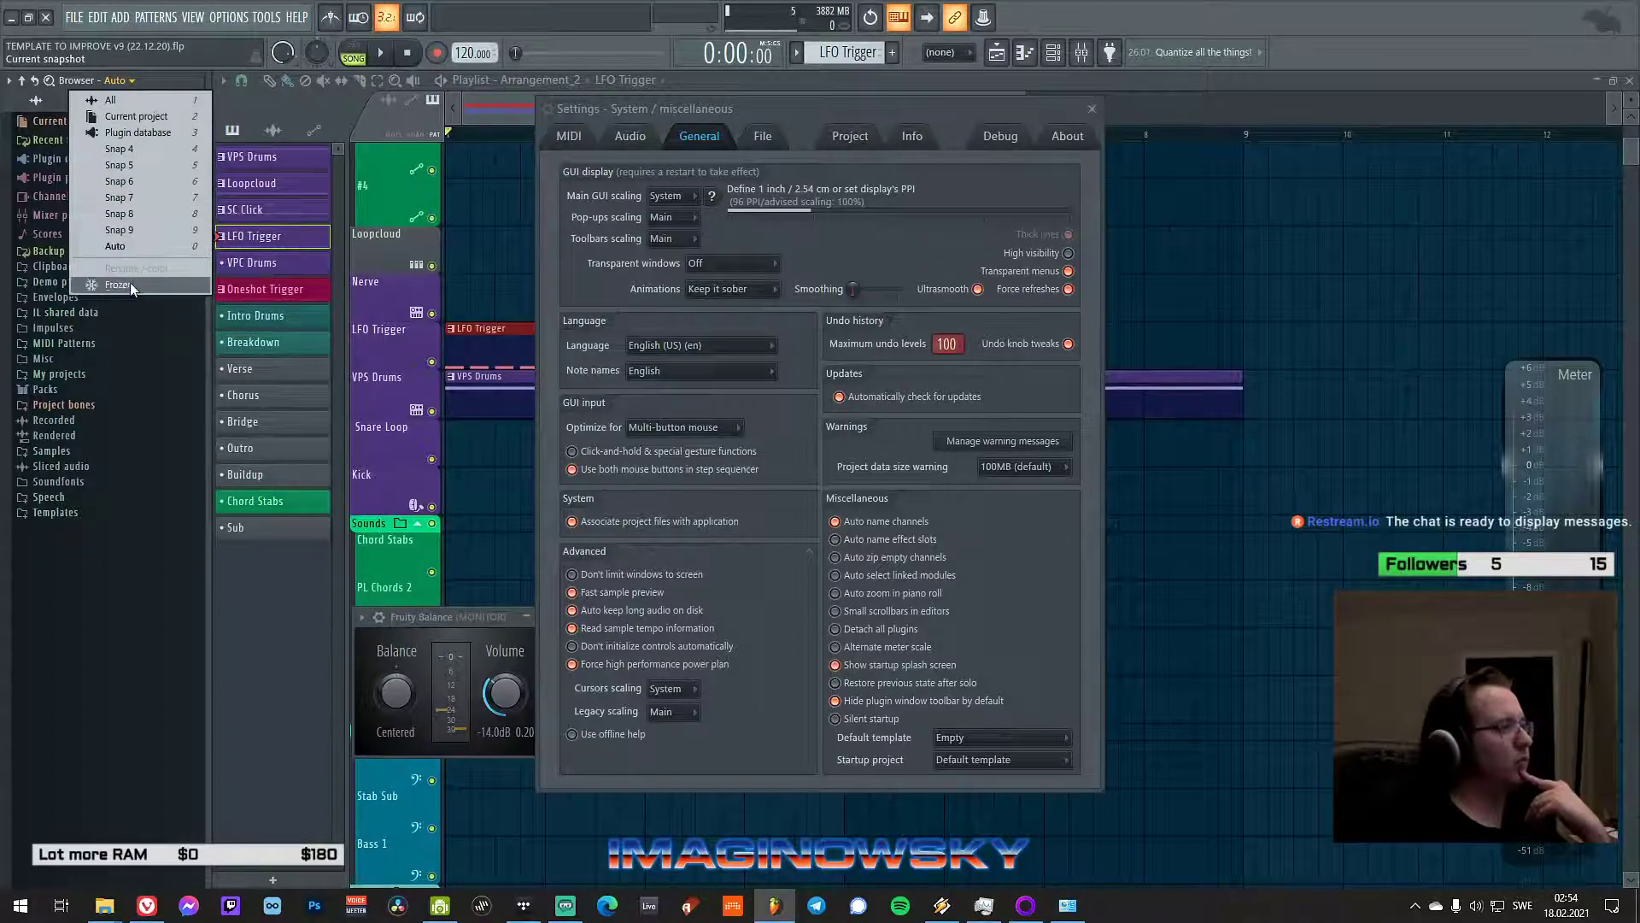
pyautogui.click(129, 283)
pyautogui.click(123, 81)
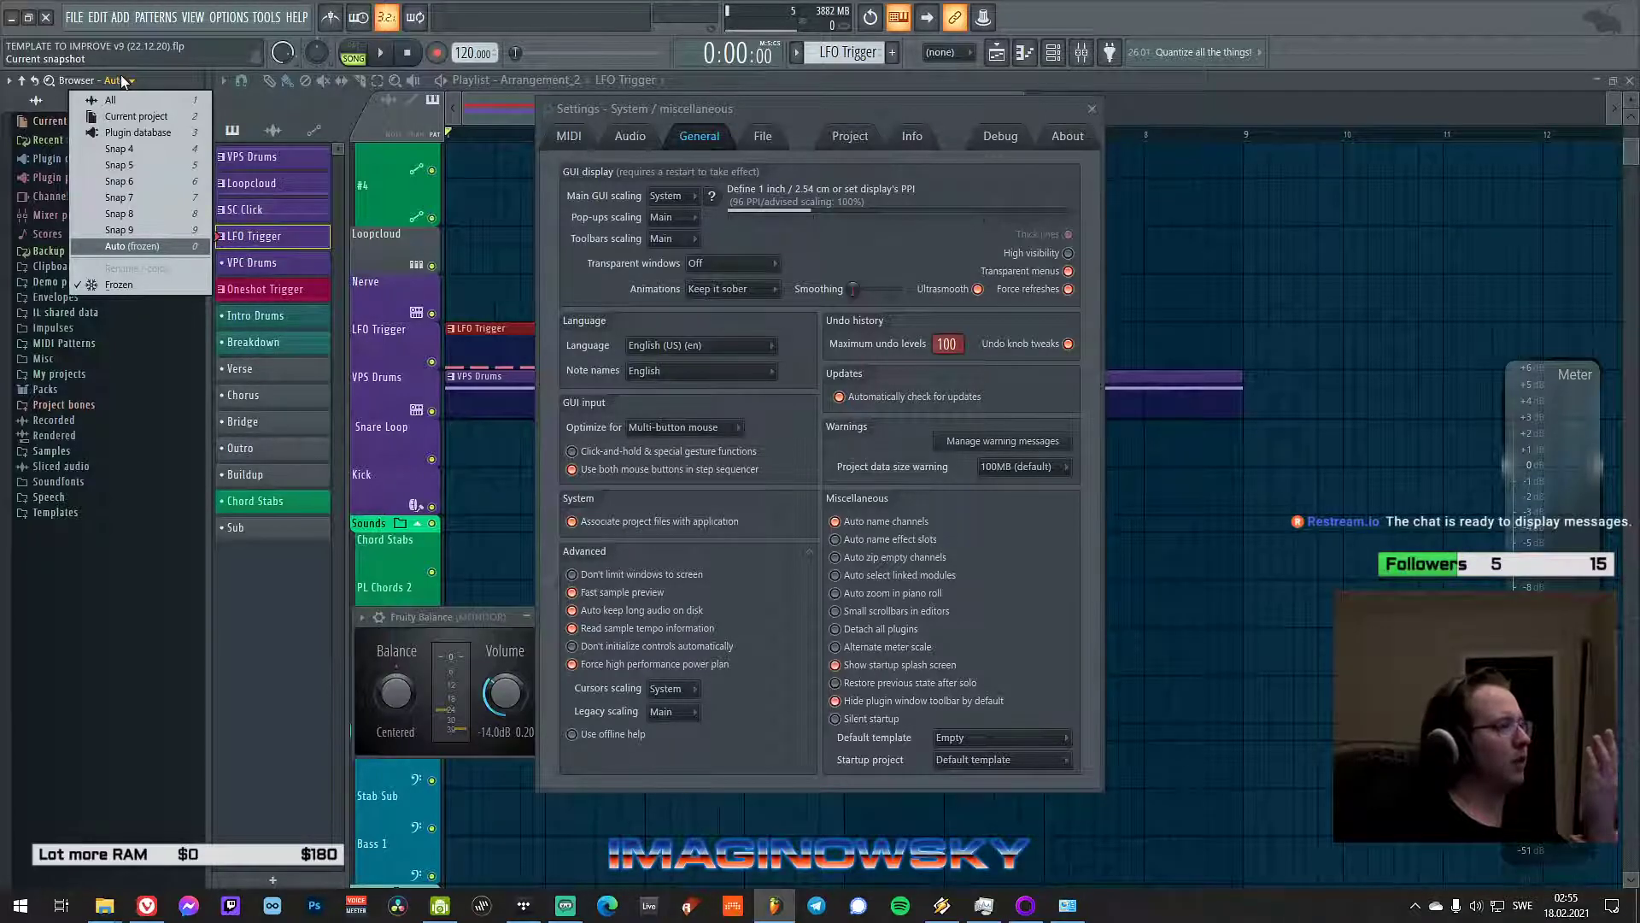
pyautogui.click(166, 78)
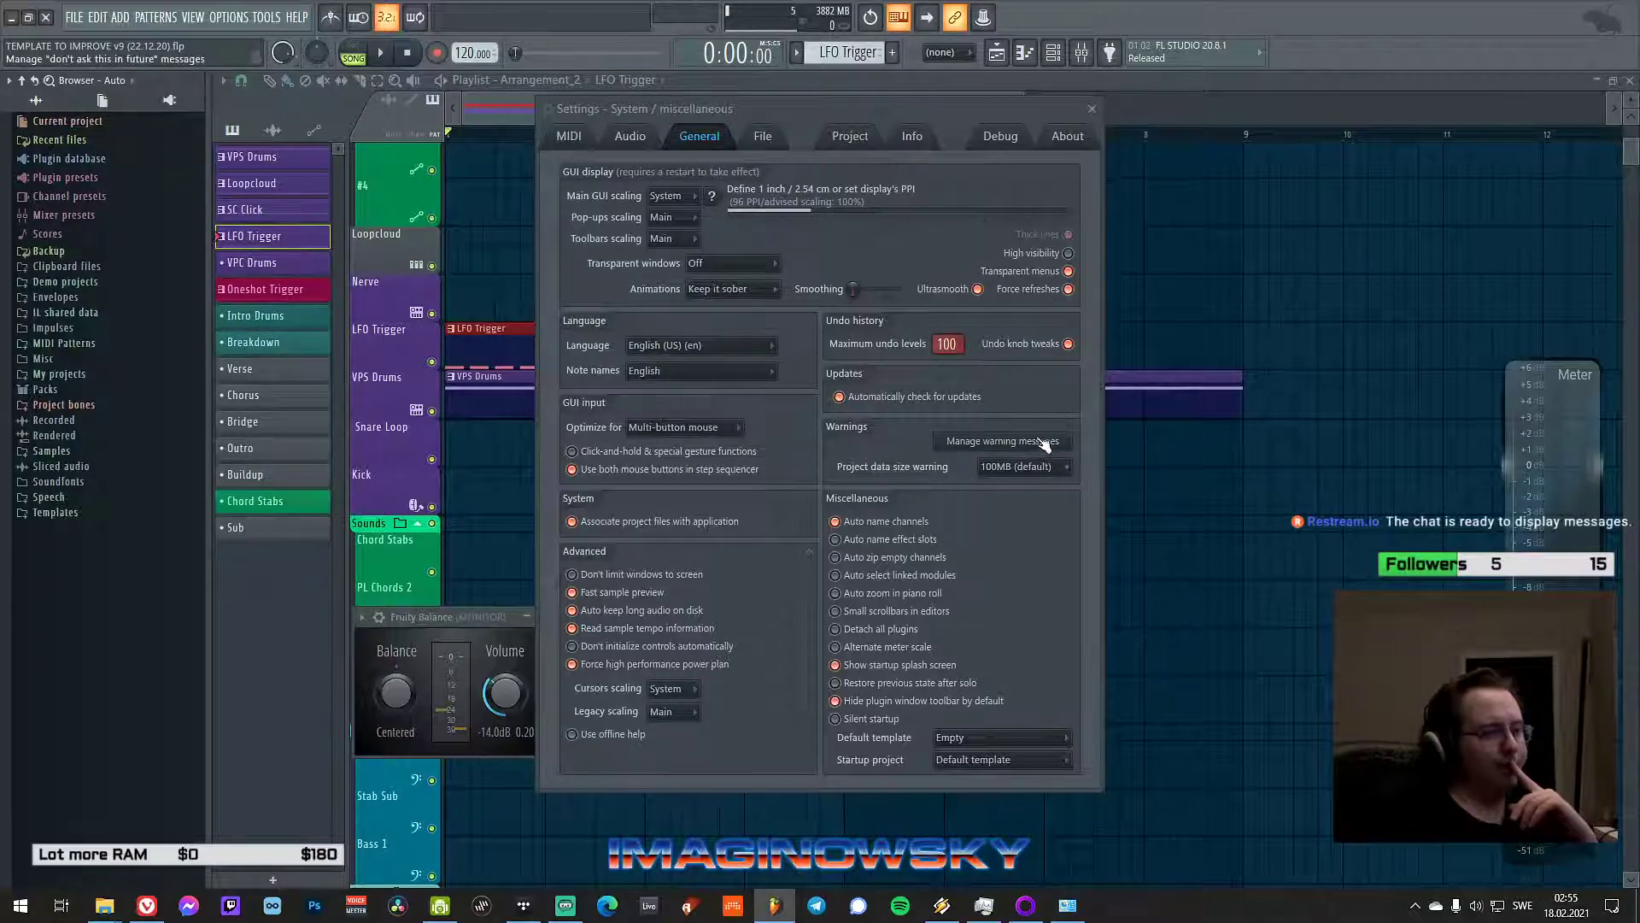
pyautogui.click(1092, 108)
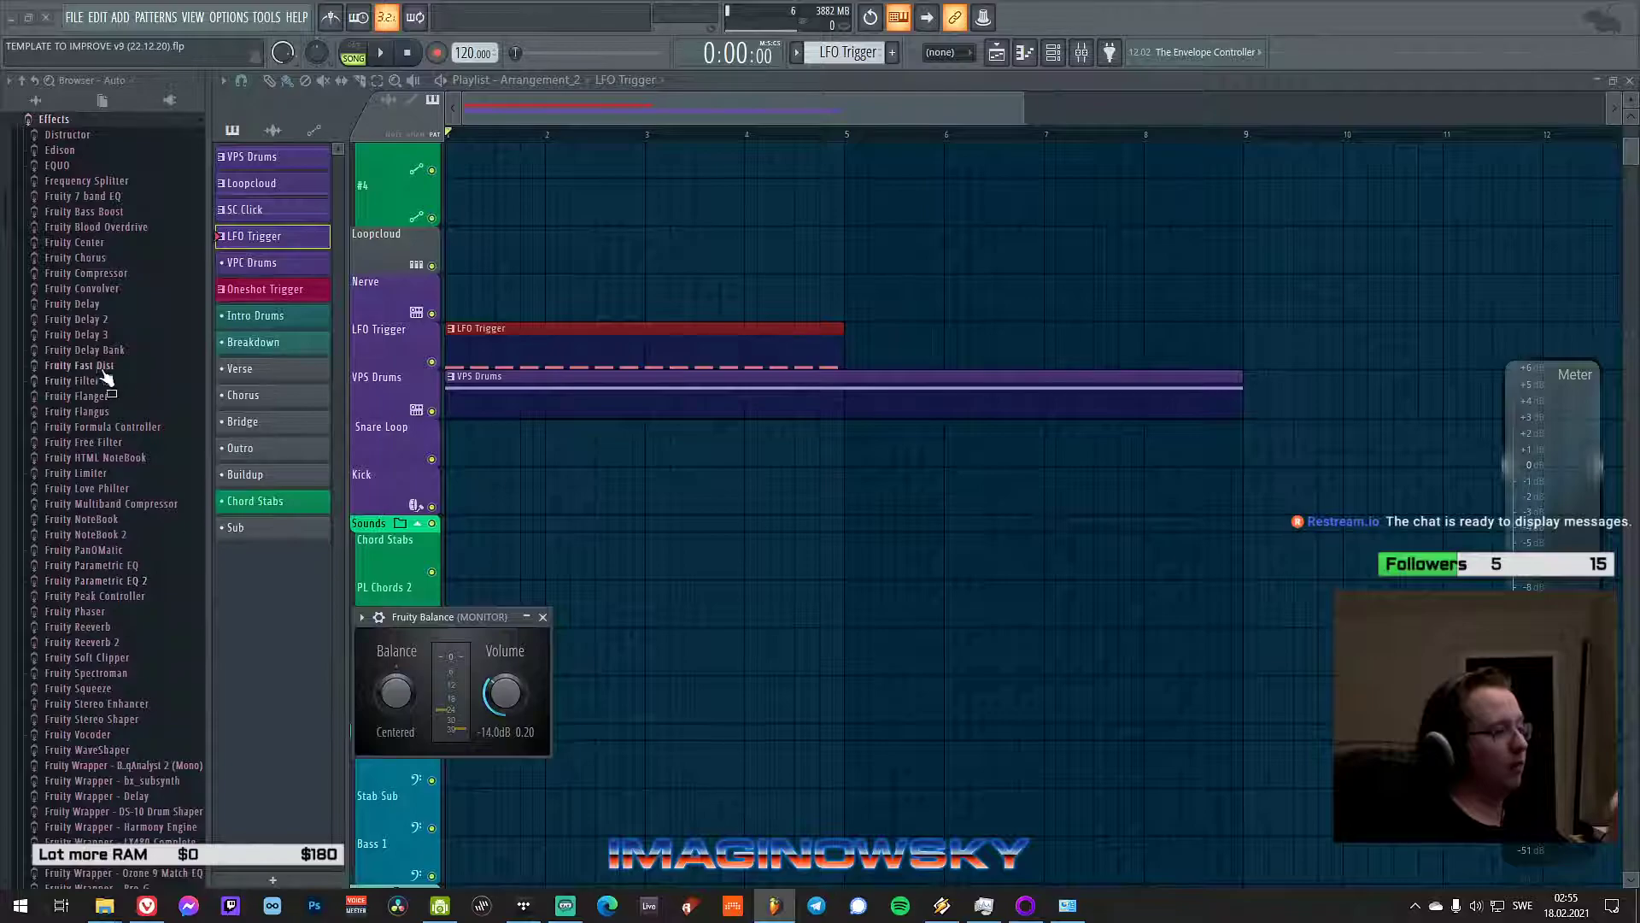
# - Look through the browser's Effects plugin presets and move the Fruity Balance window down beside the browser
pyautogui.scroll(-10, 118, 536)
pyautogui.scroll(10, 119, 536)
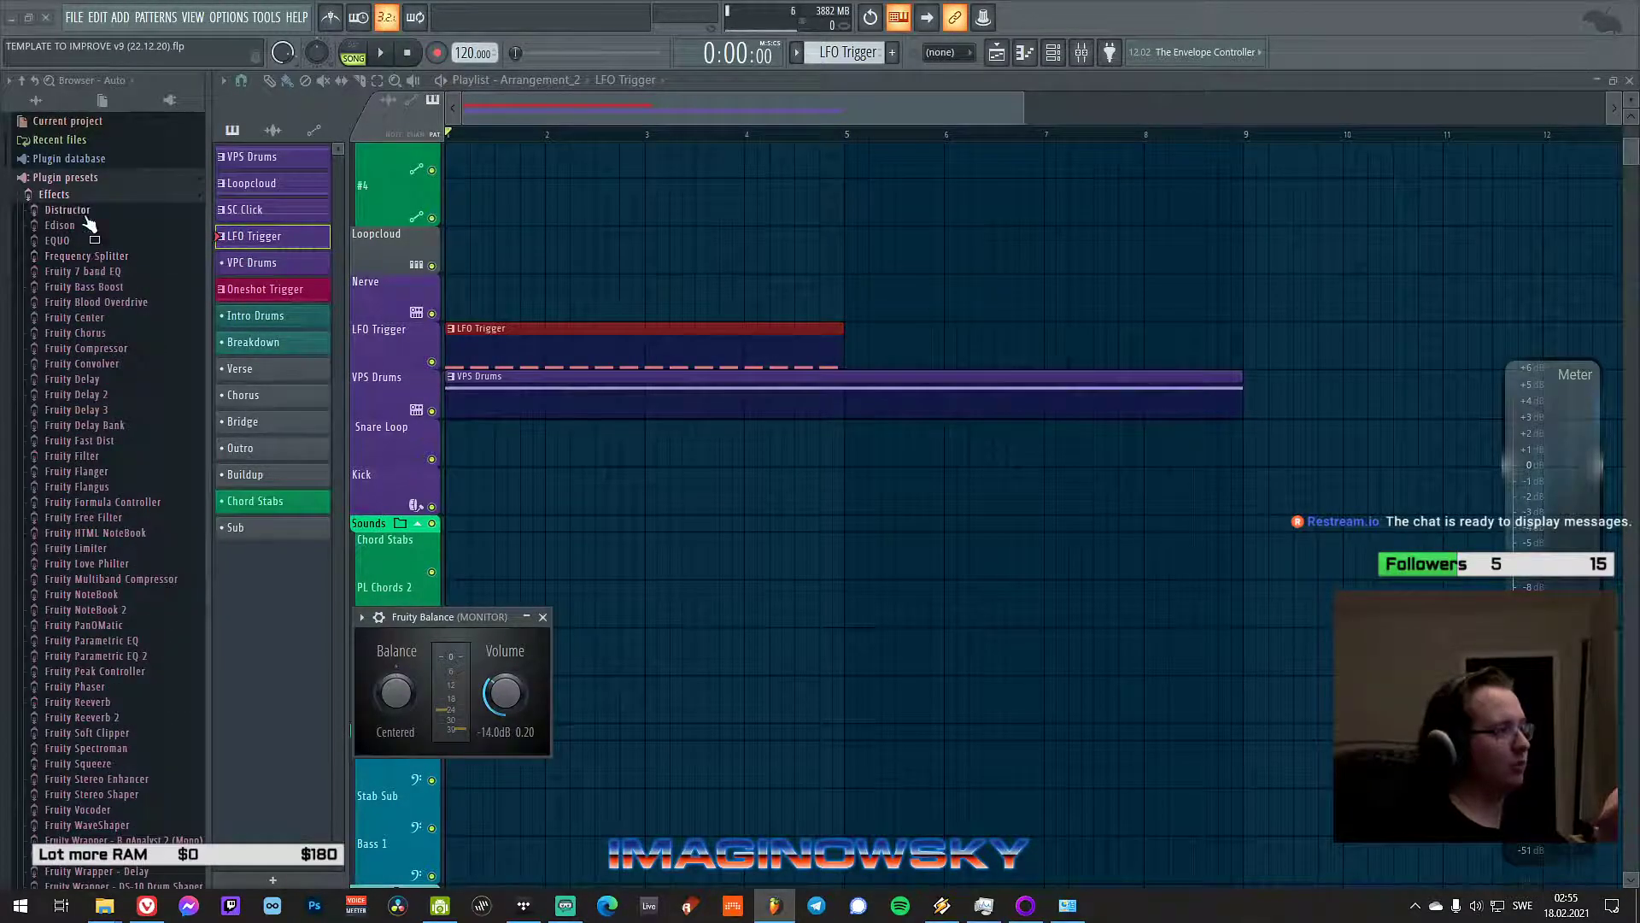
pyautogui.scroll(-10, 145, 436)
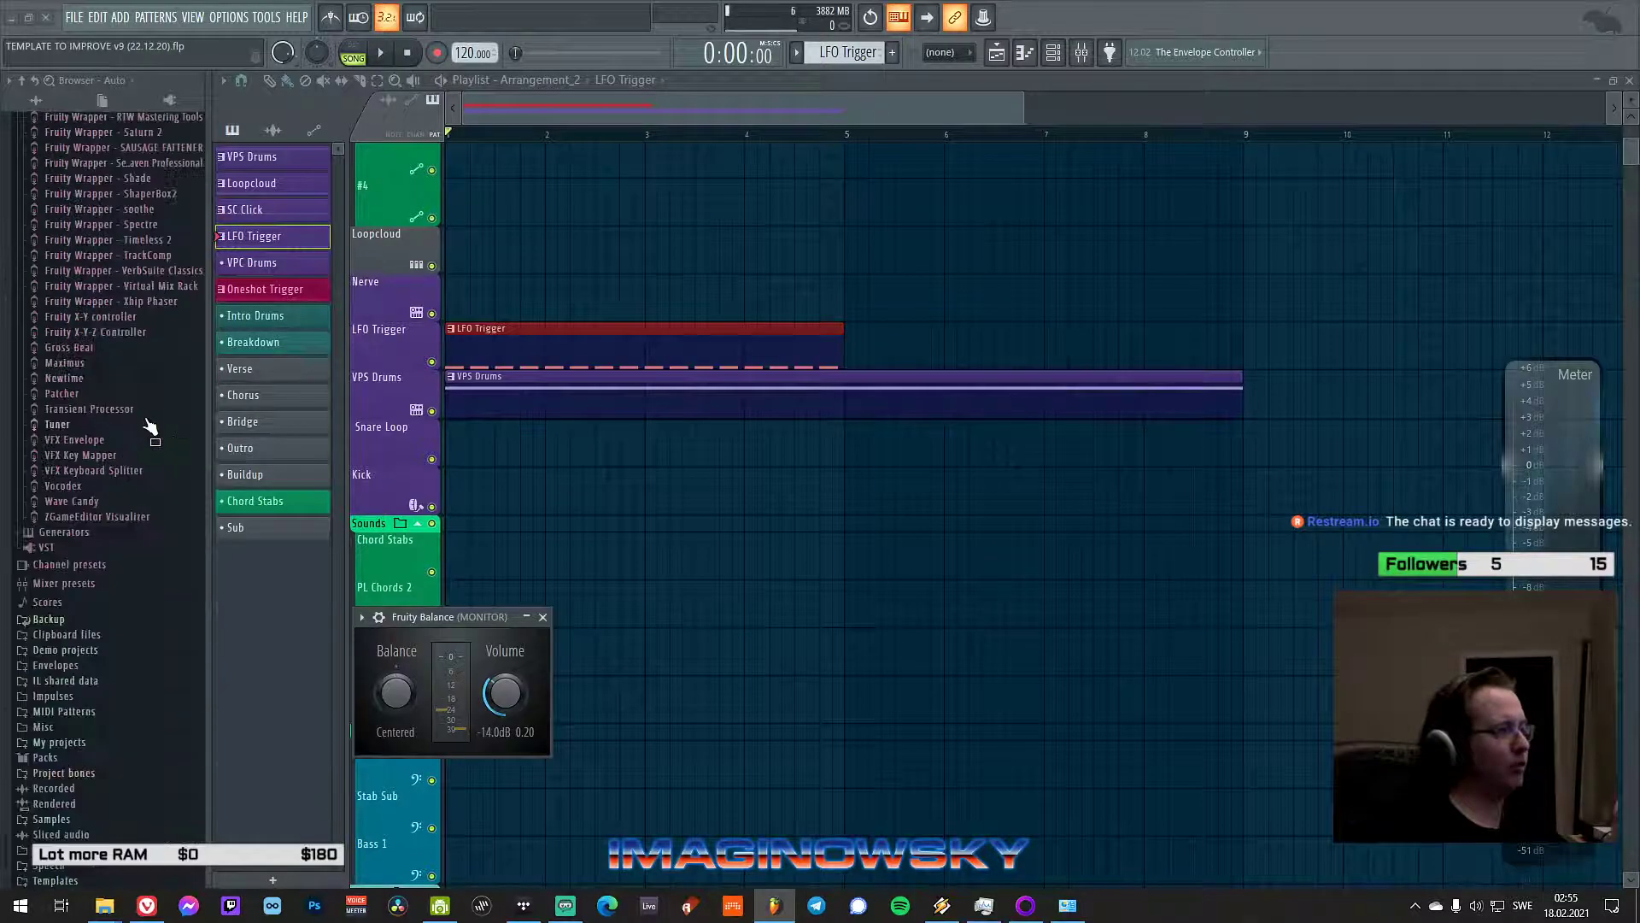
pyautogui.moveTo(395, 617); pyautogui.dragTo(262, 706)
pyautogui.scroll(8, 98, 465)
pyautogui.scroll(3, 98, 465)
# - Review the browser's snapshot list and try the Snap 4 and Snap 5 snapshots
pyautogui.click(100, 81)
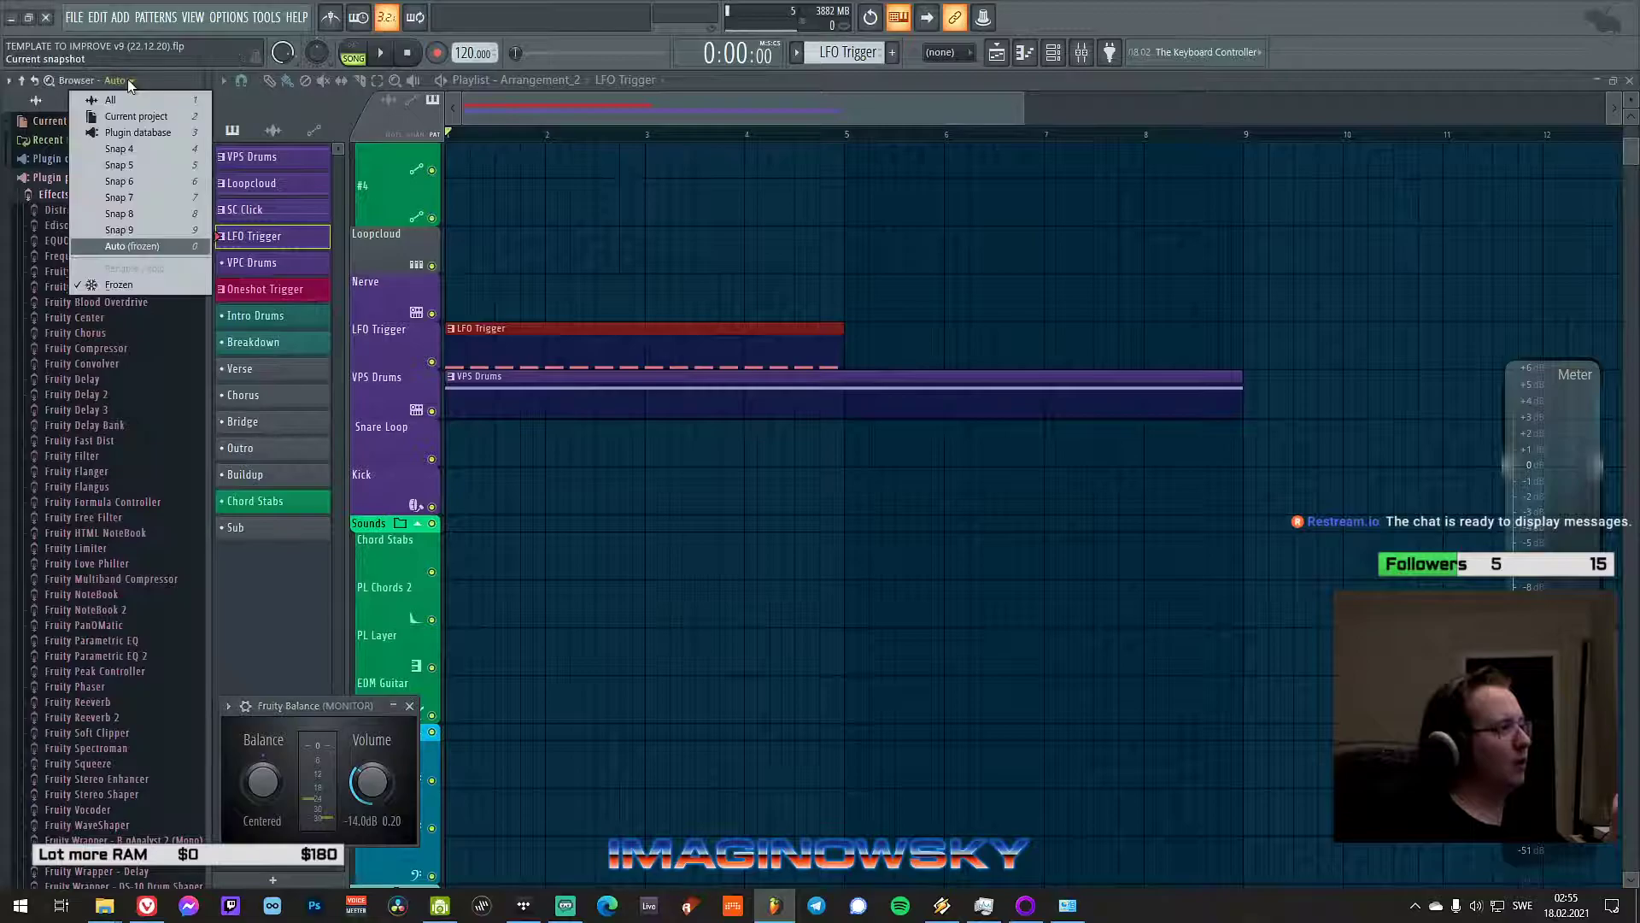
pyautogui.click(96, 80)
pyautogui.click(96, 81)
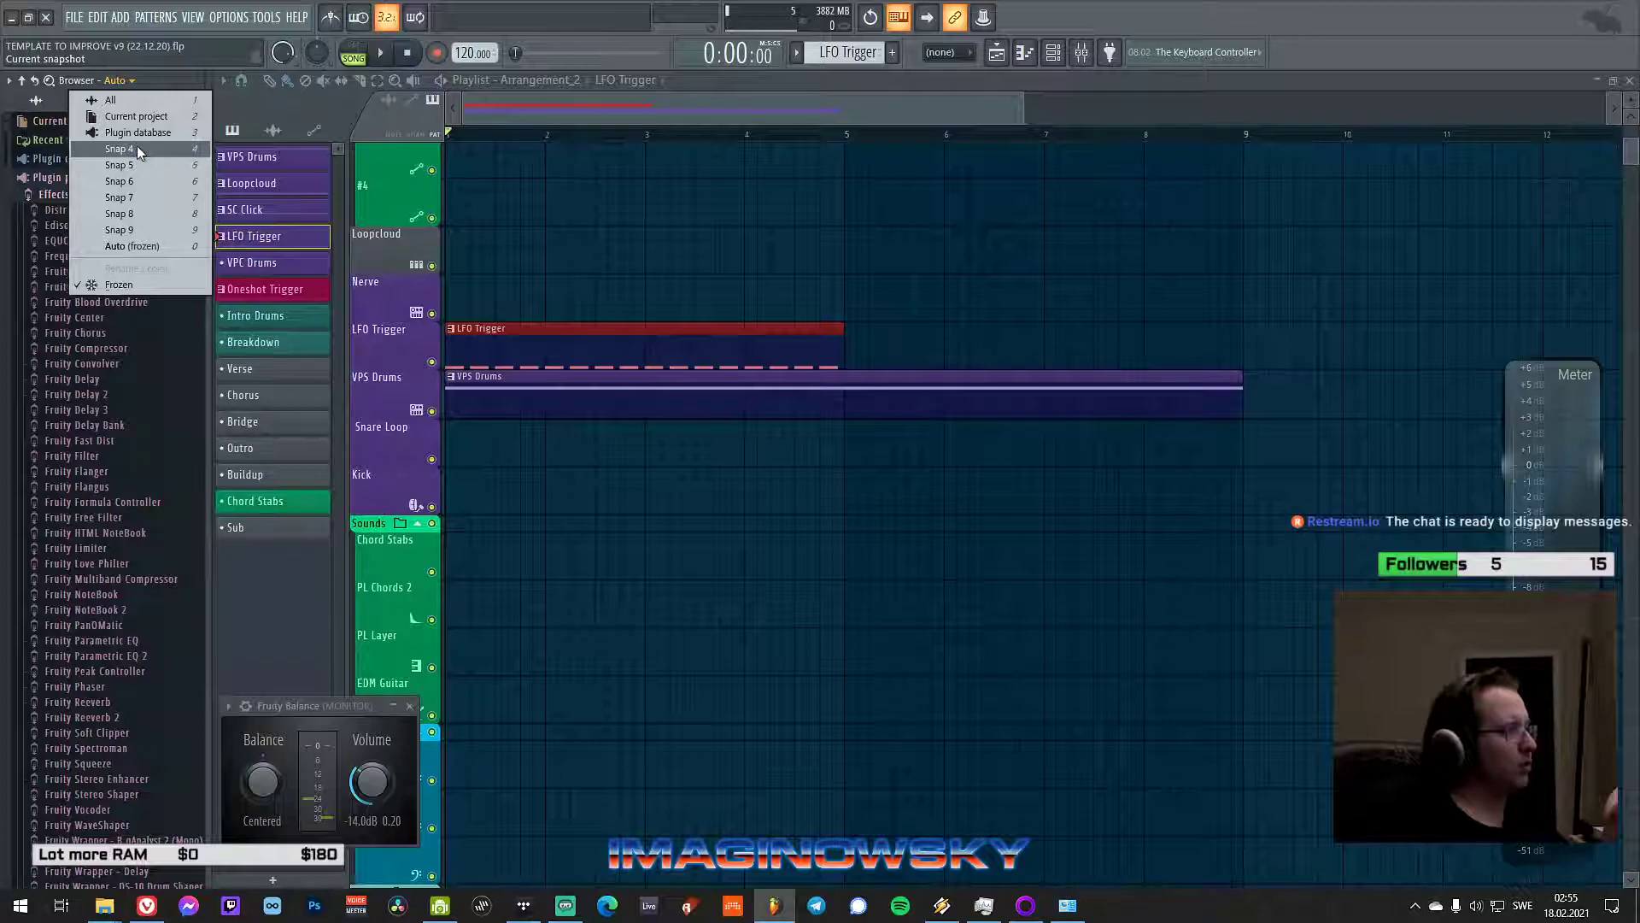
pyautogui.click(137, 149)
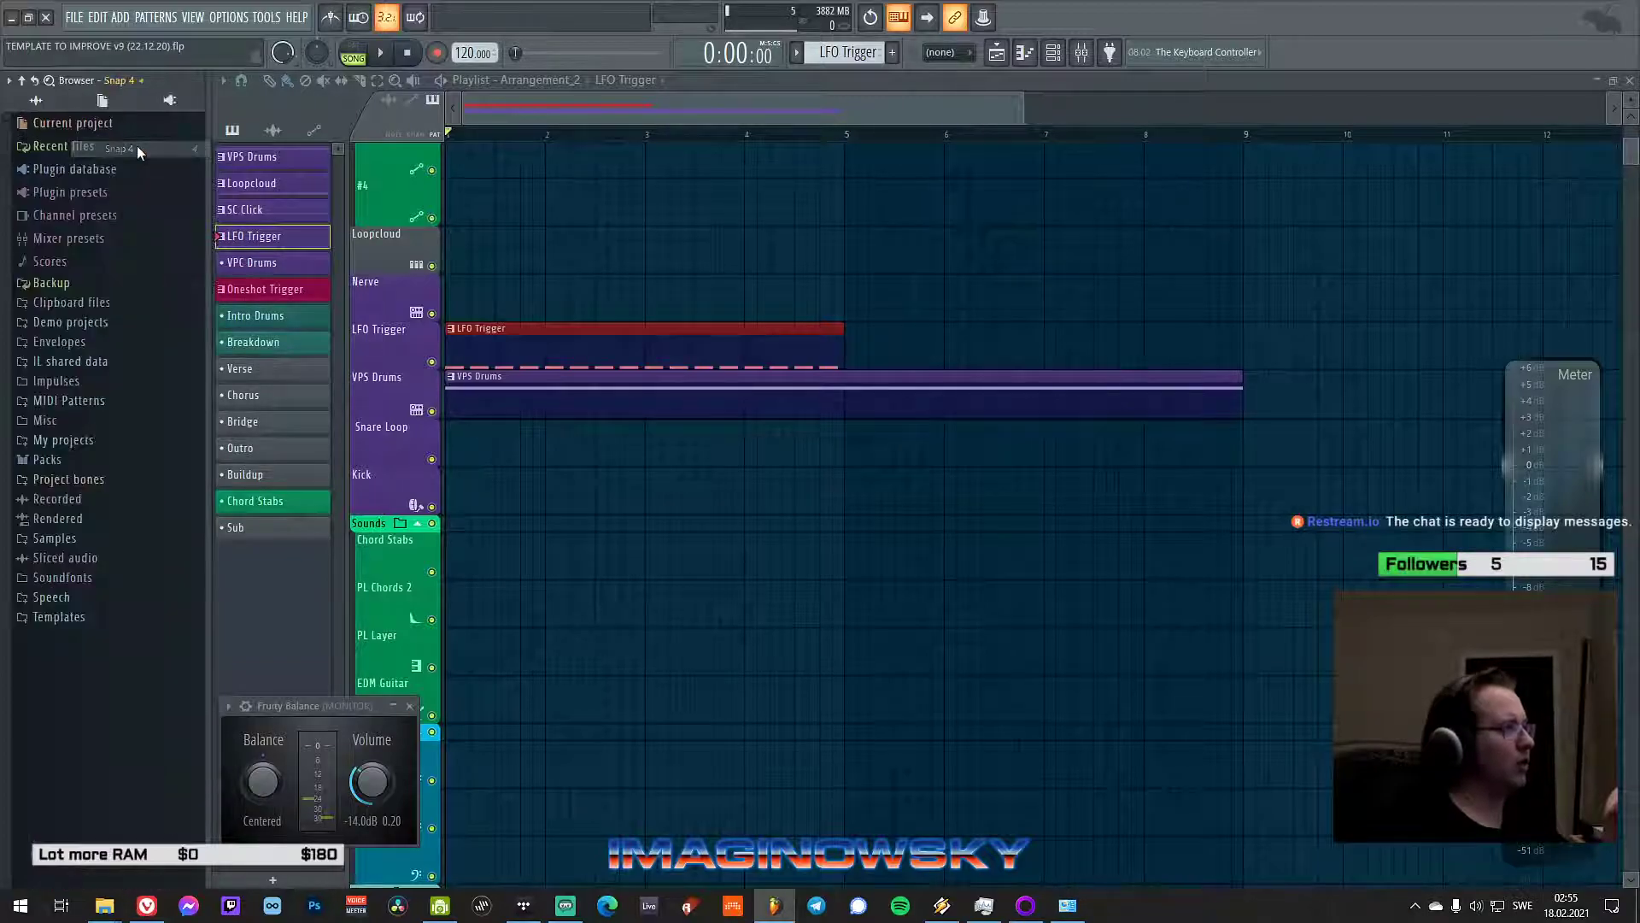
pyautogui.click(94, 80)
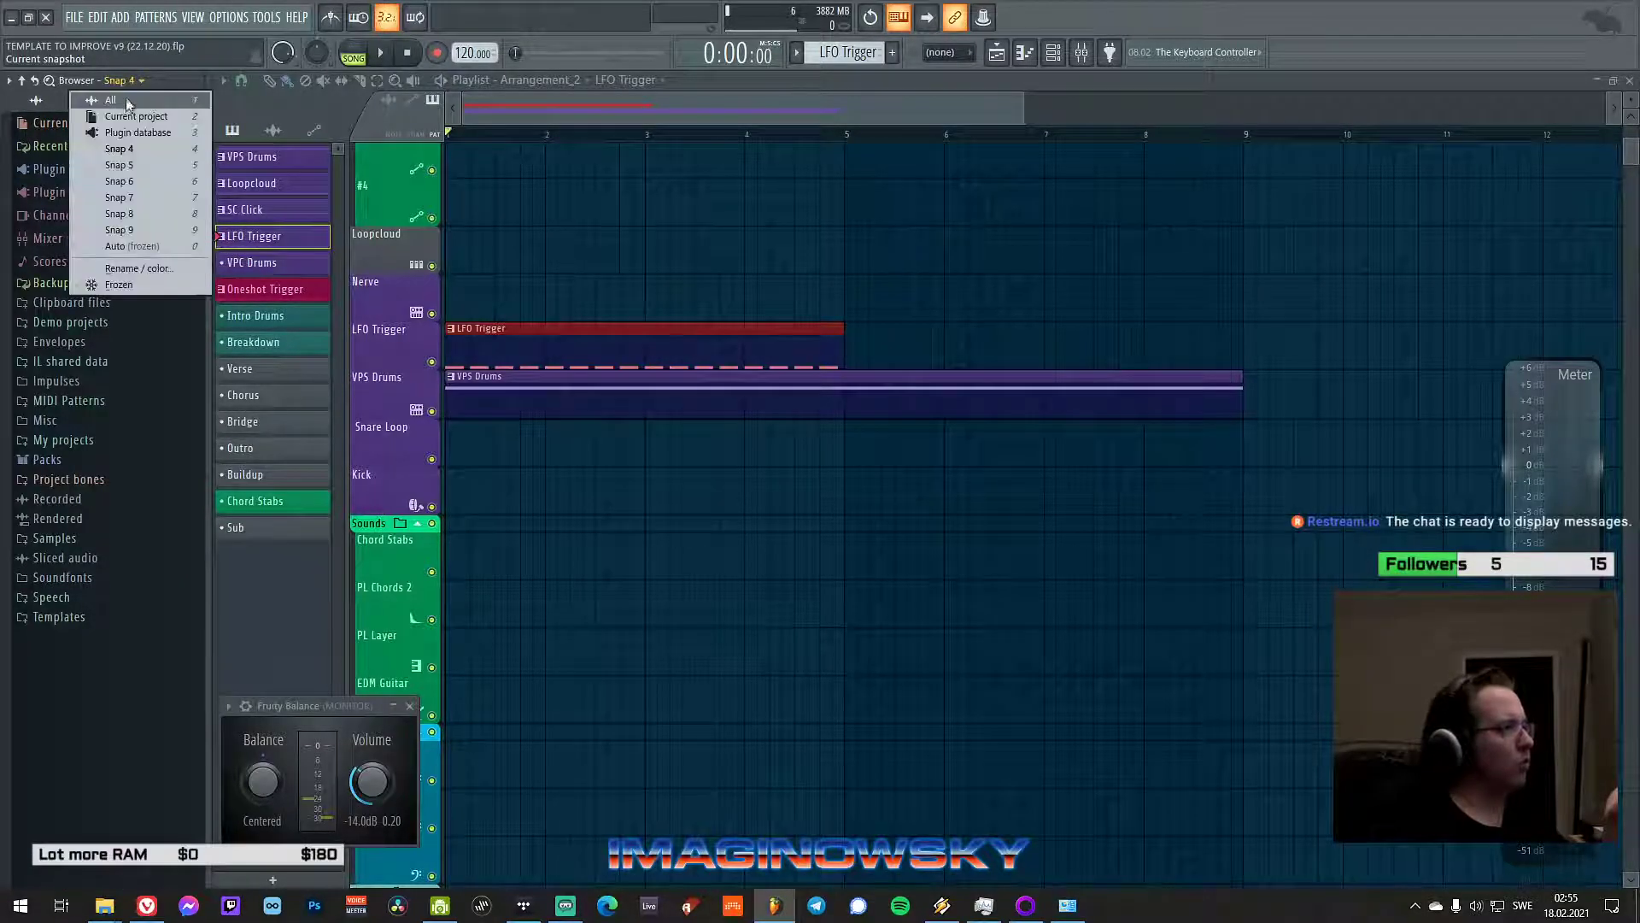
pyautogui.click(130, 163)
# - Switch the browser to the All snapshot and collapse its expanded folders
pyautogui.click(120, 80)
pyautogui.click(123, 101)
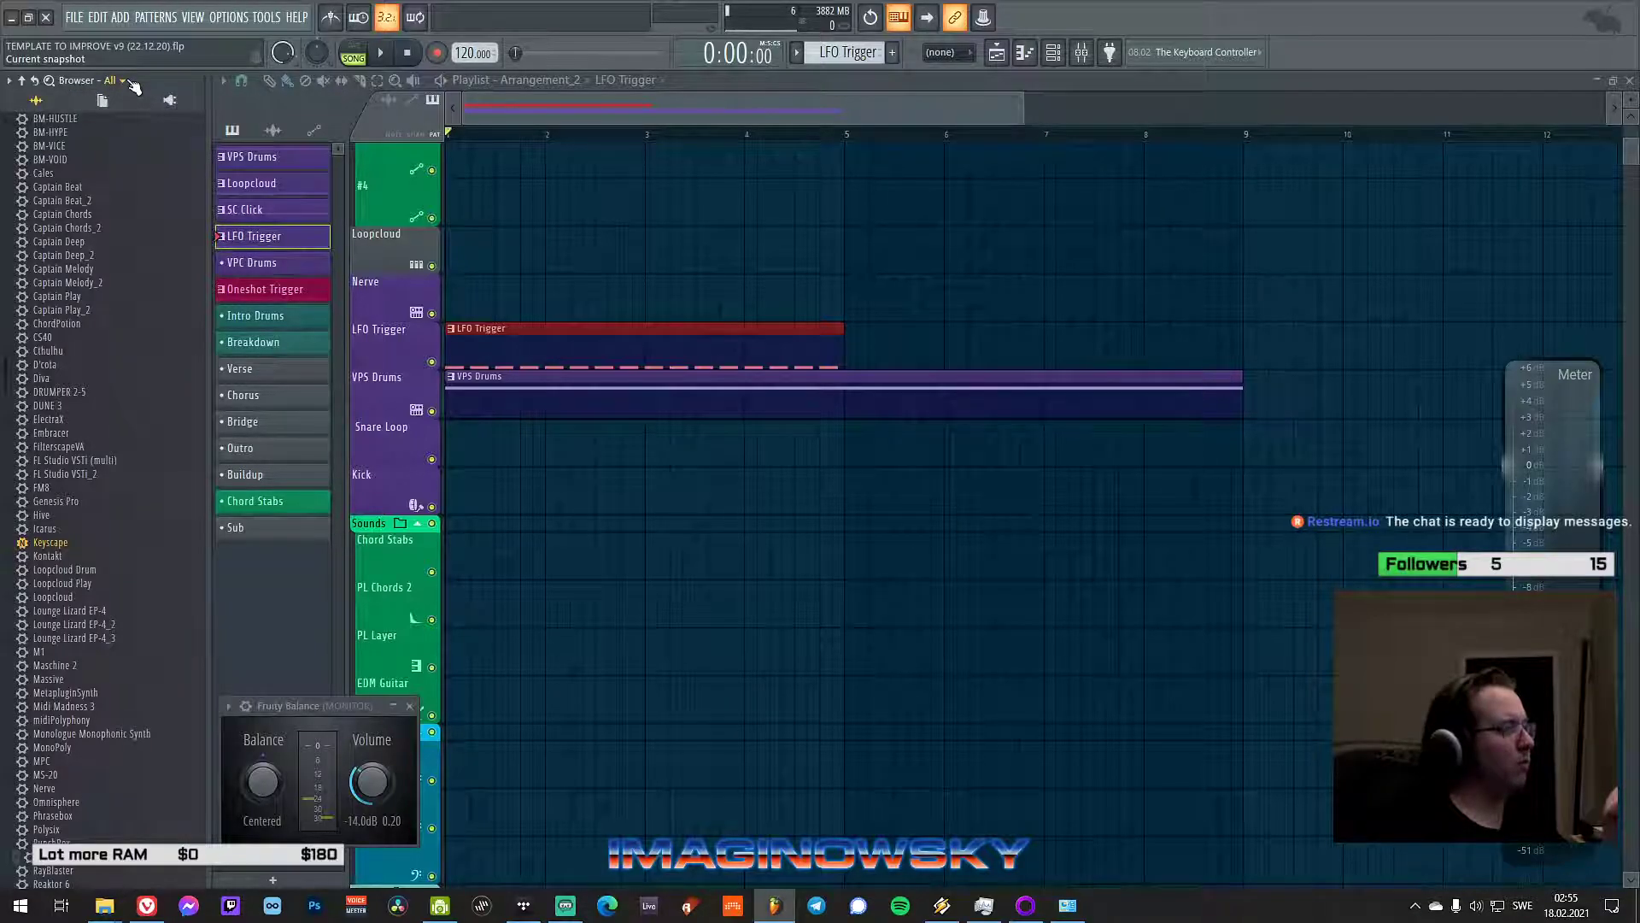
pyautogui.click(21, 80)
pyautogui.click(110, 81)
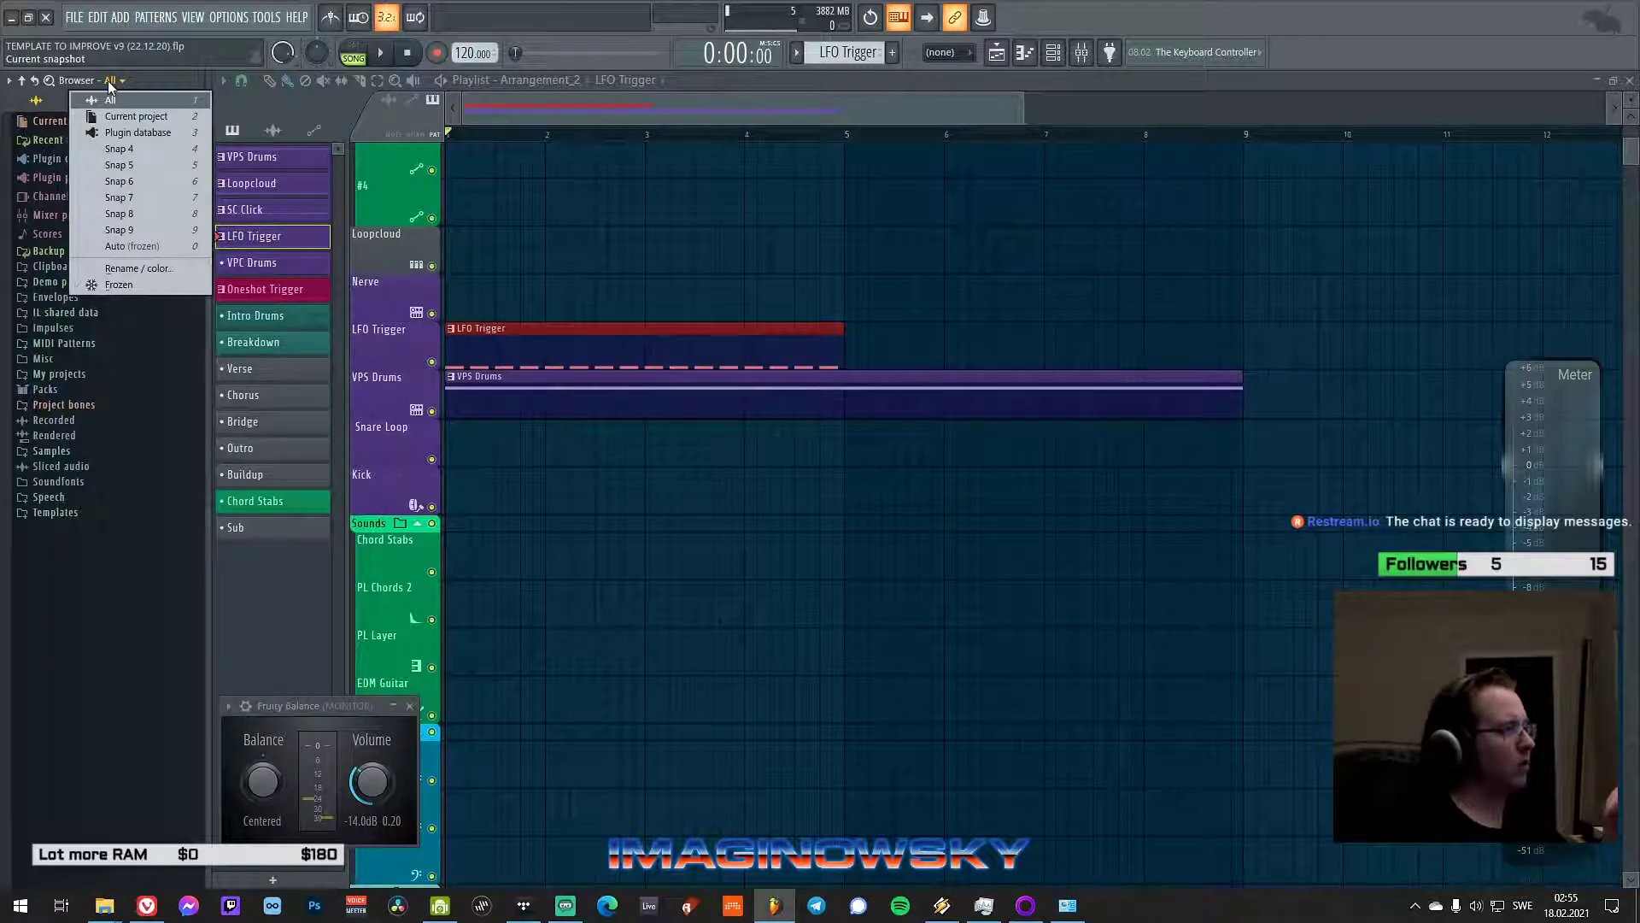
pyautogui.click(144, 78)
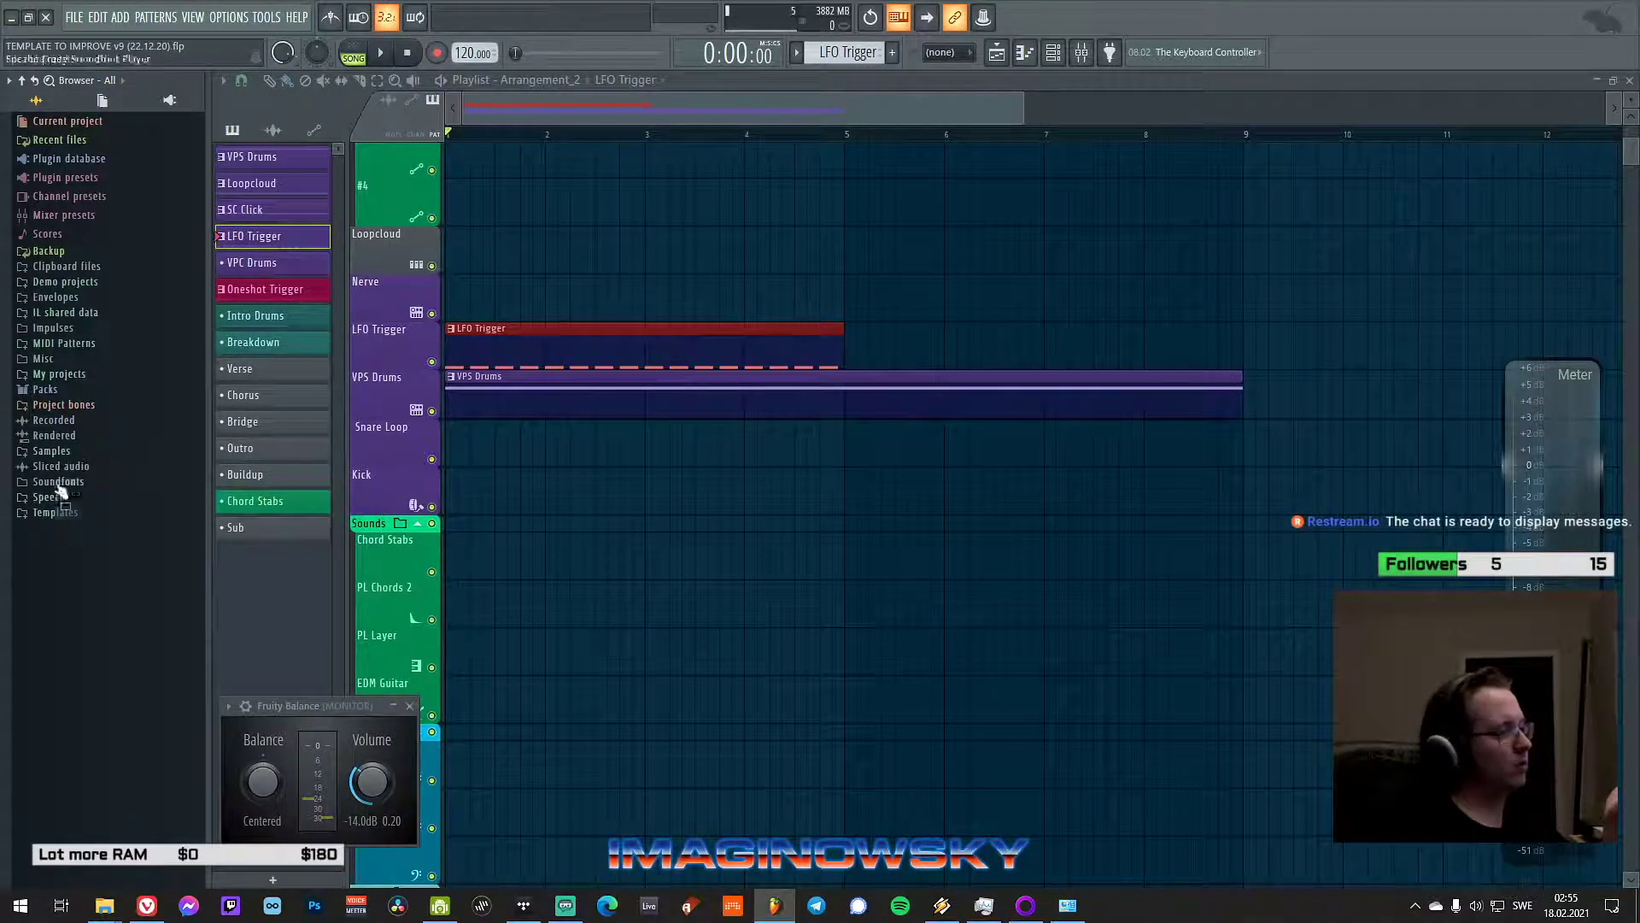
# - Expand the MIDI Patterns folder in the browser and freeze the All snapshot
pyautogui.click(65, 343)
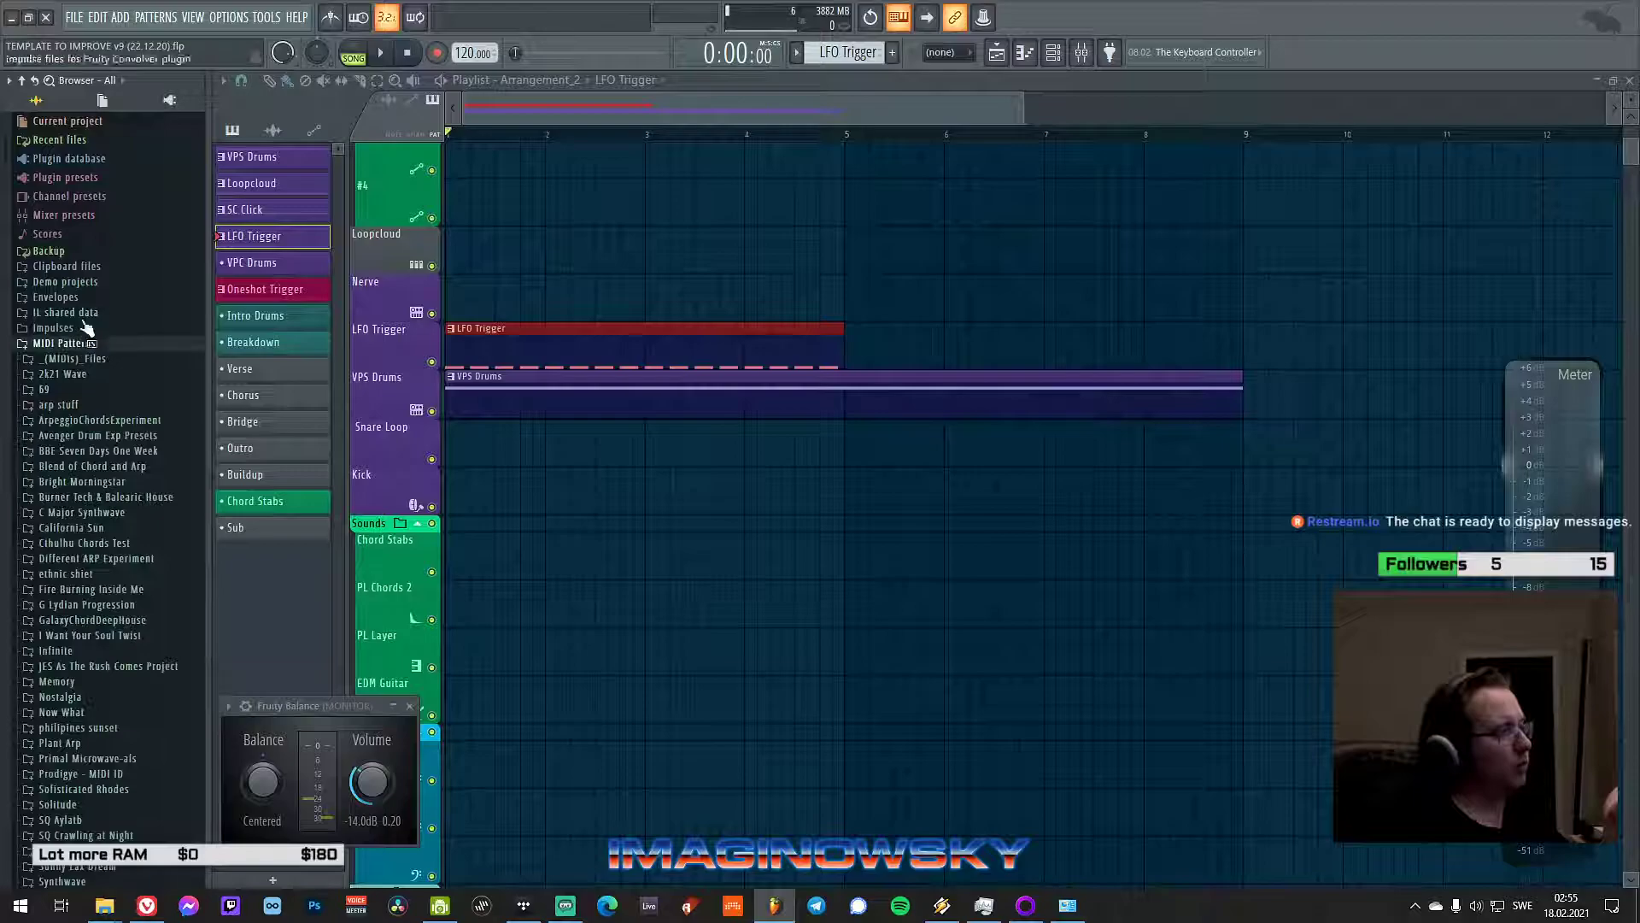
pyautogui.click(118, 82)
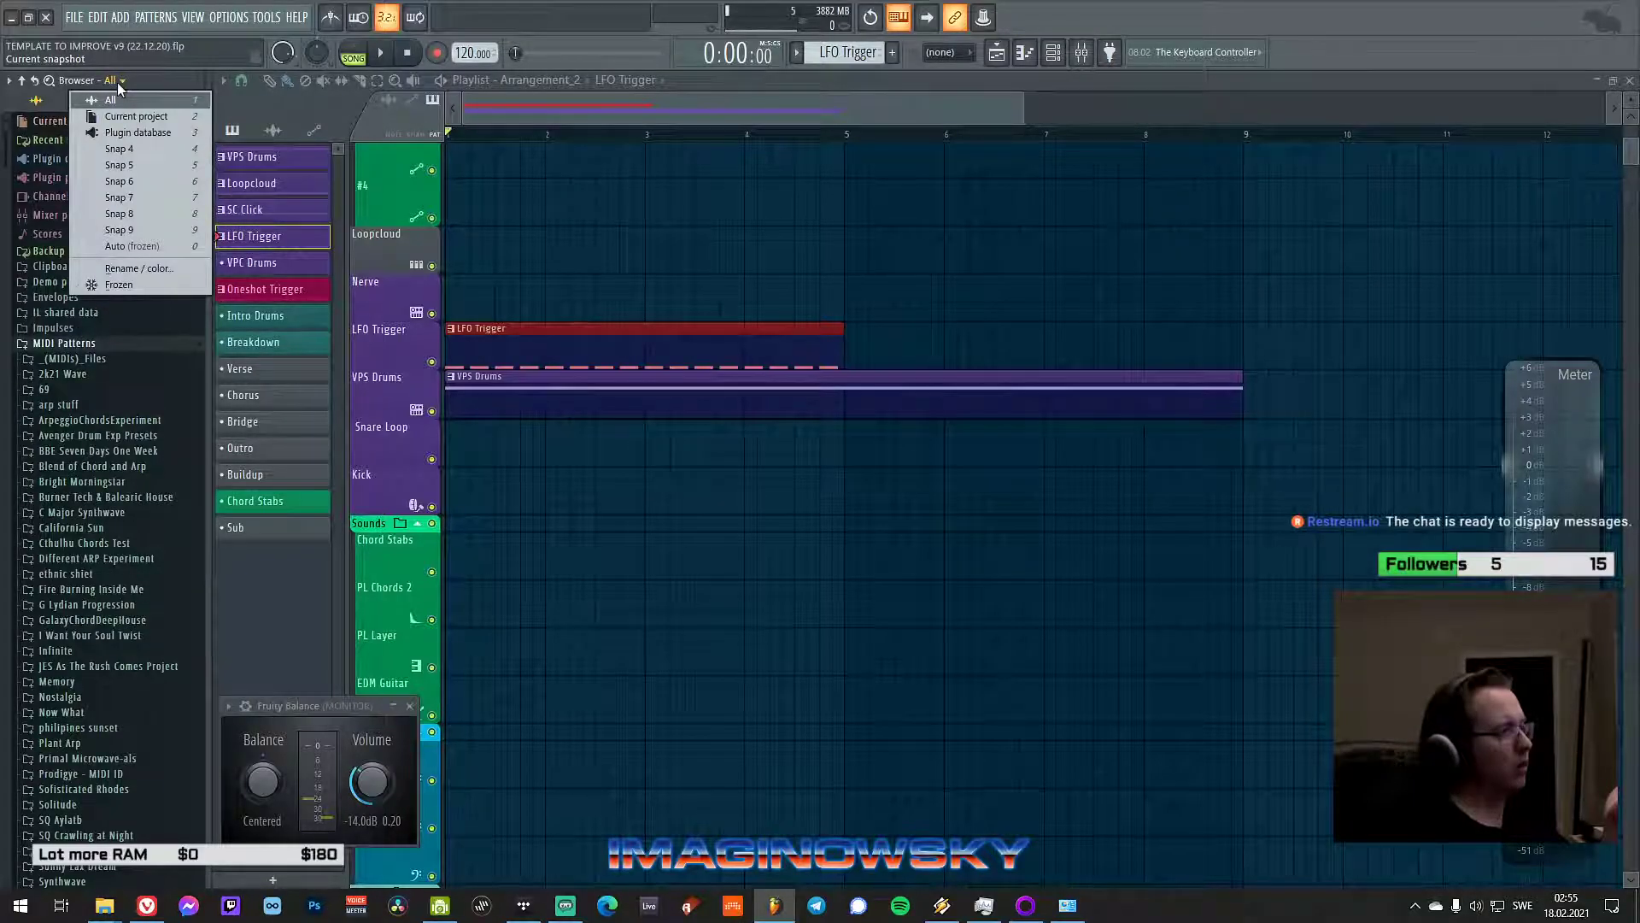
pyautogui.click(125, 285)
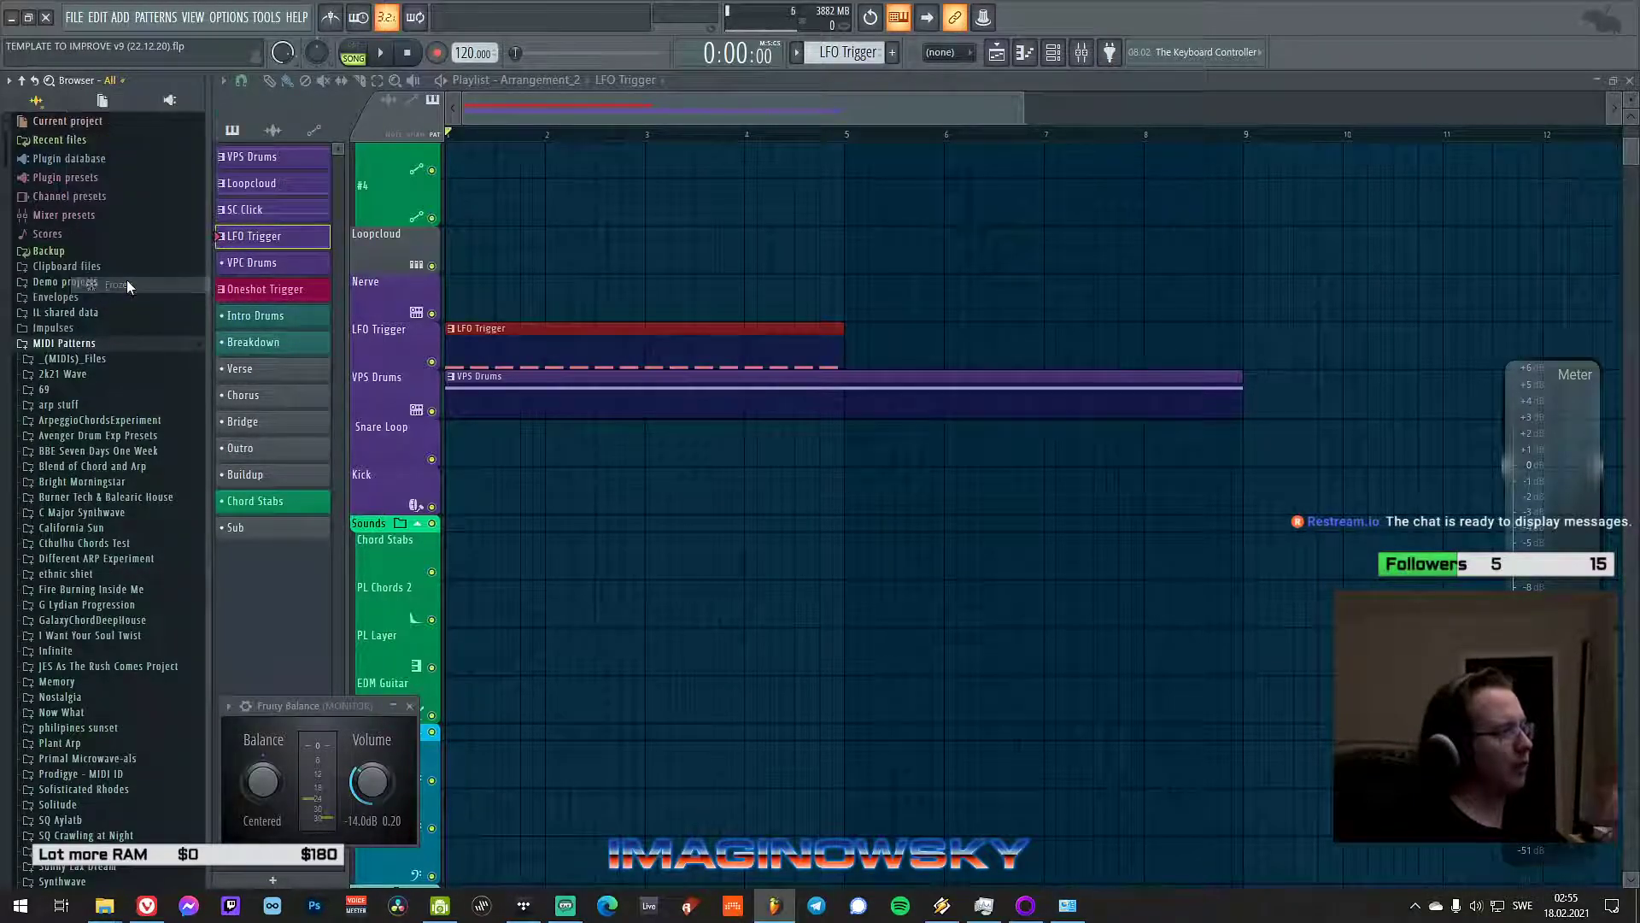
pyautogui.scroll(-5, 126, 279)
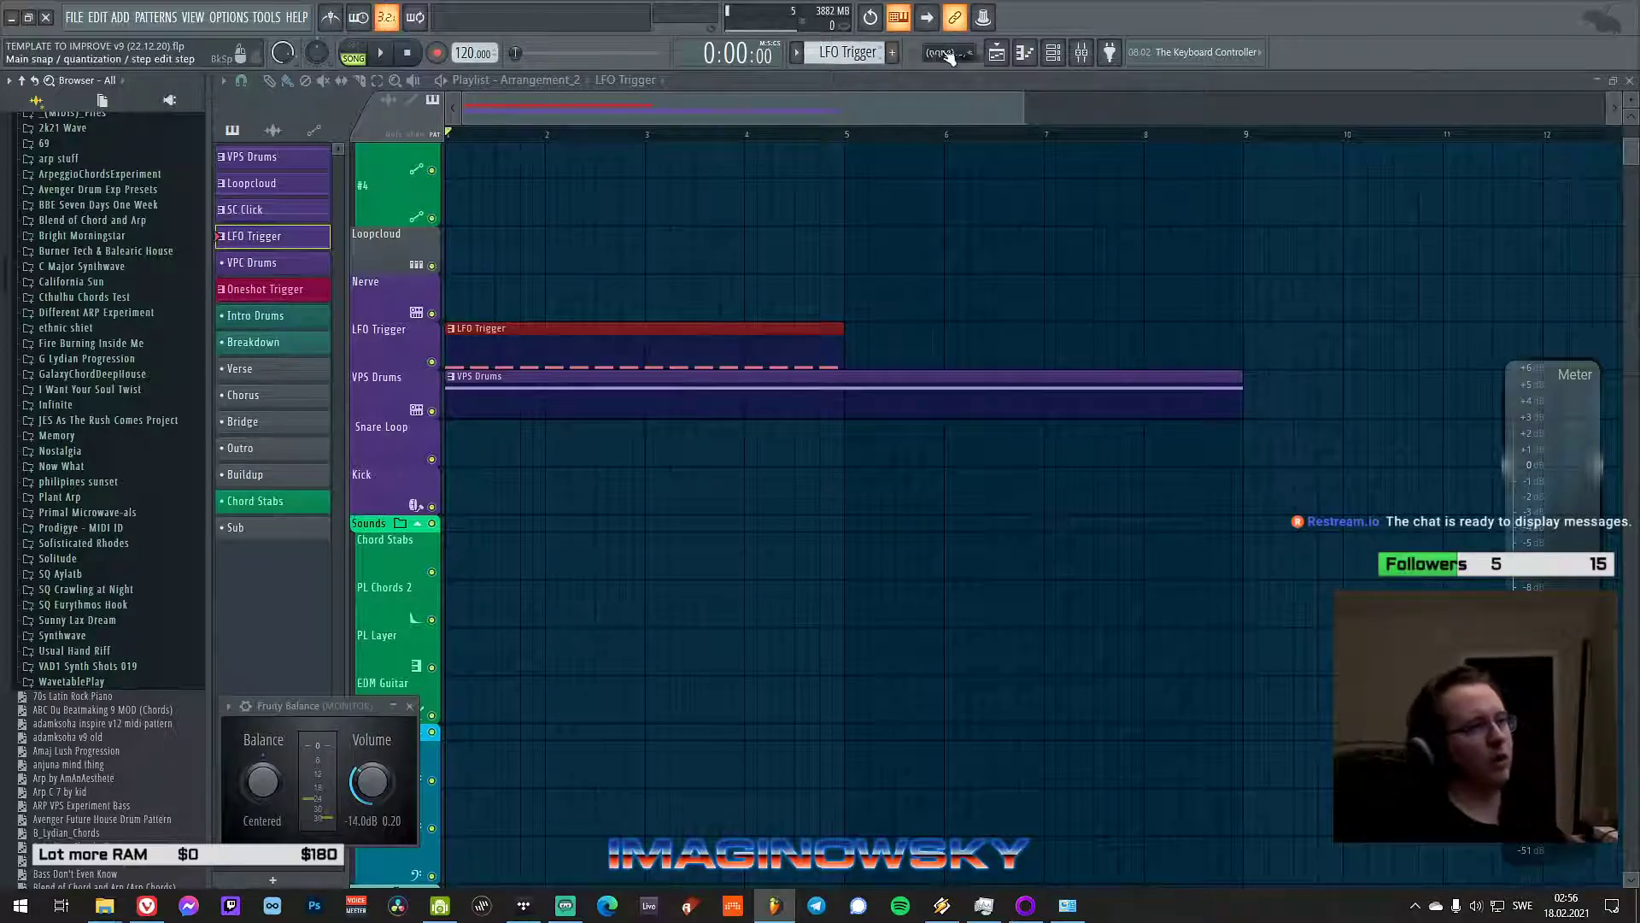
# - Open the Channel rack over the playlist and delete the ANA 2 and D'n'Bass channels
pyautogui.click(1053, 53)
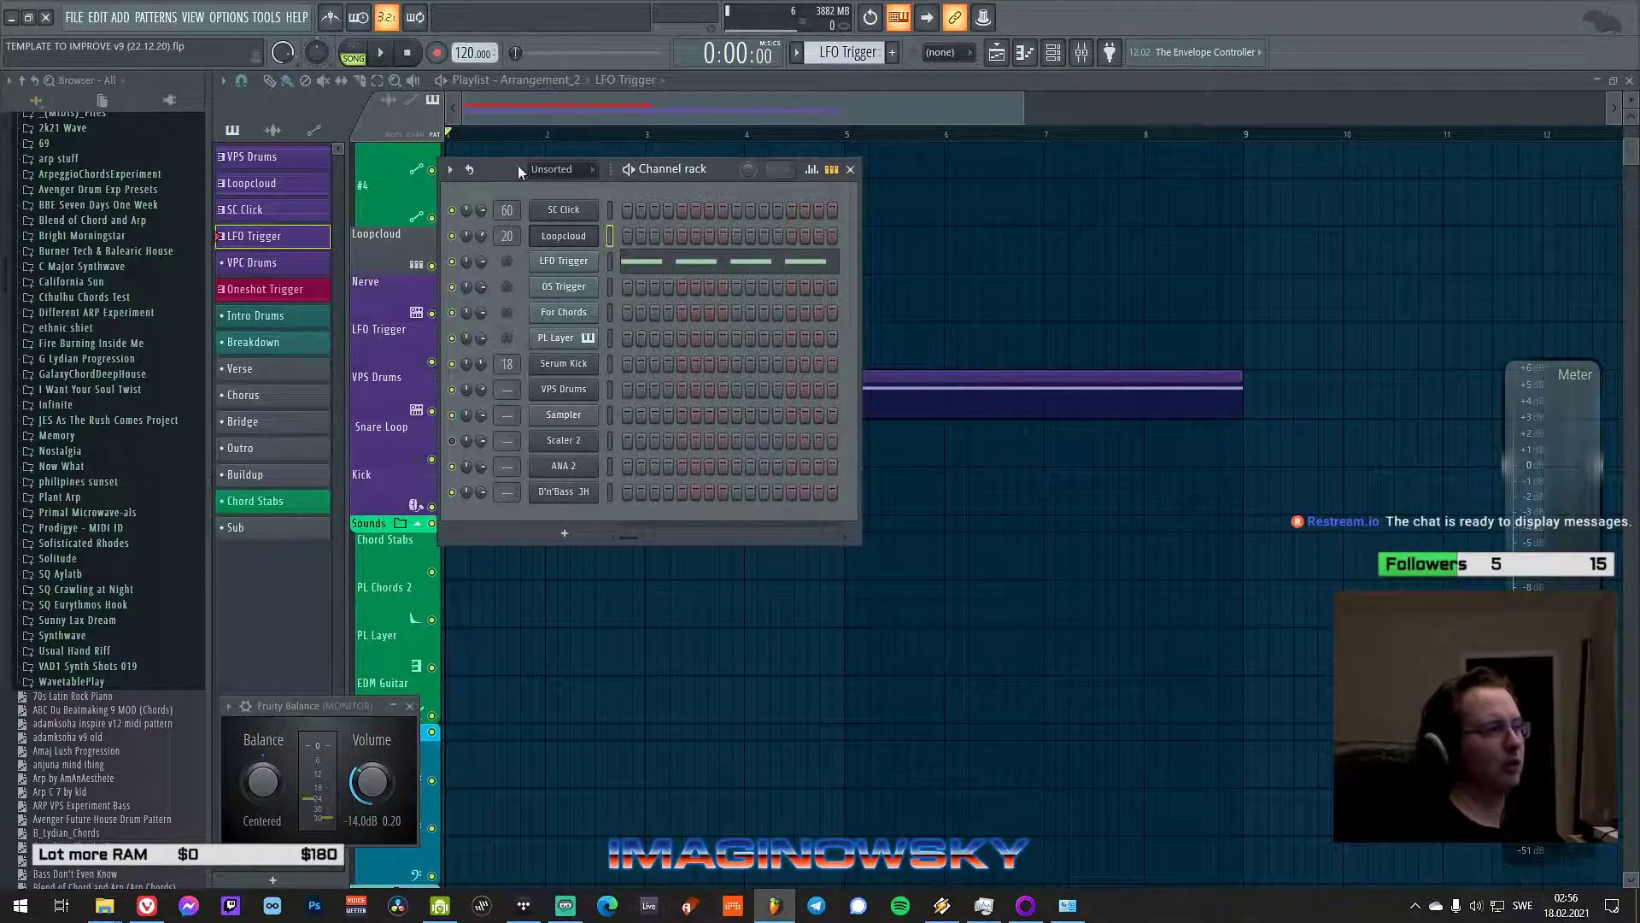
pyautogui.moveTo(518, 165); pyautogui.dragTo(797, 164)
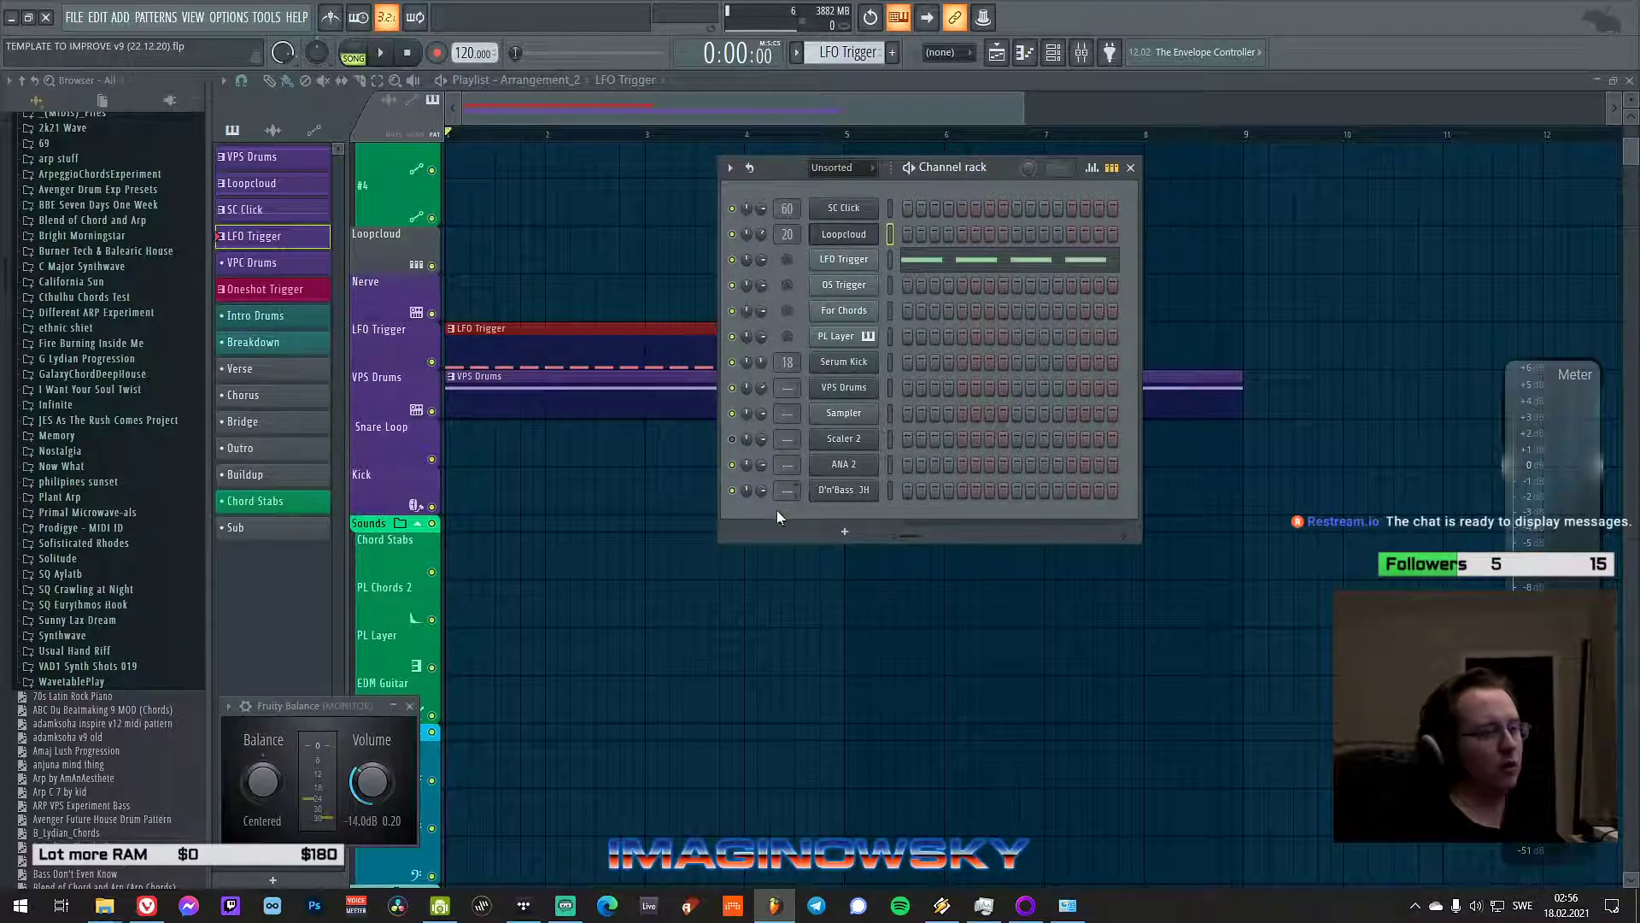
pyautogui.rightClick(868, 465)
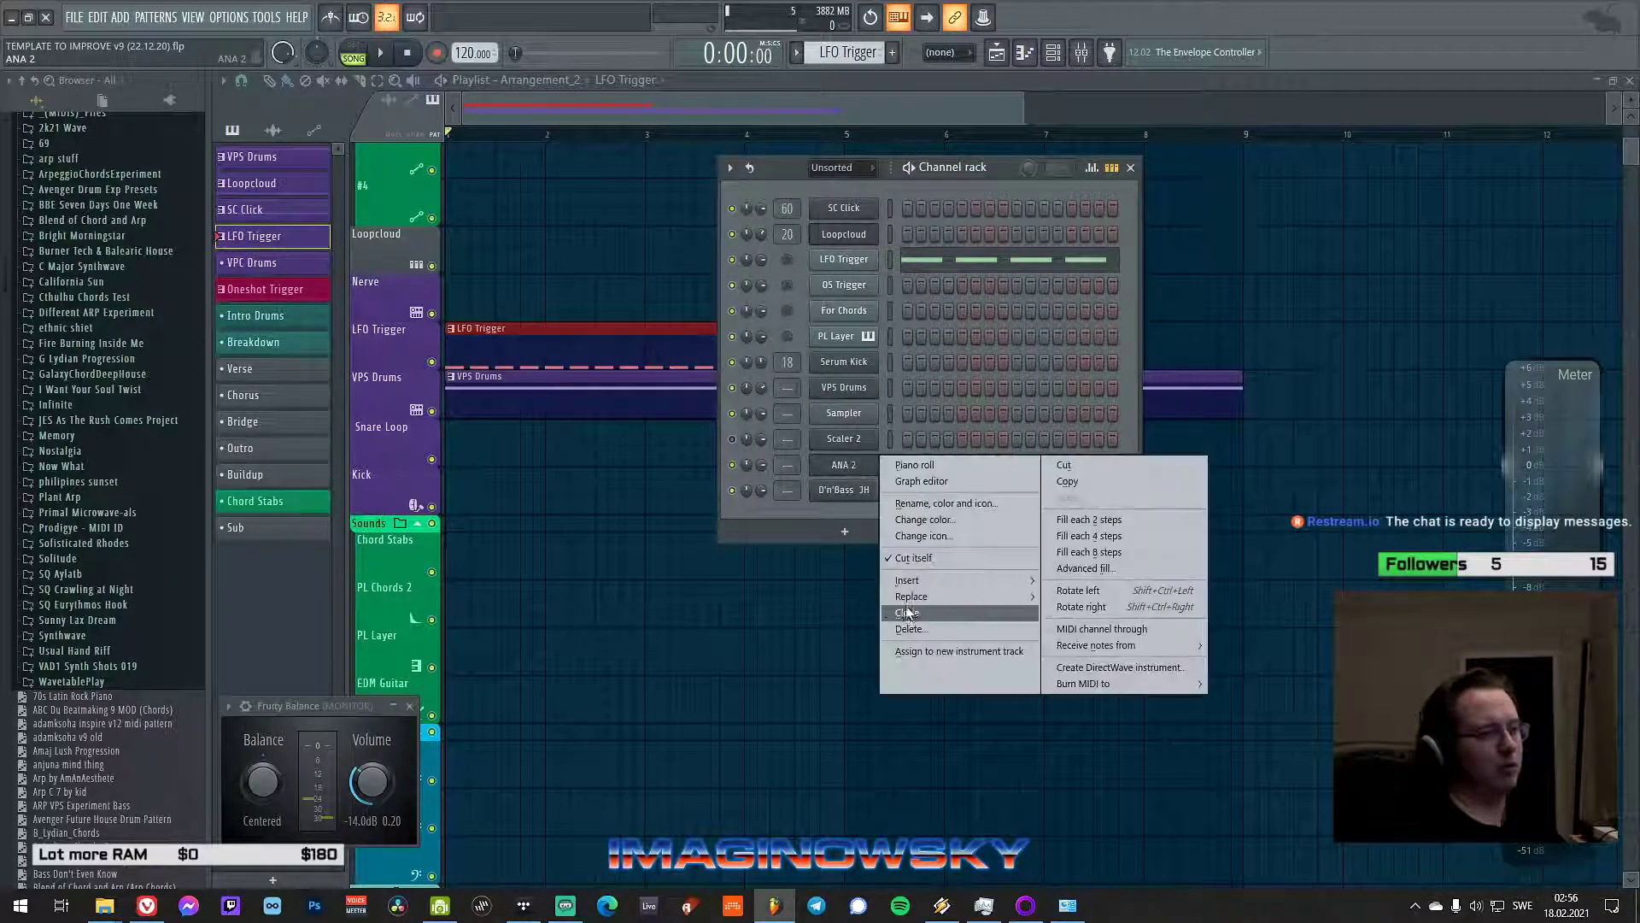
pyautogui.click(912, 629)
pyautogui.rightClick(810, 459)
pyautogui.click(914, 629)
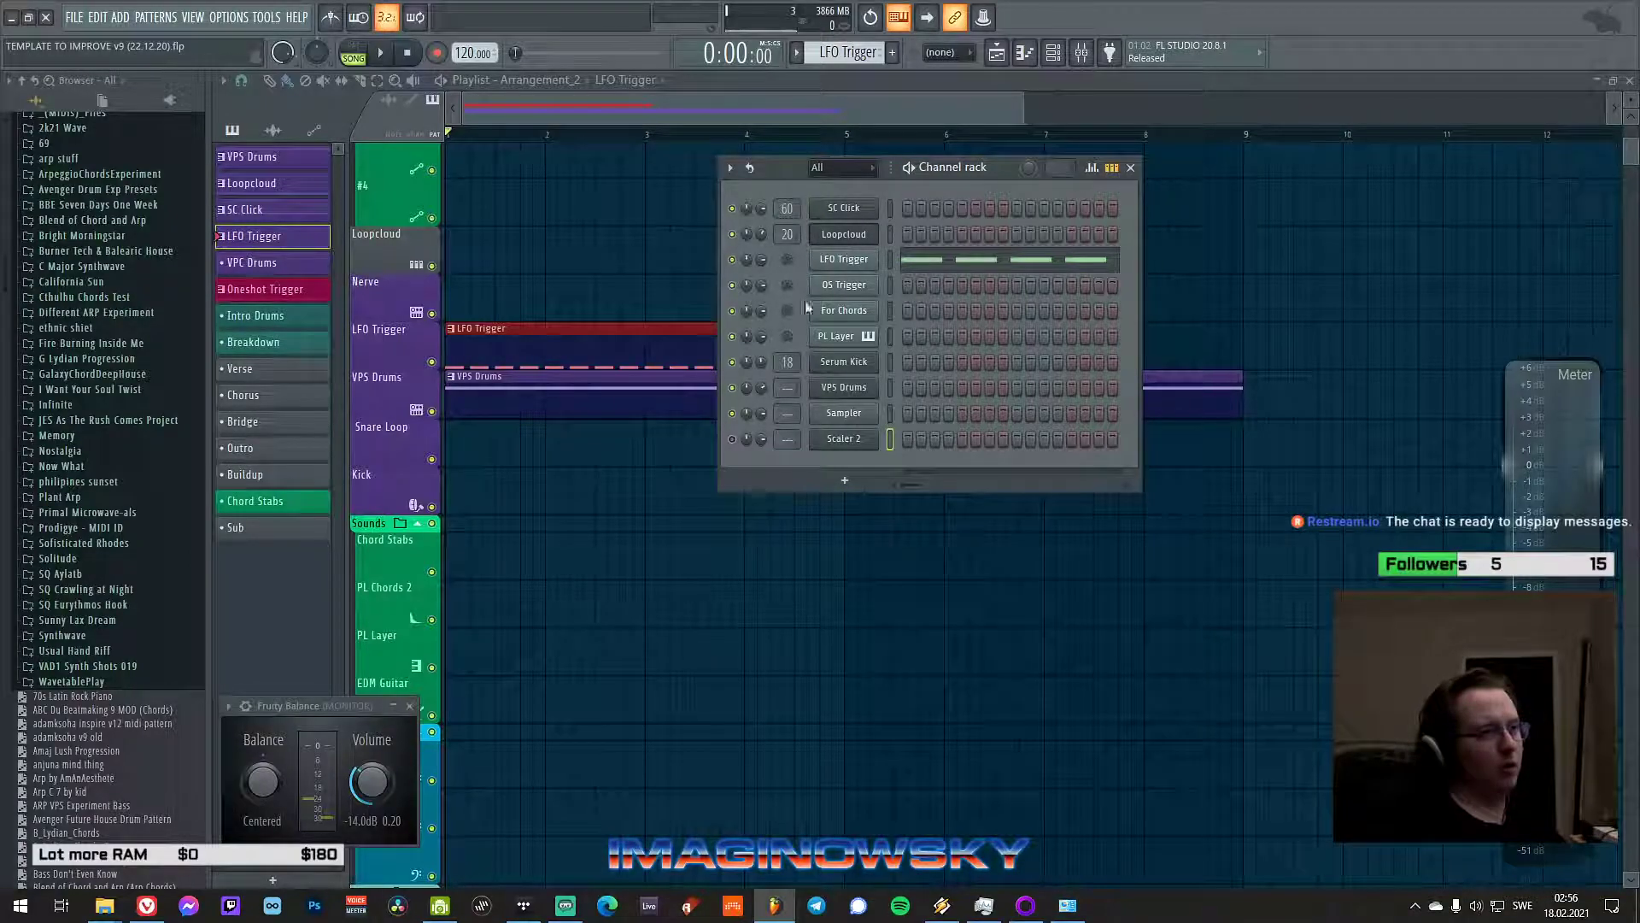
# - Add a DUNE 3 instrument channel by searching the full generator plugin list for "dune"
pyautogui.click(844, 481)
pyautogui.click(852, 502)
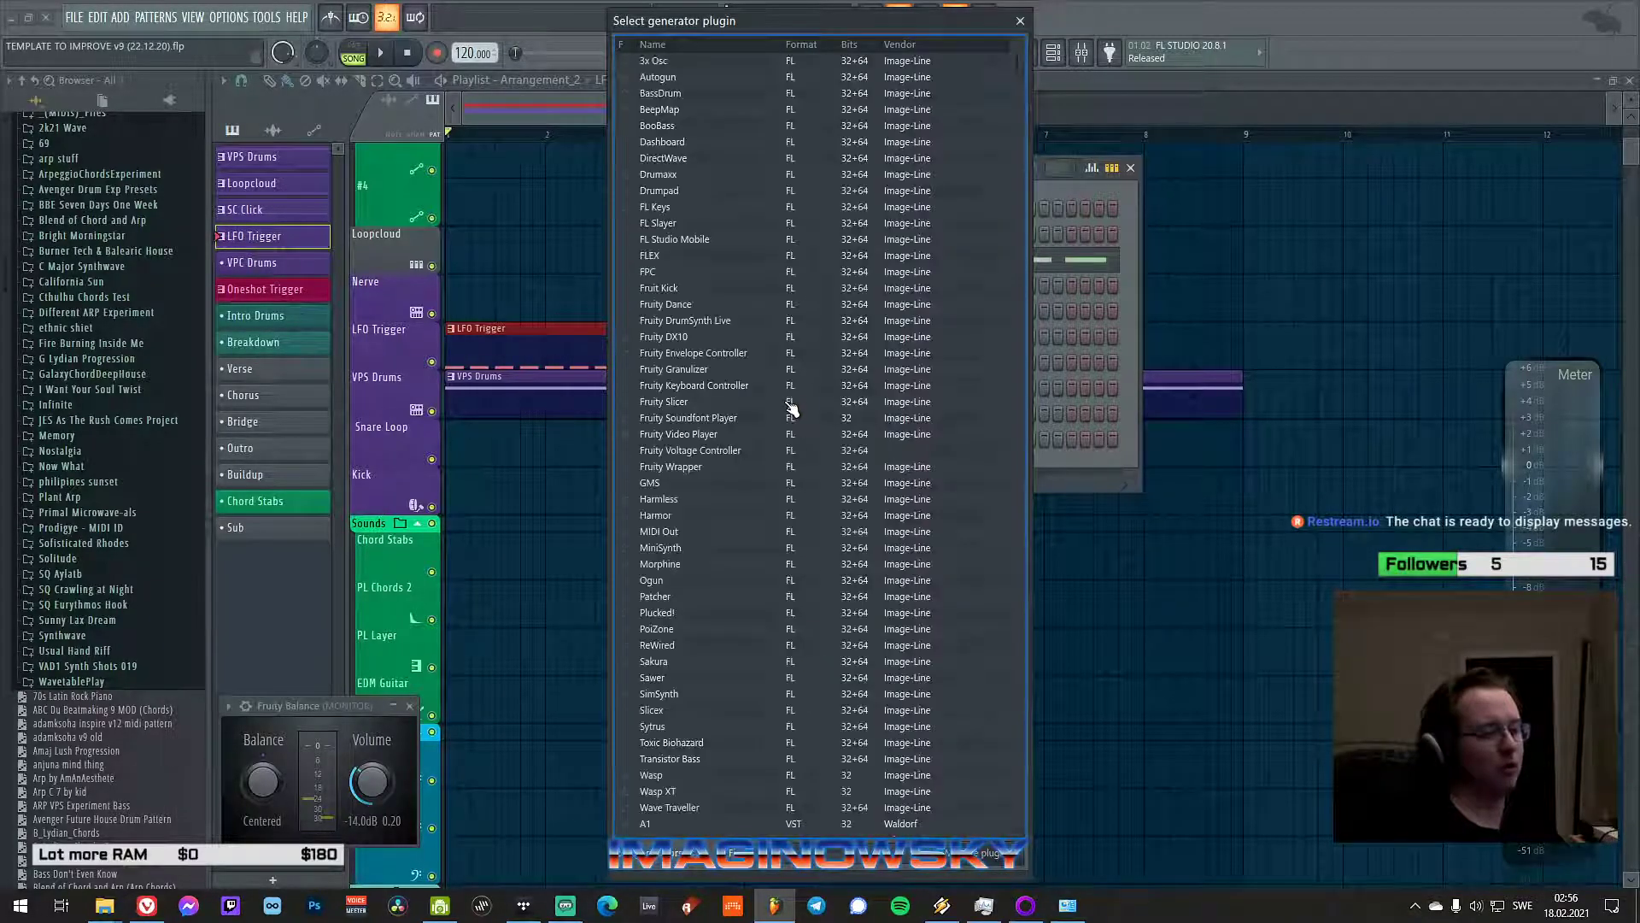
pyautogui.write('dune')
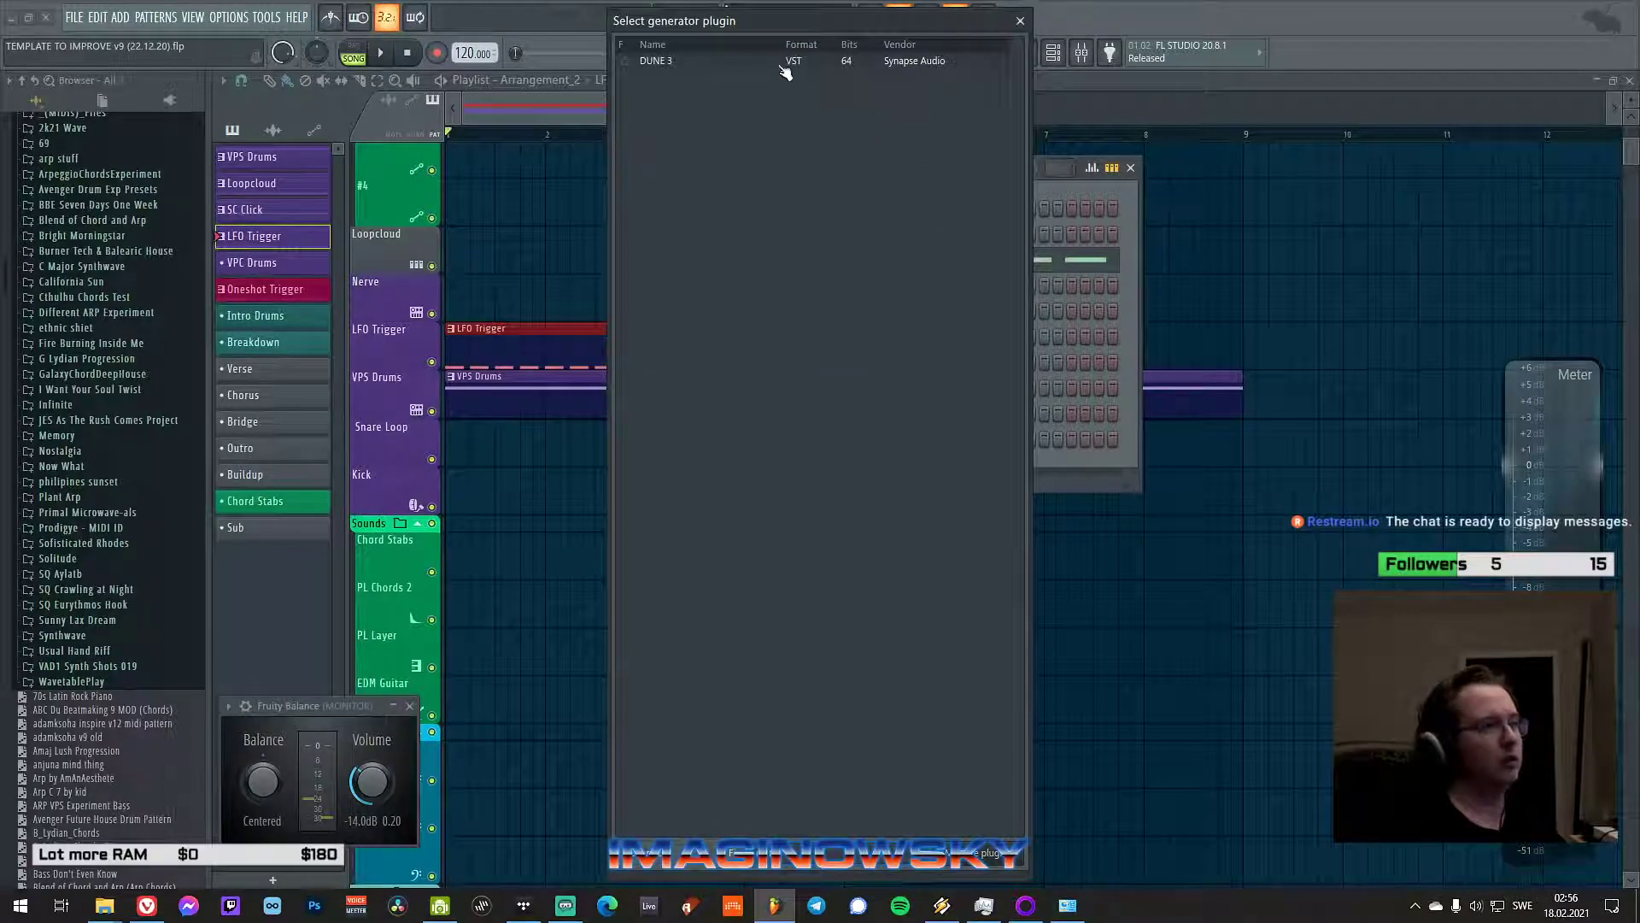
pyautogui.press('Return')
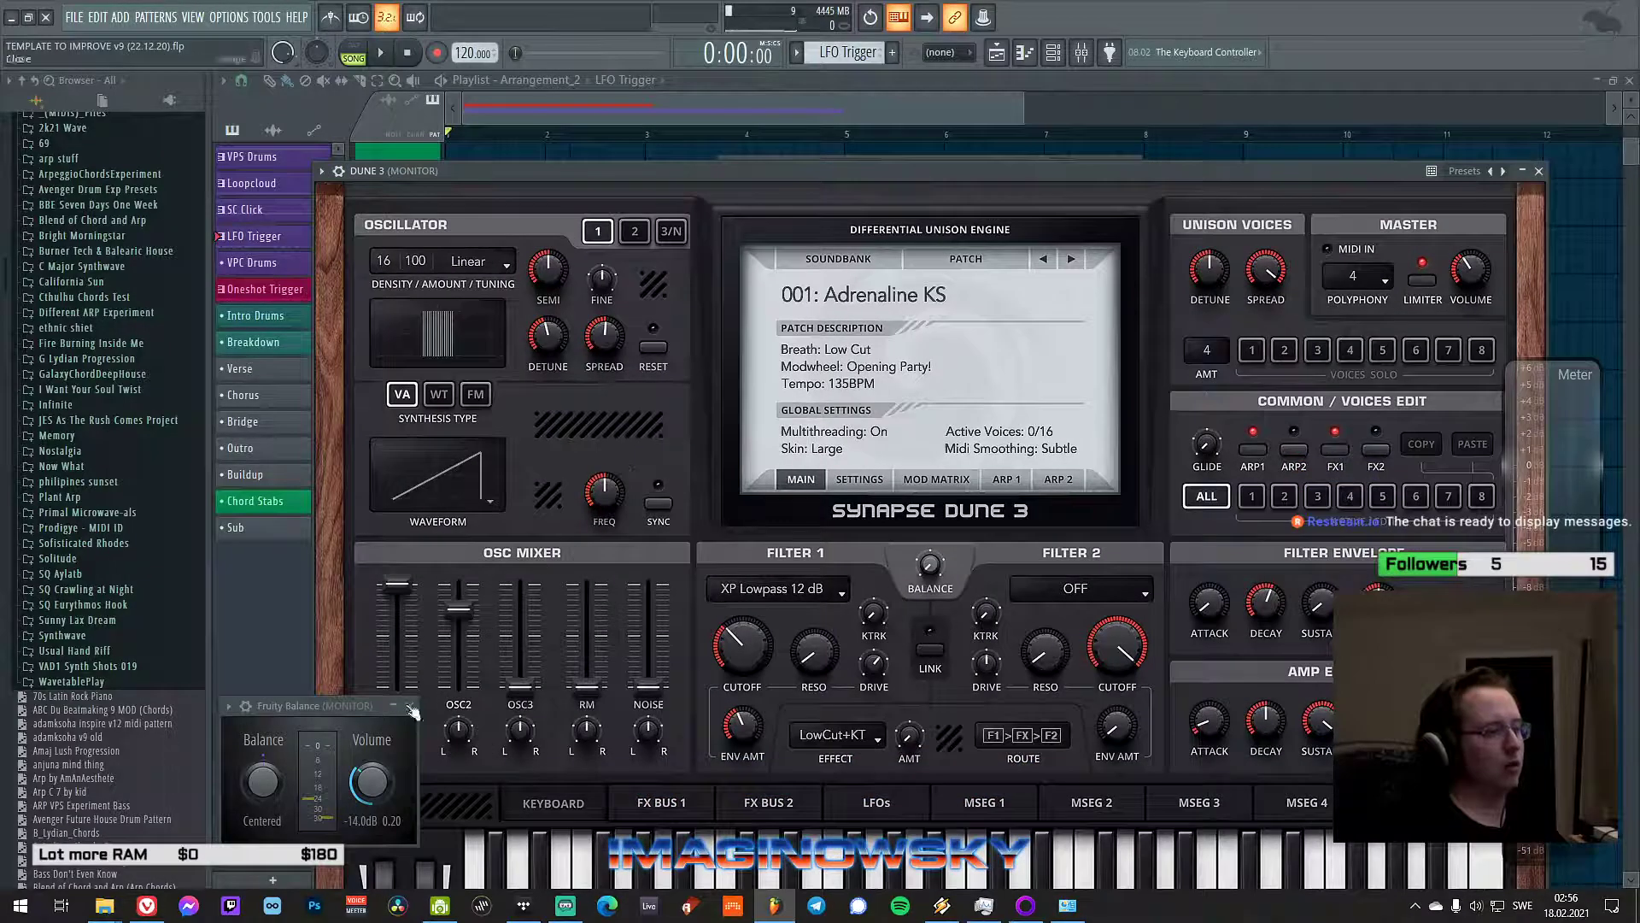
# - Show the mixer and Channel rack, move the DUNE 3 window aside and route its channel to mixer track 33 (Arp)
pyautogui.press('F9')
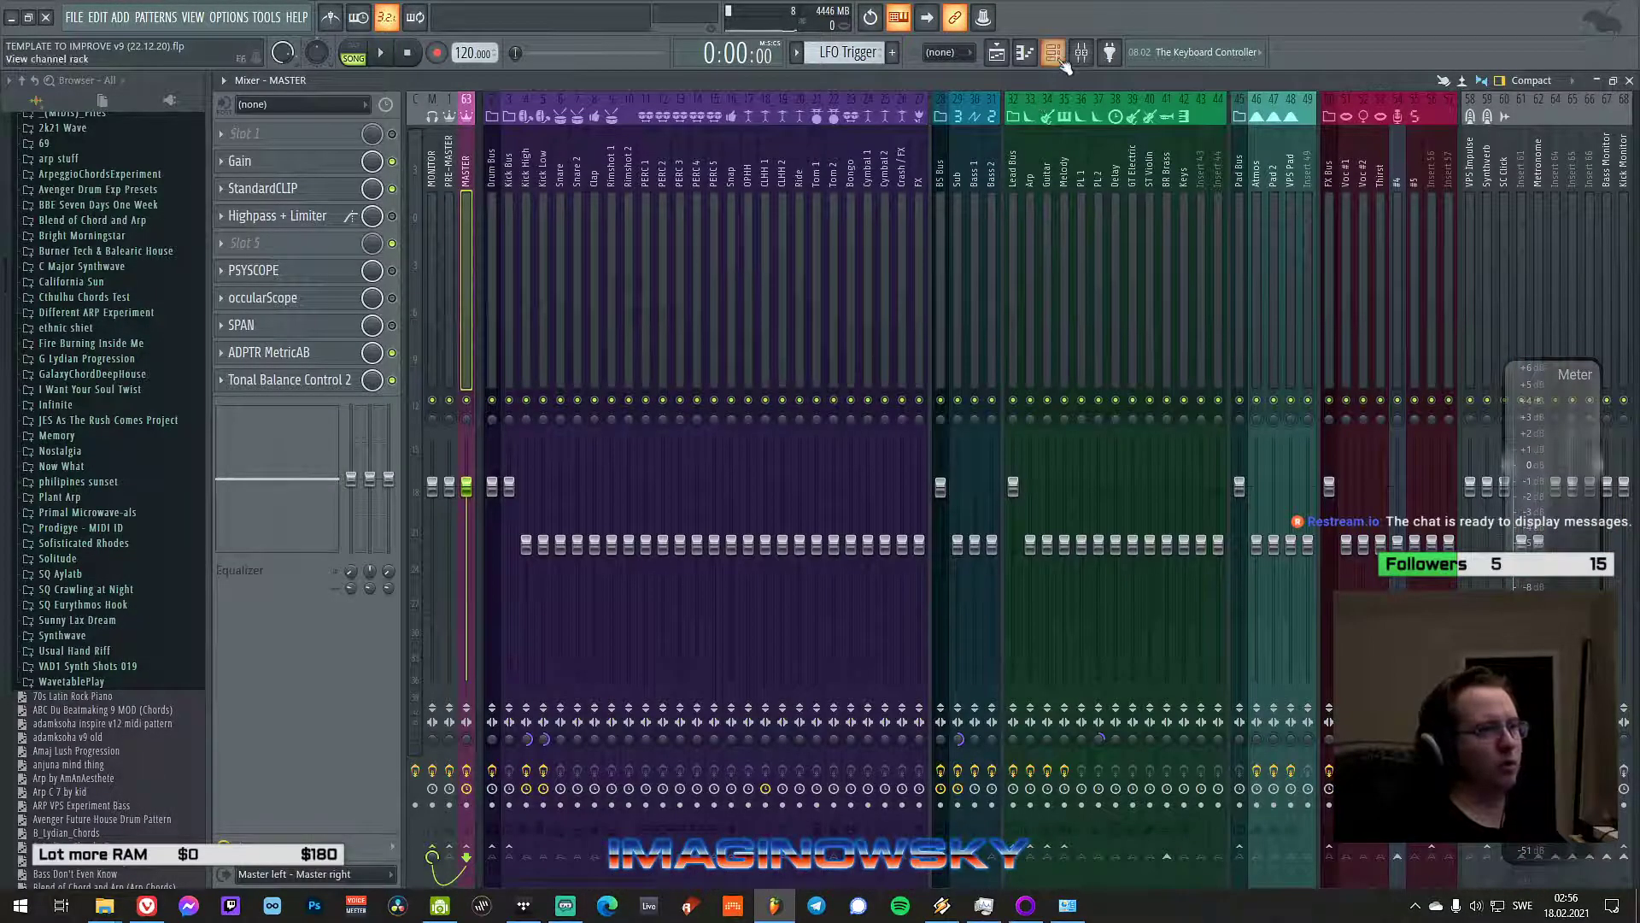
pyautogui.click(1057, 58)
pyautogui.click(846, 466)
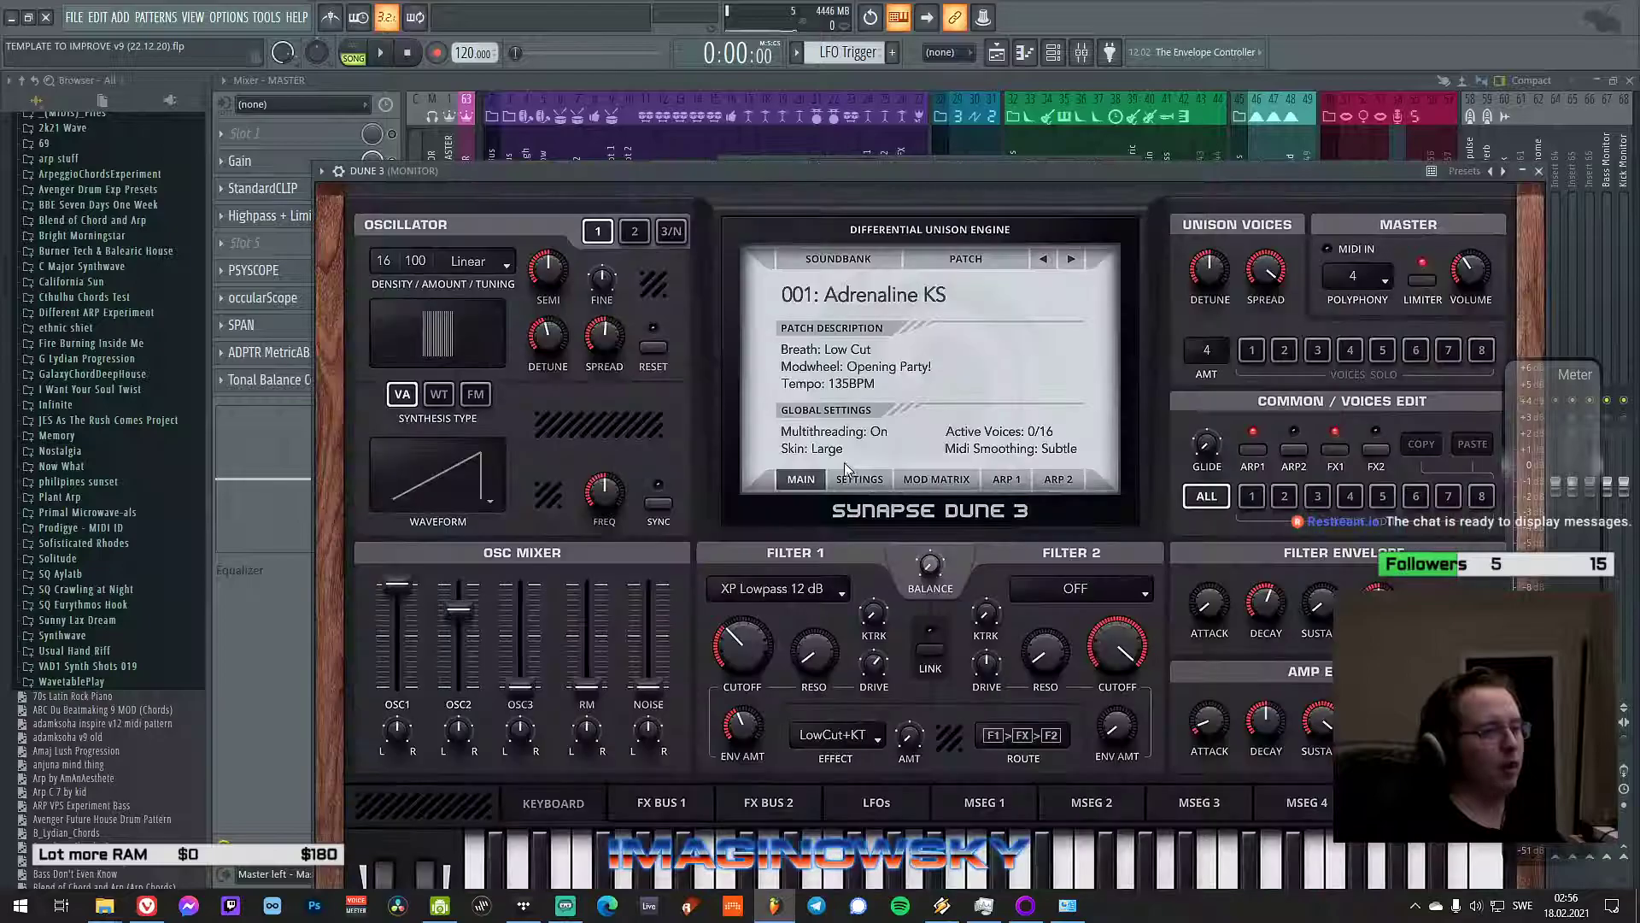
pyautogui.moveTo(767, 178); pyautogui.dragTo(892, 647)
pyautogui.moveTo(799, 177); pyautogui.dragTo(849, 247)
pyautogui.moveTo(838, 532); pyautogui.dragTo(839, 444)
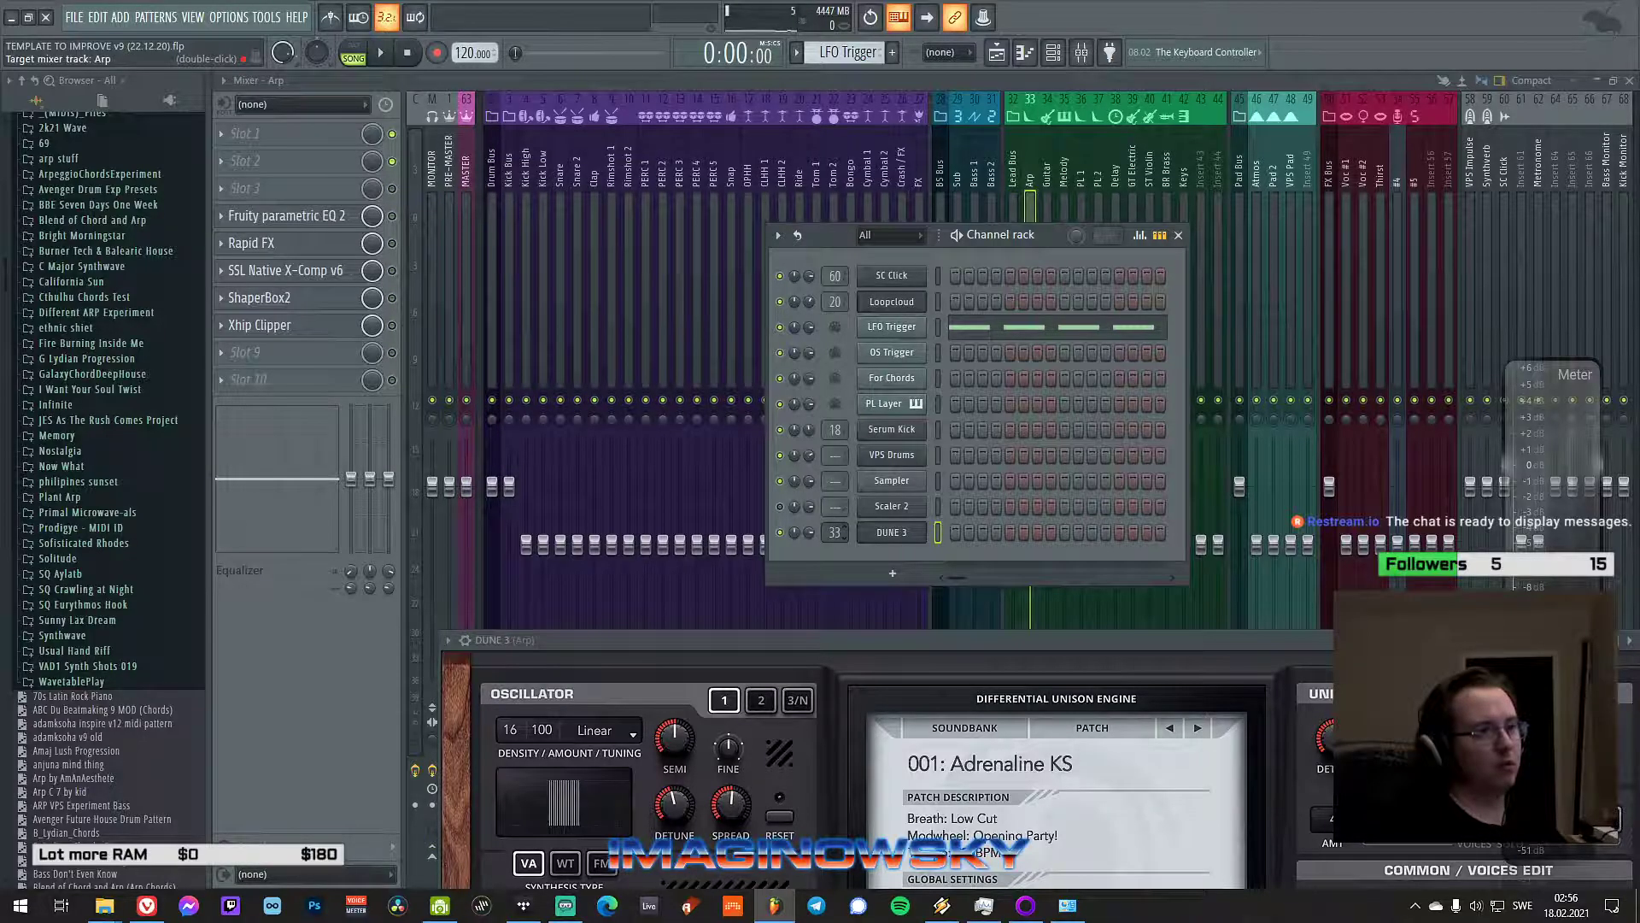
# - Move the Channel rack up beside the mixer's effect slots and raise the DUNE 3 window to show its patch display
pyautogui.moveTo(846, 235); pyautogui.dragTo(709, 215)
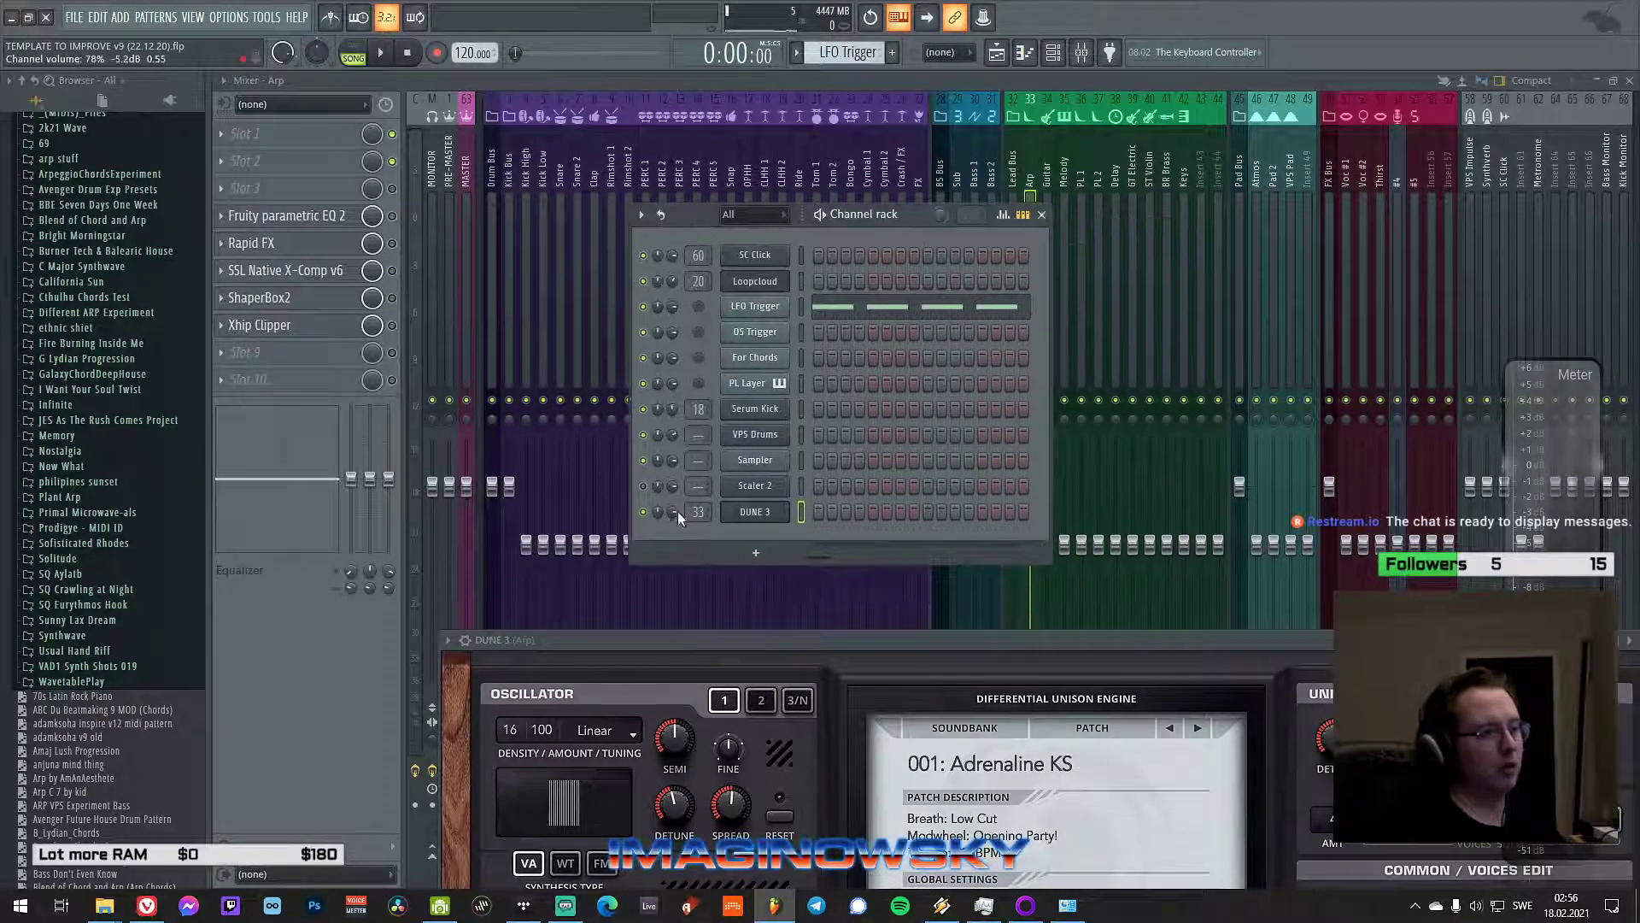
pyautogui.moveTo(805, 648); pyautogui.dragTo(785, 628)
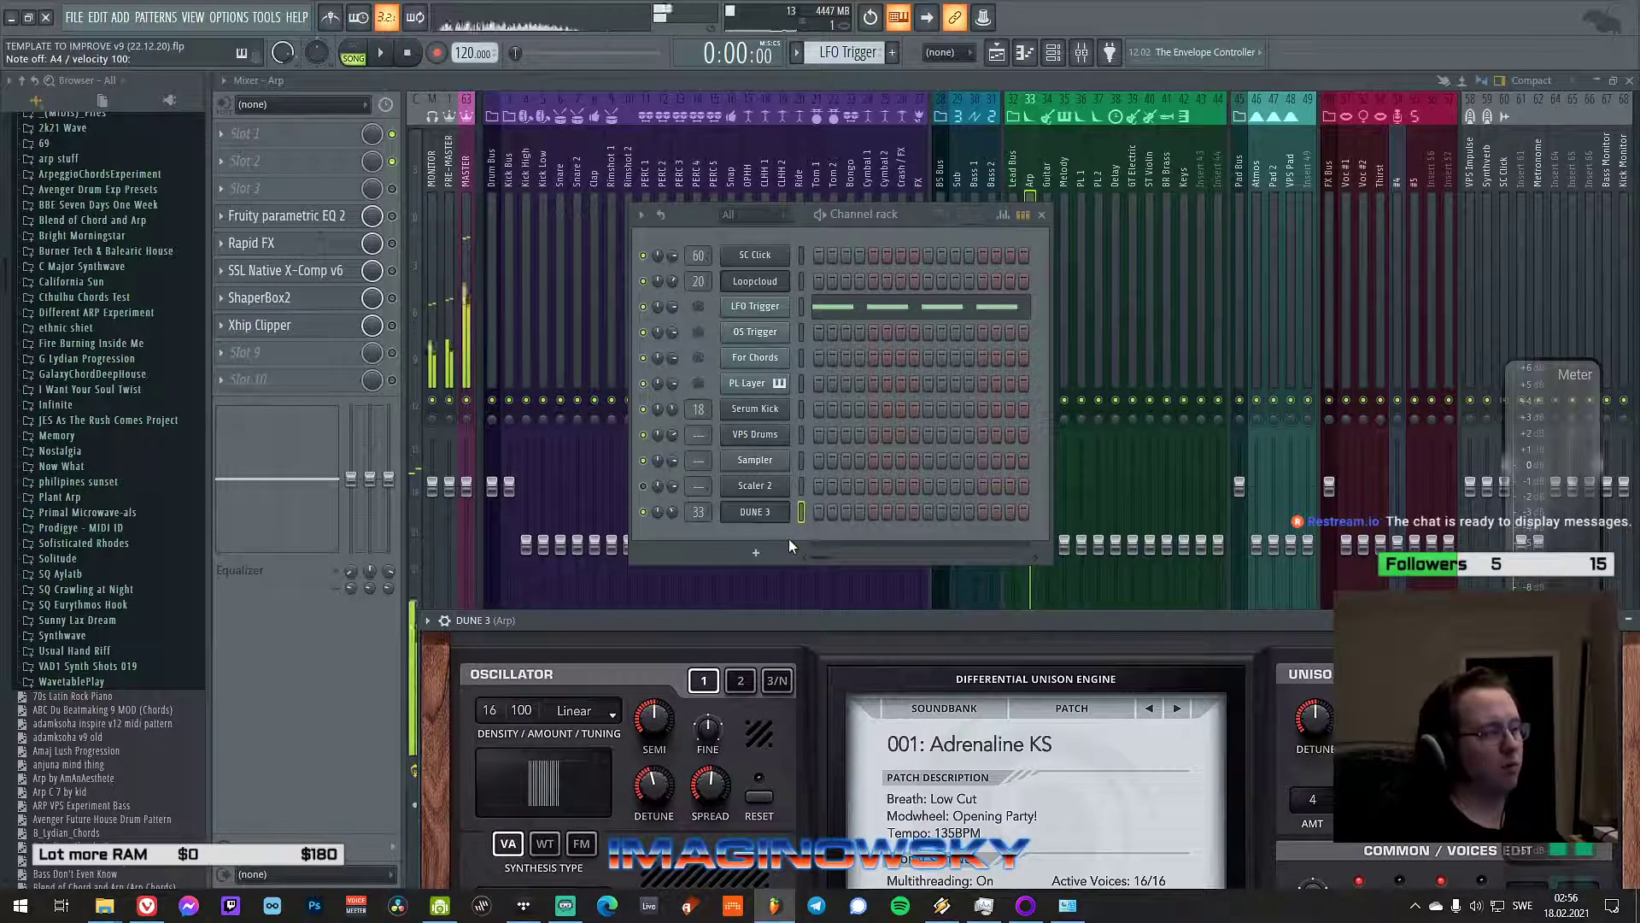
pyautogui.moveTo(839, 622); pyautogui.dragTo(745, 387)
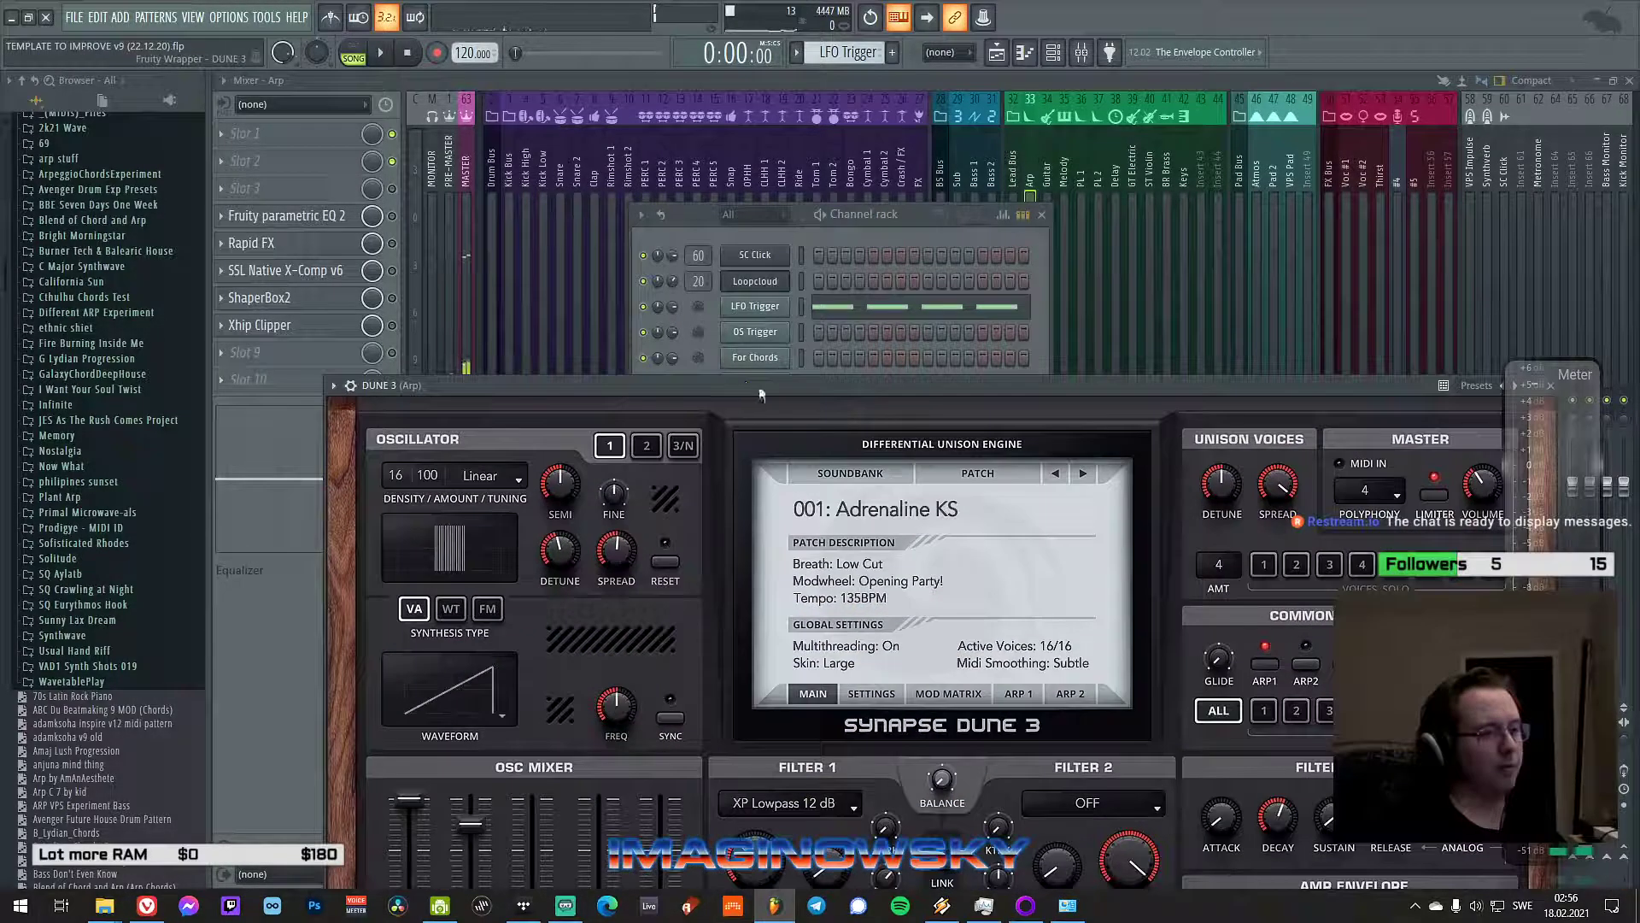
# - Load the Keys soundbank from DUNE 2 Factory in DUNE 3 and step through its patches to 003: EP Low Body MK
pyautogui.click(870, 475)
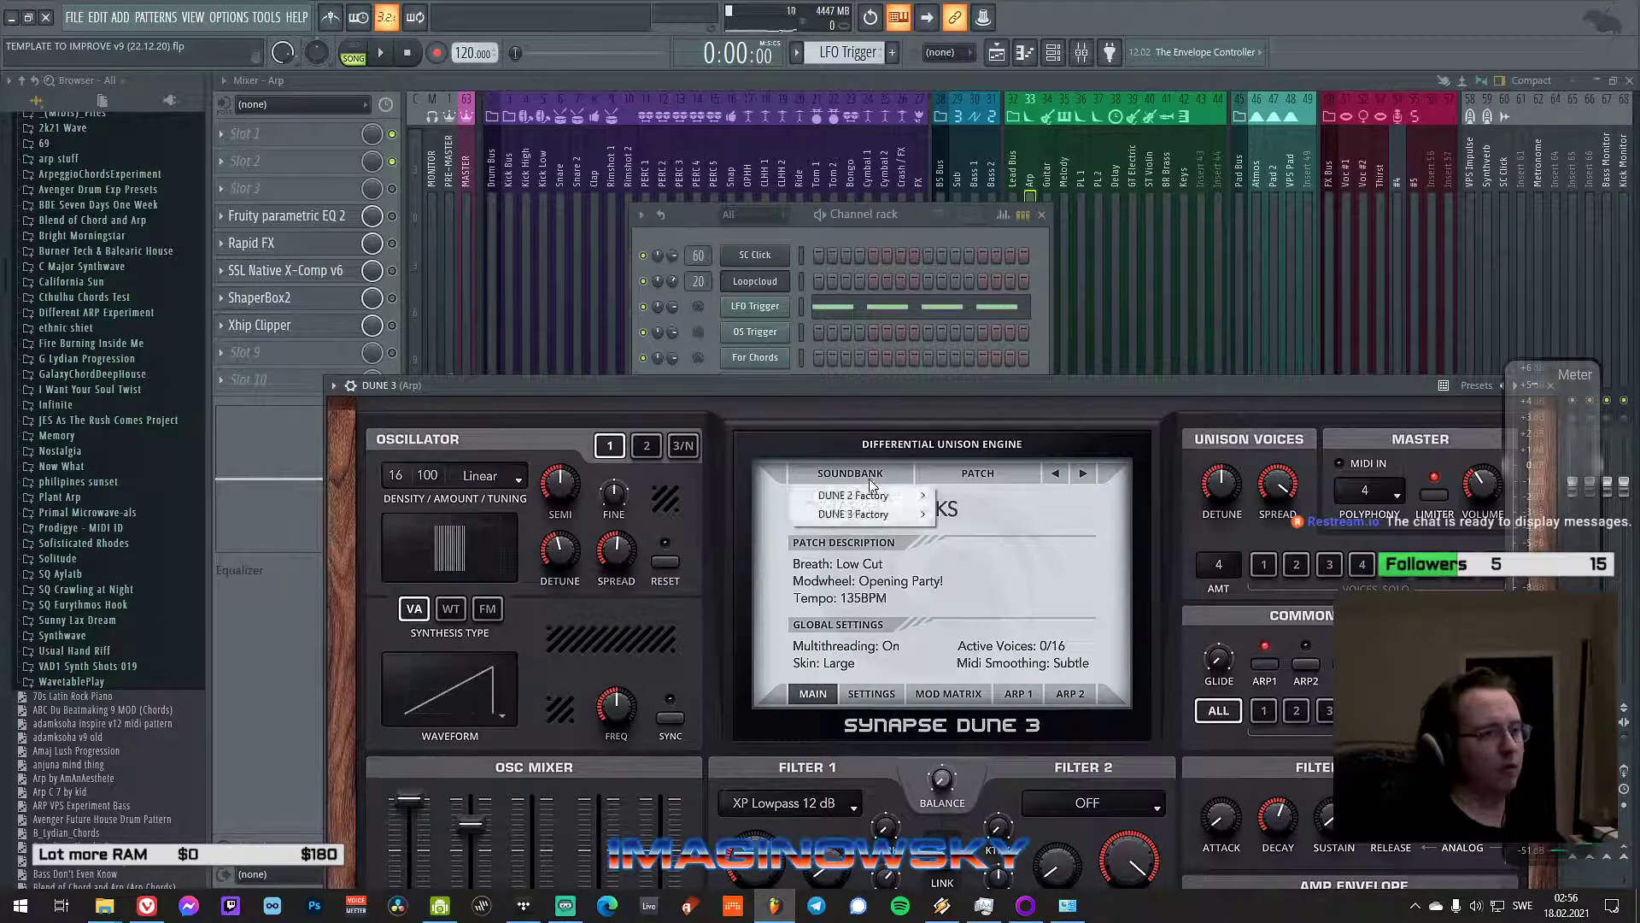
pyautogui.moveTo(872, 504)
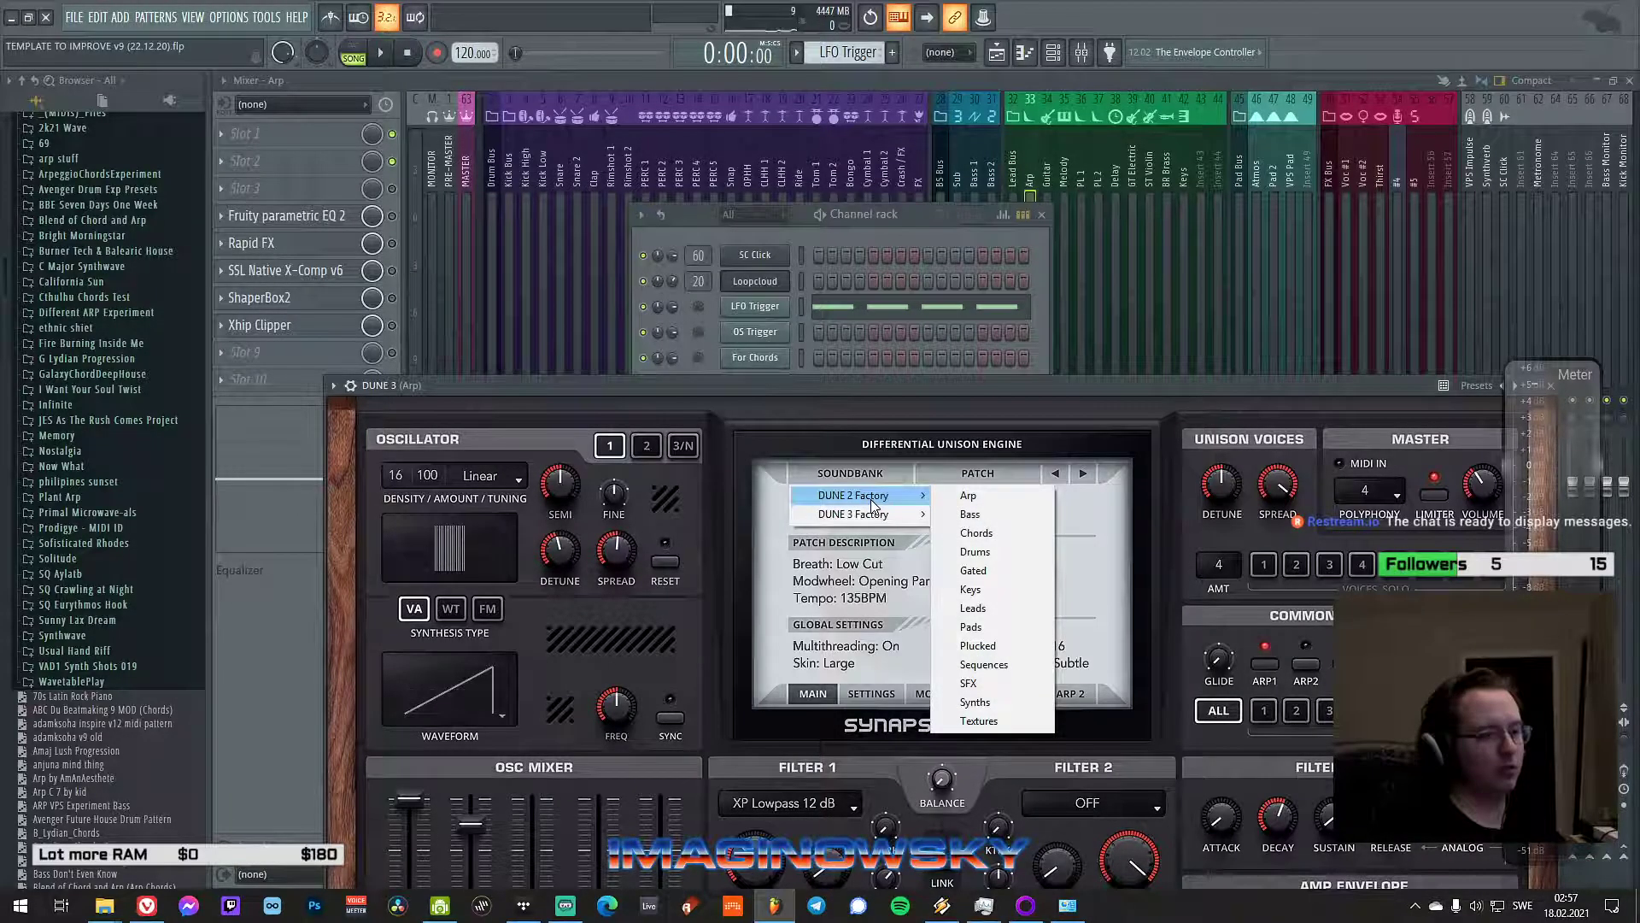
pyautogui.click(969, 589)
pyautogui.click(889, 511)
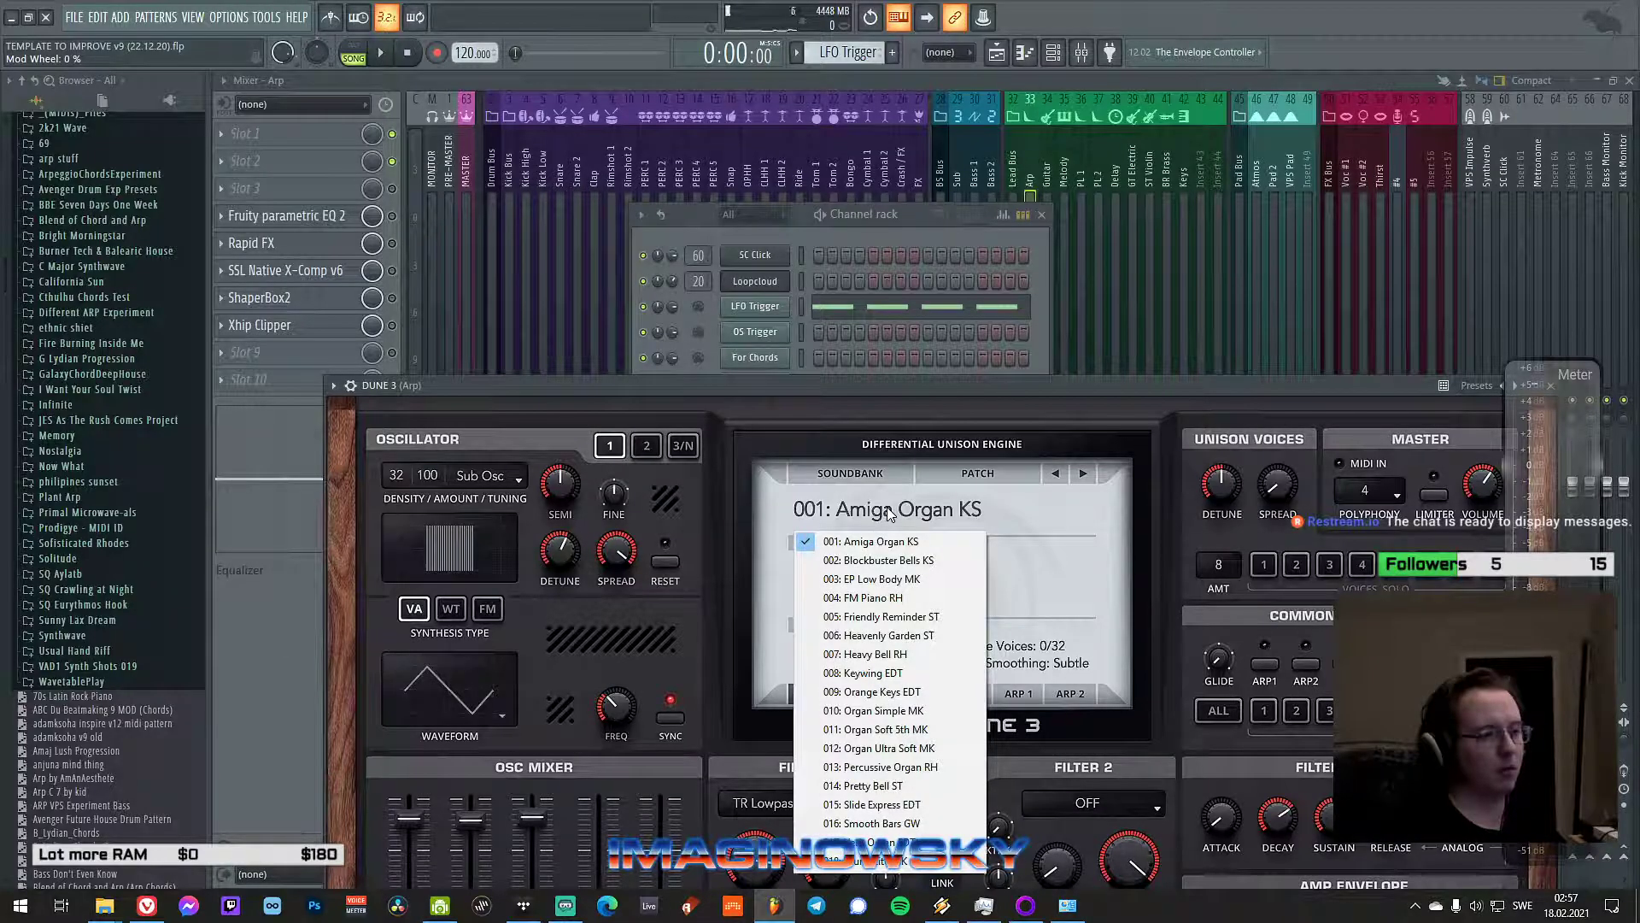
pyautogui.click(771, 495)
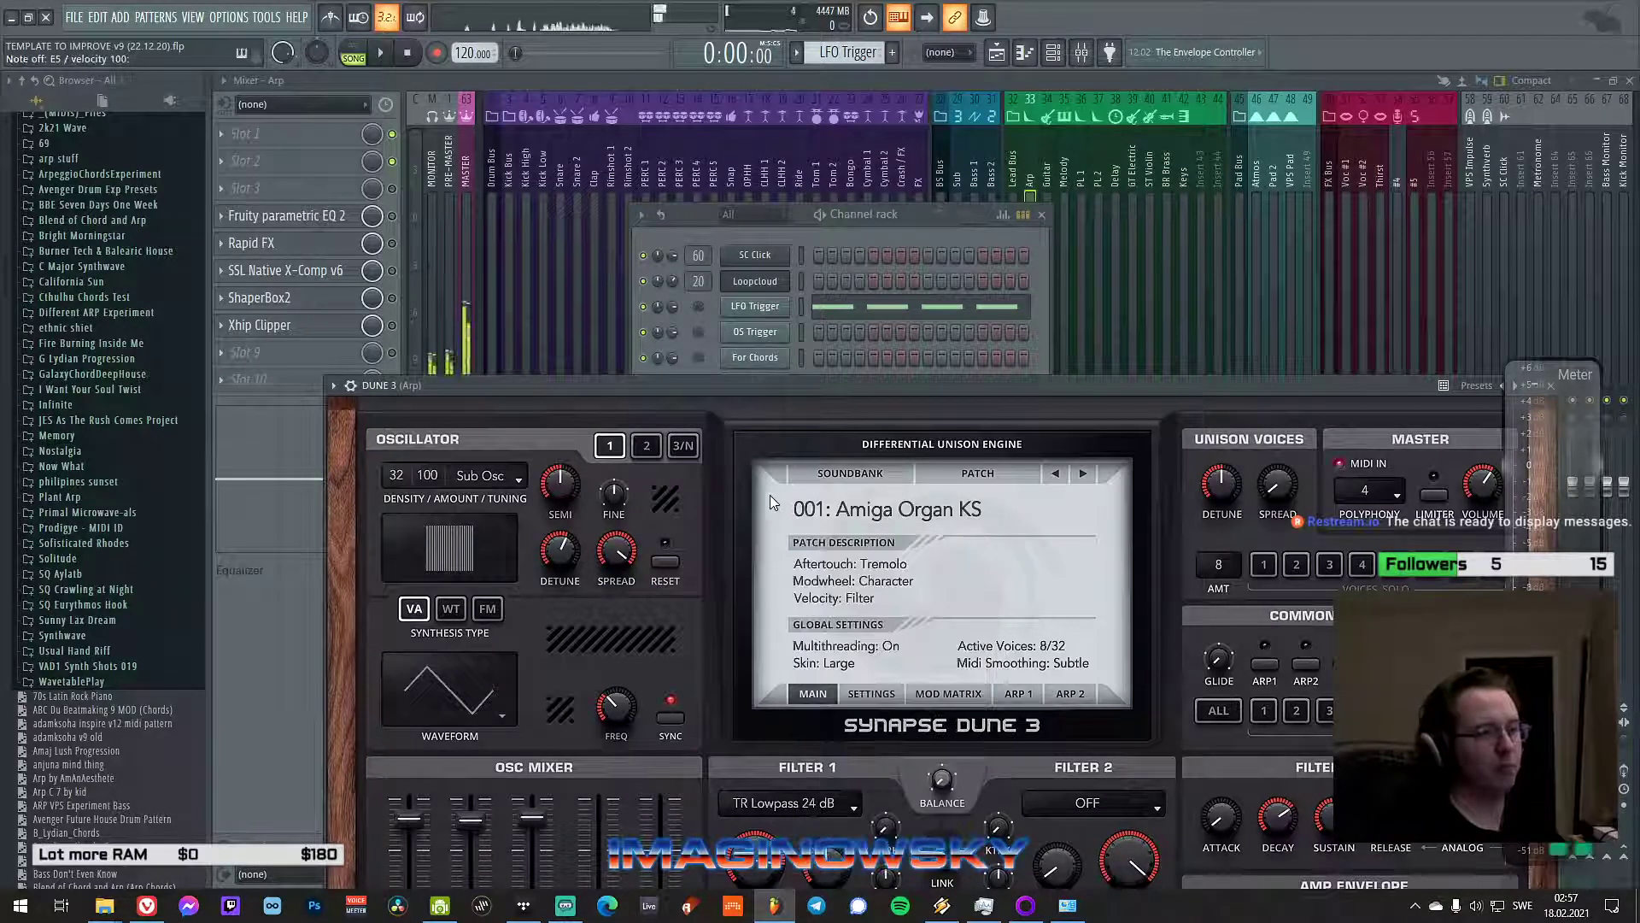
pyautogui.click(1082, 475)
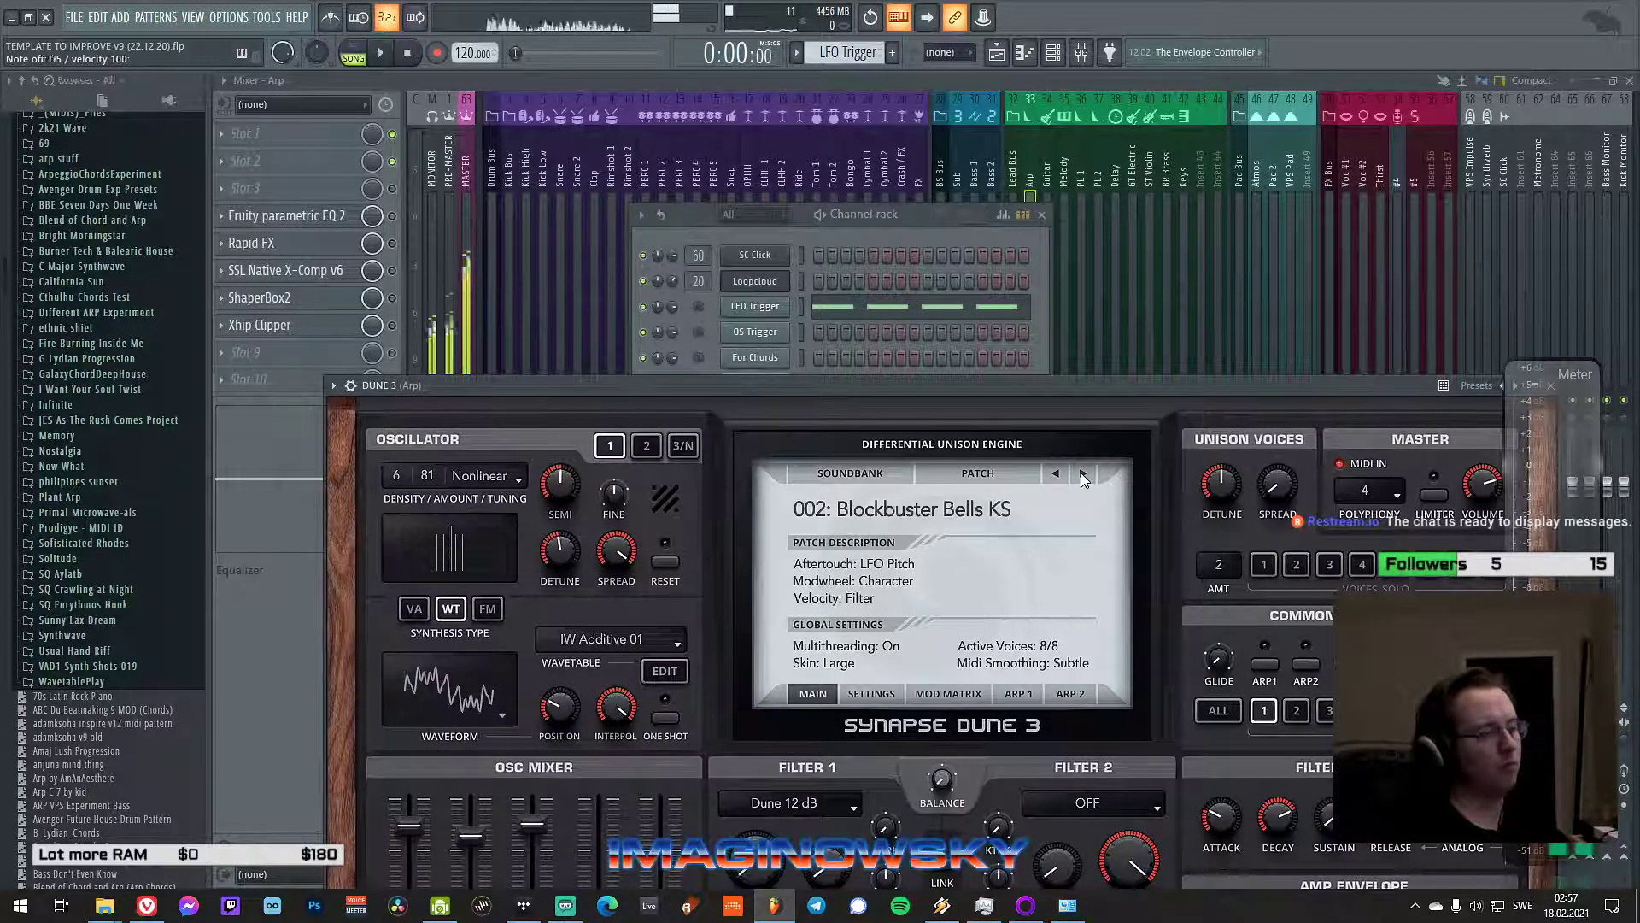
pyautogui.click(1083, 475)
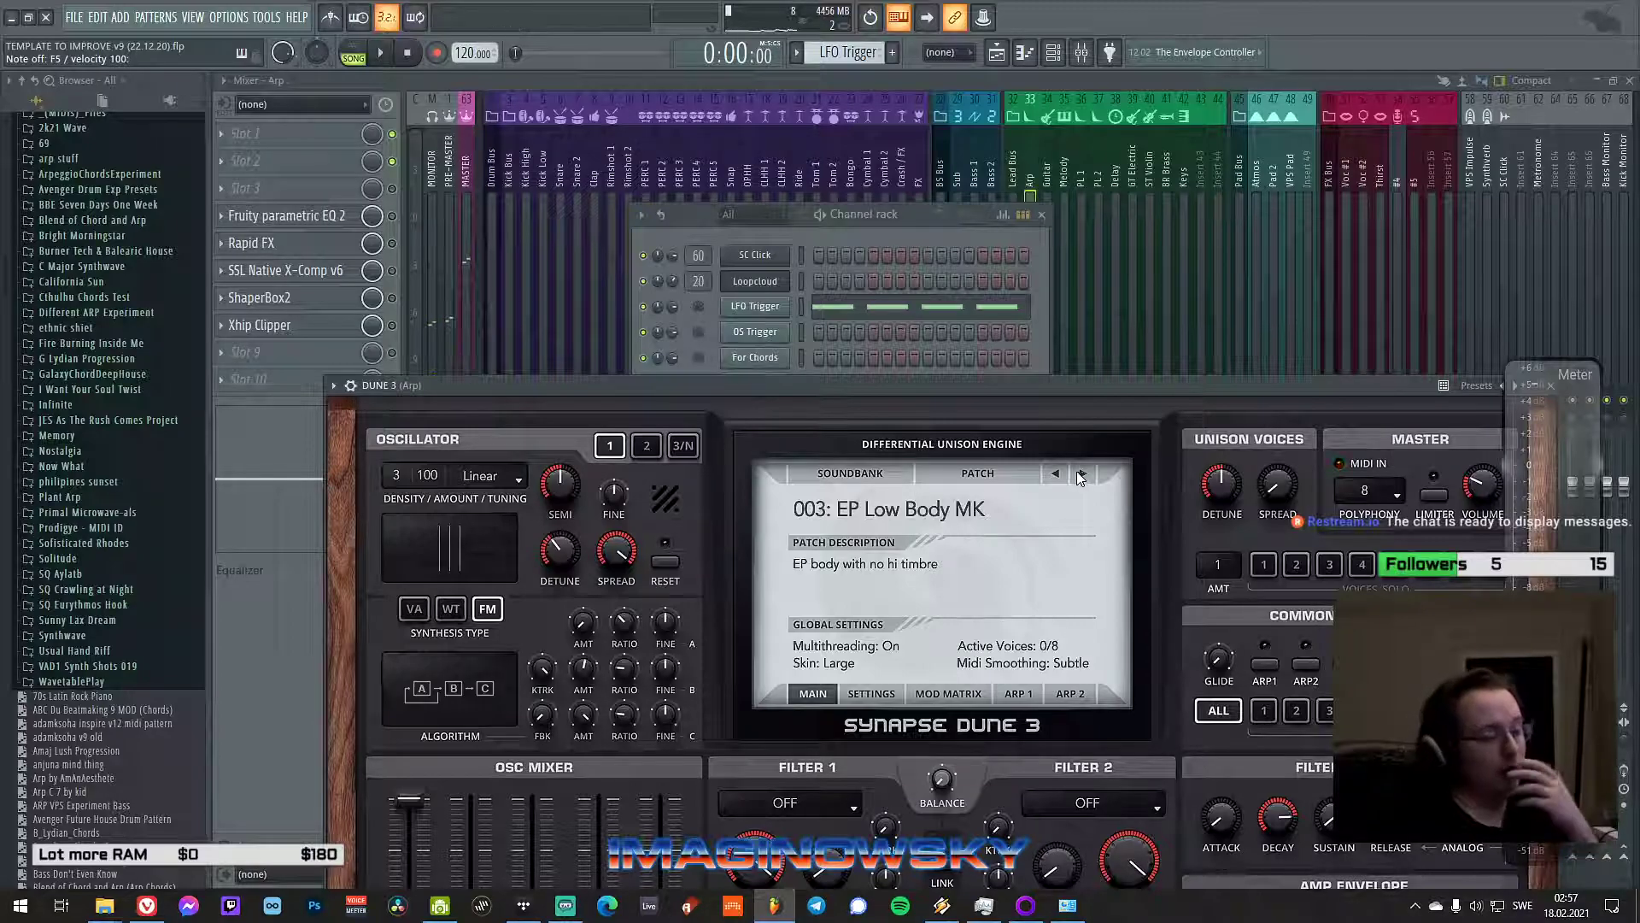
# - Arrange the Channel rack above the DUNE 3 window so both are readable over the mixer
pyautogui.moveTo(857, 387)
pyautogui.mouseDown()
pyautogui.moveTo(873, 583)
pyautogui.moveTo(864, 409)
pyautogui.mouseUp()
pyautogui.moveTo(702, 214); pyautogui.dragTo(724, 154)
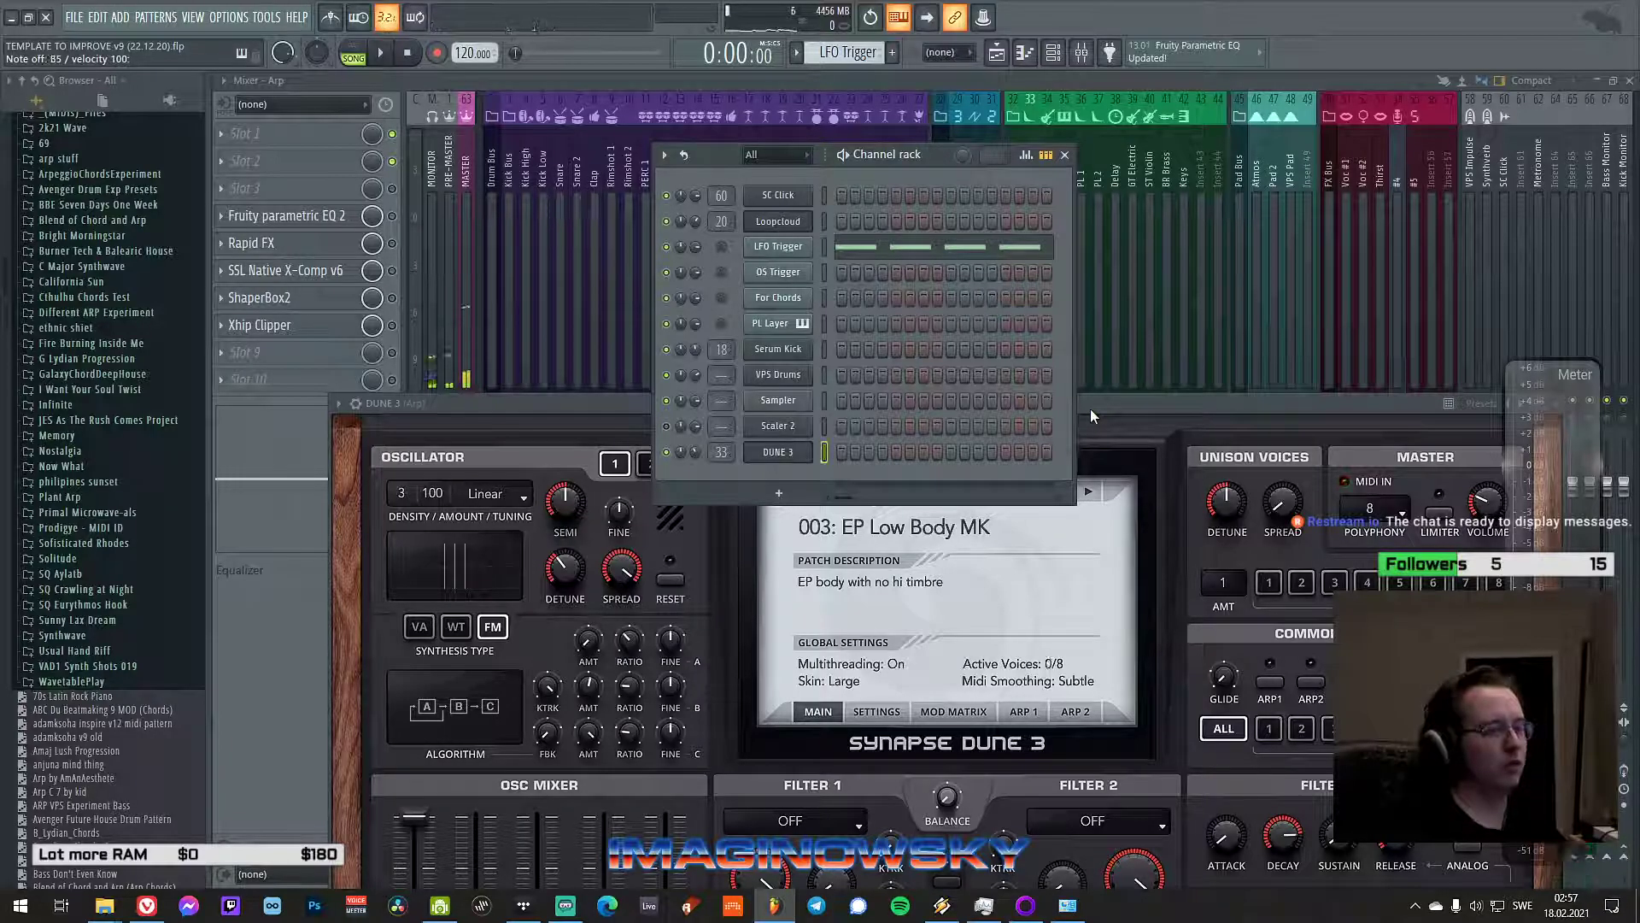
pyautogui.moveTo(1090, 408); pyautogui.dragTo(1073, 534)
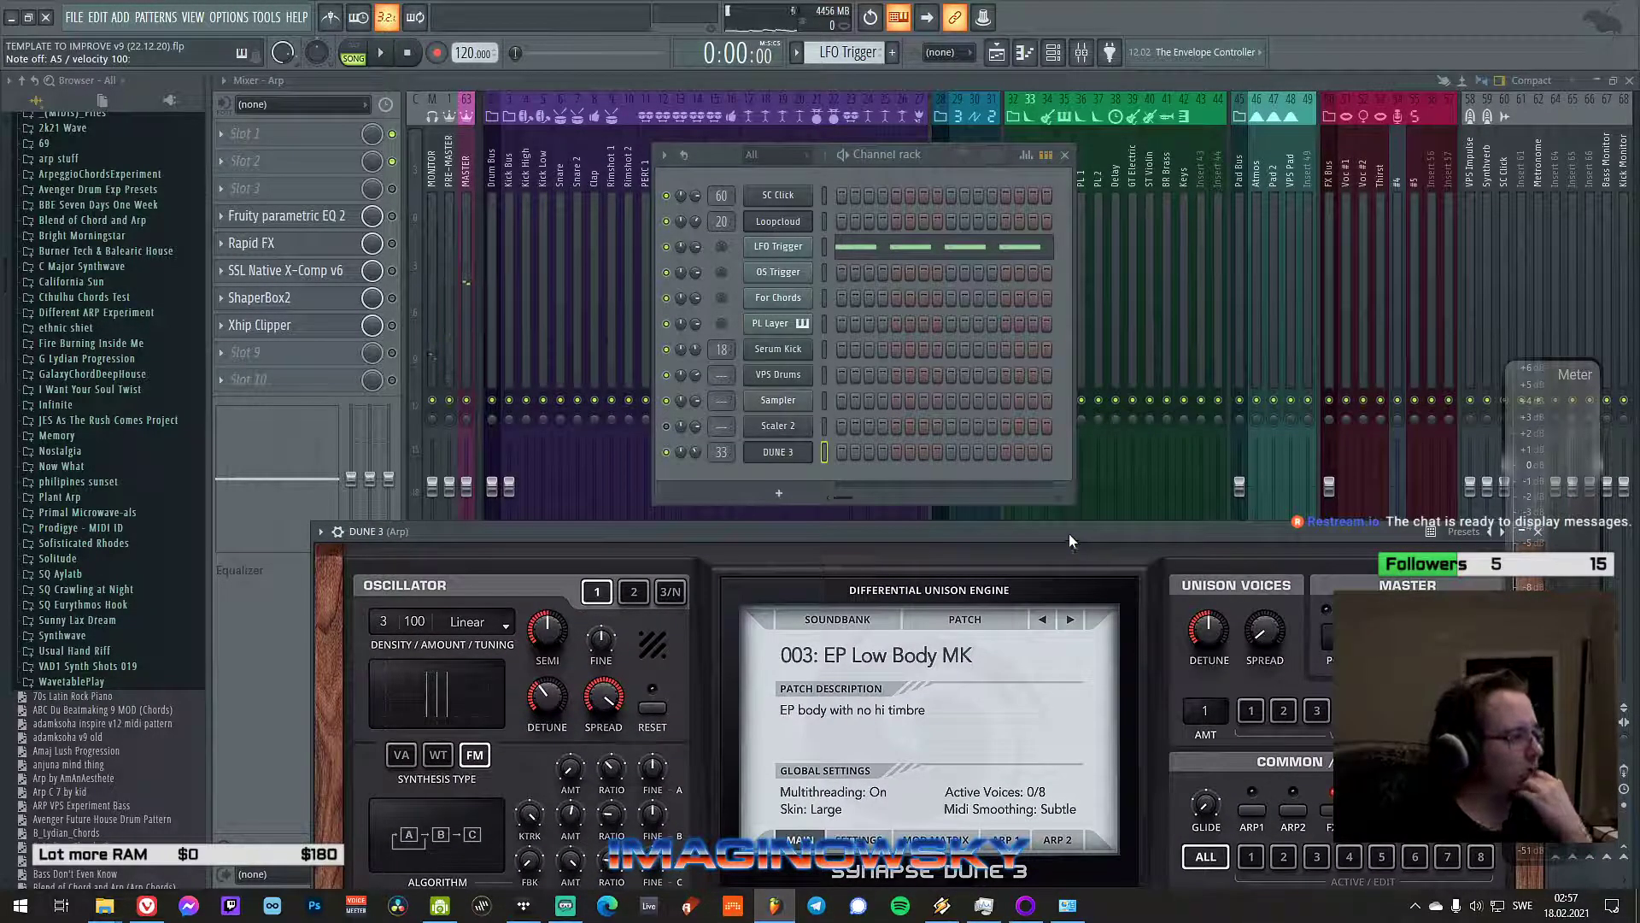
# - Close the Channel rack and look over the MIDI Patterns folder in the browser
pyautogui.click(1066, 155)
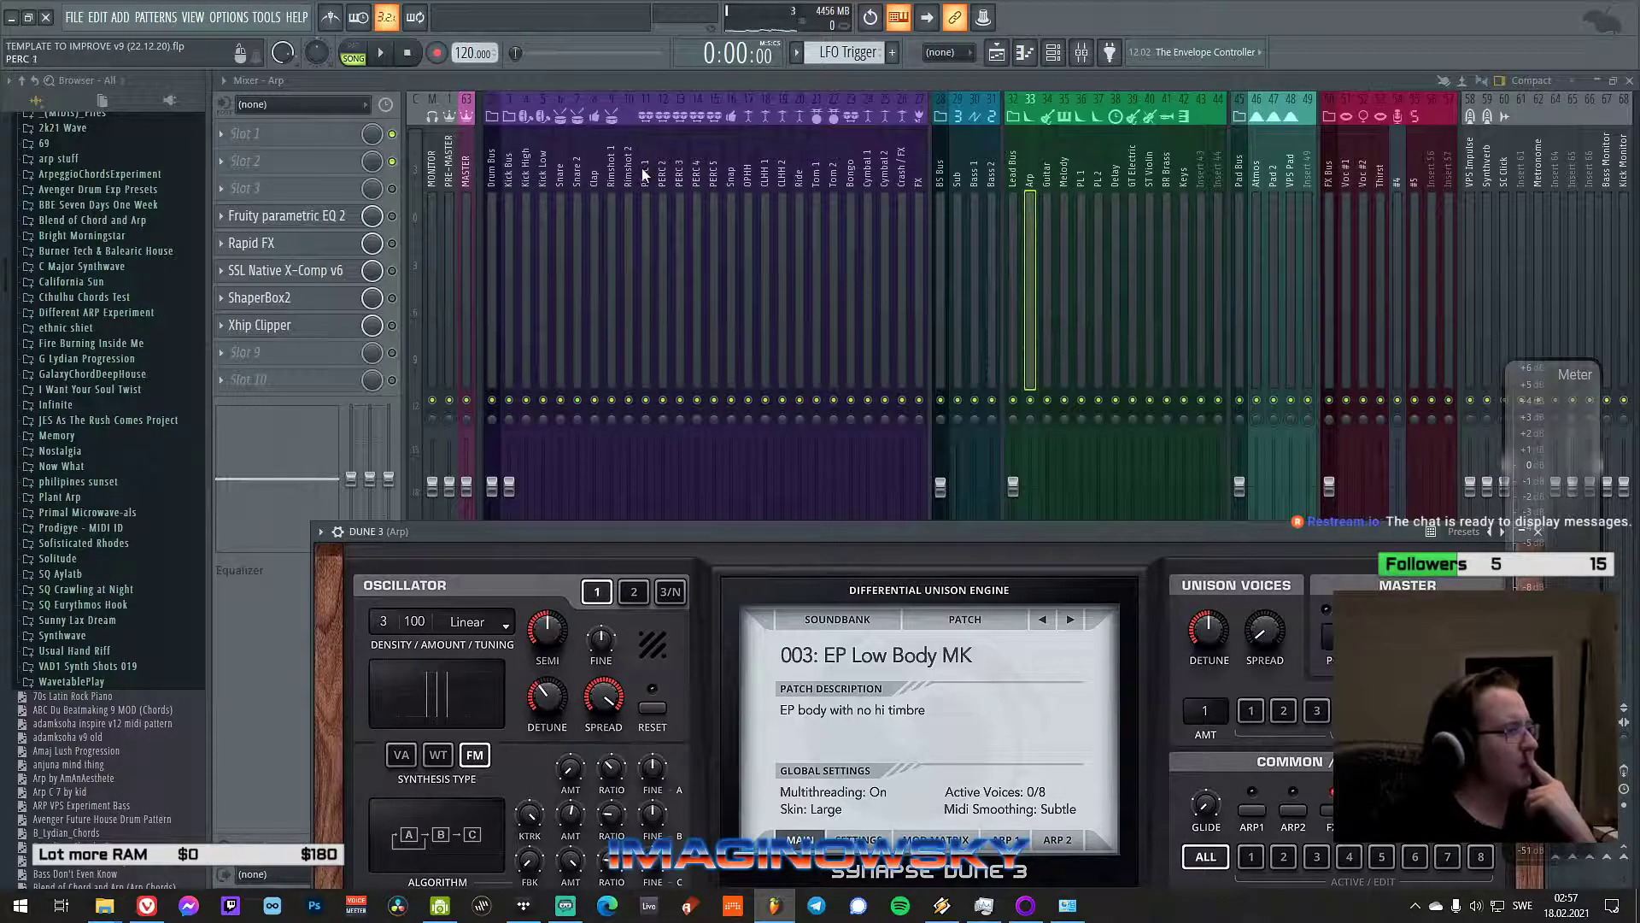
pyautogui.click(134, 220)
pyautogui.scroll(3, 137, 224)
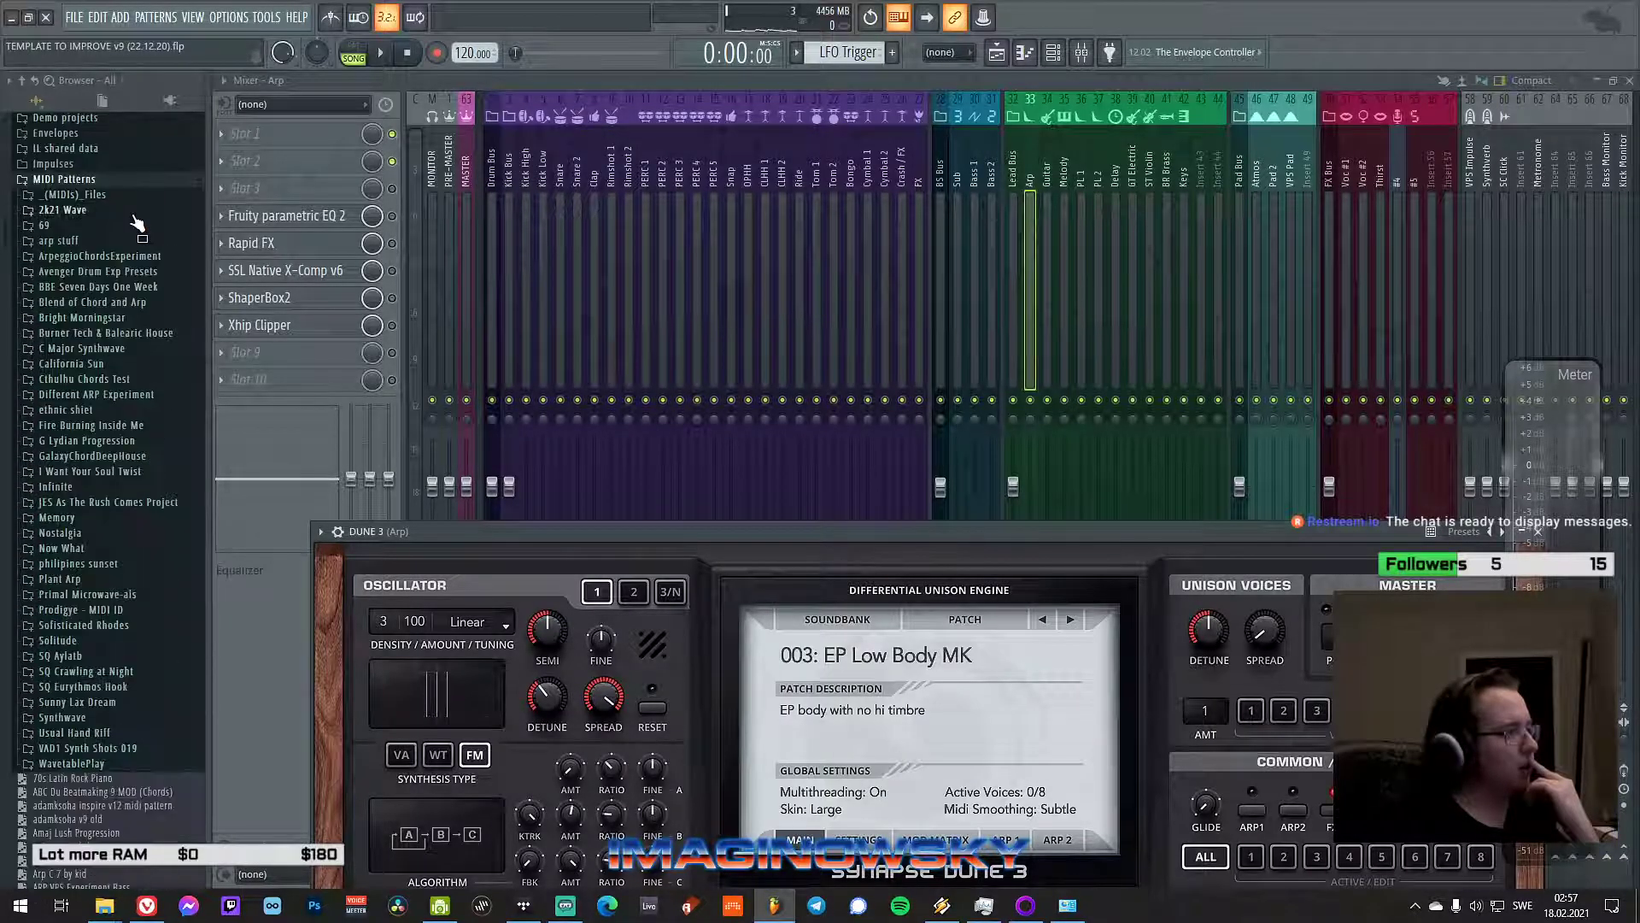
pyautogui.scroll(-3, 137, 224)
pyautogui.scroll(9, 136, 222)
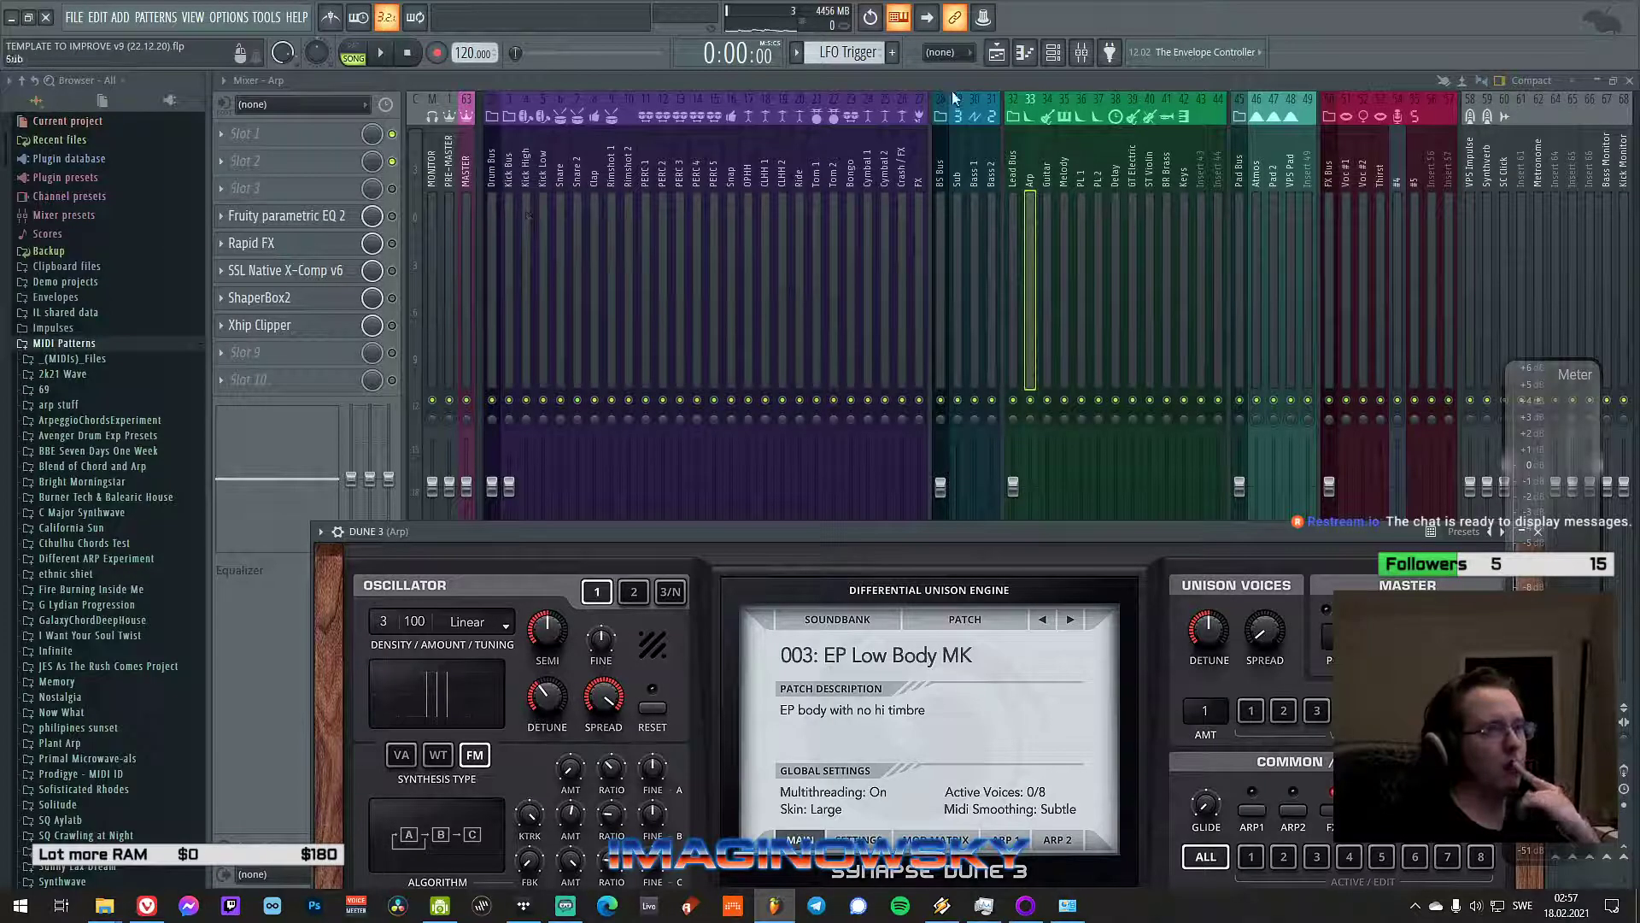
# - Reopen the Channel rack, place Scaler 2's window below it, and unmute and select the Scaler 2 channel
pyautogui.click(1054, 52)
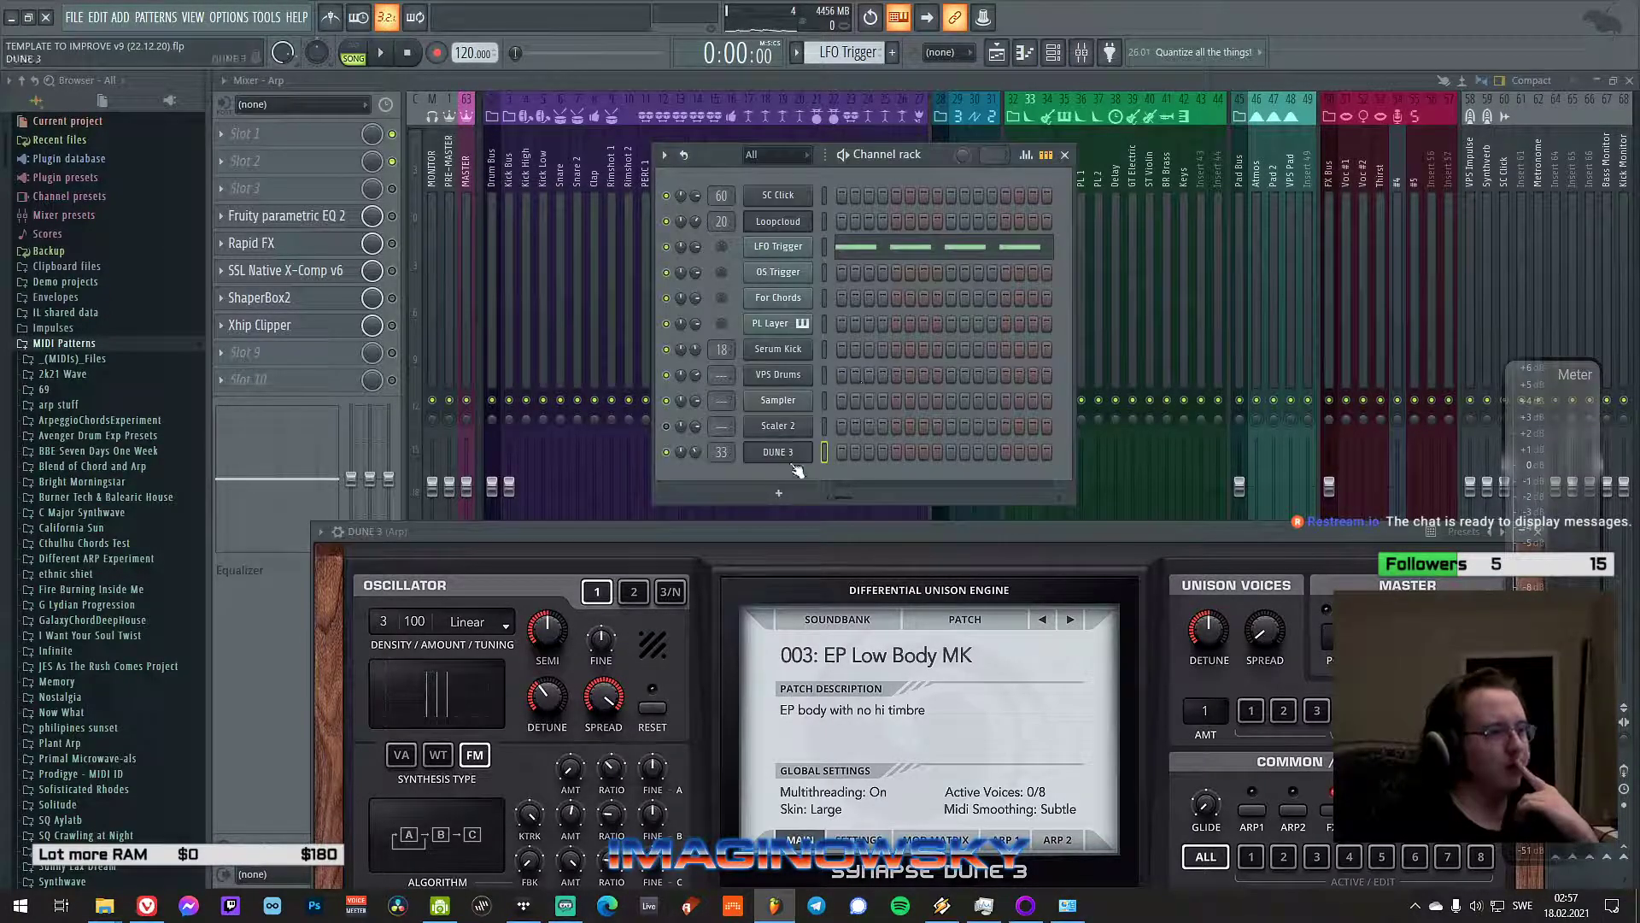
pyautogui.click(778, 427)
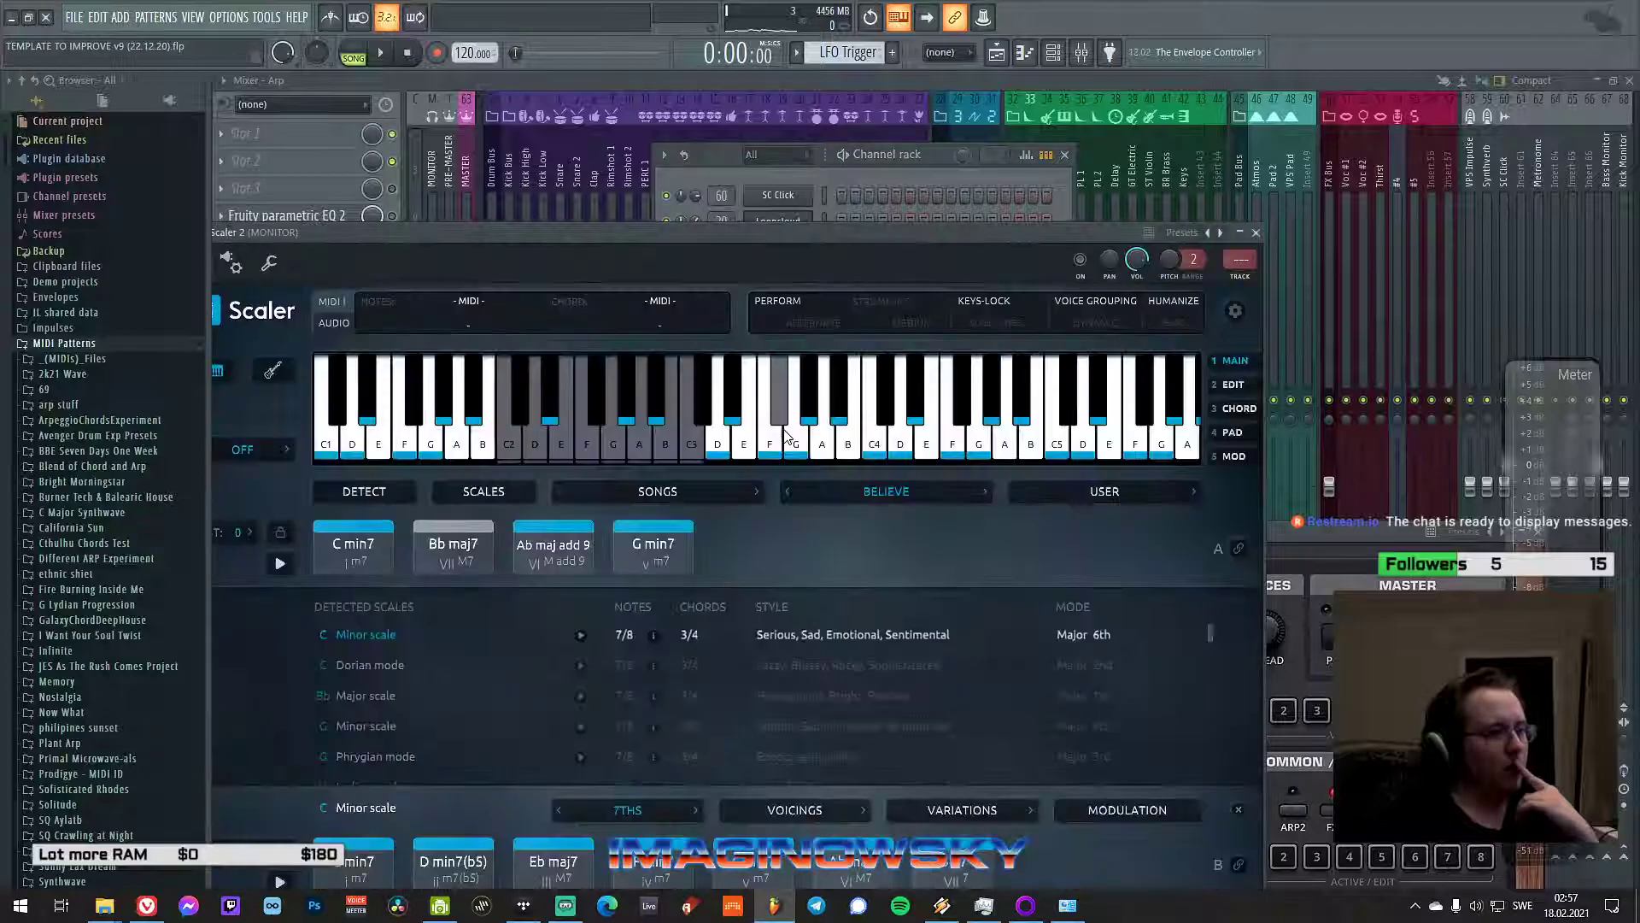
pyautogui.moveTo(495, 232); pyautogui.dragTo(484, 602)
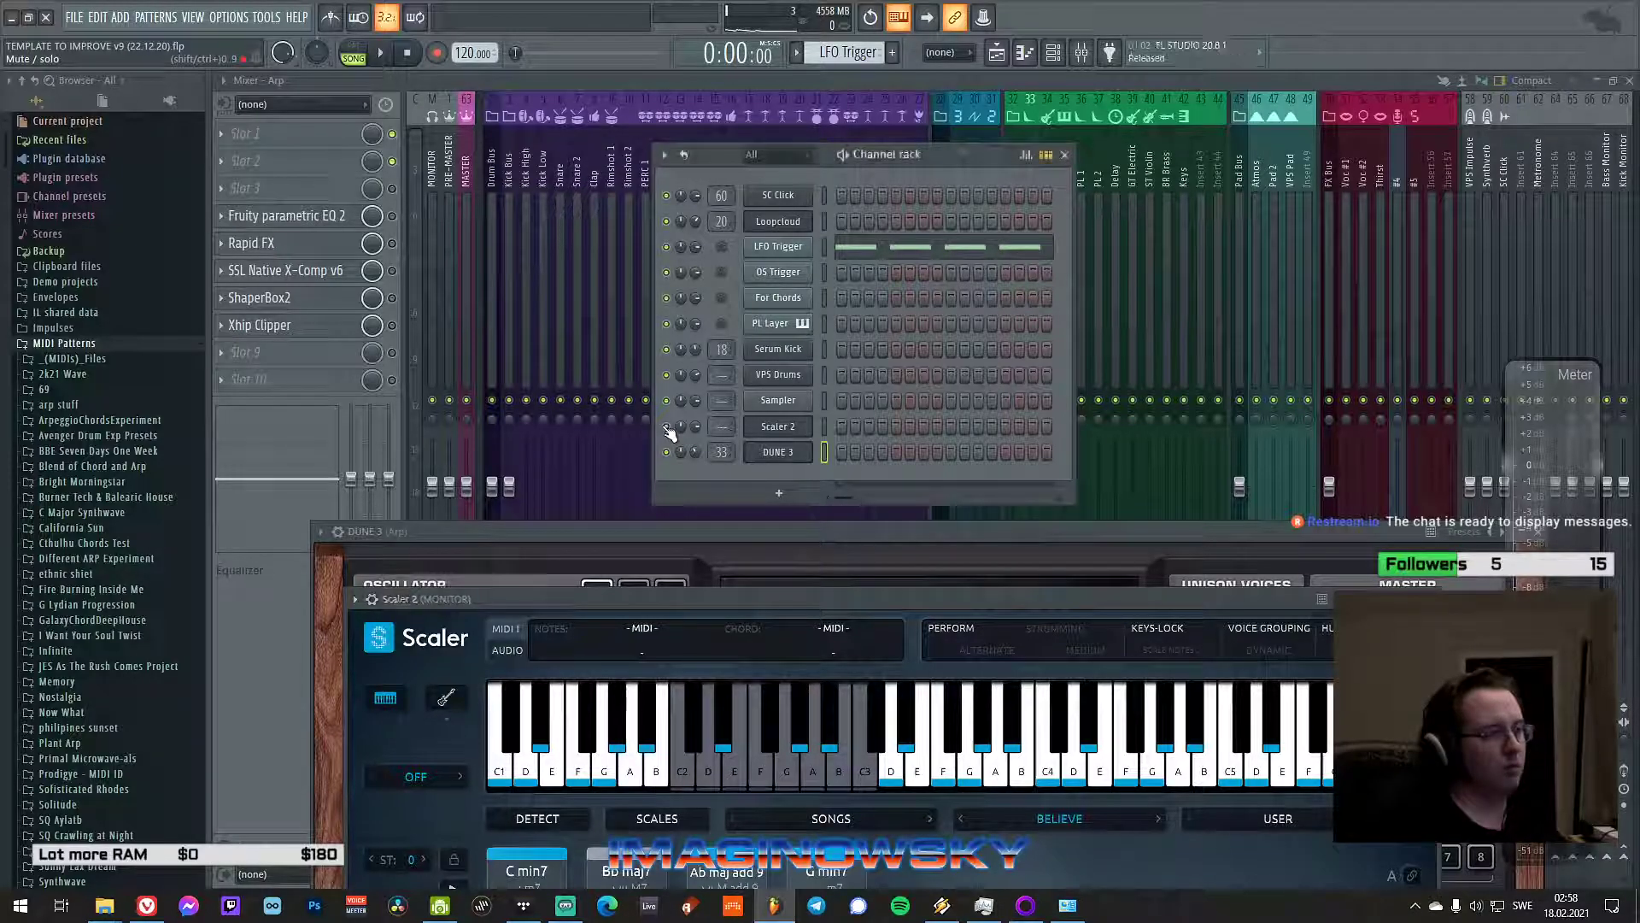
pyautogui.click(824, 427)
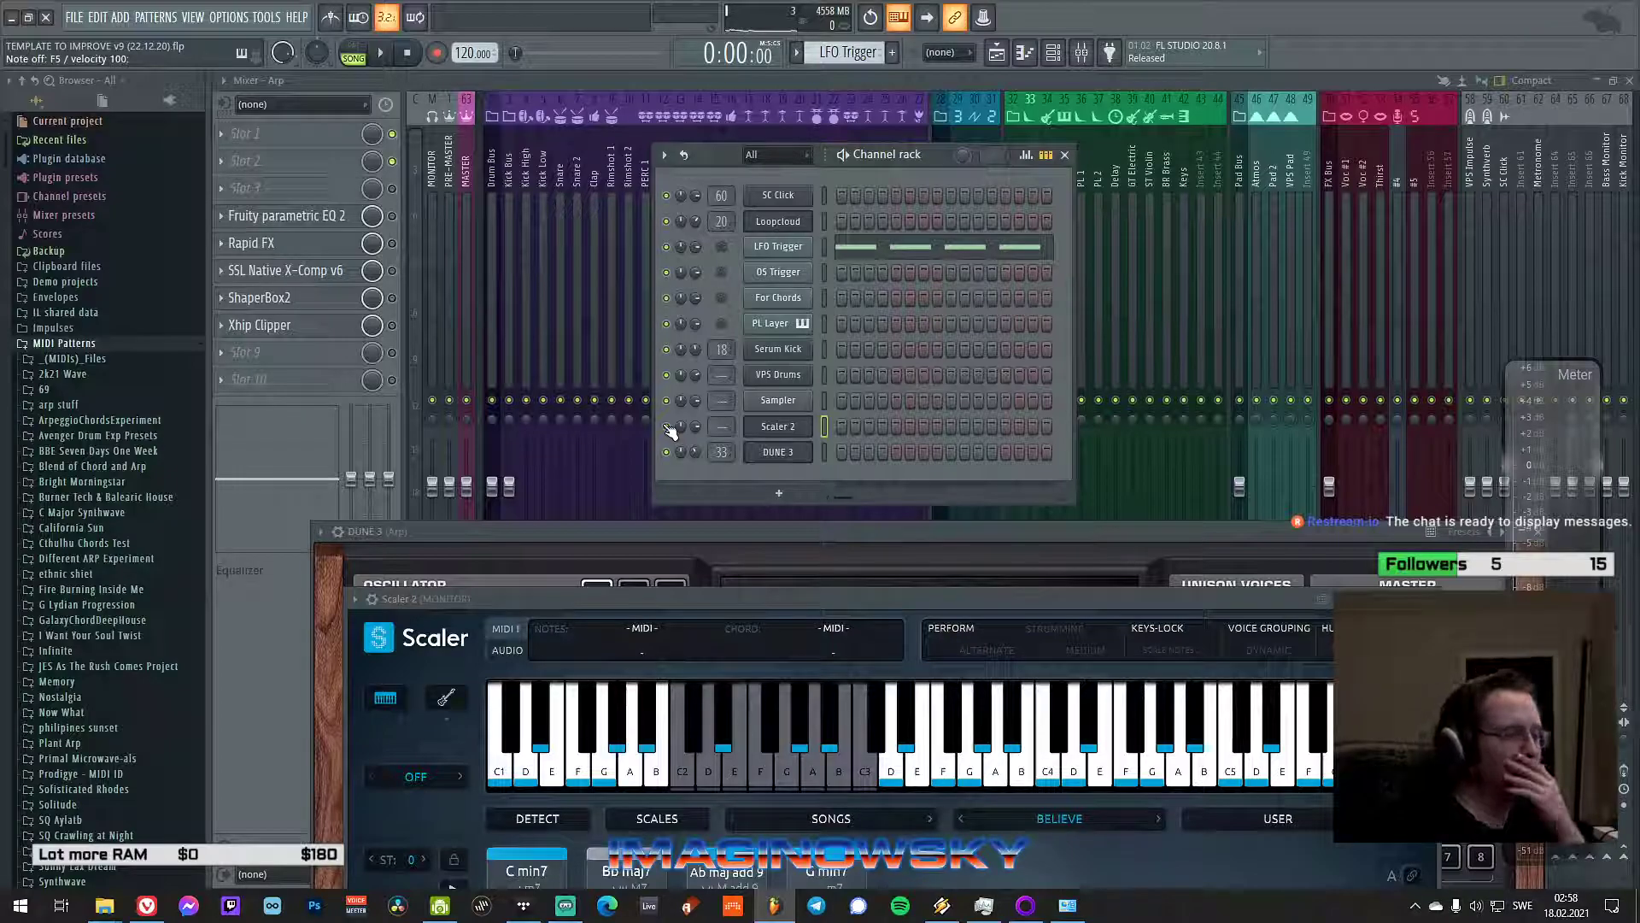
# - Set Scaler 2's MIDI output port to 10 in its wrapper settings and close its window
pyautogui.click(373, 600)
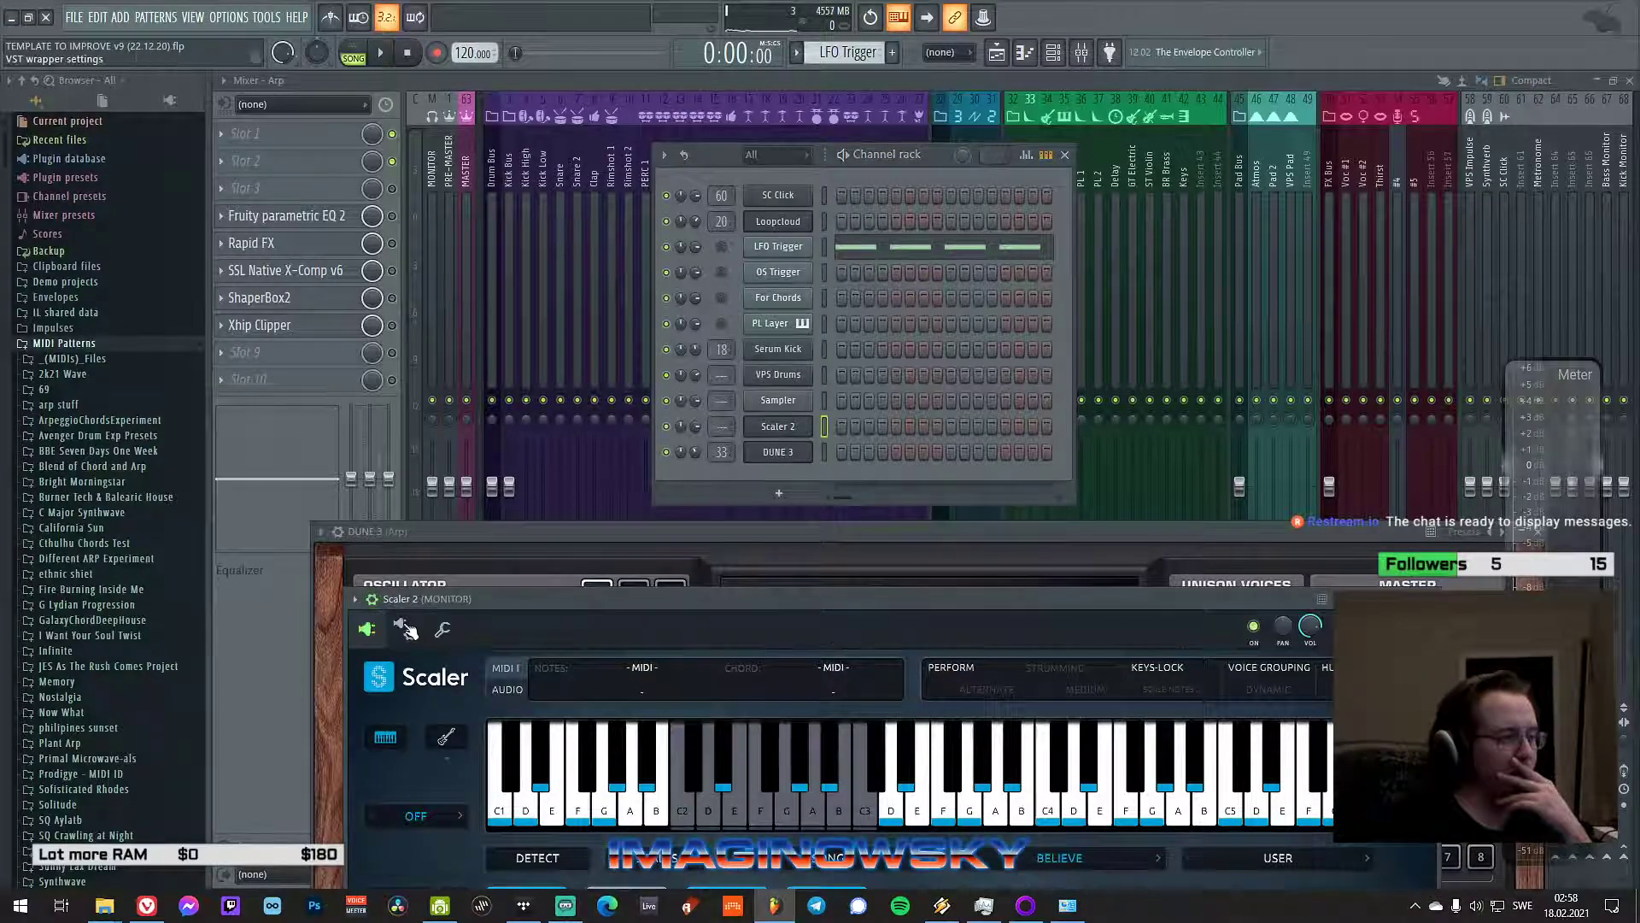
pyautogui.click(405, 631)
pyautogui.moveTo(450, 598); pyautogui.dragTo(578, 421)
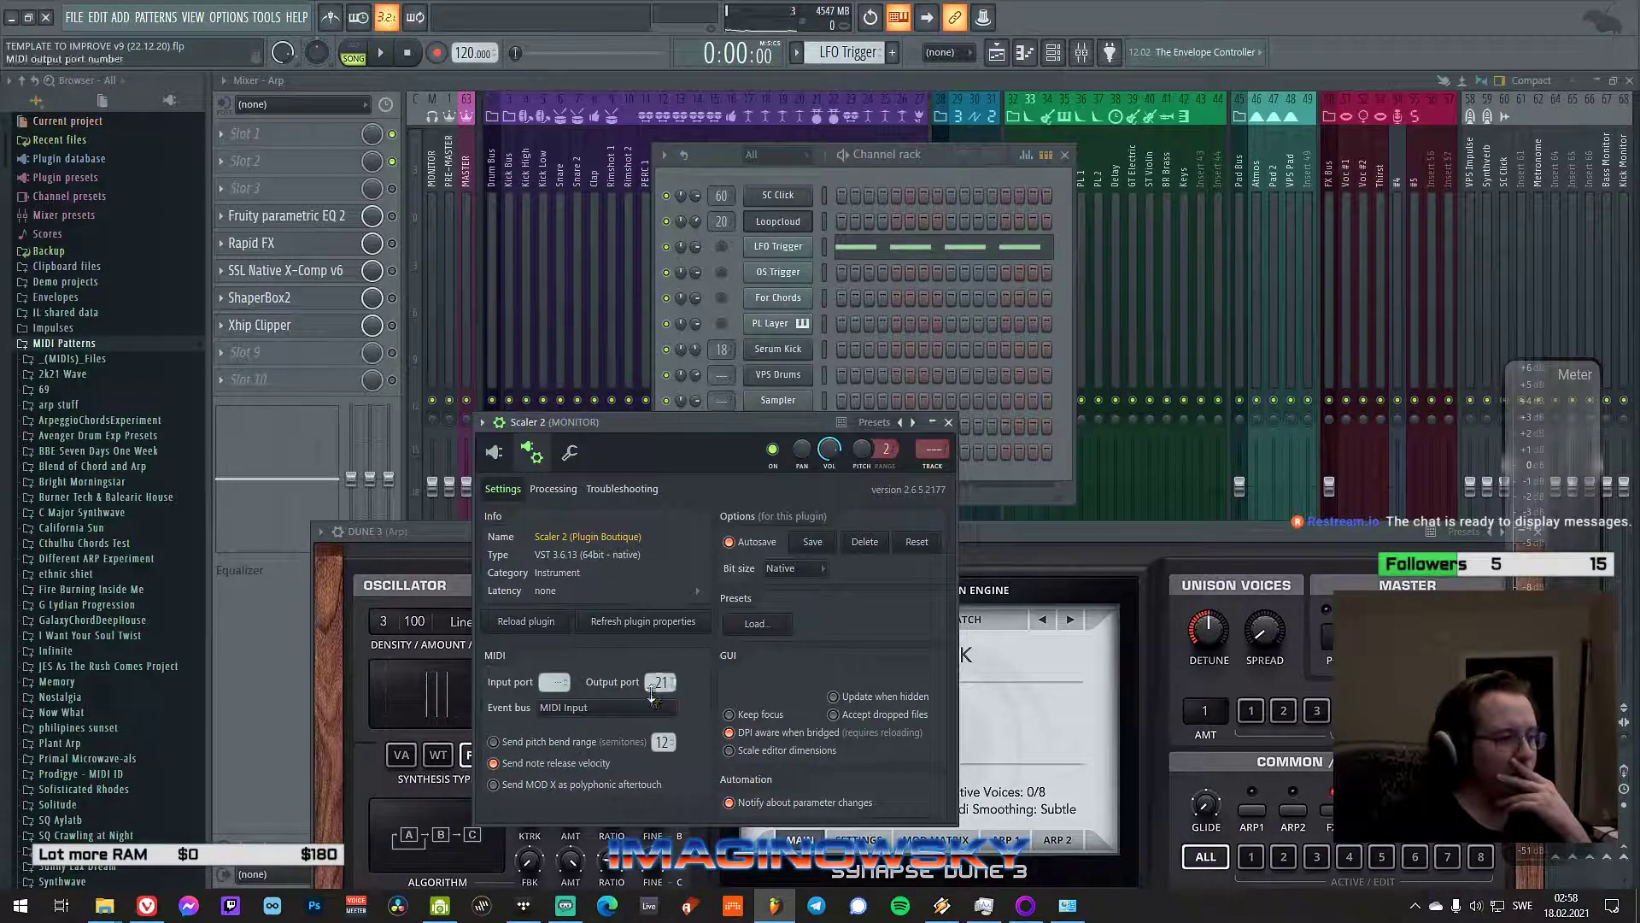
pyautogui.moveTo(653, 691); pyautogui.dragTo(654, 709)
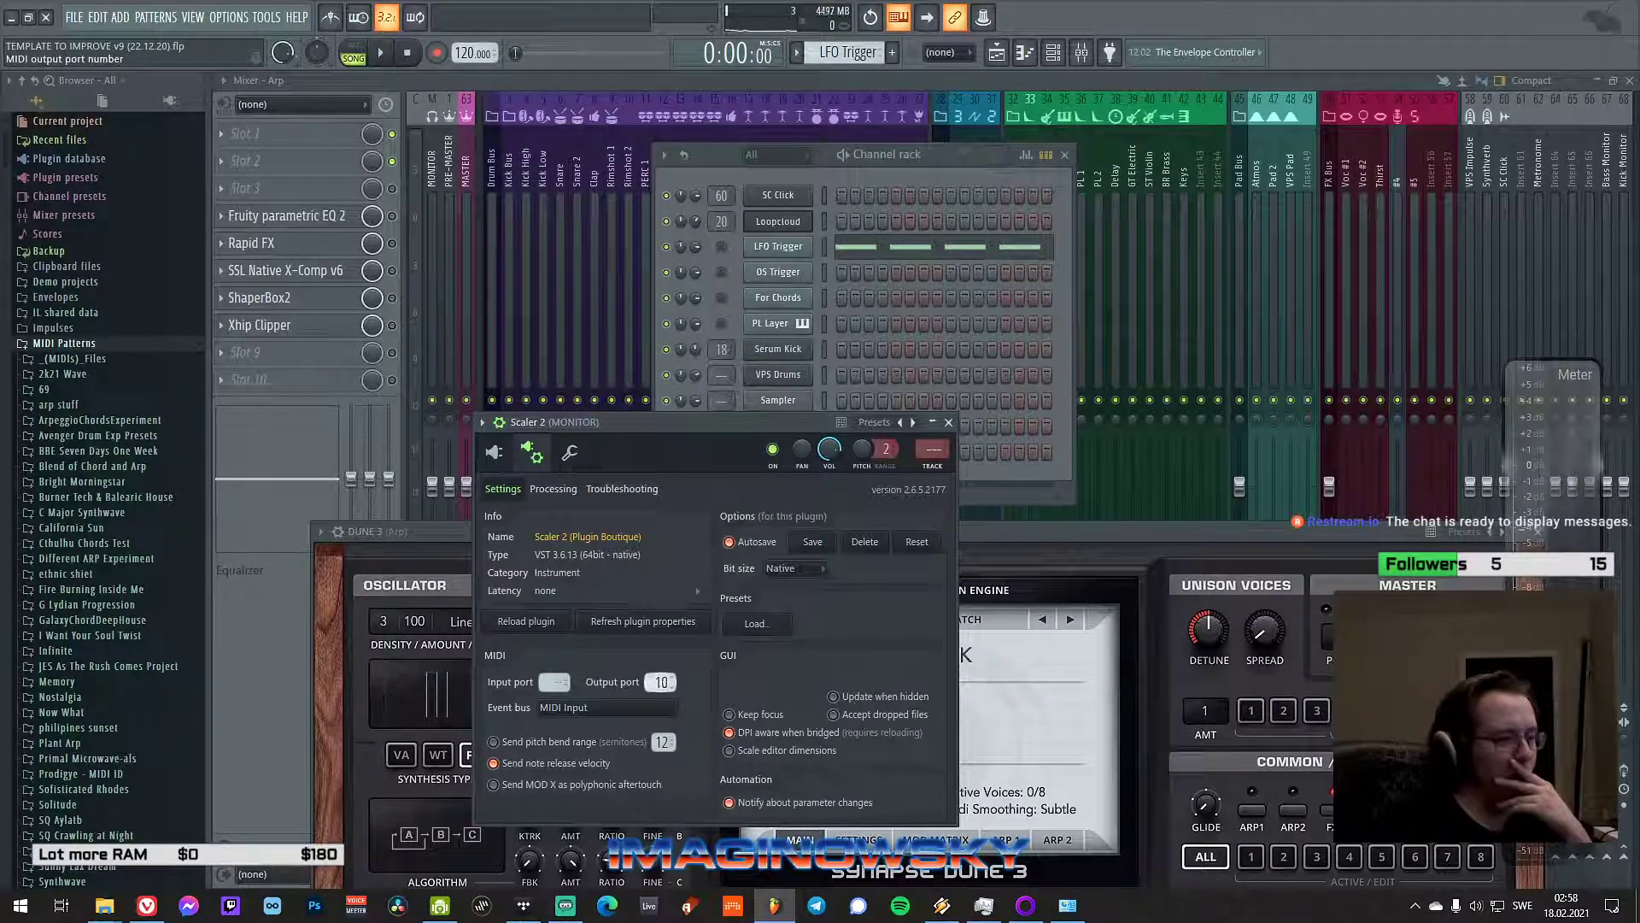
pyautogui.click(948, 422)
# - Set DUNE 3's MIDI input port to match Scaler 2's output port and close its window
pyautogui.click(779, 451)
pyautogui.click(778, 451)
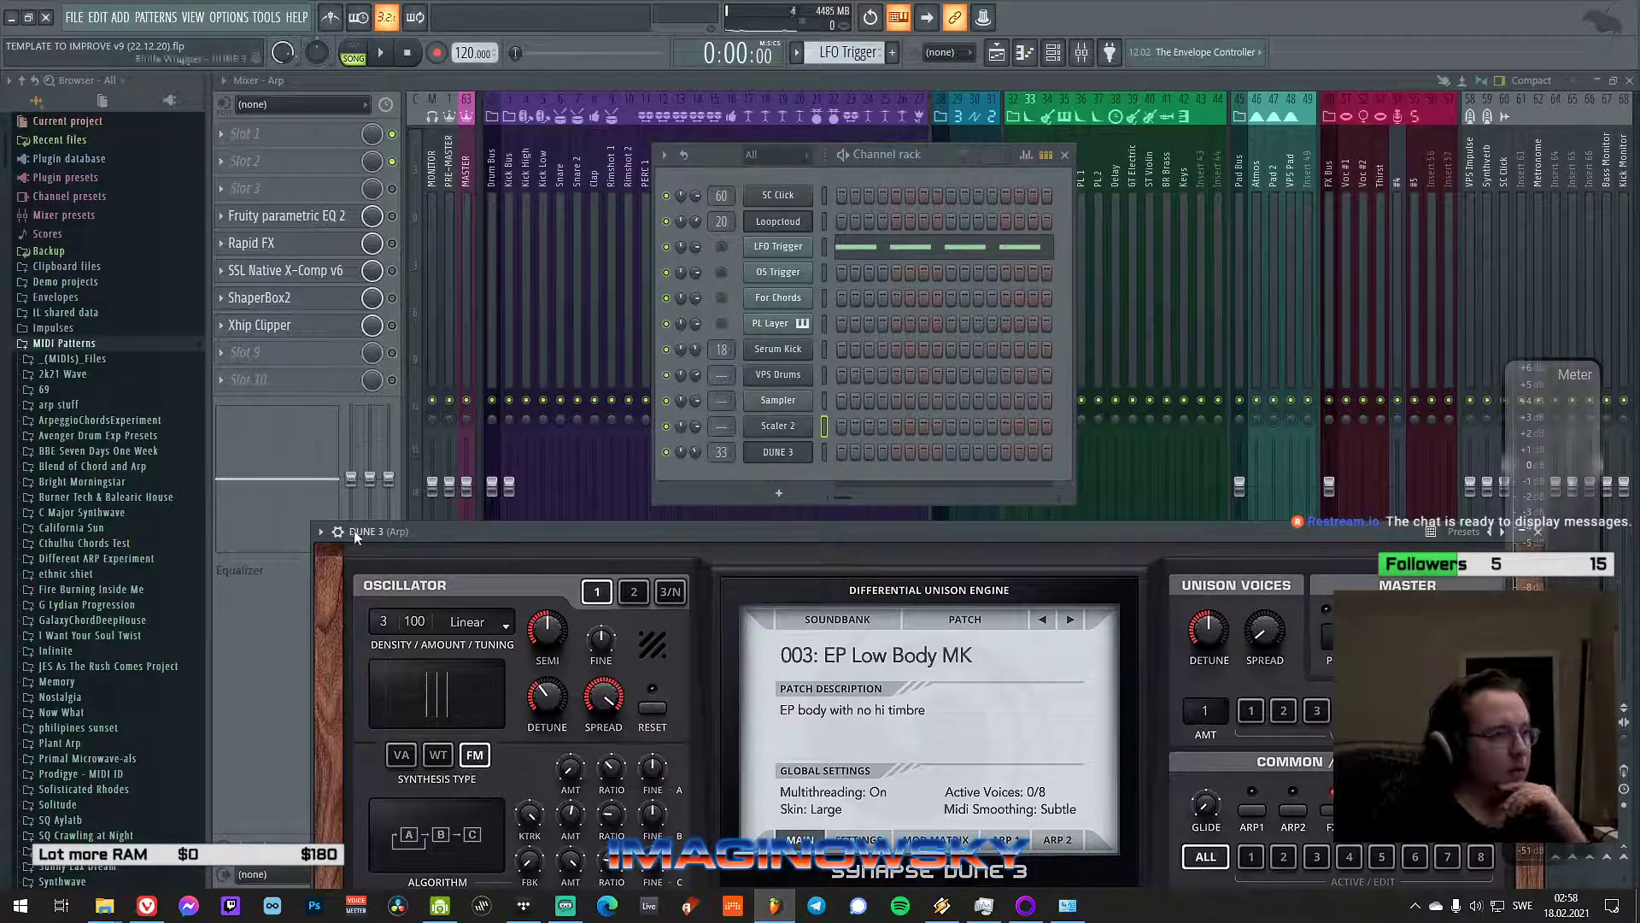
pyautogui.click(407, 561)
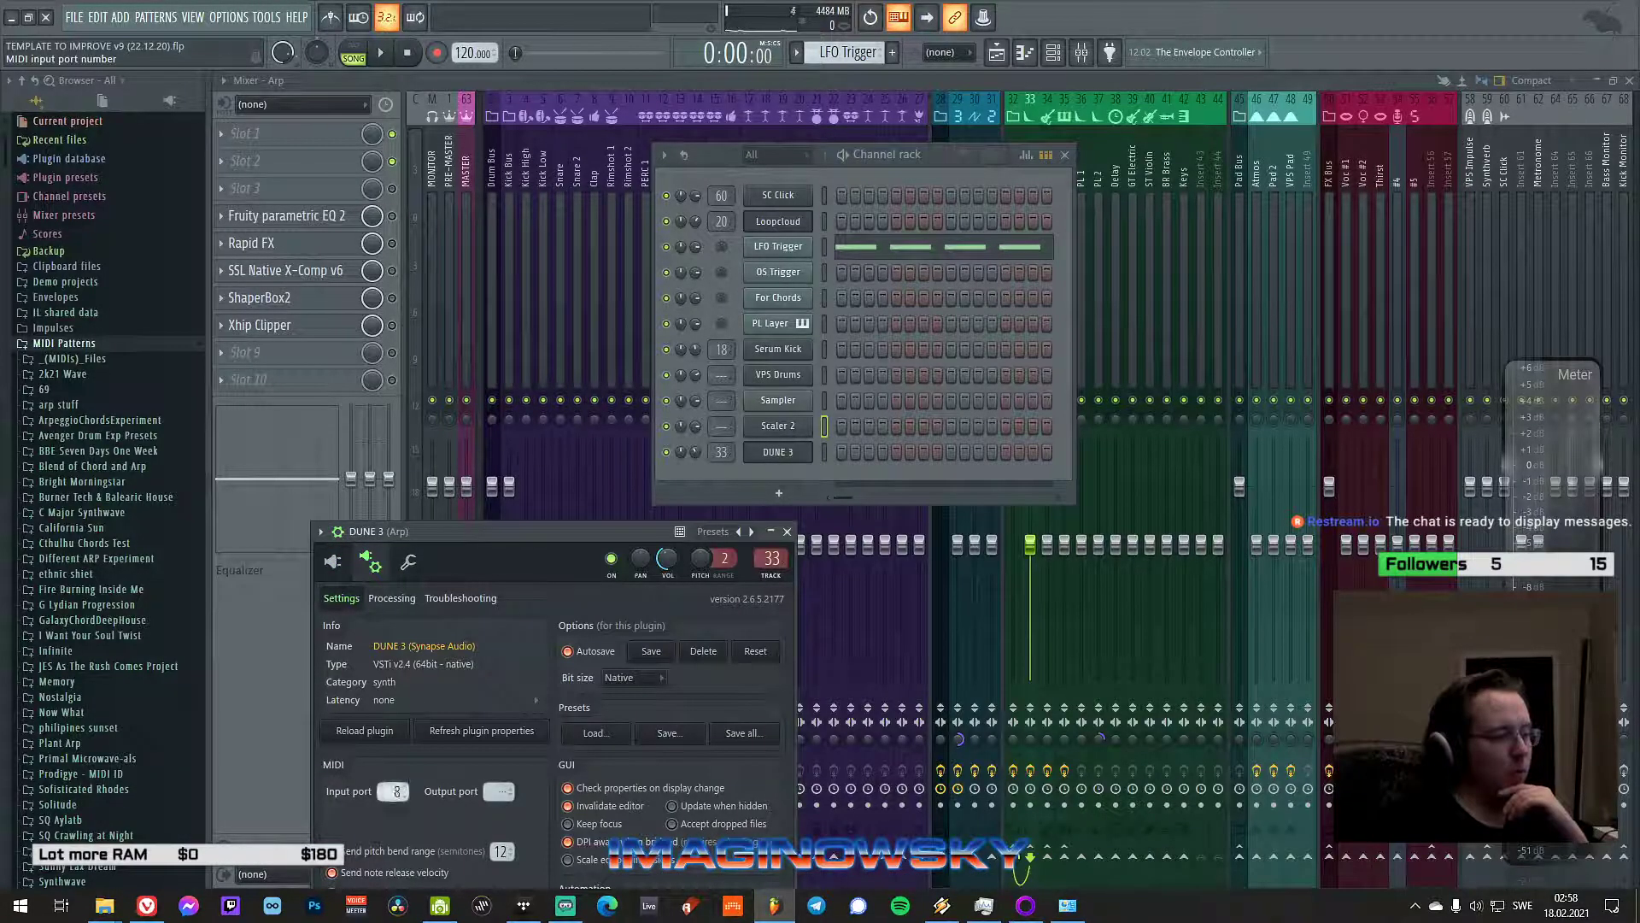
pyautogui.click(786, 530)
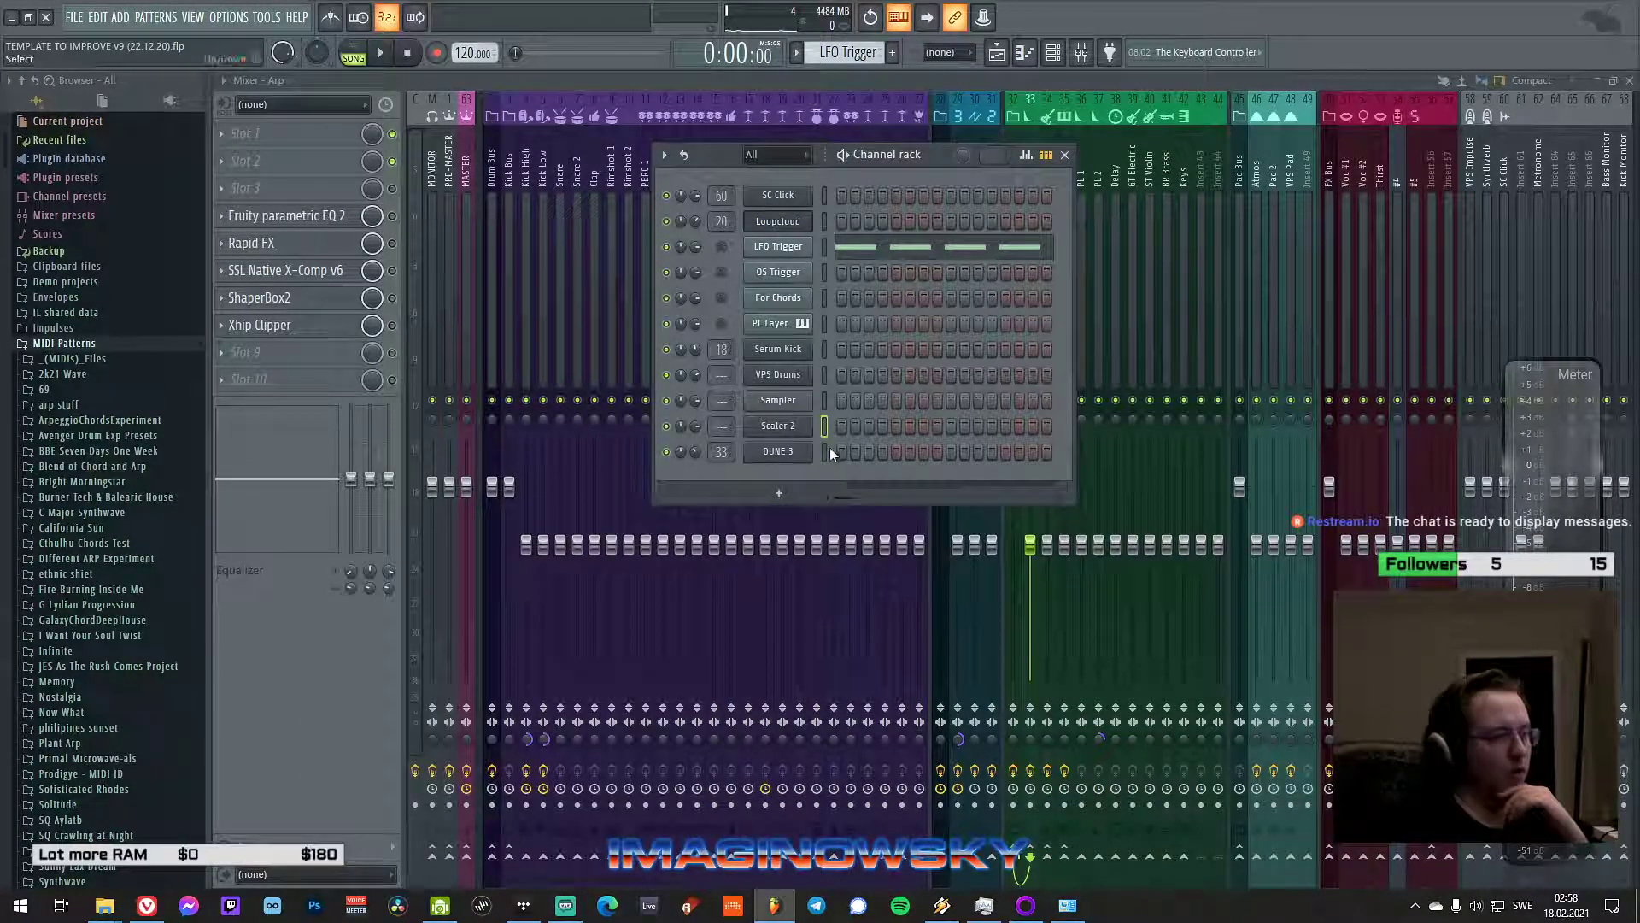
# - Show Scaler 2's plugin interface again and move its window up to reveal its chord and pattern sections
pyautogui.click(787, 427)
pyautogui.click(555, 470)
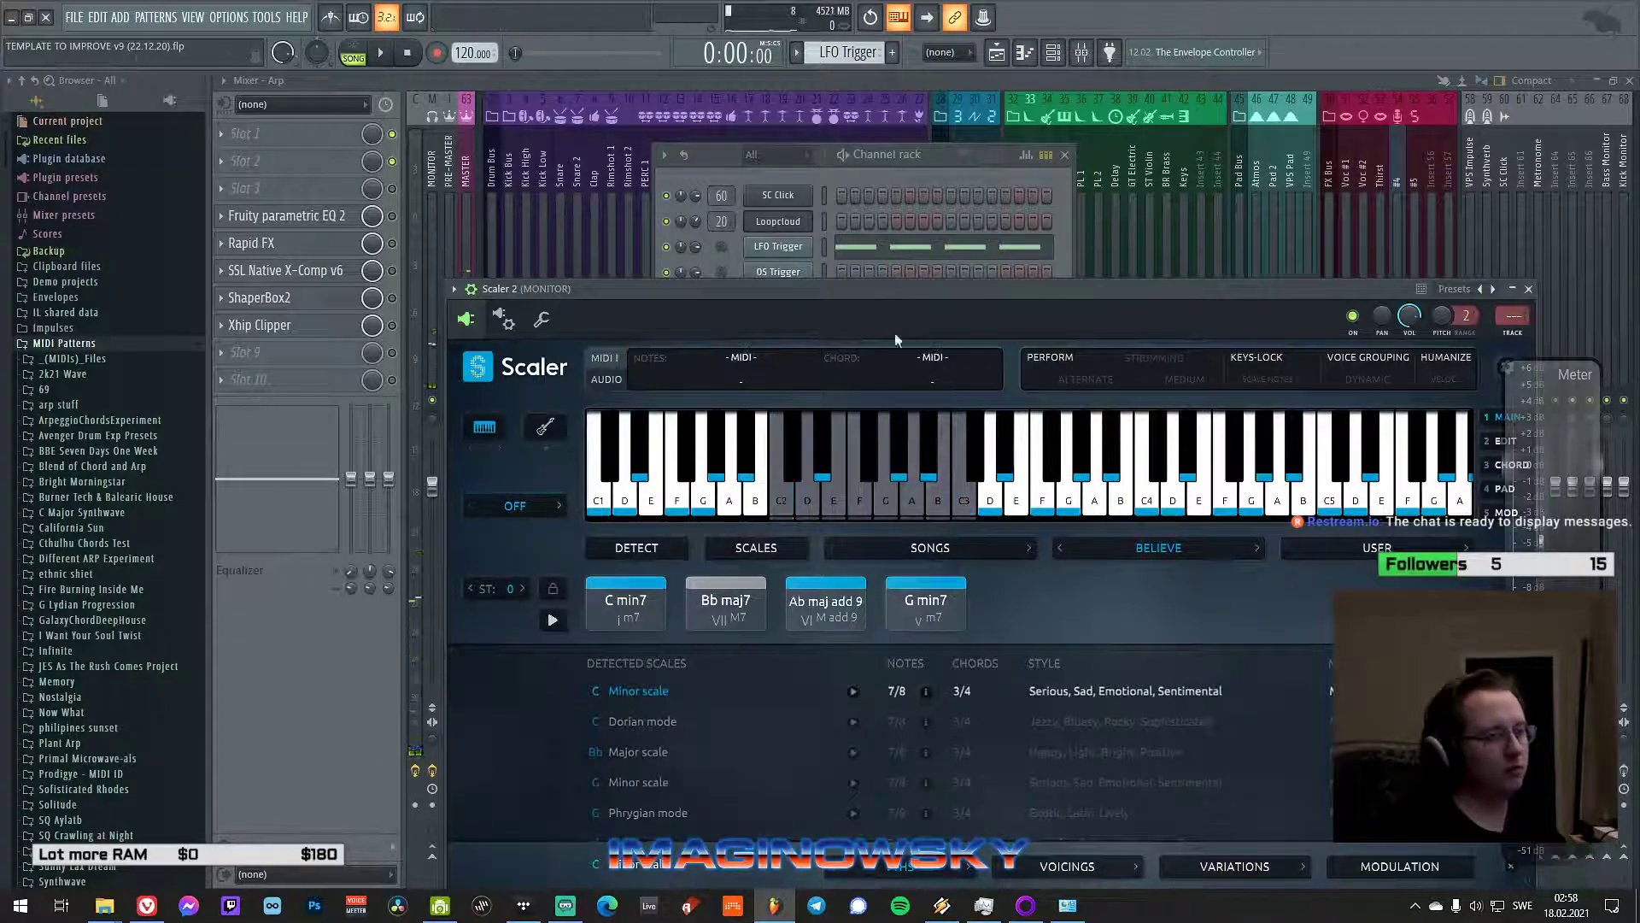
pyautogui.moveTo(896, 291); pyautogui.dragTo(846, 224)
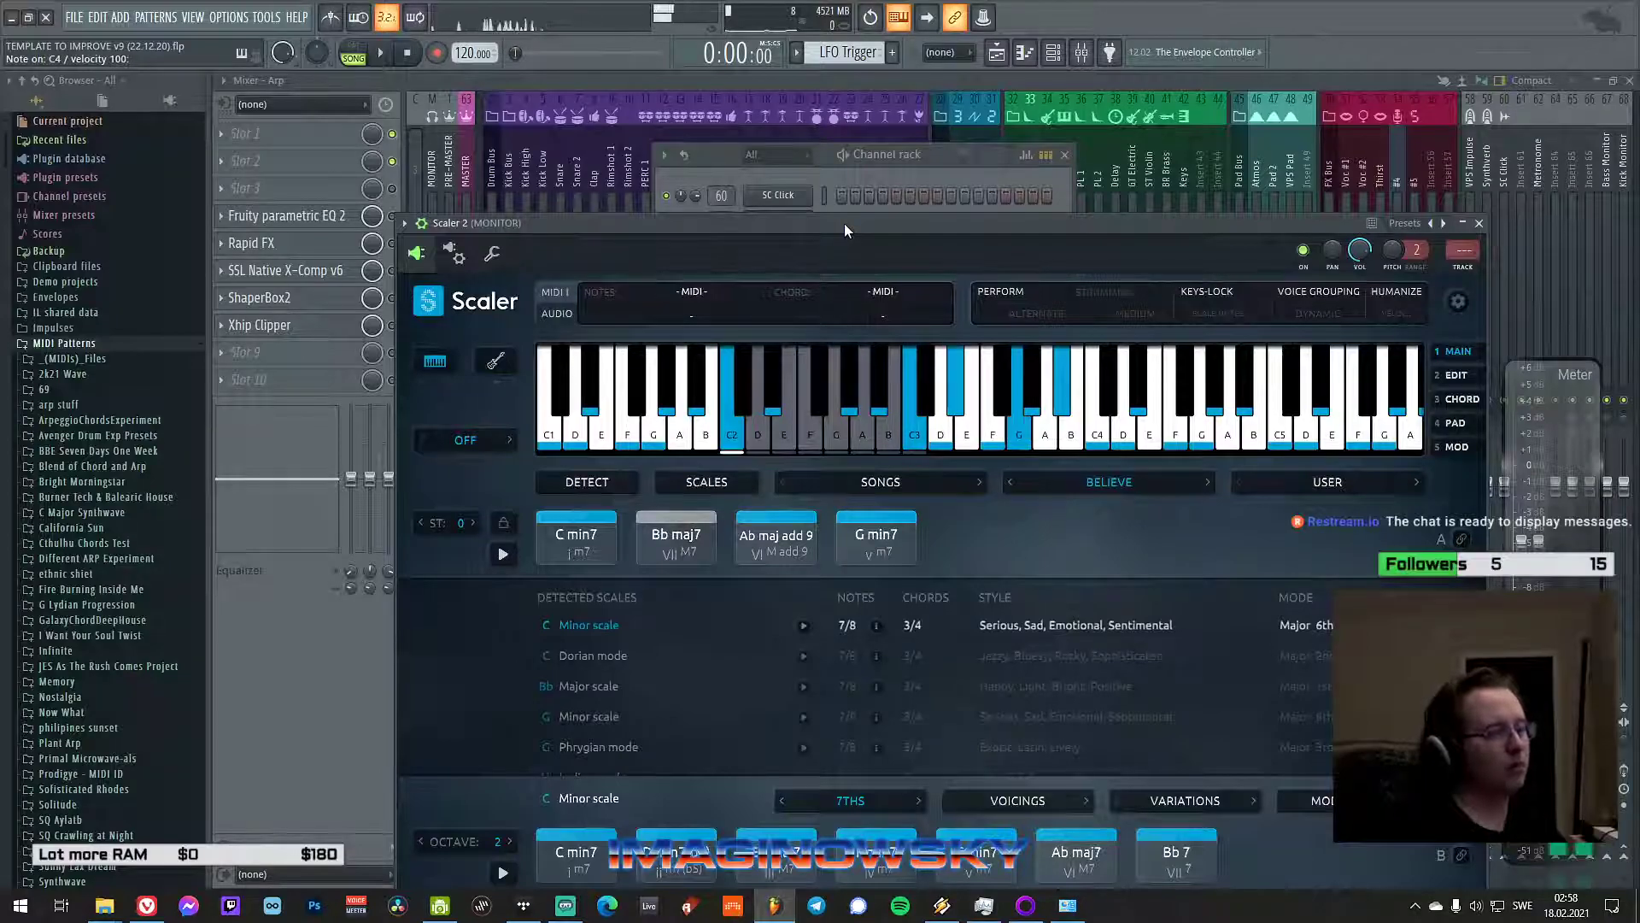
pyautogui.moveTo(838, 222); pyautogui.dragTo(945, 265)
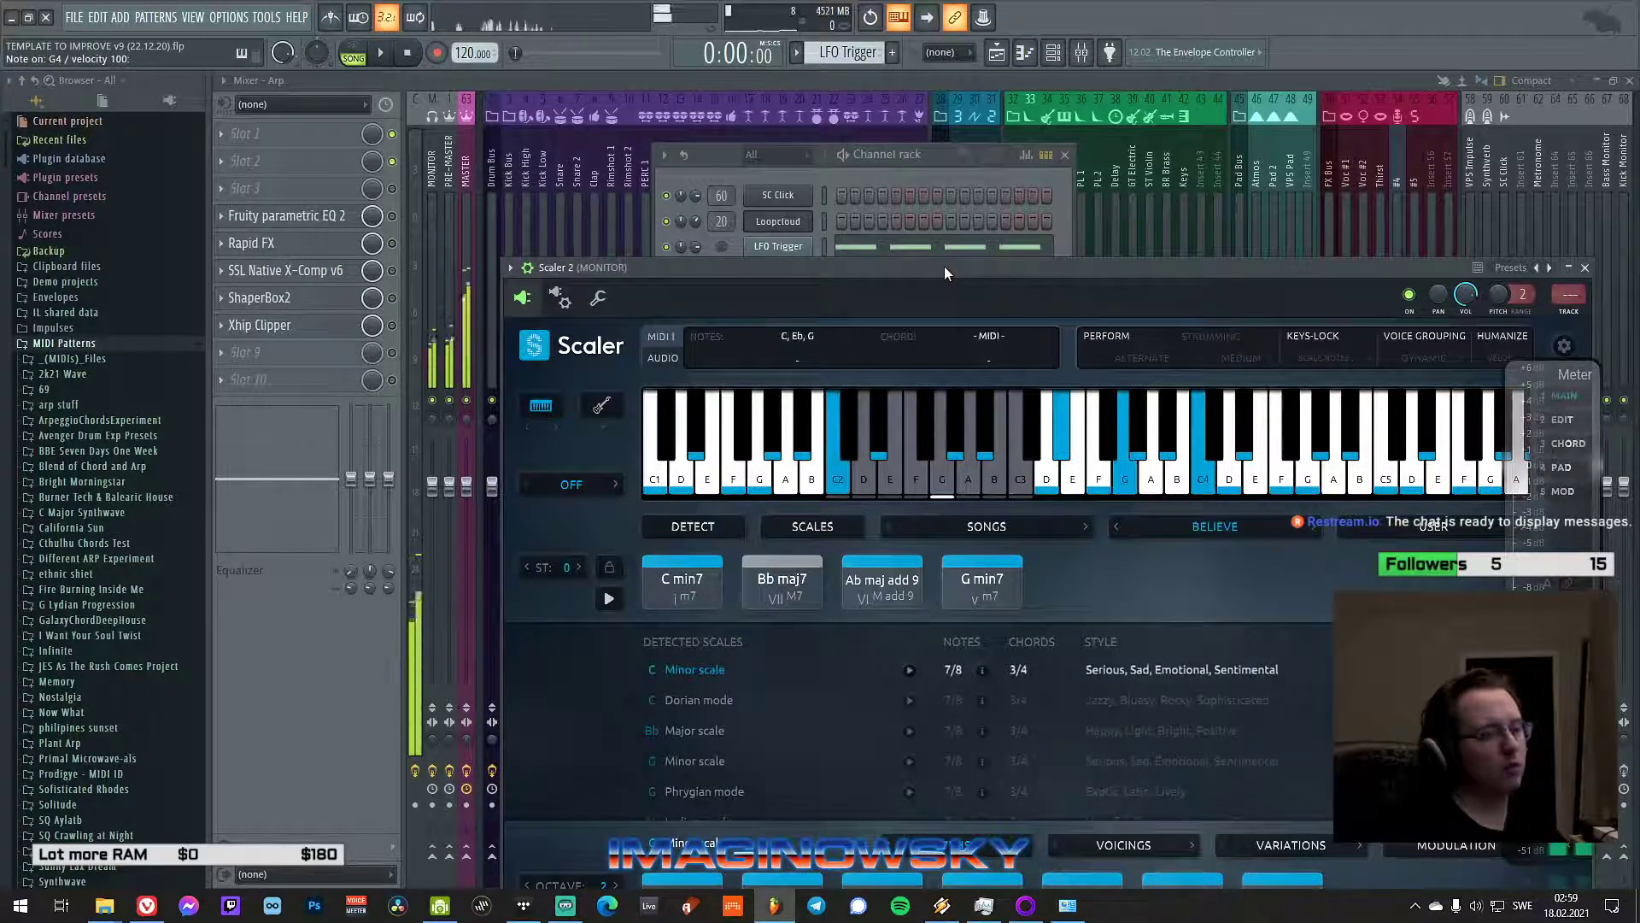
pyautogui.moveTo(909, 266); pyautogui.dragTo(787, 131)
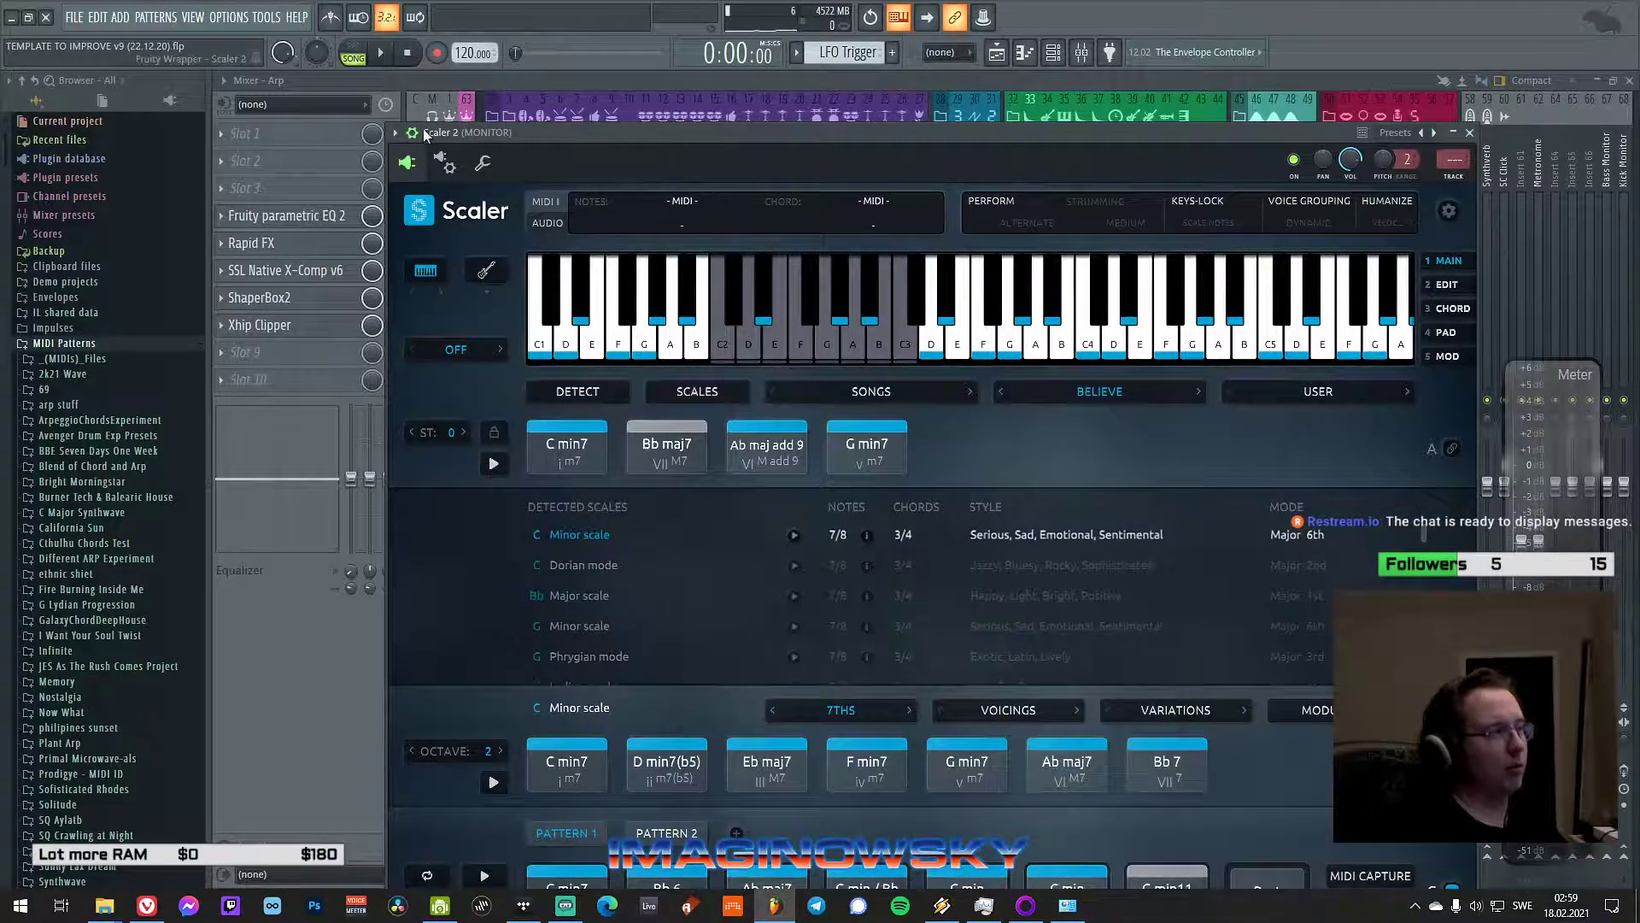
# - Hide the wrapper controls of Scaler 2 and reposition its window so the whole interface fits on screen
pyautogui.click(394, 133)
pyautogui.moveTo(458, 133); pyautogui.dragTo(475, 147)
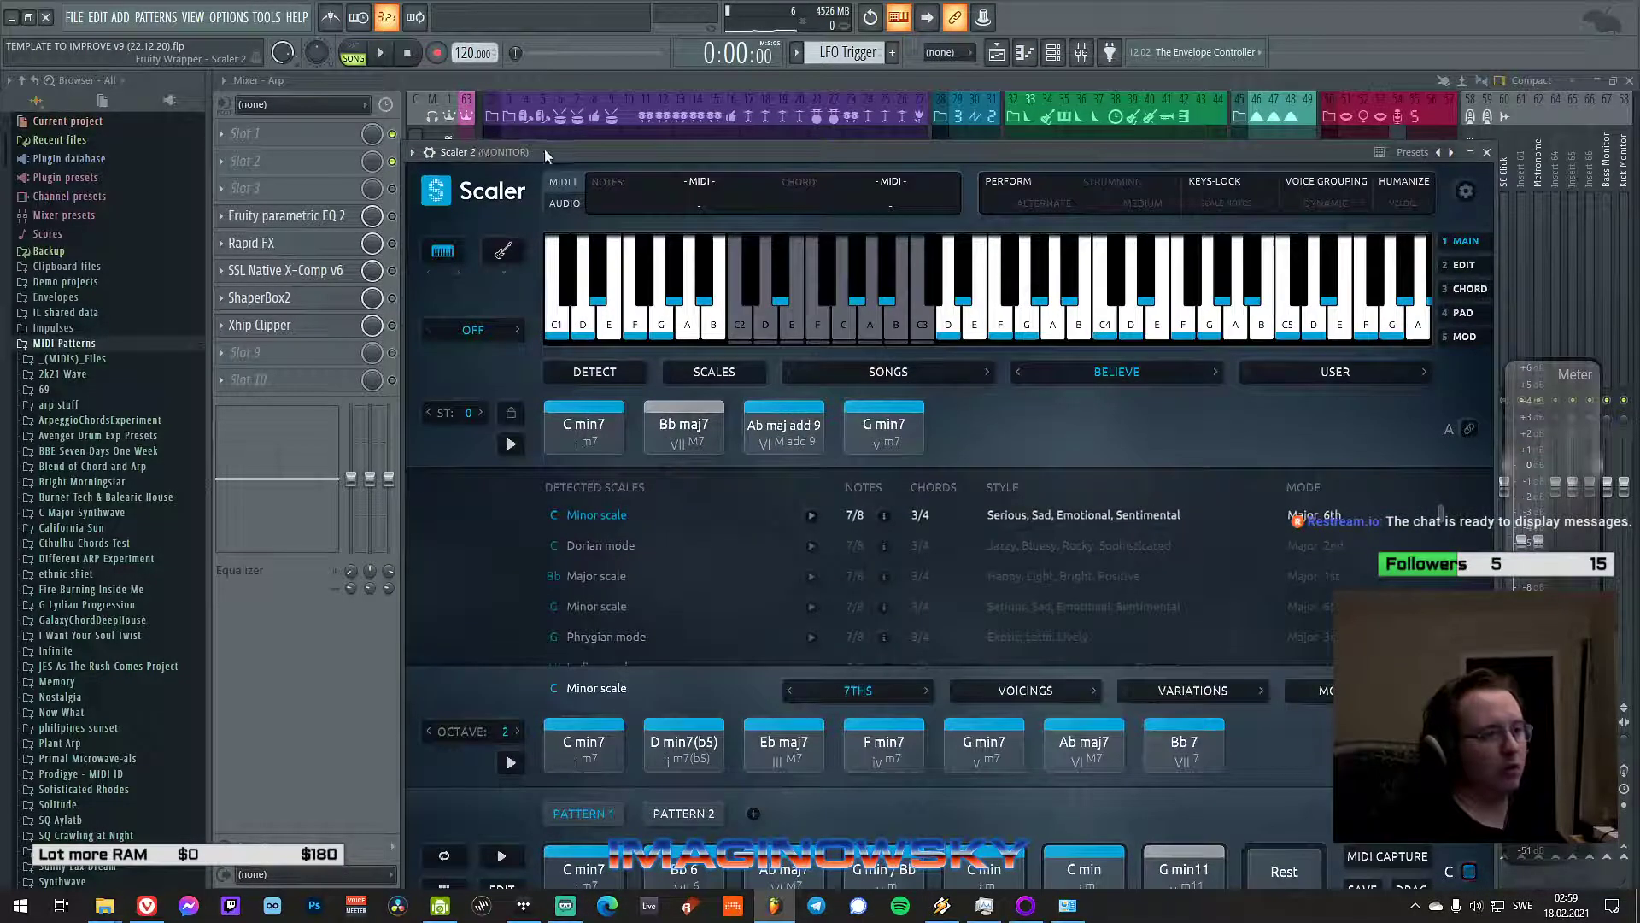
pyautogui.moveTo(837, 155); pyautogui.dragTo(817, 145)
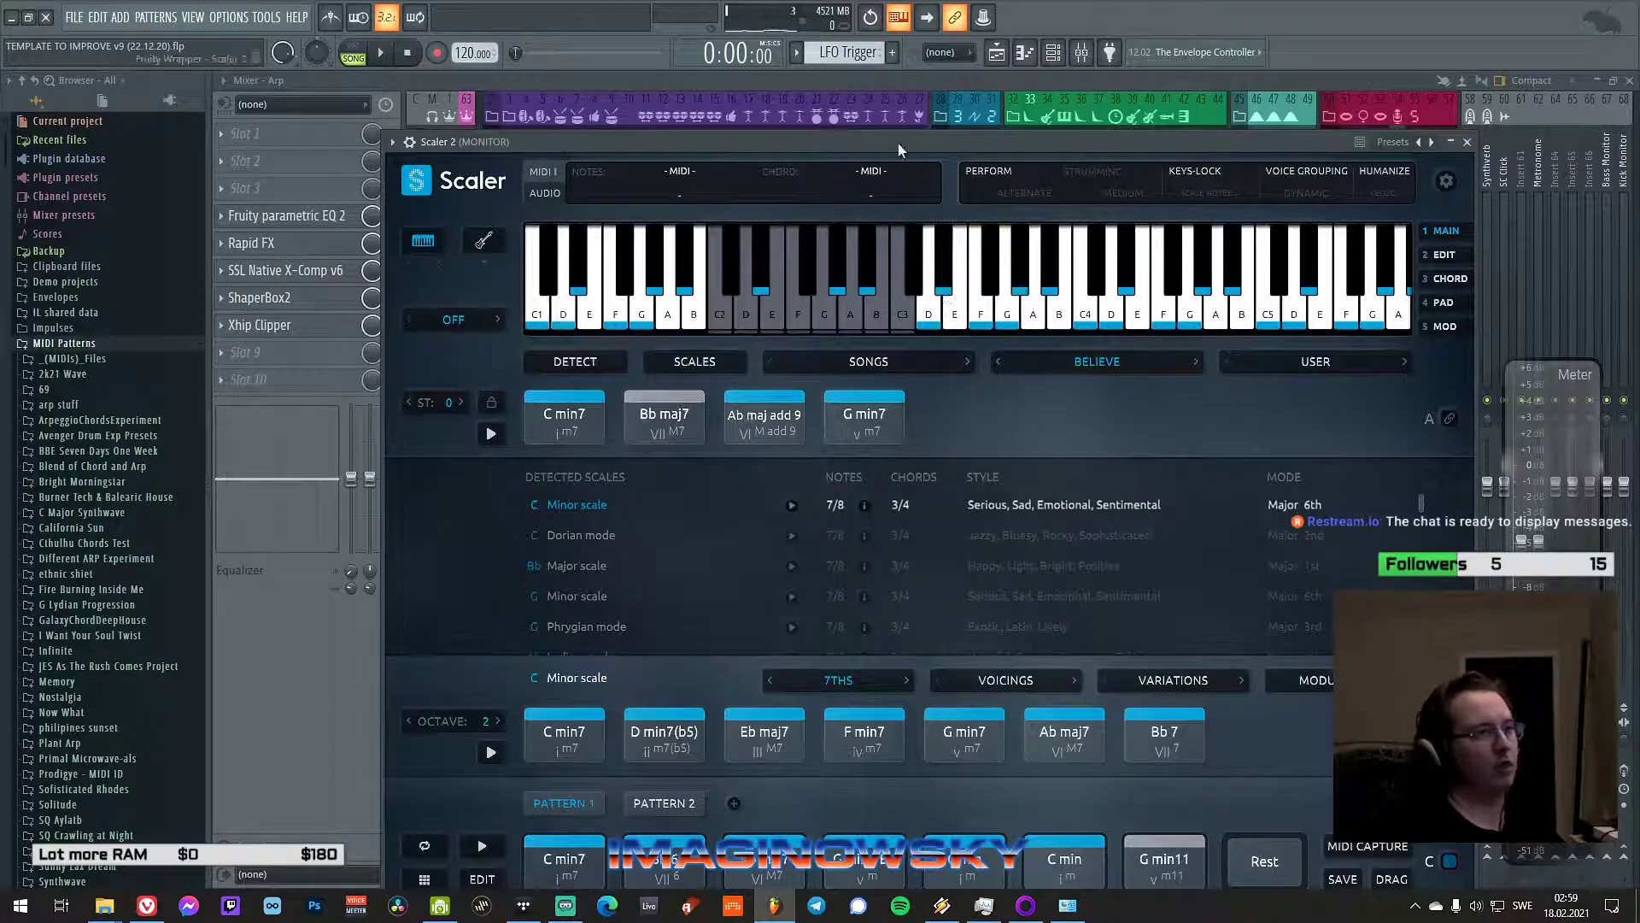
pyautogui.moveTo(899, 142); pyautogui.dragTo(904, 111)
# - Preview the C min7 and Bb maj7 chords in Scaler 2 and examine its chord extension and voicing options
pyautogui.click(570, 389)
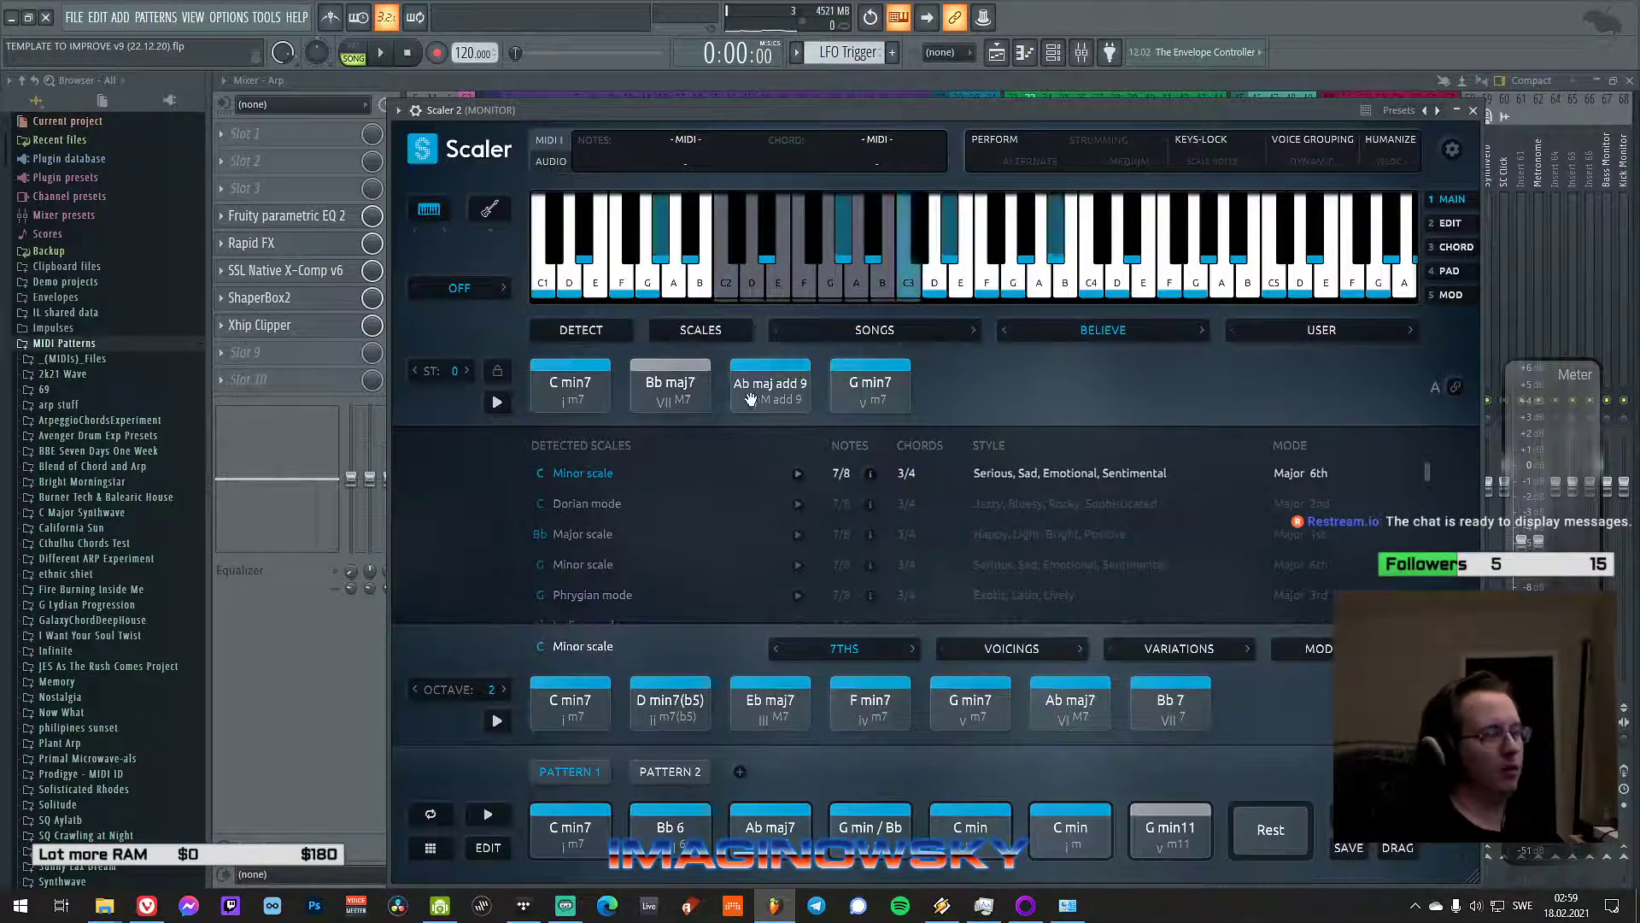
pyautogui.click(655, 389)
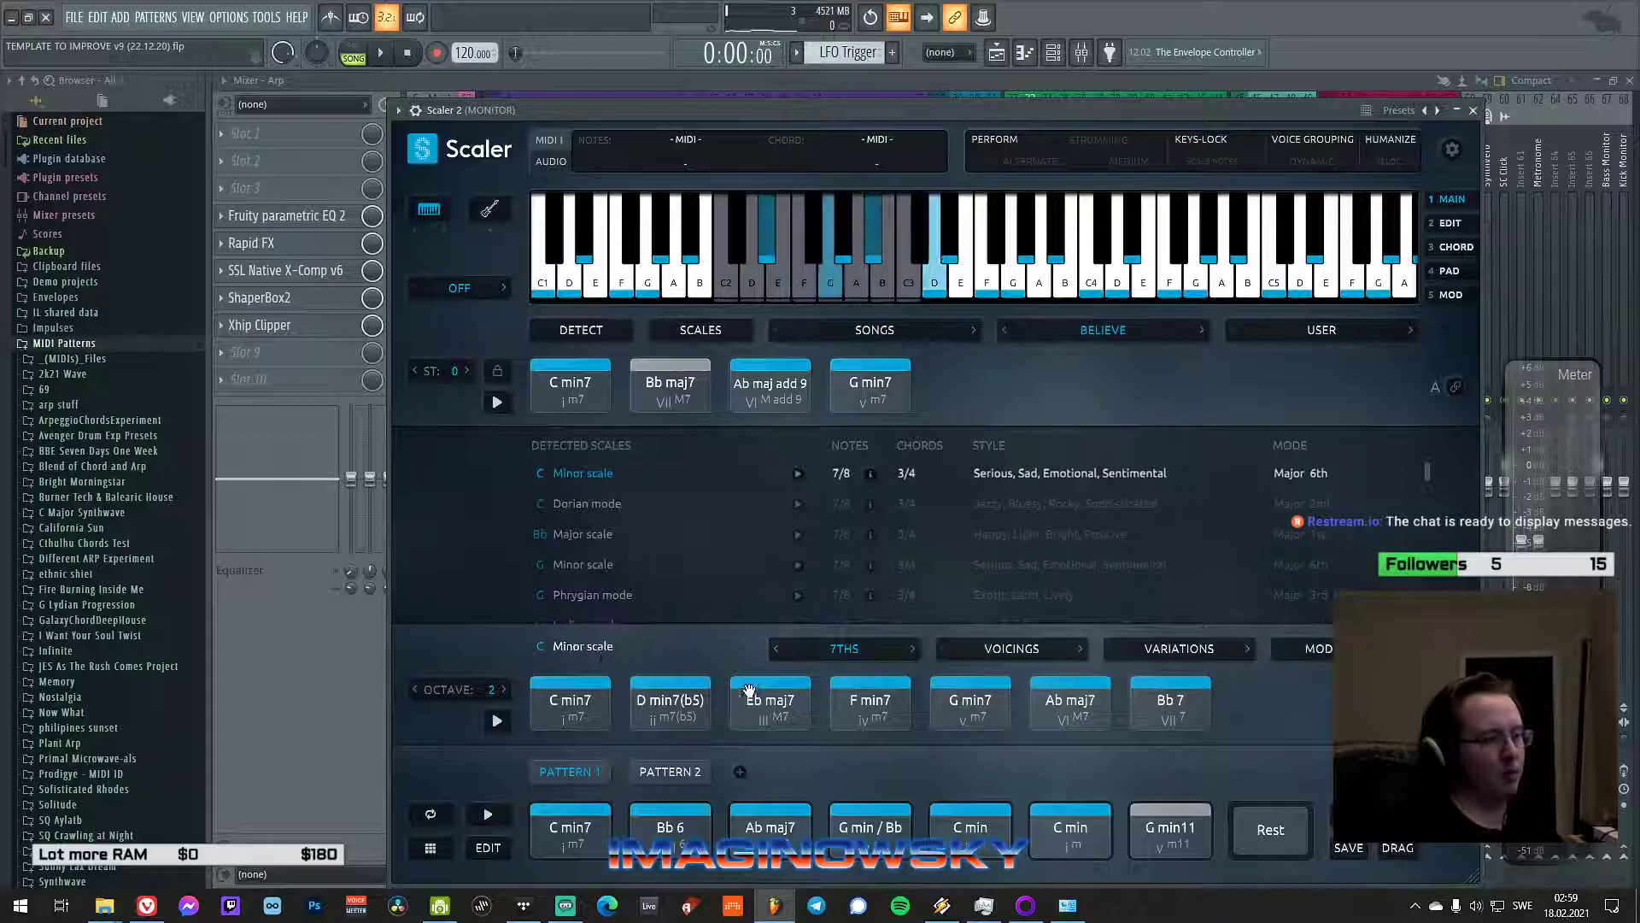
pyautogui.click(843, 650)
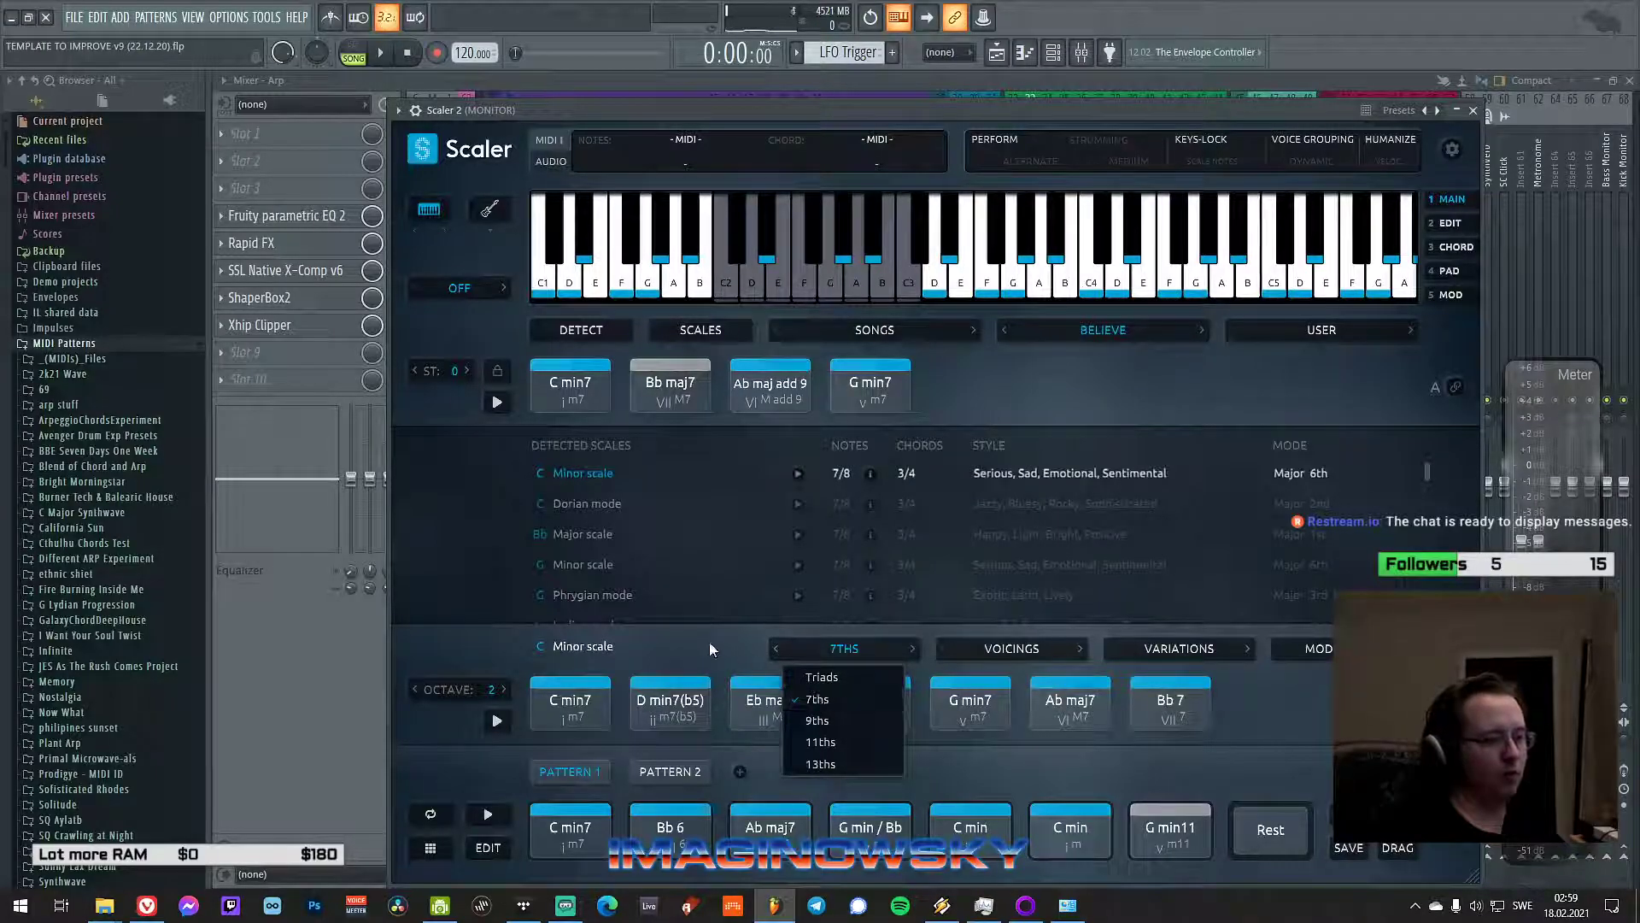
pyautogui.click(839, 661)
pyautogui.click(1010, 653)
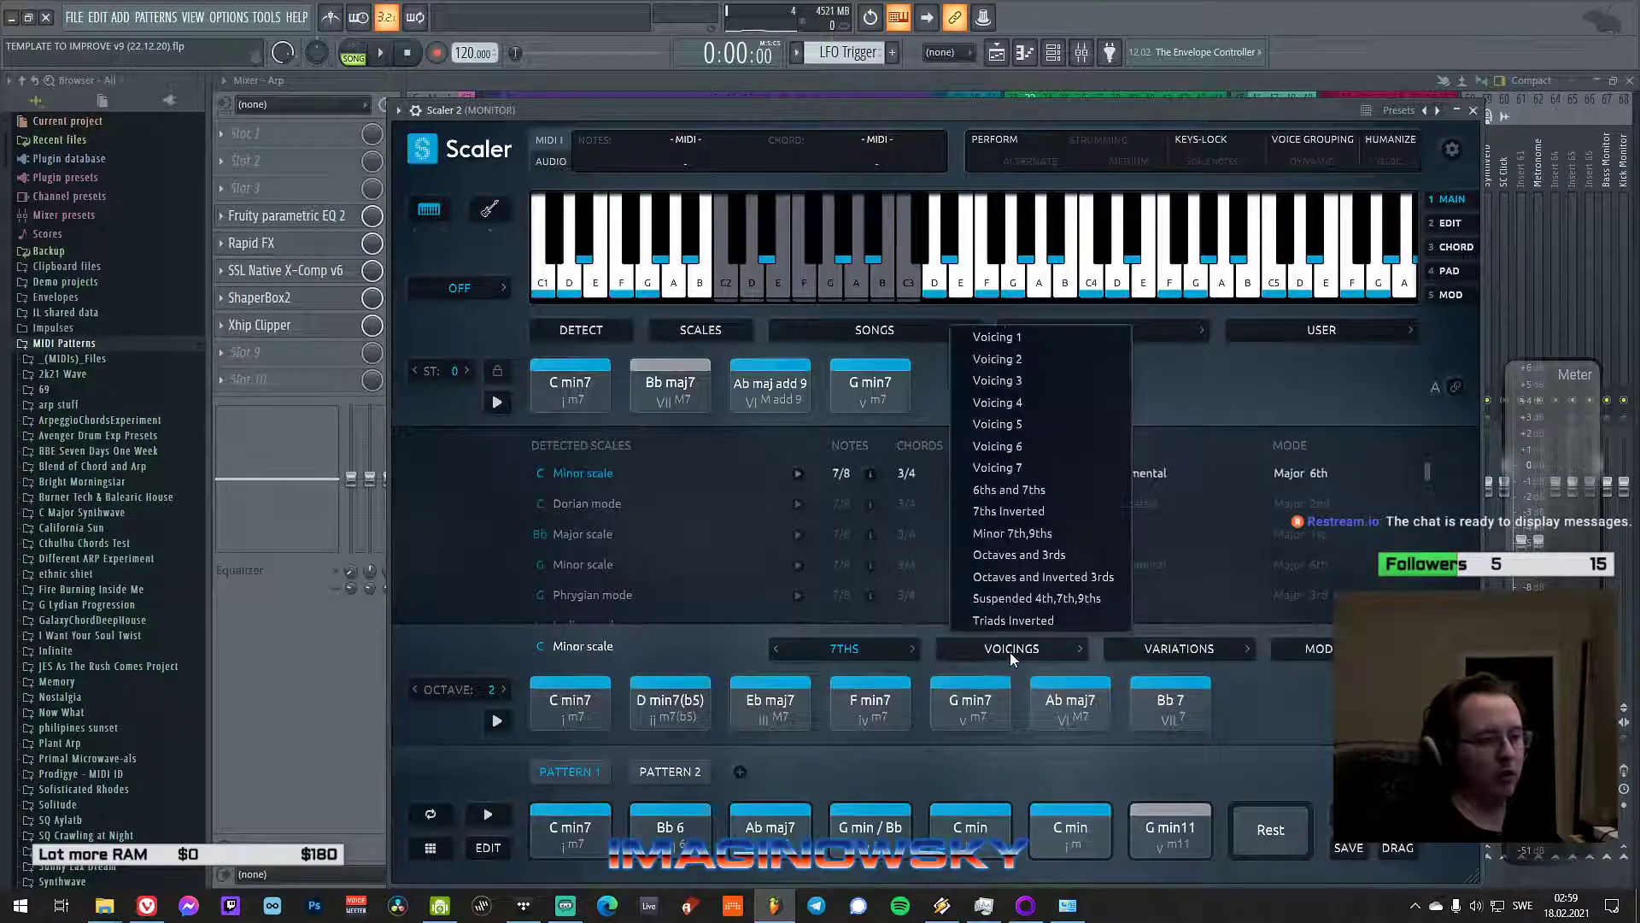
pyautogui.click(1011, 652)
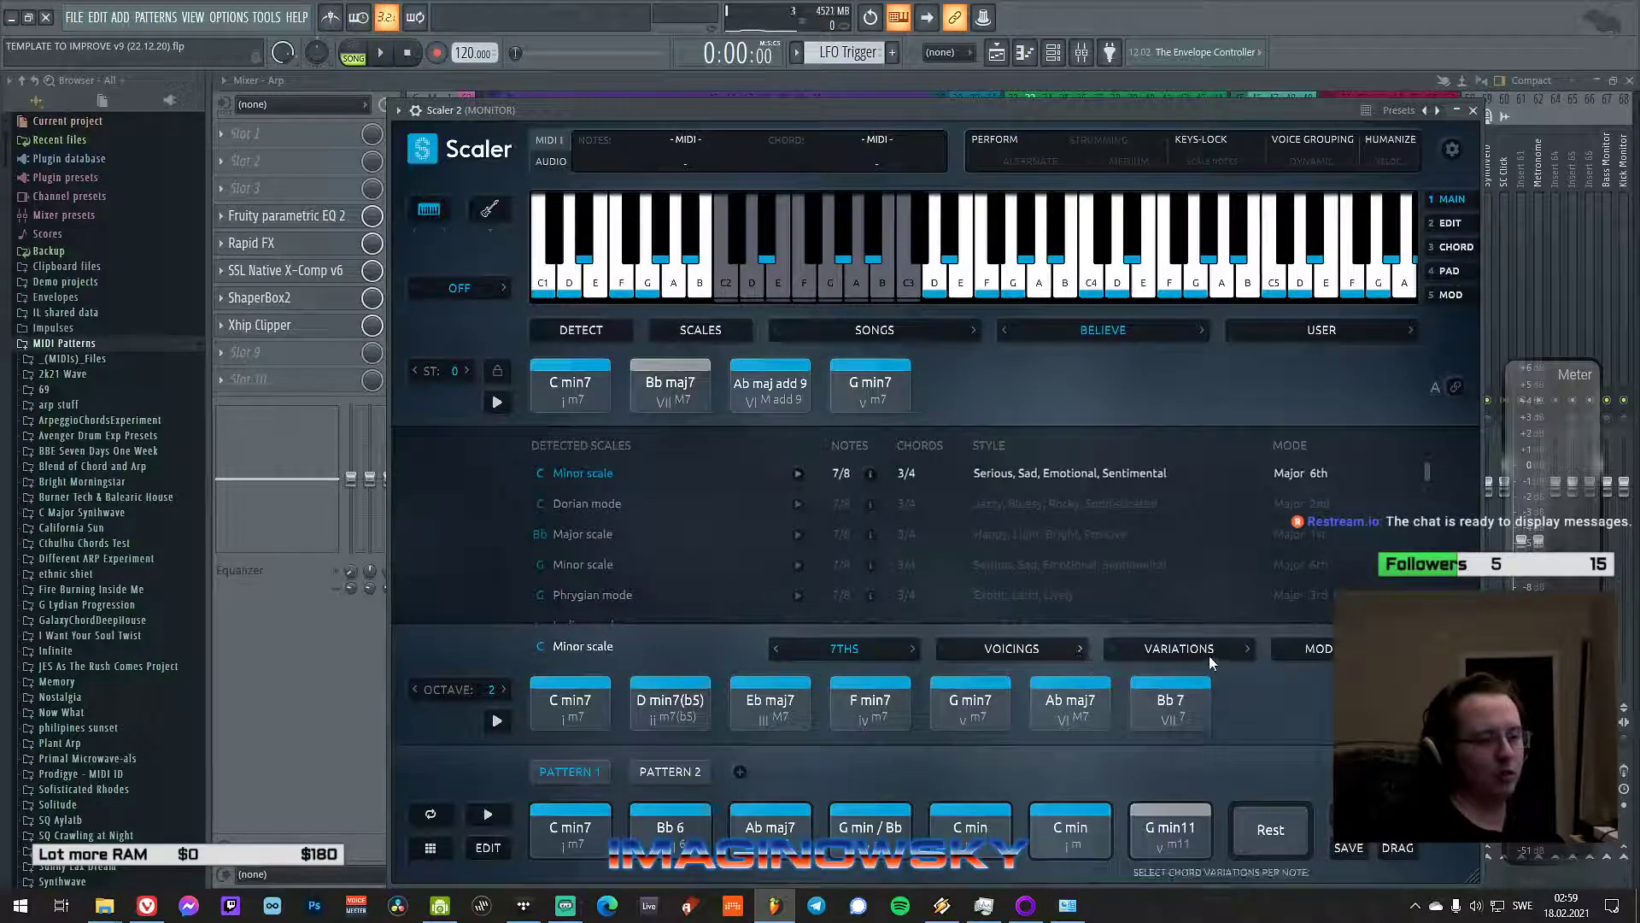
# - Examine Scaler's modulation page with its circle of fifths, return to the main view and look through the detected scales
pyautogui.click(1329, 656)
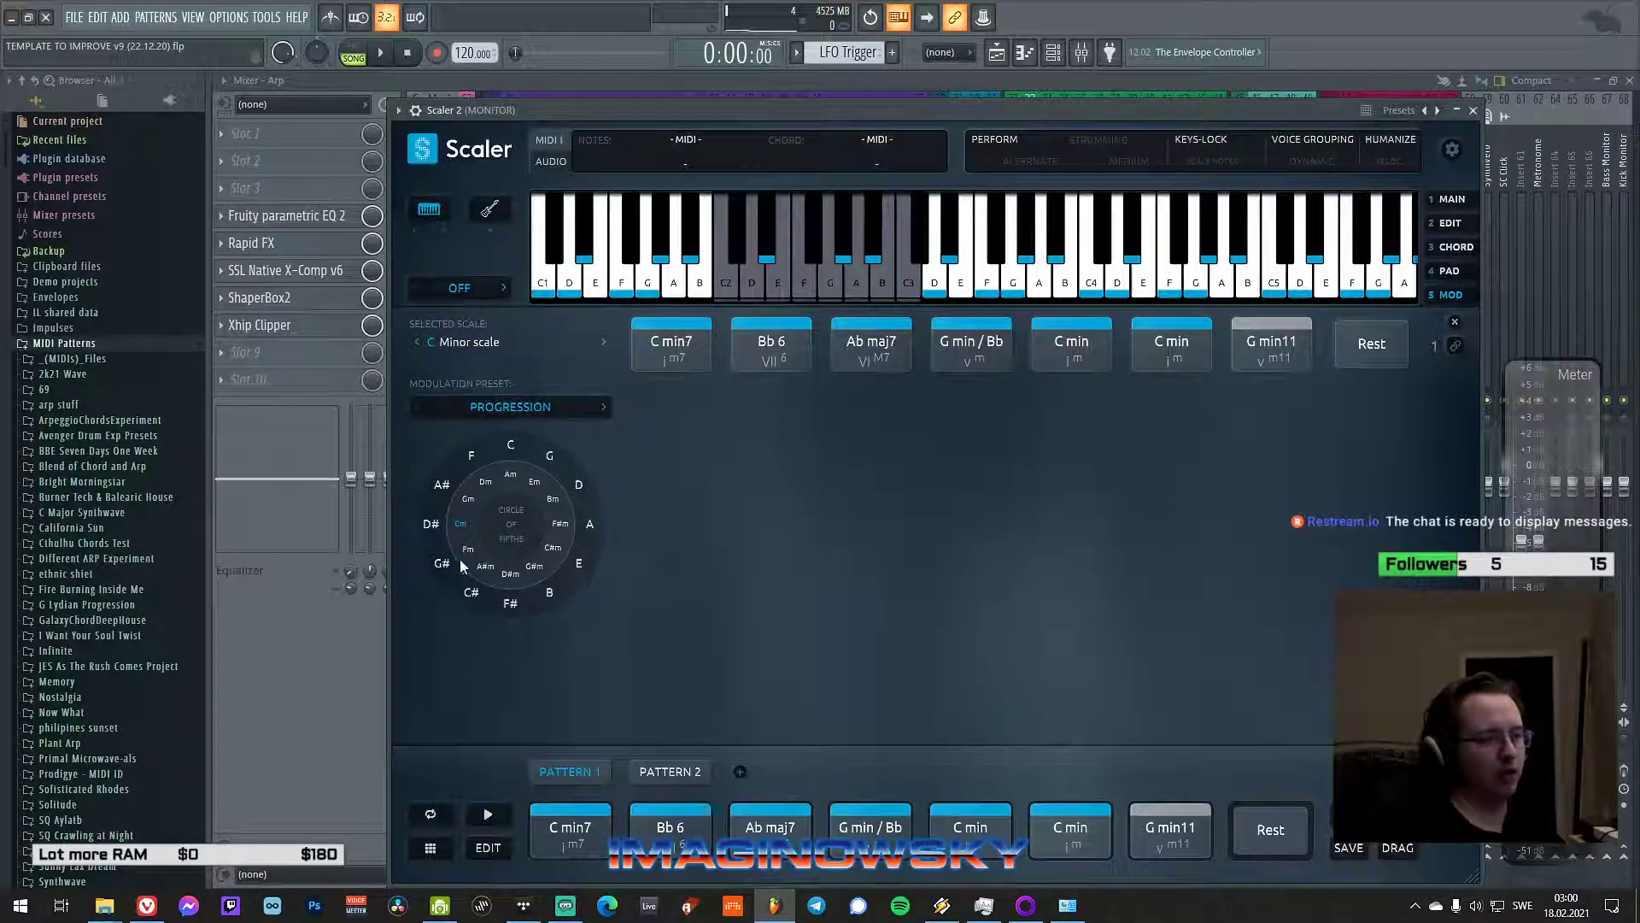
pyautogui.click(1453, 322)
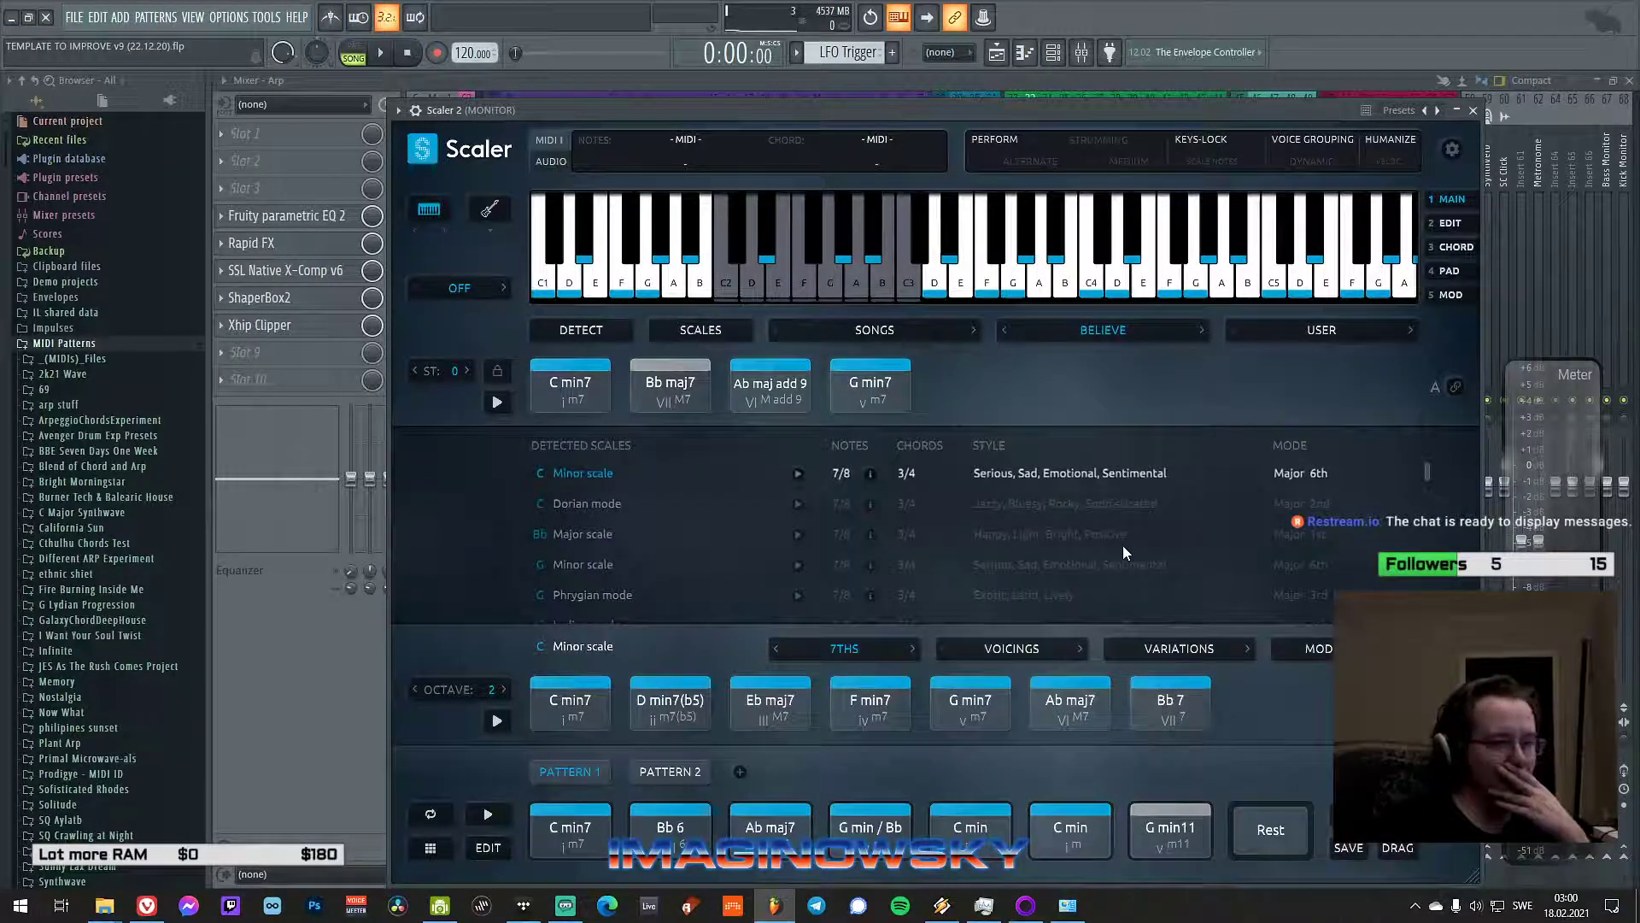
pyautogui.scroll(-3, 1124, 551)
pyautogui.scroll(3, 1119, 544)
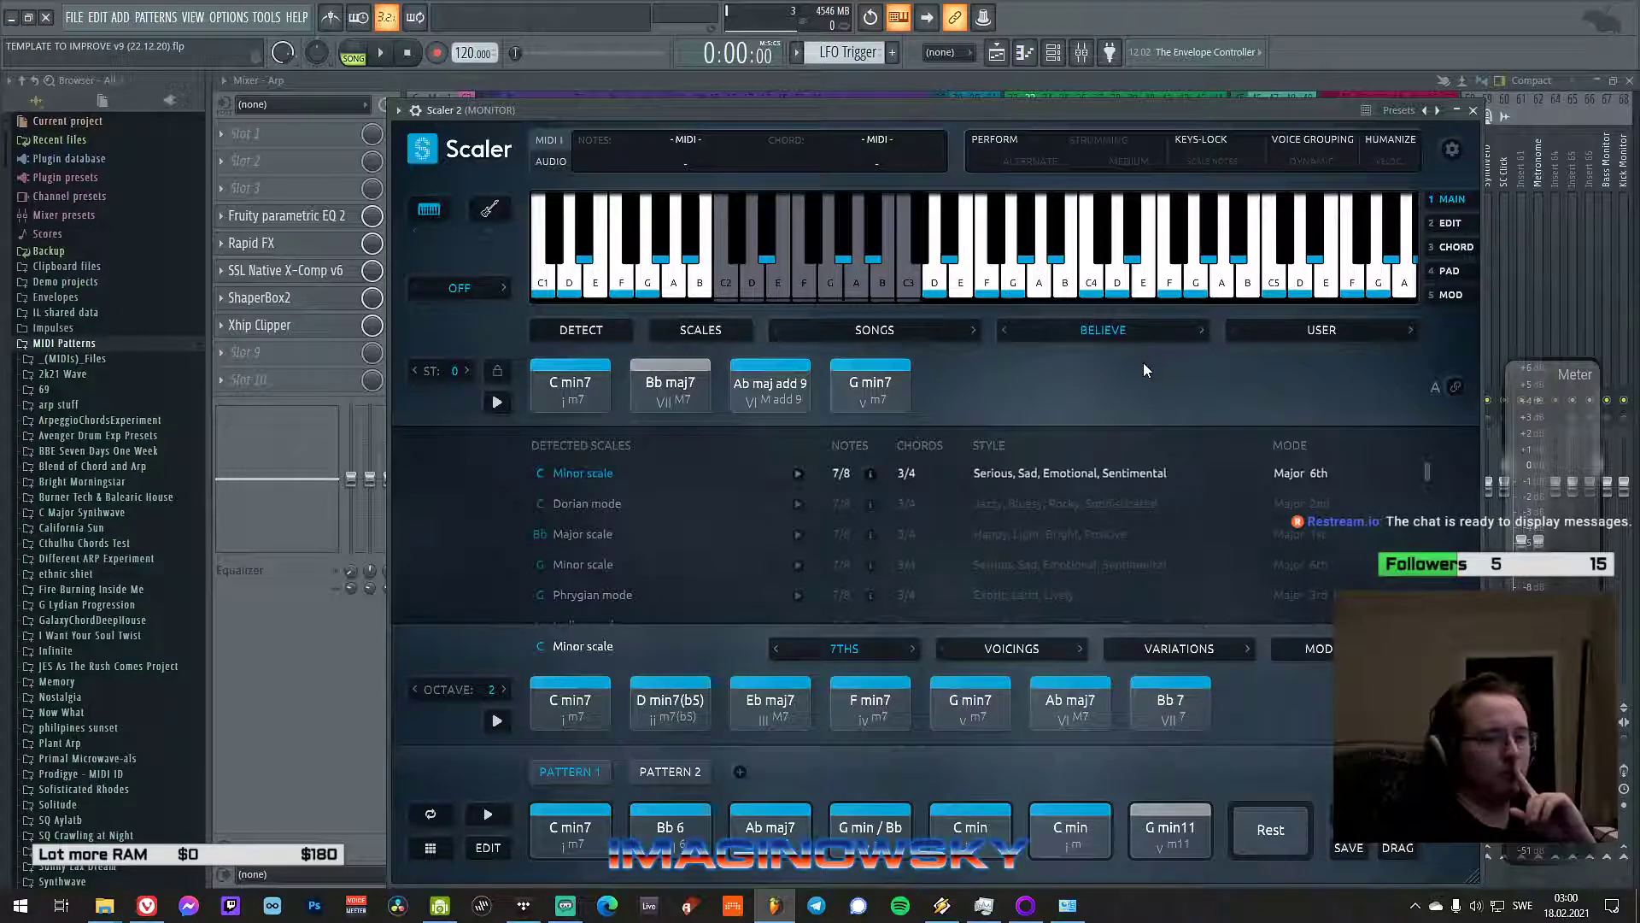
# - Load the 70s Funk & Soul 1 song chord set, followed by 70s Funk & Soul 2
pyautogui.click(924, 333)
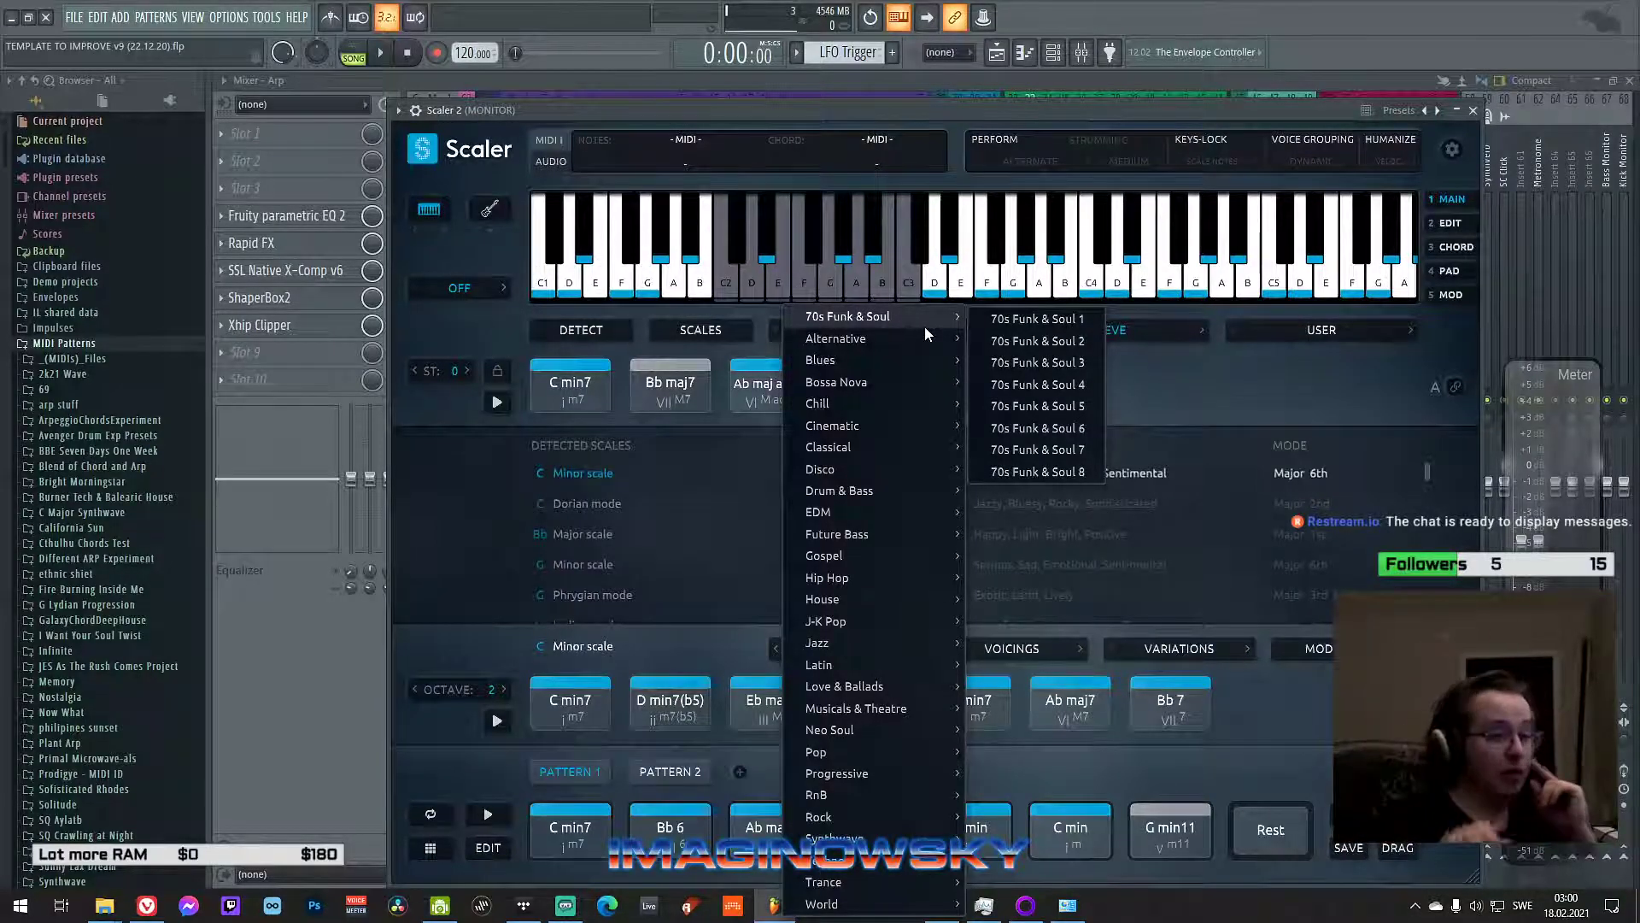
pyautogui.click(1012, 320)
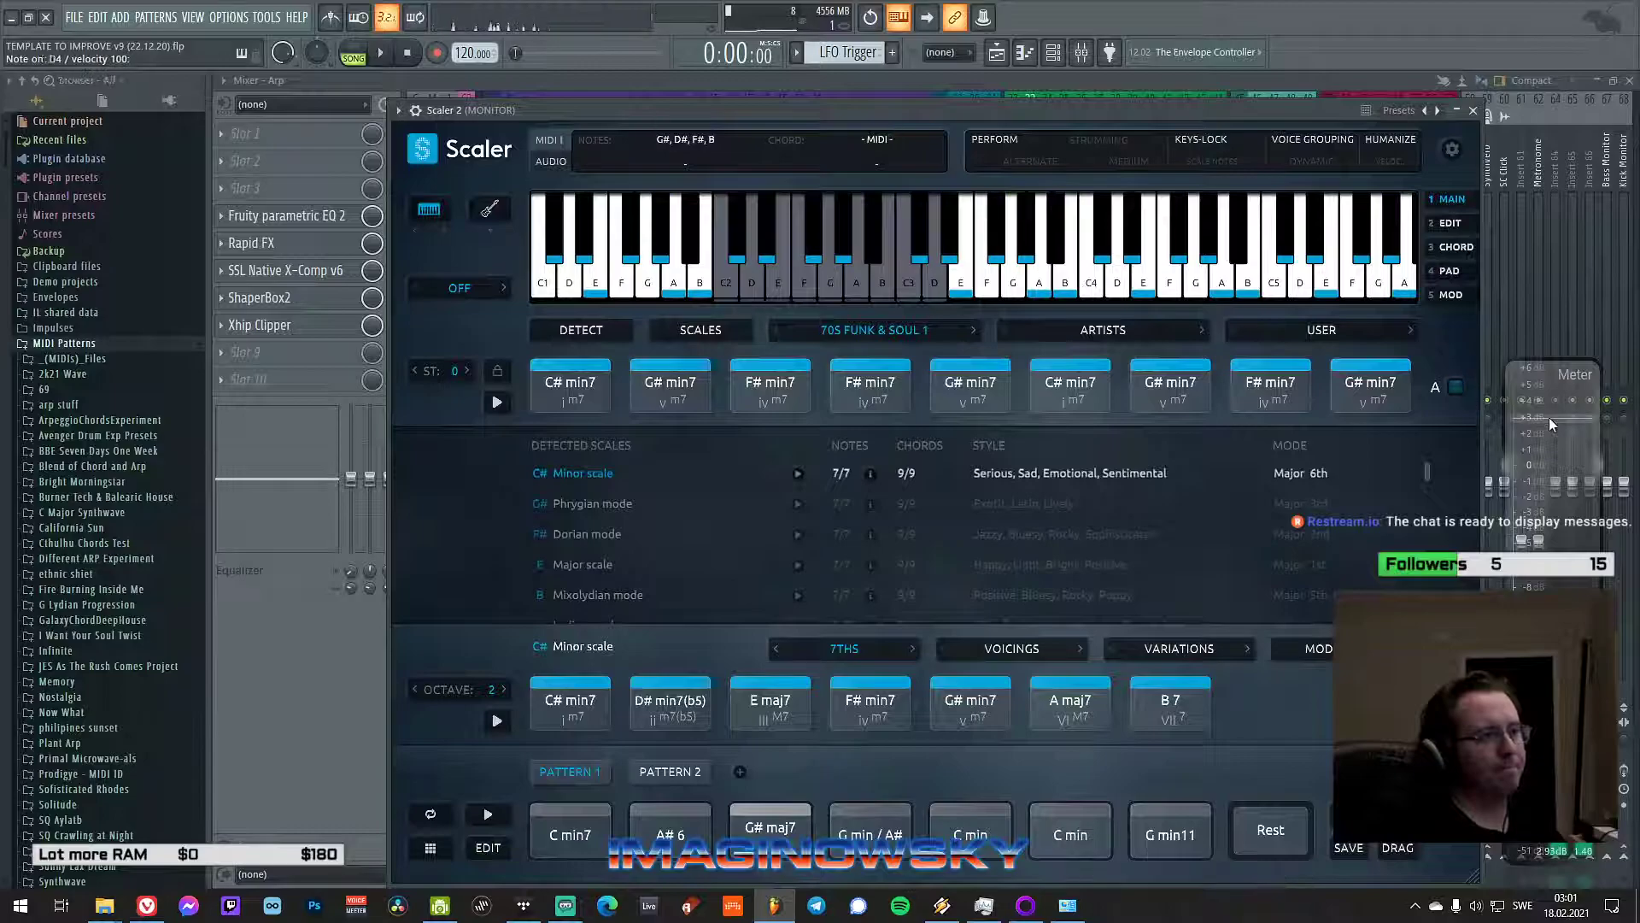
pyautogui.click(973, 329)
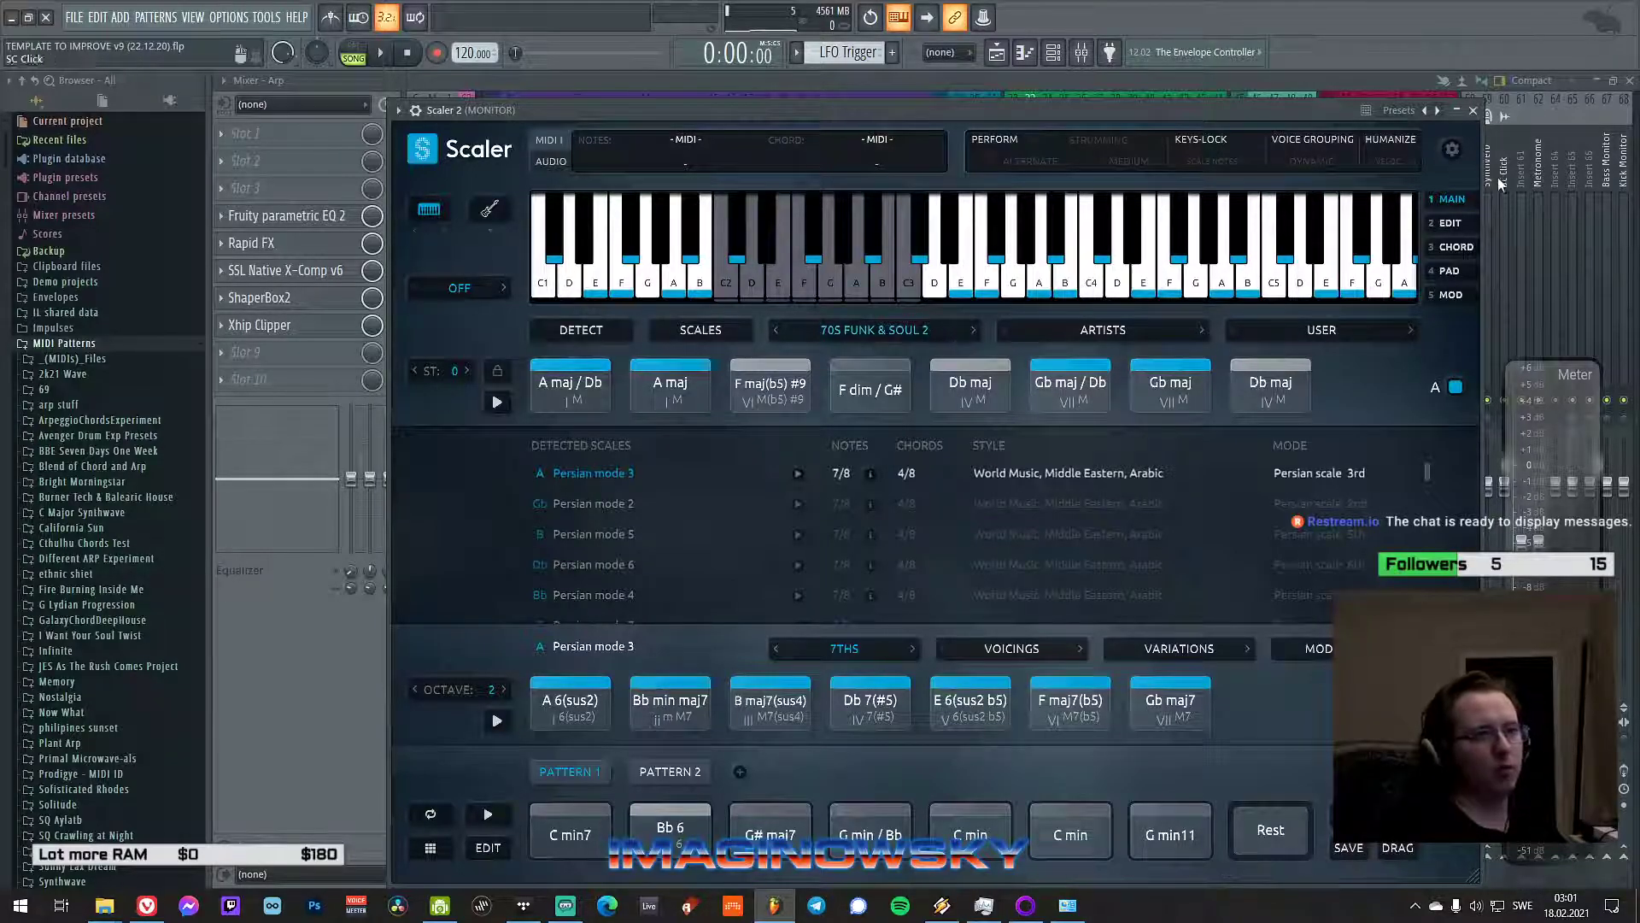
# - Start importing a saved Scaler session state and browse to the Scaler 2 Presets folder
pyautogui.click(1452, 150)
pyautogui.click(1401, 224)
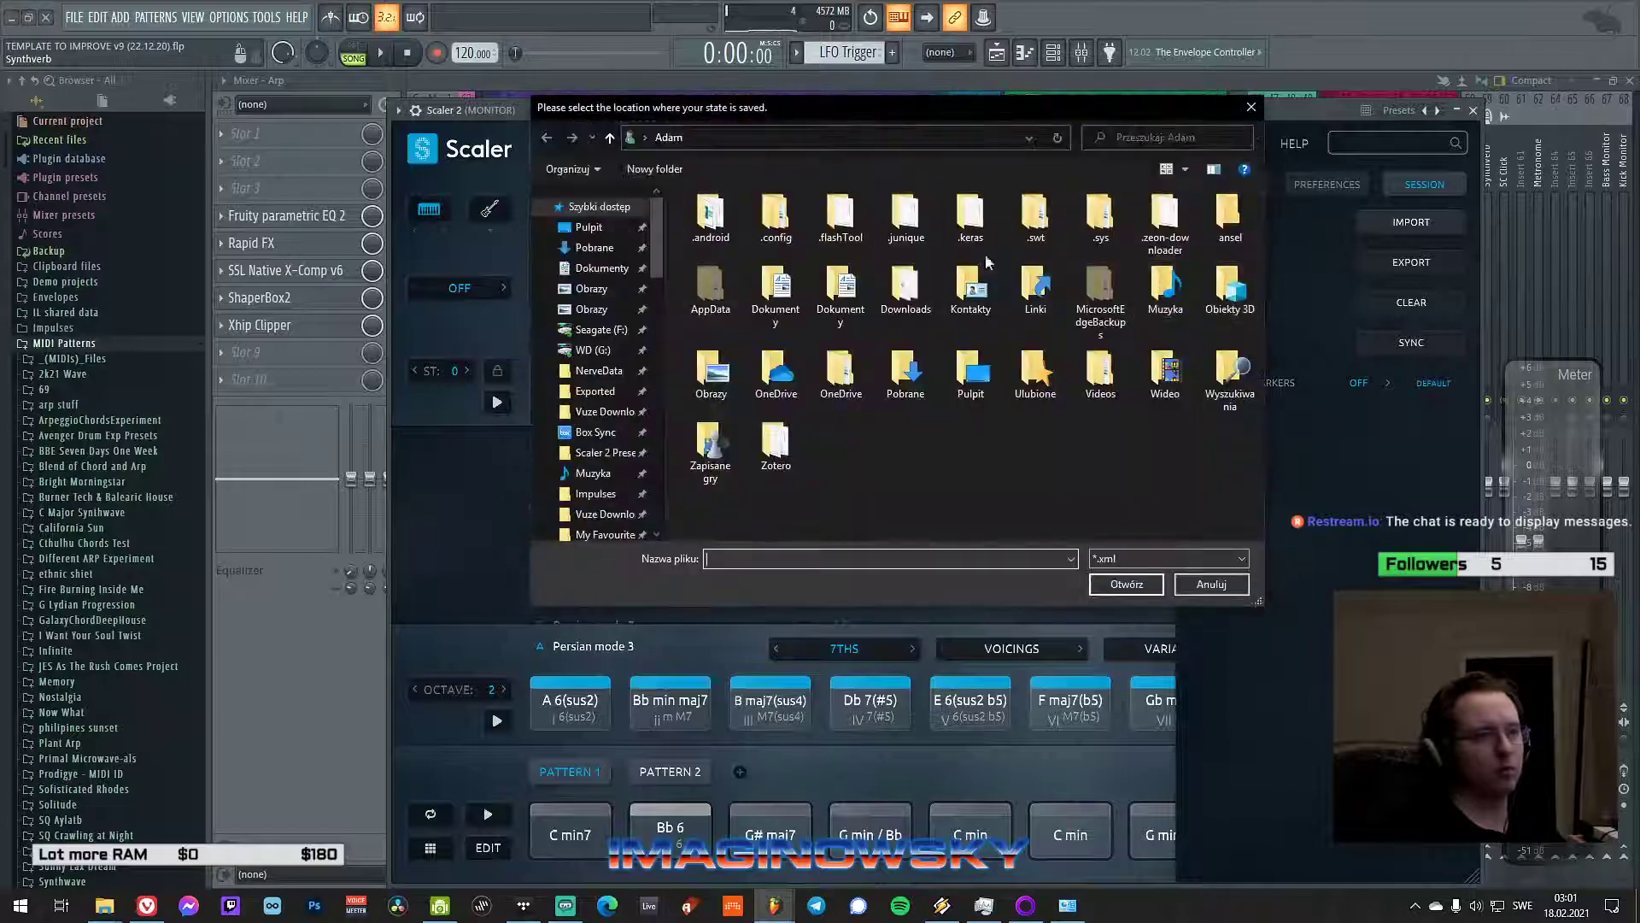
pyautogui.scroll(-7, 618, 329)
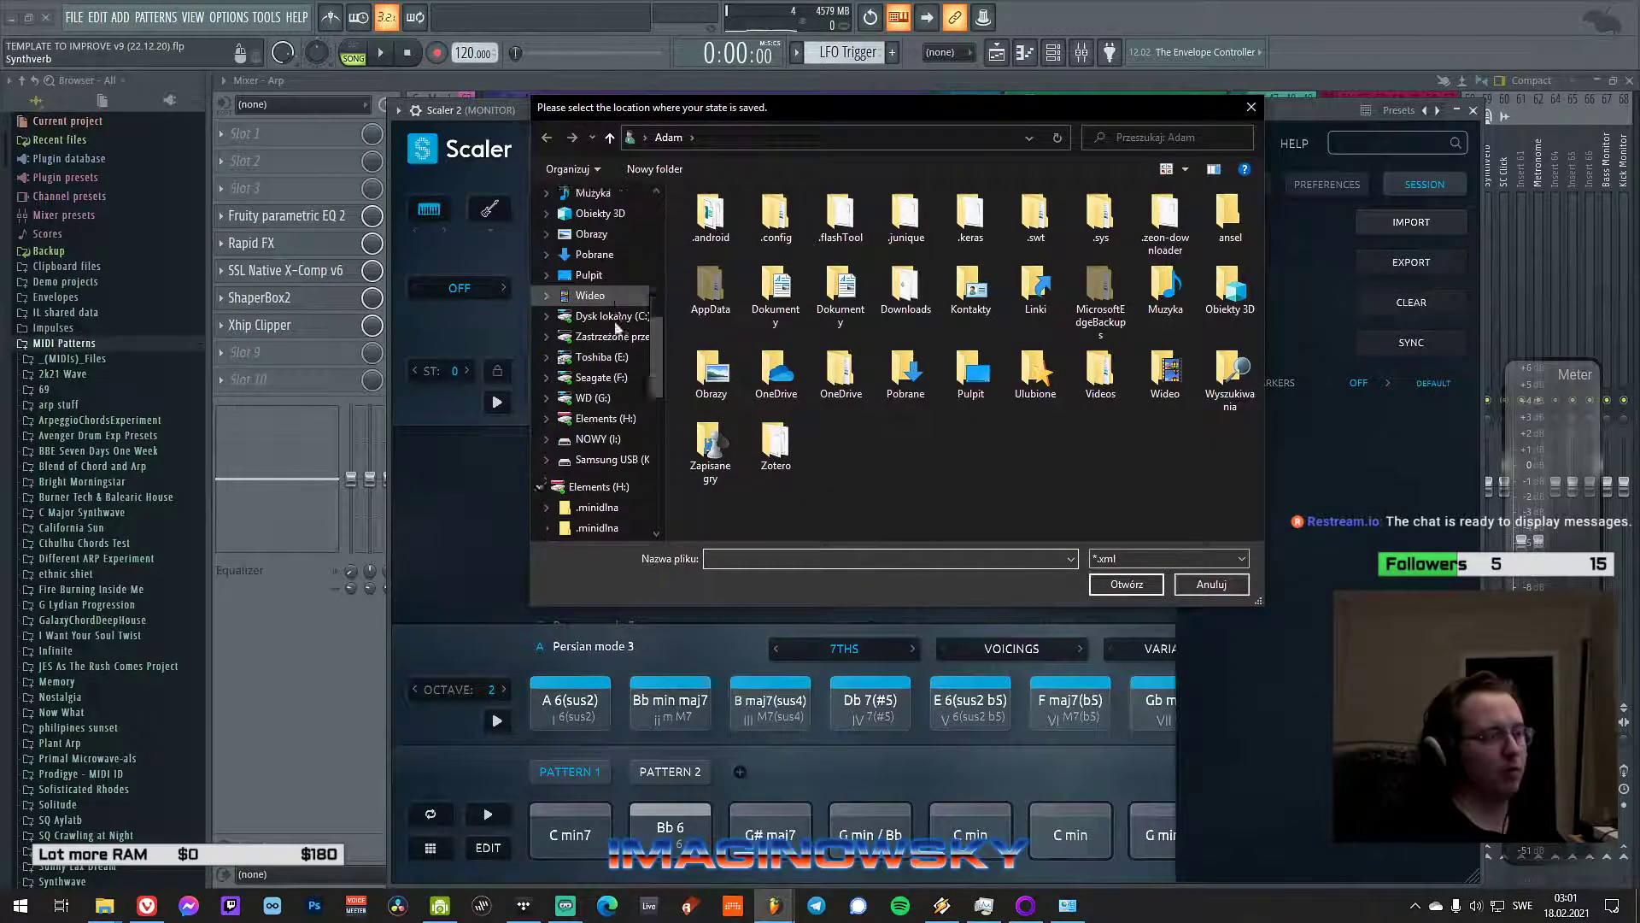
pyautogui.scroll(5, 618, 329)
pyautogui.scroll(3, 613, 320)
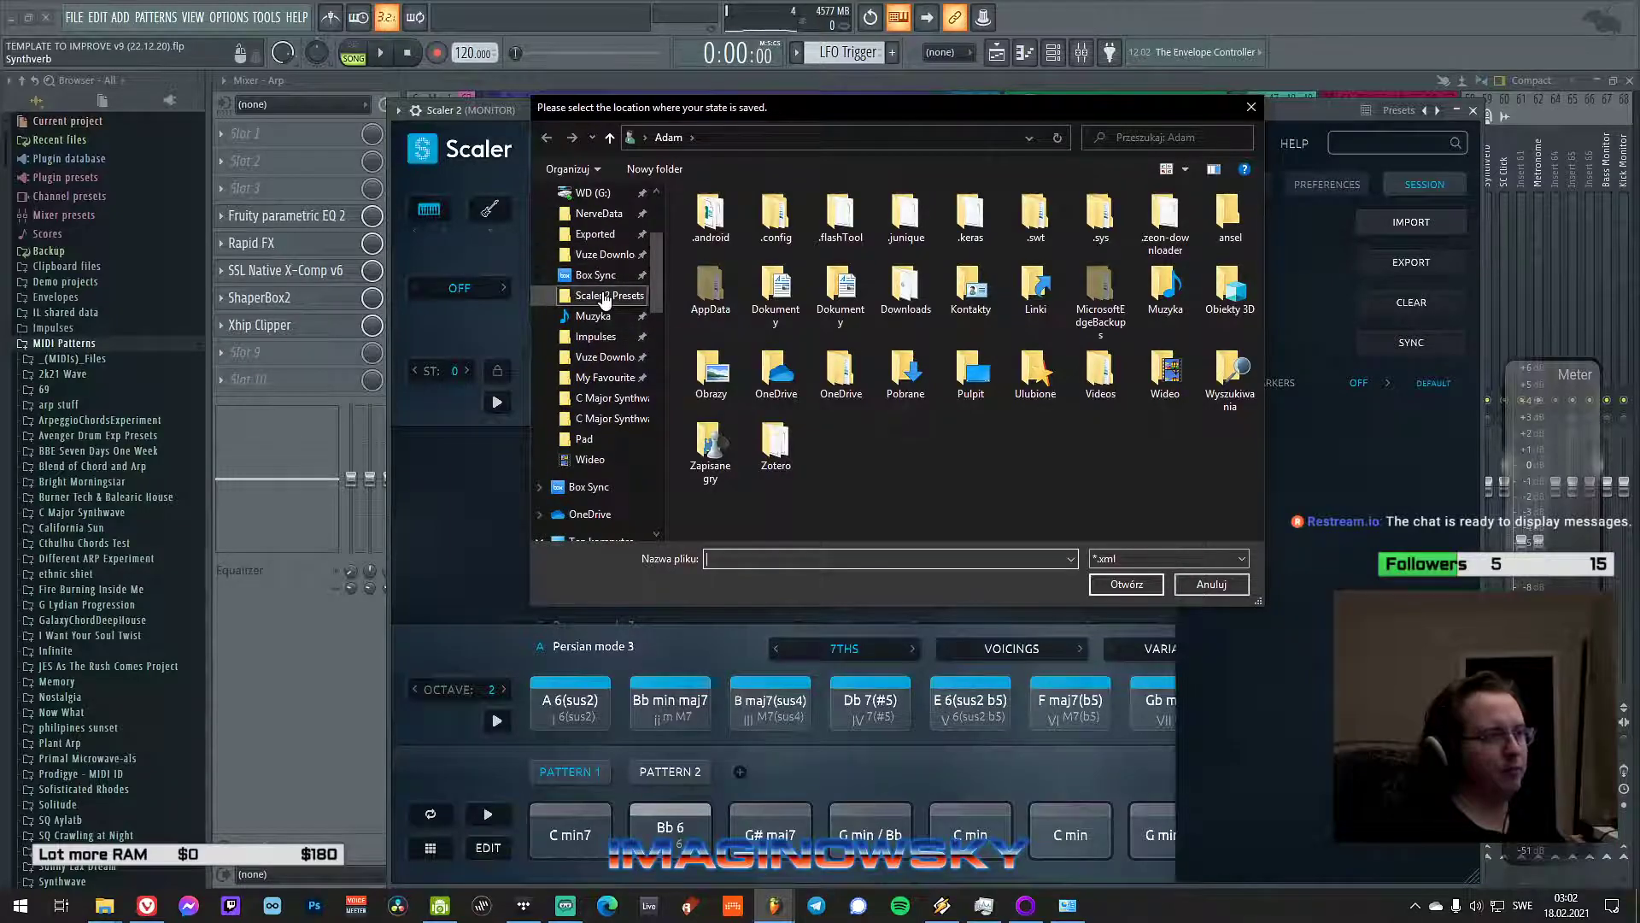
pyautogui.click(605, 295)
pyautogui.moveTo(863, 111); pyautogui.dragTo(786, 131)
pyautogui.scroll(-5, 788, 365)
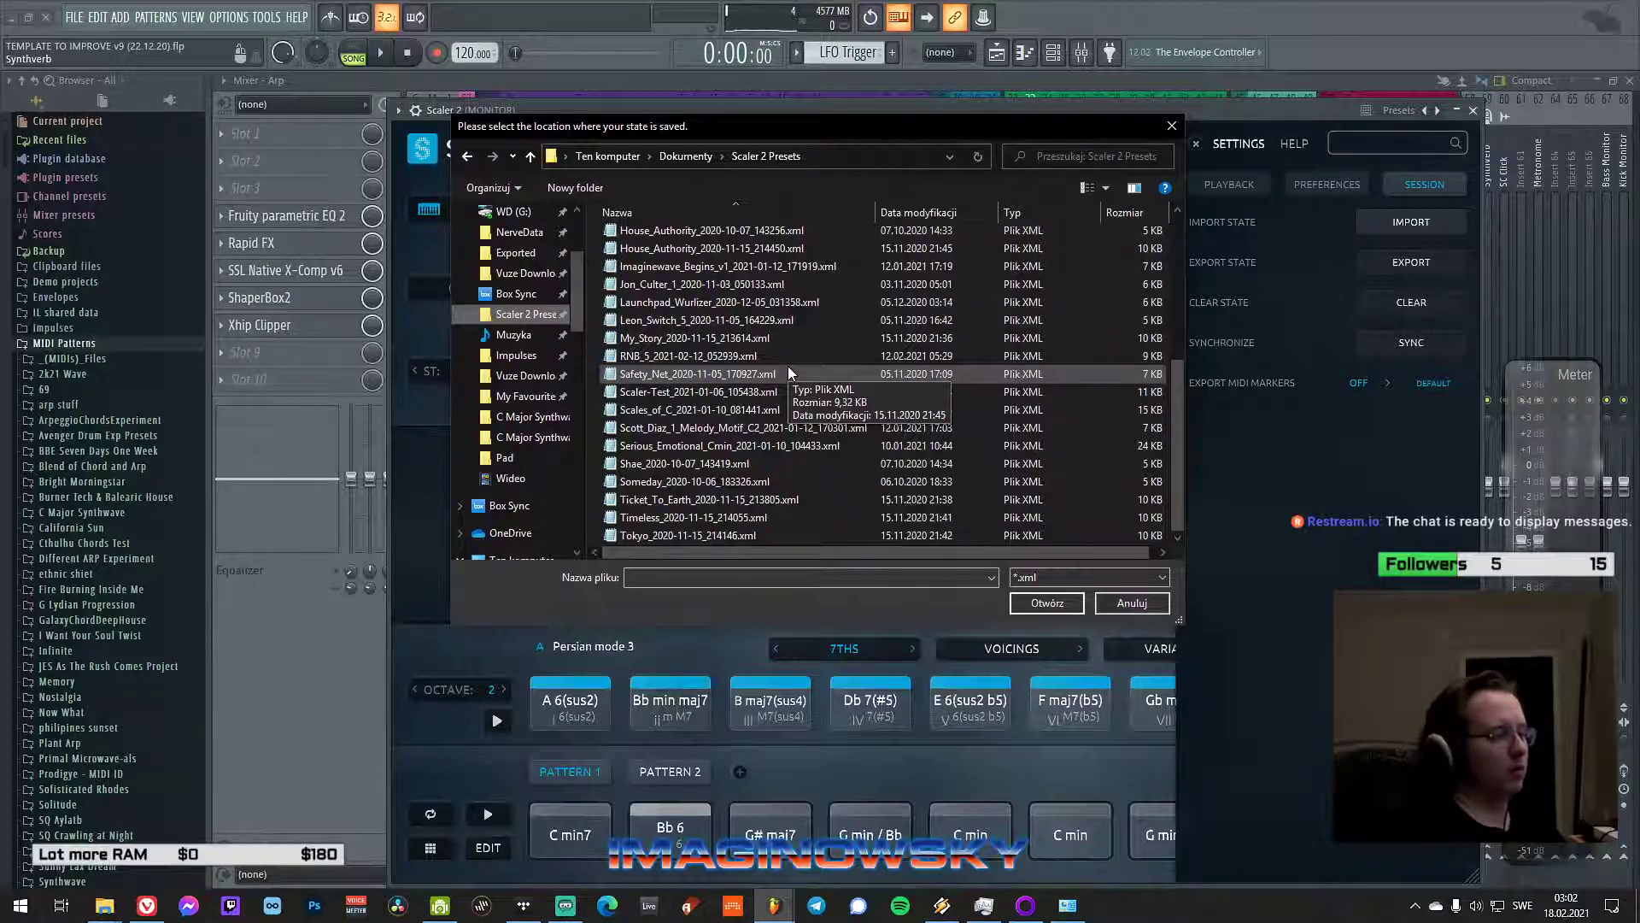
# - Examine the preset files in the plugin wrapper's save-preset dialog for Scaler 2 and close it without saving
pyautogui.click(397, 111)
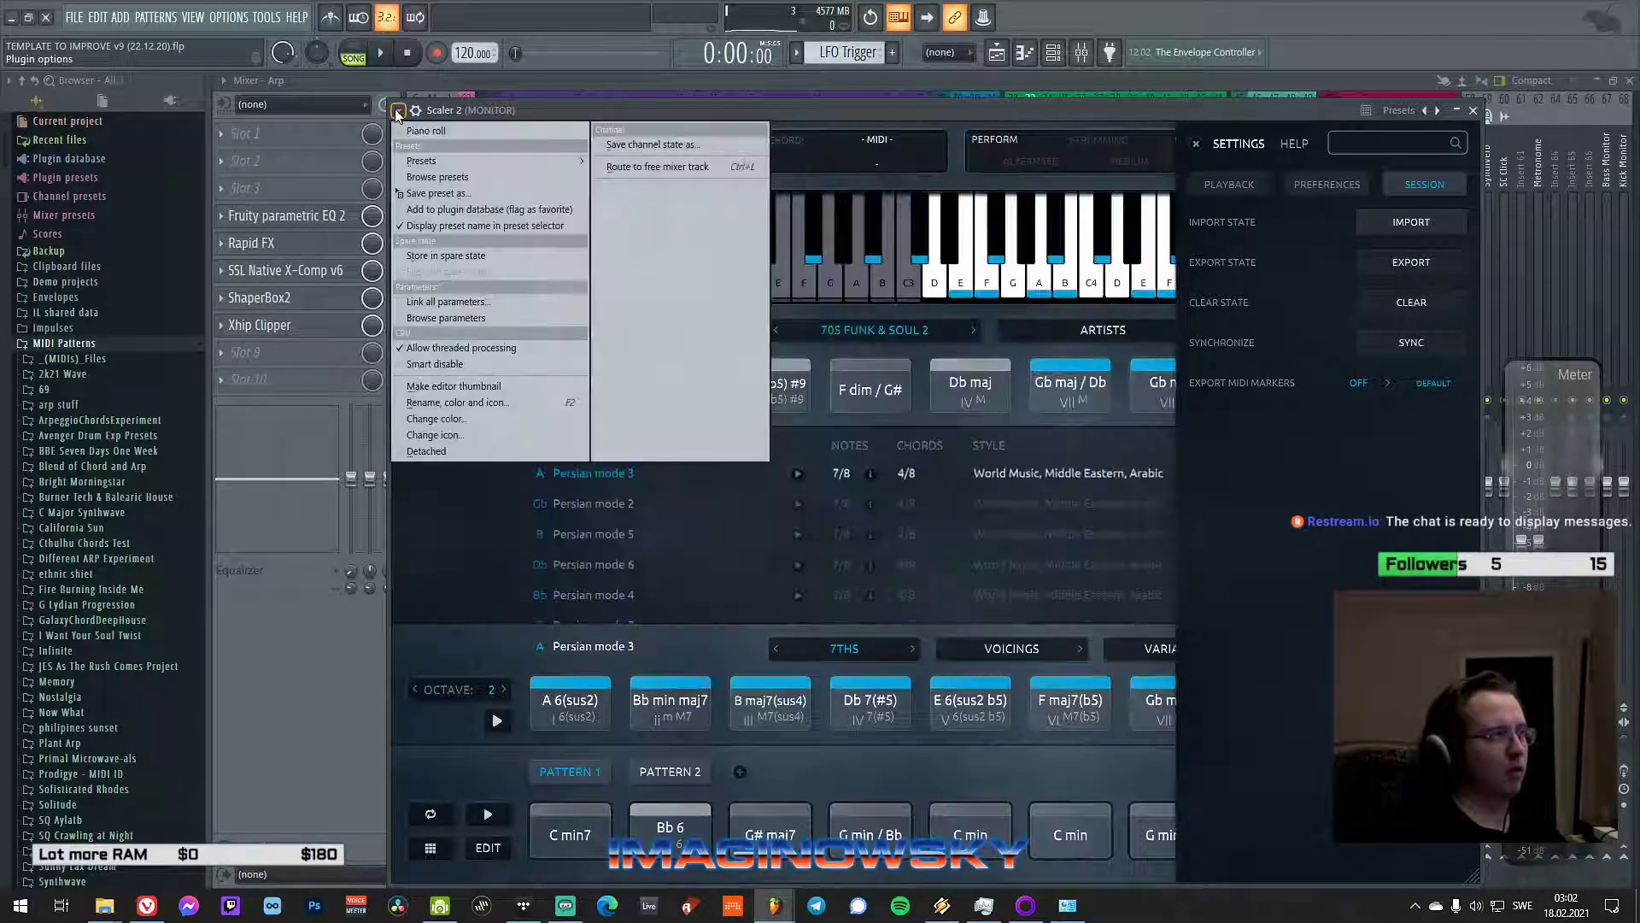
pyautogui.click(429, 195)
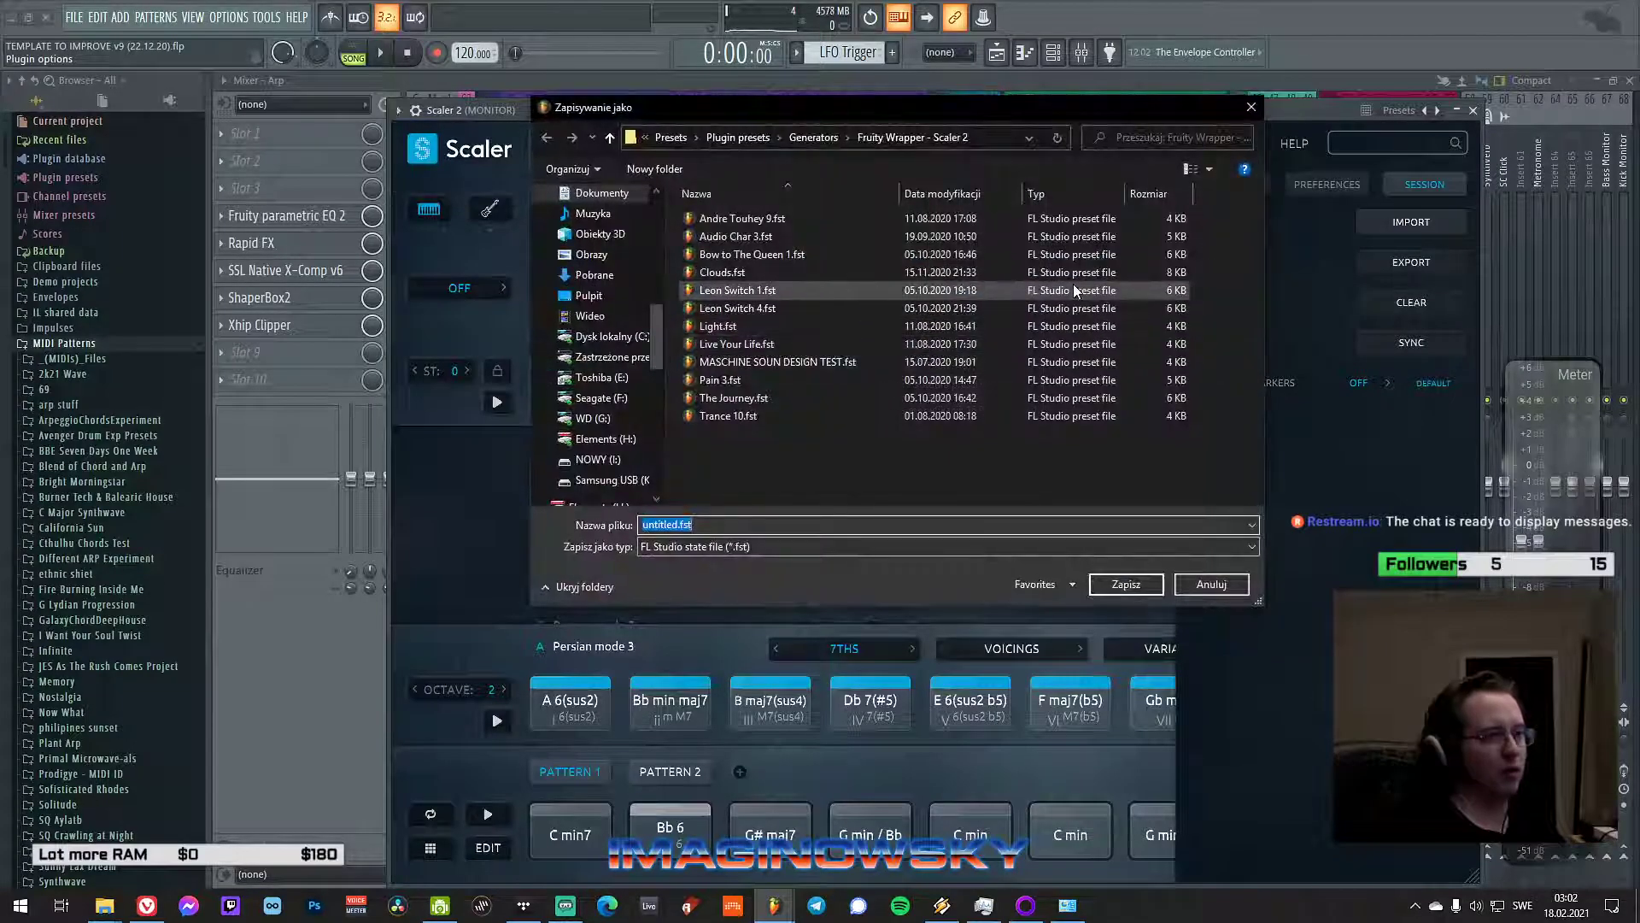
pyautogui.click(1244, 112)
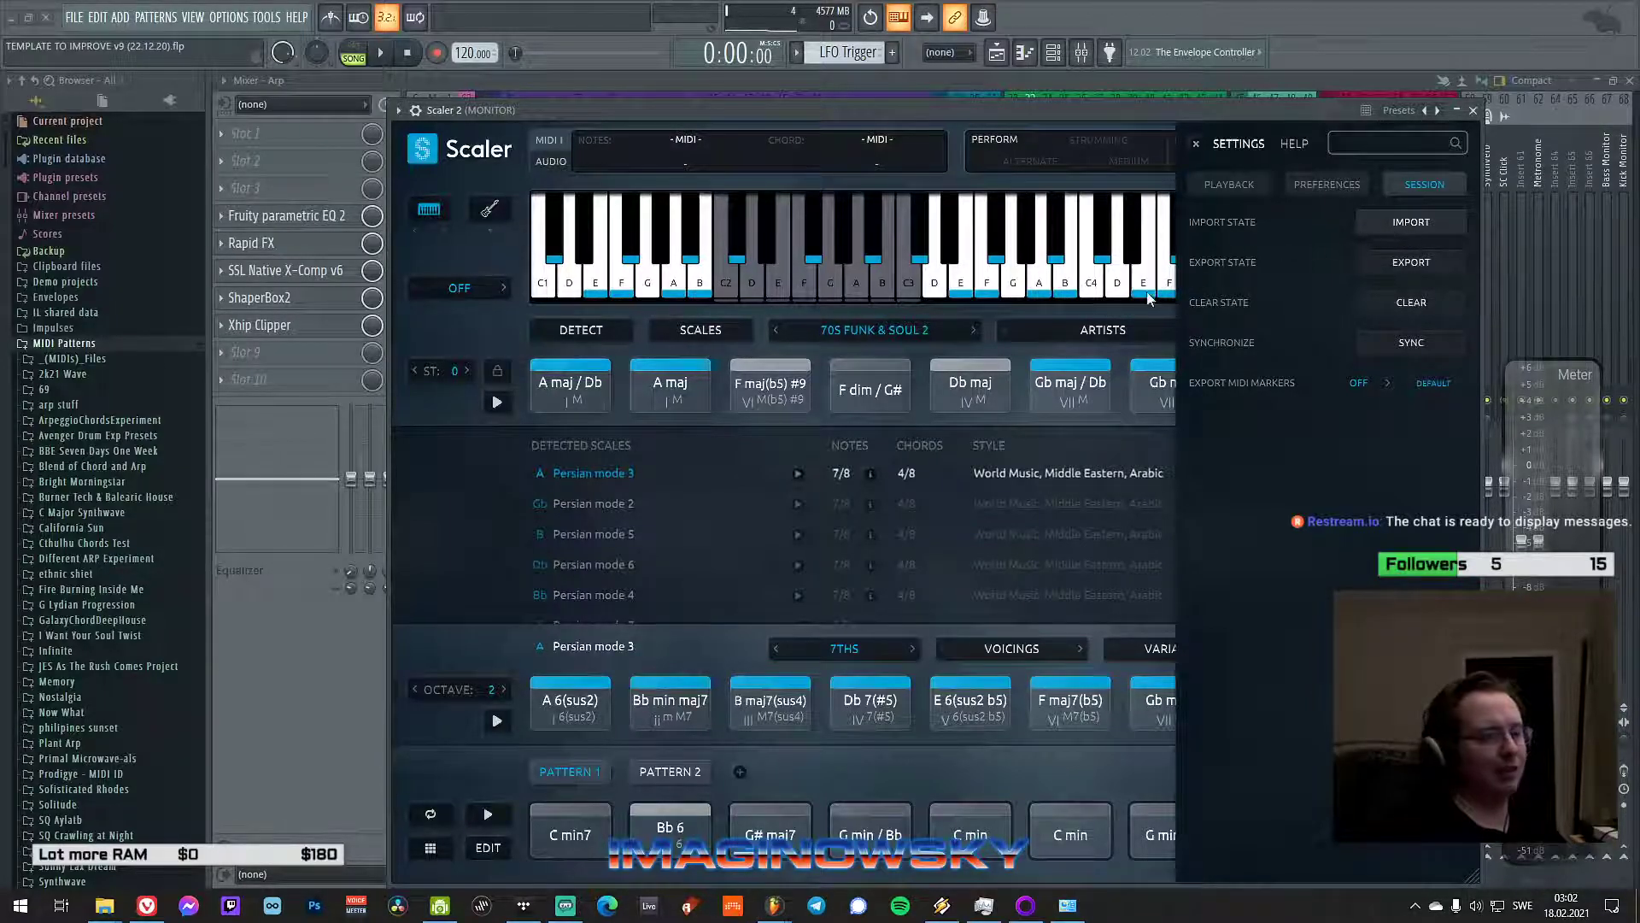
# - Return to the state import dialog, browse the saved presets and import Scales_of_C_2021-01-10_081441.xml
pyautogui.moveTo(773, 907)
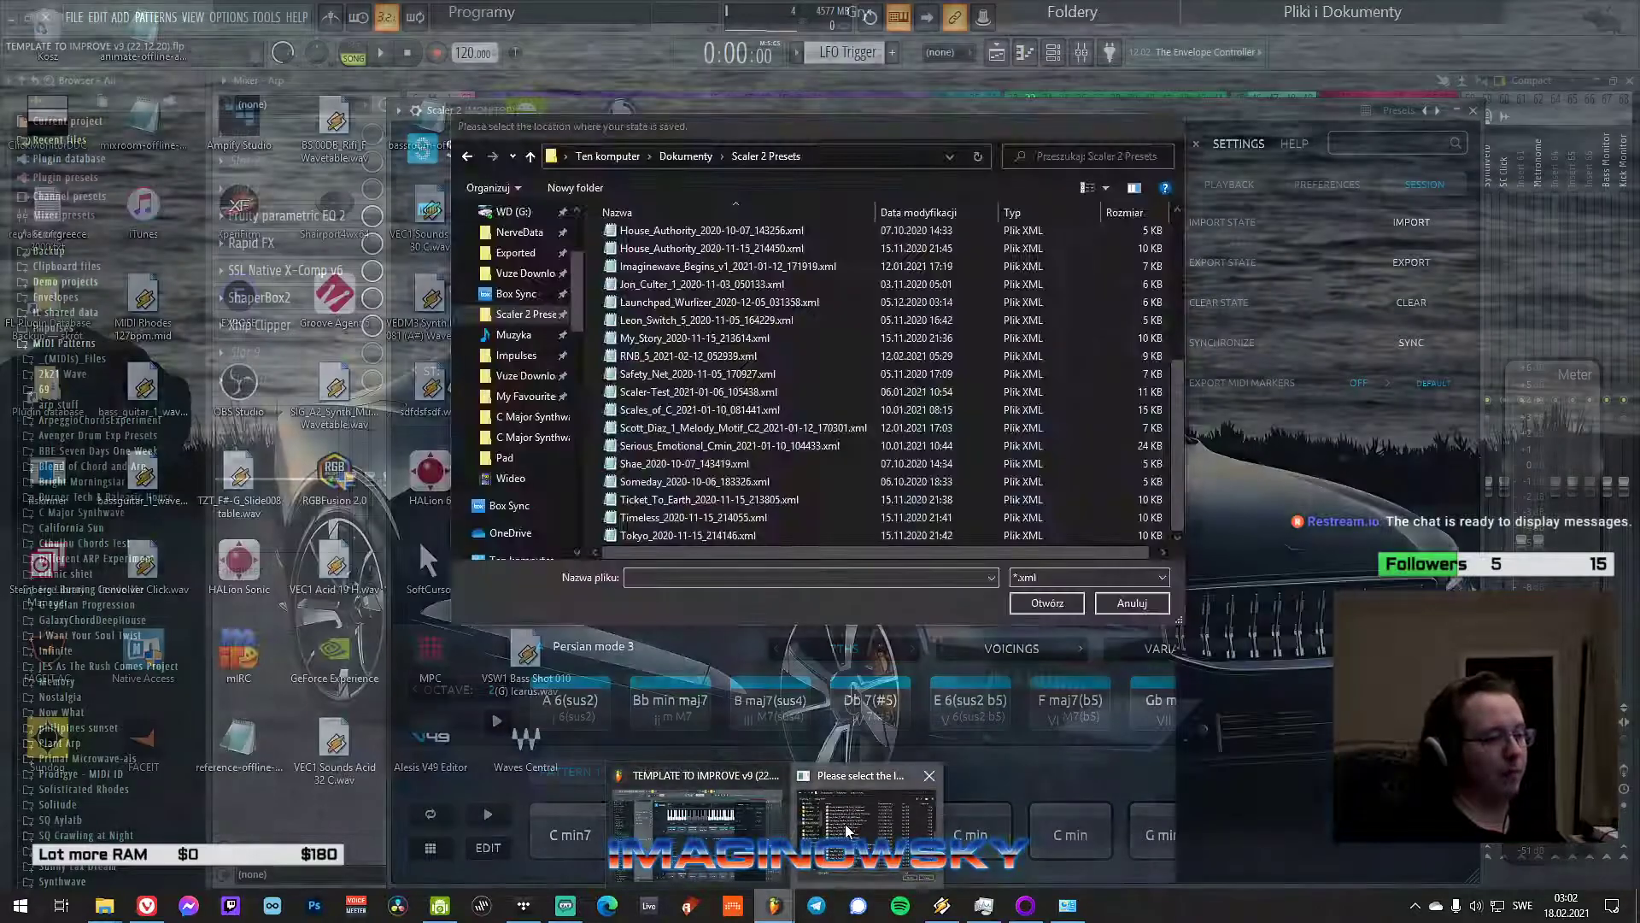
pyautogui.click(844, 824)
pyautogui.scroll(5, 669, 268)
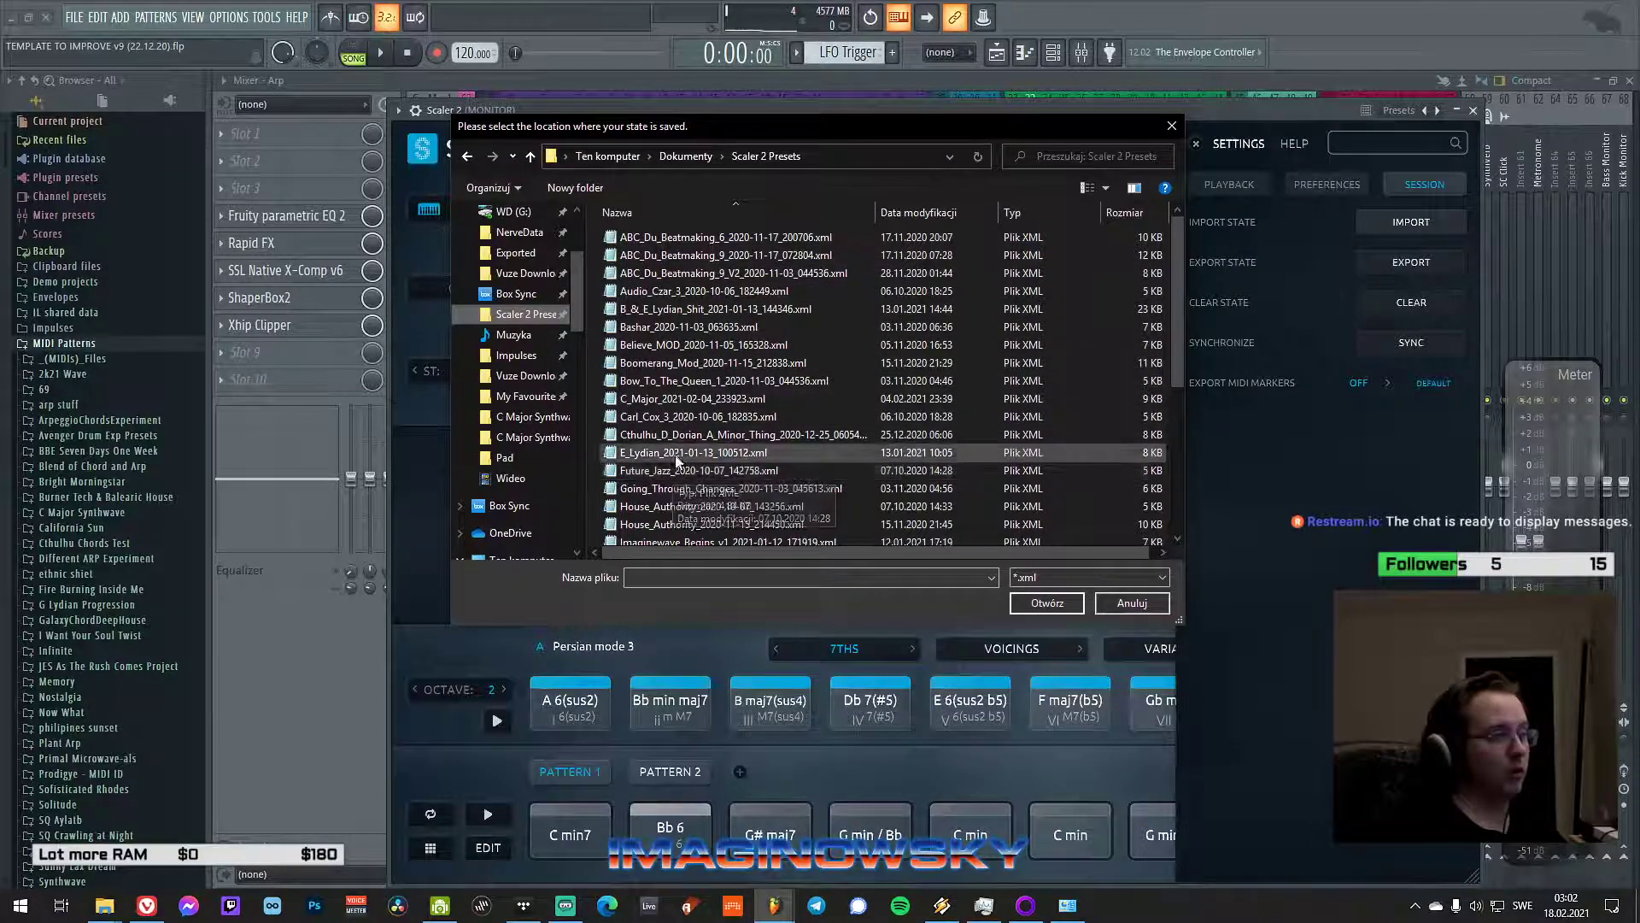
pyautogui.scroll(-5, 663, 398)
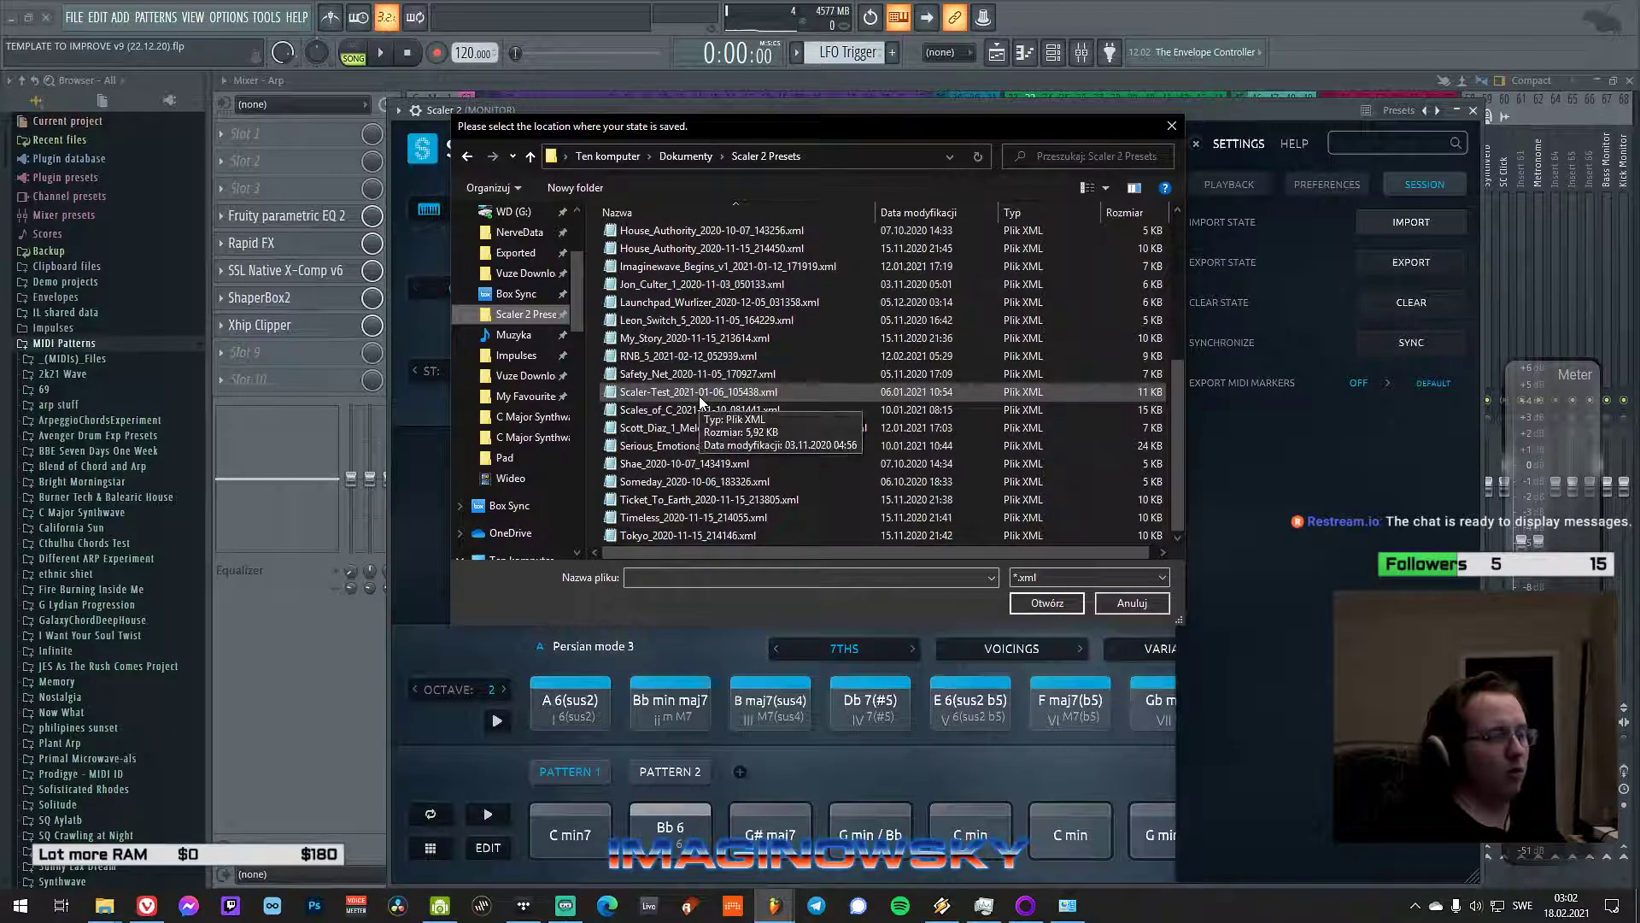
pyautogui.scroll(3, 699, 396)
pyautogui.scroll(-2, 698, 401)
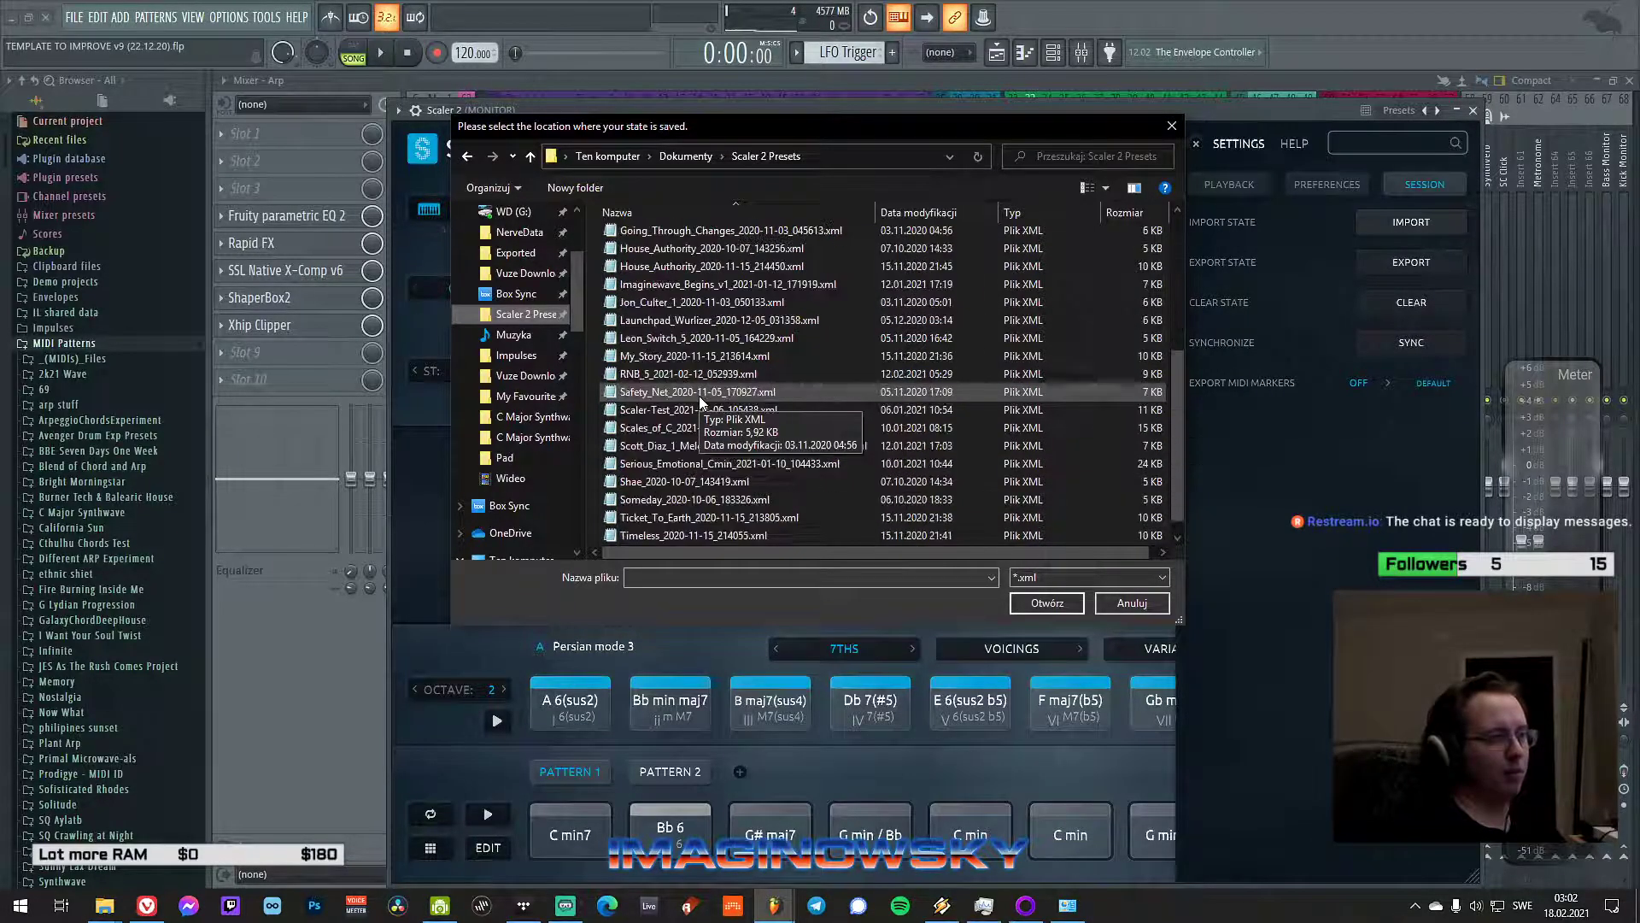
pyautogui.scroll(5, 699, 396)
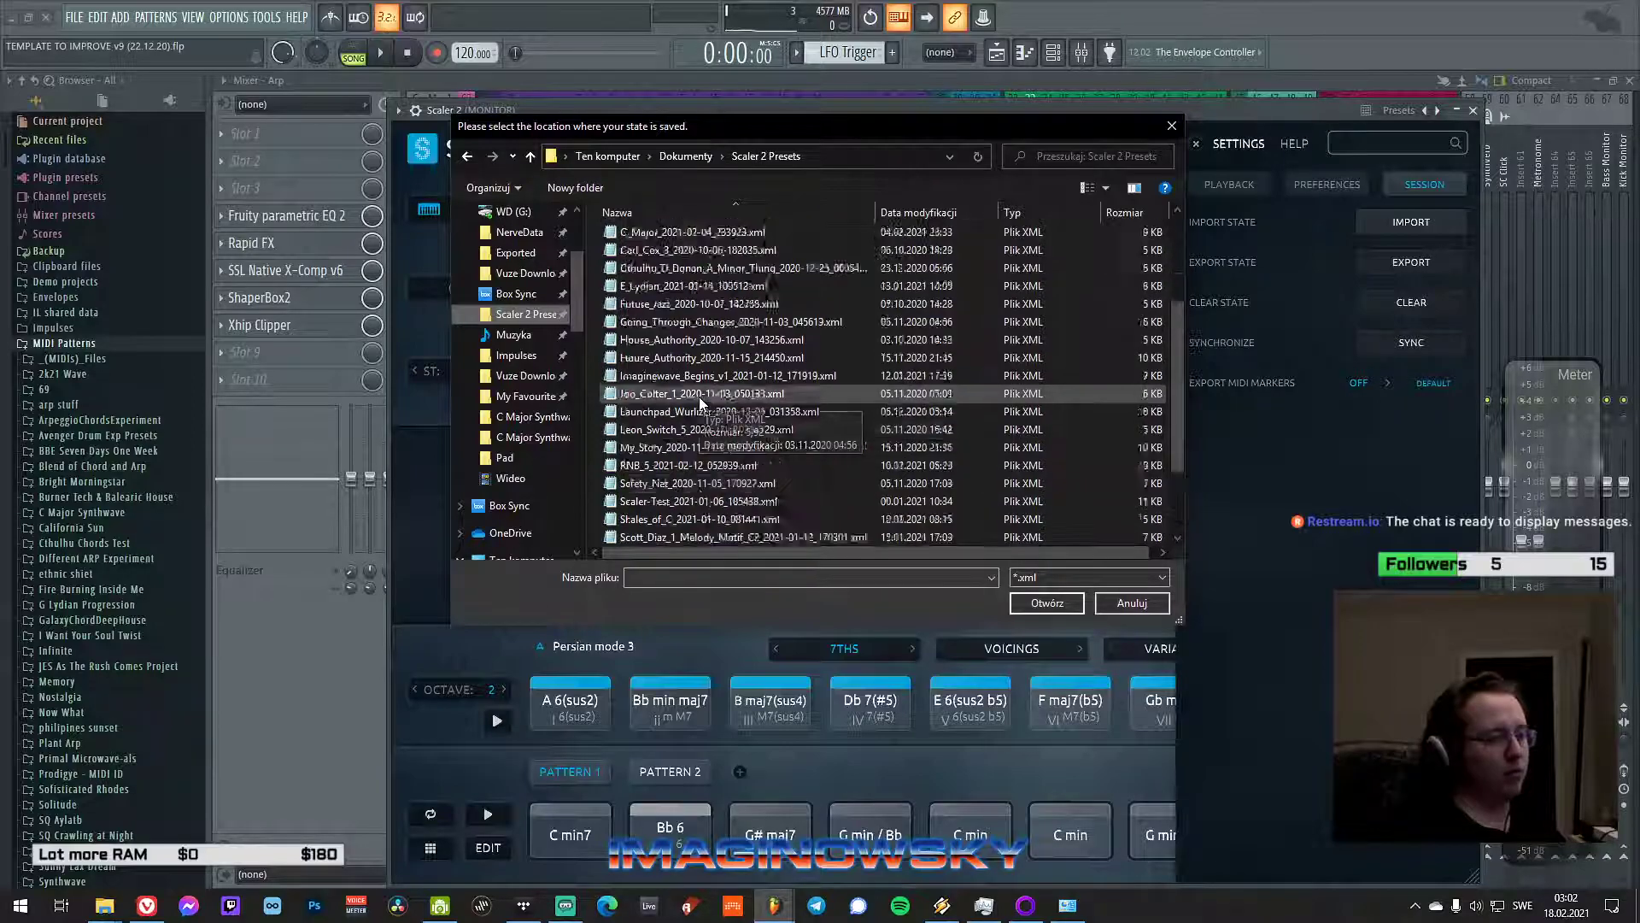
pyautogui.scroll(-5, 699, 396)
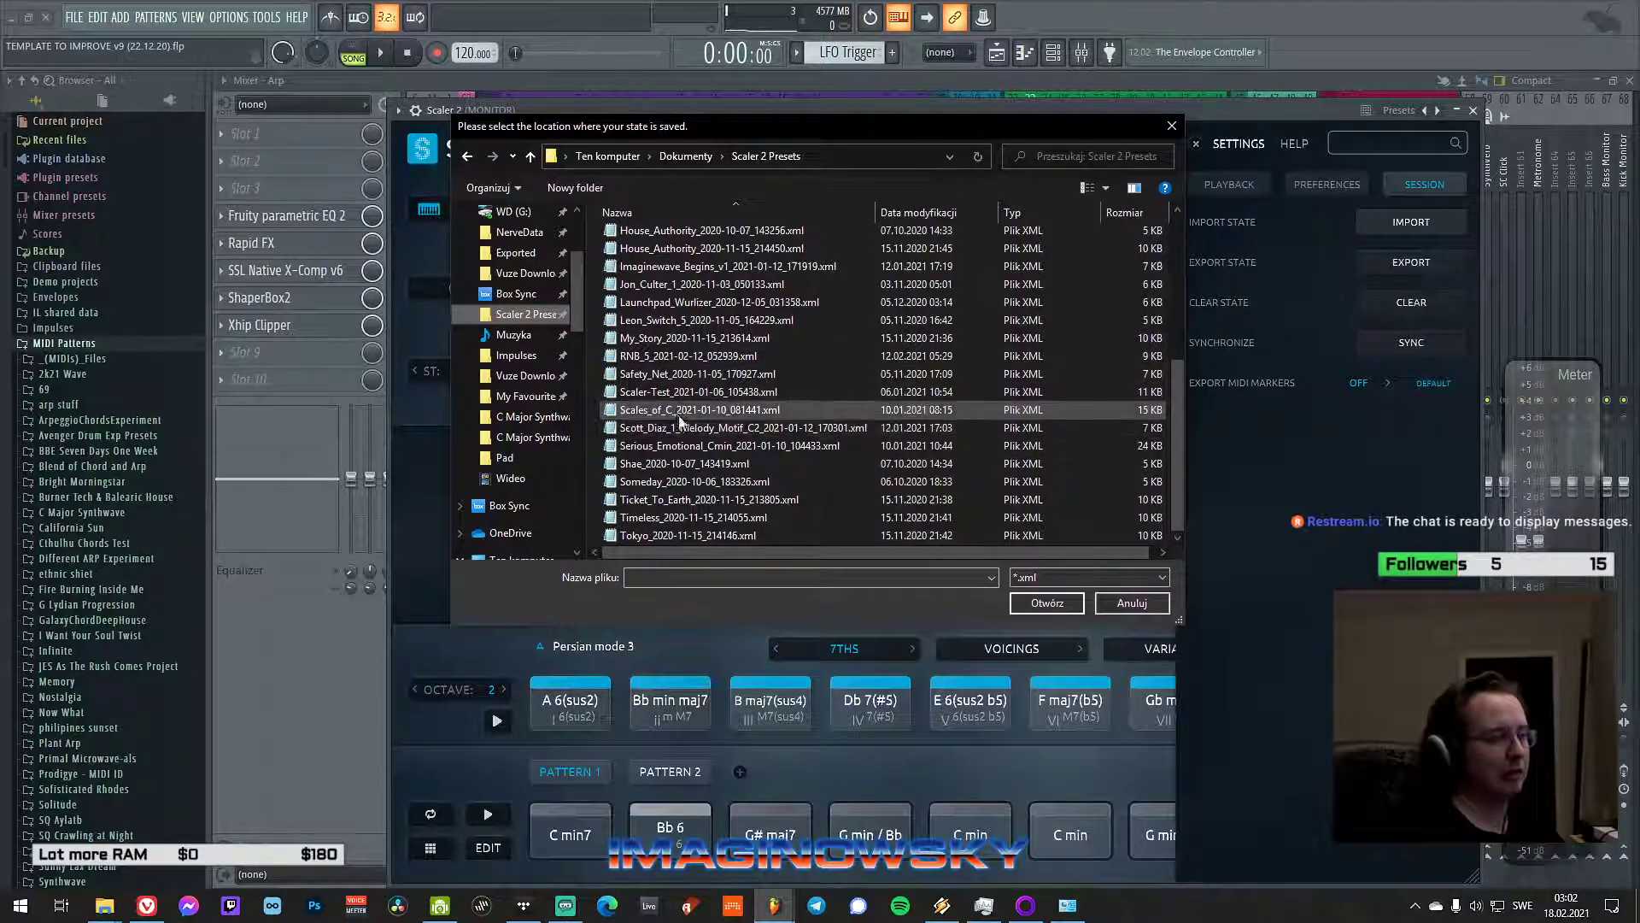
pyautogui.scroll(5, 675, 415)
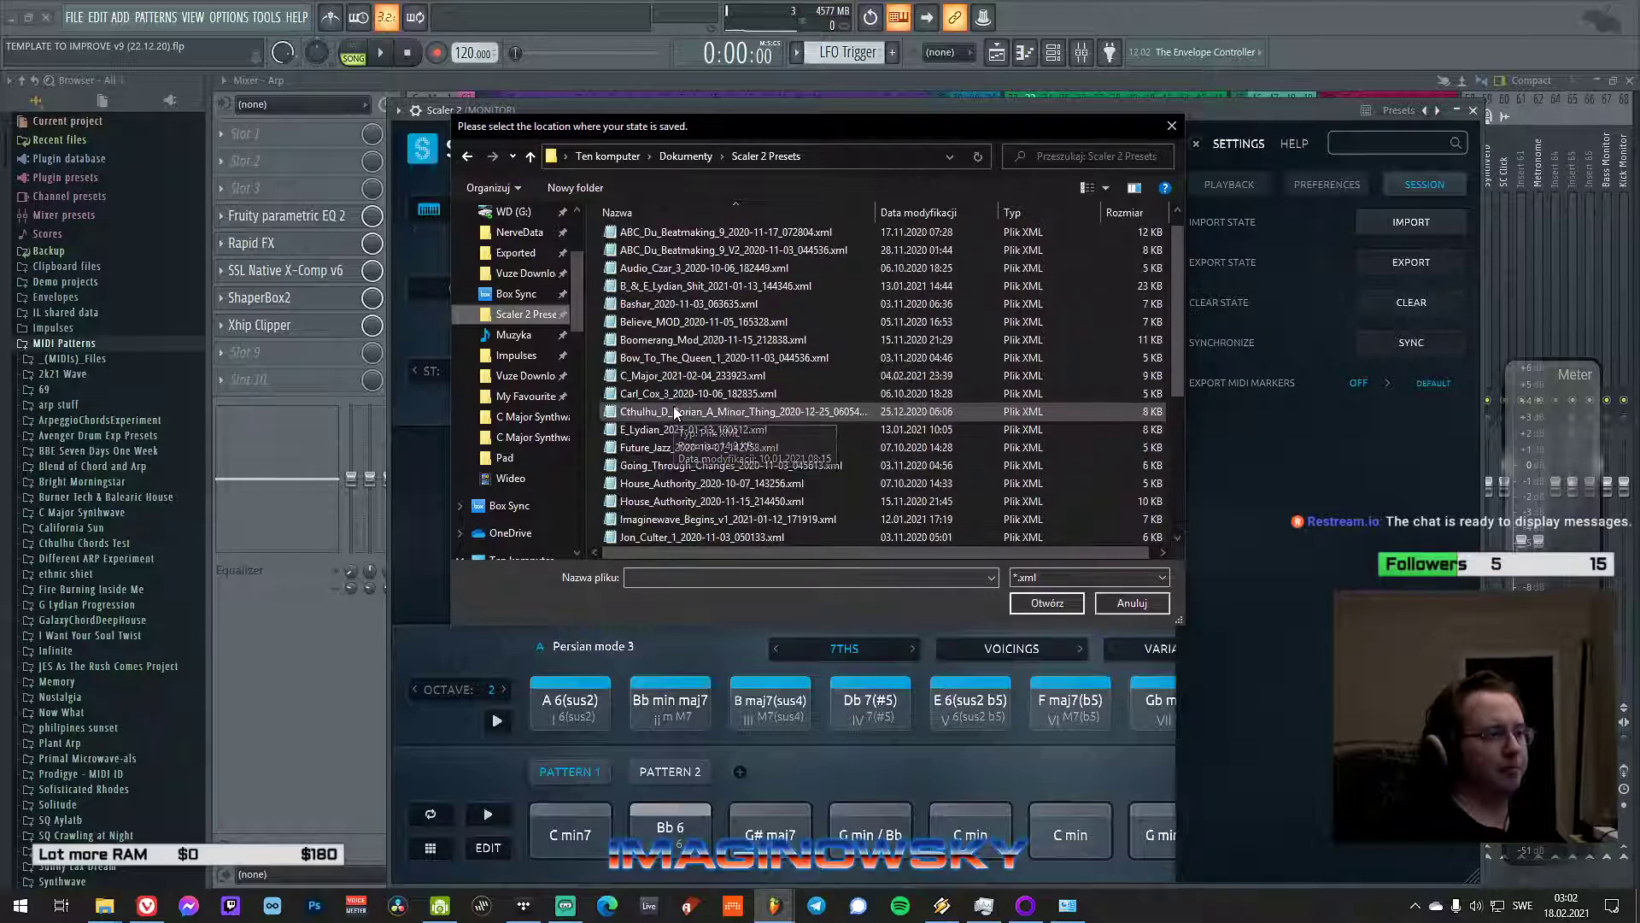
pyautogui.scroll(-5, 692, 333)
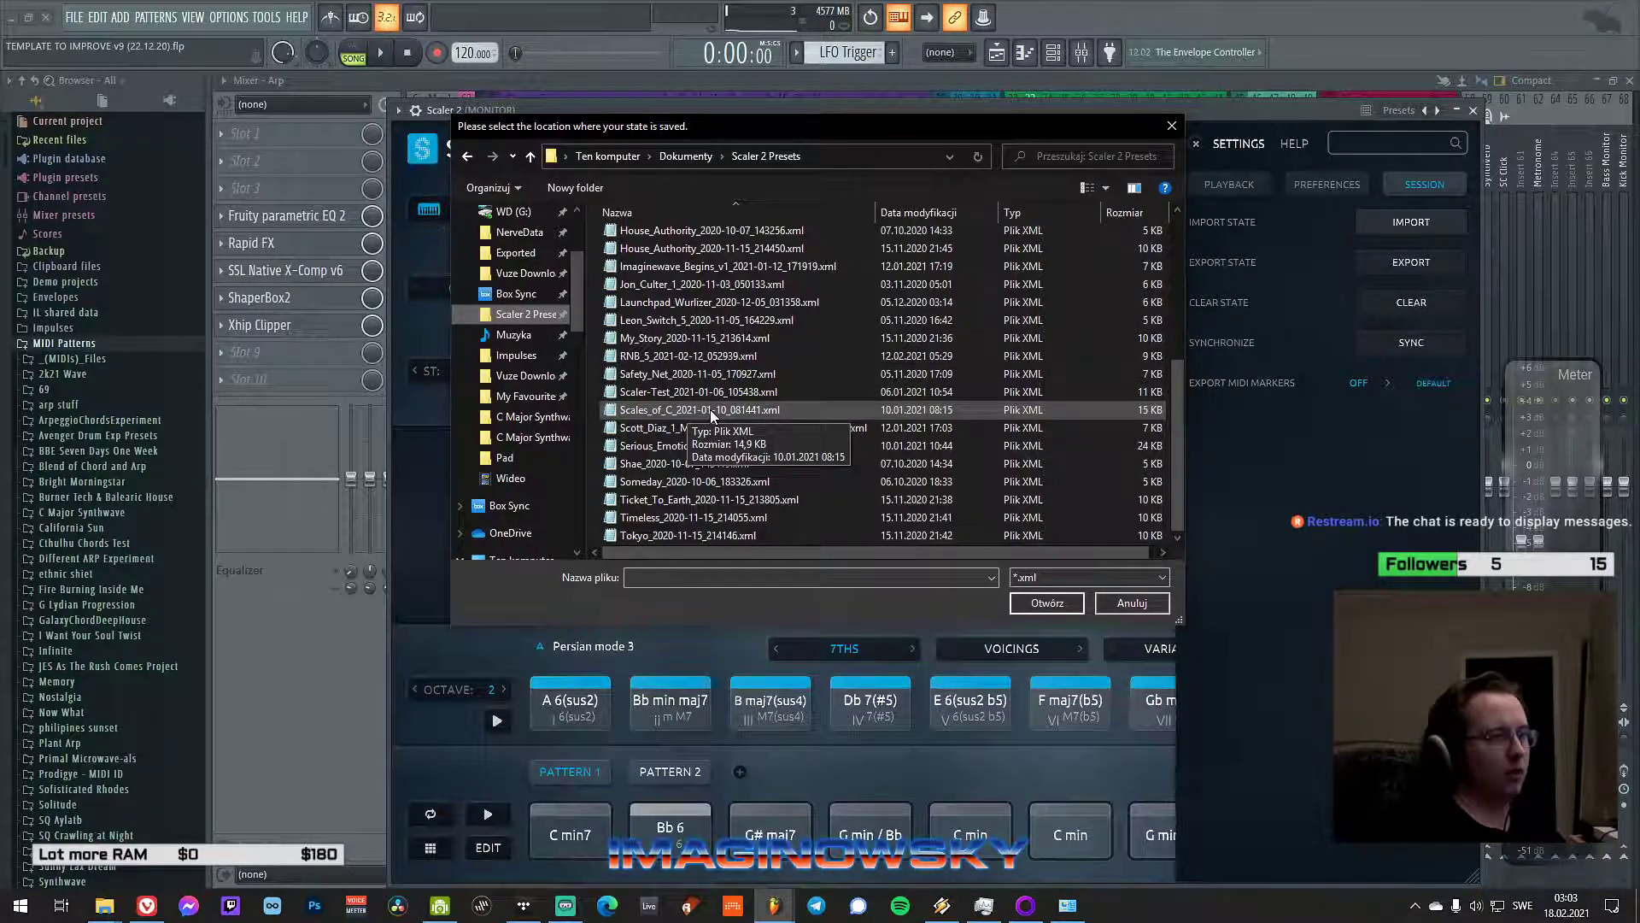
pyautogui.scroll(5, 710, 409)
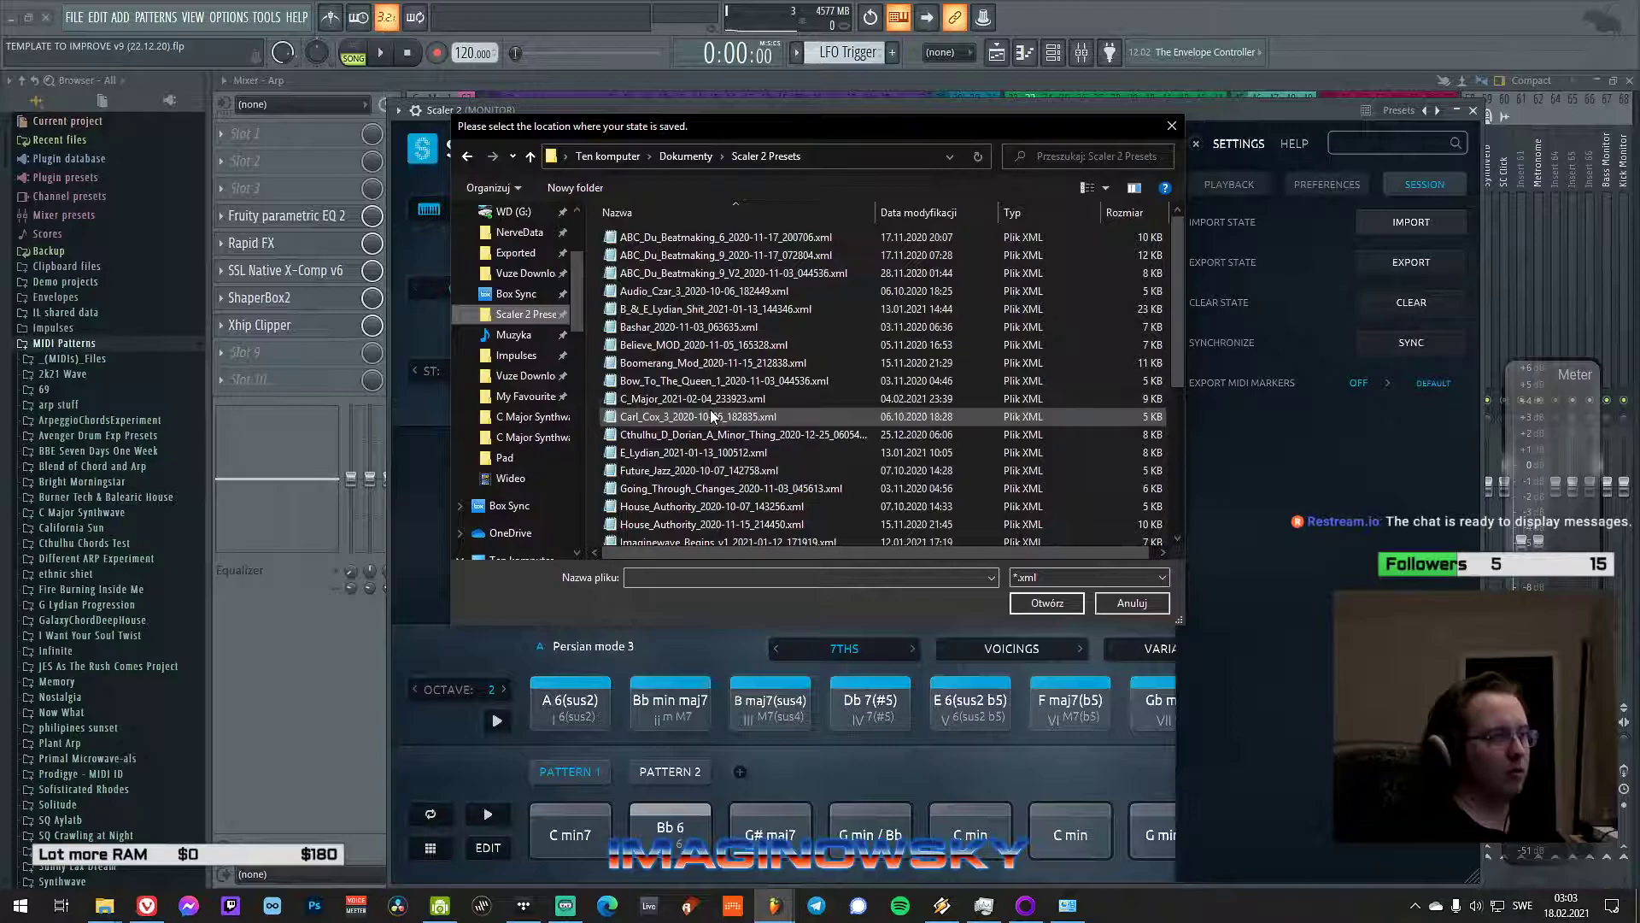
pyautogui.scroll(-4, 710, 416)
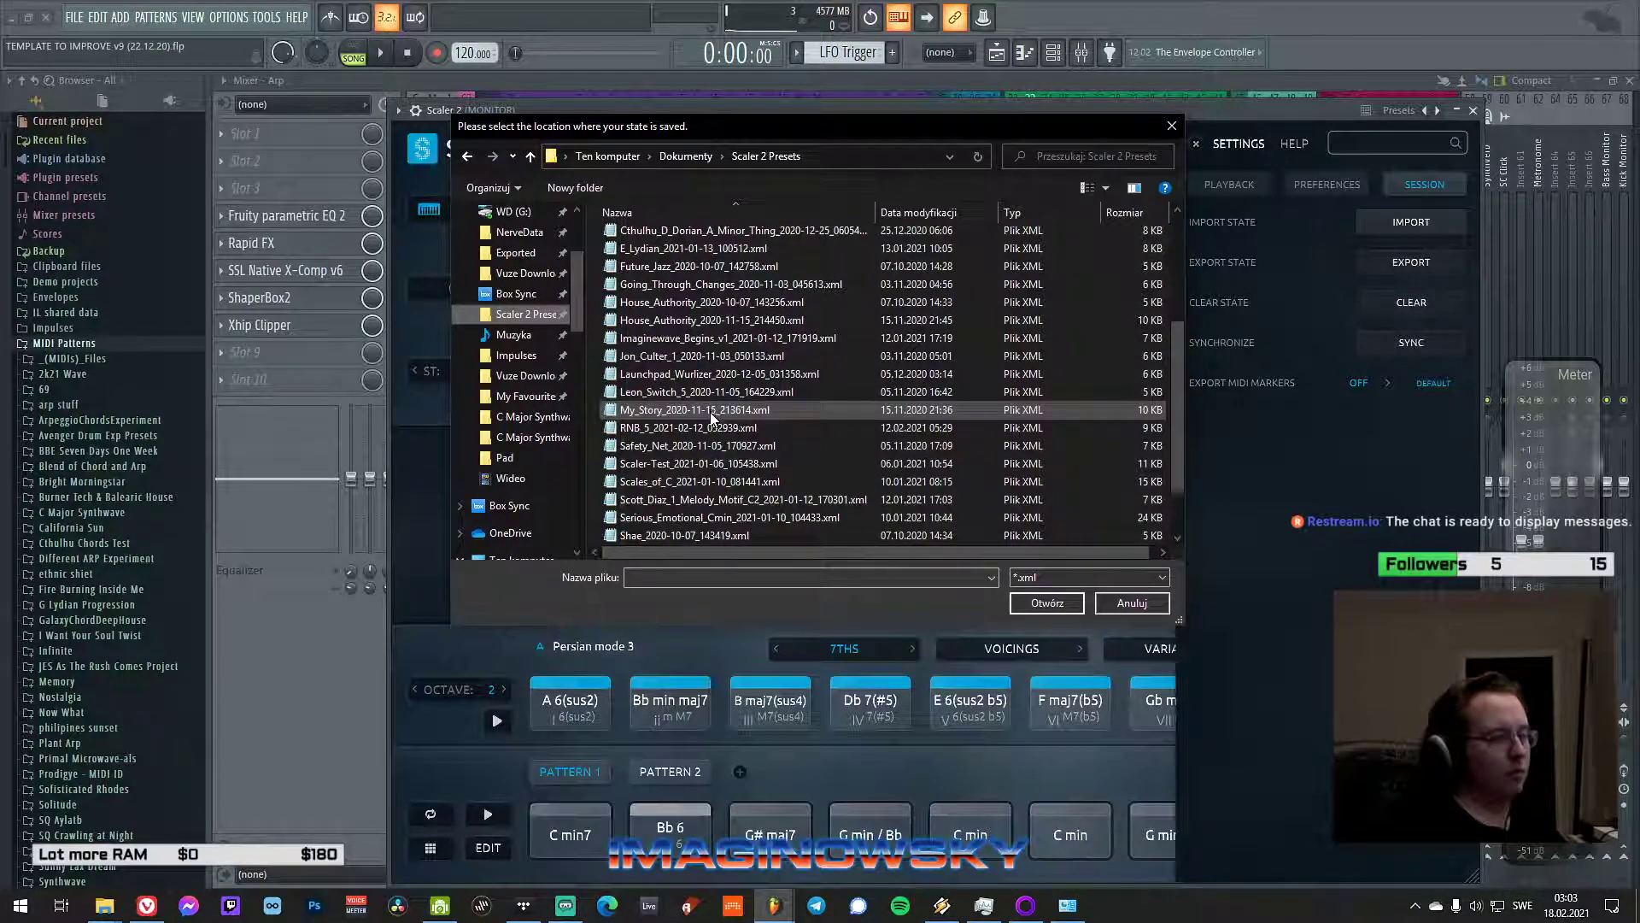
pyautogui.doubleClick(726, 478)
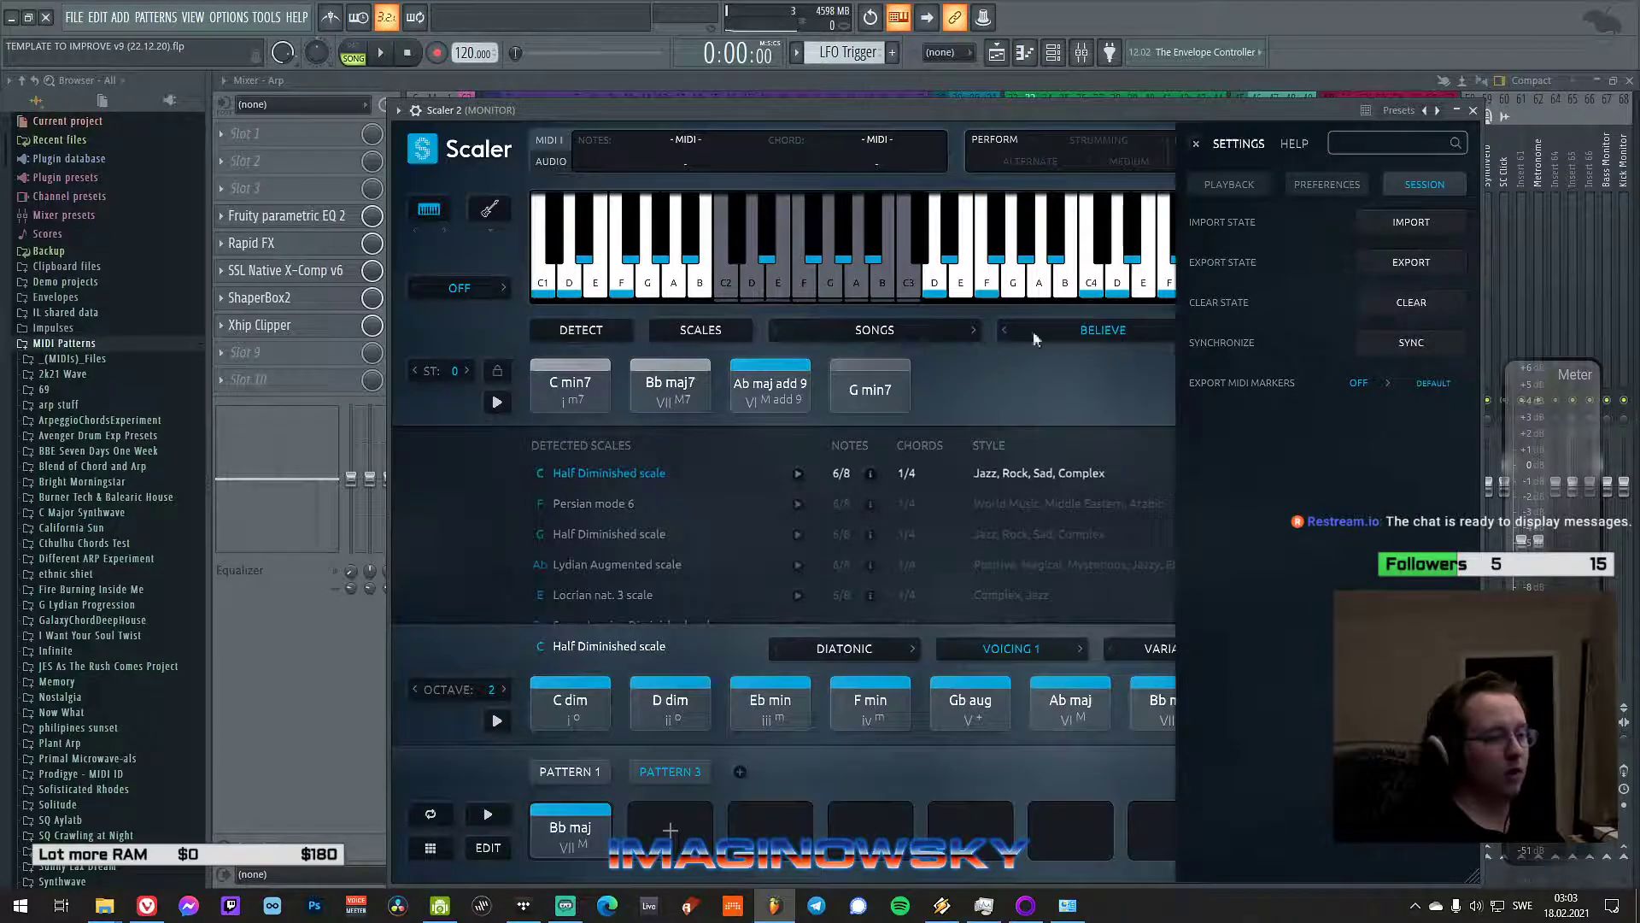
# - Close Scaler's settings, show Pattern 1 and bind incoming MIDI notes to the section A chord triggers
pyautogui.click(1195, 143)
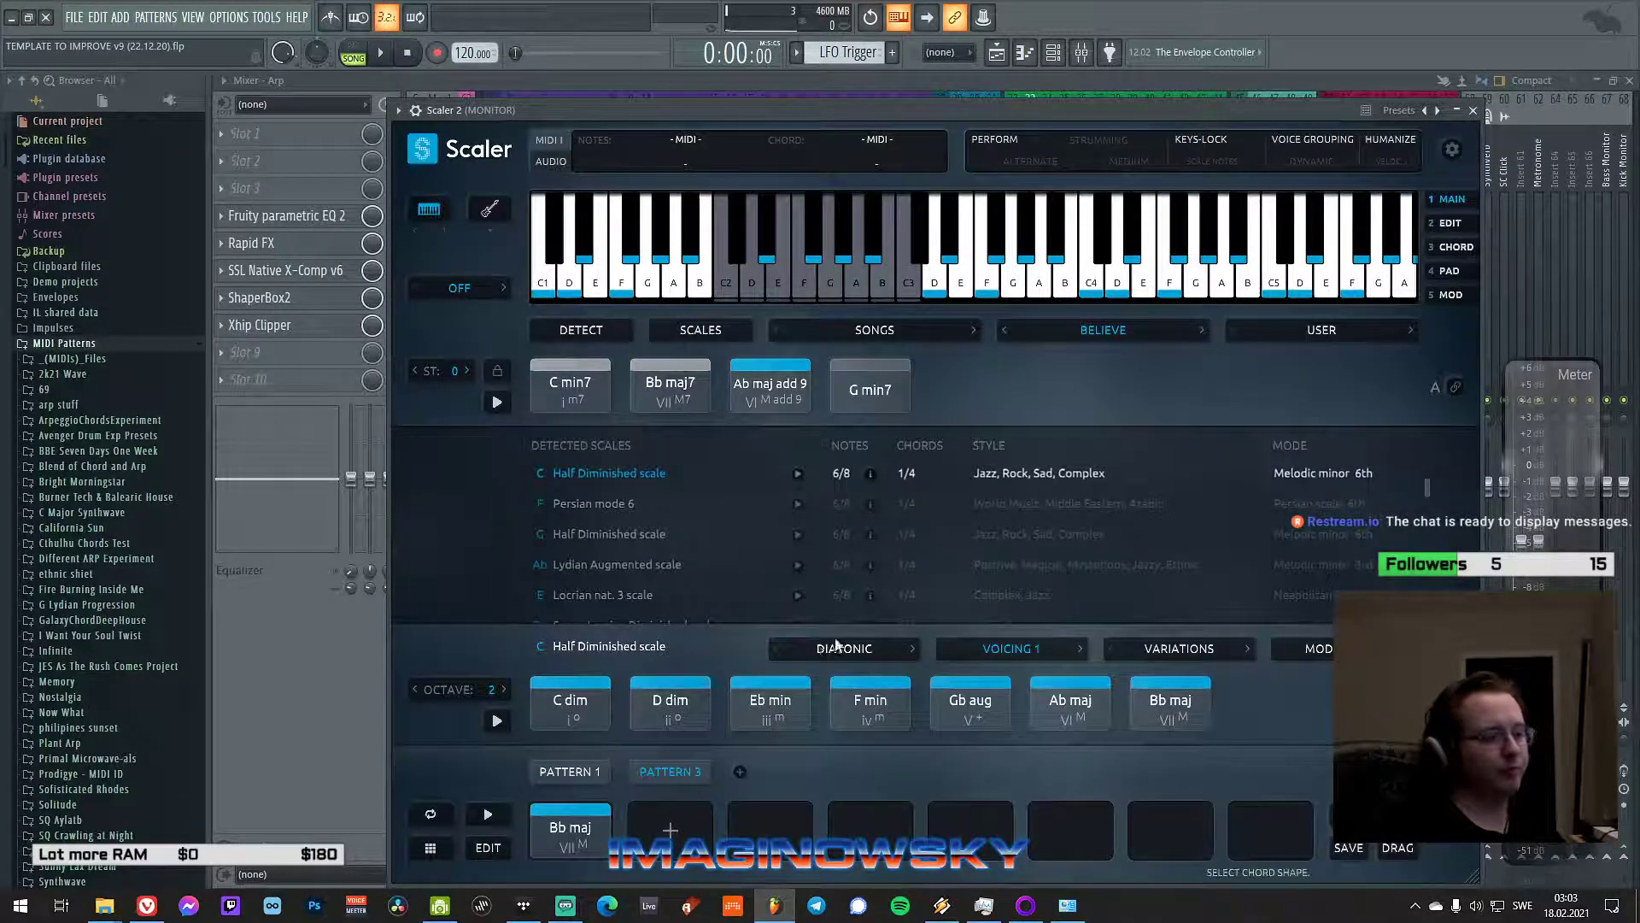
pyautogui.click(565, 771)
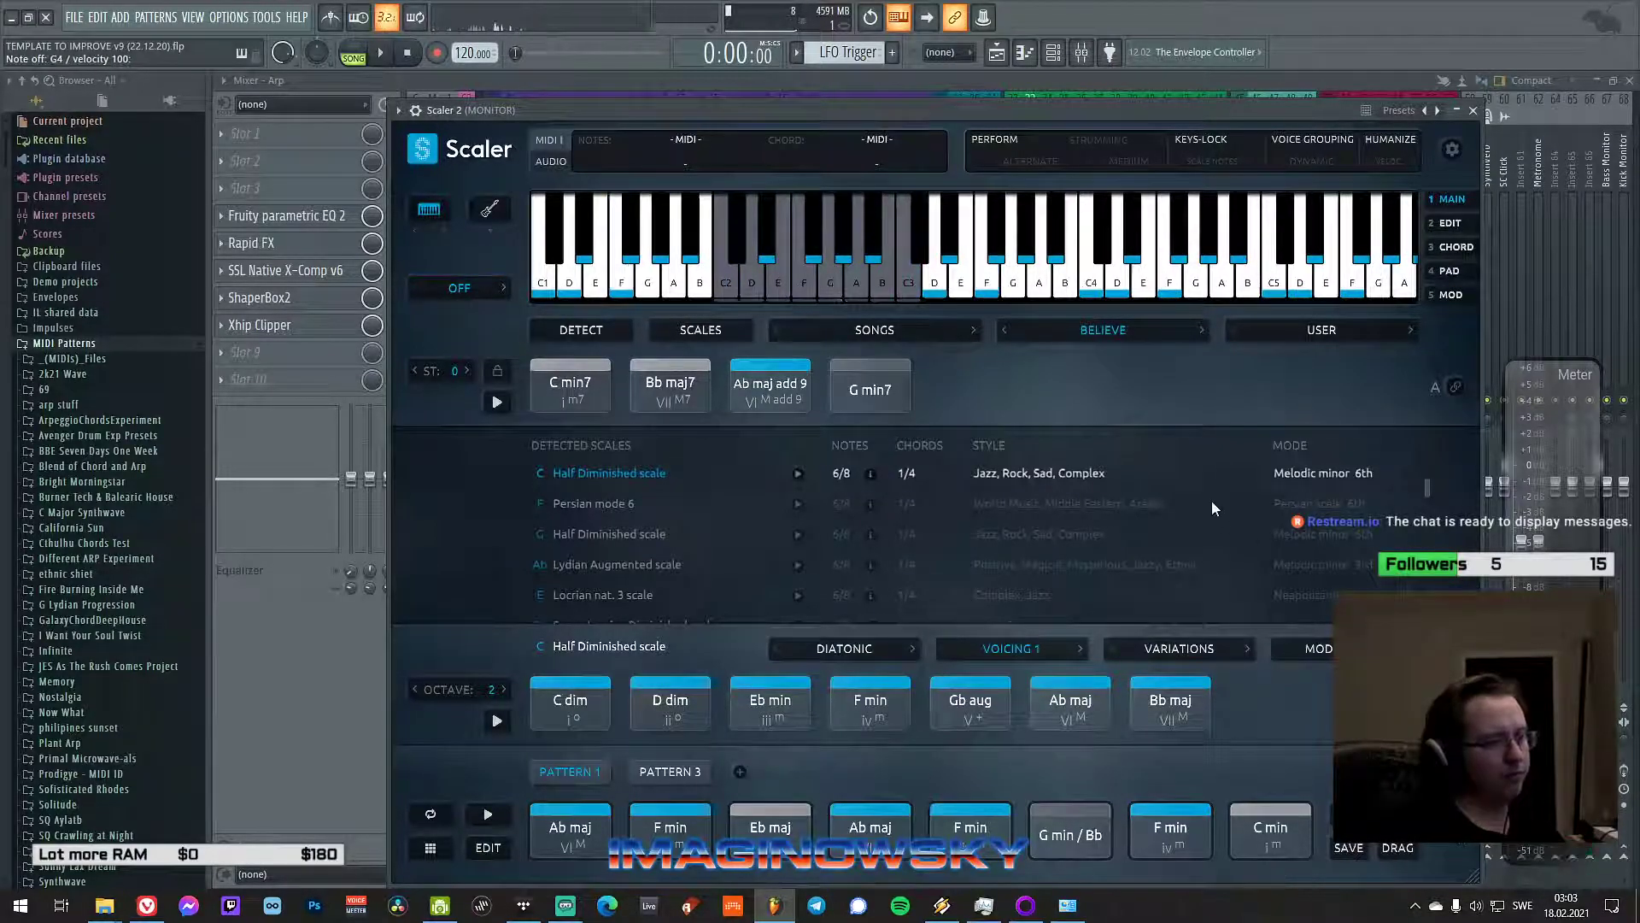
pyautogui.click(1456, 387)
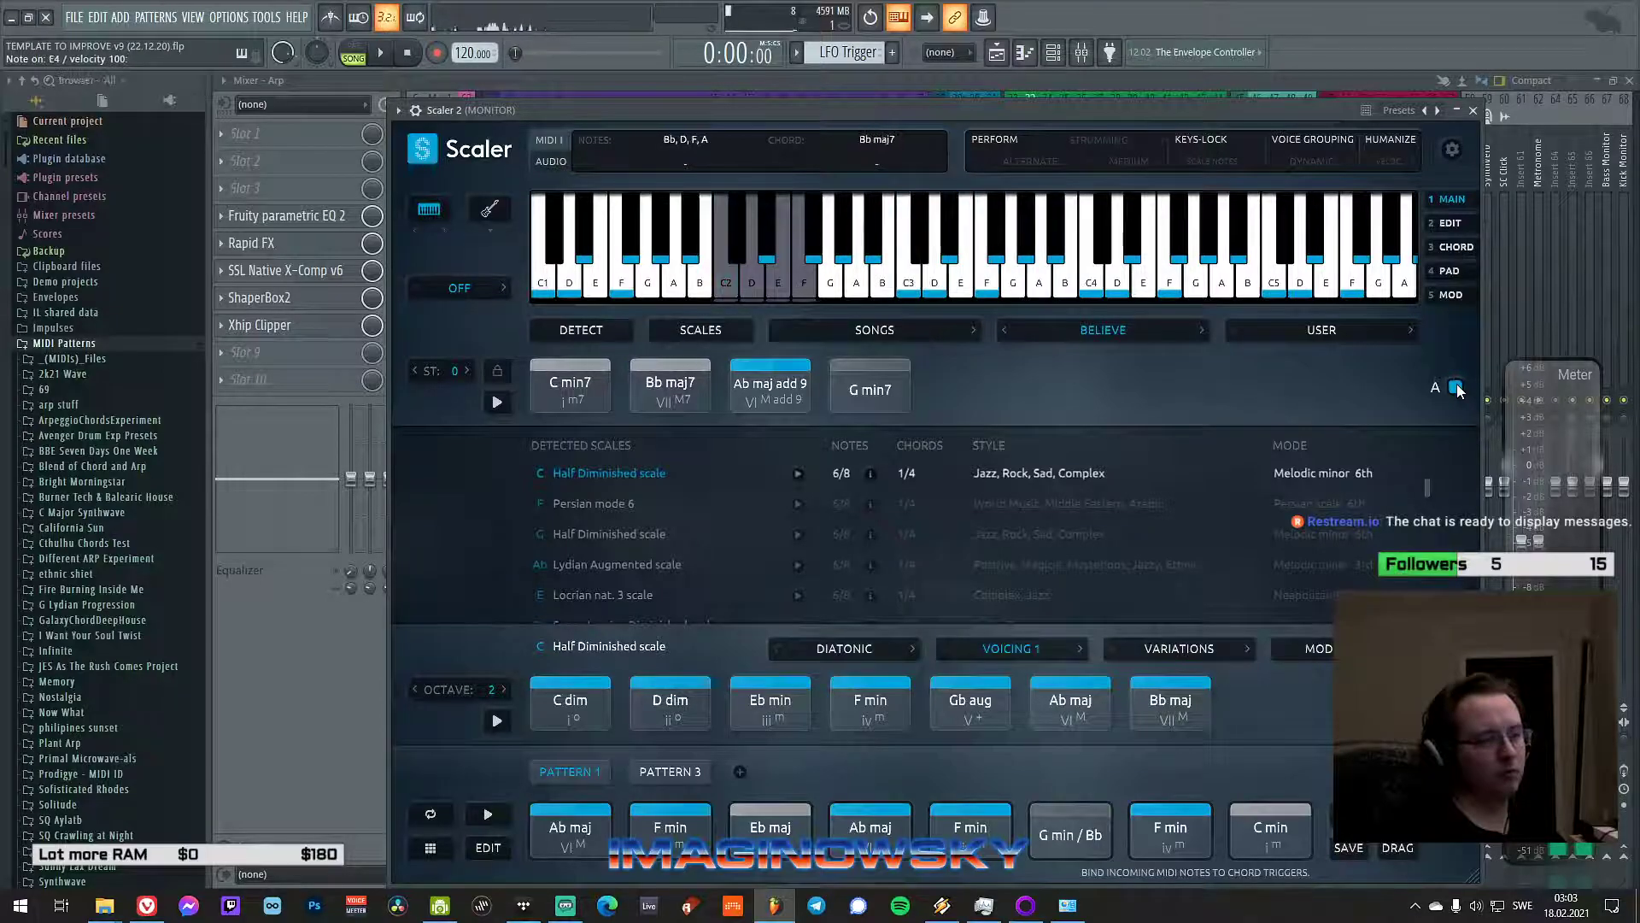
# - Import the RNB_5_2021-02-12_052939.xml state from the Scaler 2 Presets folder and close Scaler's settings
pyautogui.click(1453, 150)
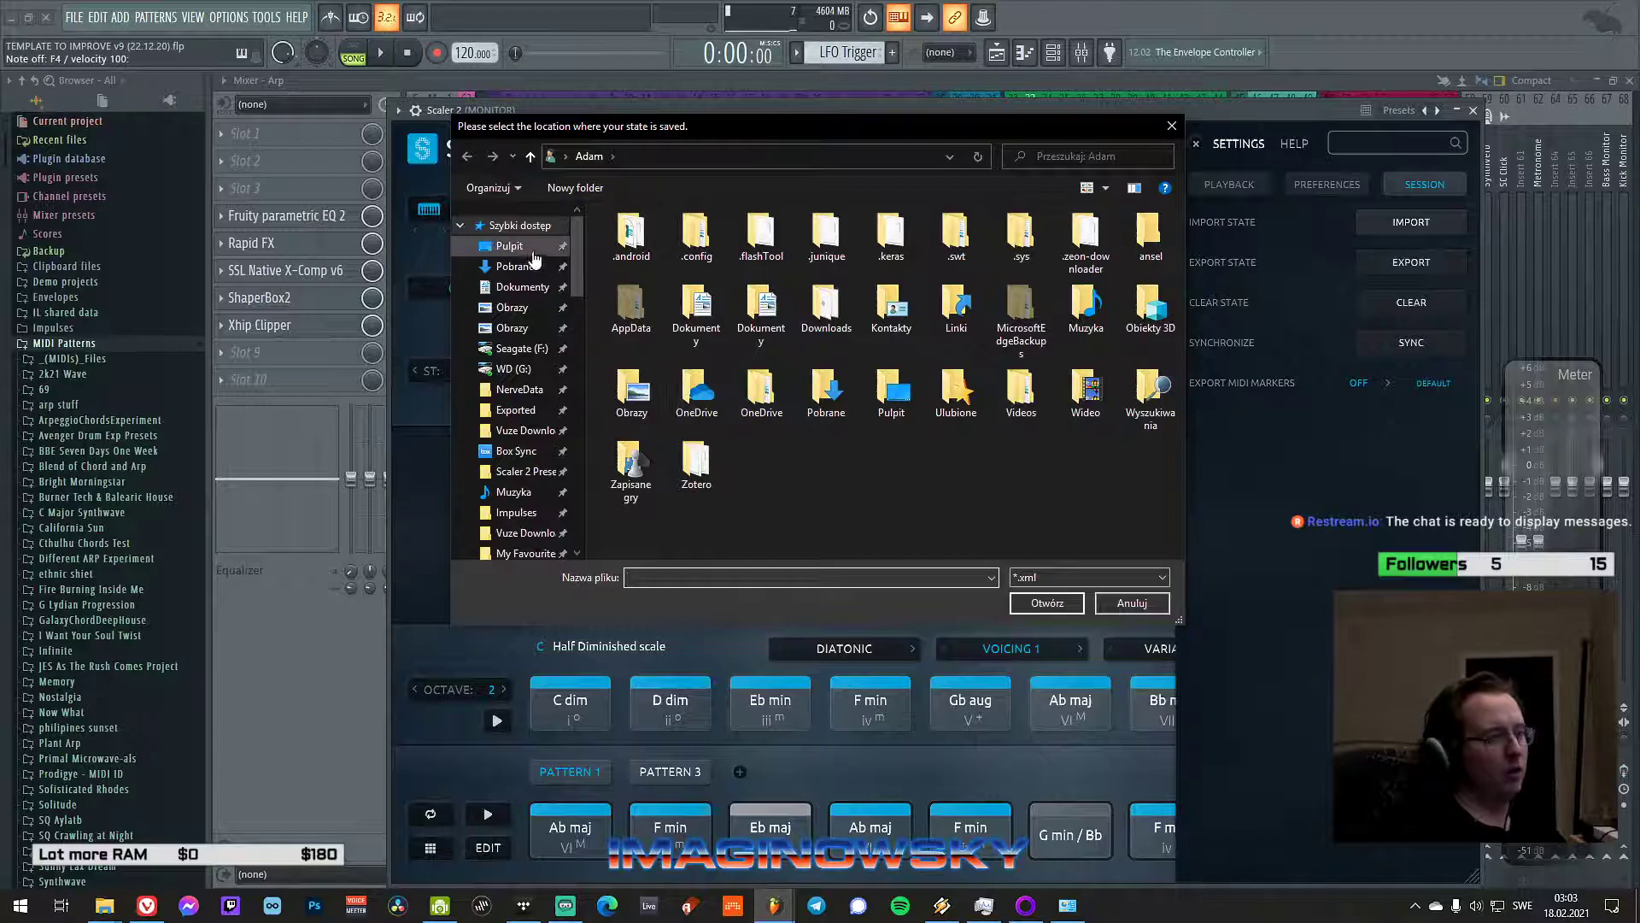
pyautogui.scroll(-2, 531, 264)
pyautogui.scroll(-1, 529, 427)
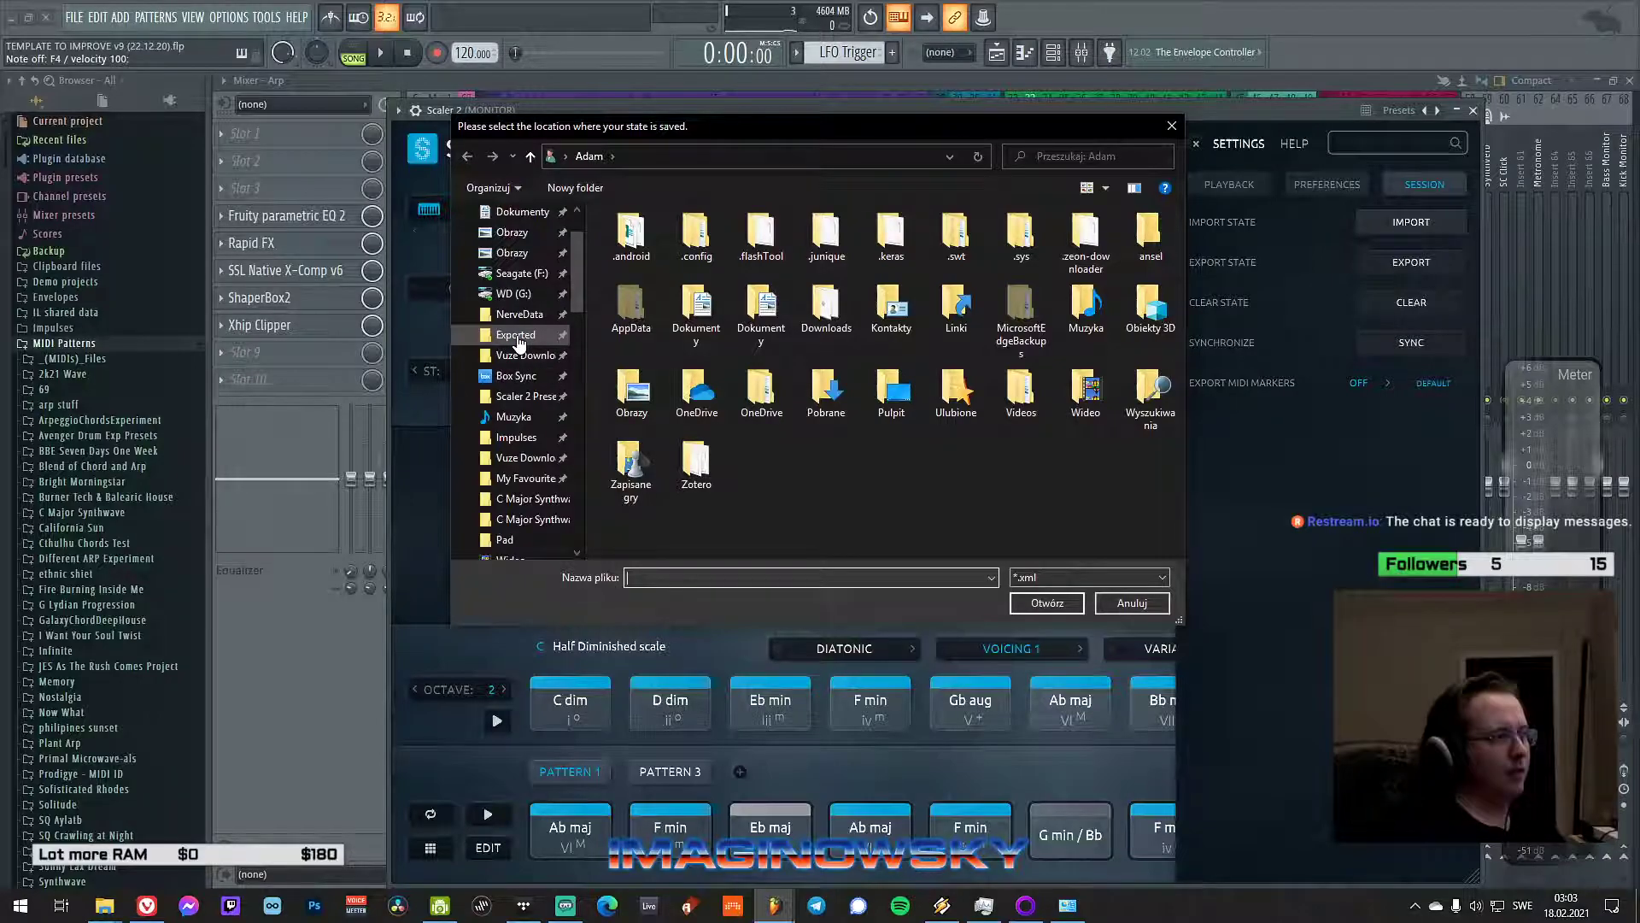
pyautogui.click(523, 396)
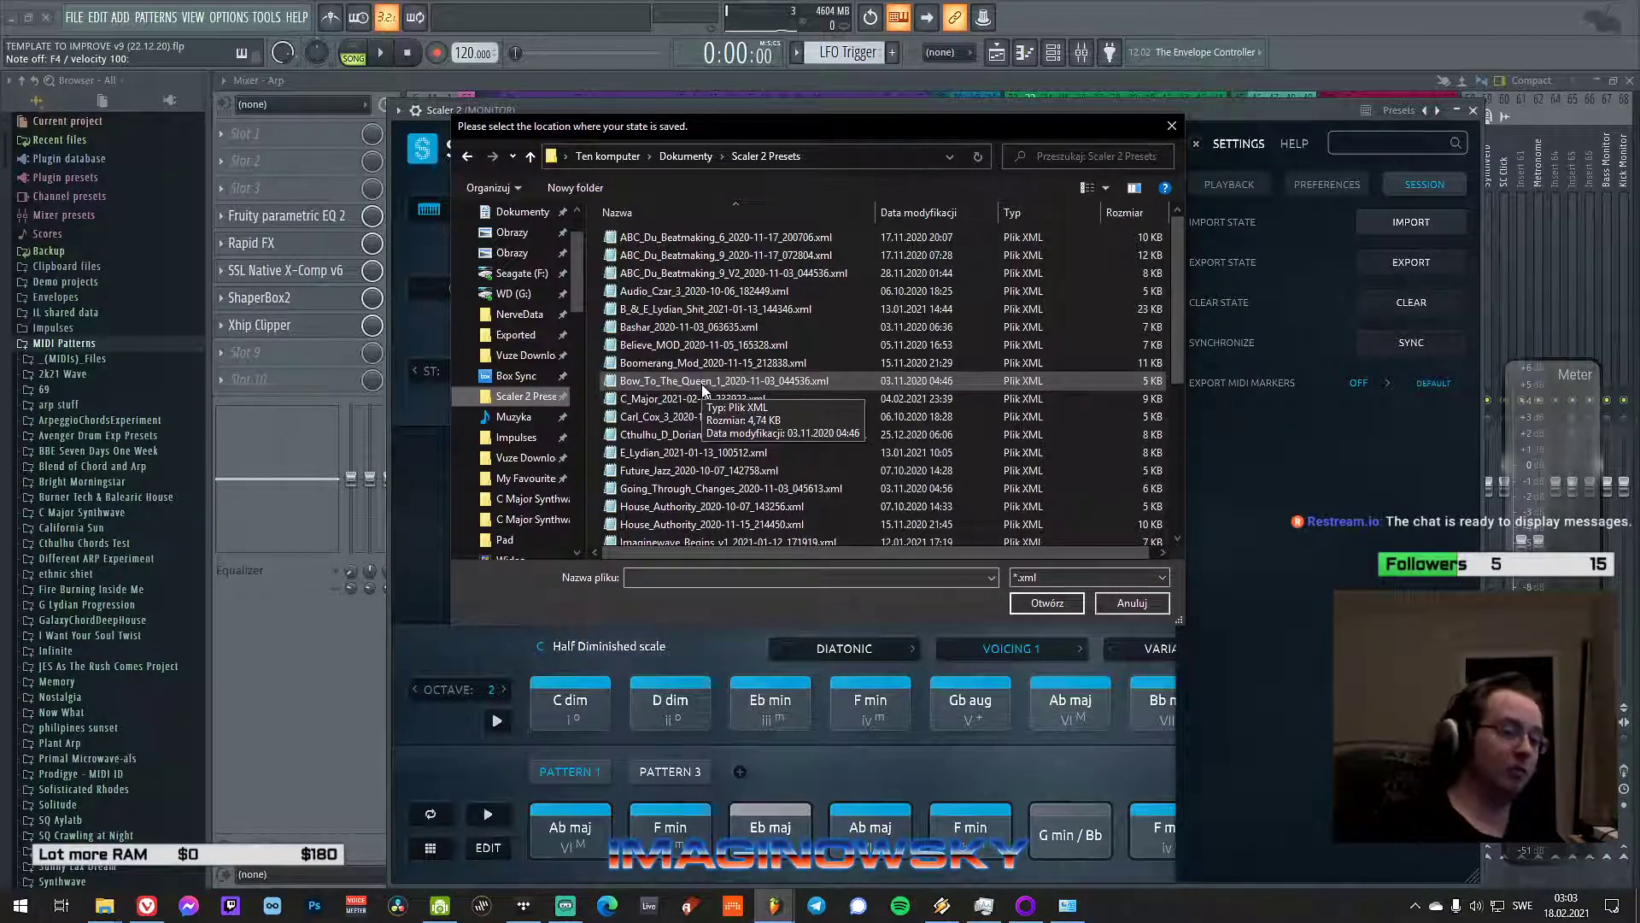
pyautogui.scroll(-3, 701, 383)
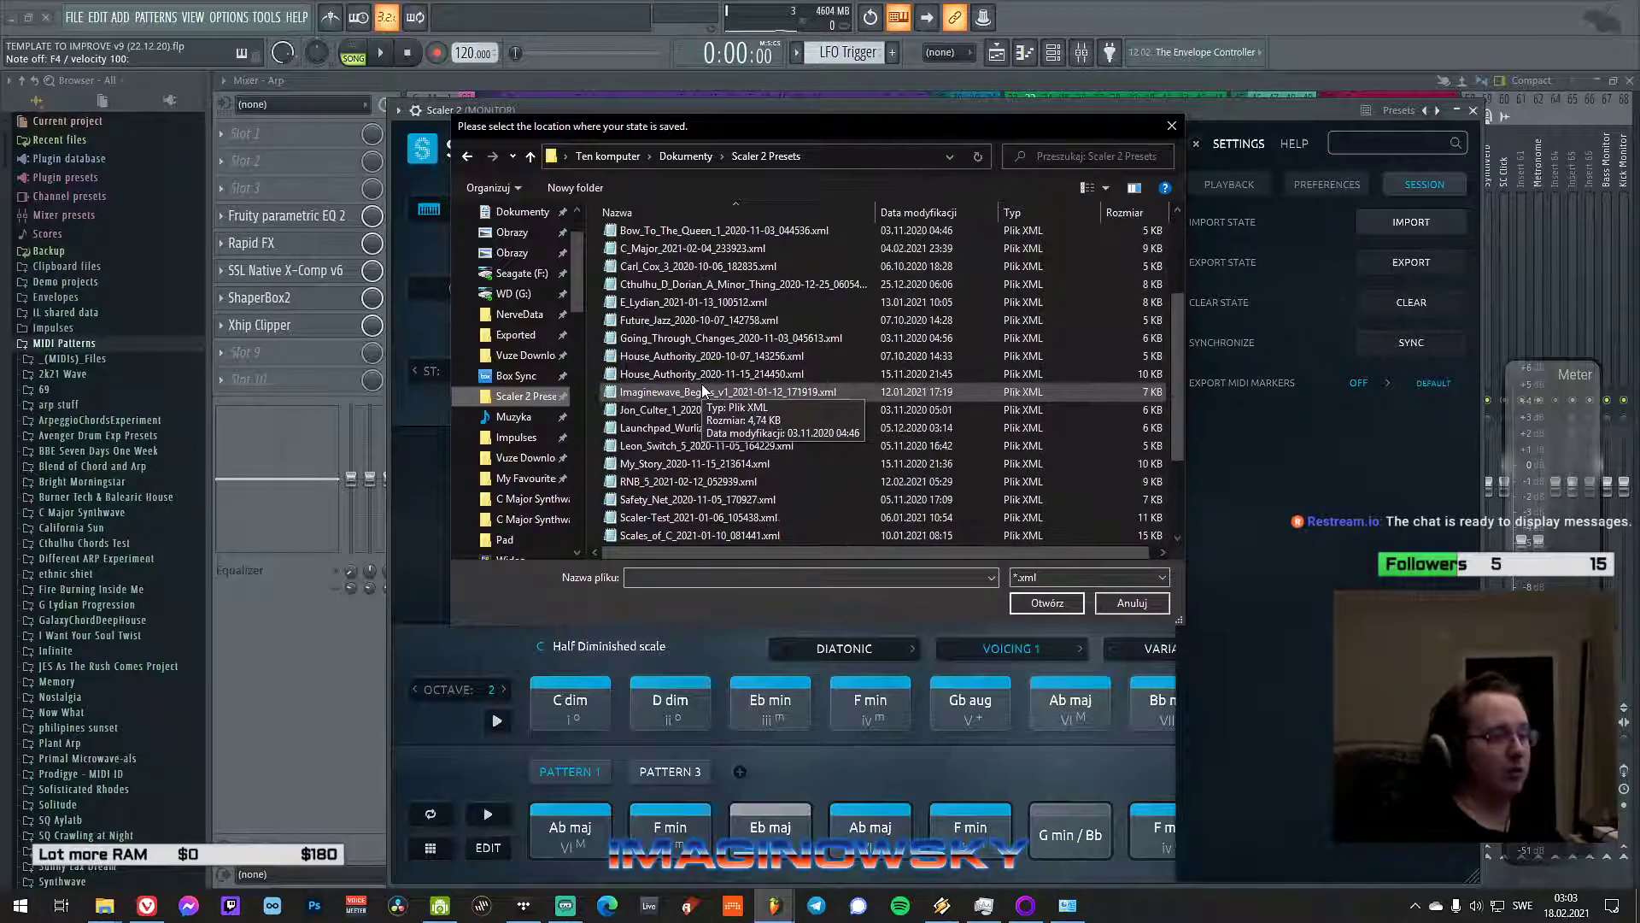
pyautogui.doubleClick(711, 481)
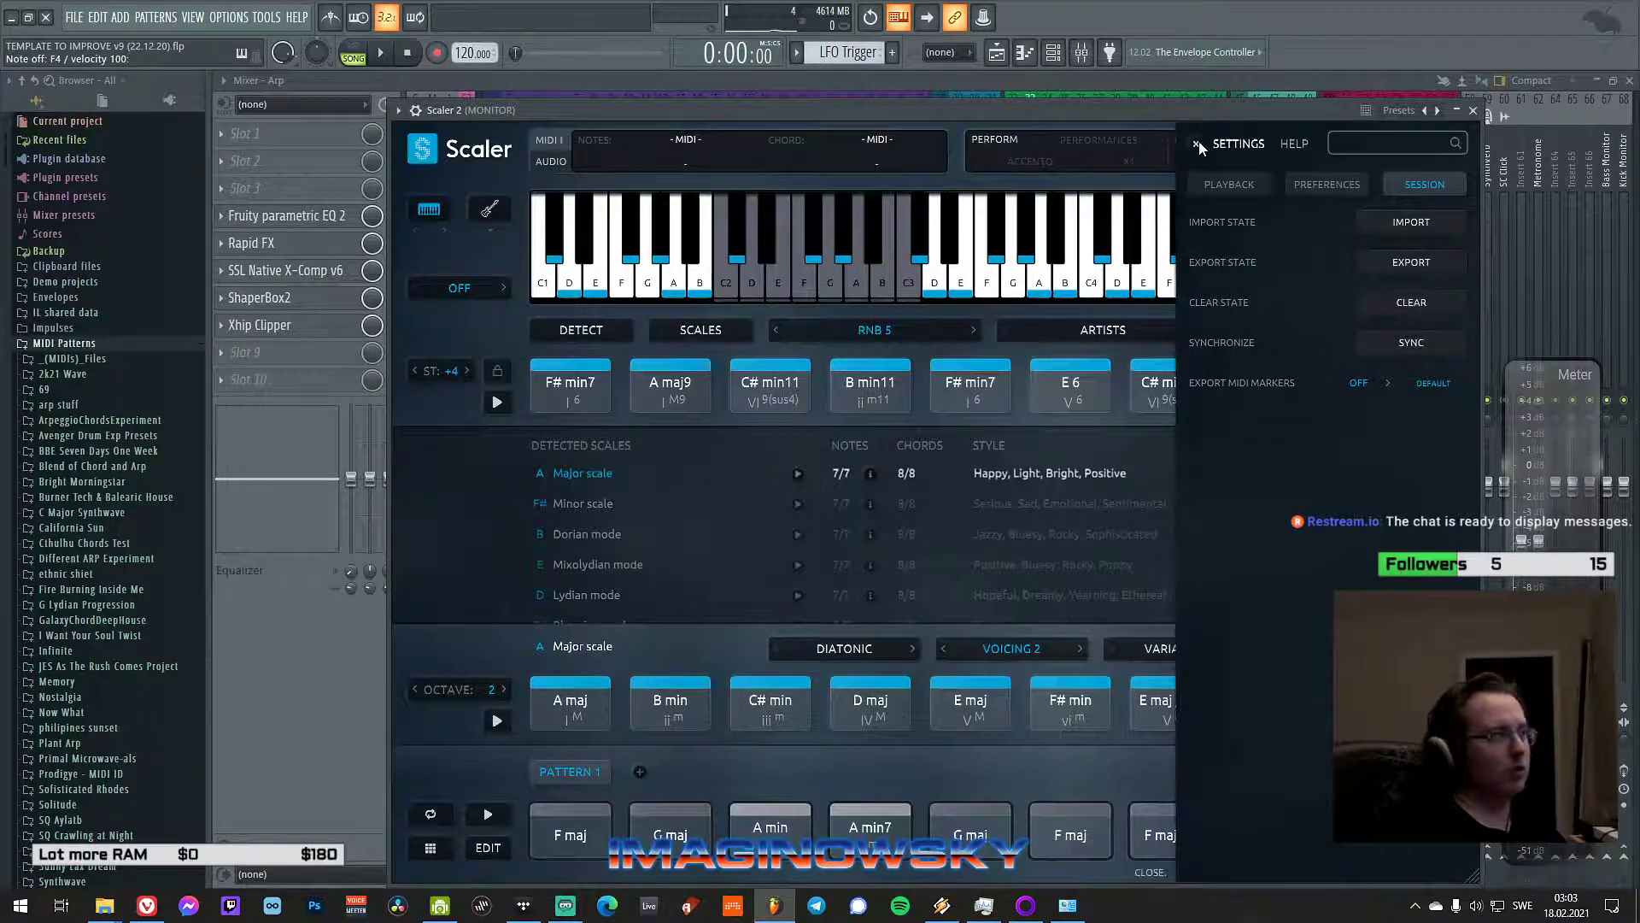
pyautogui.click(1198, 145)
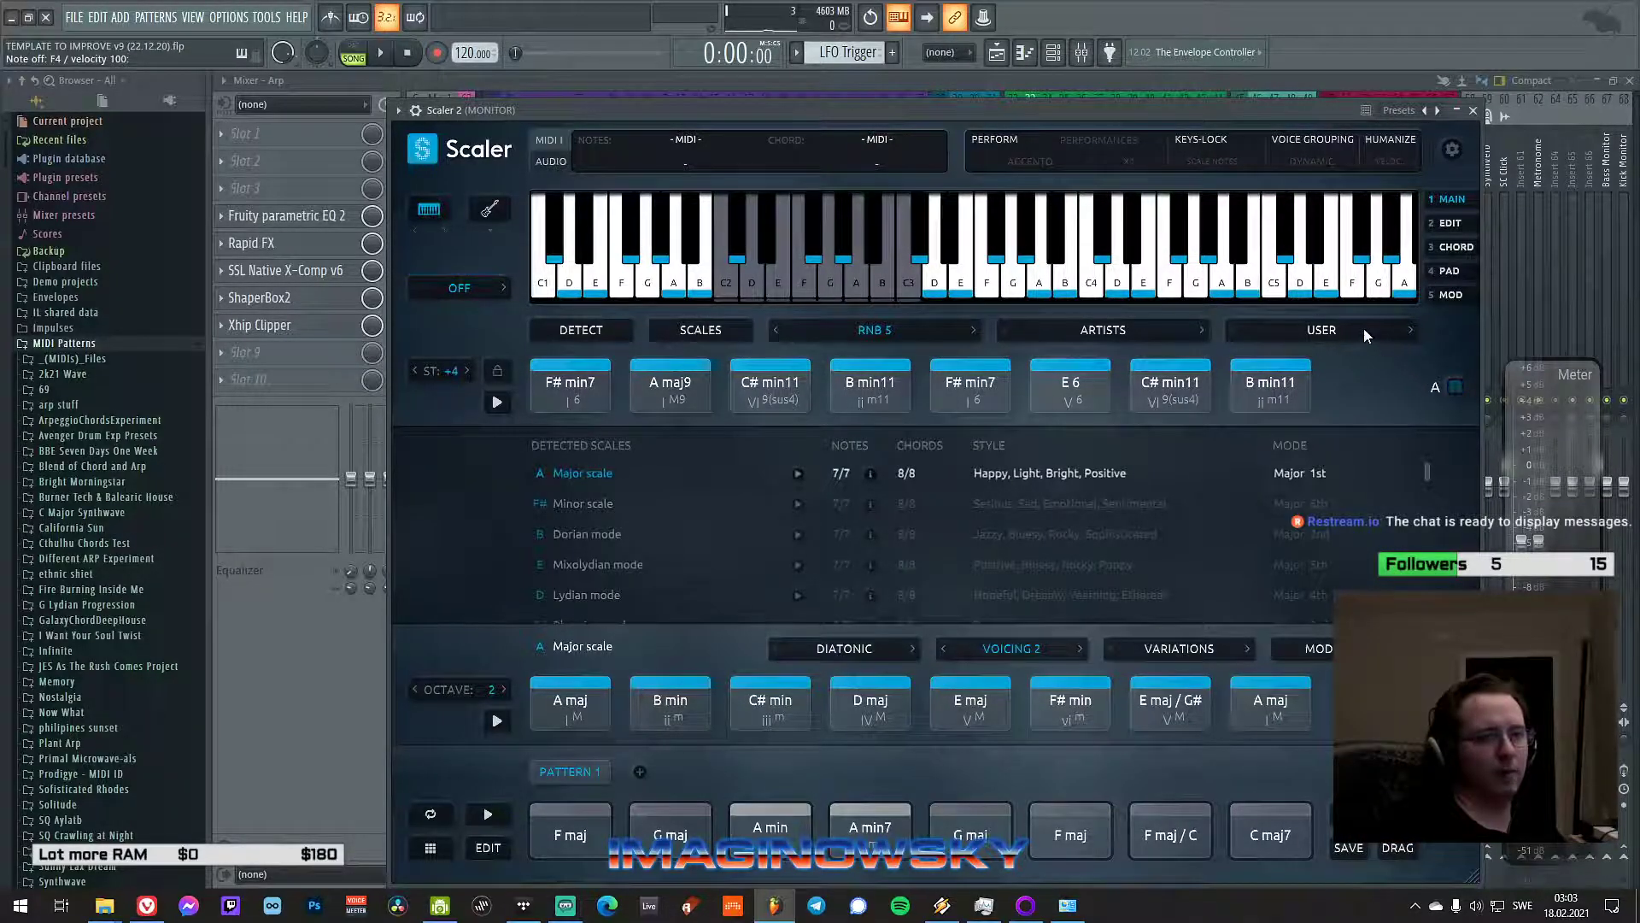
# - Nudge the Scaler 2 window slightly and preview the E 6 chord of the RNB 5 set
pyautogui.moveTo(1305, 110); pyautogui.dragTo(1311, 106)
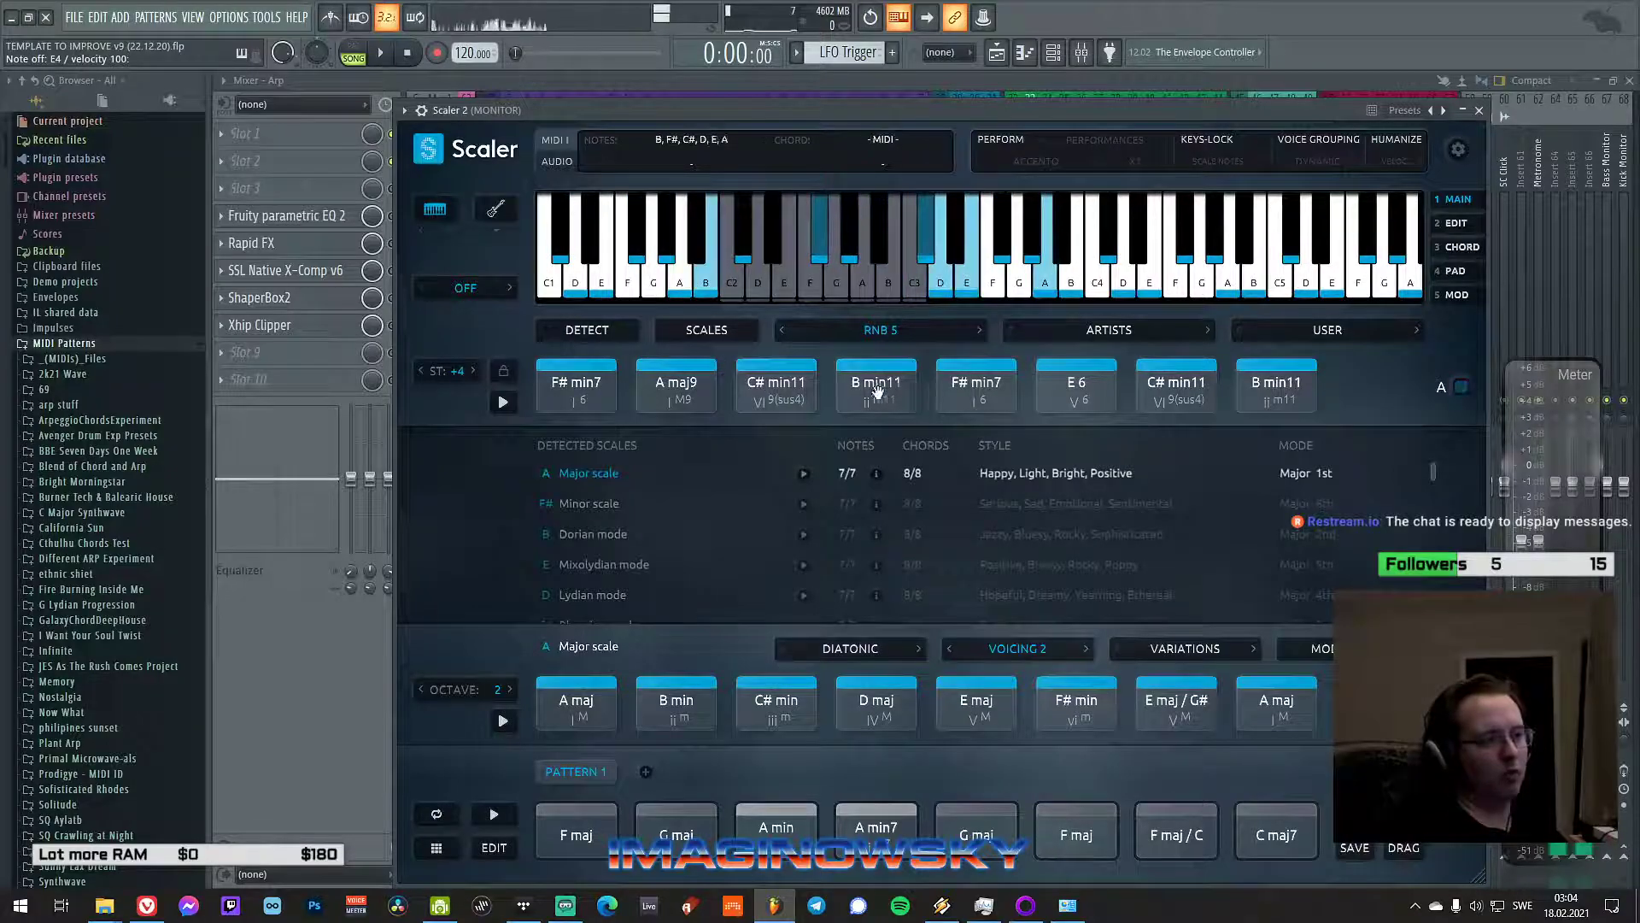
pyautogui.click(1052, 382)
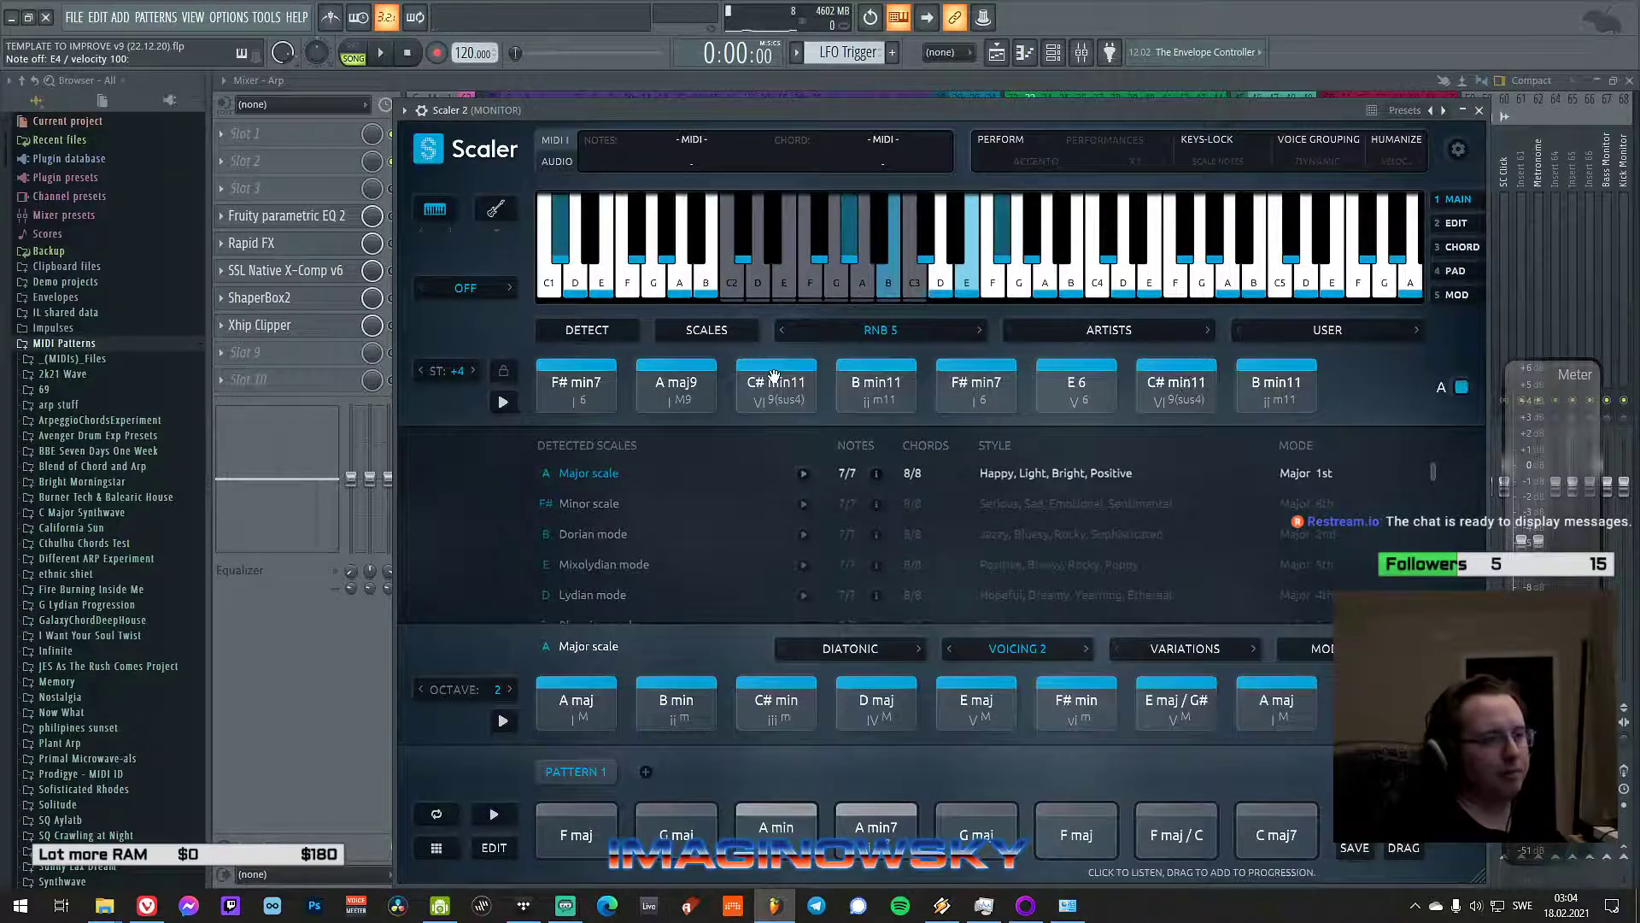
# - Preview the A maj9 chord and reset the semitone transposition of section A to 0
pyautogui.click(676, 389)
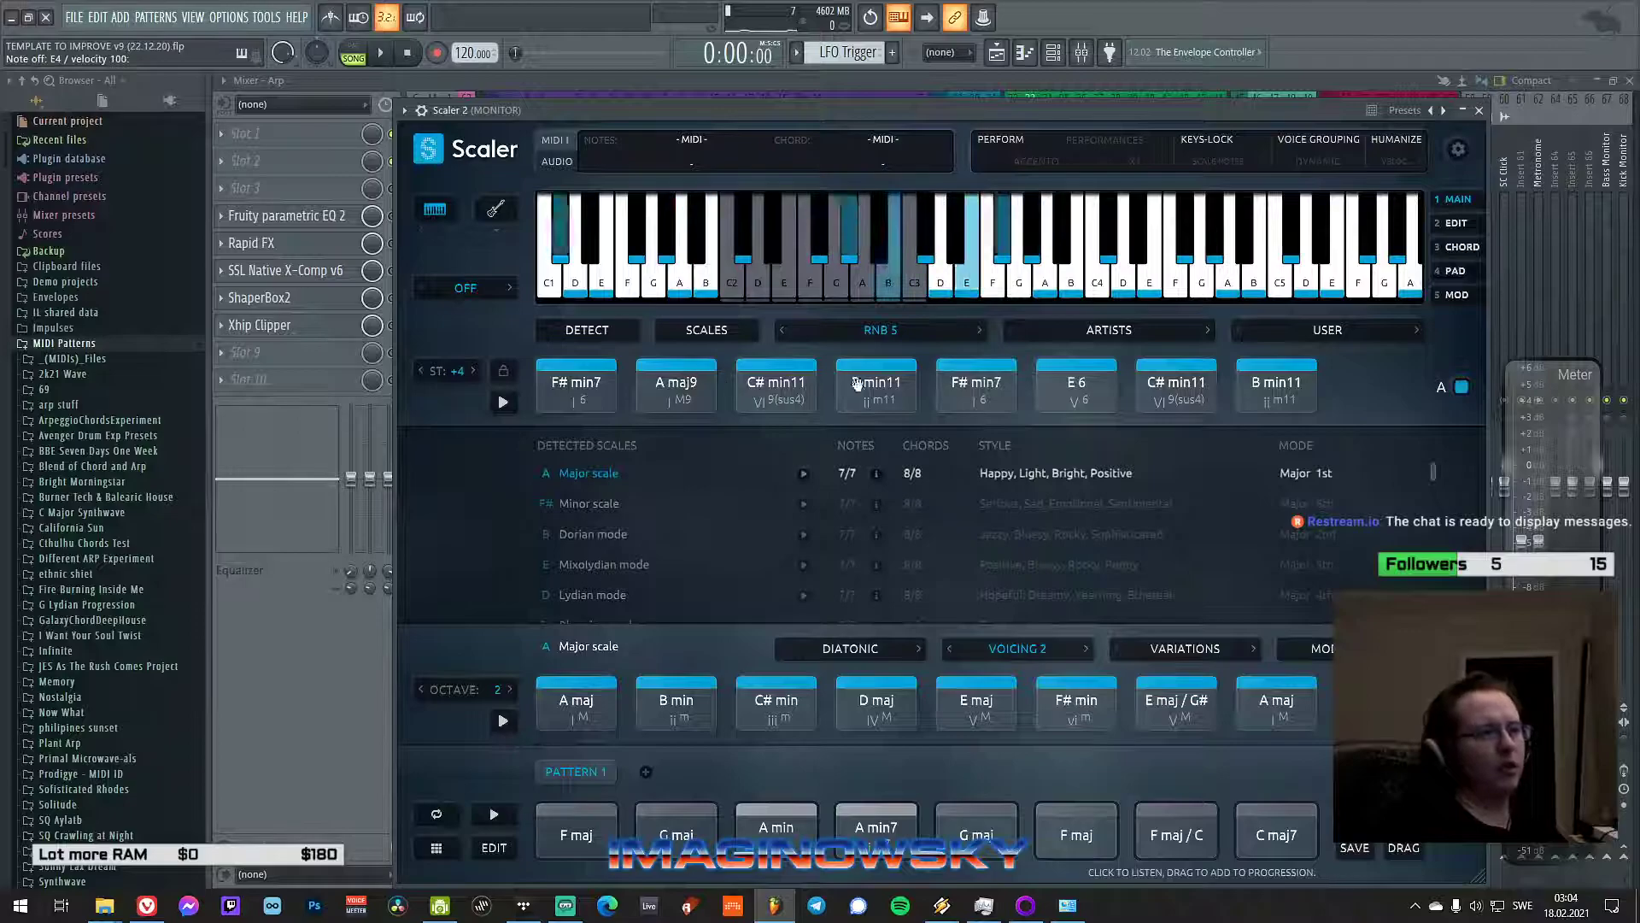
pyautogui.click(422, 371)
pyautogui.click(422, 371)
pyautogui.click(422, 371)
pyautogui.click(422, 371)
# - Preview the D min7, A min11, G min11 and F maj9 chords of the RNB 5 set
pyautogui.click(581, 385)
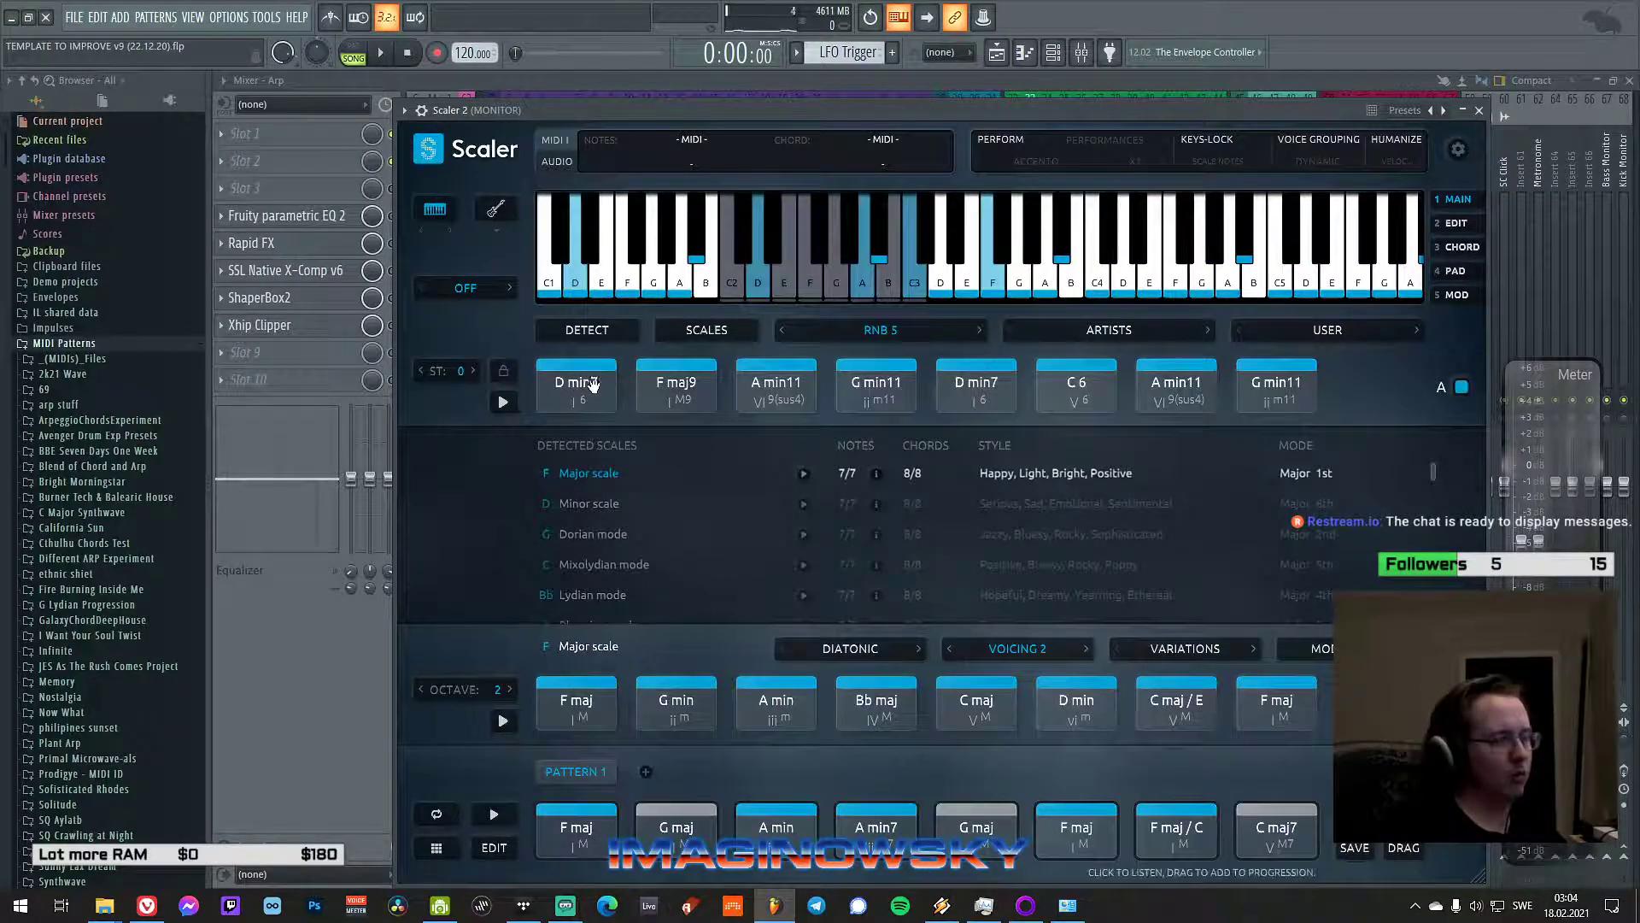
pyautogui.click(749, 380)
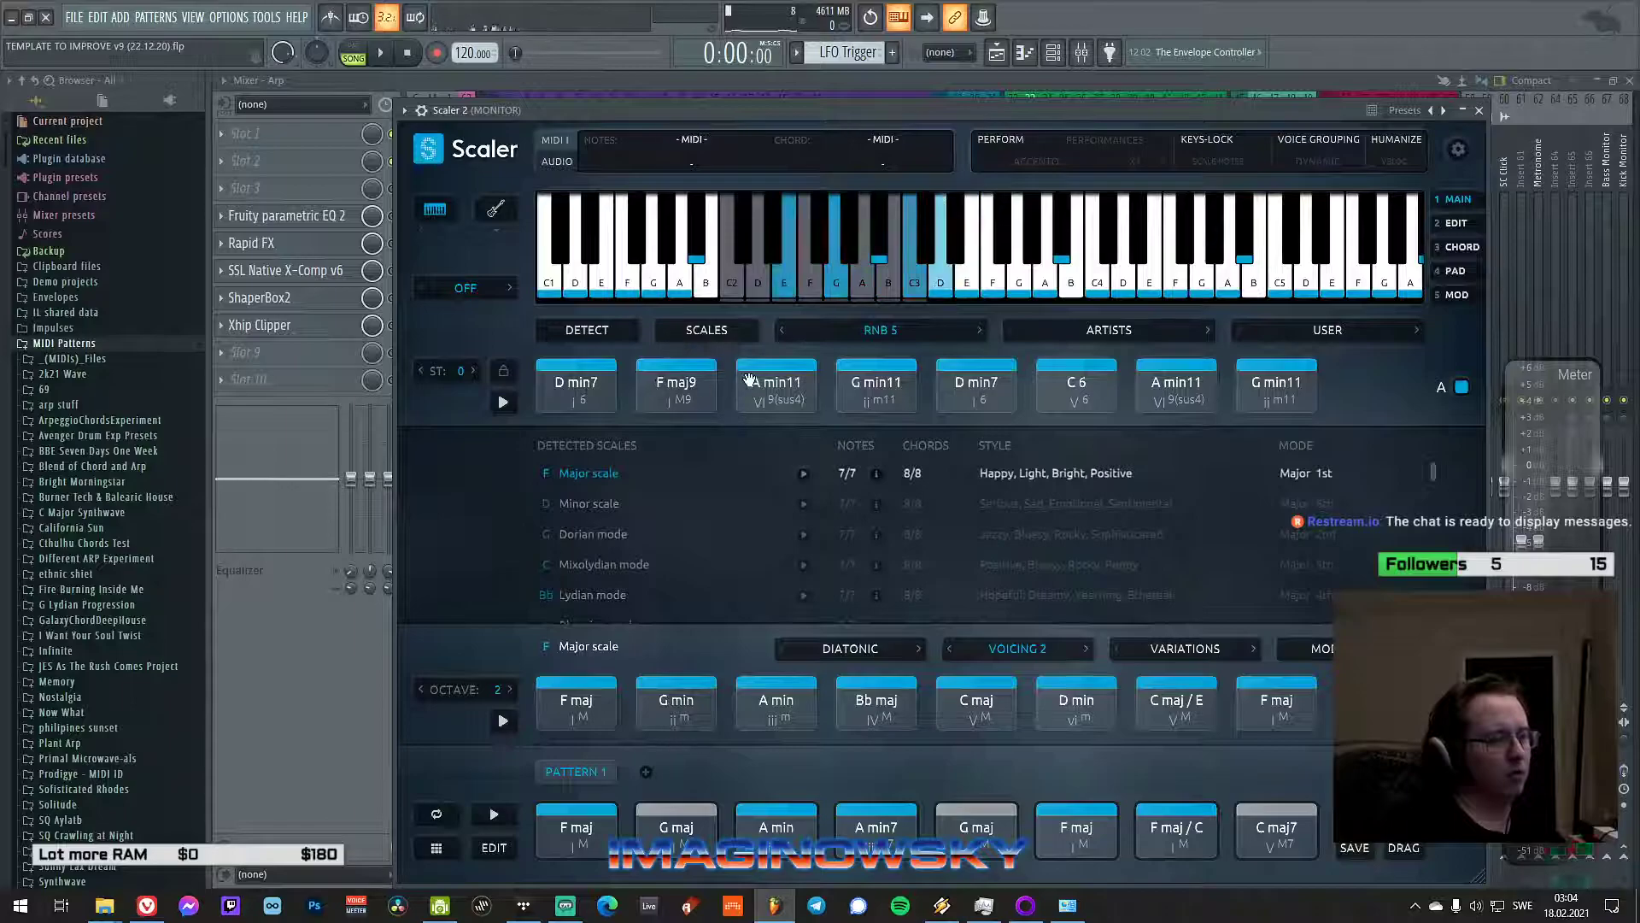
pyautogui.click(857, 382)
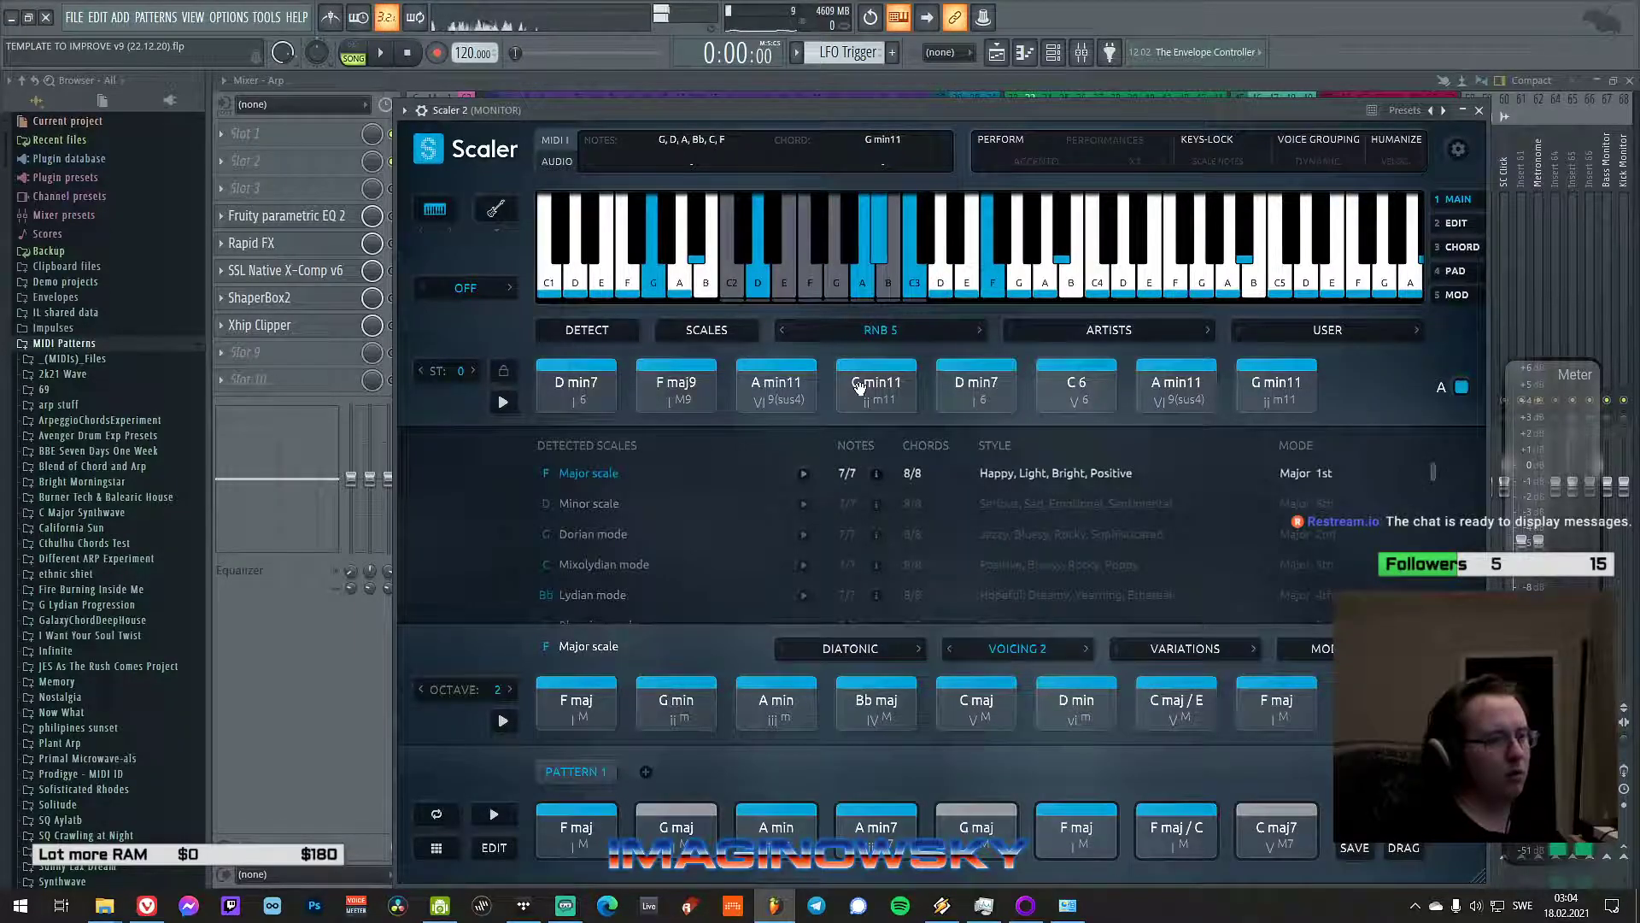
pyautogui.click(696, 384)
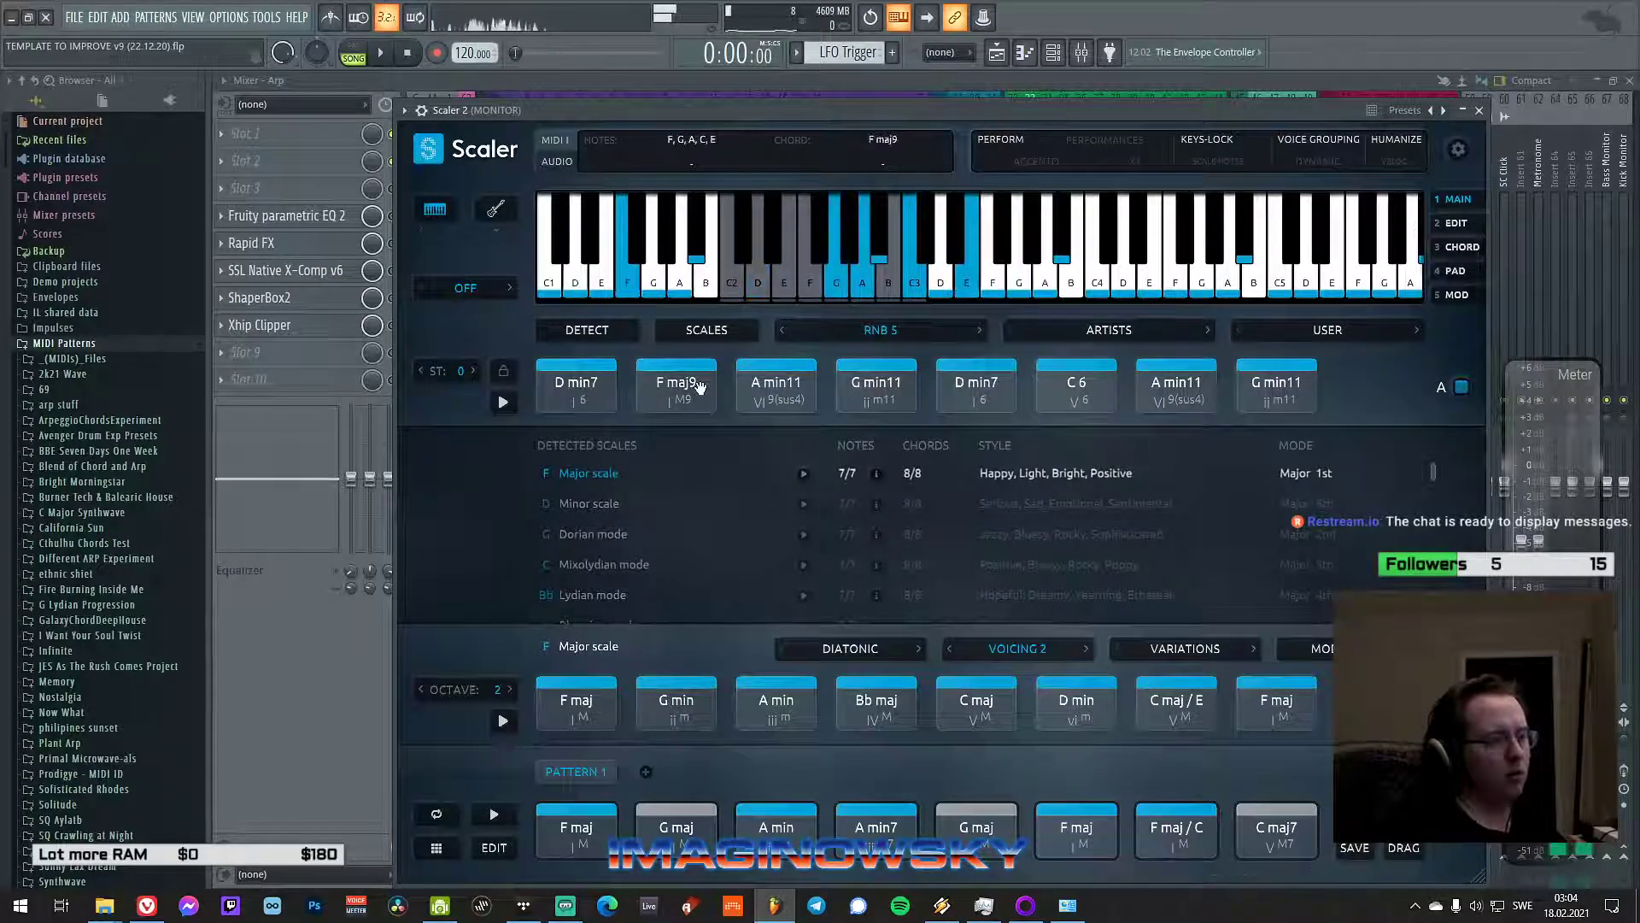
pyautogui.click(777, 390)
pyautogui.click(873, 387)
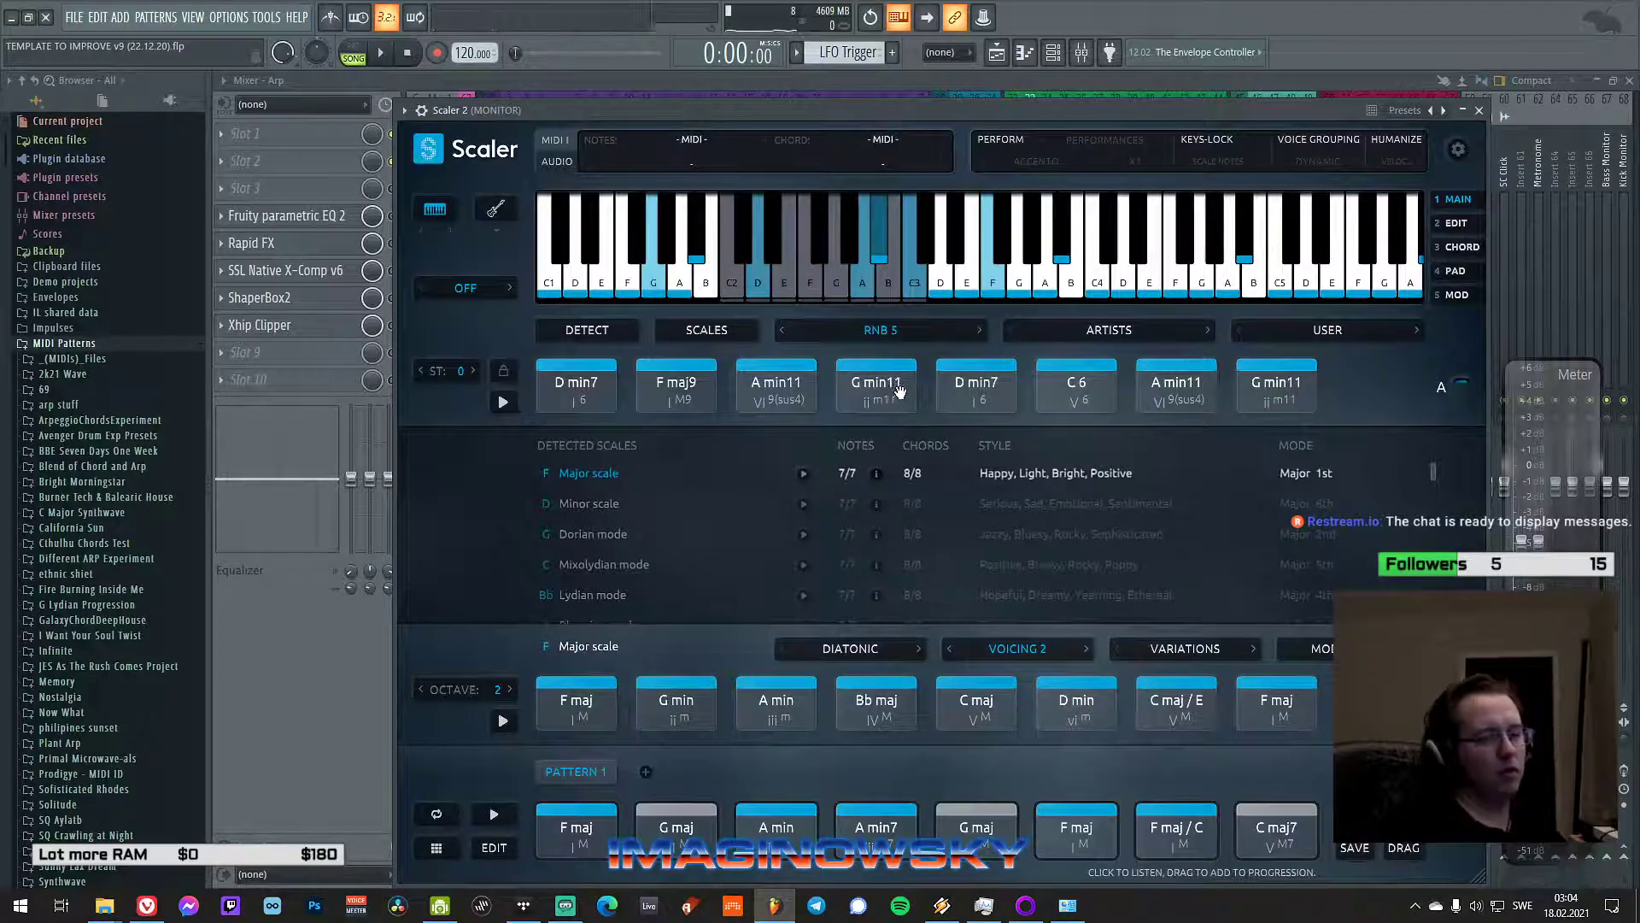
# - Play the first four RNB 5 chords in sequence through their bound MIDI trigger notes
pyautogui.press('z')
pyautogui.press('x')
pyautogui.press('c')
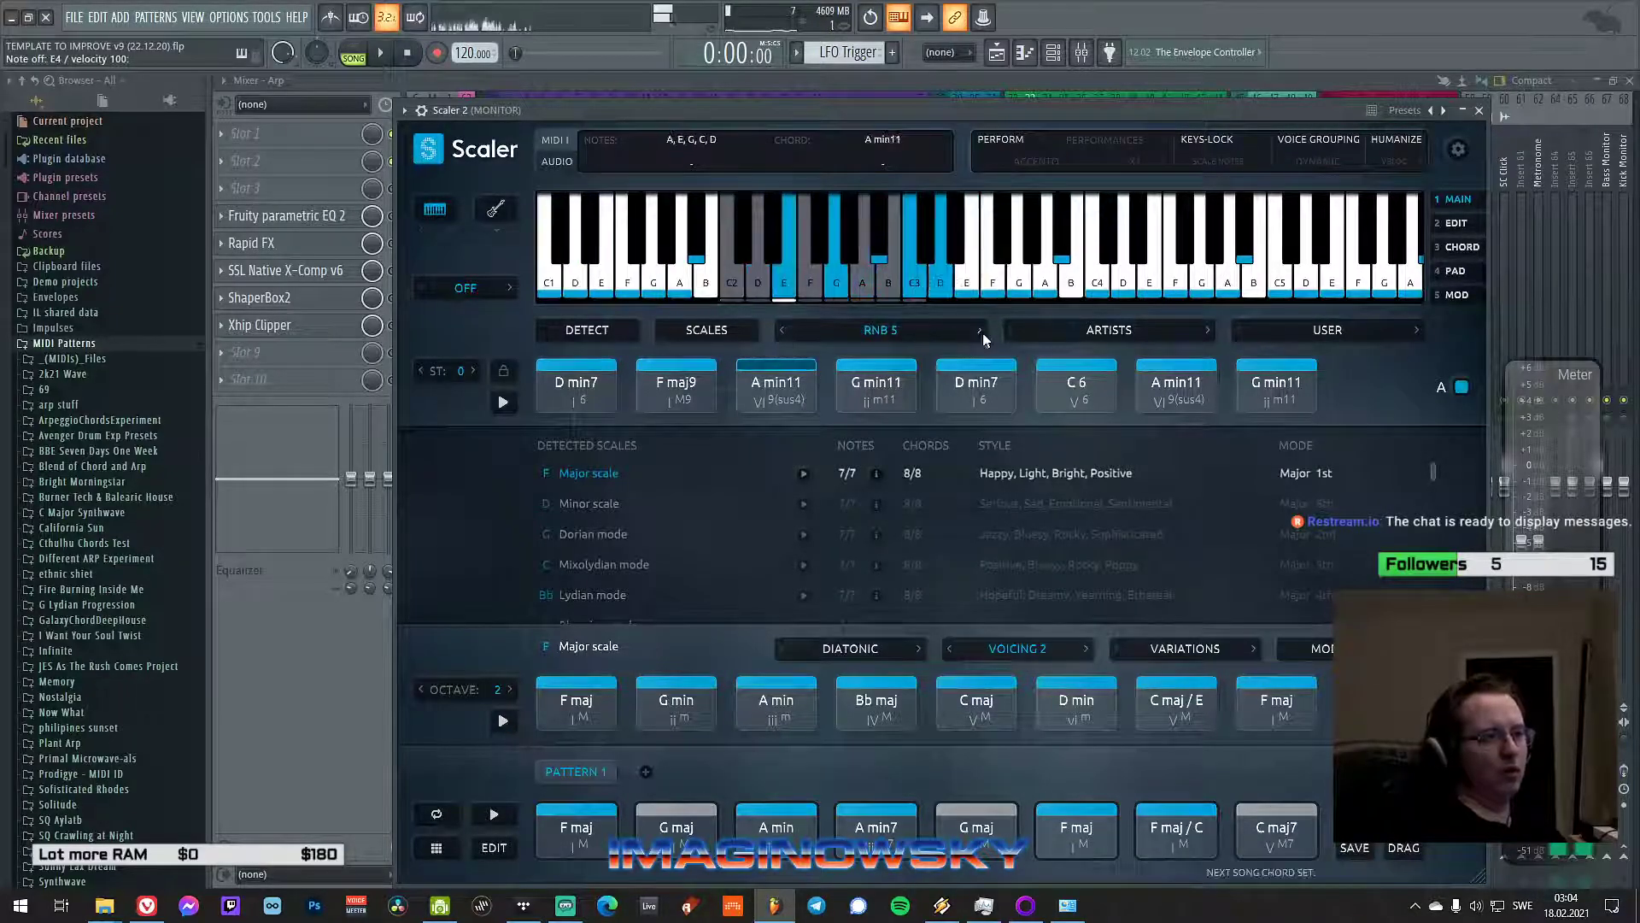
pyautogui.press('v')
# - Load the J-K Pop 1 song chord set into section A
pyautogui.click(933, 326)
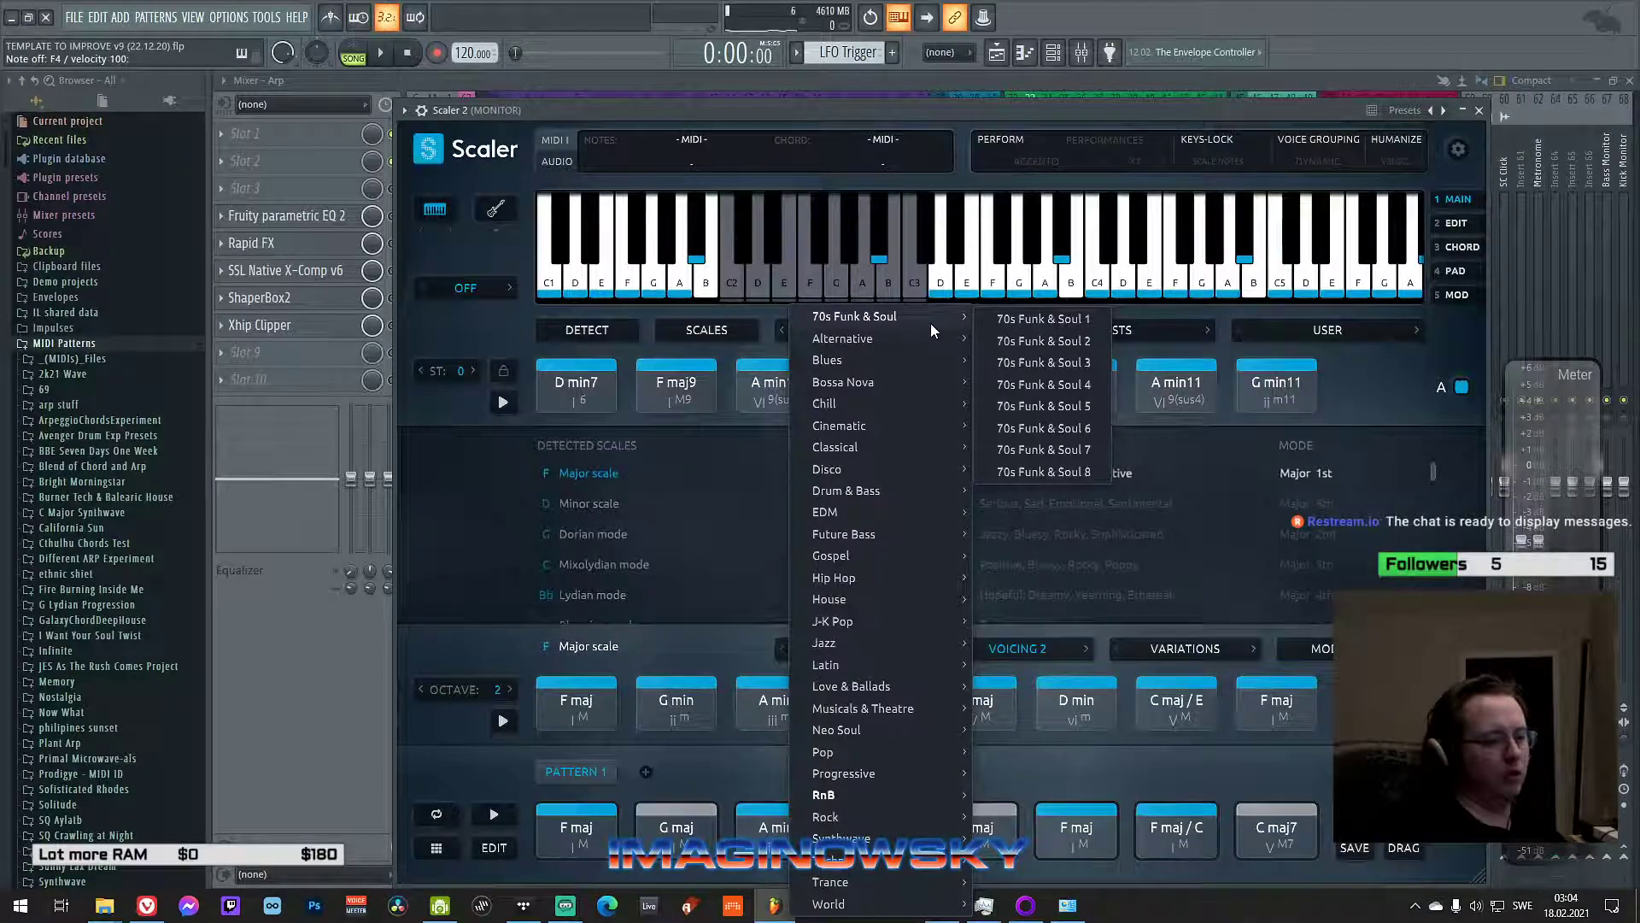
pyautogui.moveTo(841, 838)
pyautogui.moveTo(889, 622)
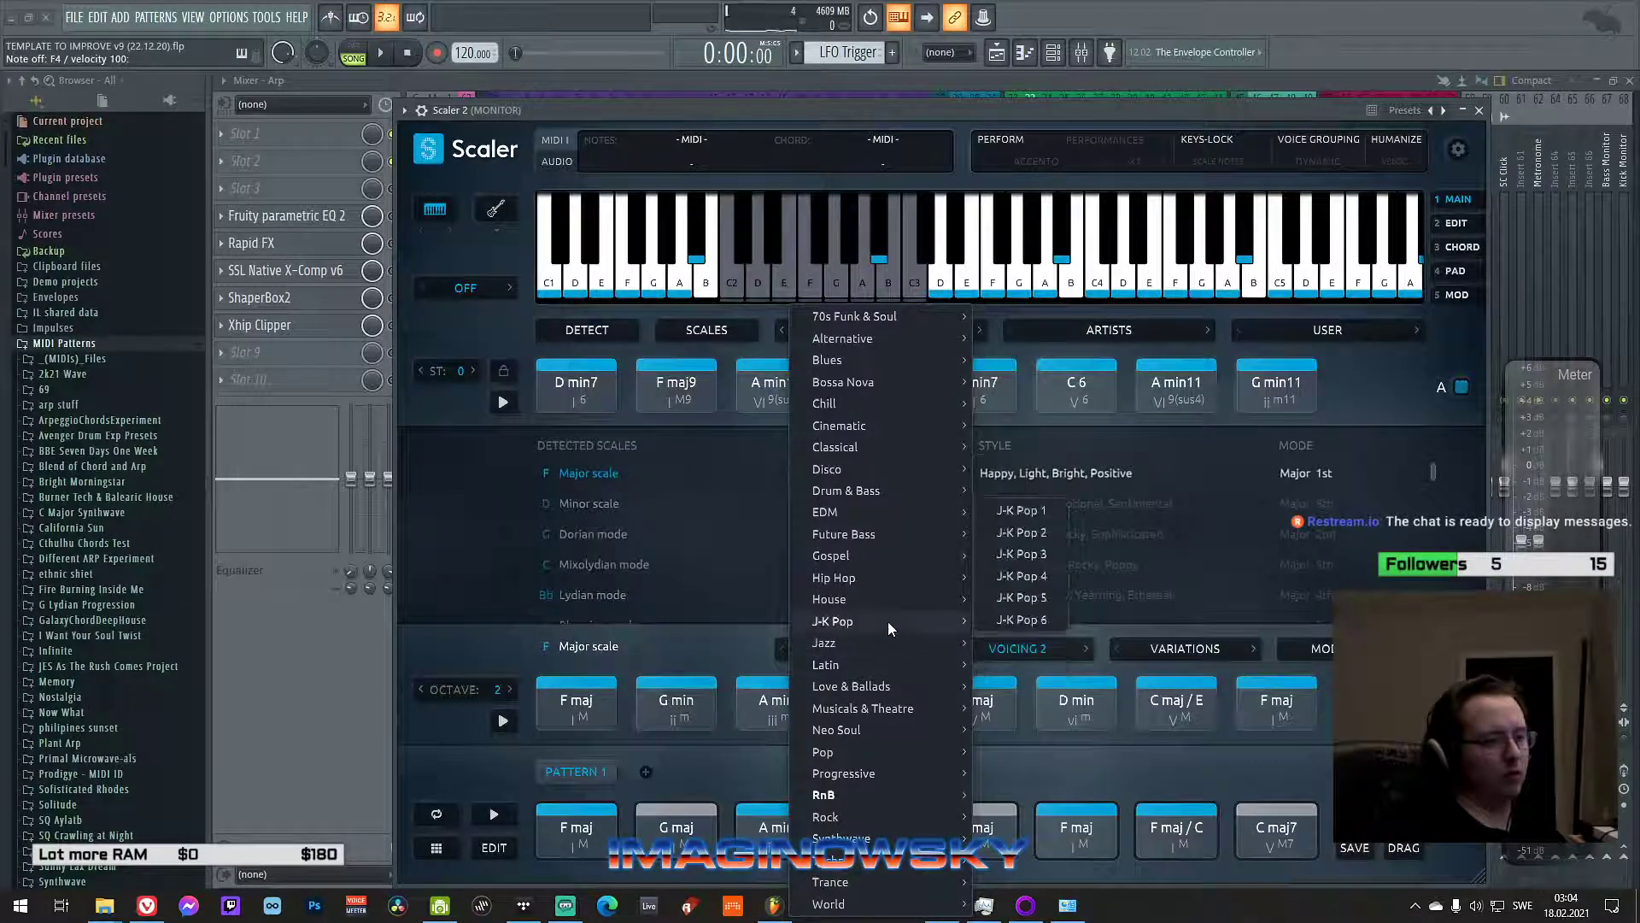
pyautogui.click(1020, 512)
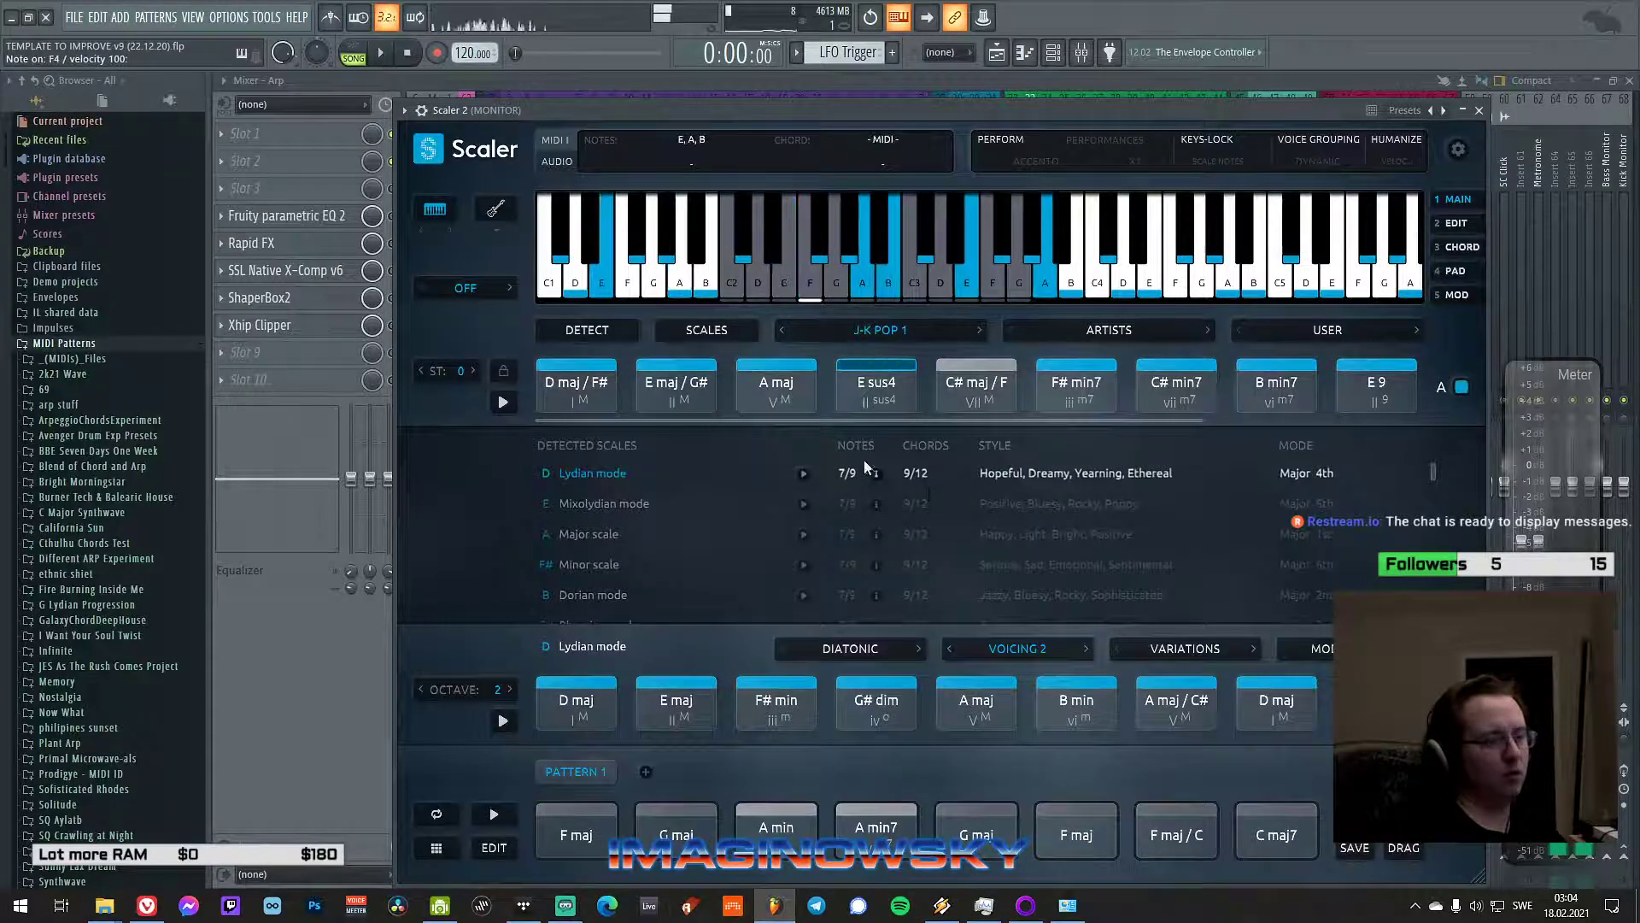
# - Browse the artist chord sets and load the Epic set from the Cinematic song genre
pyautogui.click(888, 329)
pyautogui.moveTo(902, 362)
pyautogui.moveTo(905, 313)
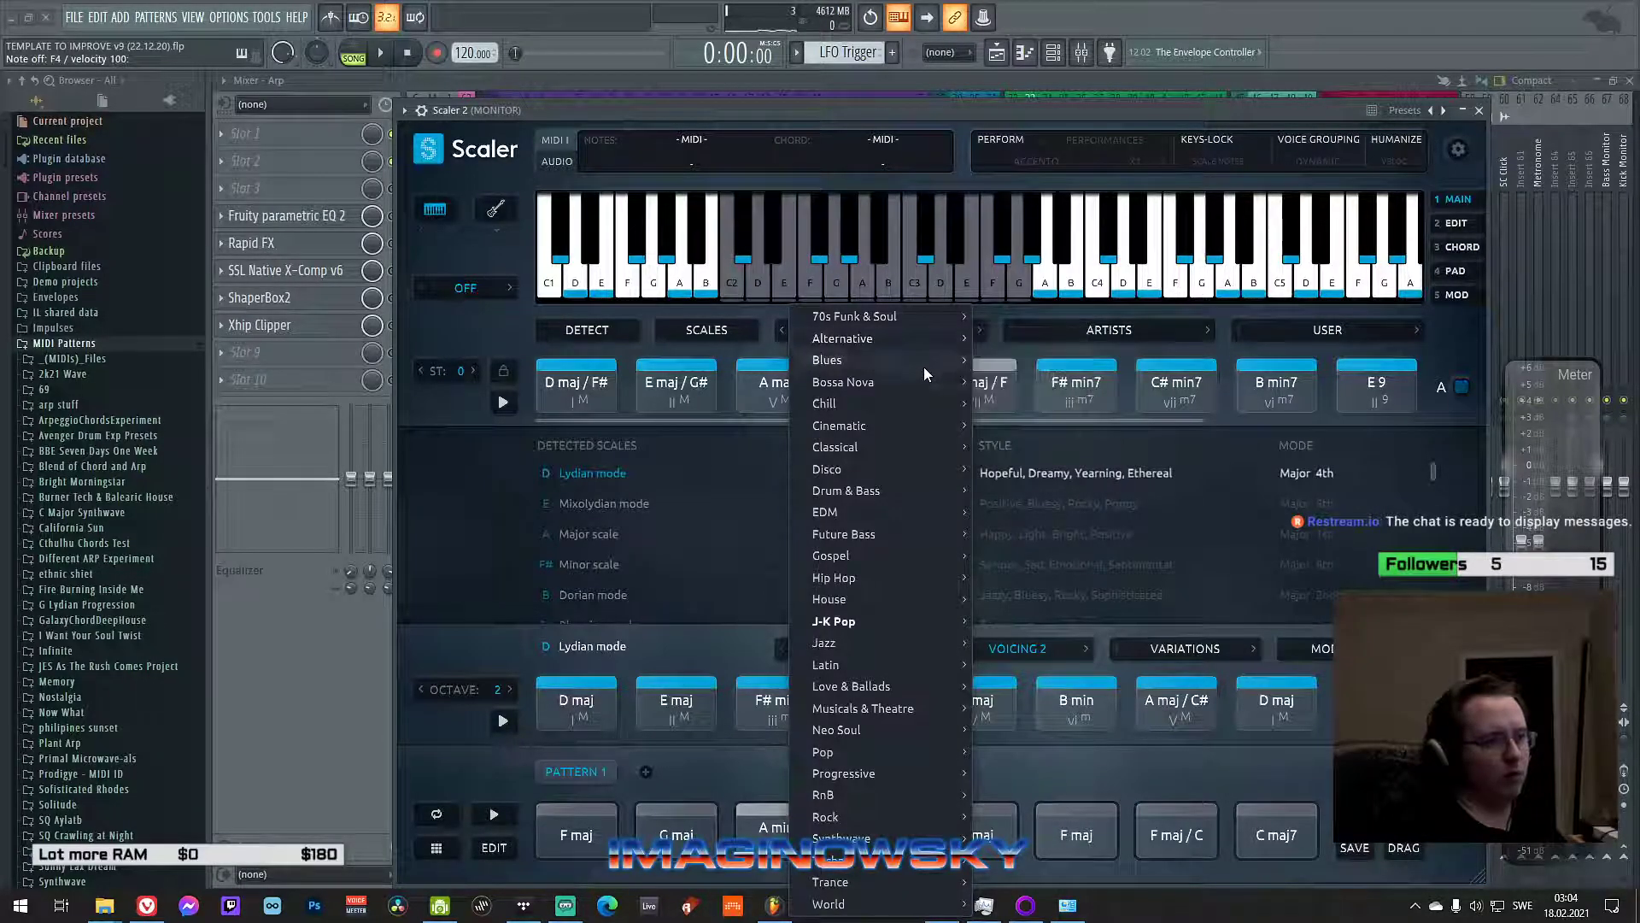
pyautogui.click(1111, 328)
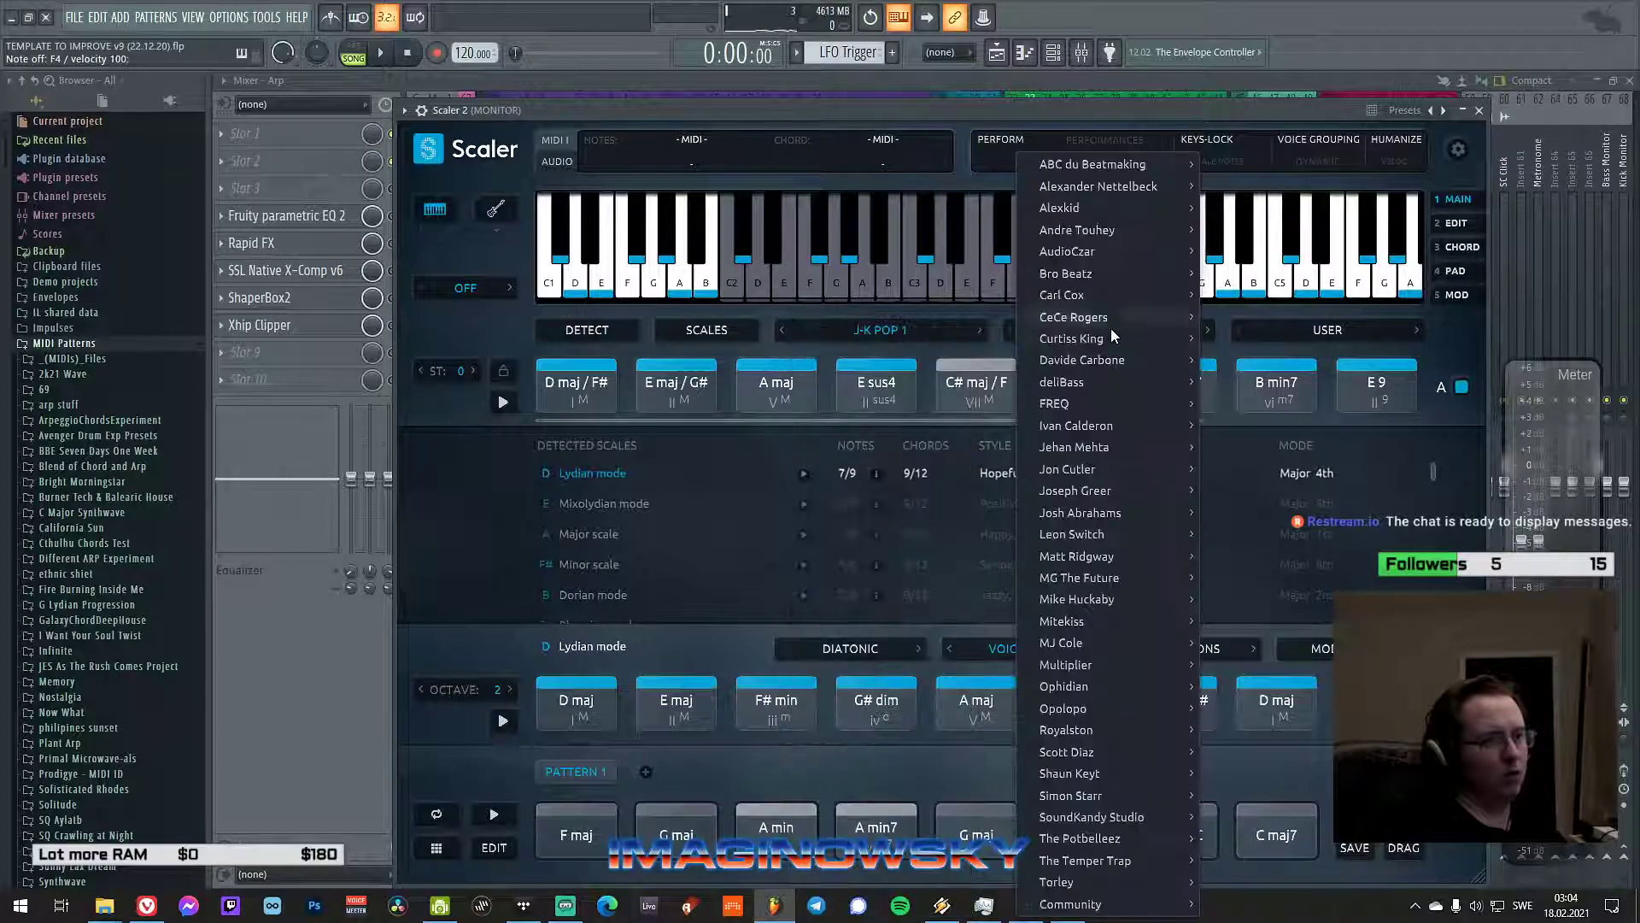
pyautogui.moveTo(1111, 332)
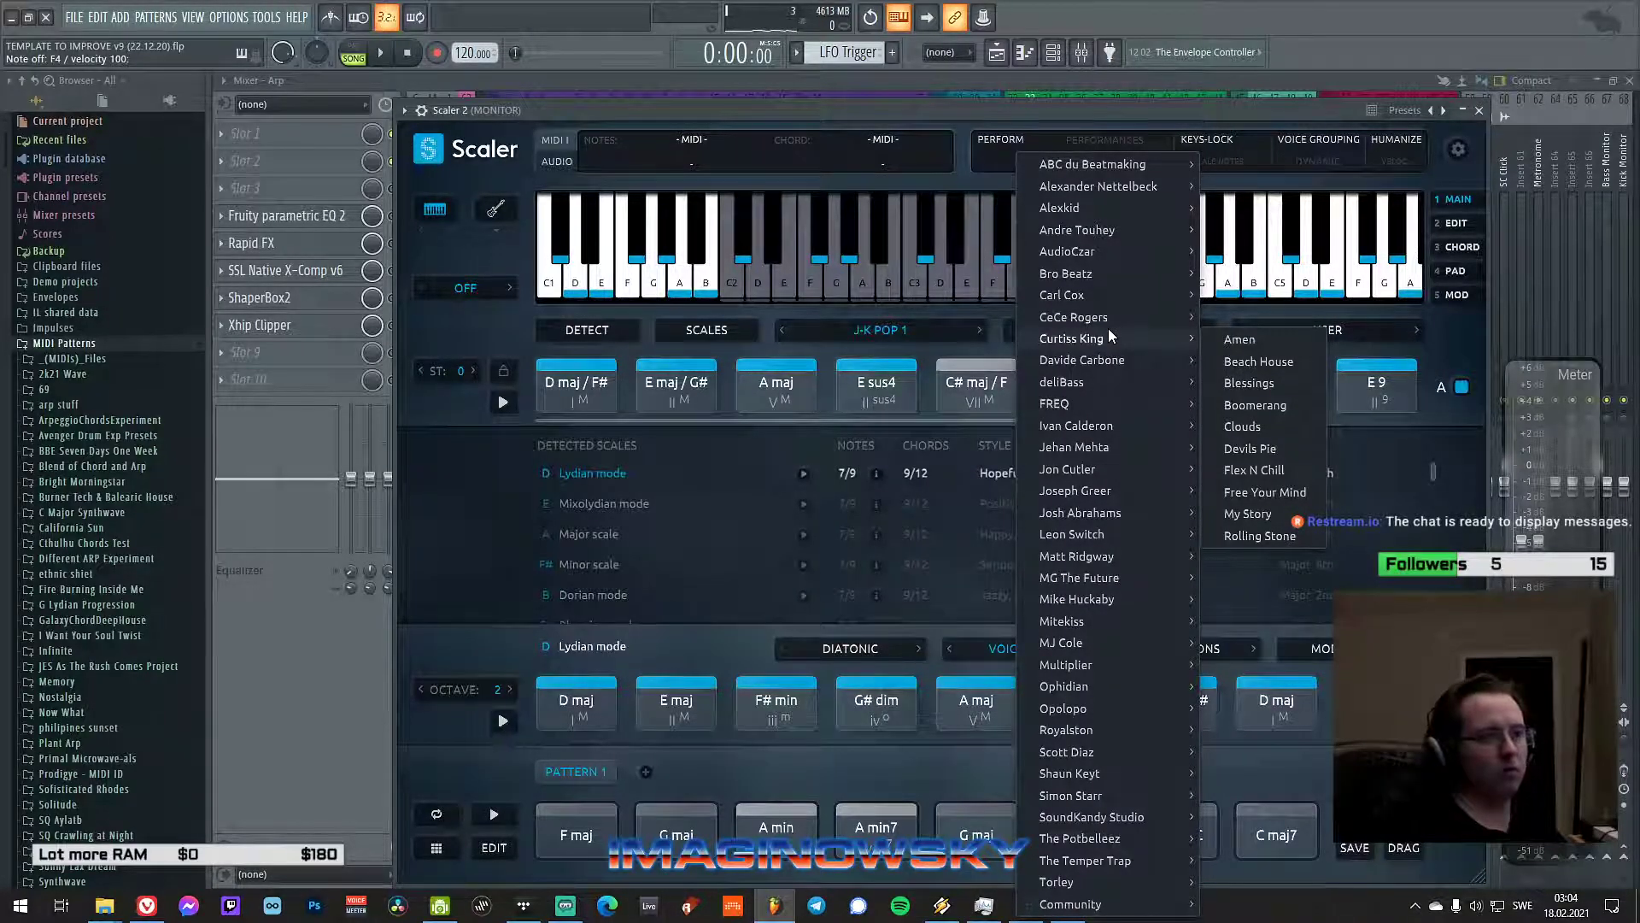
pyautogui.click(865, 335)
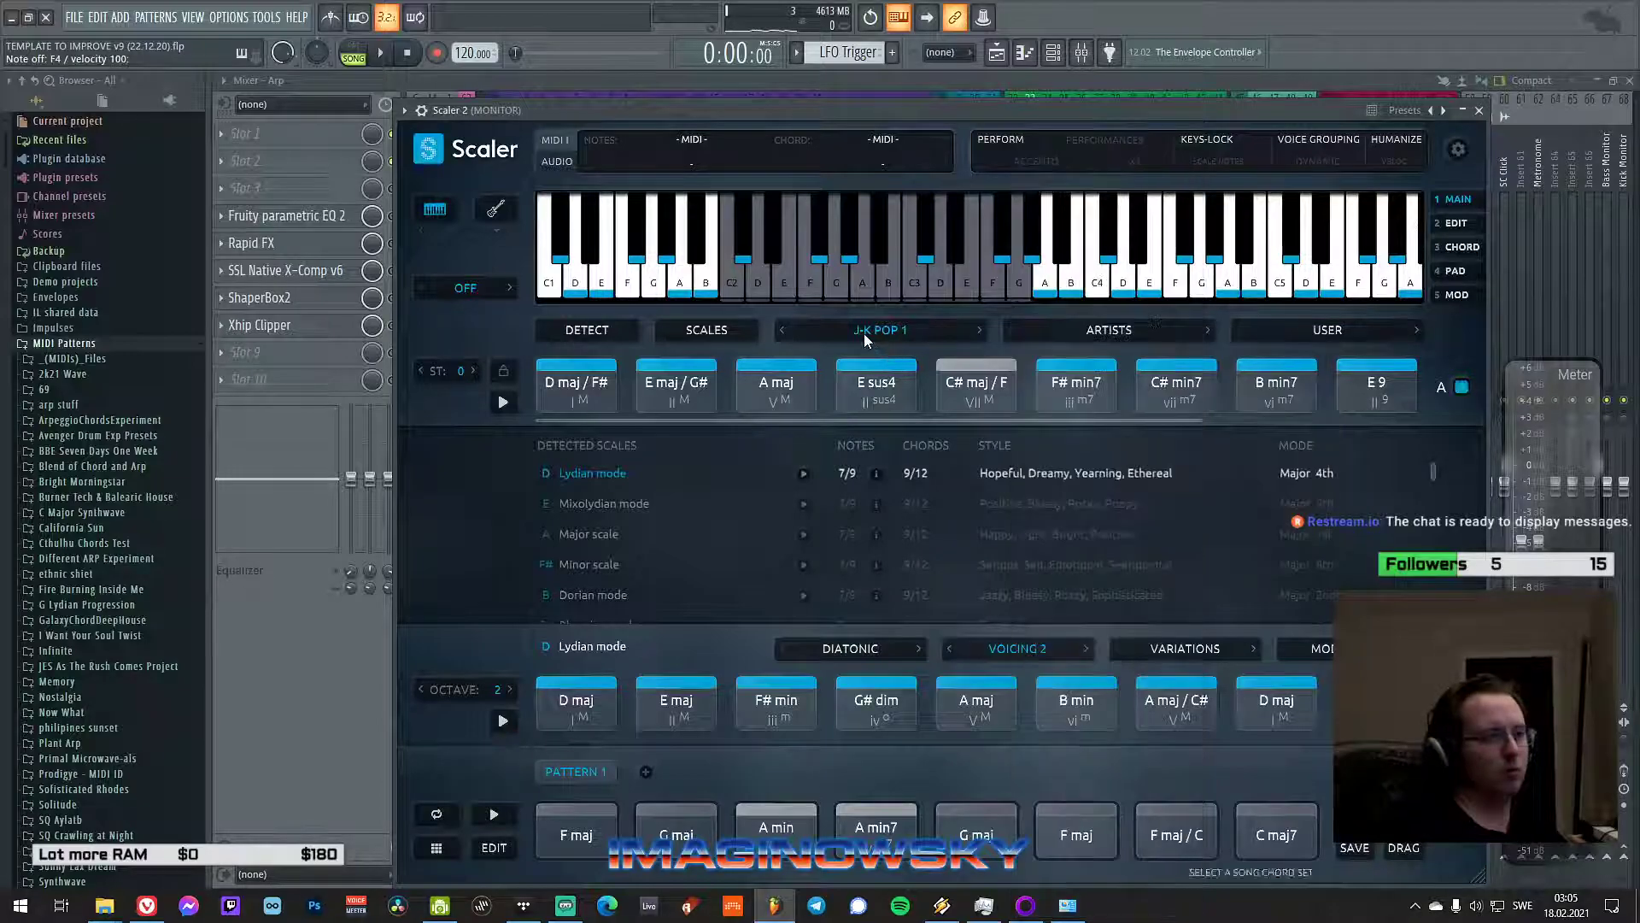
pyautogui.click(864, 333)
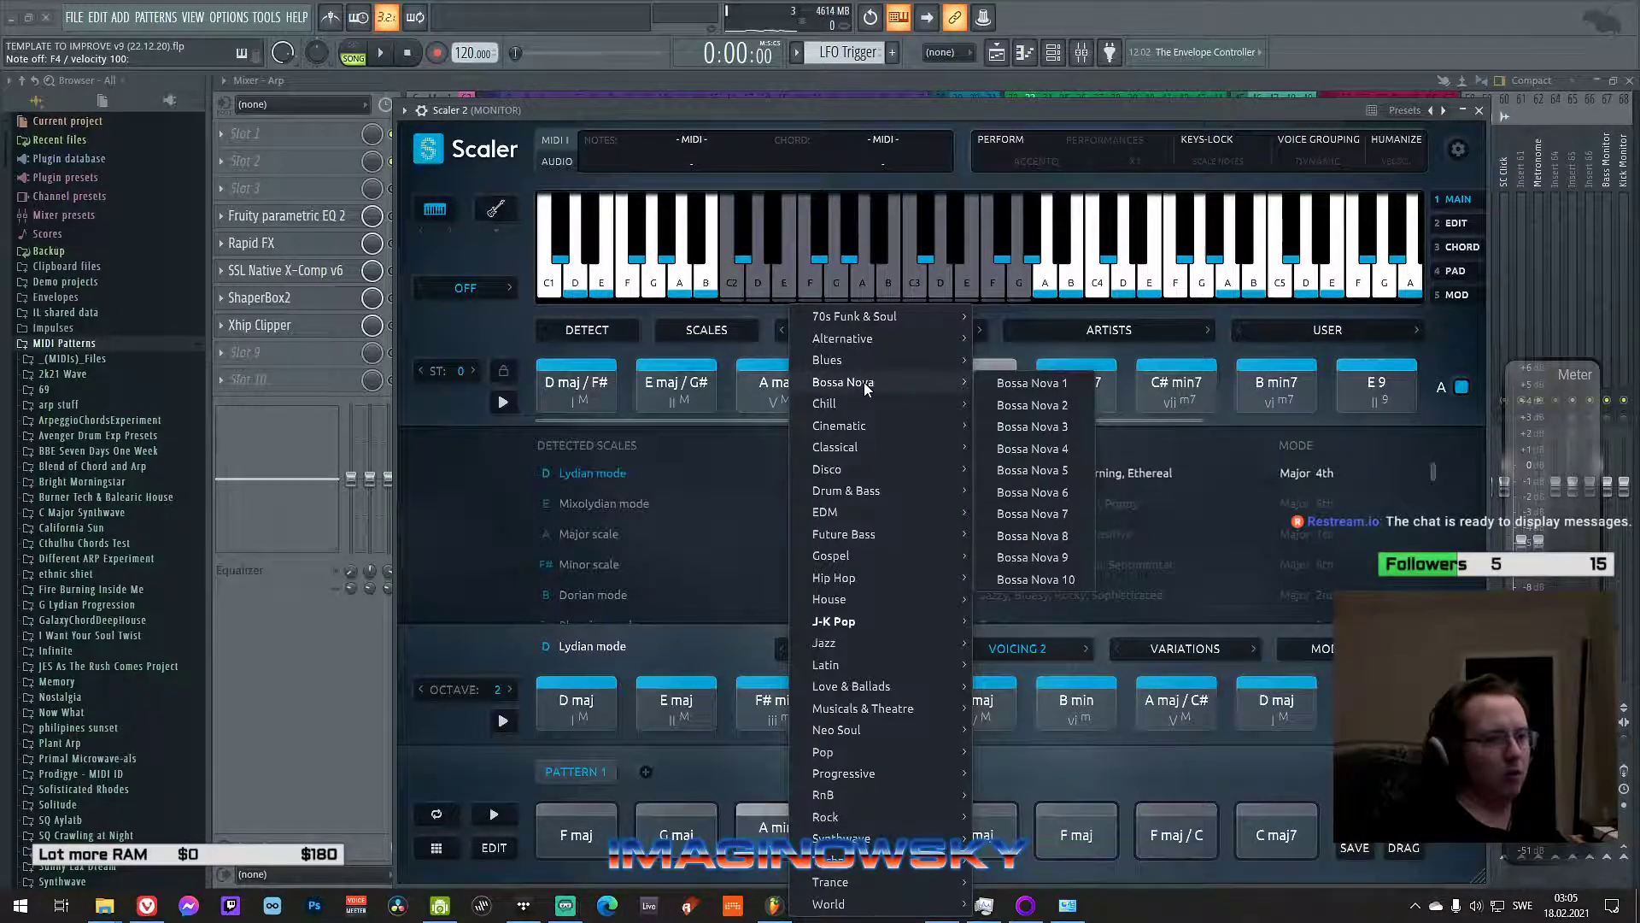
pyautogui.moveTo(858, 431)
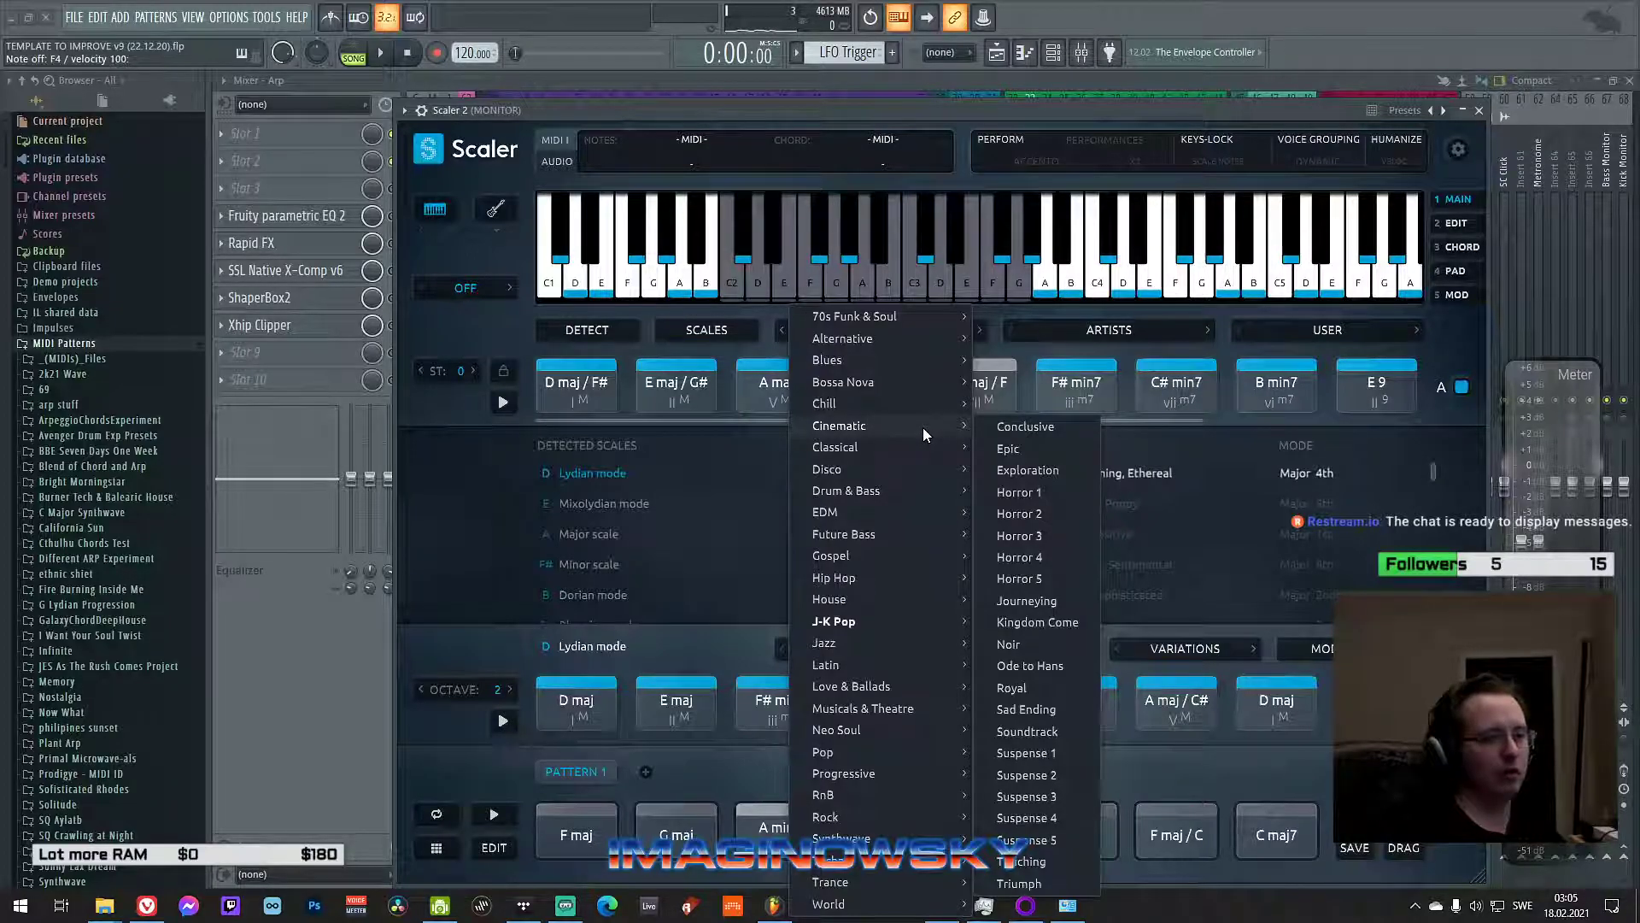
pyautogui.click(1017, 448)
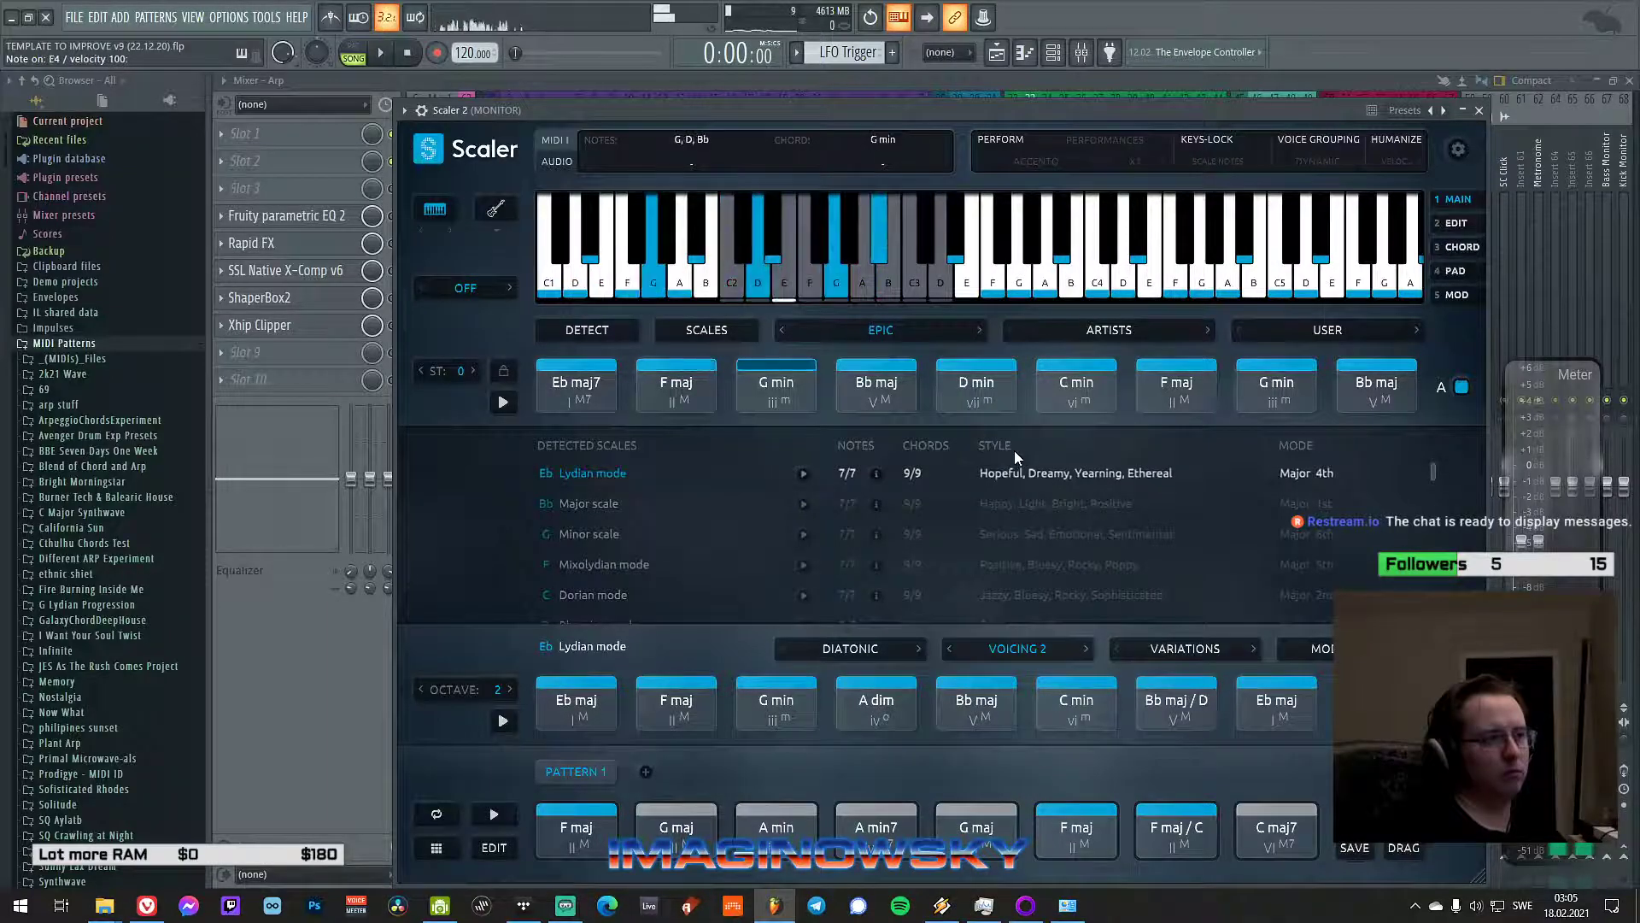
# - Replace the section A chords with the Classical 1 song chord set
pyautogui.click(960, 328)
pyautogui.moveTo(871, 534)
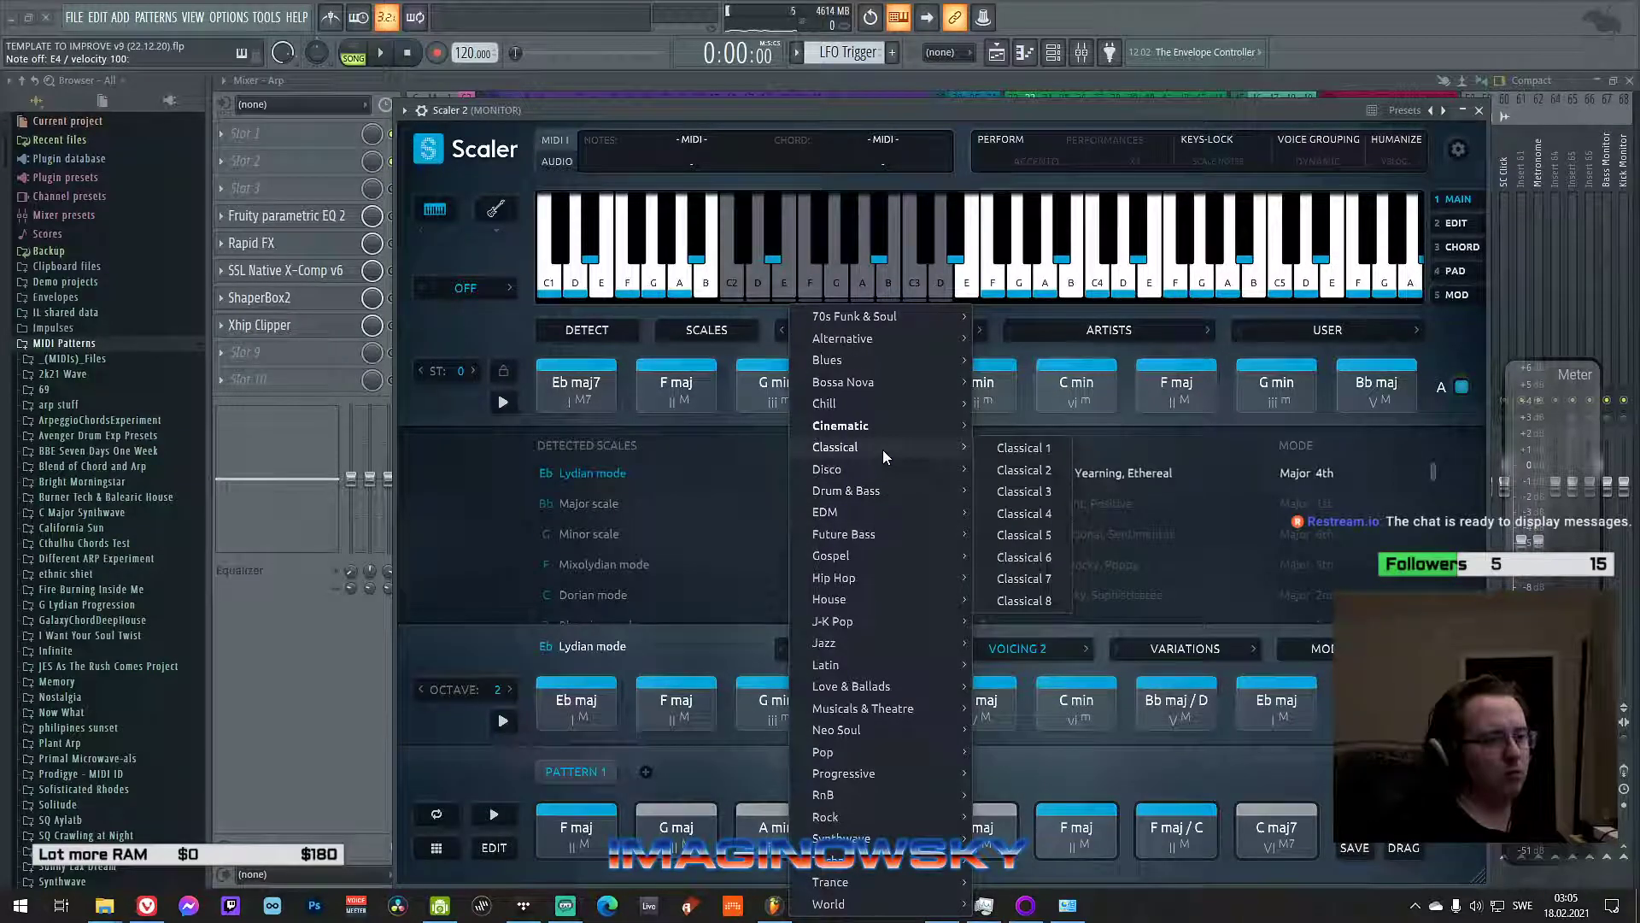
pyautogui.click(1003, 445)
pyautogui.click(921, 332)
pyautogui.moveTo(925, 447)
pyautogui.click(1006, 449)
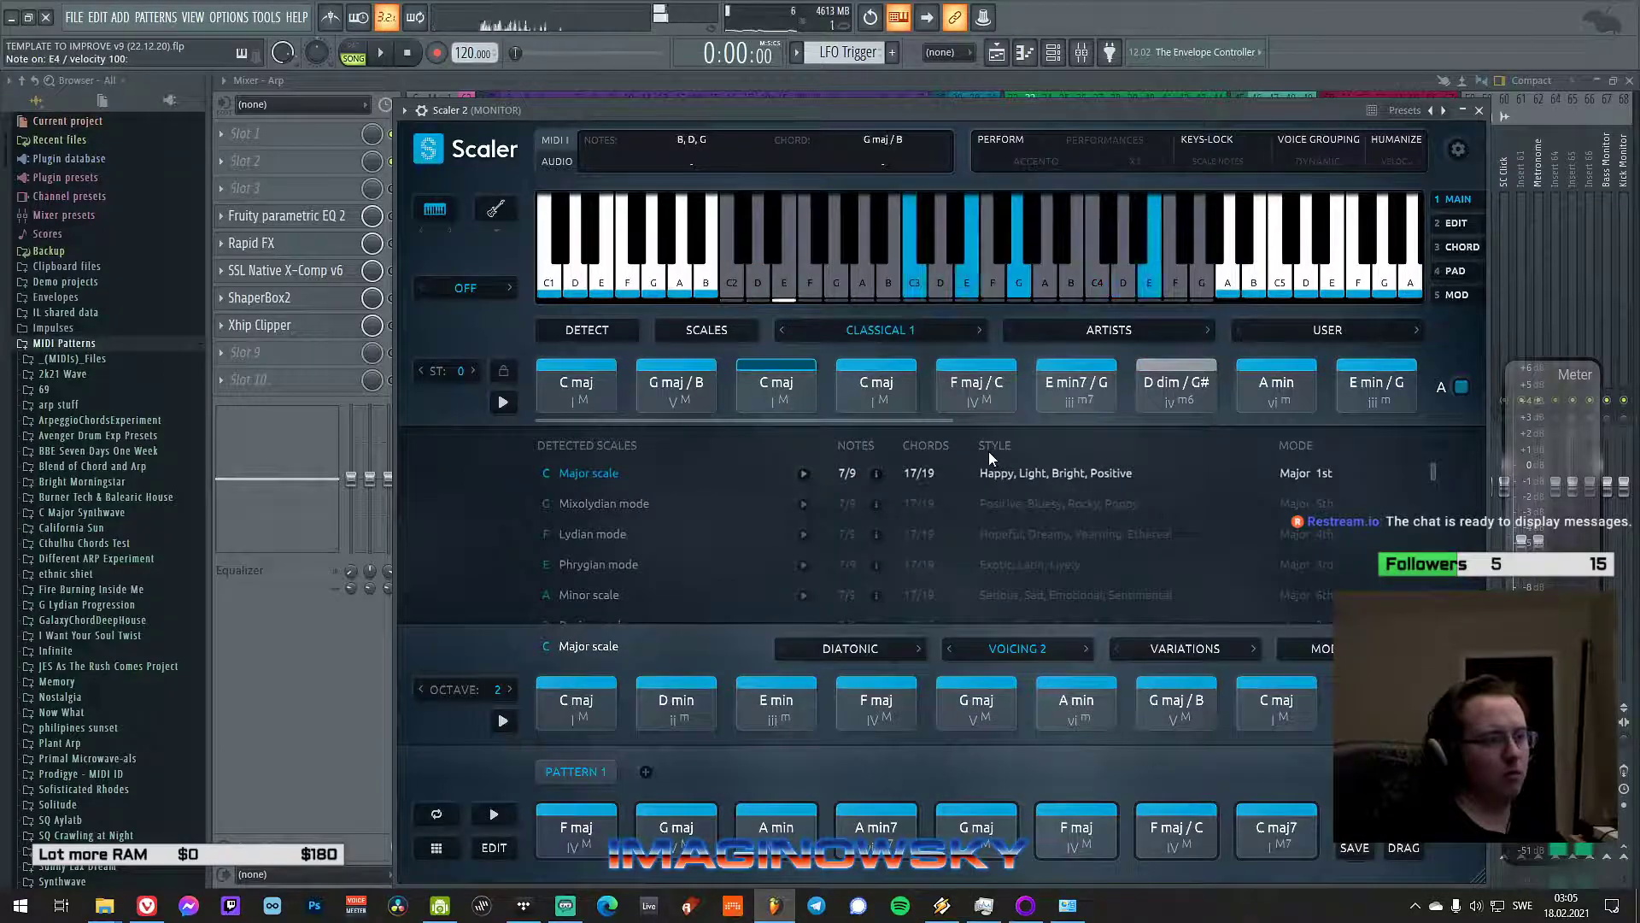
# - Load the House 1 song chord set into section A
pyautogui.click(915, 337)
pyautogui.moveTo(897, 593)
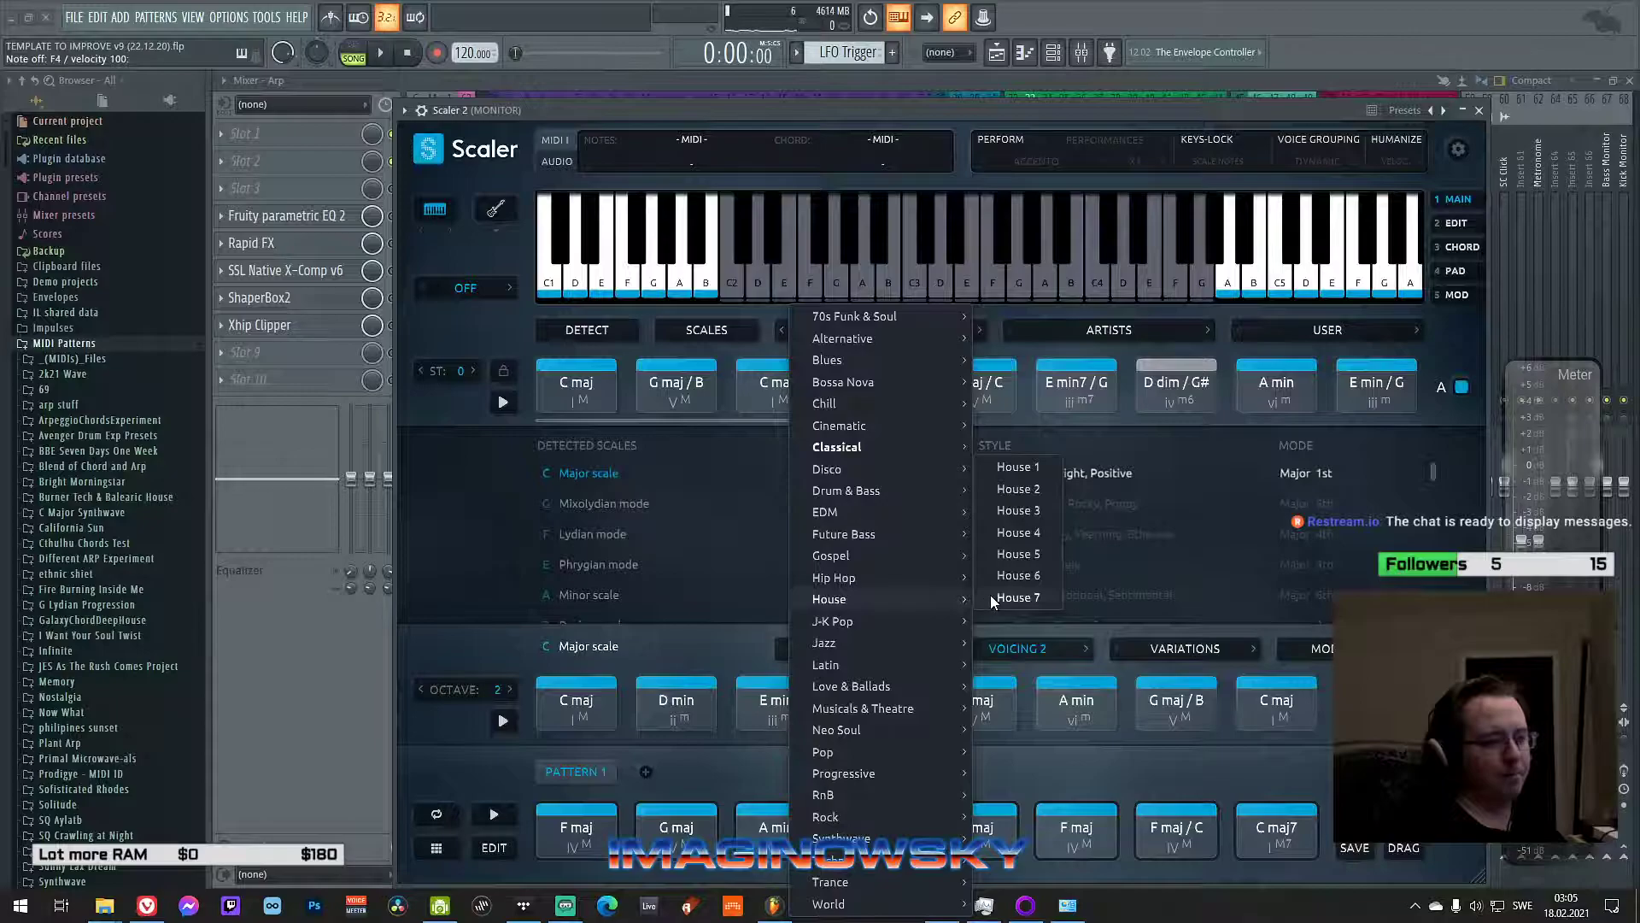
pyautogui.click(997, 471)
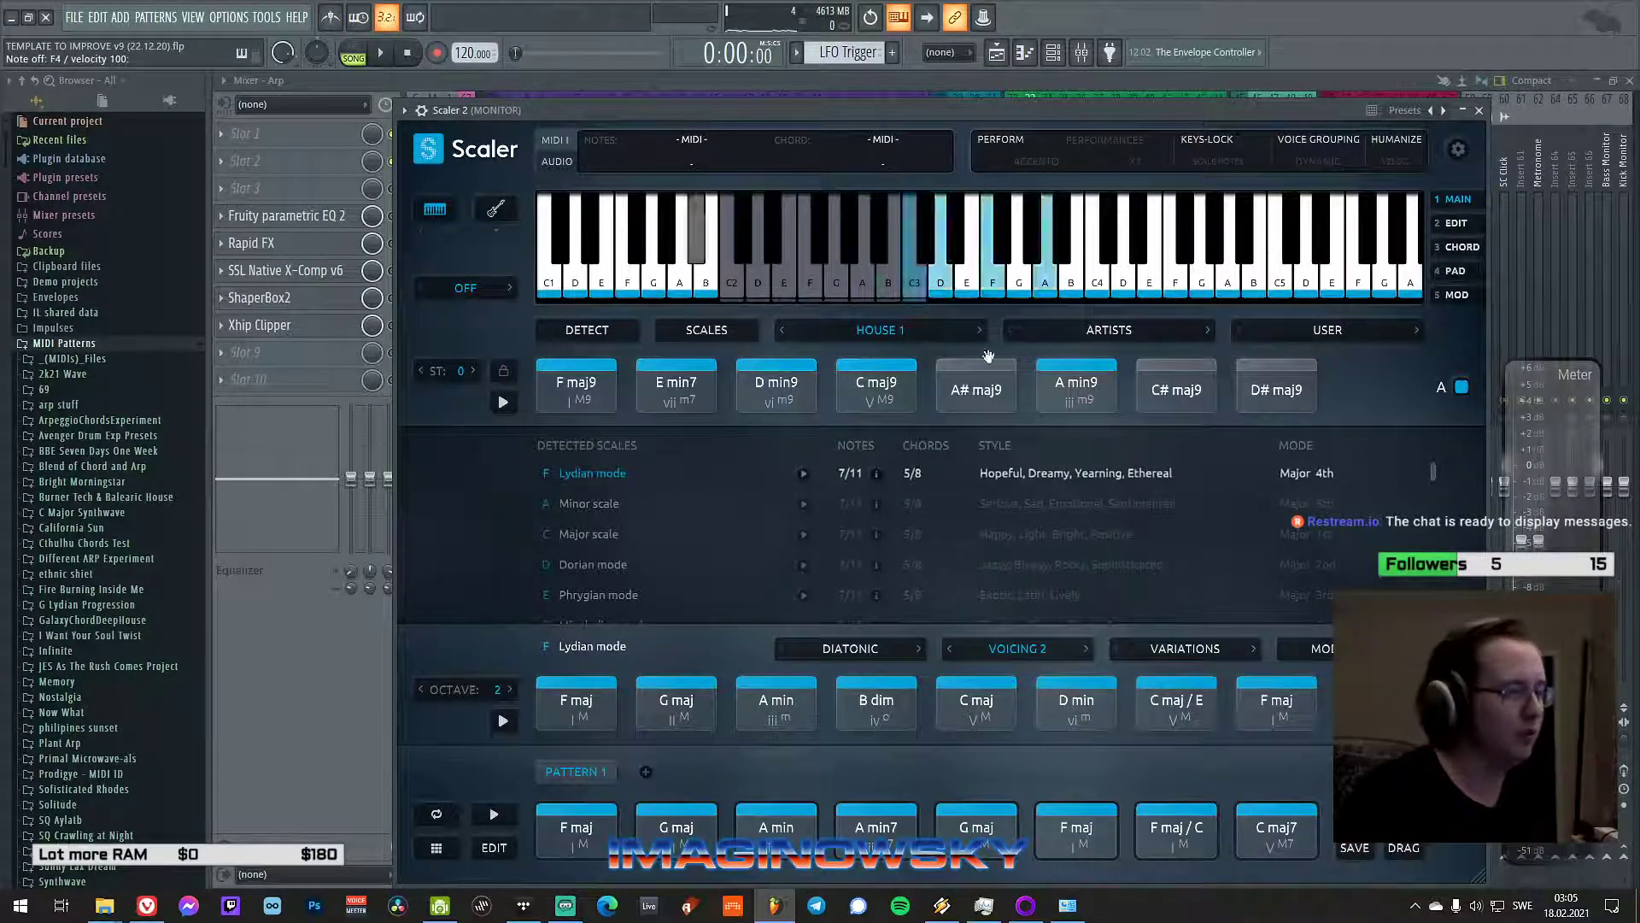
# - Browse the House and Jazz genres and load the Acid Jazz chord set into section A
pyautogui.click(944, 331)
pyautogui.click(1001, 306)
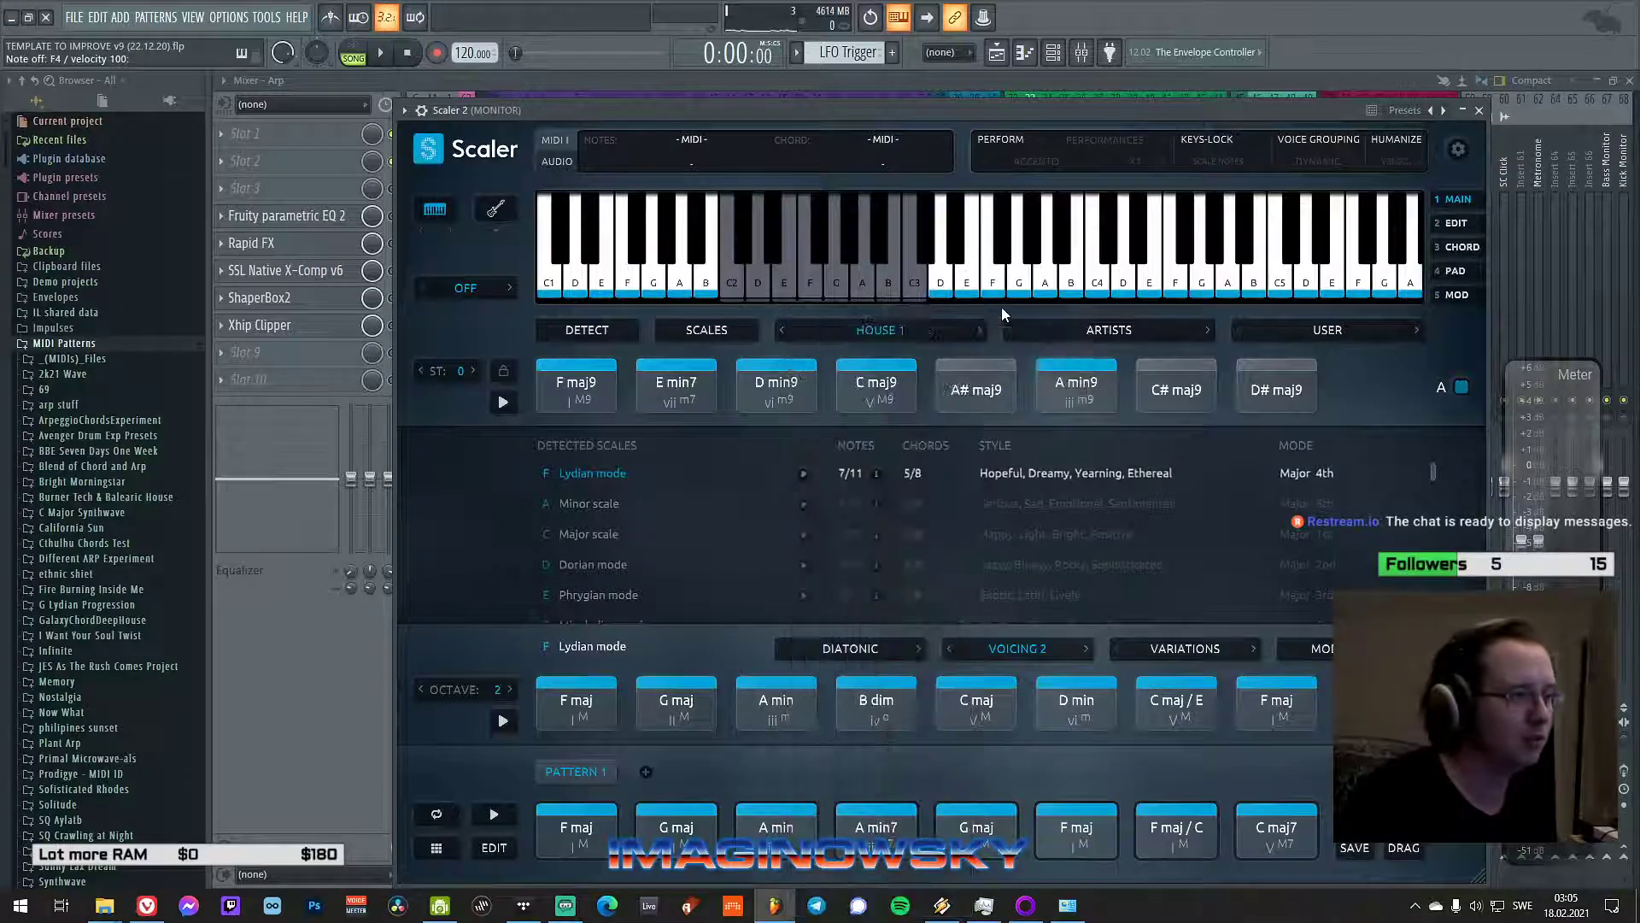
pyautogui.click(903, 327)
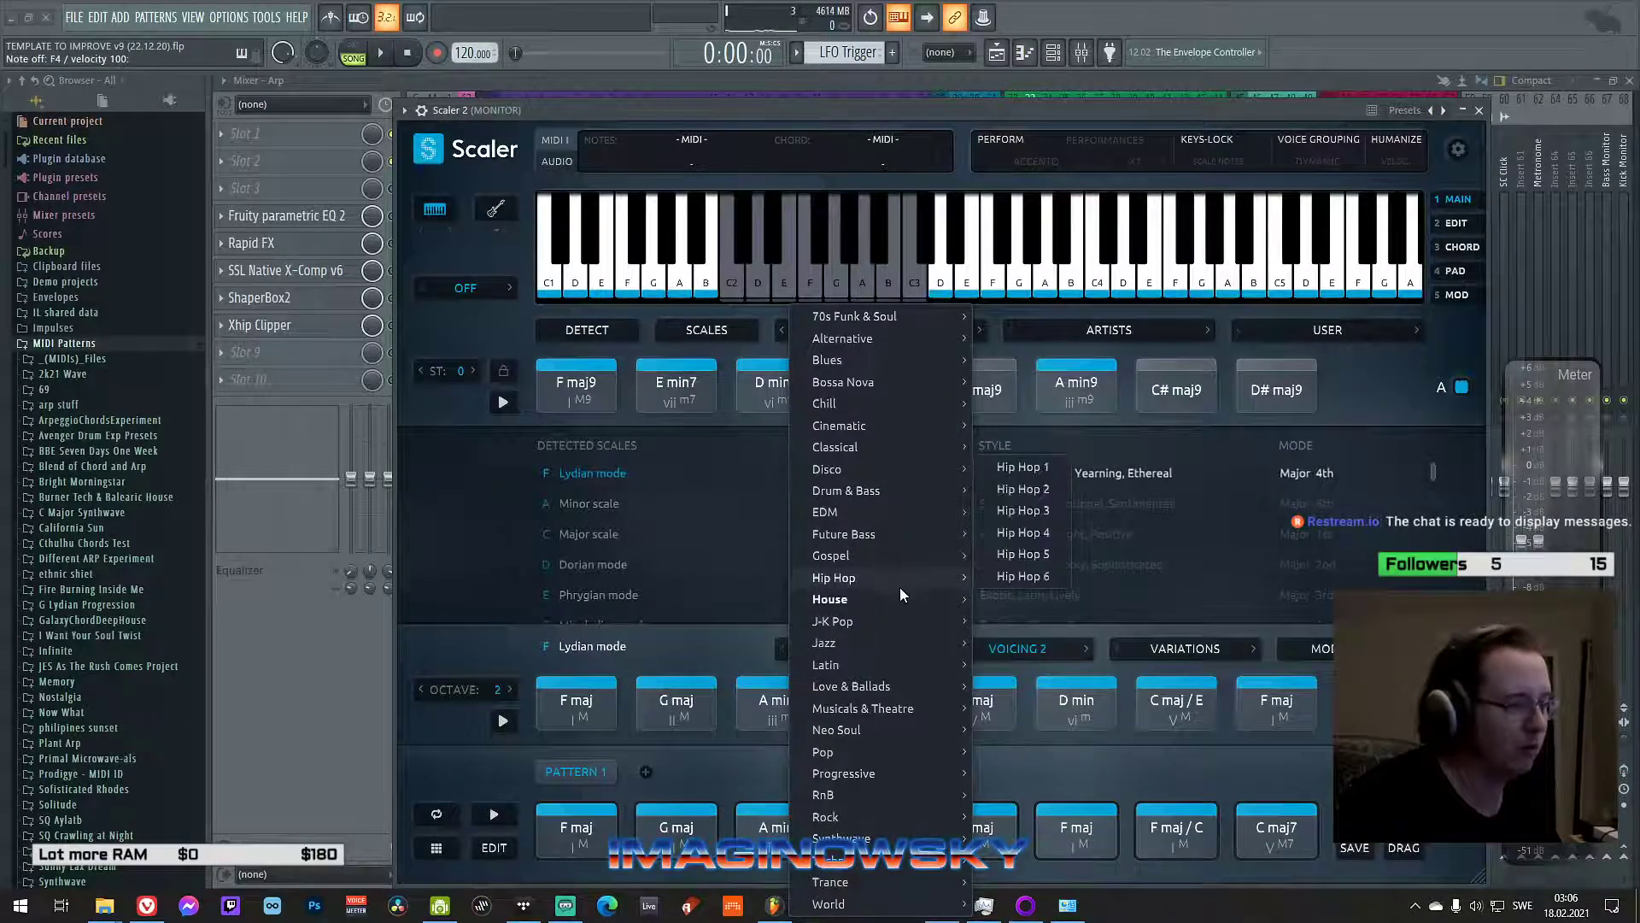
pyautogui.moveTo(907, 601)
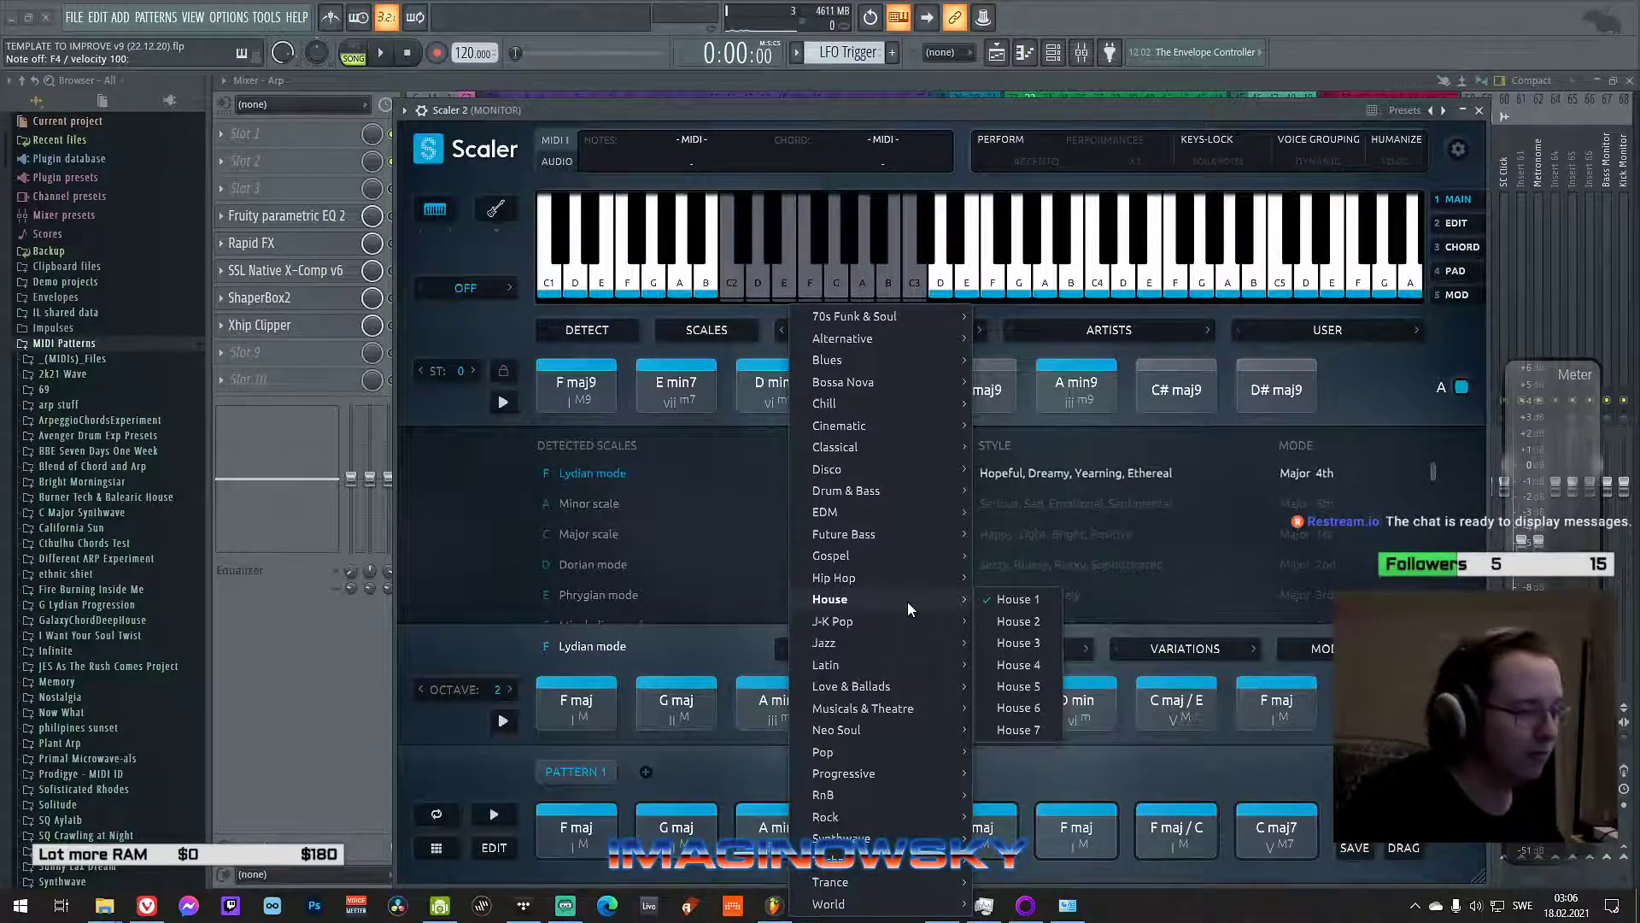
pyautogui.moveTo(926, 647)
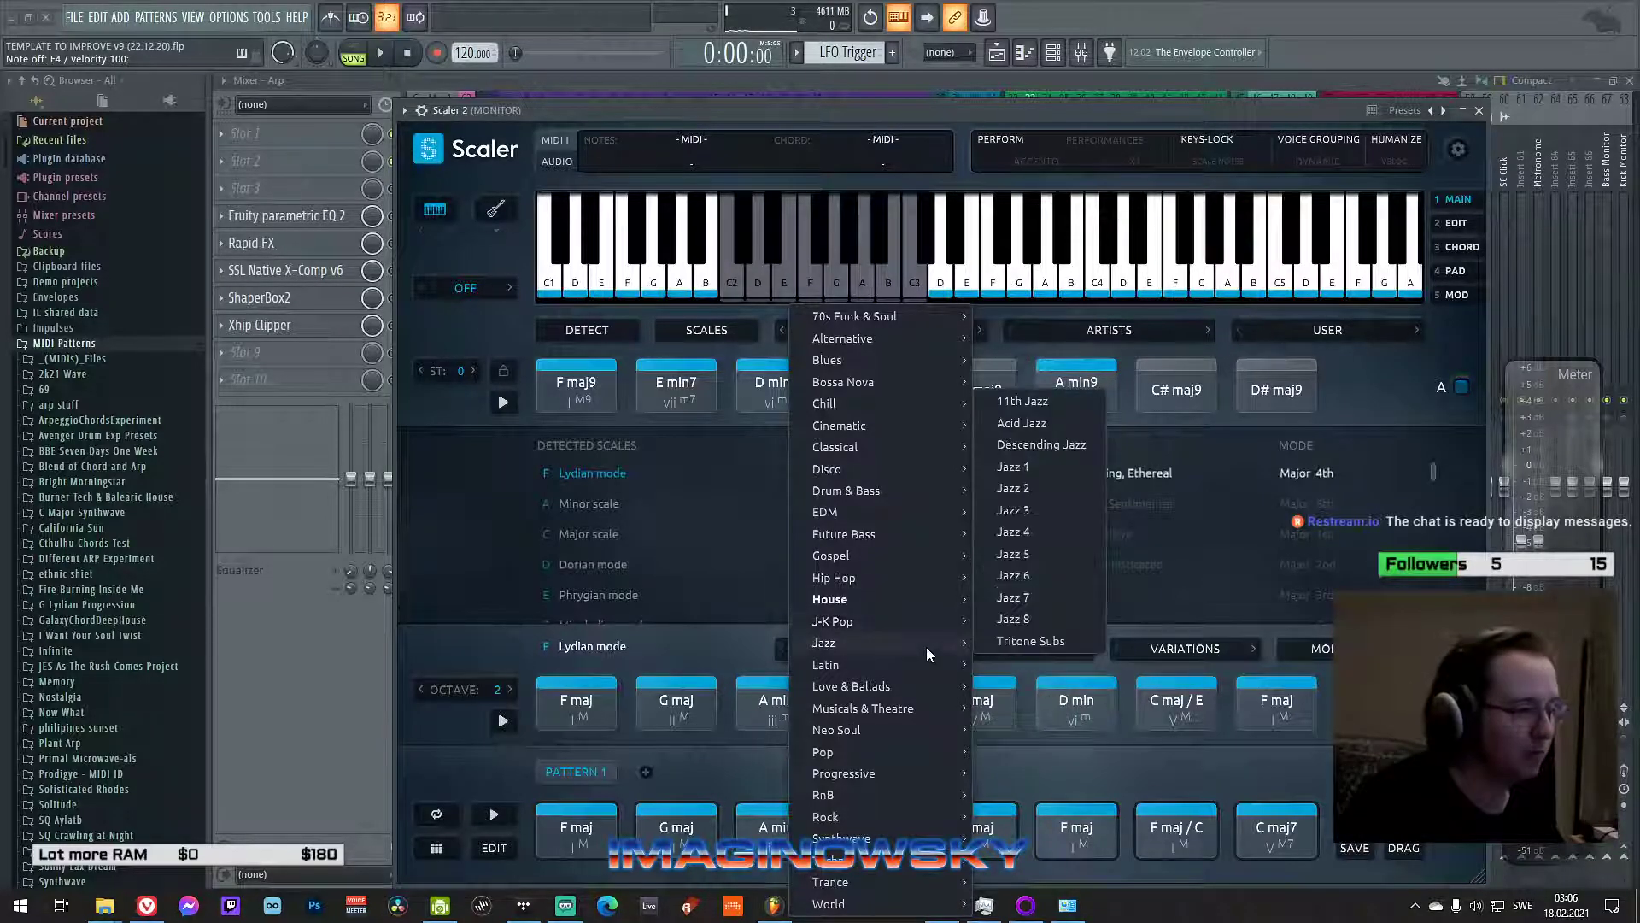
pyautogui.click(1021, 423)
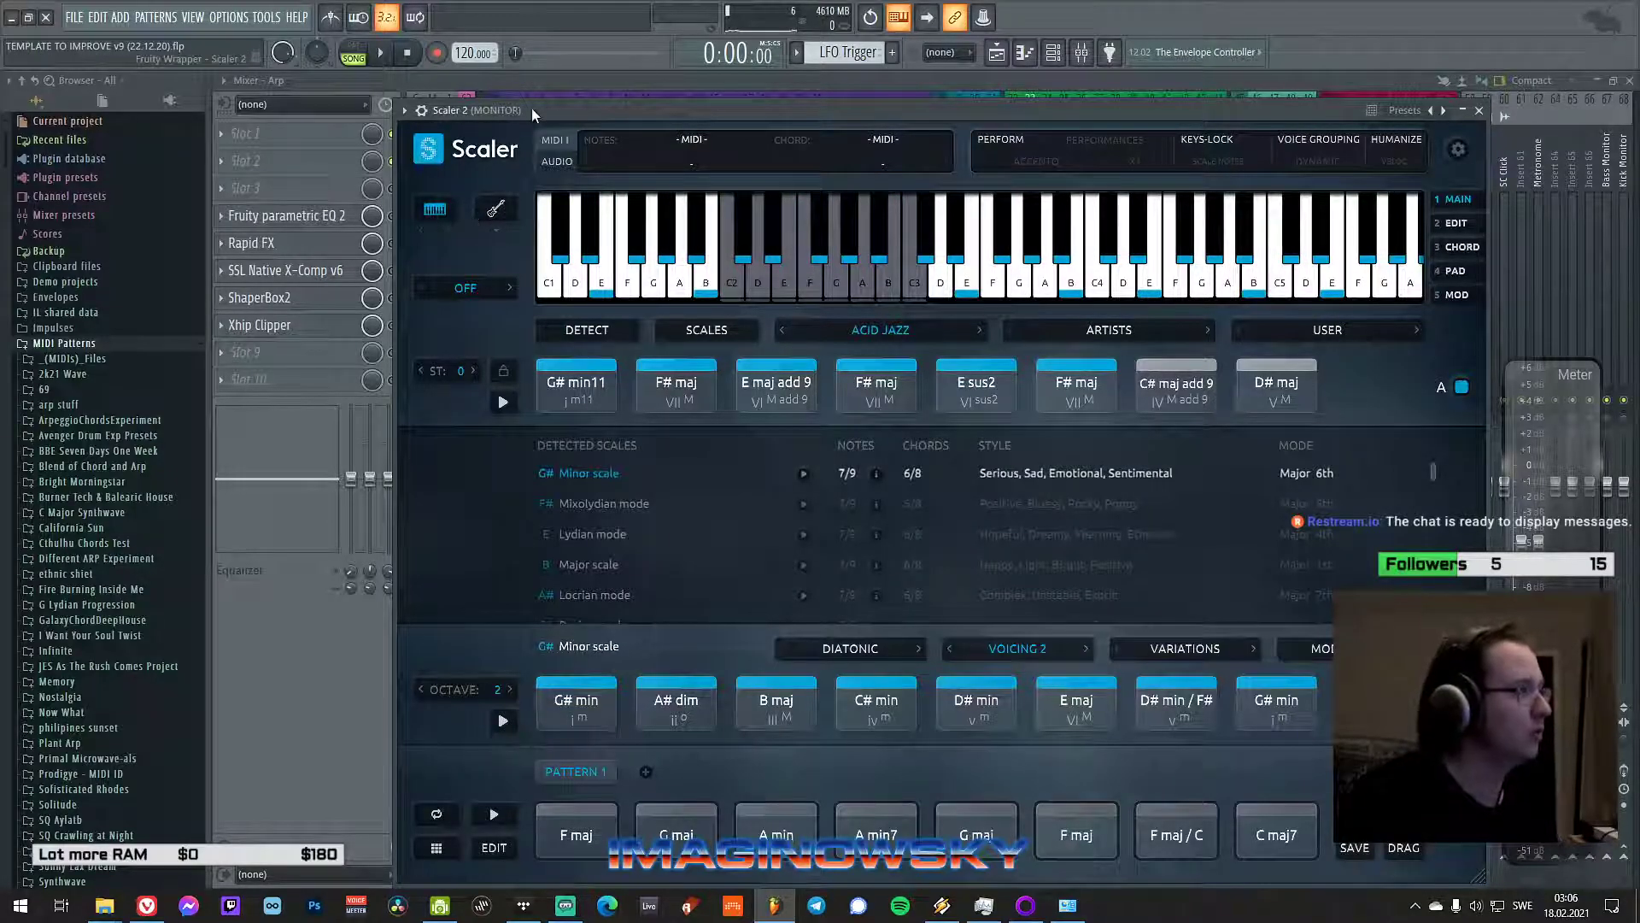
# - Move the Scaler 2 window aside, select the MONITOR mixer track and open its Fruity Balance effect
pyautogui.moveTo(532, 111); pyautogui.dragTo(611, 99)
pyautogui.click(430, 167)
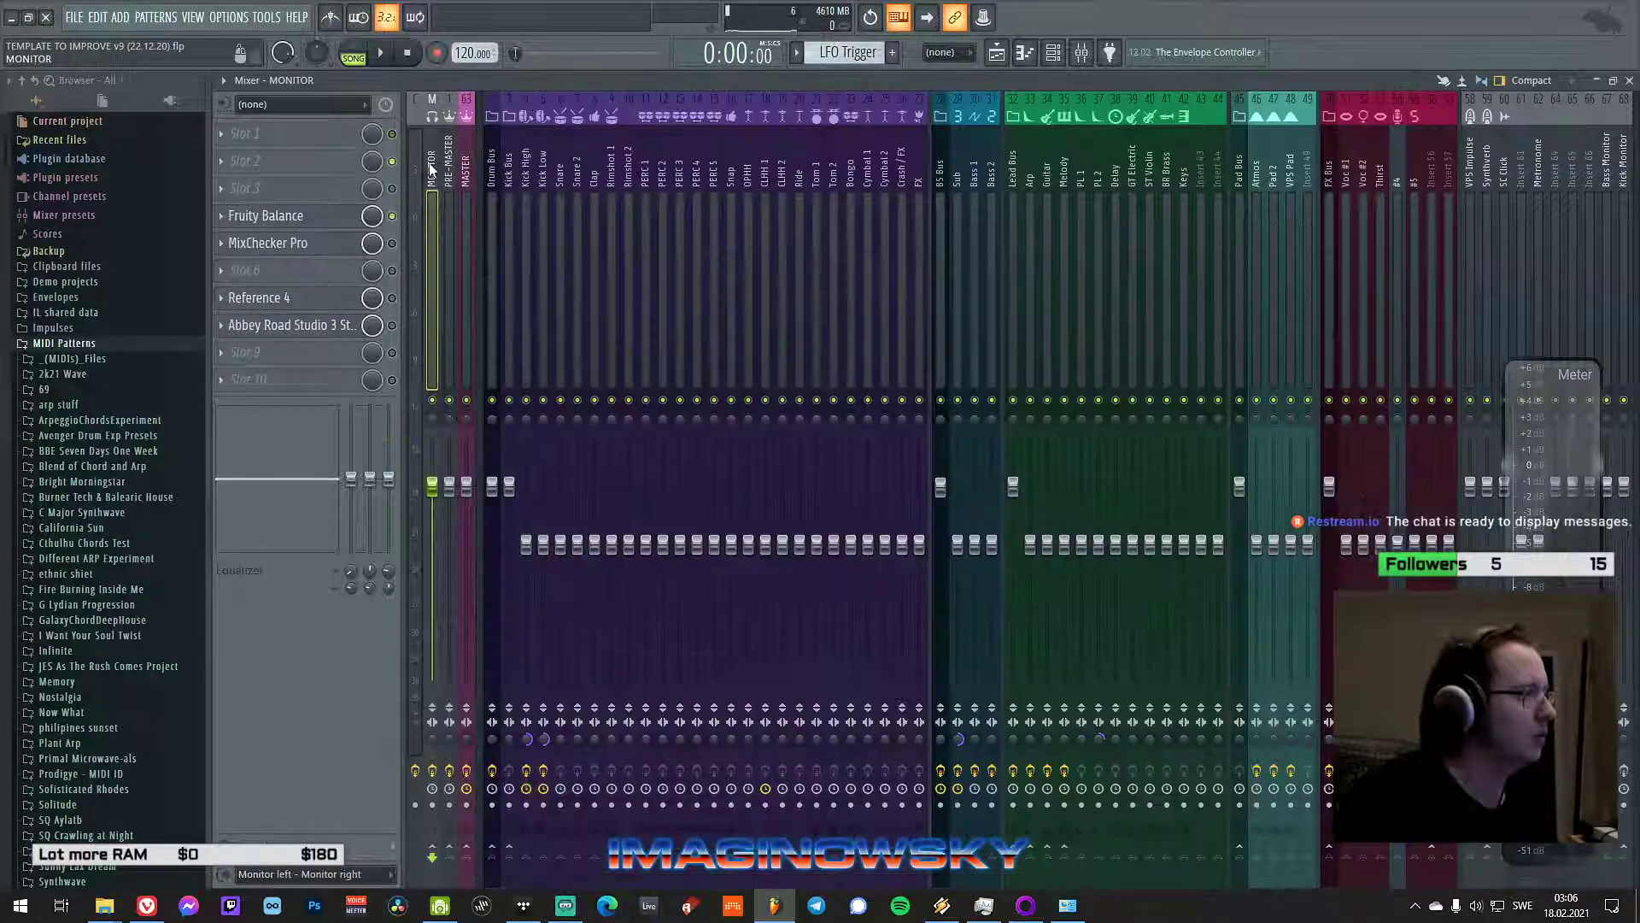
pyautogui.click(315, 224)
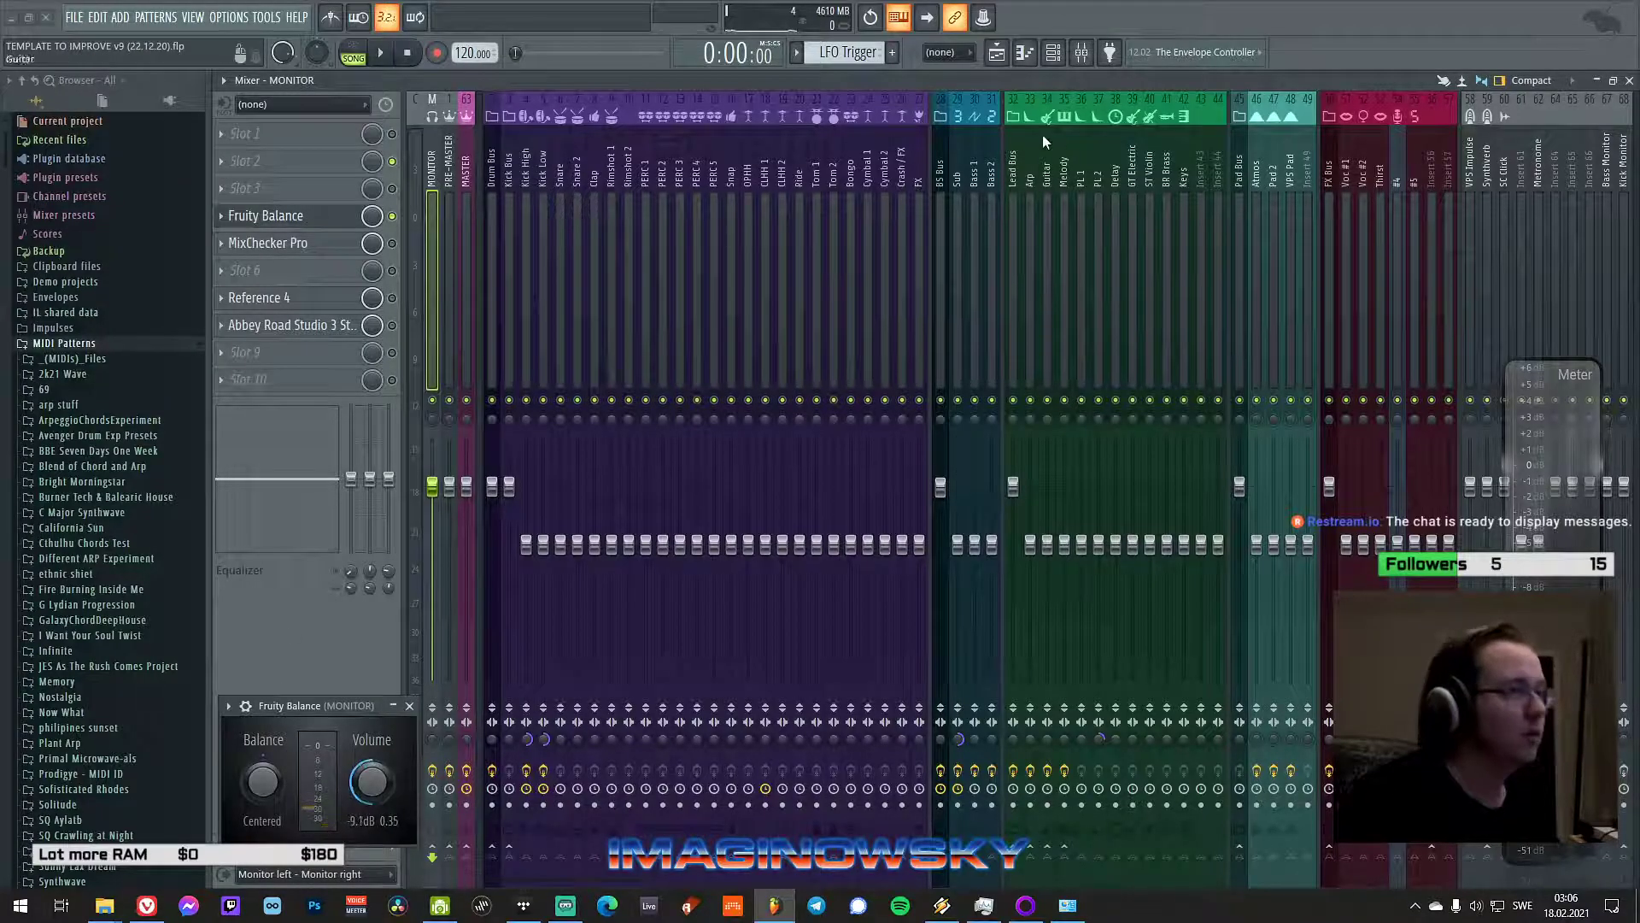
# - Show the channel rack, reopen the Scaler 2 plugin from it and close the plugin window
pyautogui.click(1053, 53)
pyautogui.click(781, 429)
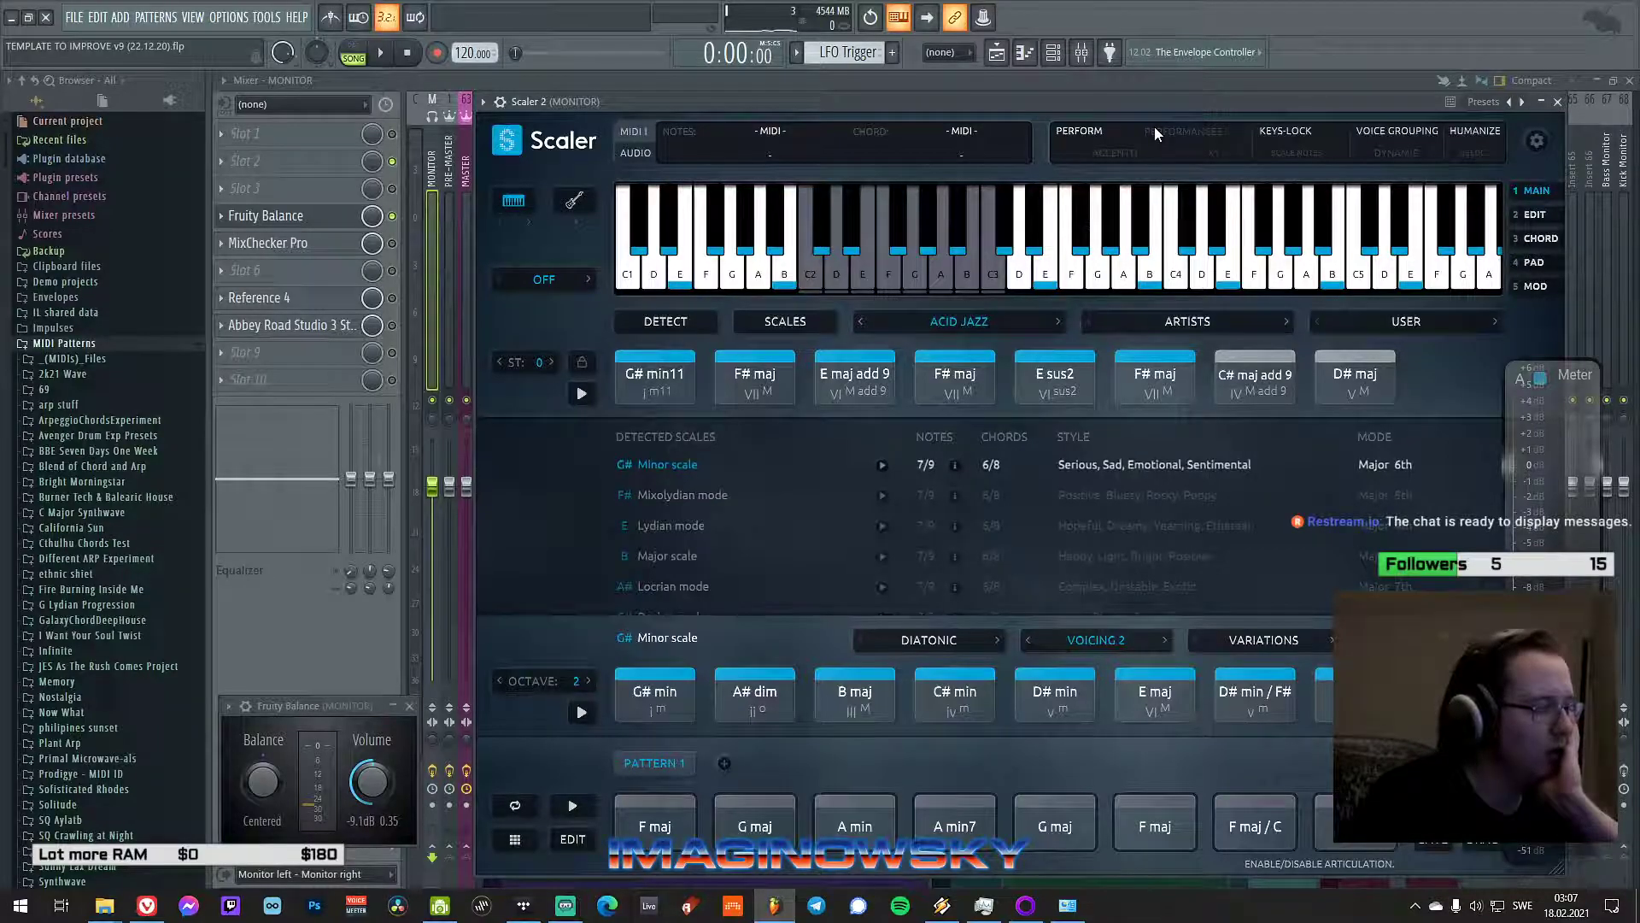
pyautogui.click(1557, 102)
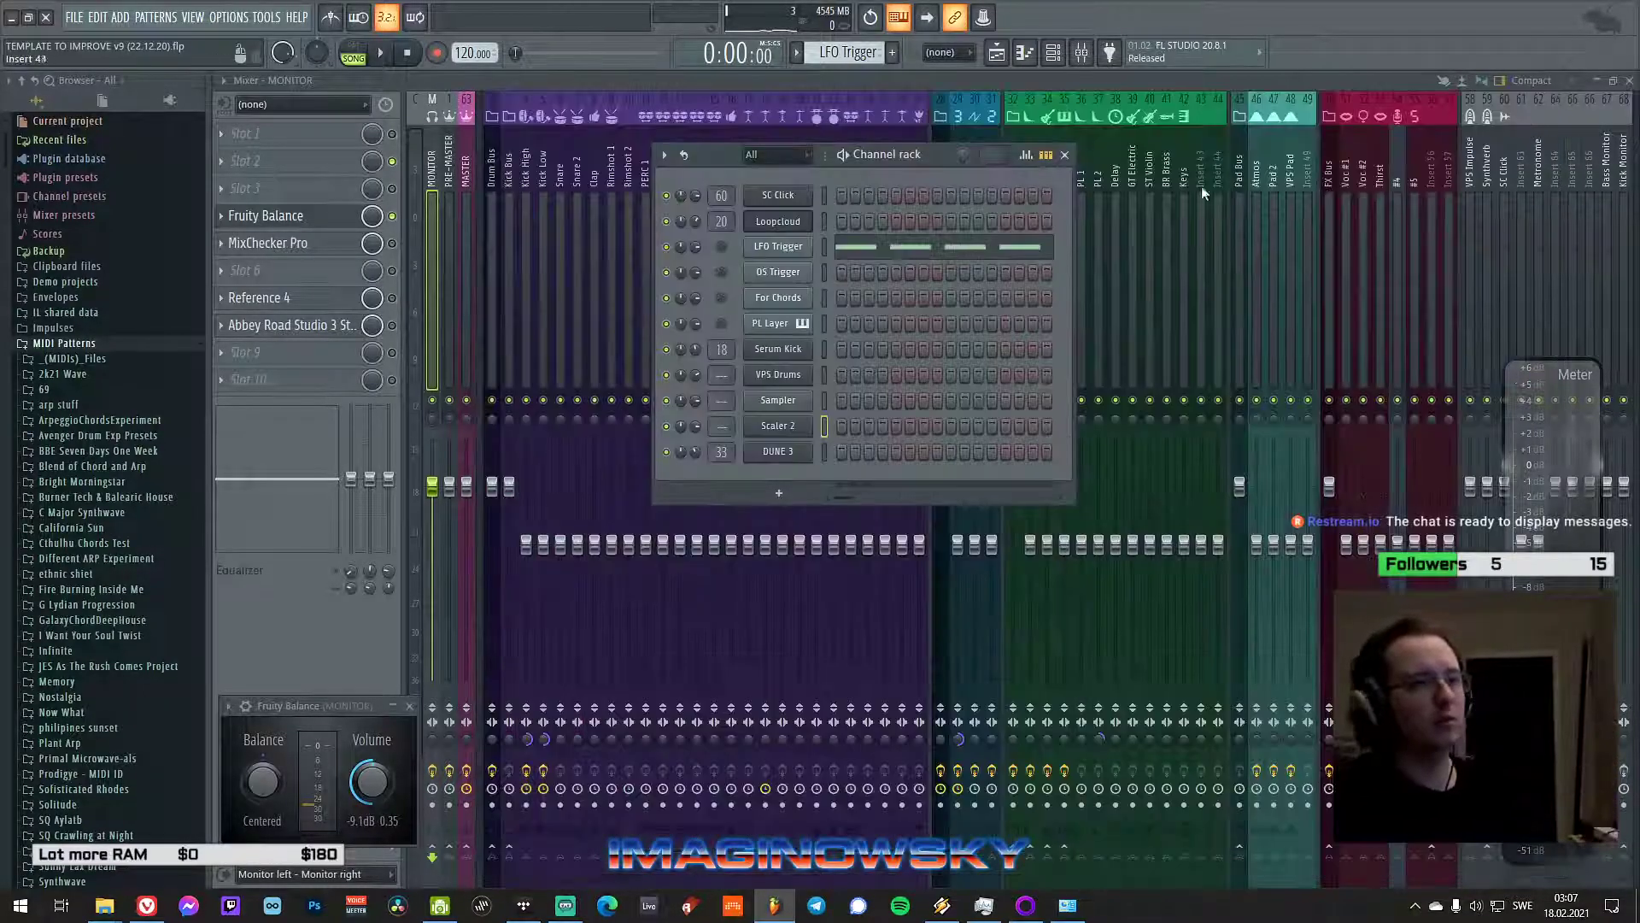
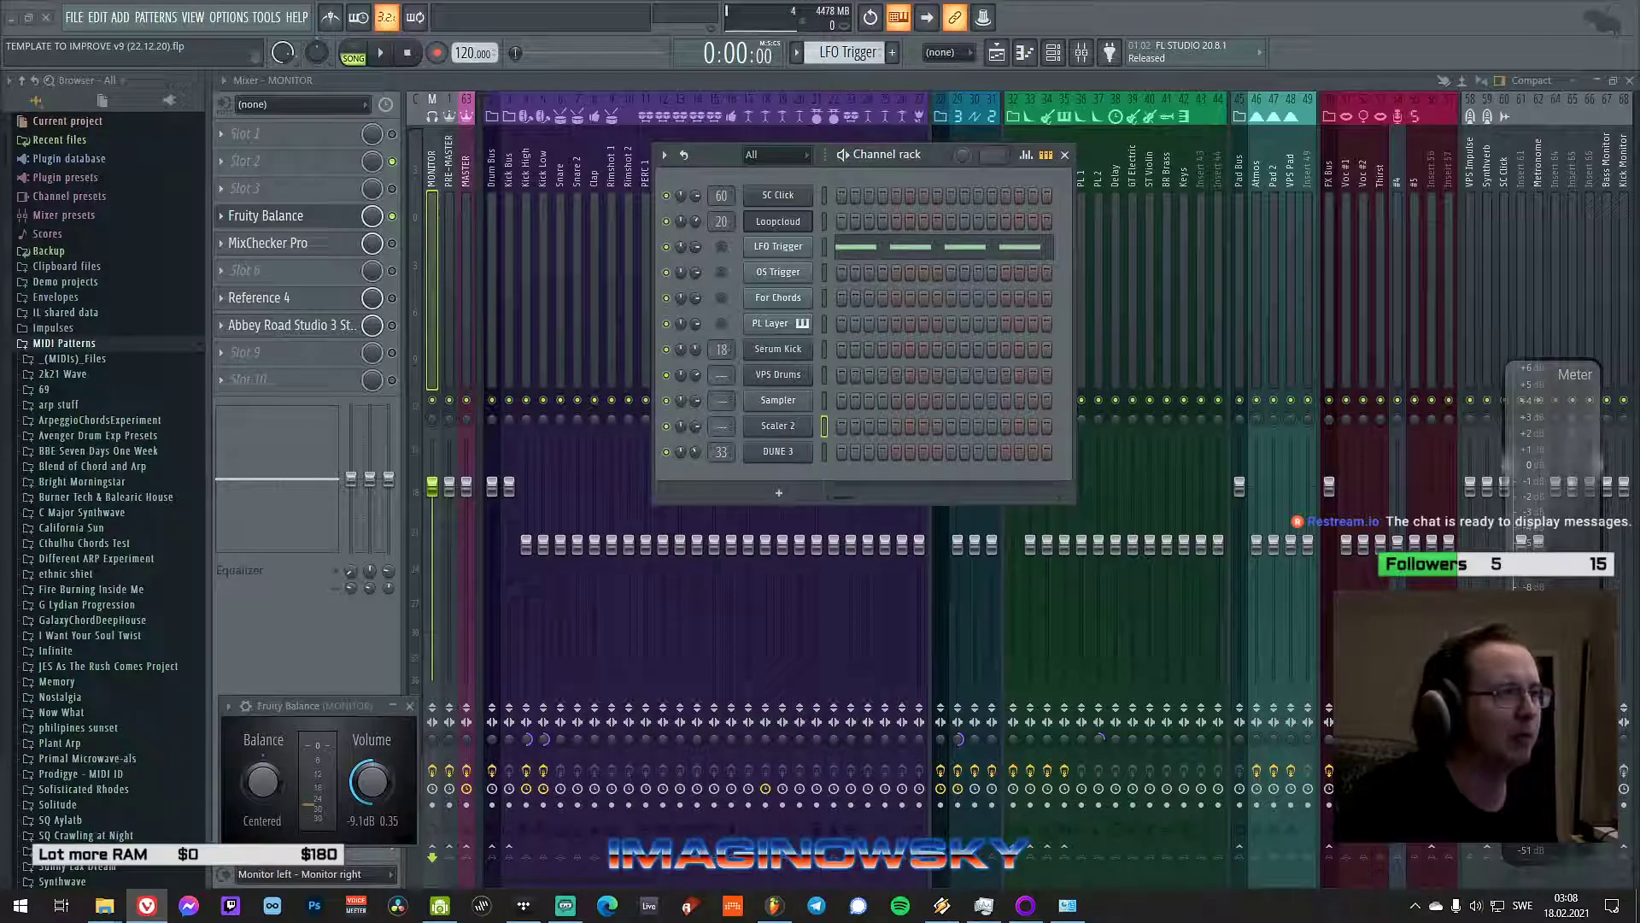
# - Open the piano roll for Scaler 2 and look over the note grid around C5
pyautogui.click(1023, 58)
pyautogui.scroll(-5, 791, 311)
pyautogui.scroll(-3, 642, 116)
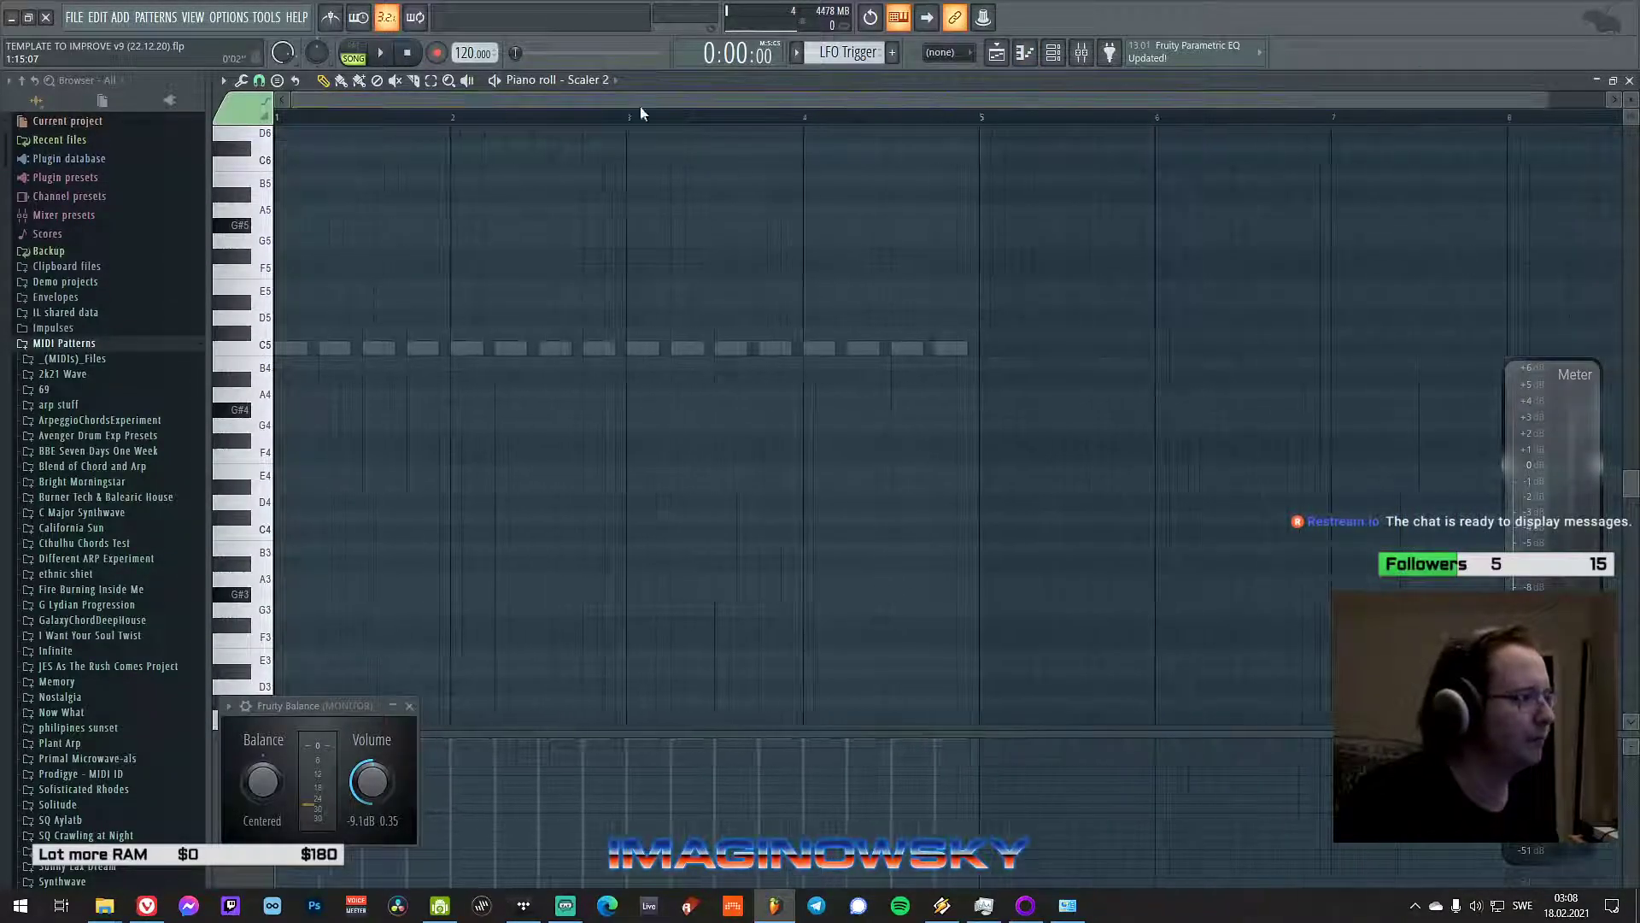
pyautogui.scroll(3, 732, 248)
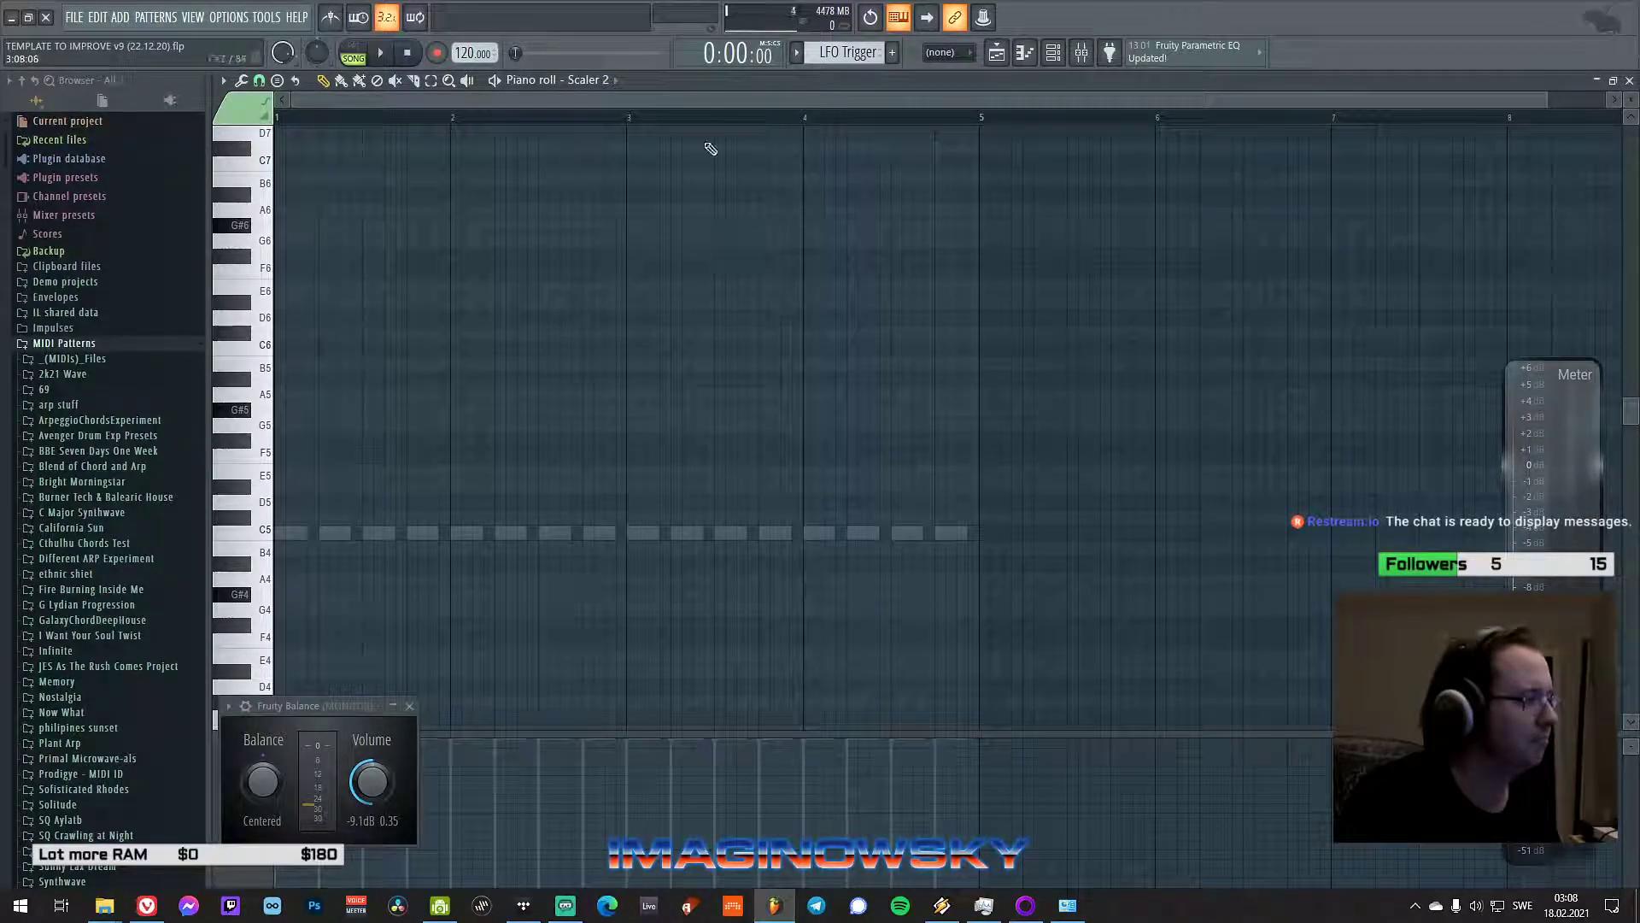
pyautogui.scroll(2, 689, 104)
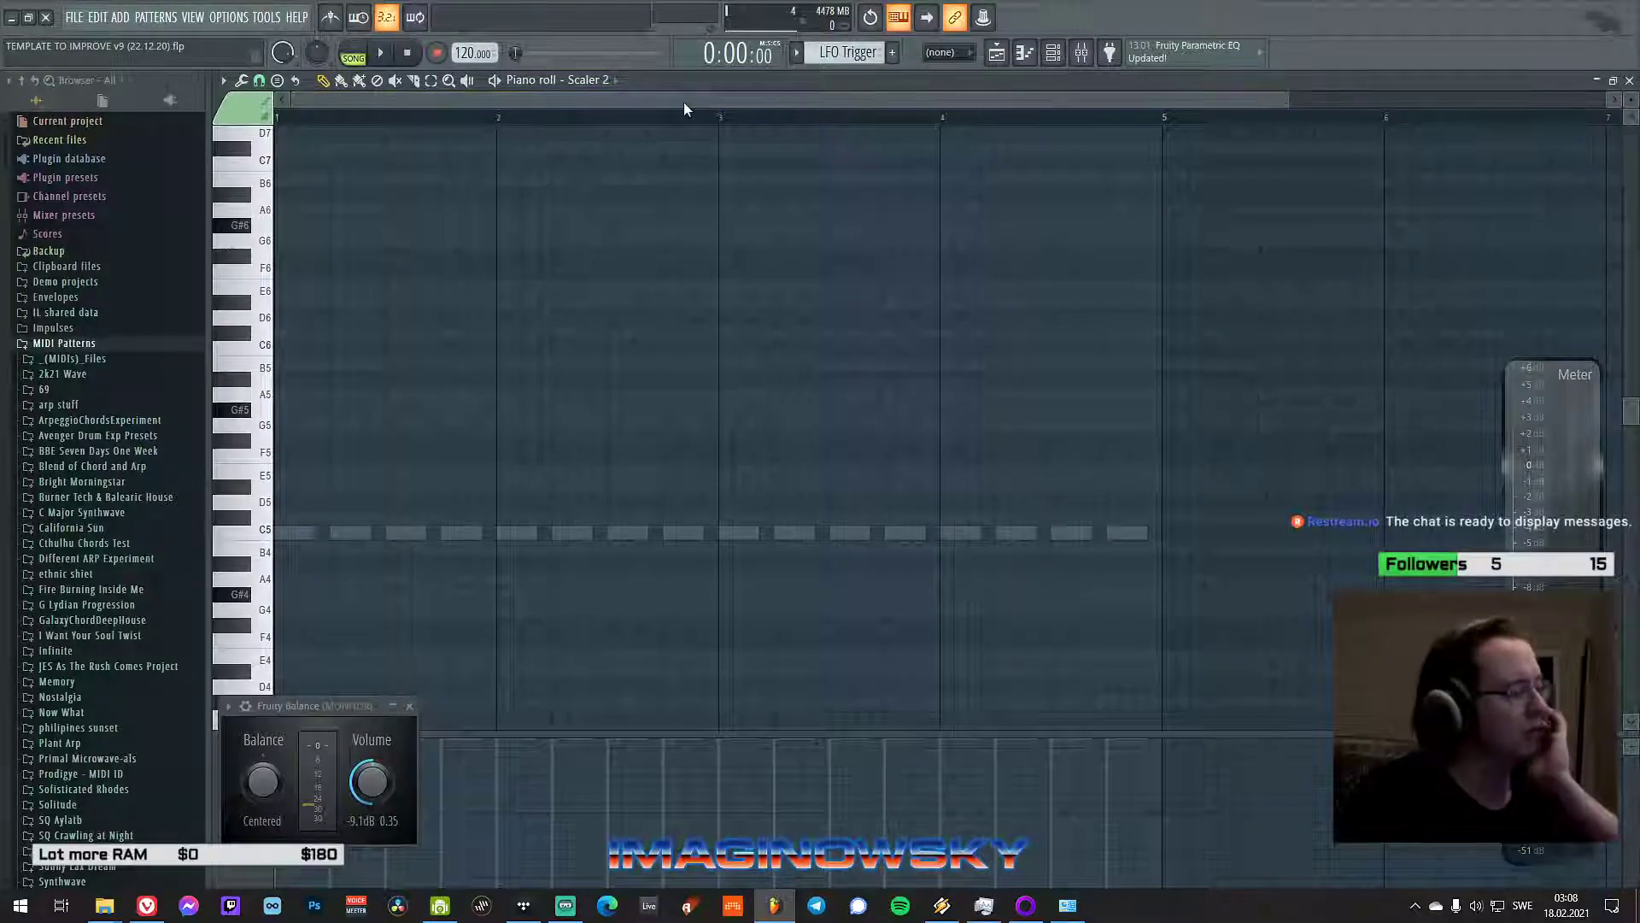
pyautogui.scroll(-3, 780, 227)
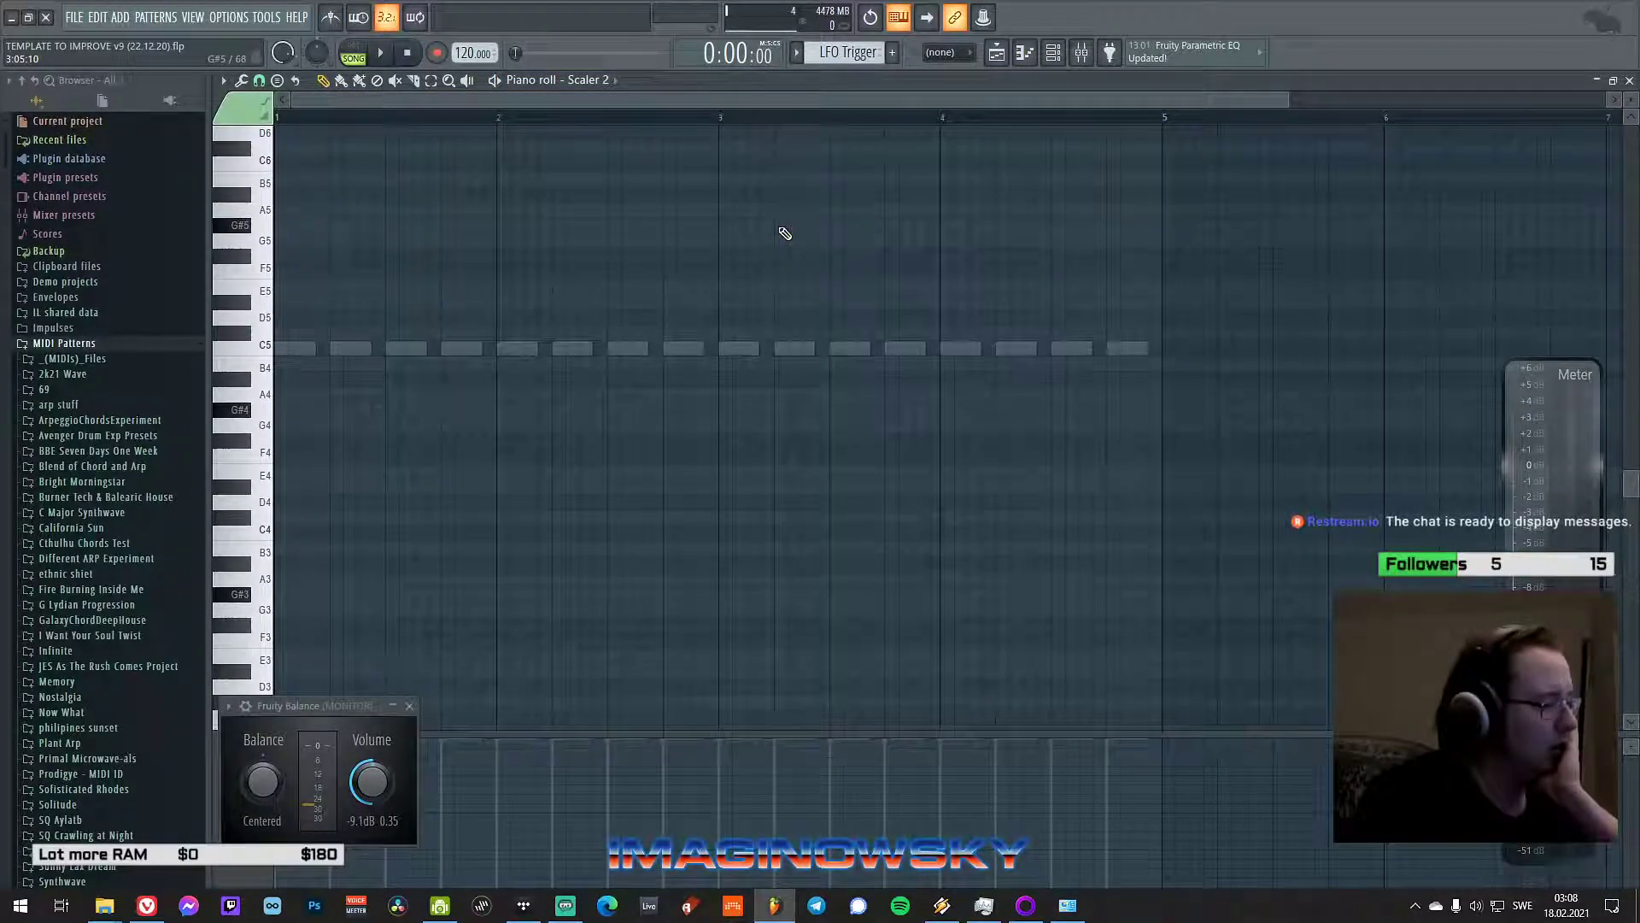
# - Show the channel rack, filter it to the Unsorted group, reposition the rack and close it
pyautogui.scroll(3, 794, 226)
pyautogui.click(1064, 52)
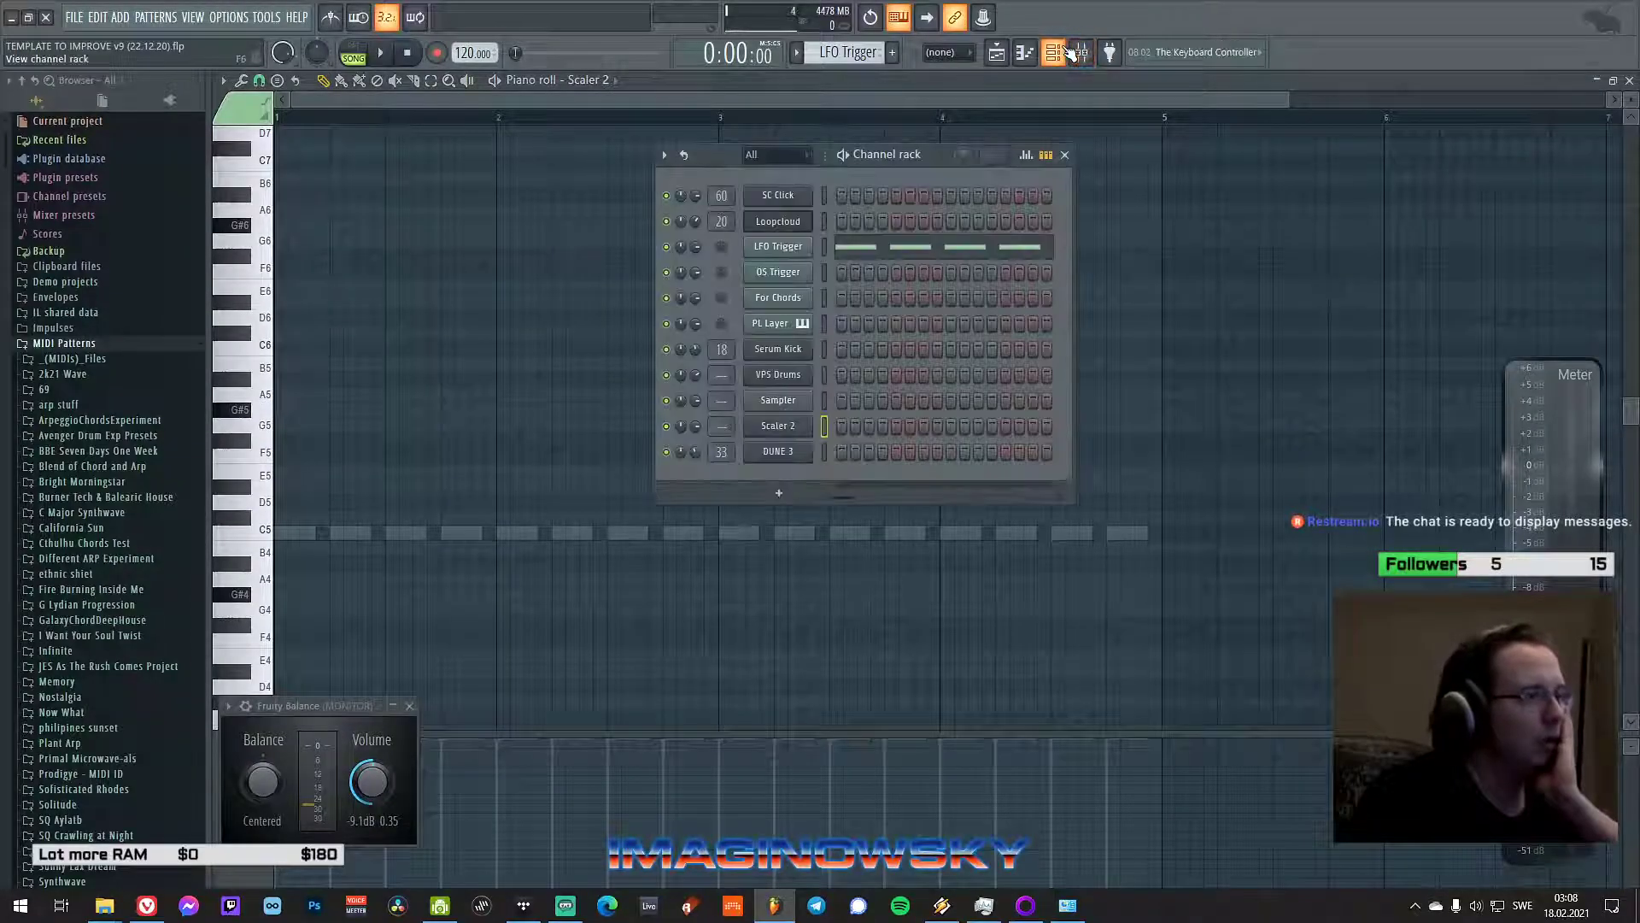
pyautogui.click(776, 155)
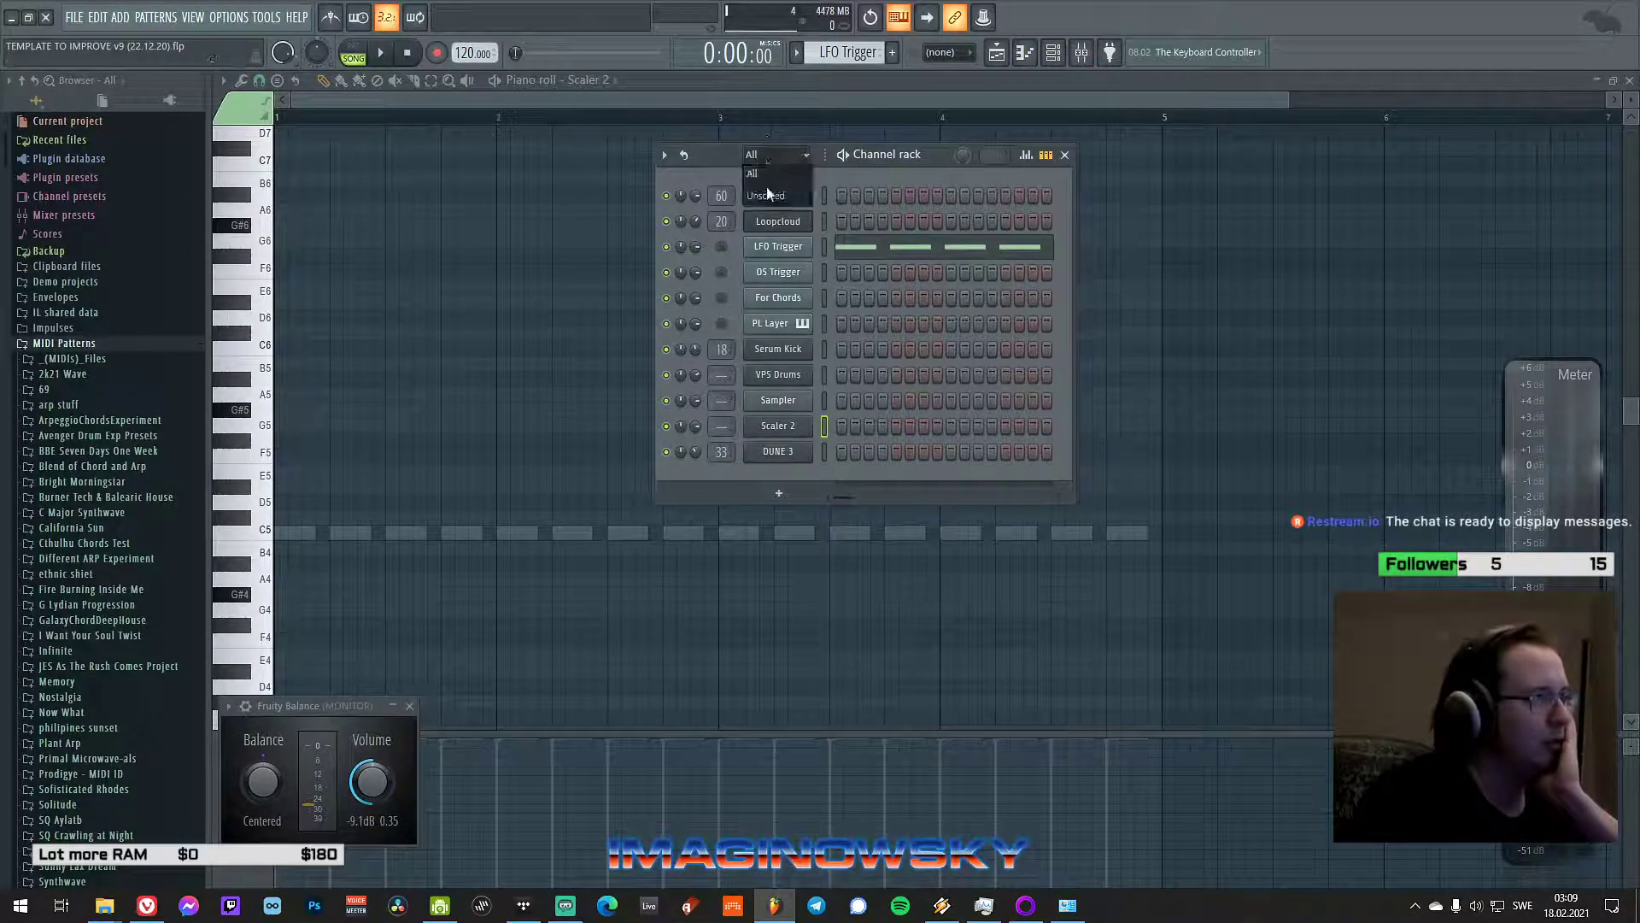
pyautogui.click(775, 200)
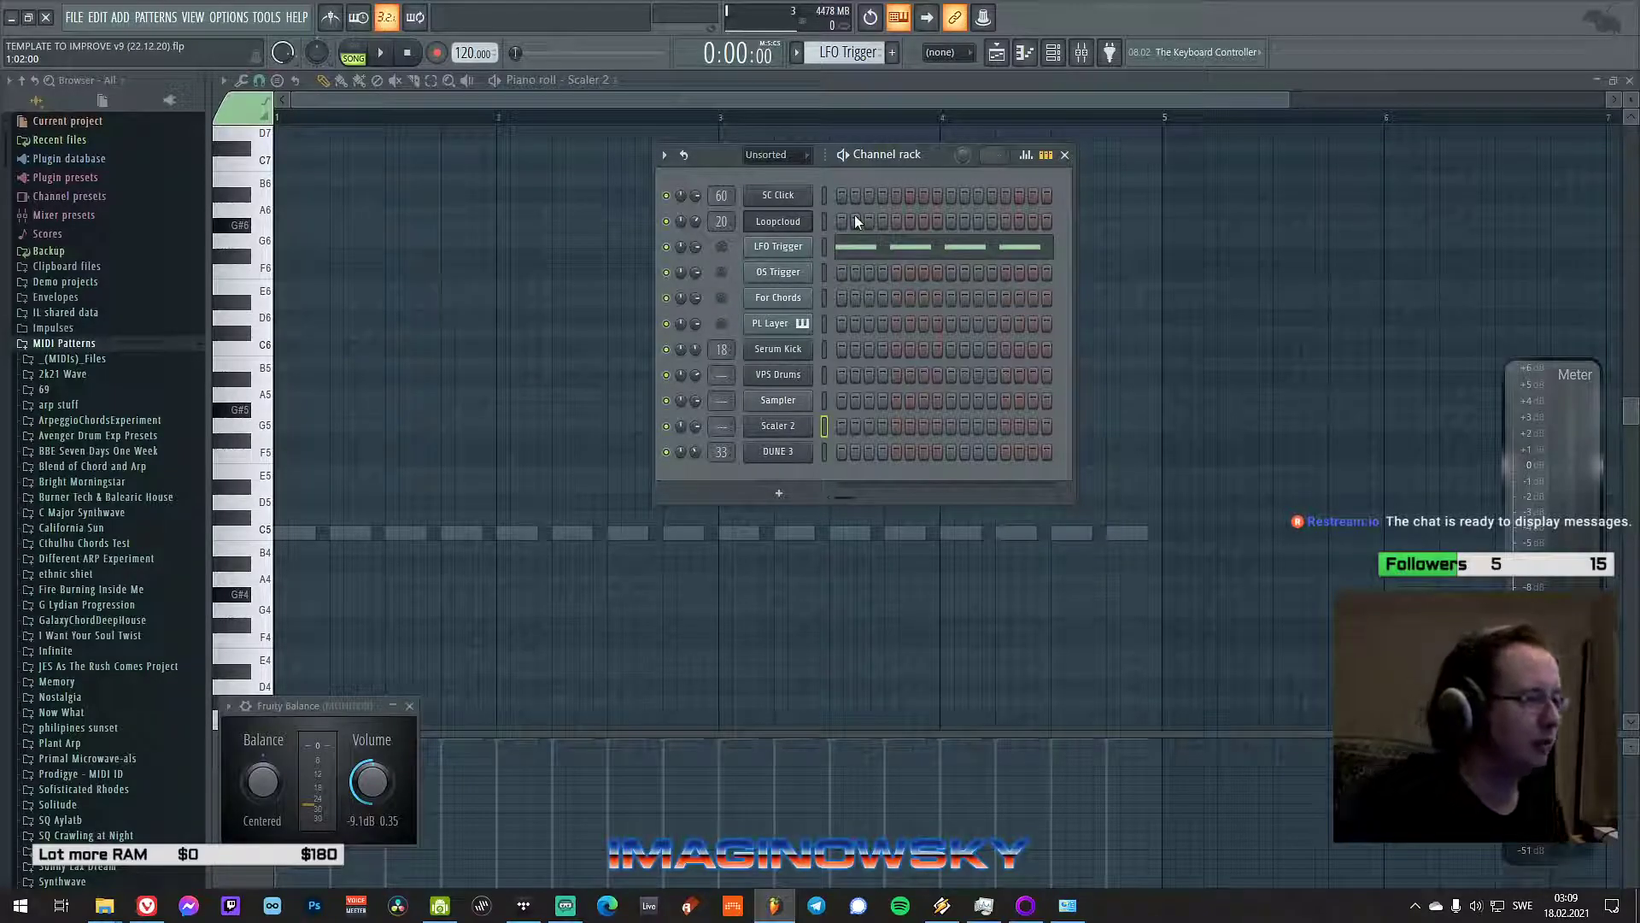
pyautogui.moveTo(736, 147); pyautogui.dragTo(829, 146)
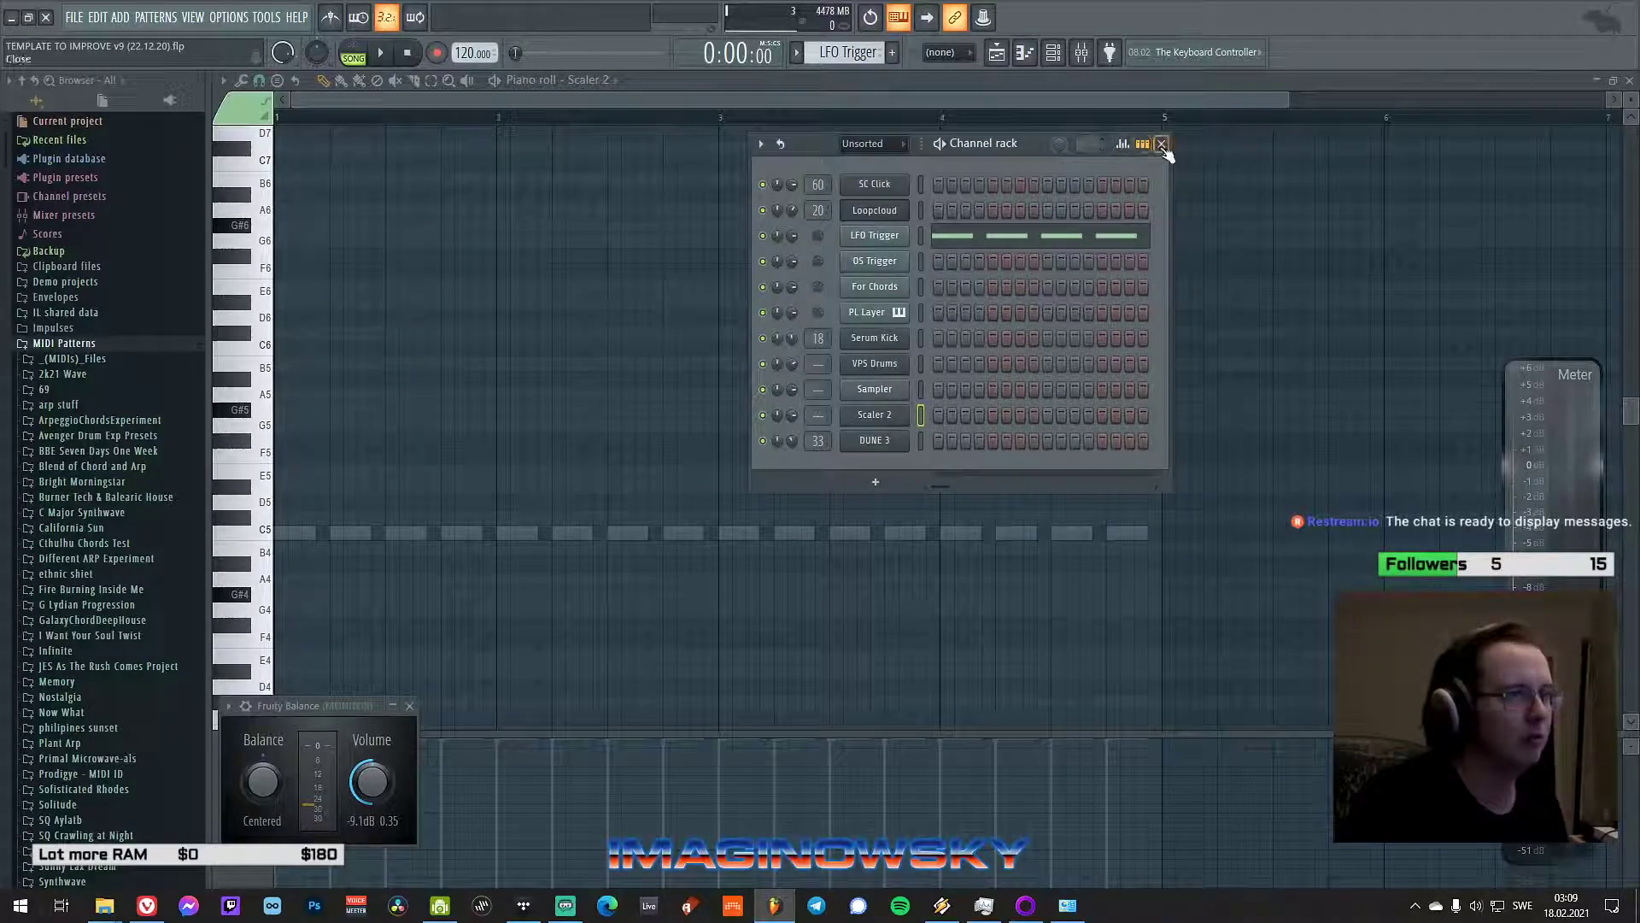
pyautogui.click(1158, 155)
pyautogui.scroll(-5, 701, 293)
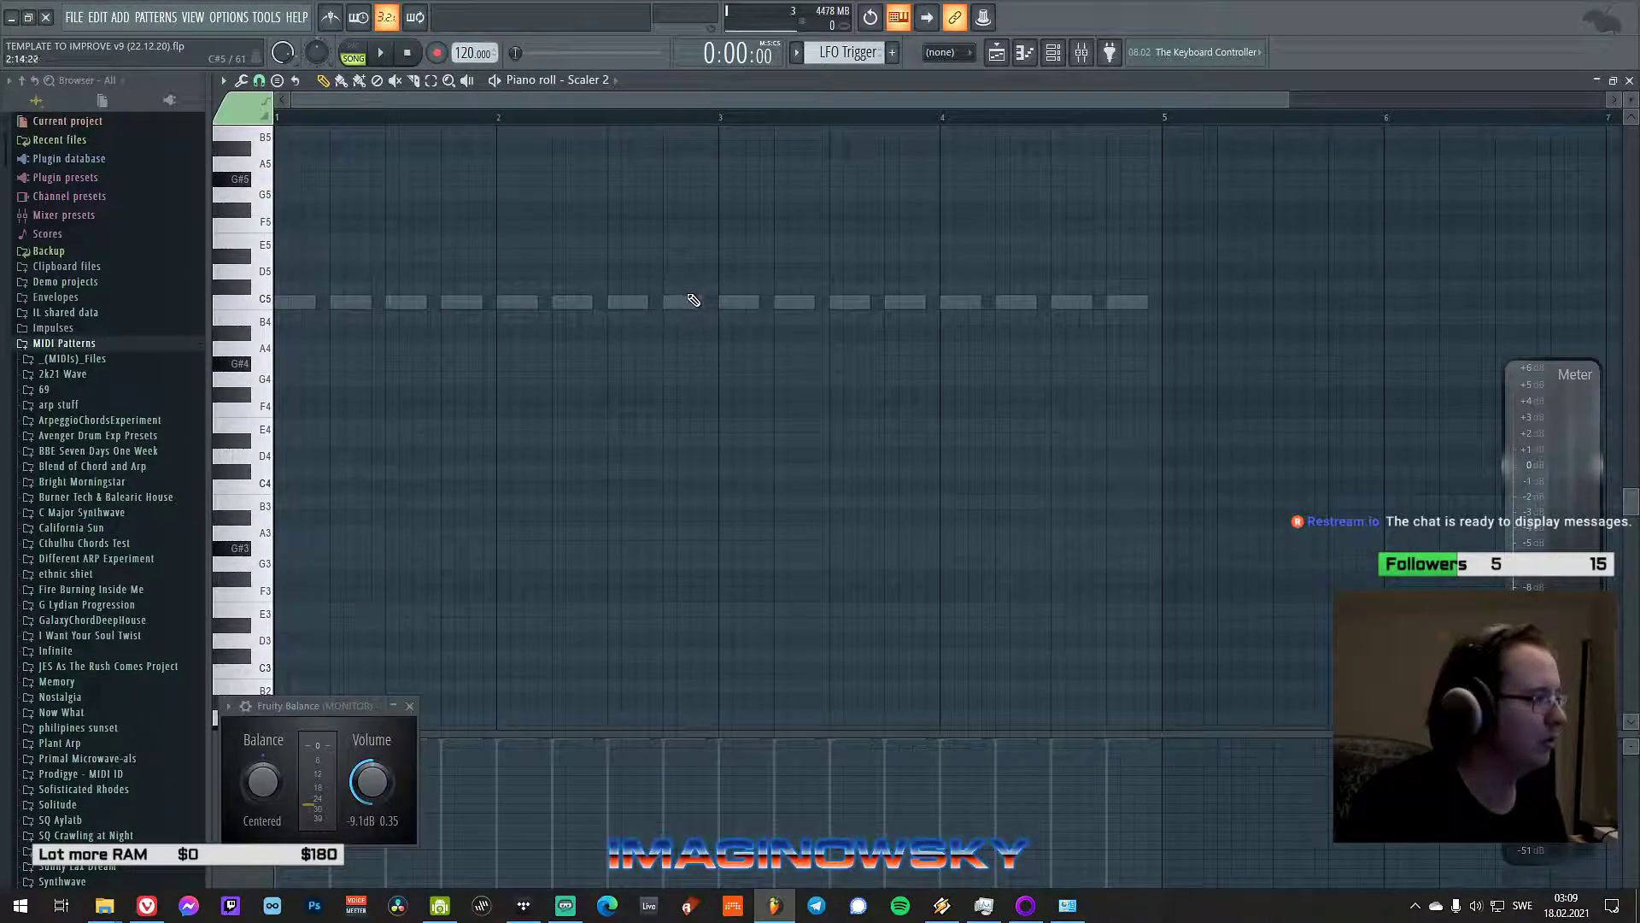
pyautogui.scroll(4, 692, 300)
pyautogui.scroll(-2, 690, 300)
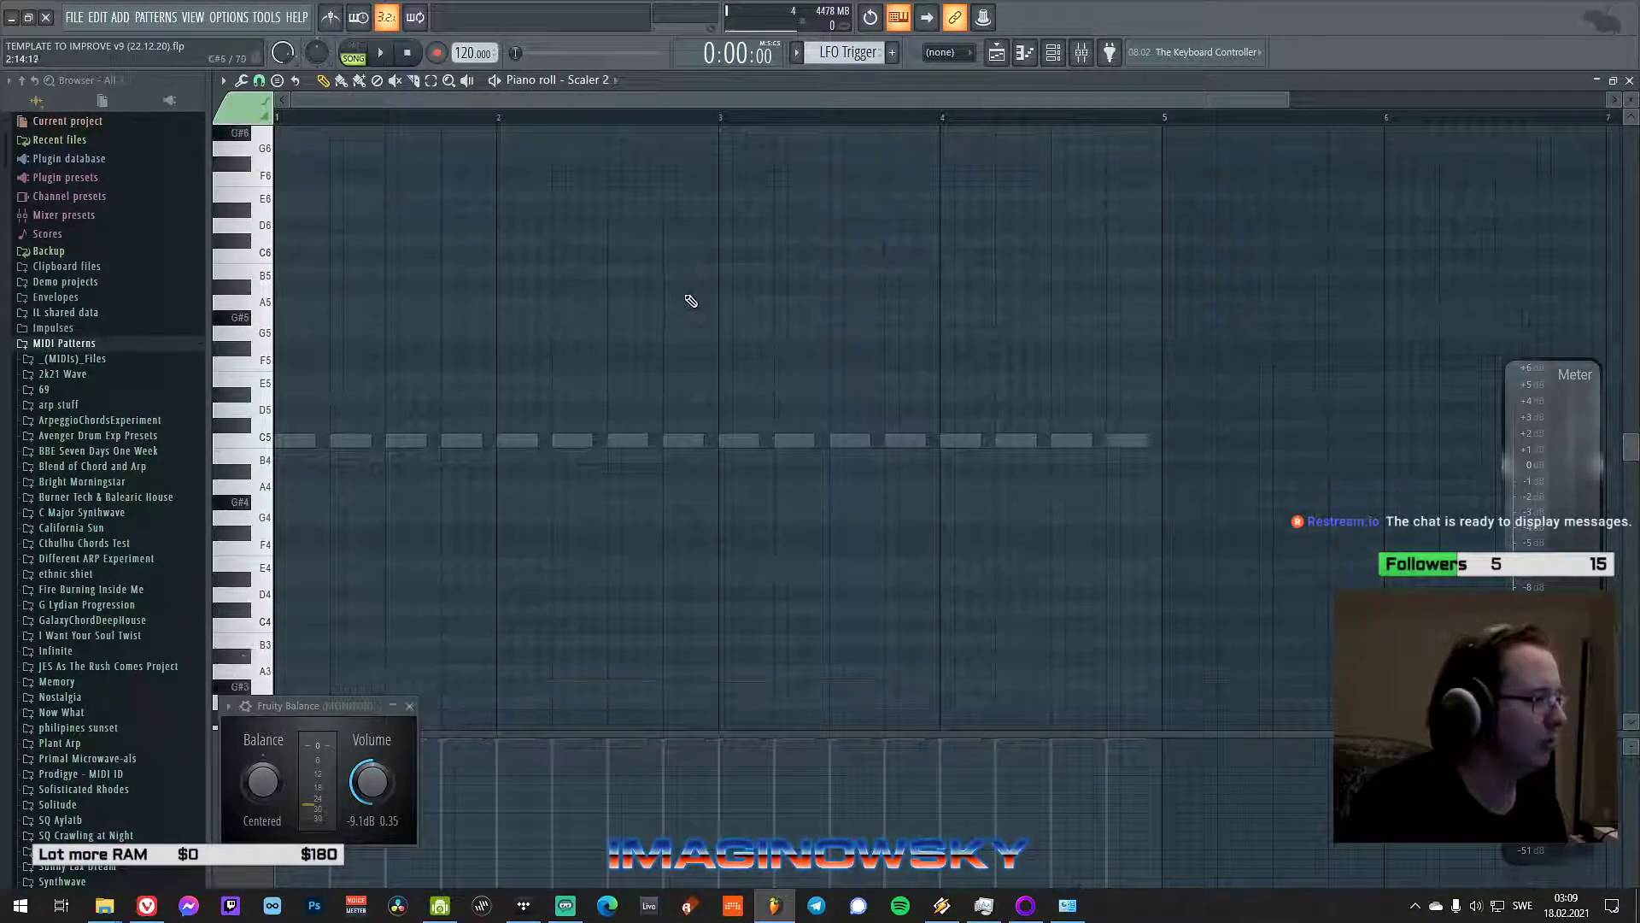
pyautogui.scroll(5, 683, 300)
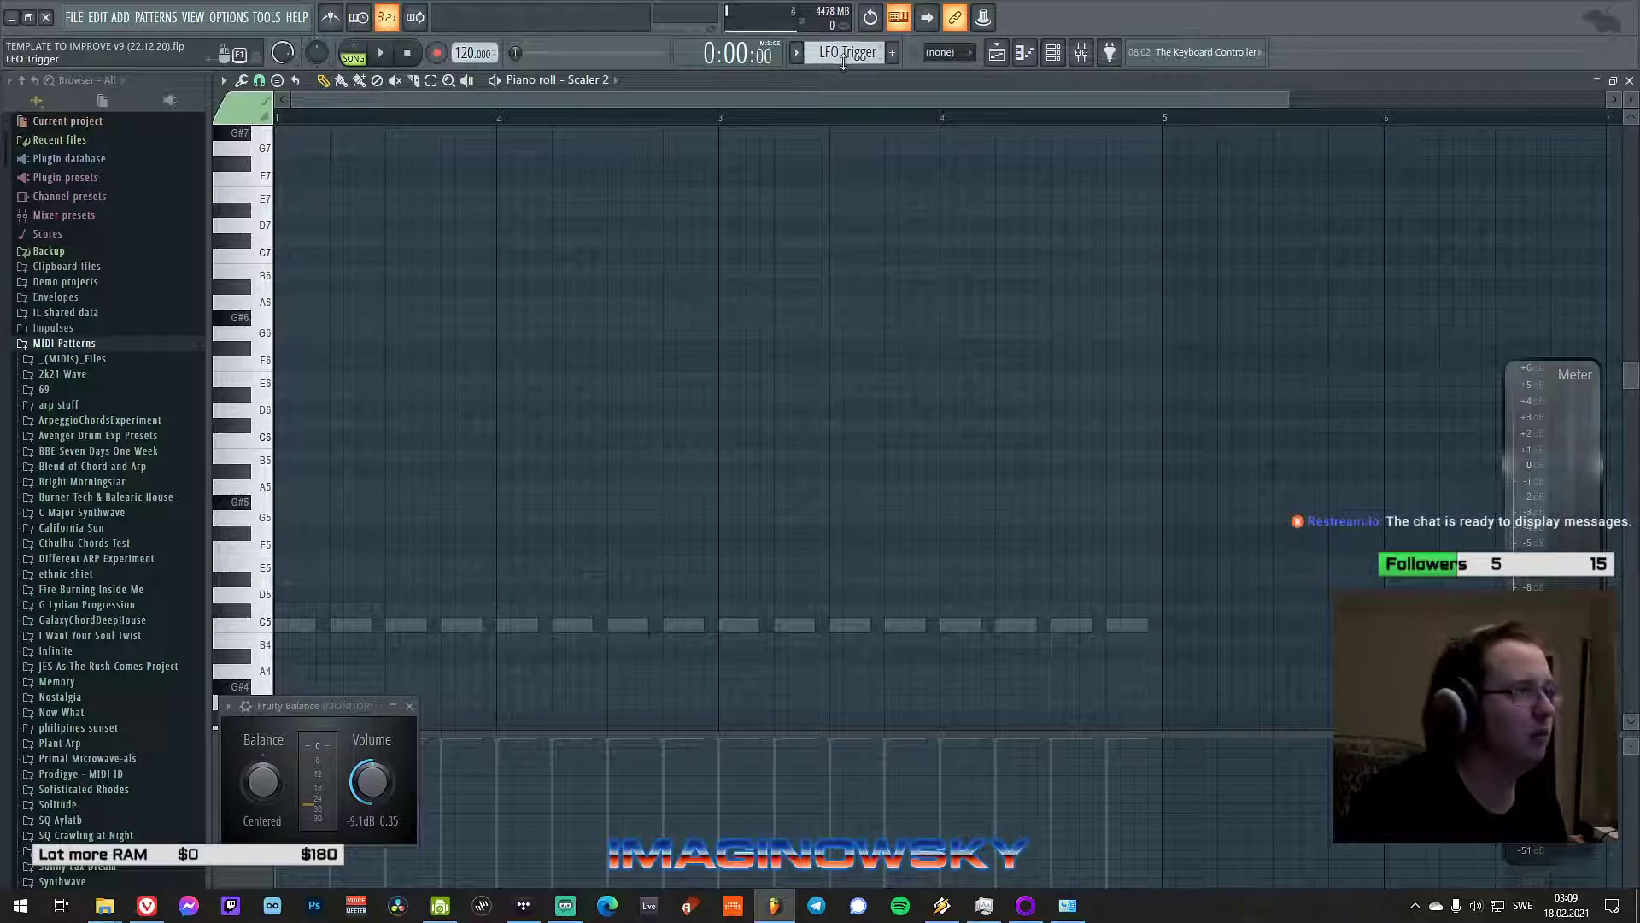
# - Switch to the empty Pattern 20, show the channel rack and rename the pattern as Piano
pyautogui.click(843, 60)
pyautogui.click(875, 289)
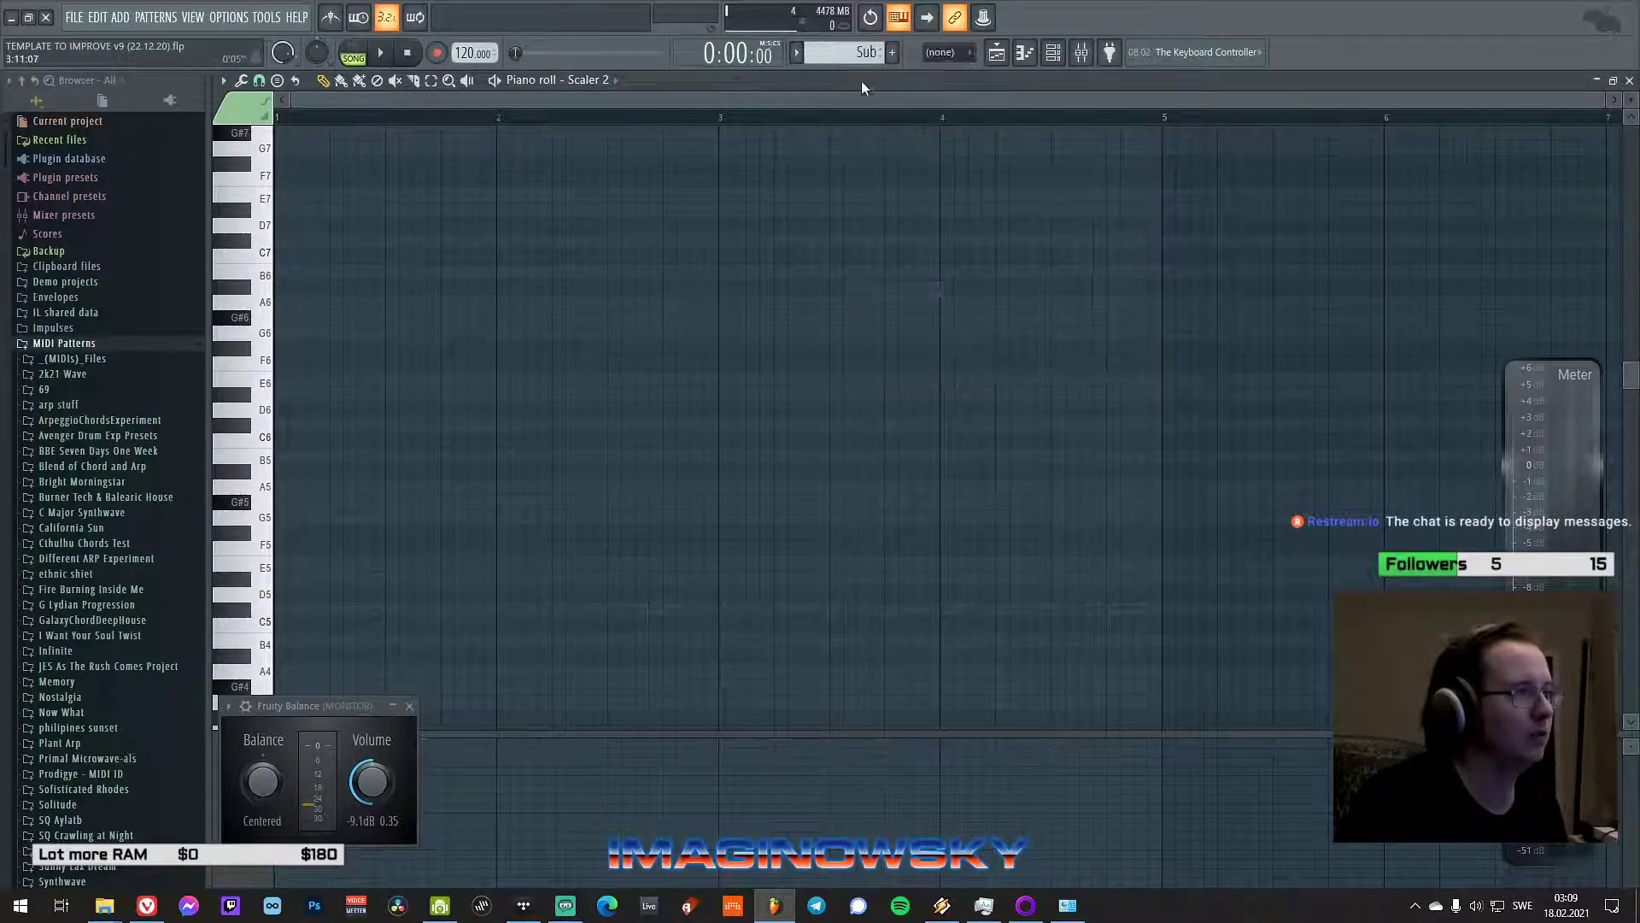
pyautogui.scroll(-1, 846, 52)
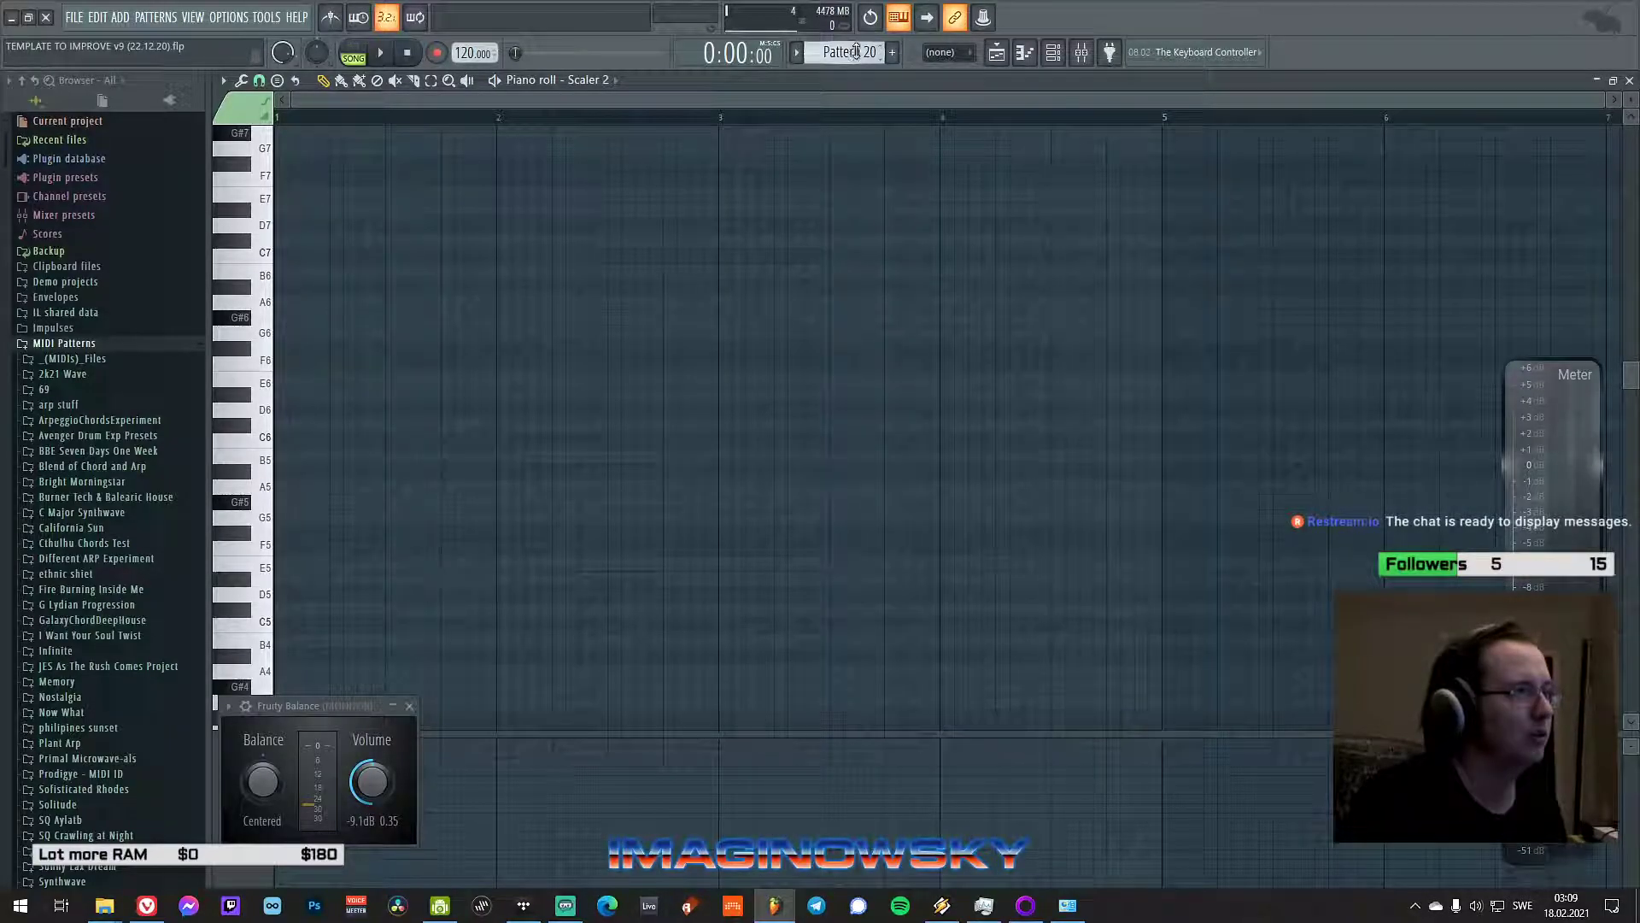
pyautogui.click(1053, 57)
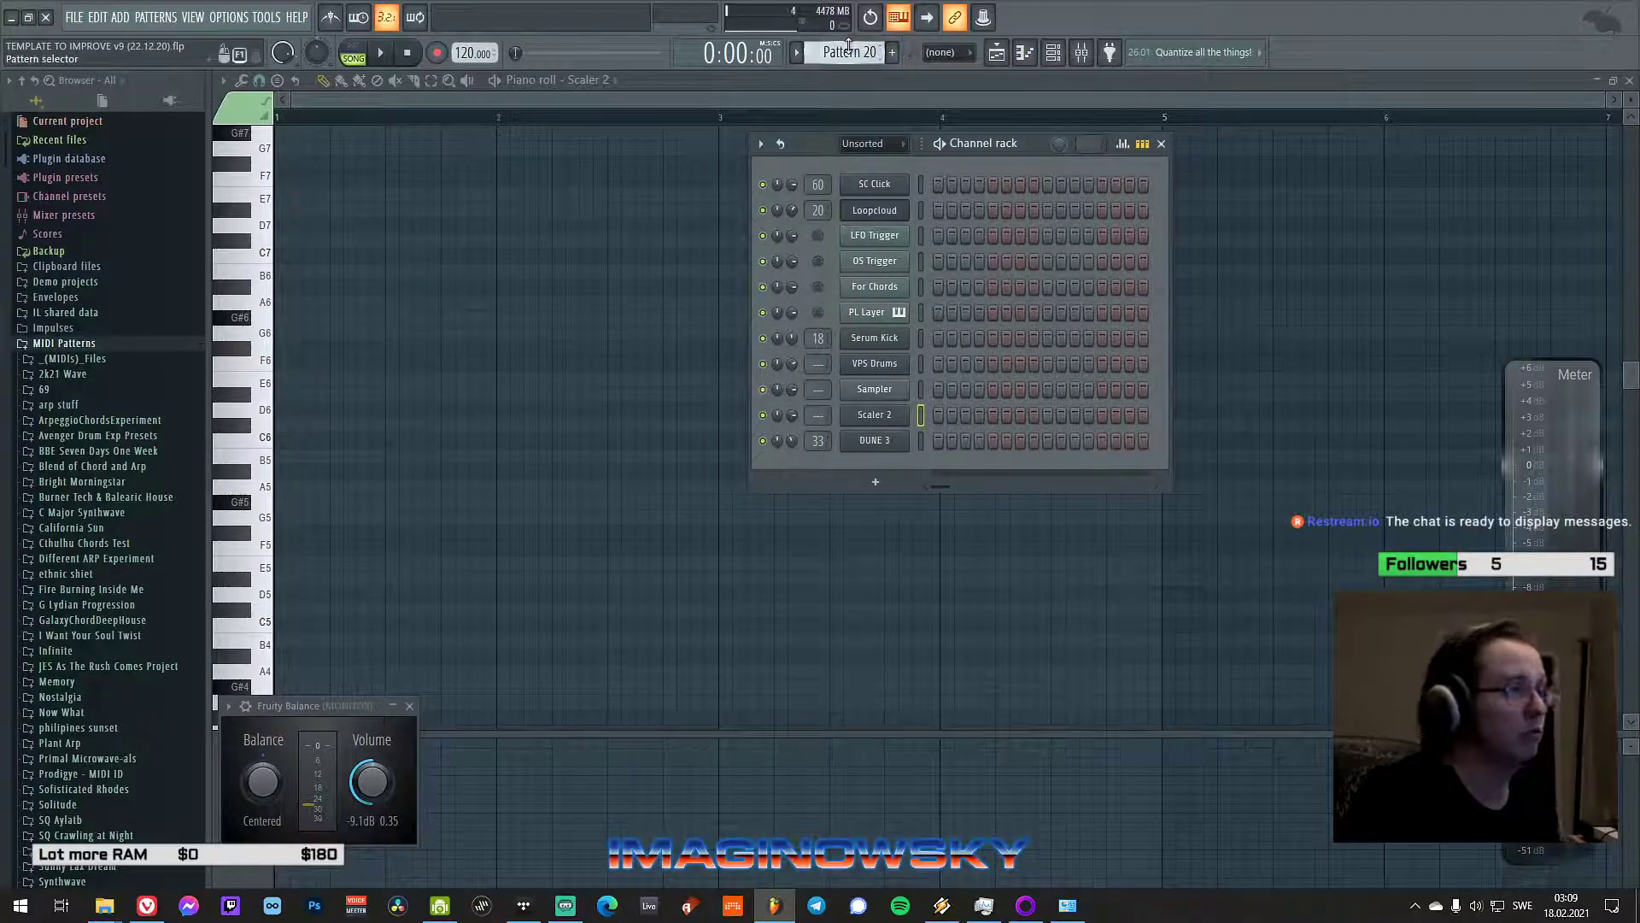
pyautogui.press('F2')
pyautogui.write('Pia')
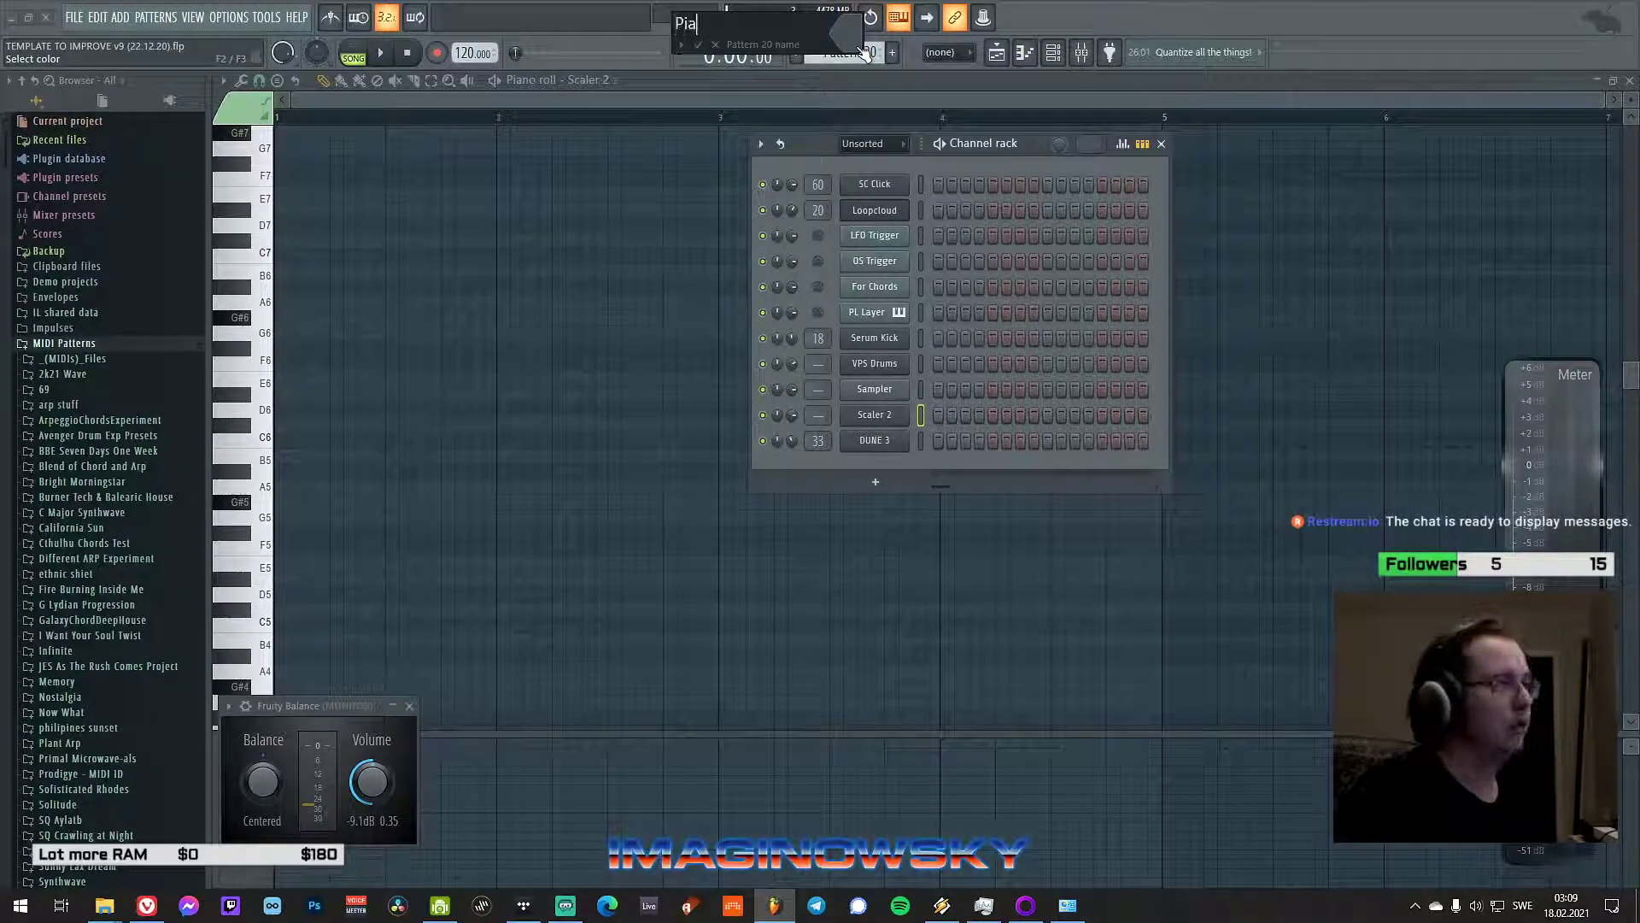
pyautogui.write('no')
pyautogui.press('Return')
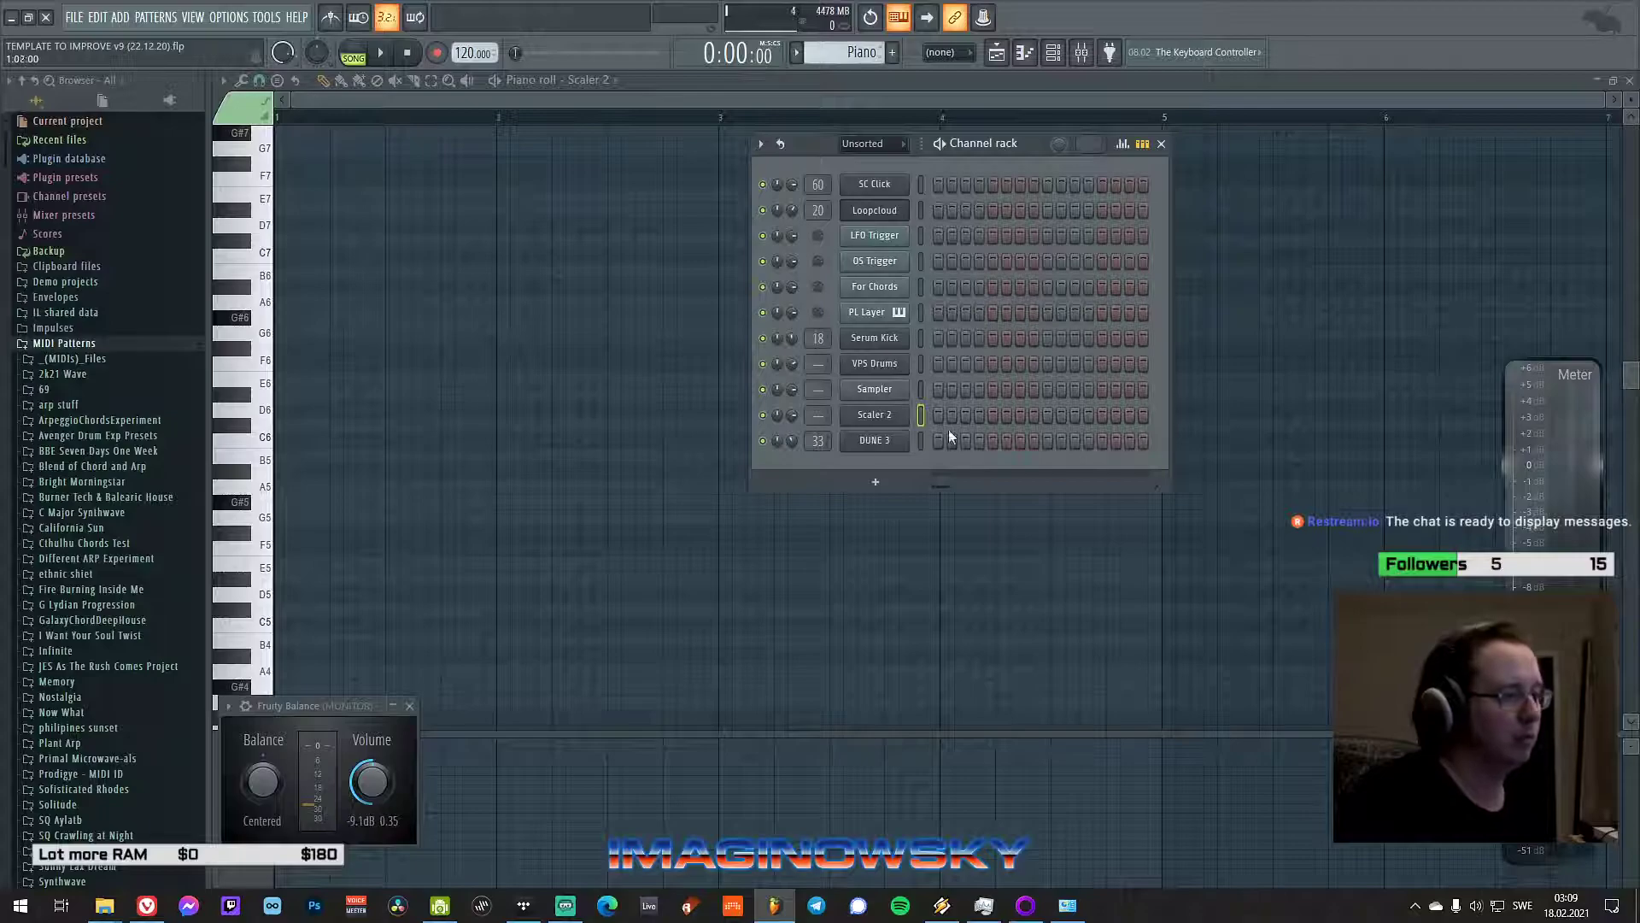
# - Delete the DUNE 3 channel, add the Rapid generator plugin instead and move its window clear of the channel rack
pyautogui.rightClick(880, 436)
pyautogui.click(947, 608)
pyautogui.click(878, 453)
pyautogui.click(910, 474)
pyautogui.write('rapid')
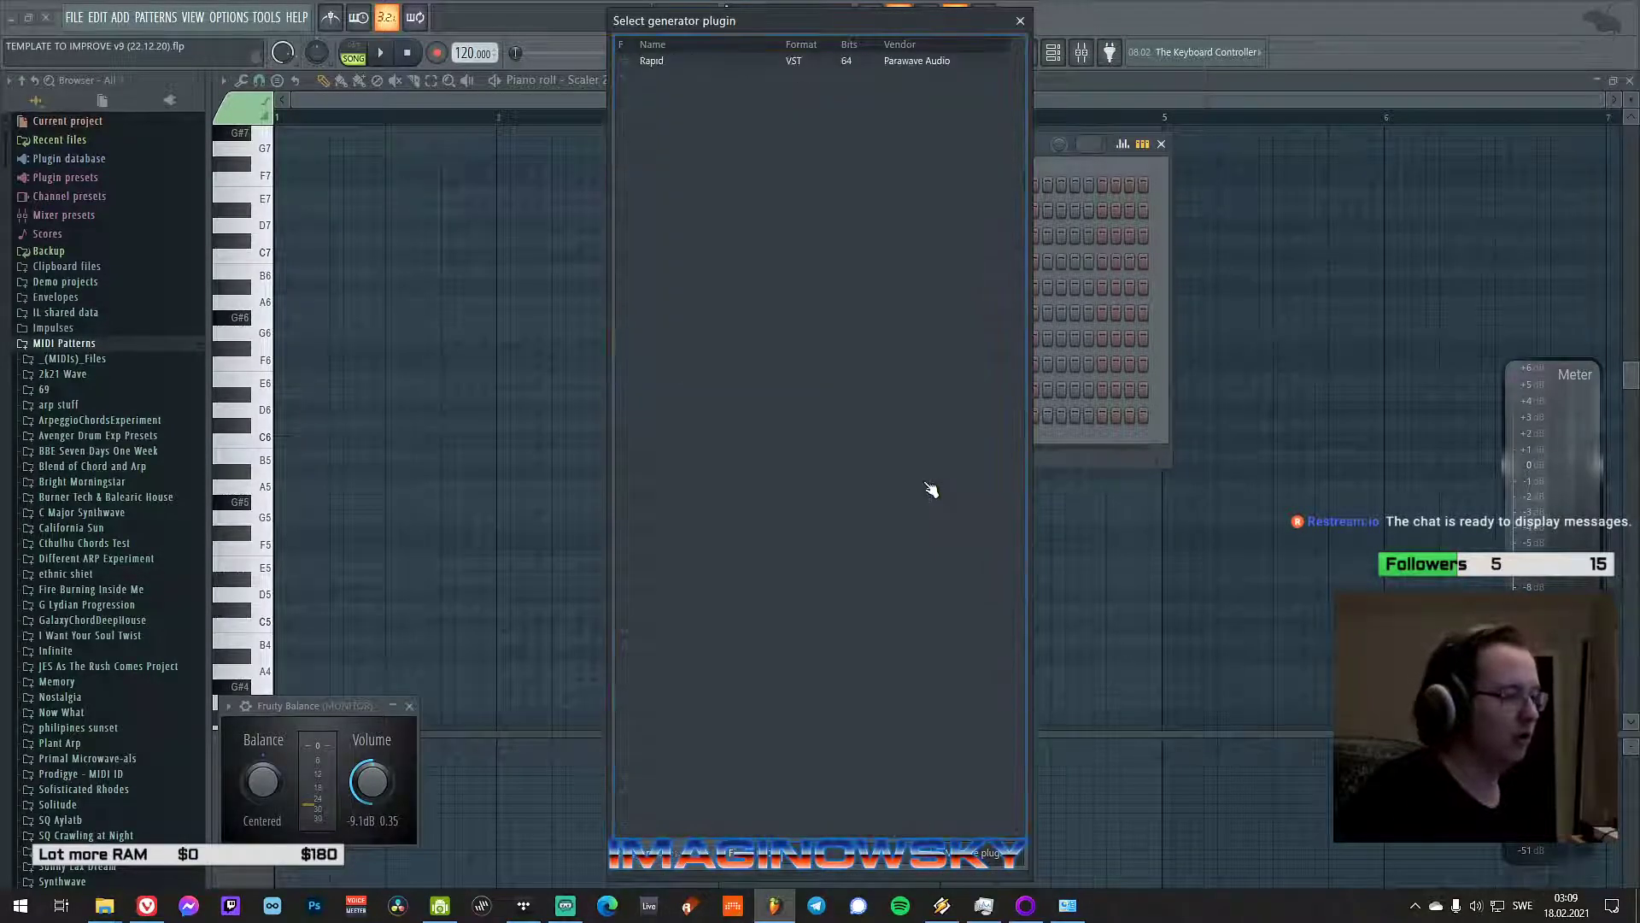
pyautogui.press('Return')
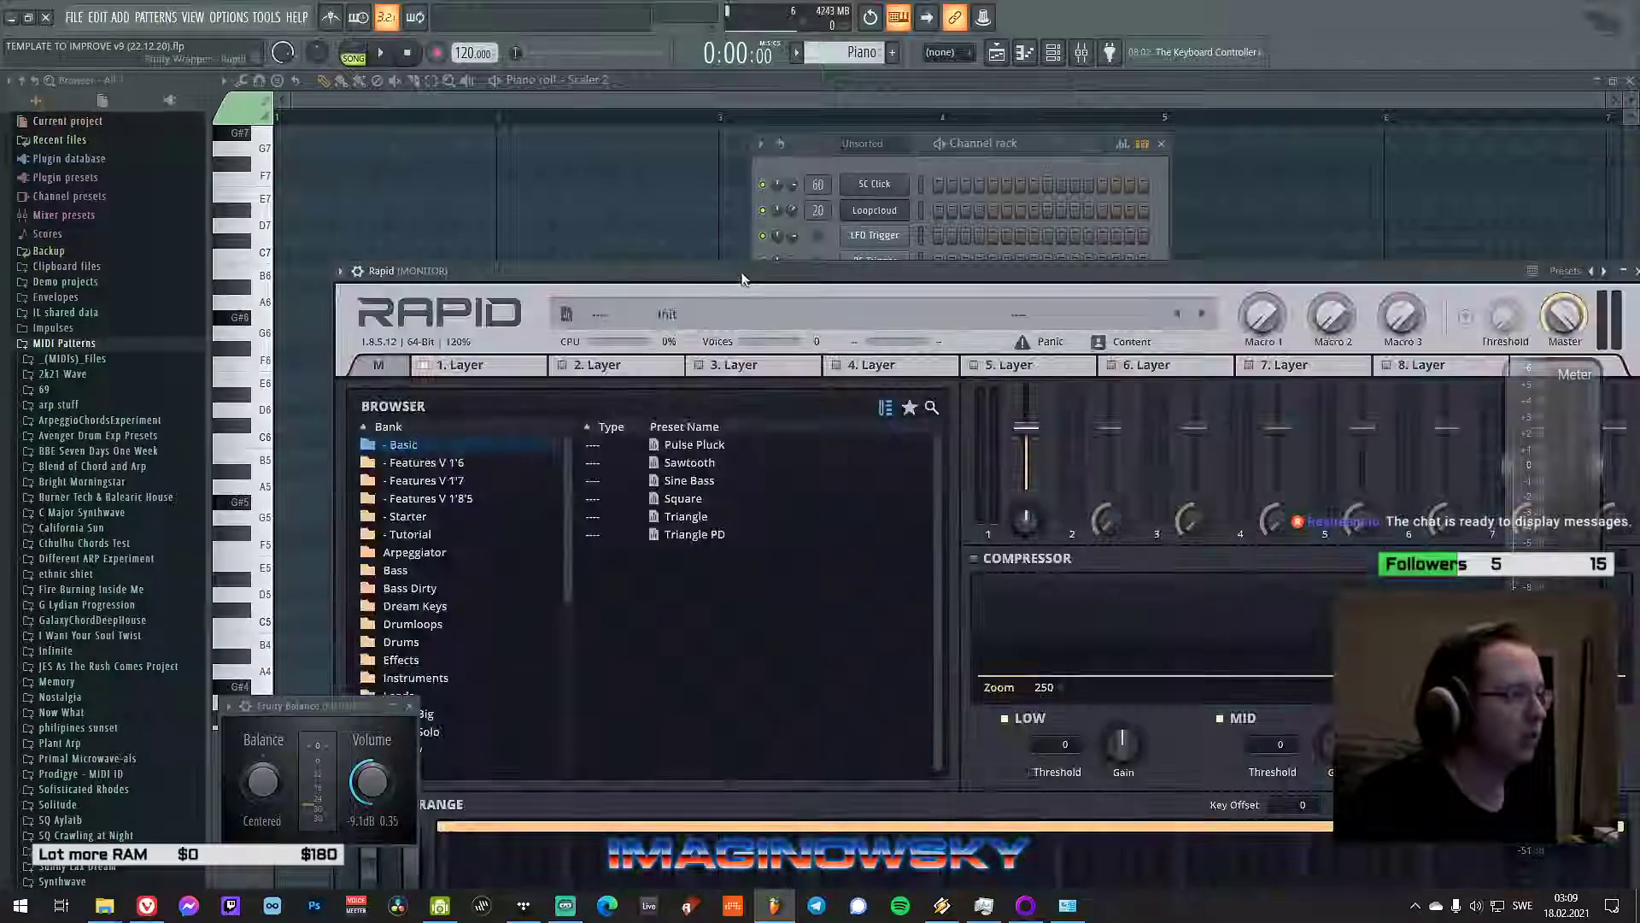
pyautogui.moveTo(747, 276); pyautogui.dragTo(843, 501)
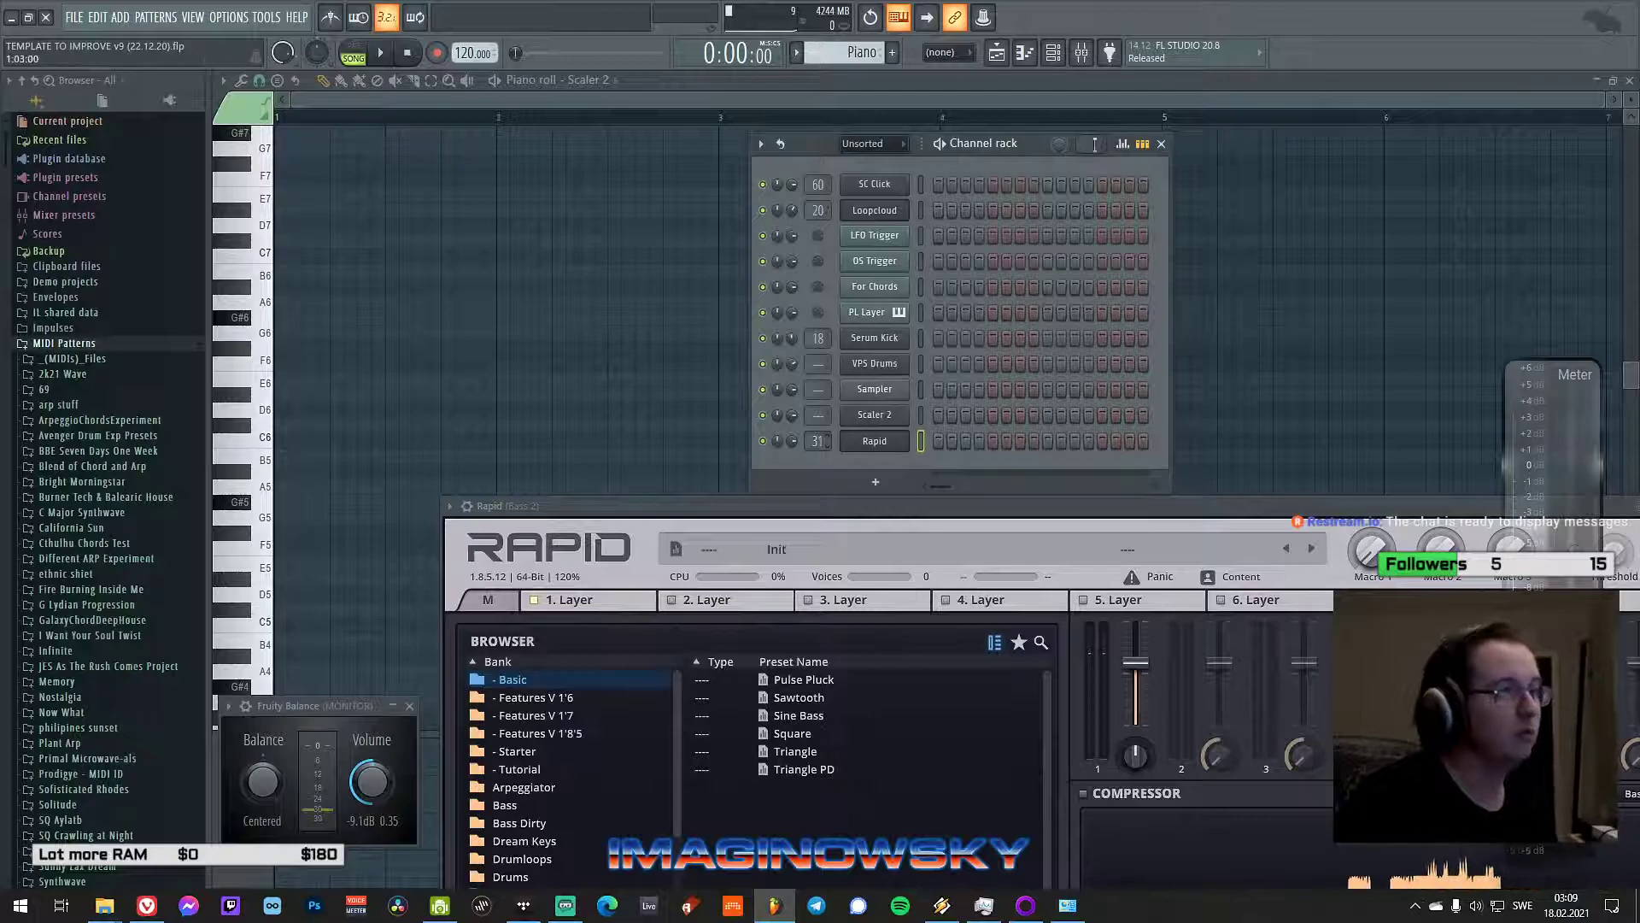
# - Check the mixer layout and route the Rapid channel to the Guitar mixer track, number 34
pyautogui.click(1081, 54)
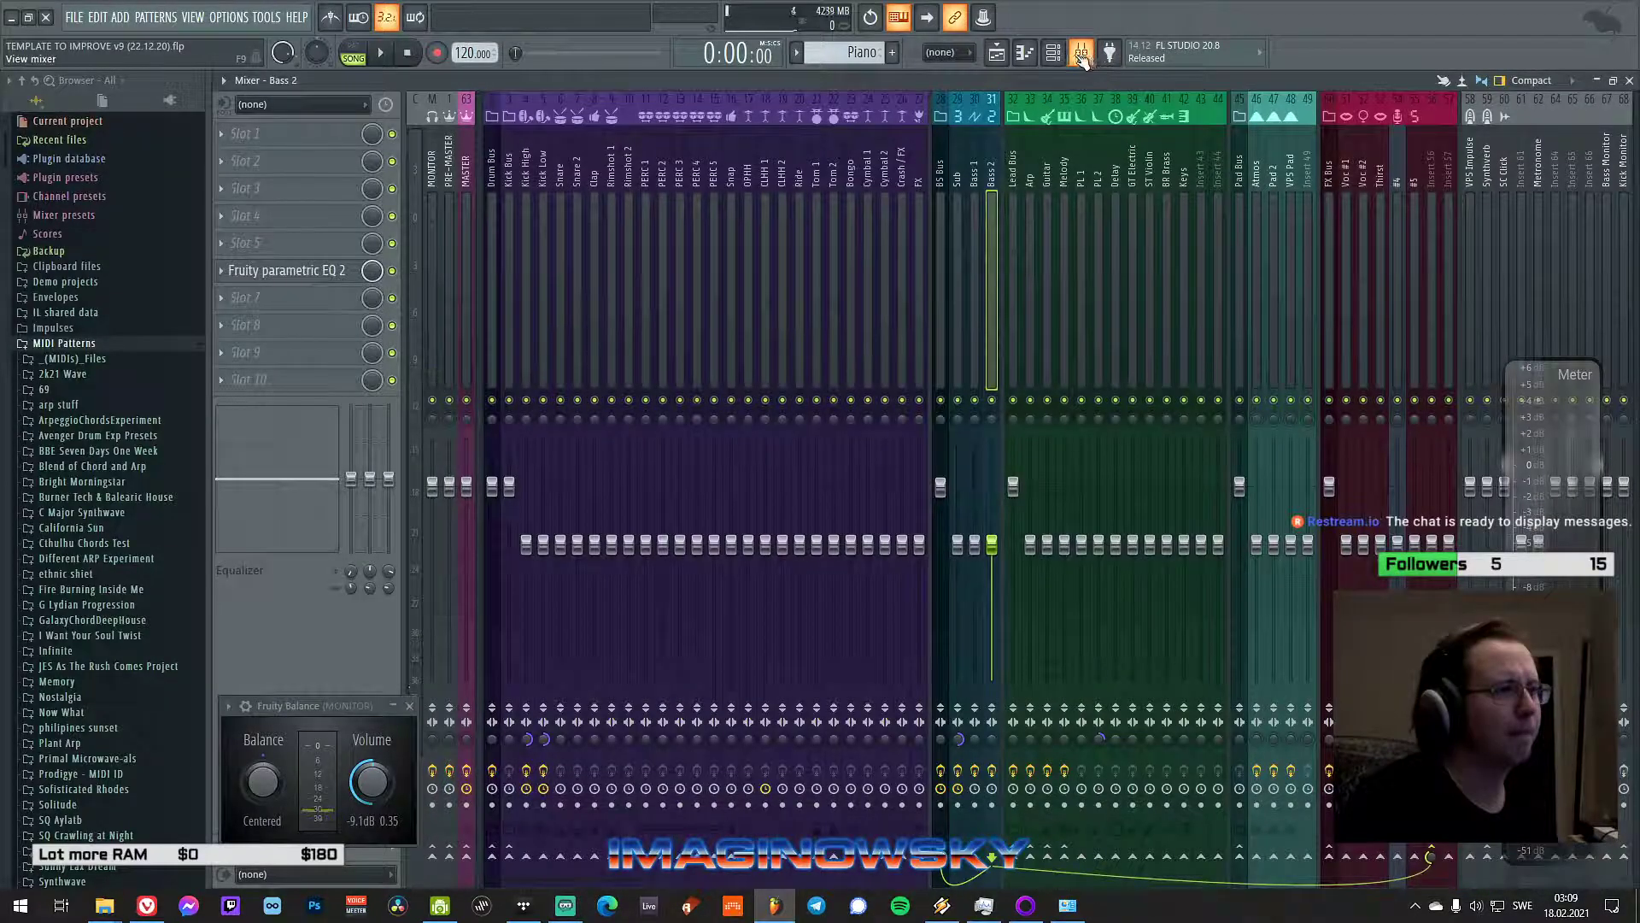
pyautogui.click(1082, 54)
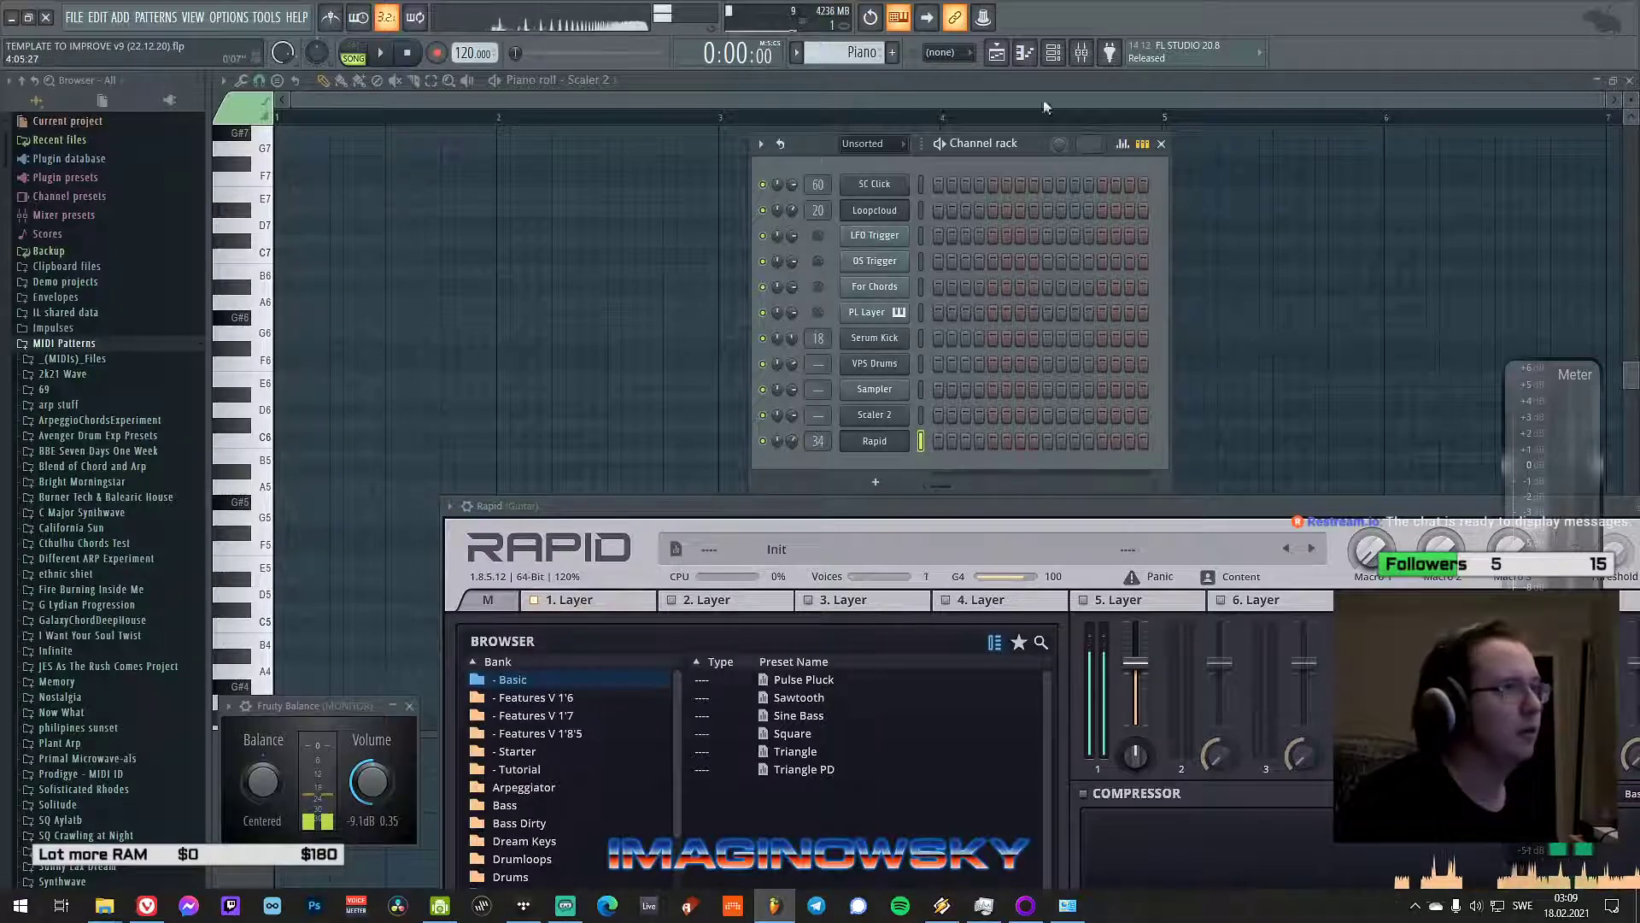
pyautogui.press('F9')
pyautogui.press('F9')
# - Load the Antiquarian preset from Rapid's Piano bank, then close the plugin window
pyautogui.moveTo(728, 506); pyautogui.dragTo(728, 147)
pyautogui.scroll(-5, 513, 412)
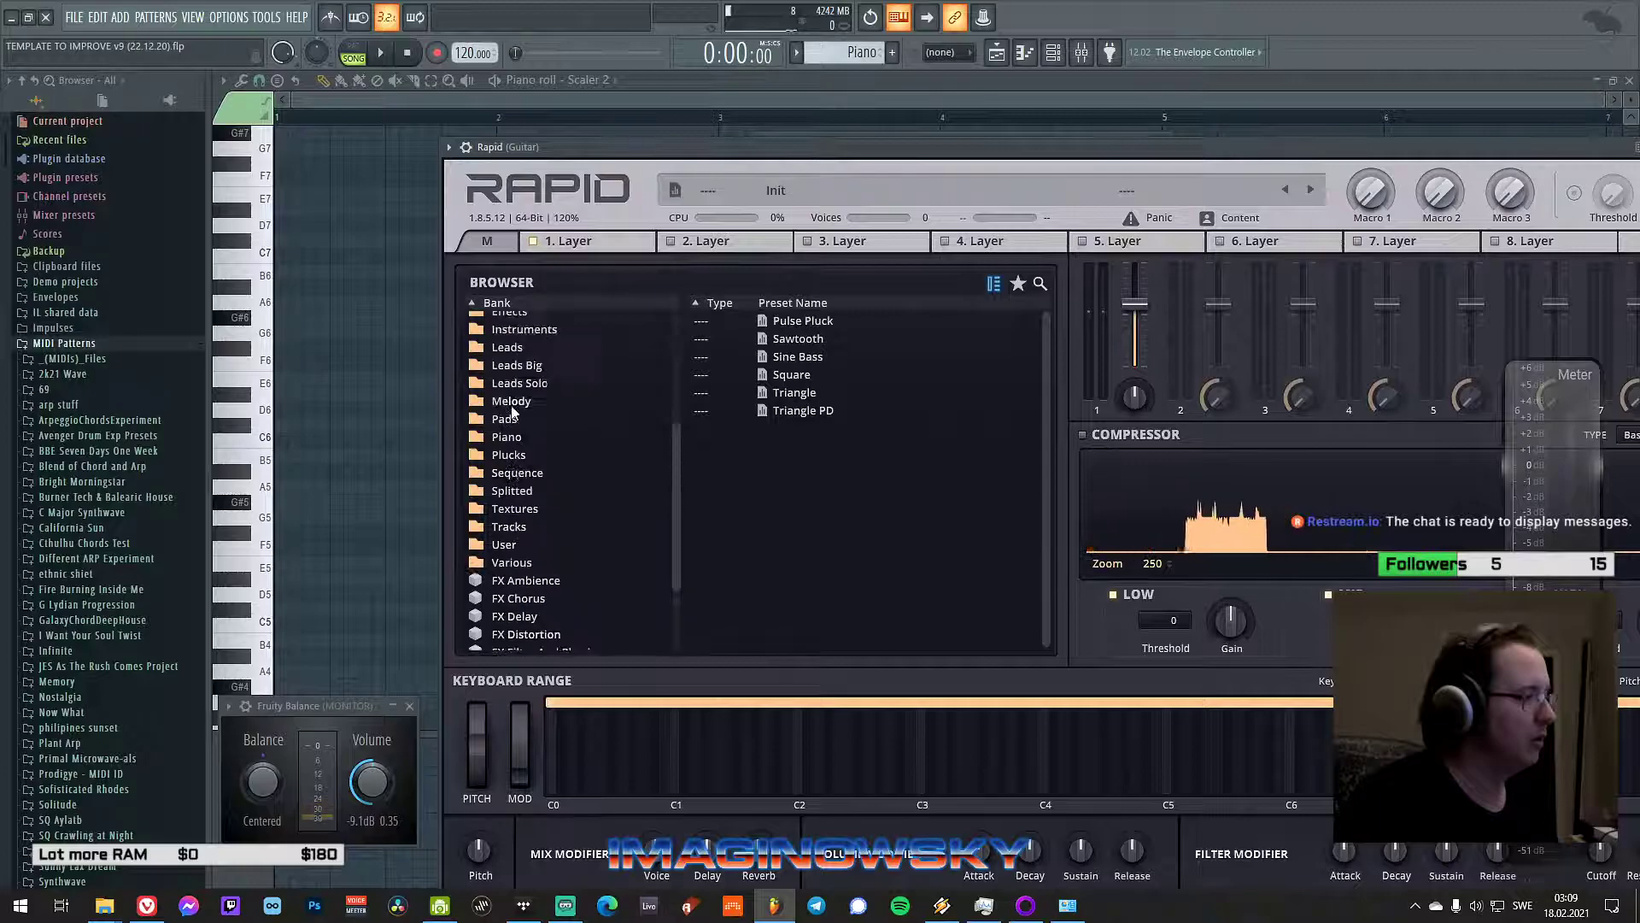
pyautogui.click(508, 436)
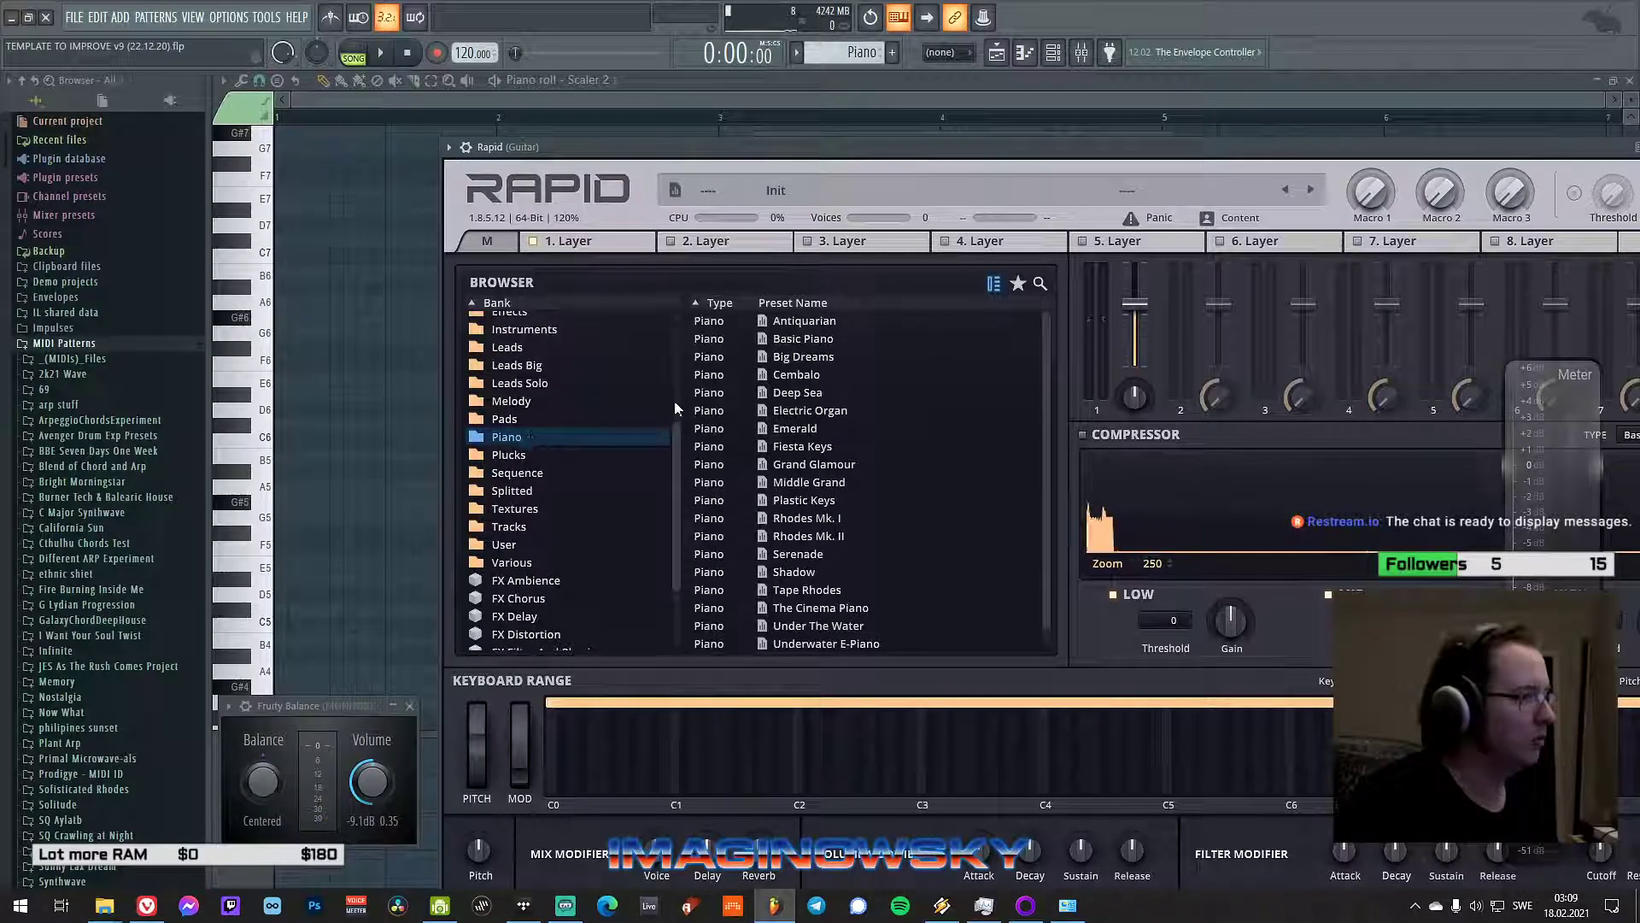
pyautogui.click(799, 325)
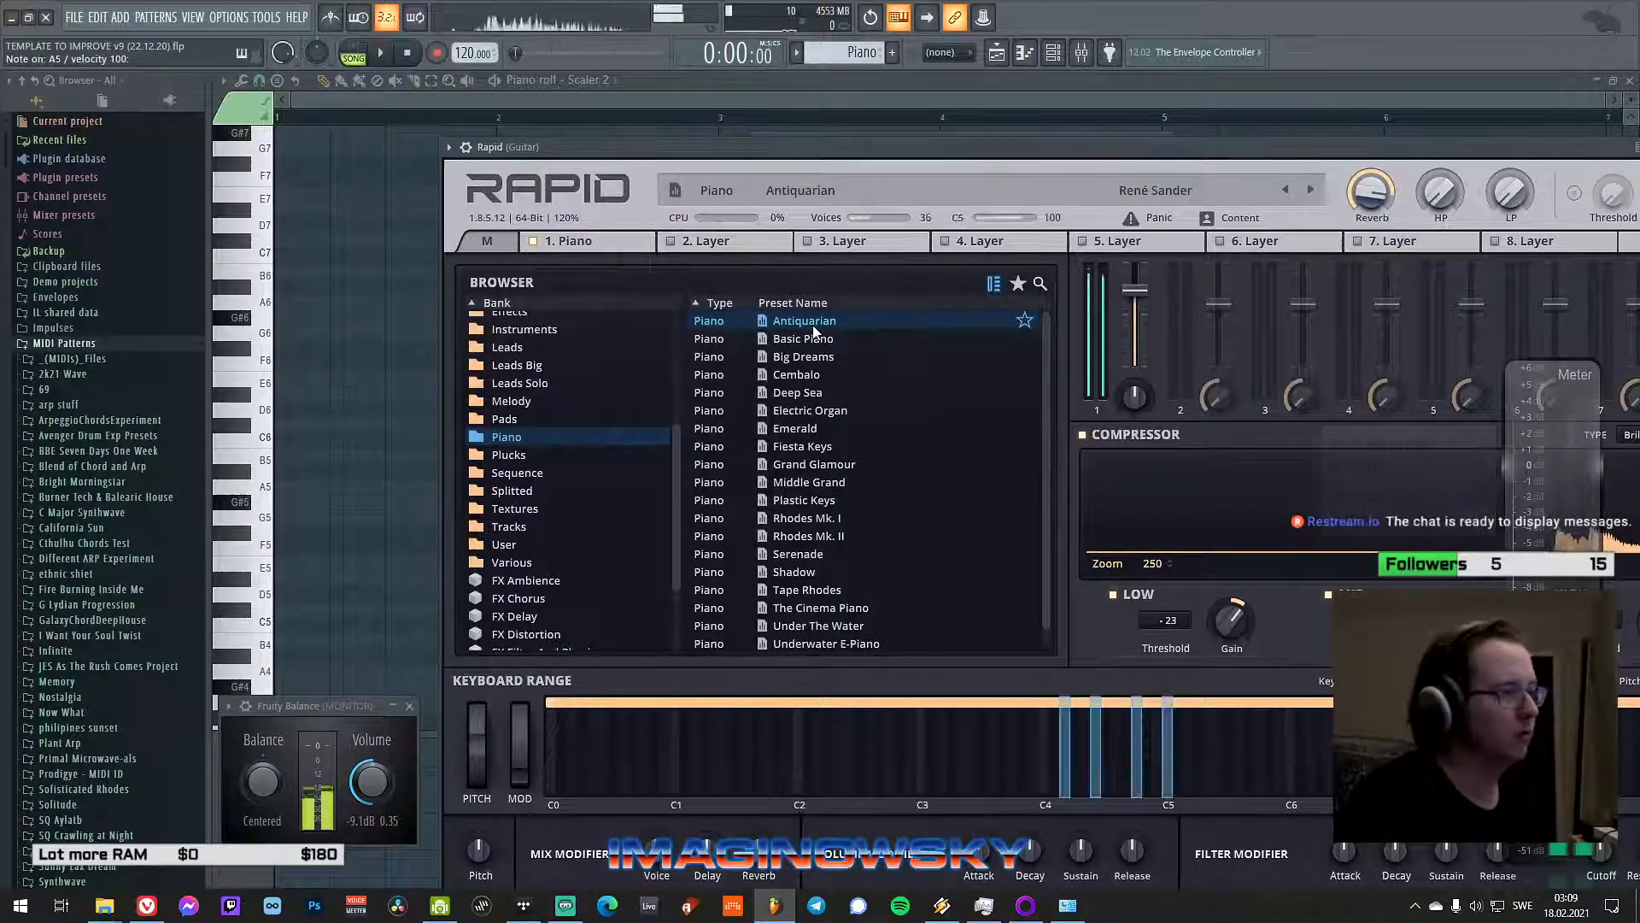
pyautogui.moveTo(1053, 154); pyautogui.dragTo(870, 169)
pyautogui.click(1576, 162)
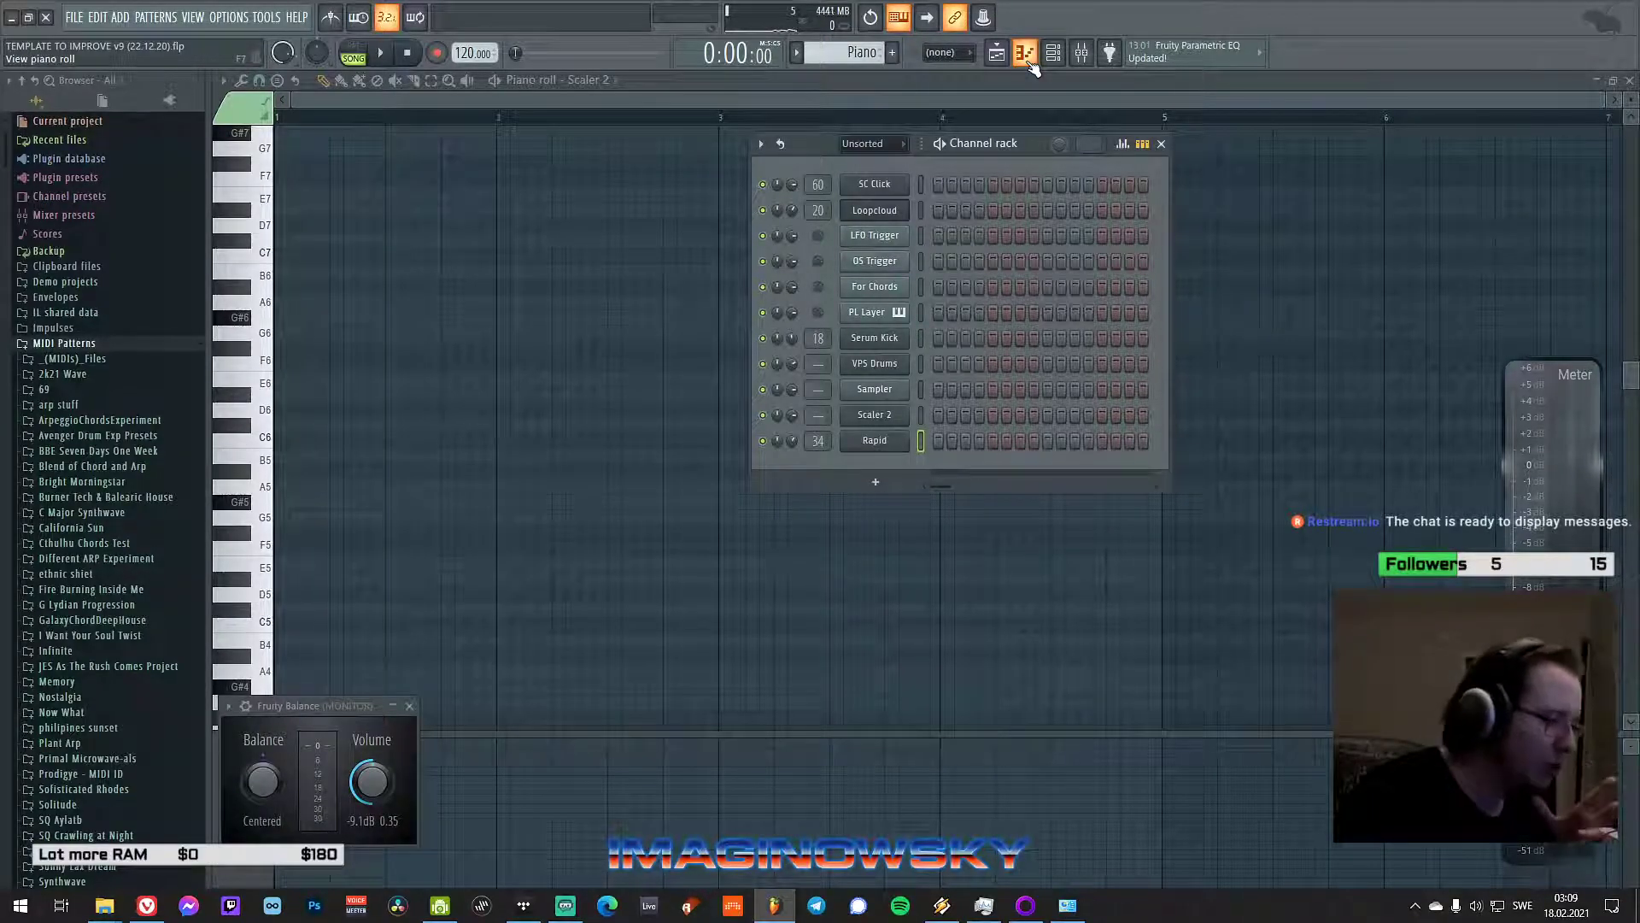
# - Open the piano roll for Rapid and close the Fruity Balance window covering its lower part
pyautogui.click(1028, 57)
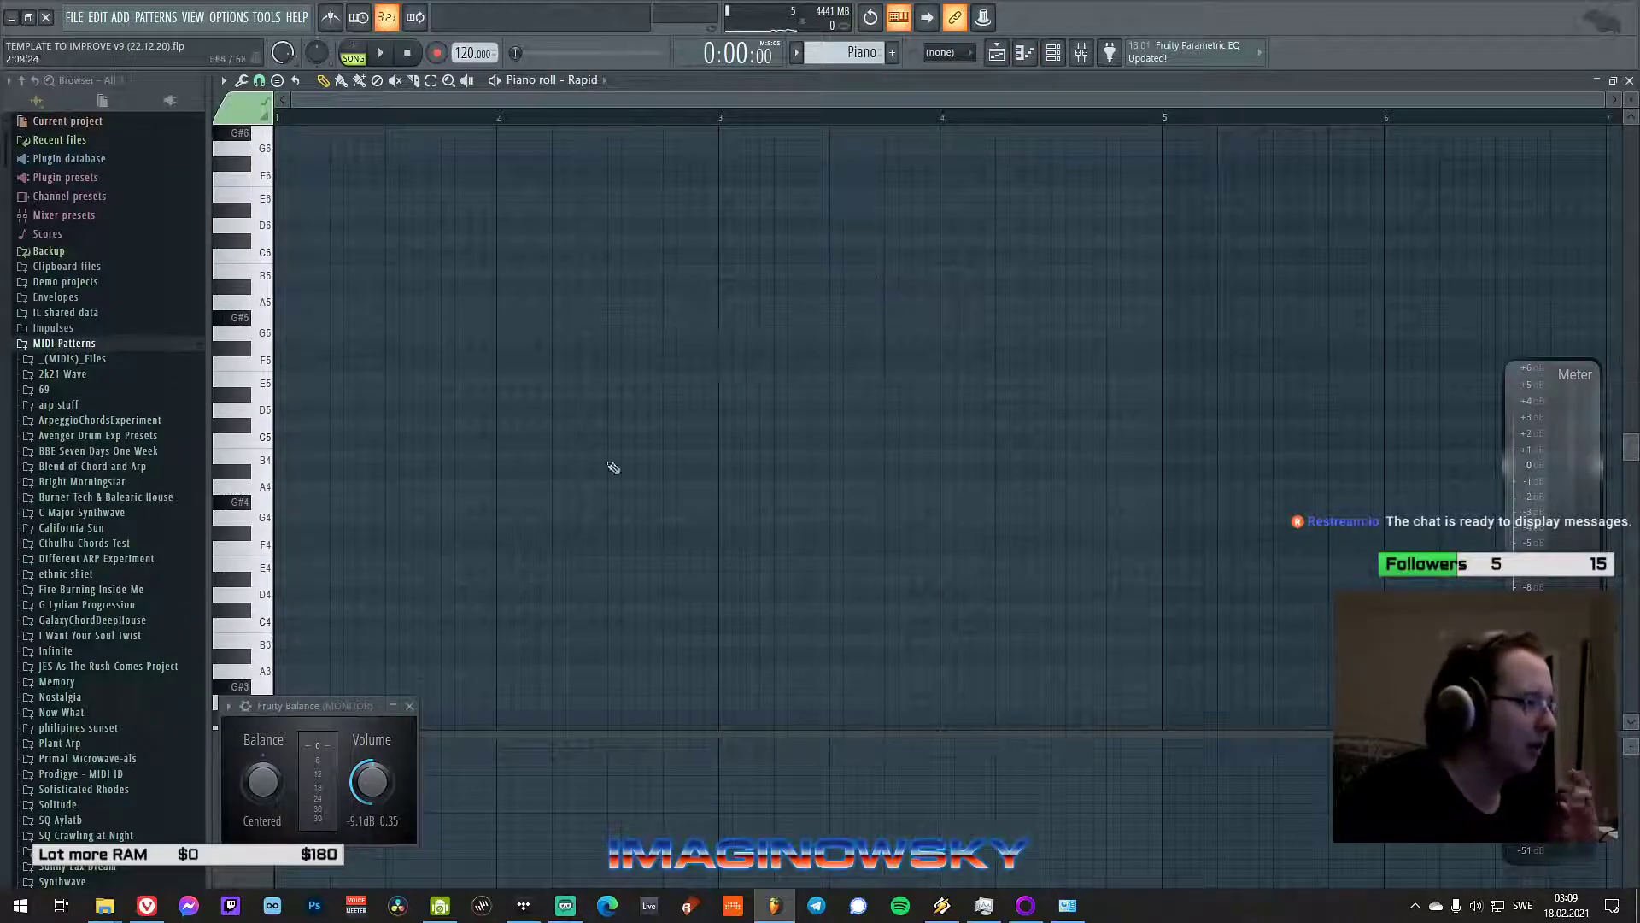
pyautogui.moveTo(325, 699); pyautogui.dragTo(351, 715)
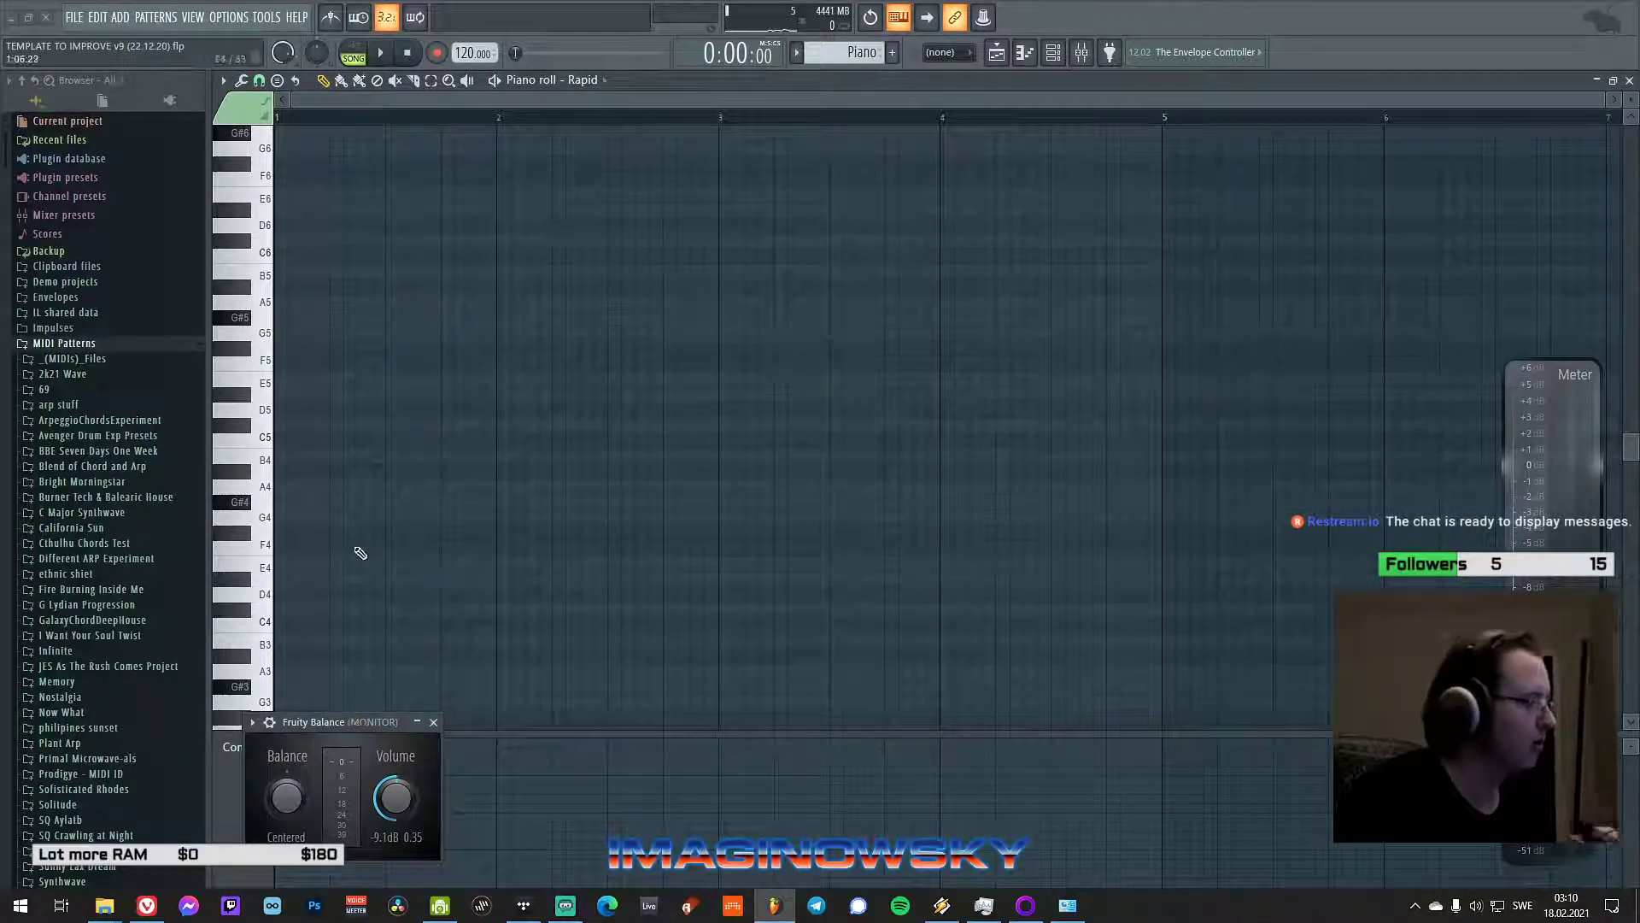
pyautogui.scroll(-2, 367, 544)
pyautogui.scroll(2, 366, 544)
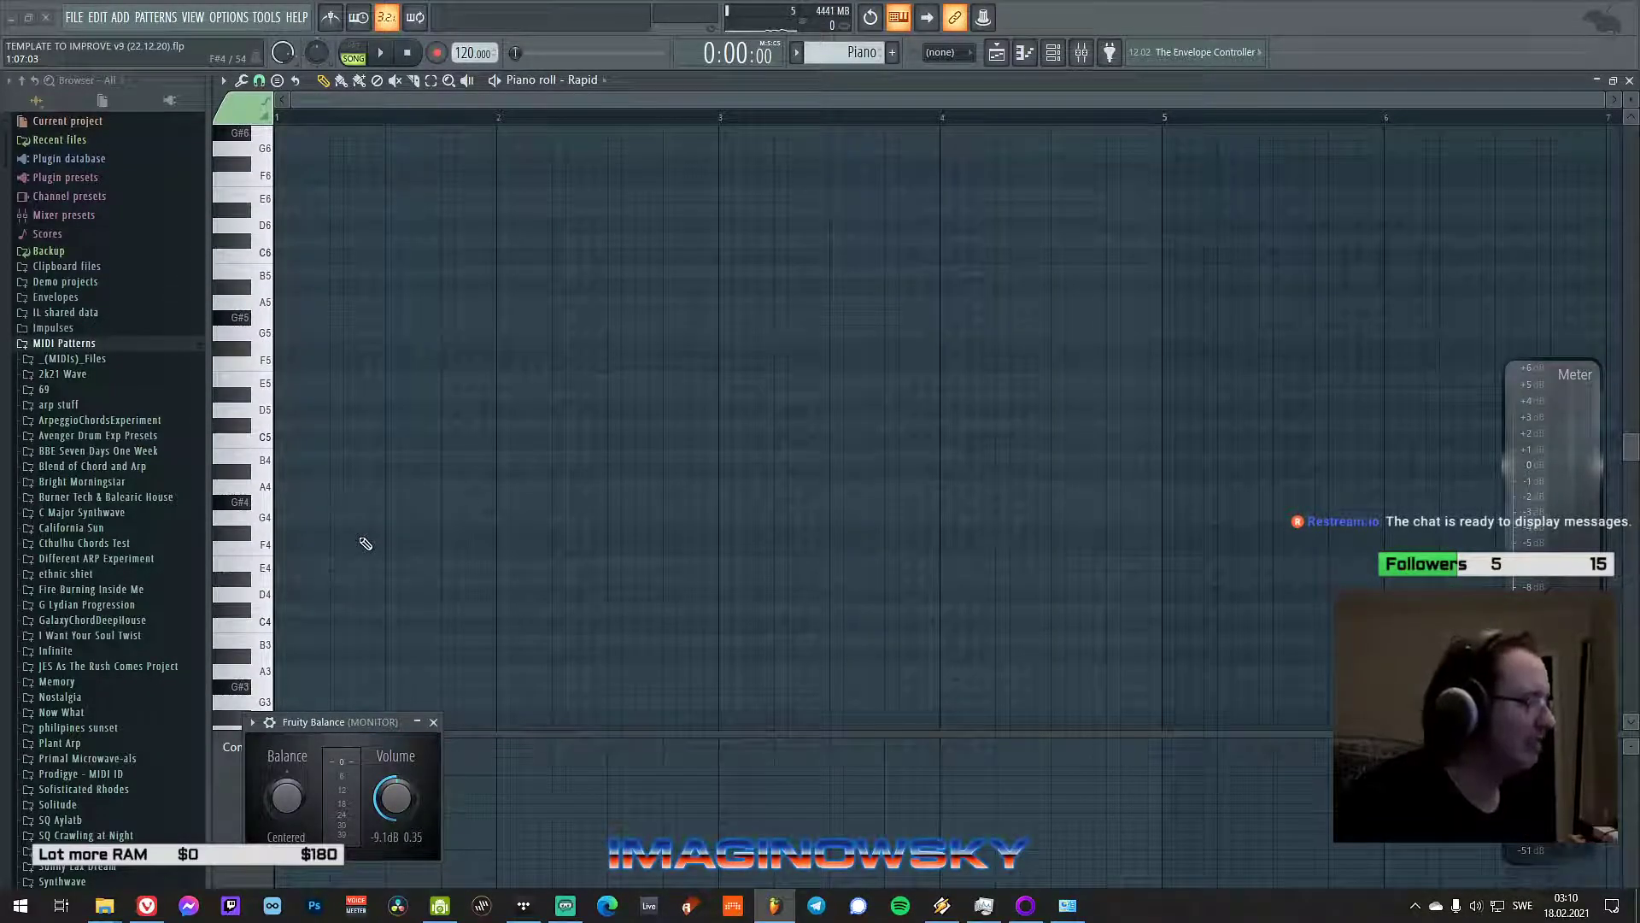
pyautogui.scroll(-2, 366, 544)
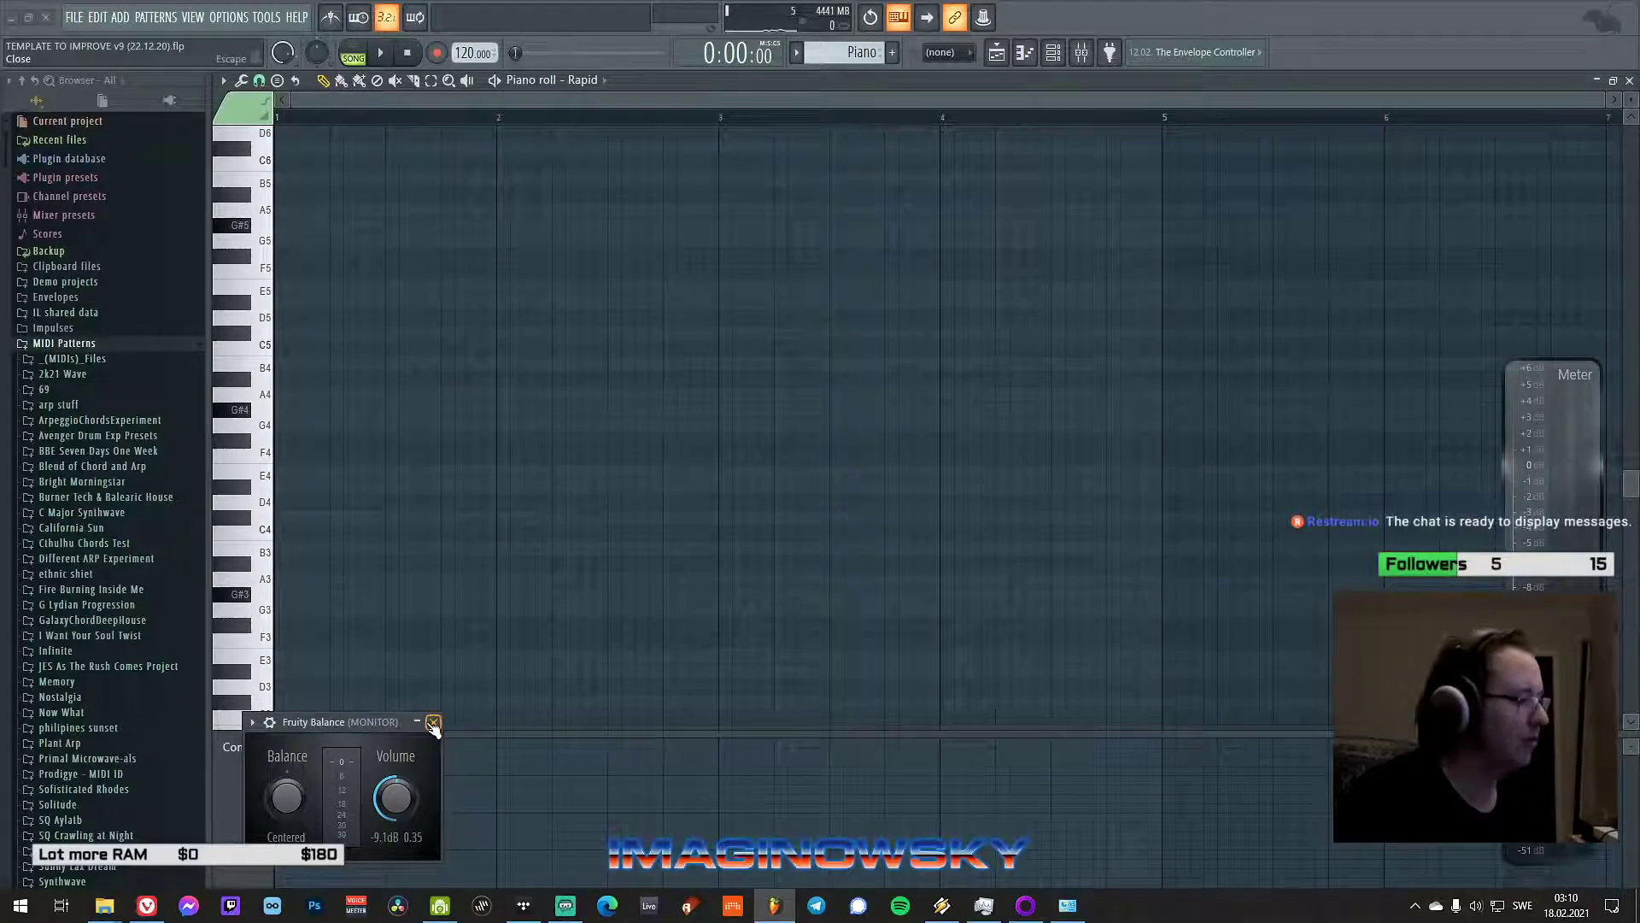
pyautogui.scroll(4, 376, 393)
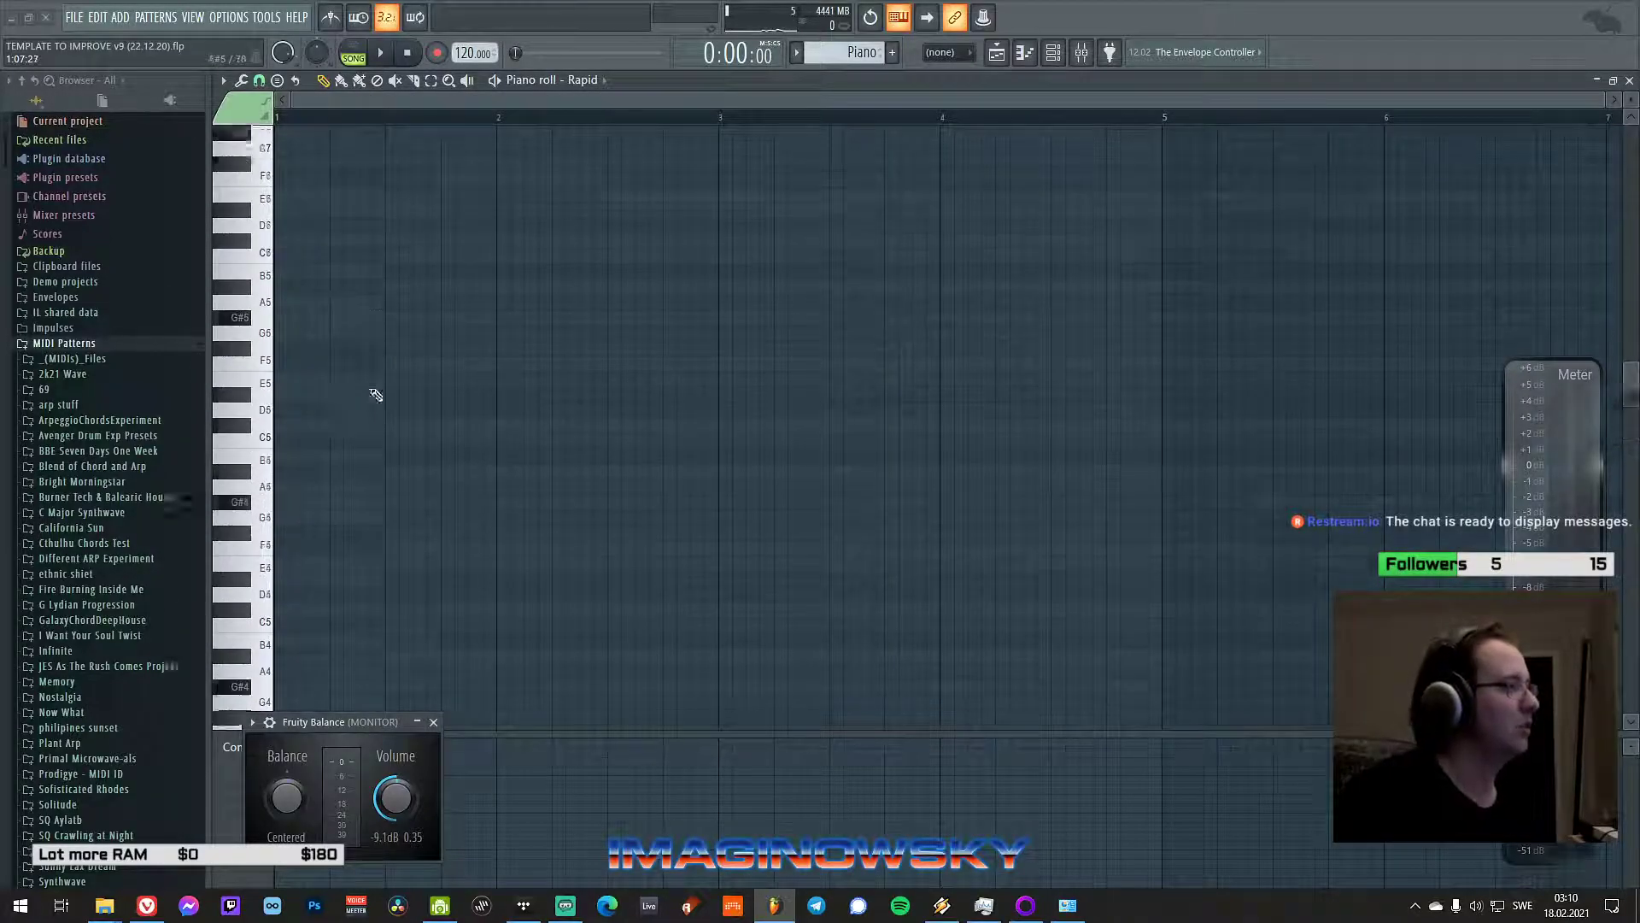
pyautogui.click(433, 722)
pyautogui.scroll(-3, 417, 510)
pyautogui.scroll(3, 416, 510)
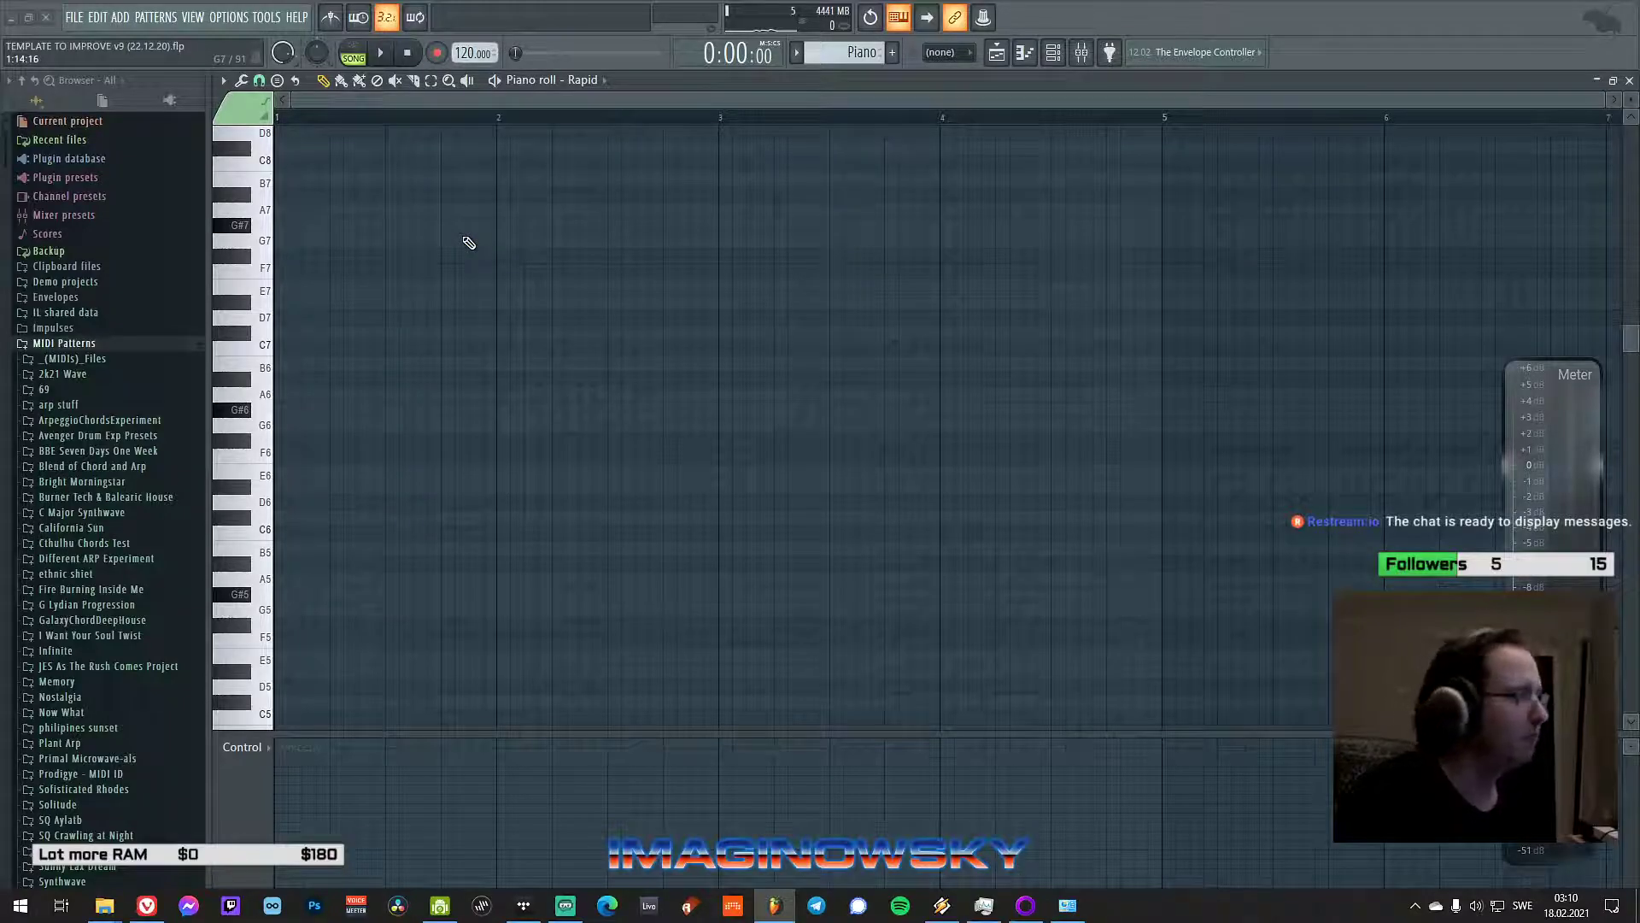
pyautogui.click(223, 81)
pyautogui.moveTo(286, 170)
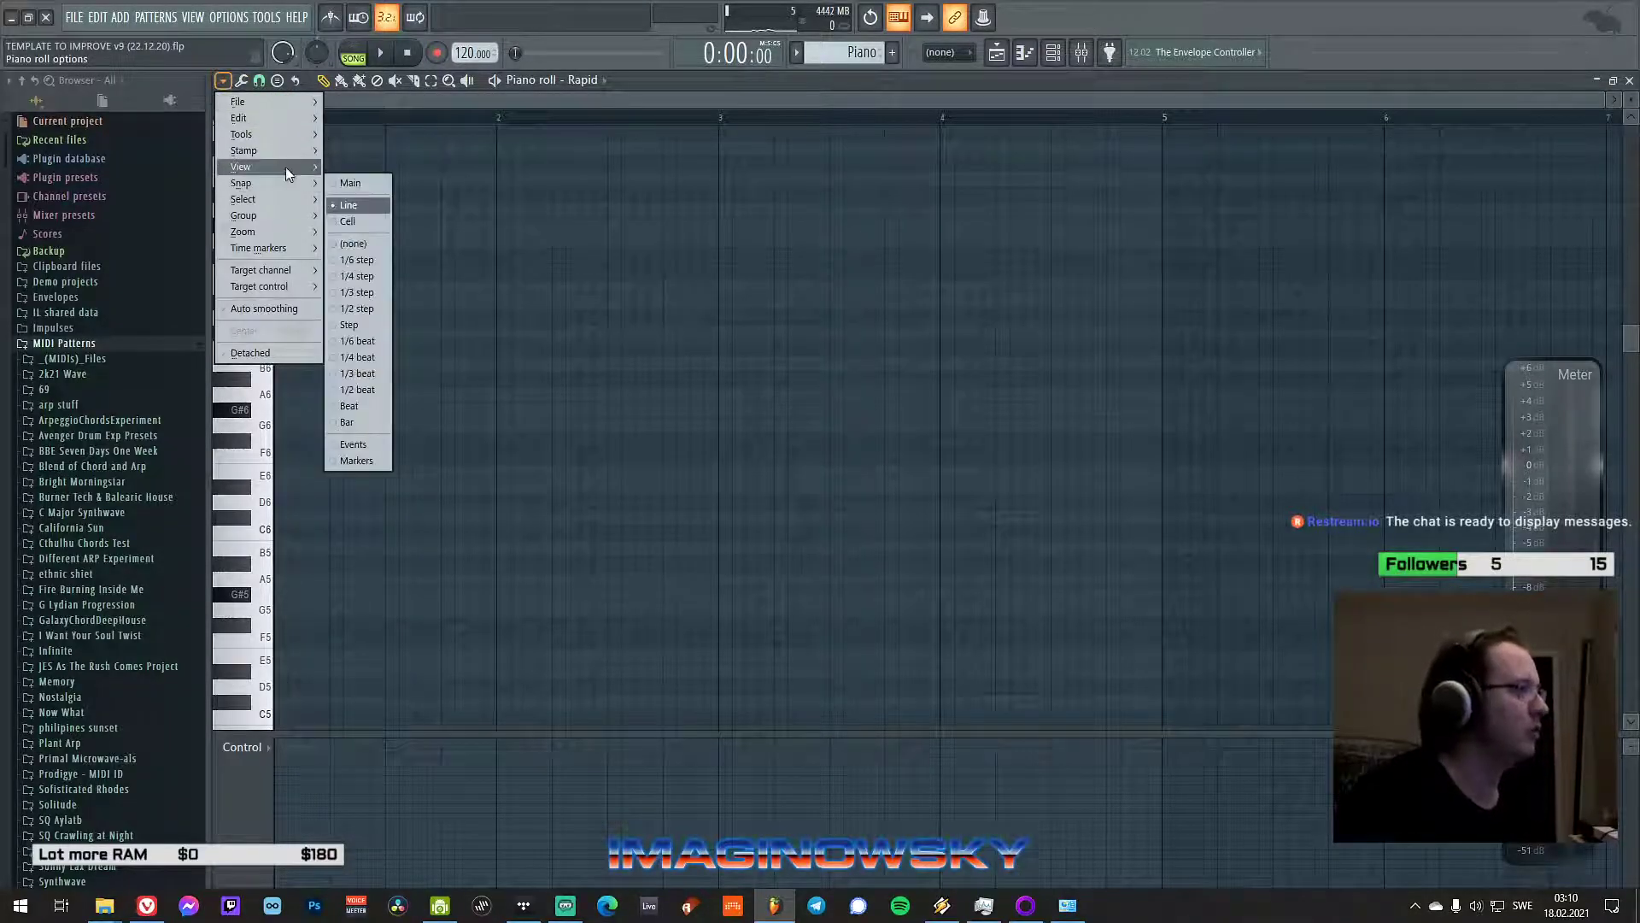
pyautogui.moveTo(469, 215)
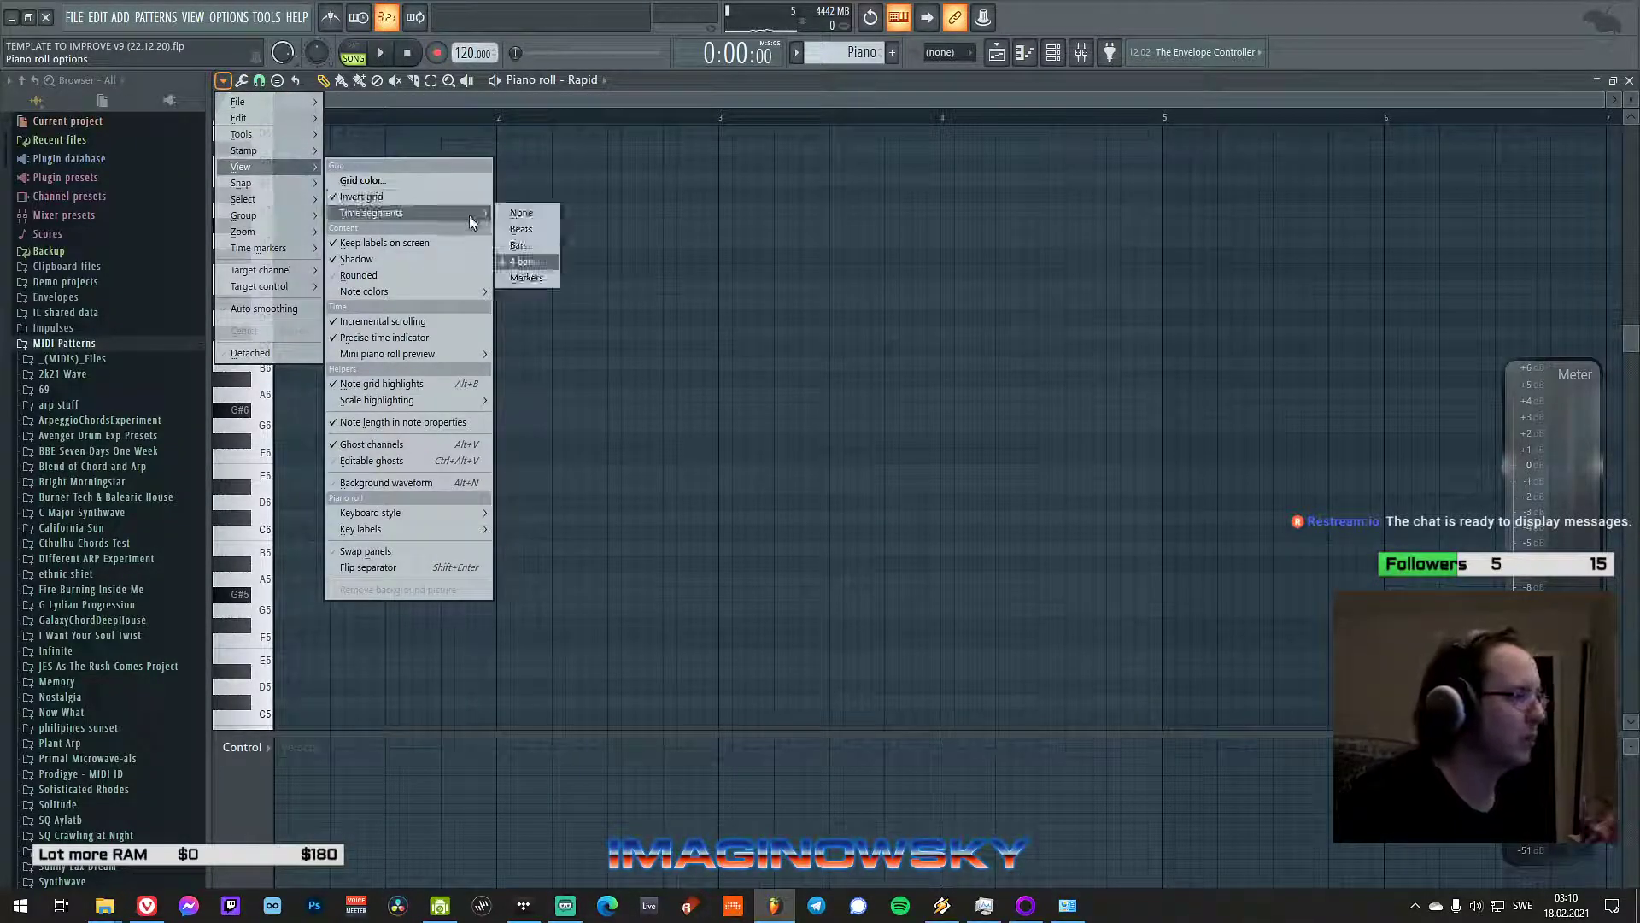
# - Show the channel rack, reopen Scaler 2 from it and reposition the plugin window over the piano roll
pyautogui.click(1053, 53)
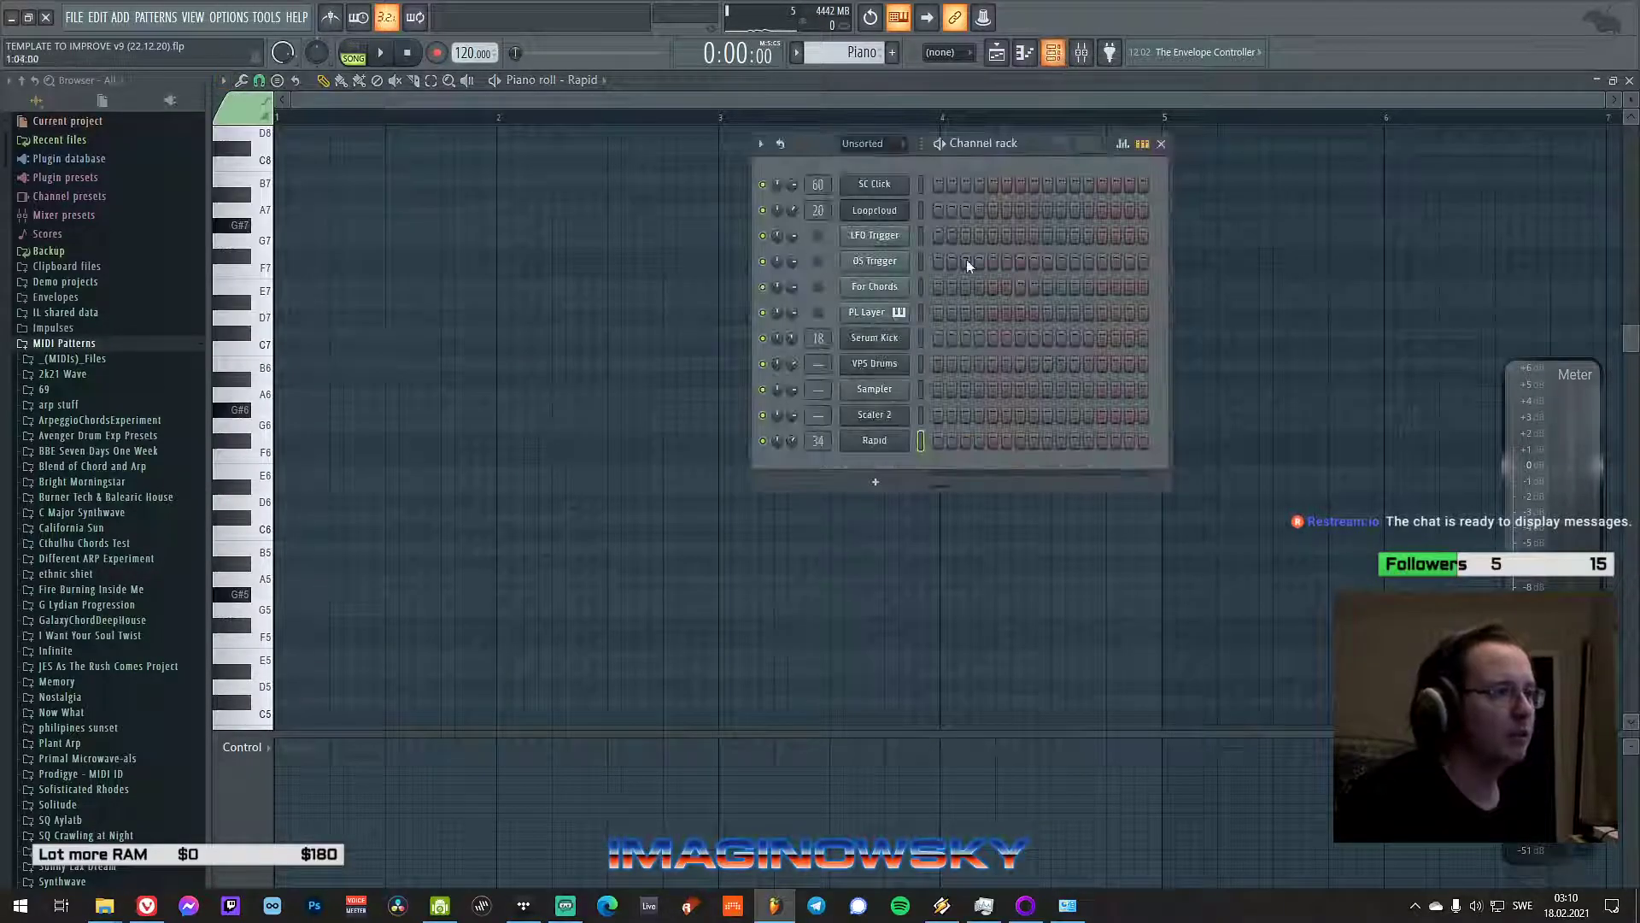
pyautogui.click(921, 419)
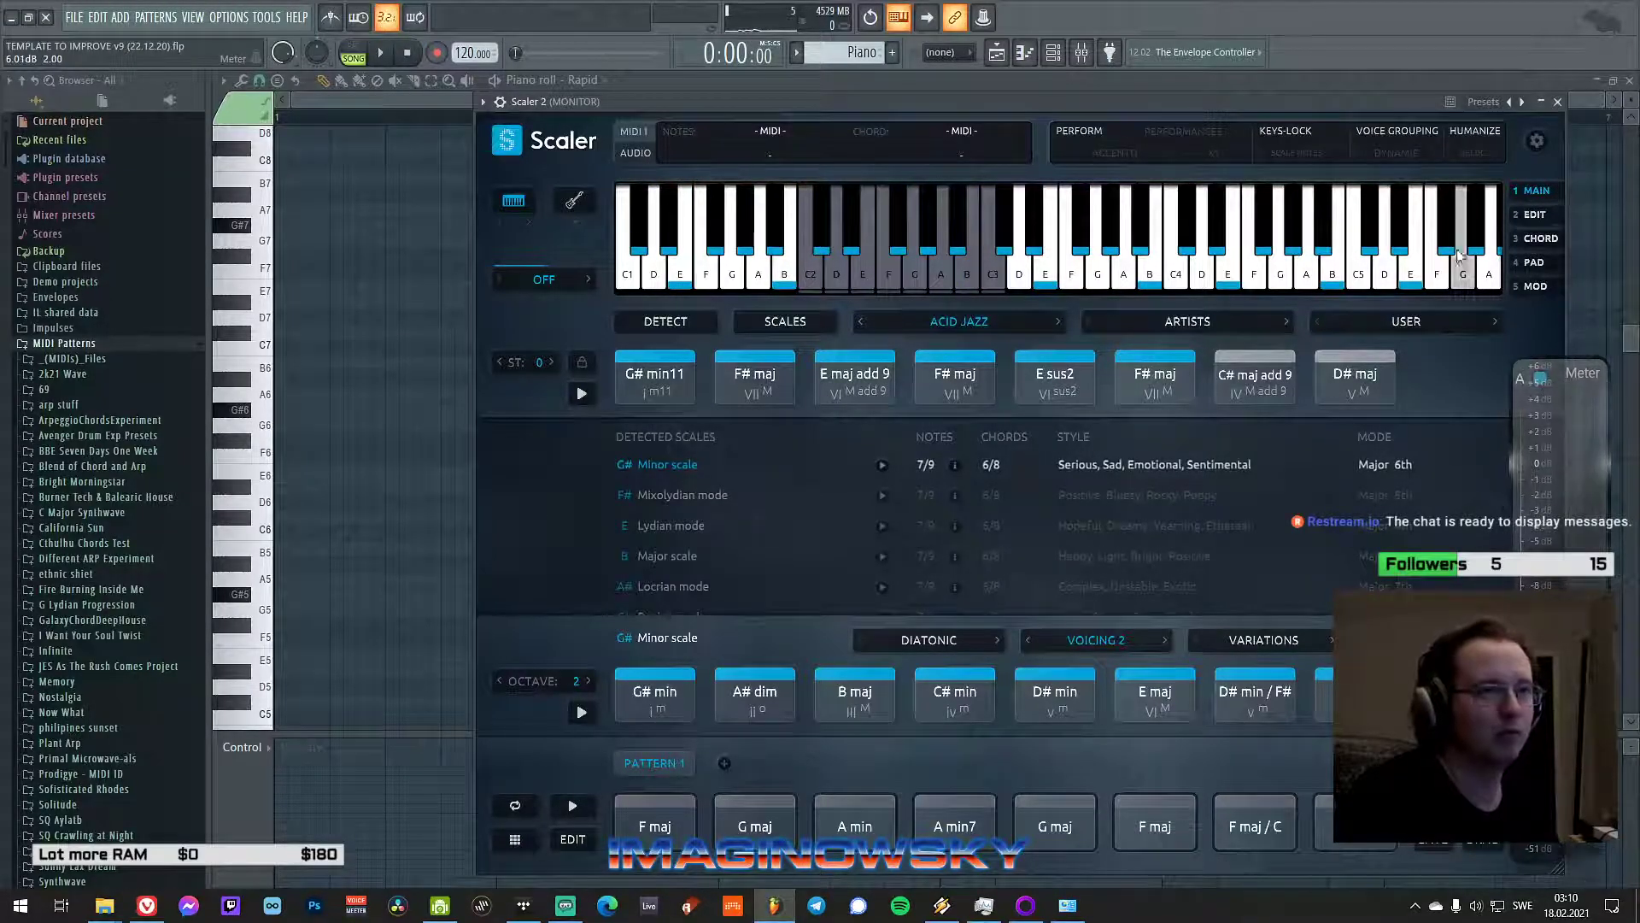
pyautogui.moveTo(1323, 104); pyautogui.dragTo(1245, 99)
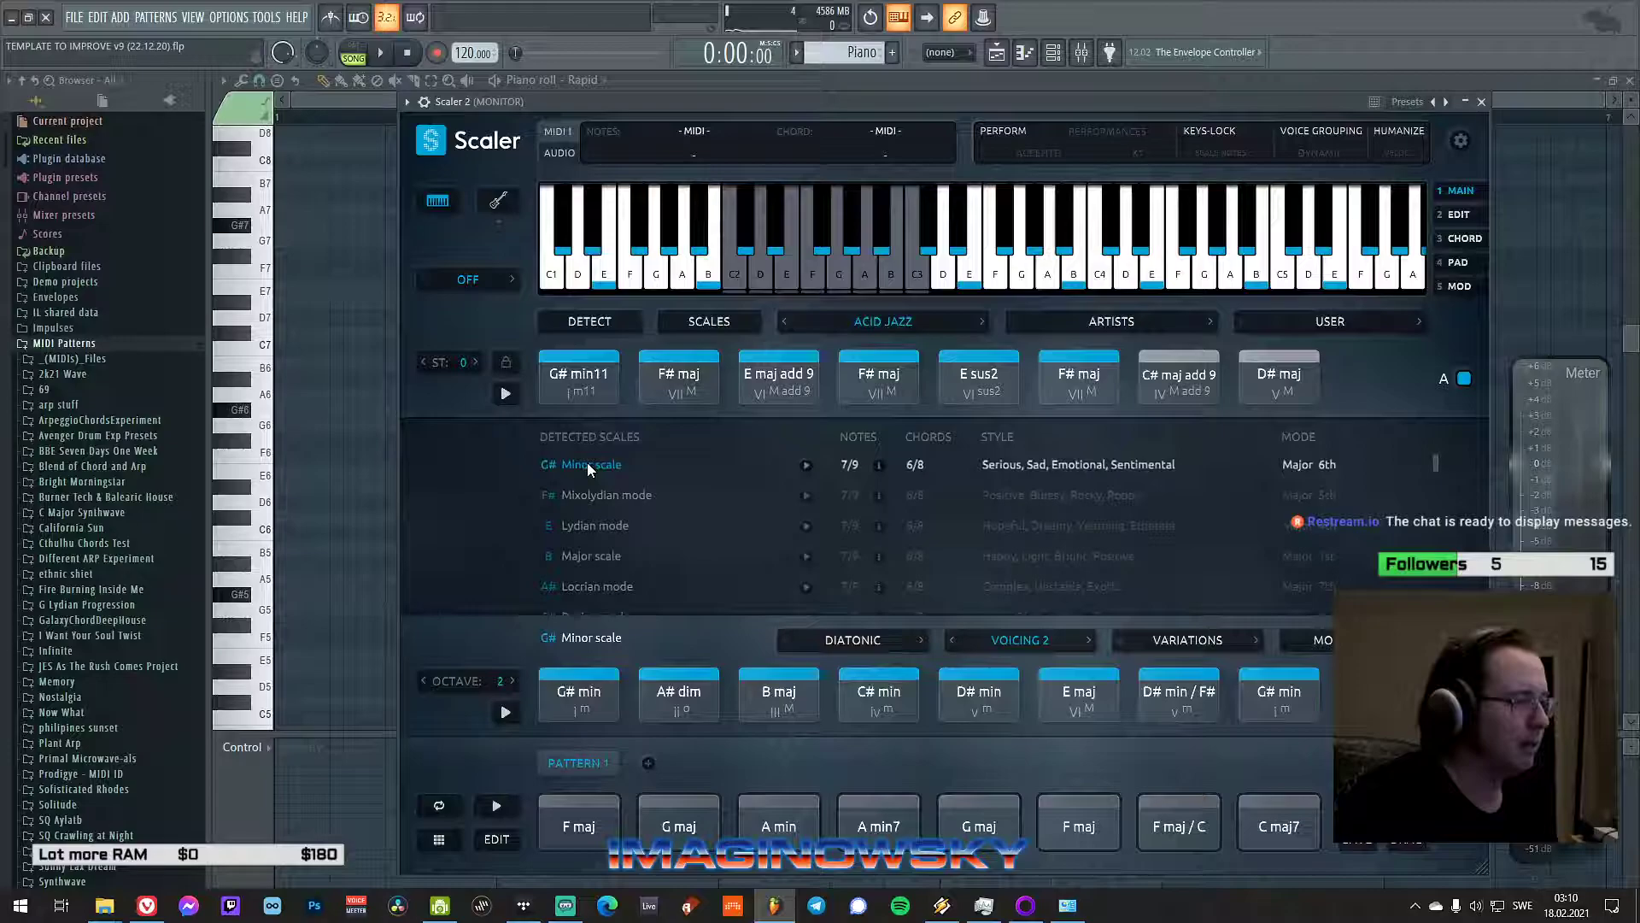
pyautogui.moveTo(570, 104); pyautogui.dragTo(603, 77)
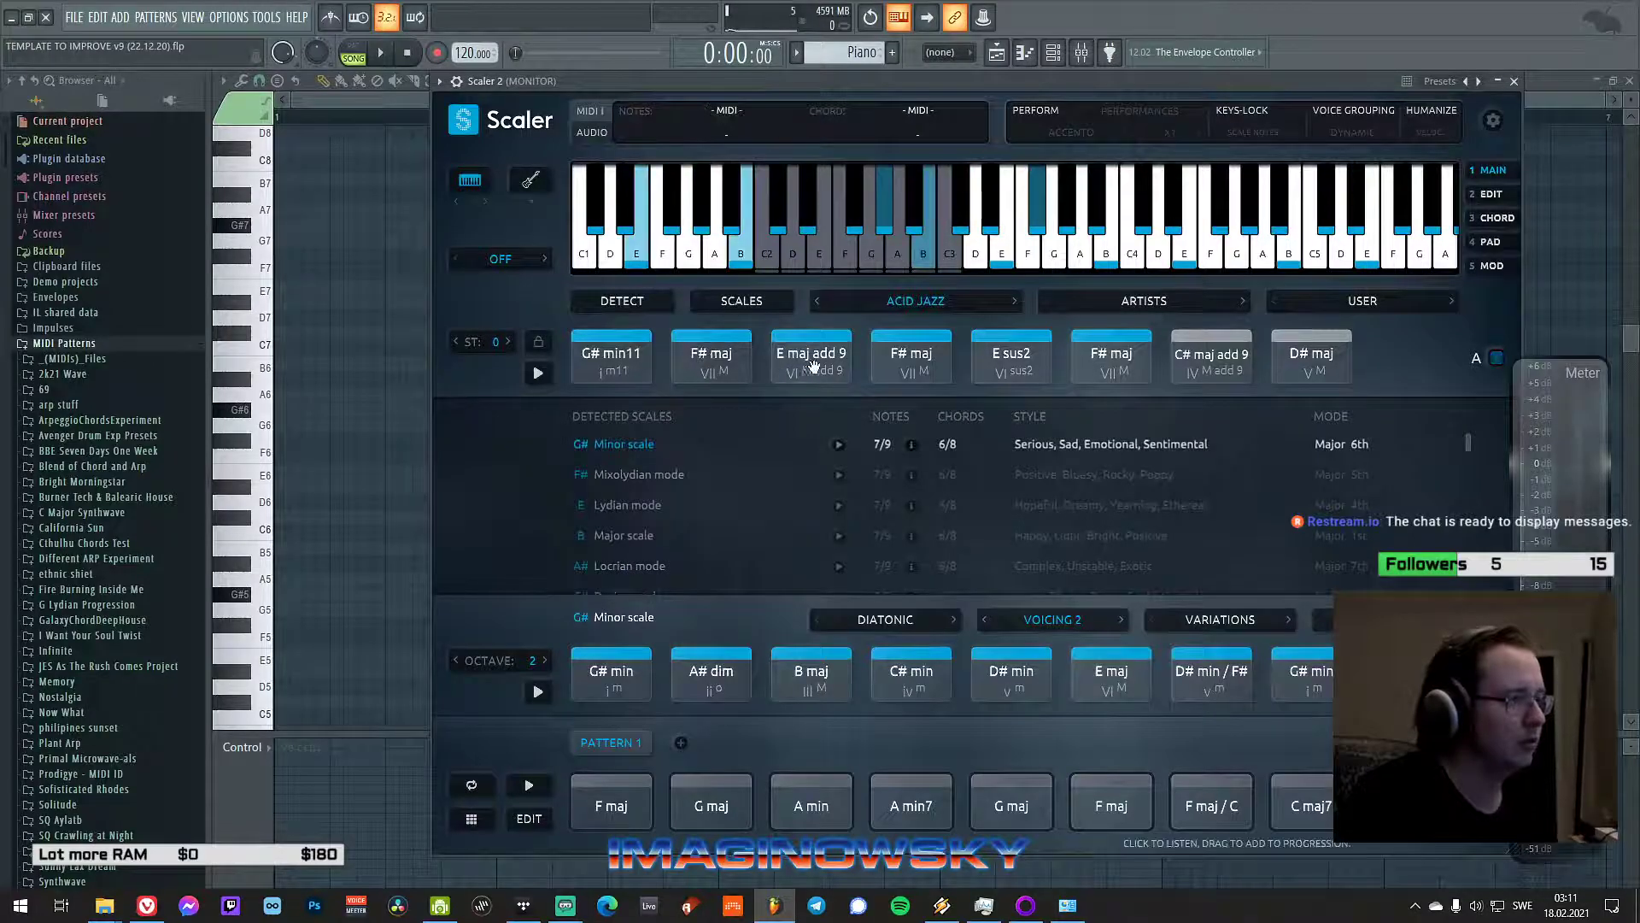
pyautogui.moveTo(778, 80); pyautogui.dragTo(732, 106)
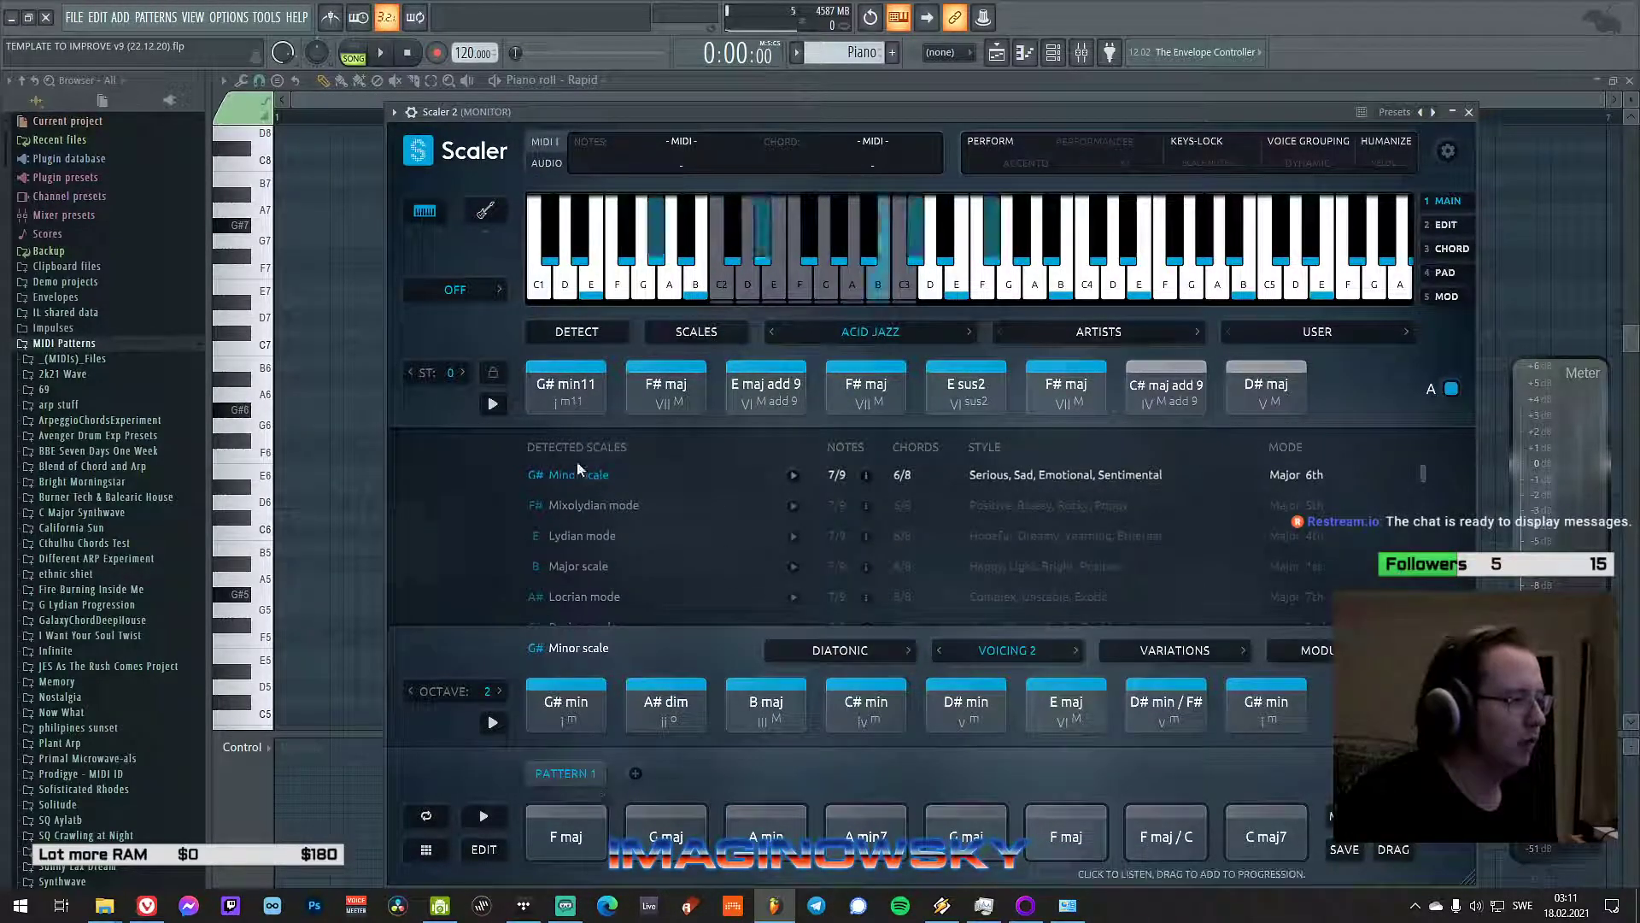
# - Clear Pattern 1 in Scaler 2 and fill it with all eight Acid Jazz chords, G# min11 through D# maj
pyautogui.rightClick(581, 777)
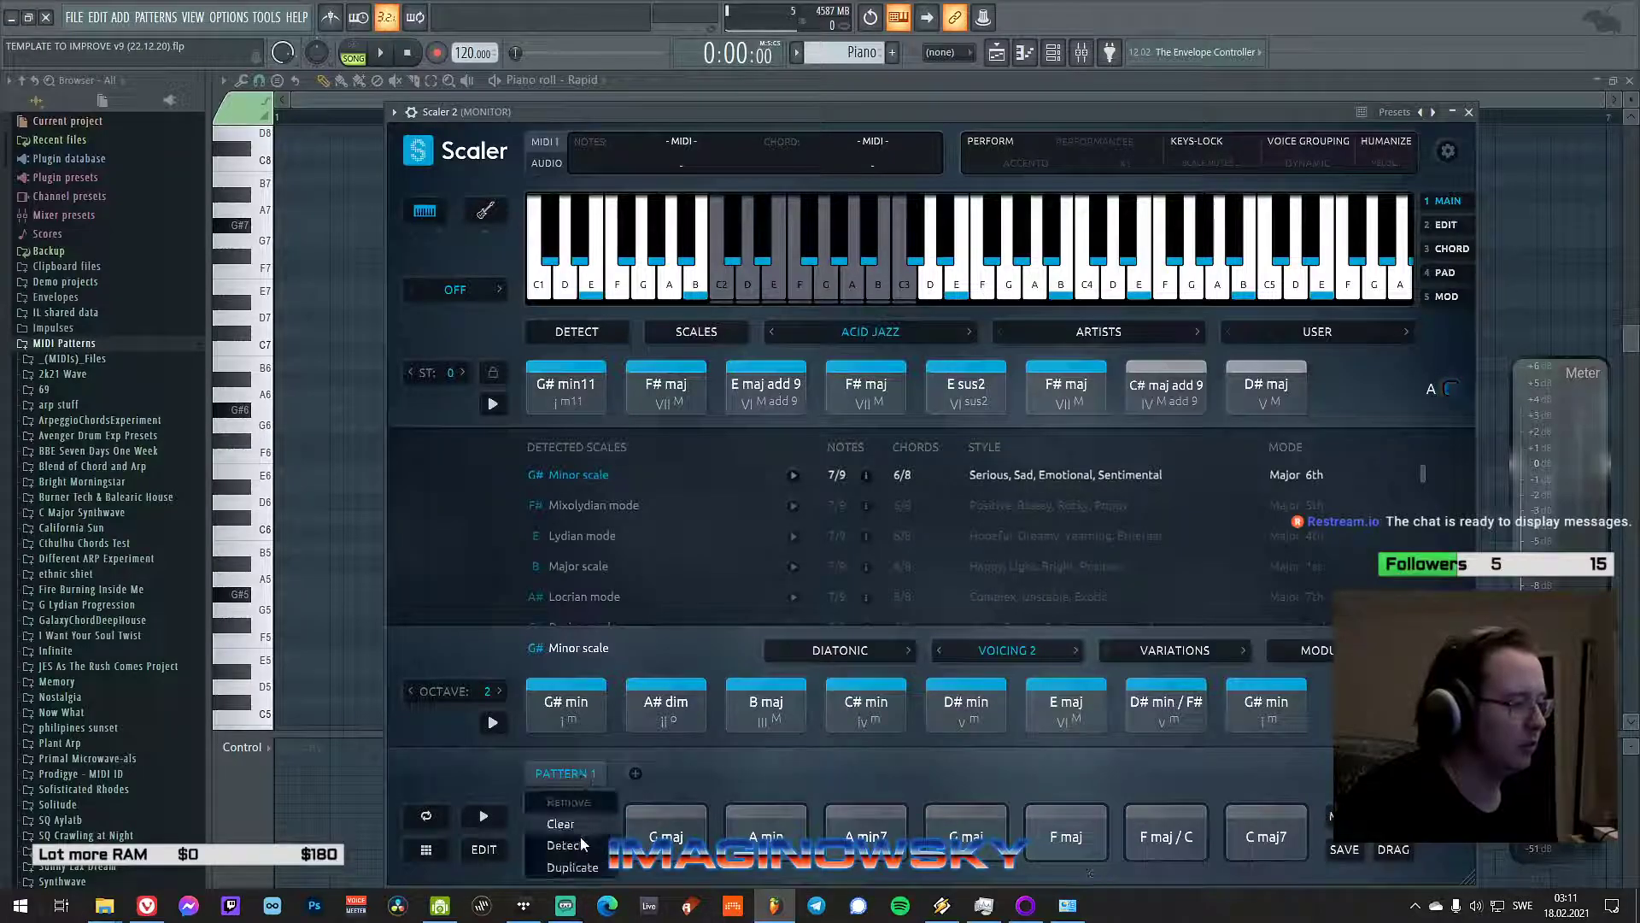
pyautogui.click(581, 846)
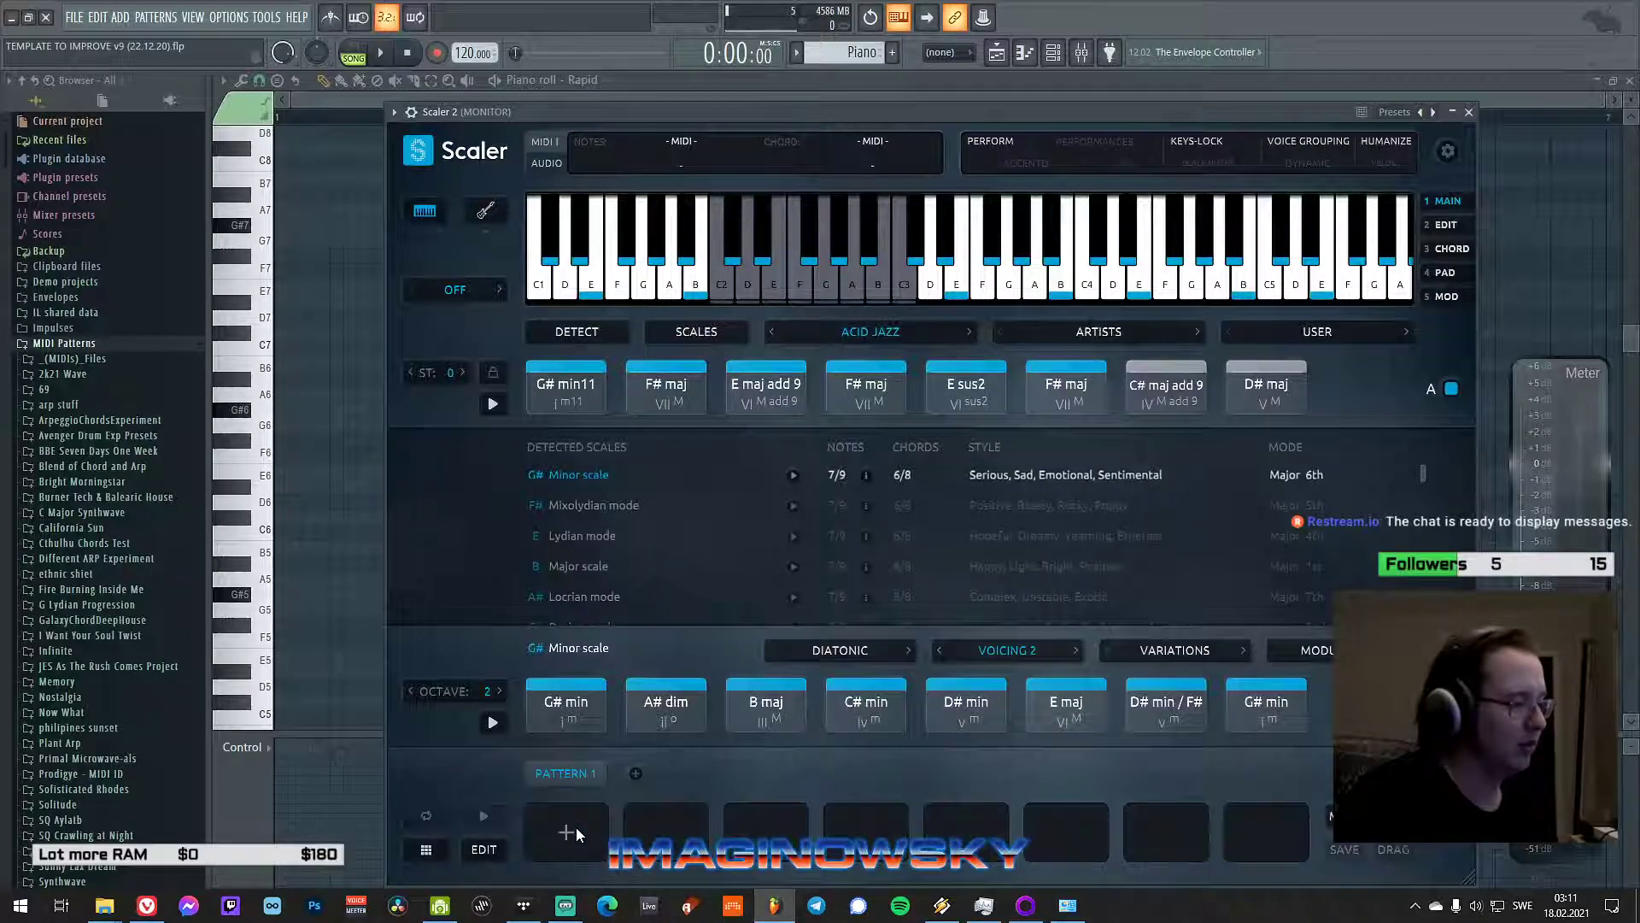
pyautogui.rightClick(573, 383)
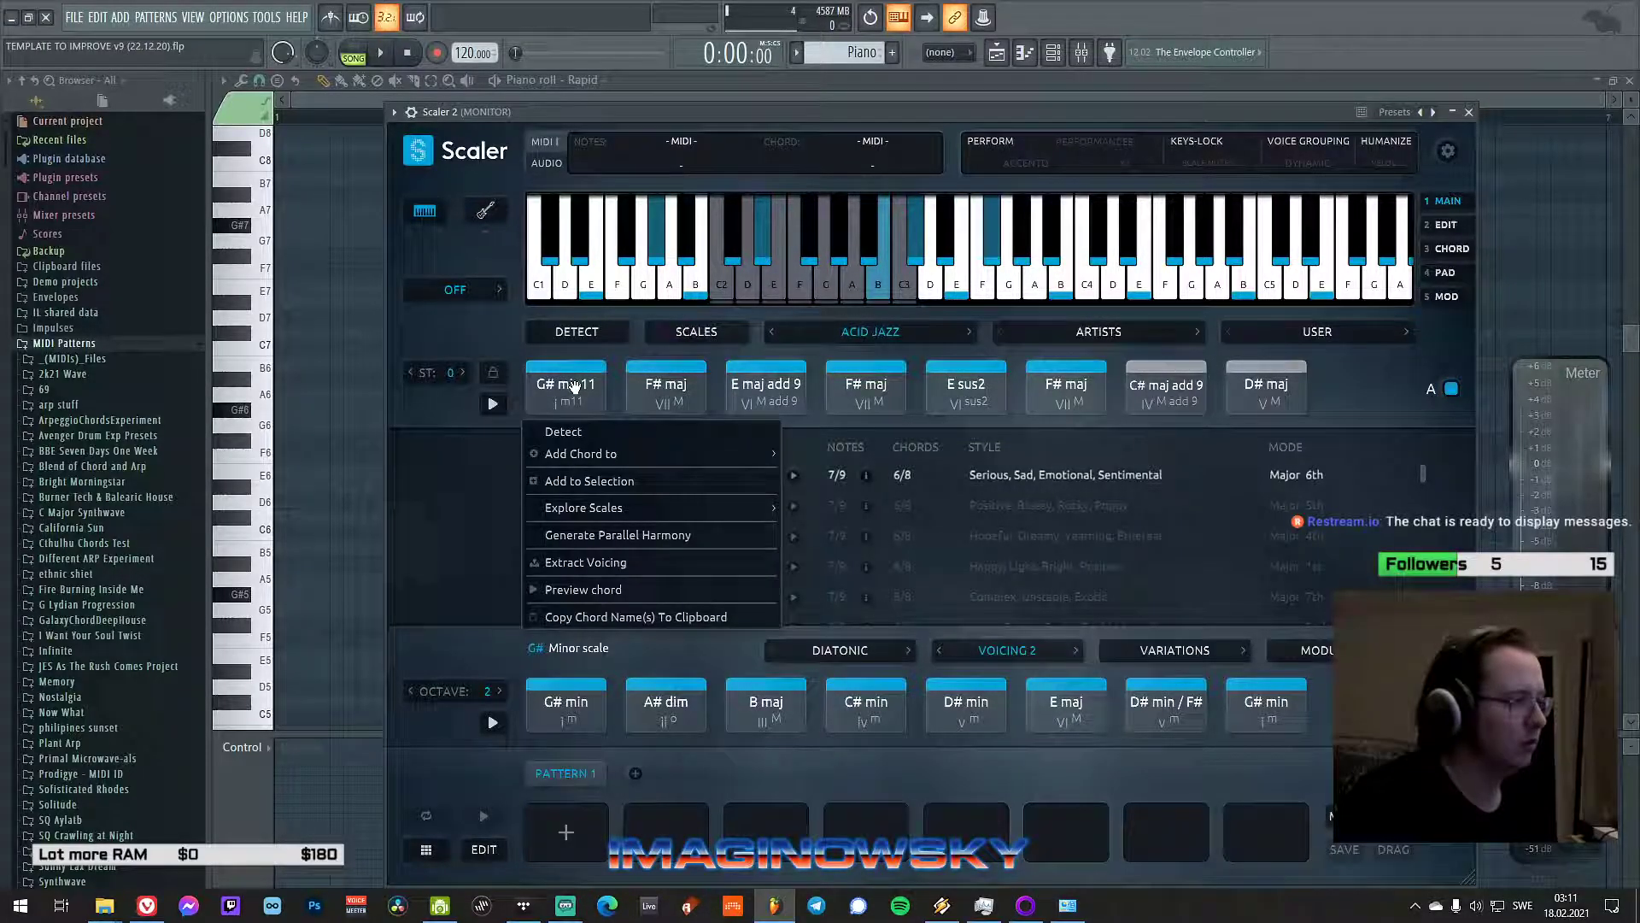
pyautogui.click(560, 386)
pyautogui.moveTo(519, 368); pyautogui.dragTo(645, 833)
pyautogui.rightClick(1283, 384)
pyautogui.click(1301, 393)
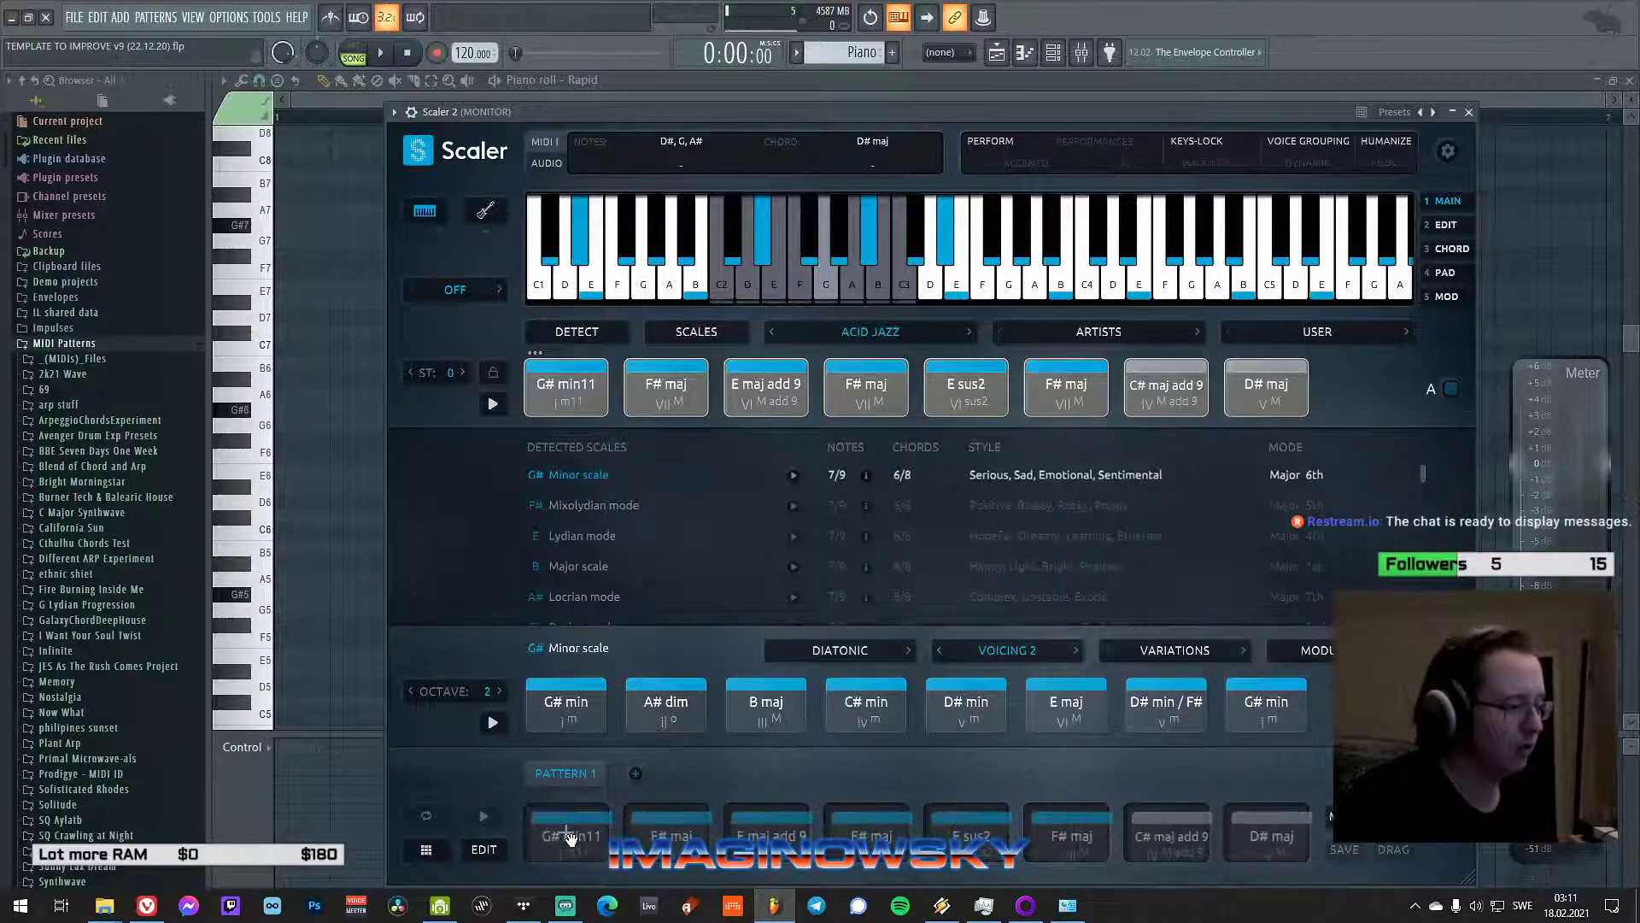
# - Export Scaler's Pattern 1 as MIDI into the Rapid piano roll, starting at bar 1, and deselect the imported notes
pyautogui.moveTo(1145, 117); pyautogui.dragTo(1274, 109)
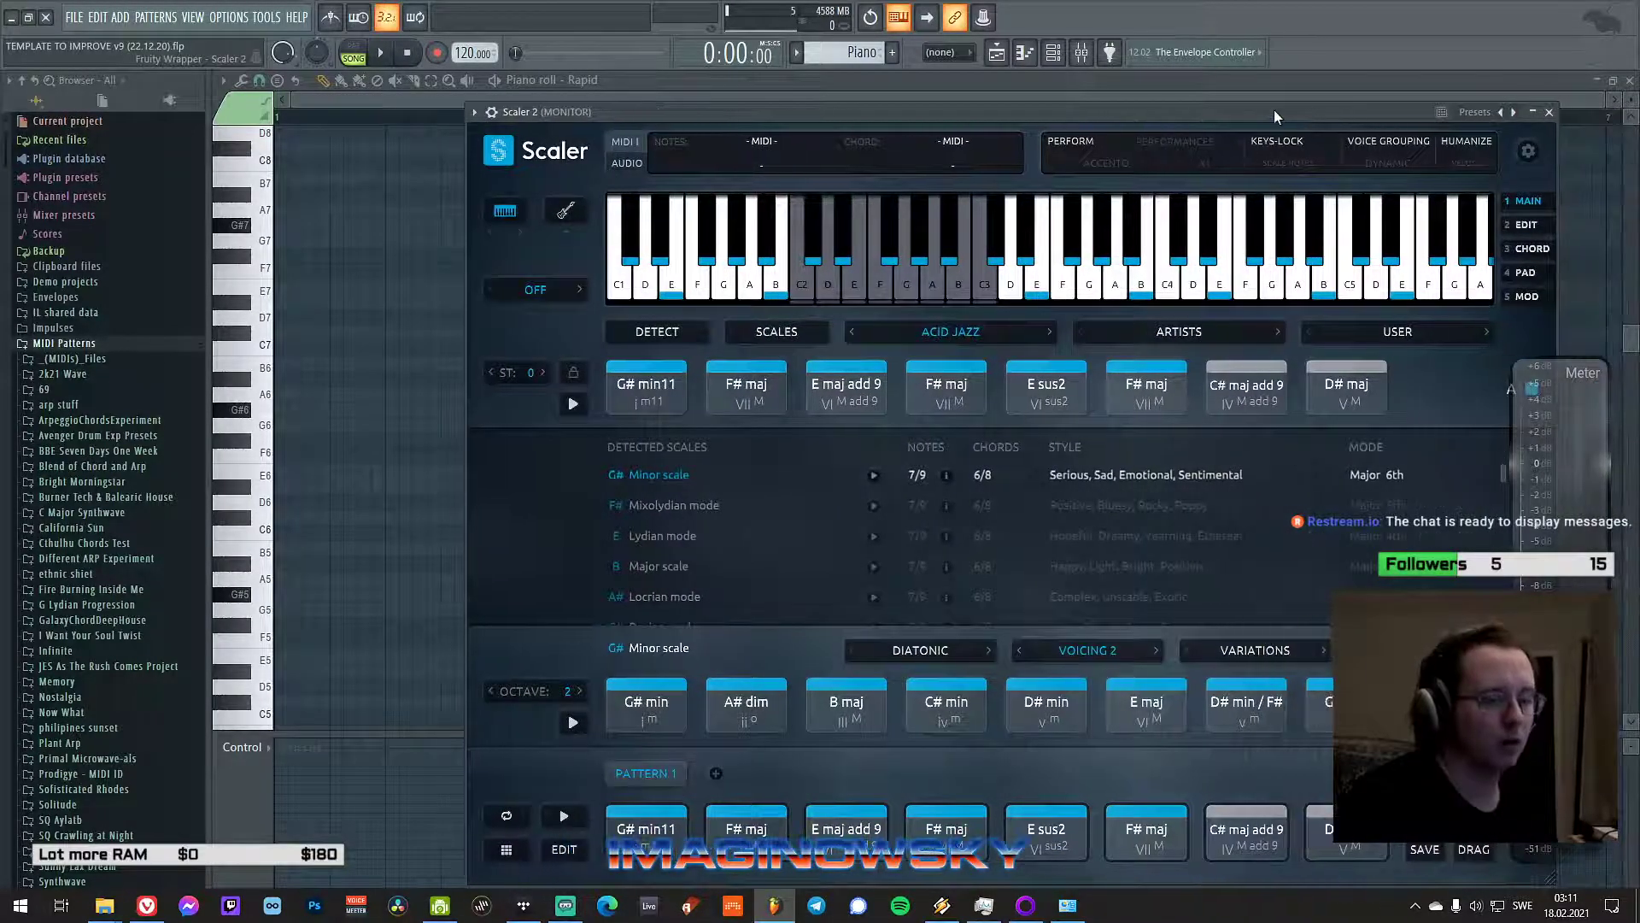
pyautogui.moveTo(1474, 849); pyautogui.dragTo(333, 454)
pyautogui.scroll(-8, 359, 461)
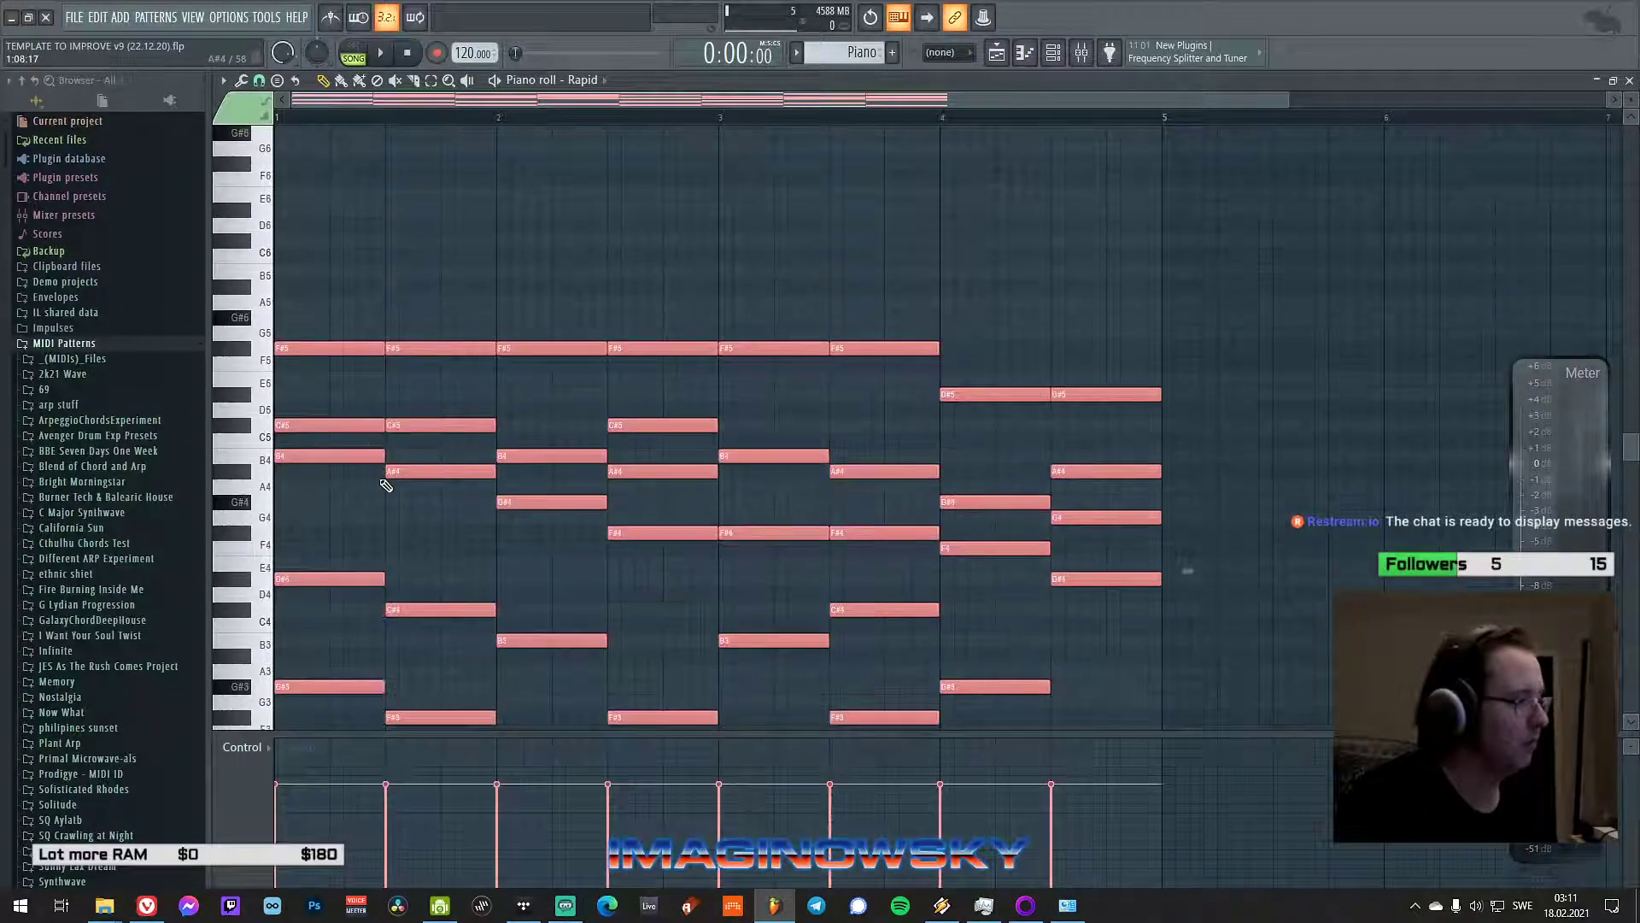
pyautogui.click(432, 223)
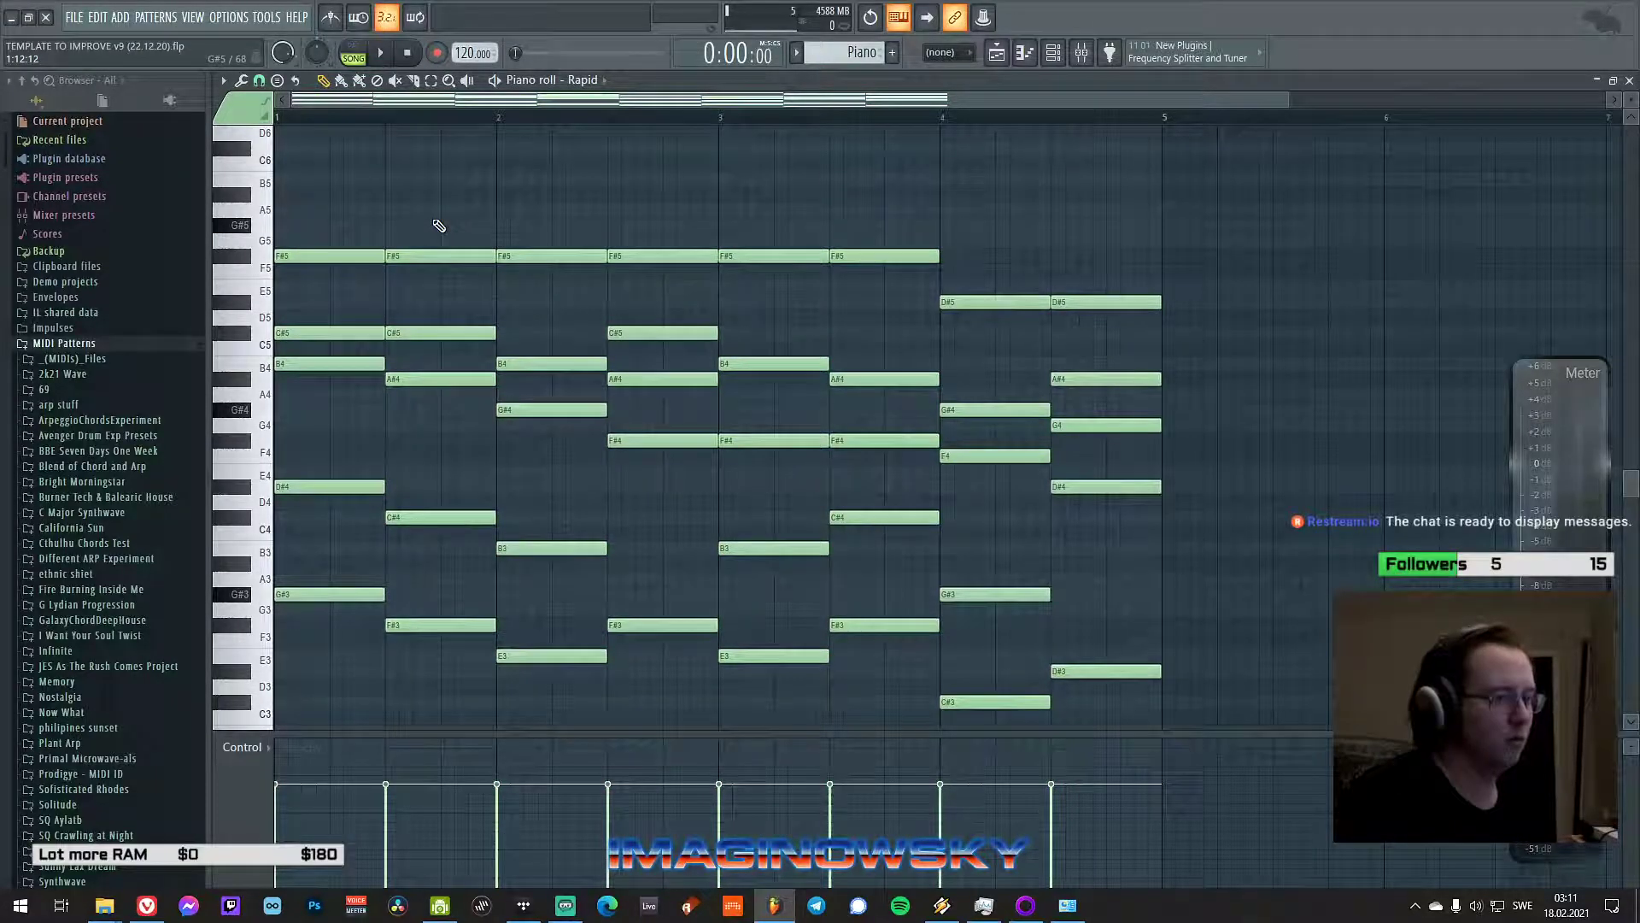
# - Check Rapid's plugin window from the channel rack, close it and select the Rapid channel
pyautogui.click(1054, 53)
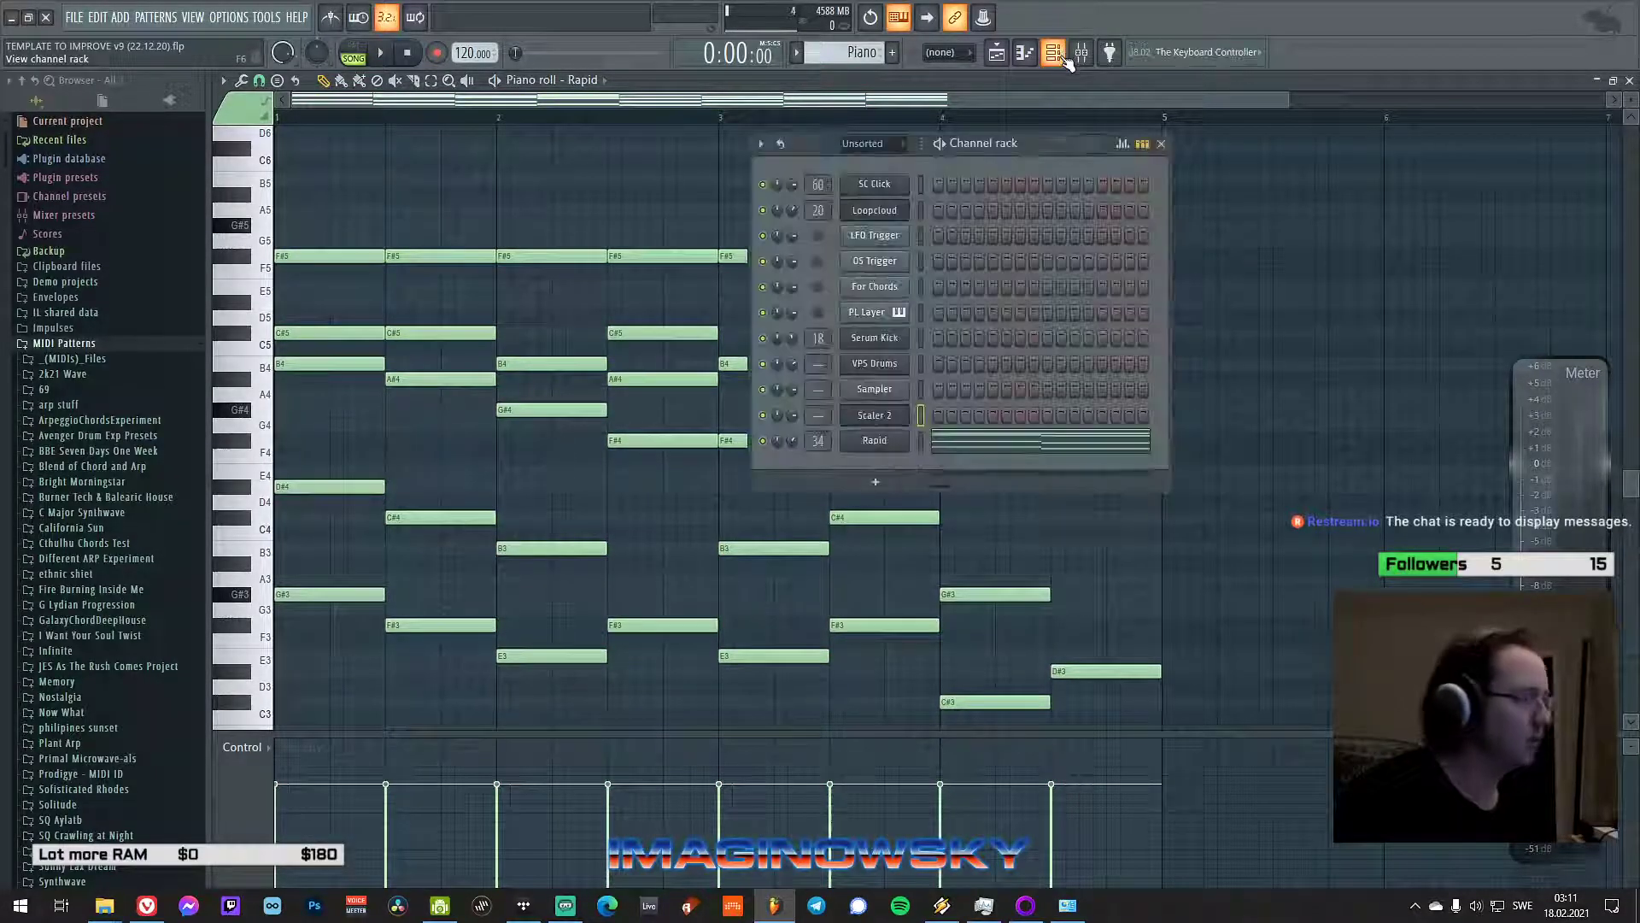
pyautogui.click(893, 442)
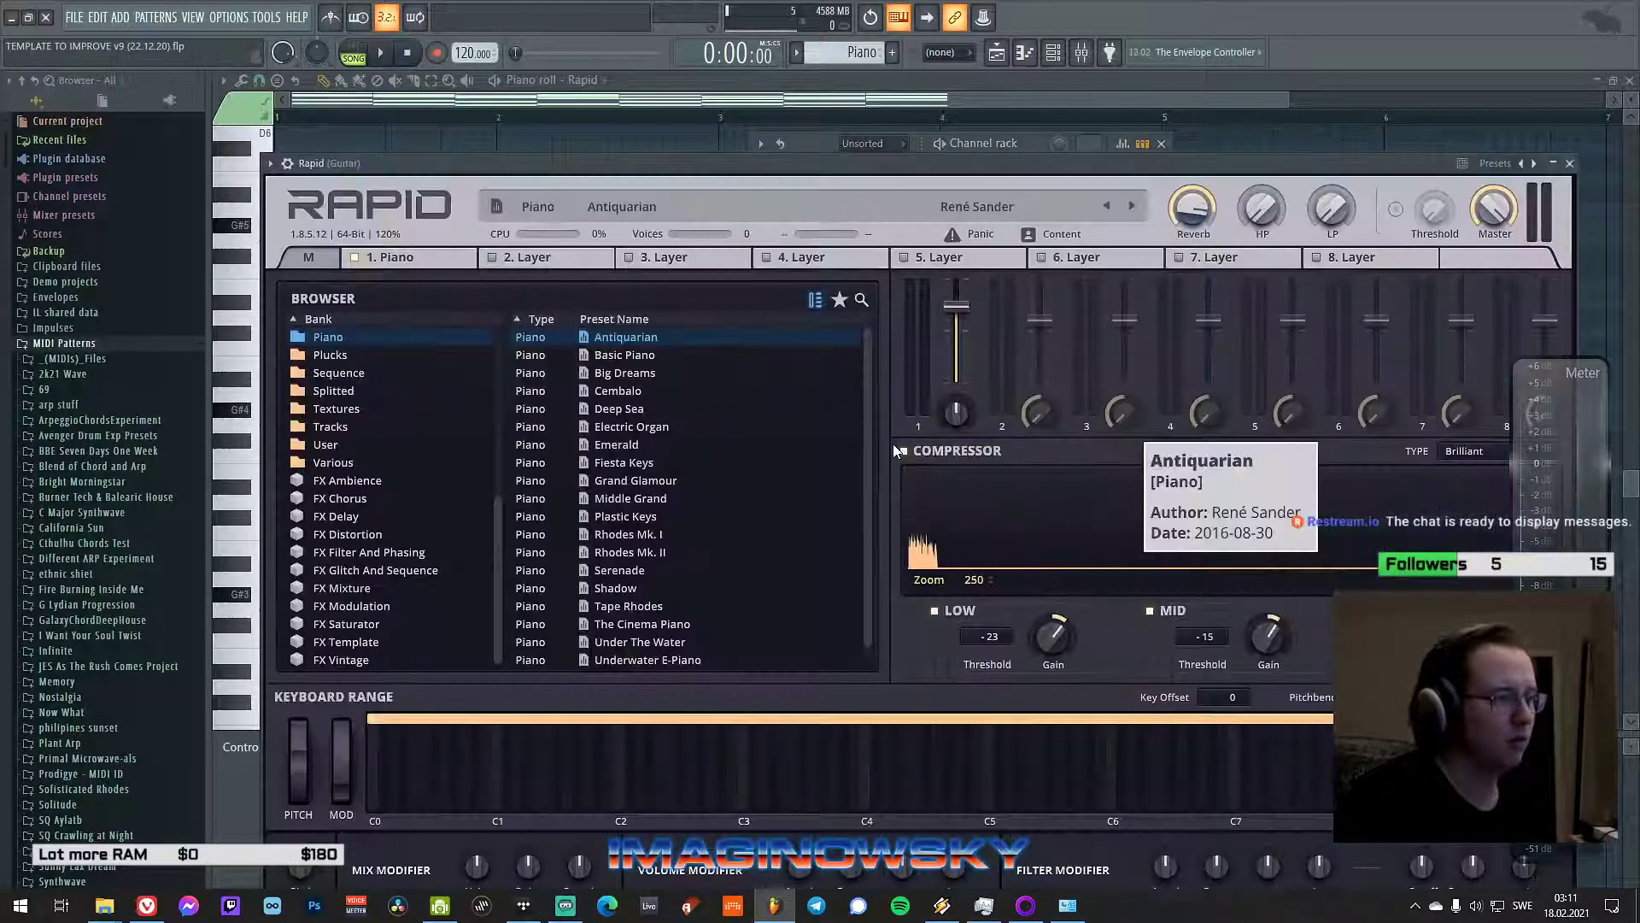
pyautogui.click(1572, 164)
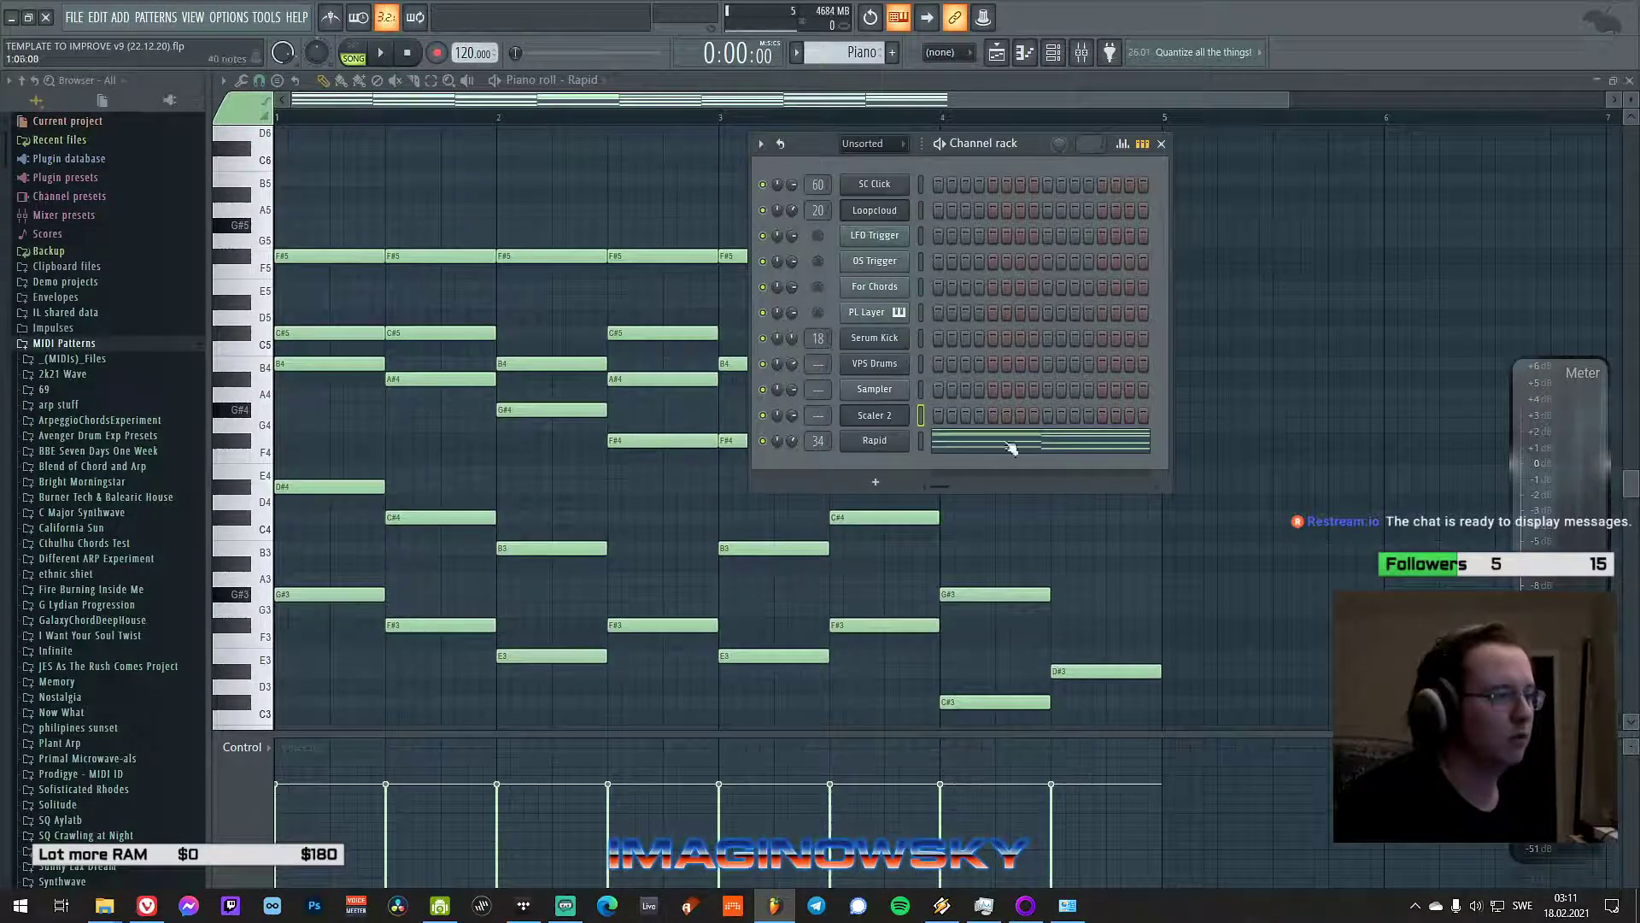
pyautogui.click(920, 441)
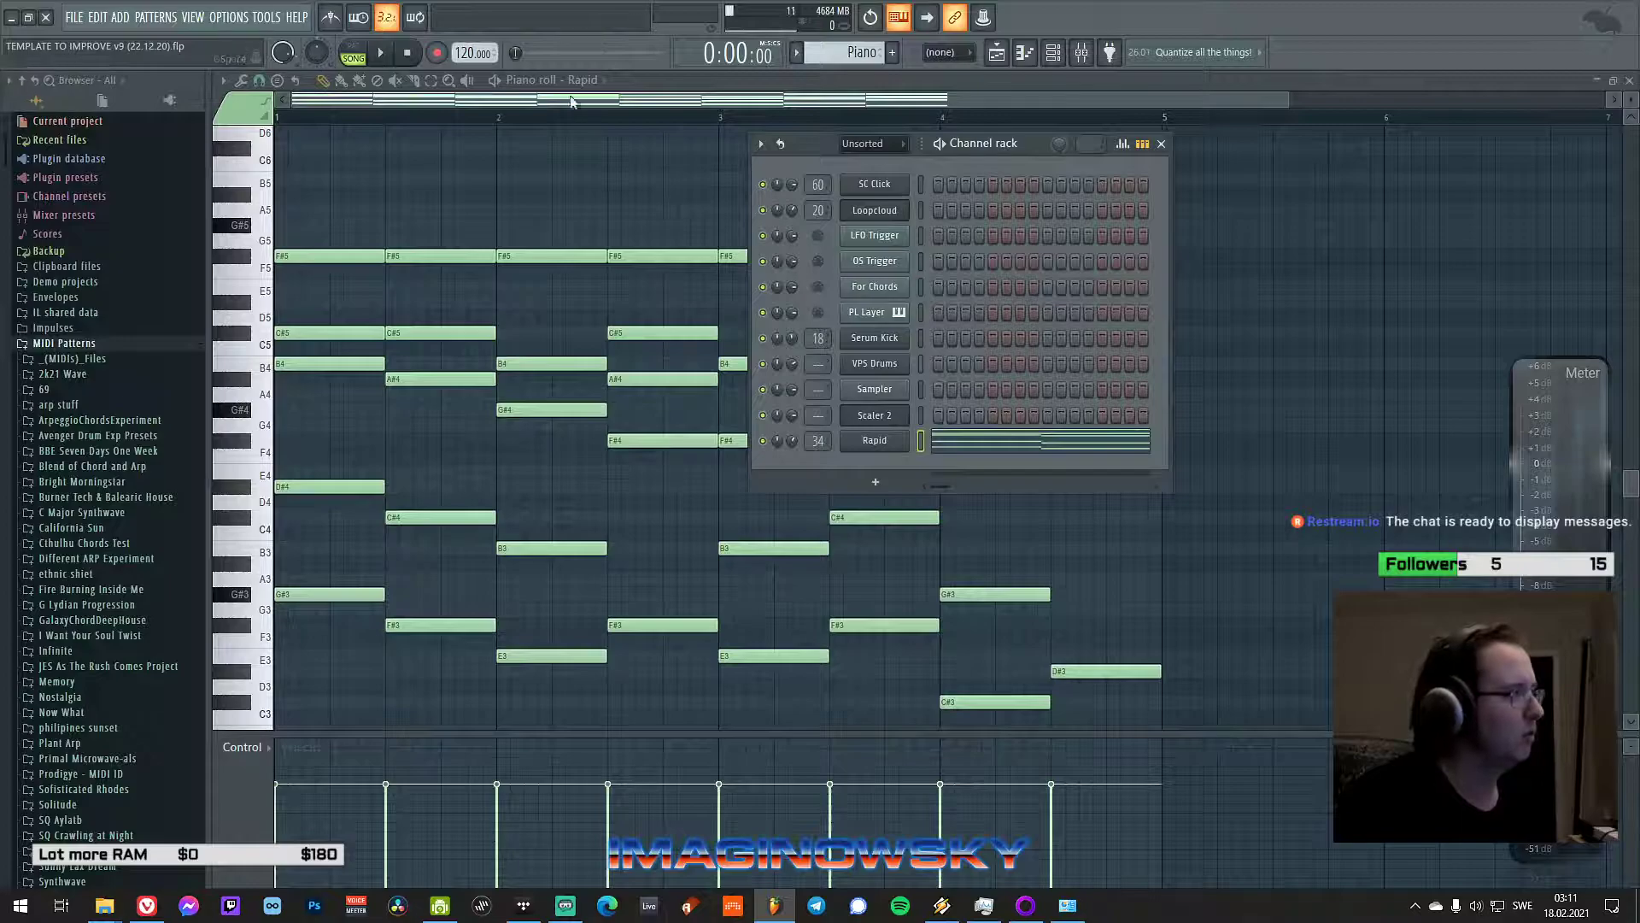
# - Switch to pattern playback, audition the imported chords while checking the mixer, and move the channel rack clear of the notes
pyautogui.press('l')
pyautogui.press('space')
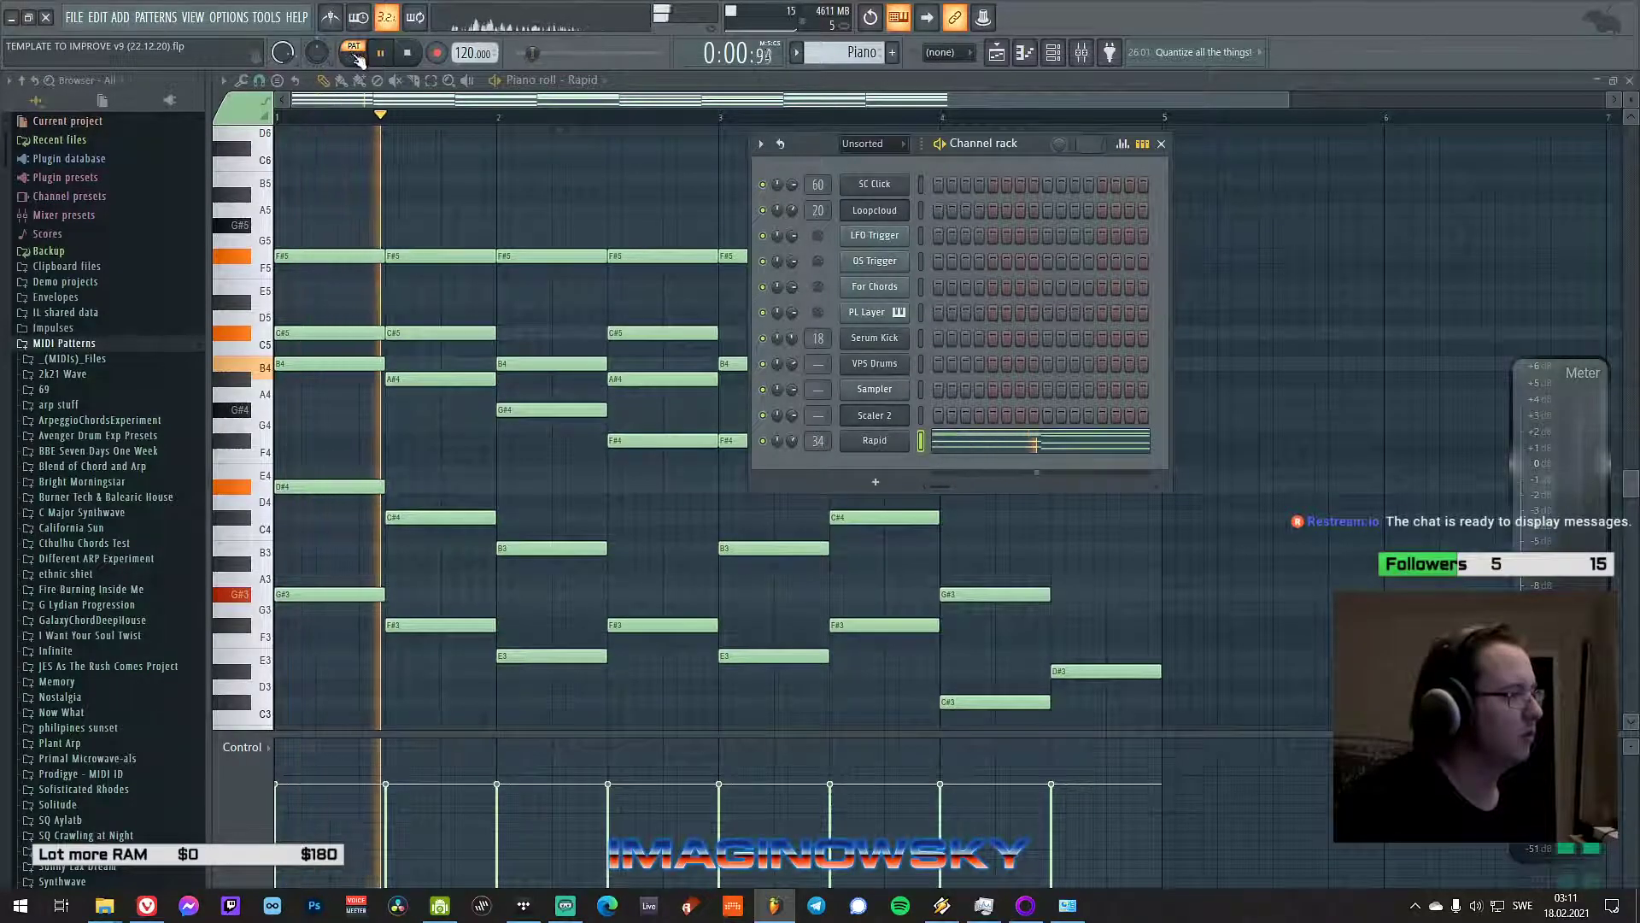
pyautogui.scroll(-2, 602, 175)
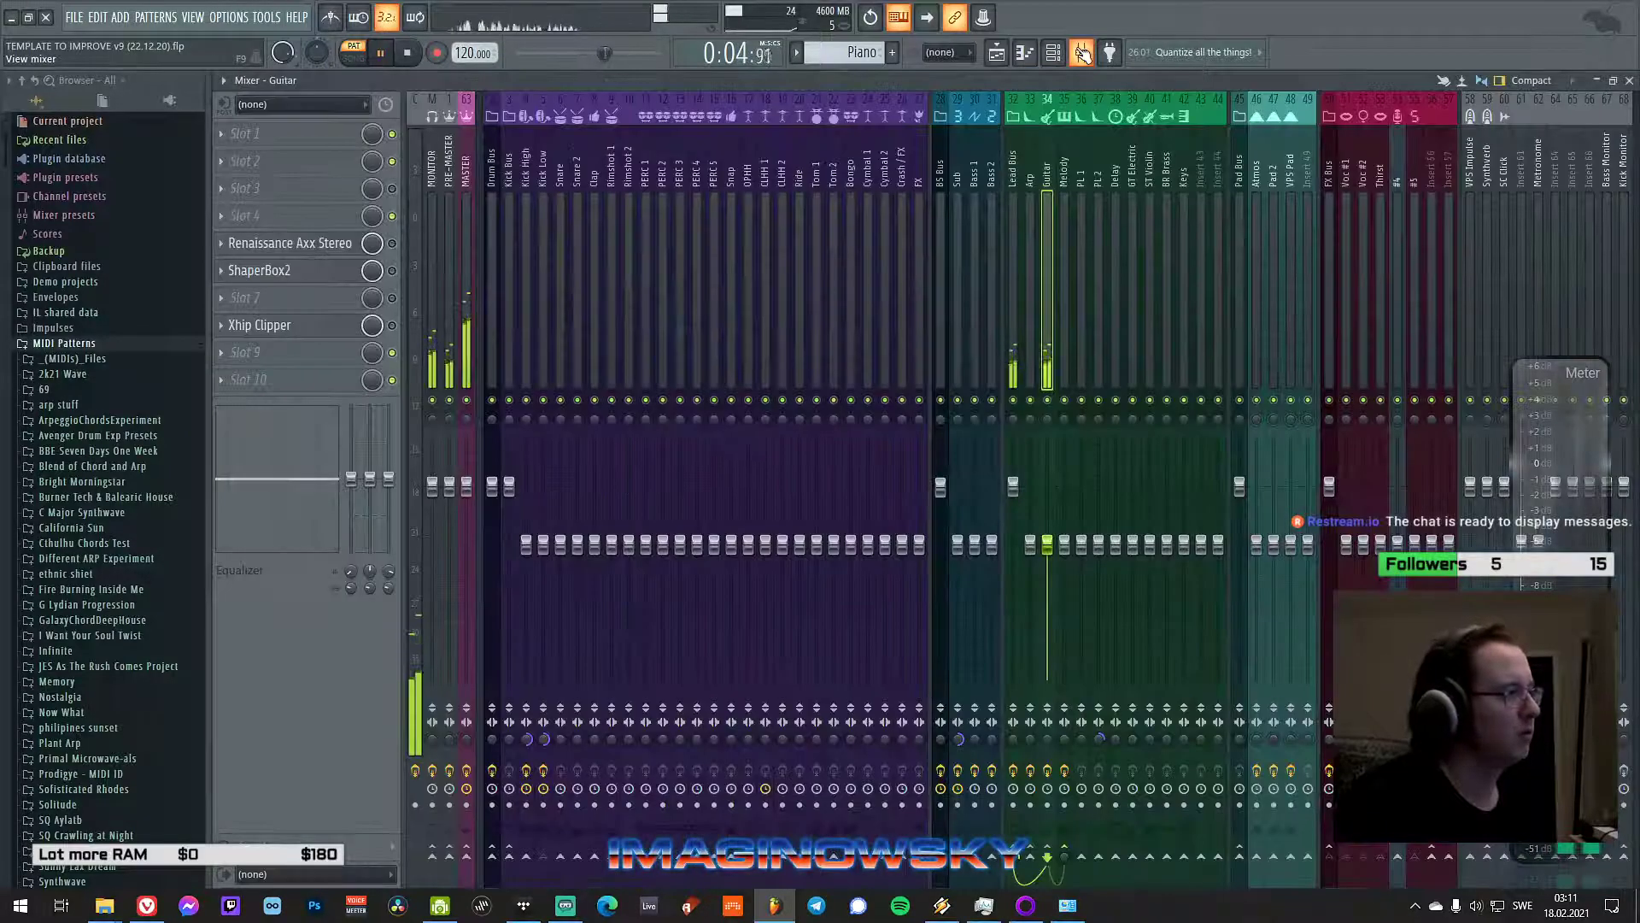
pyautogui.click(1082, 52)
pyautogui.click(1083, 52)
pyautogui.moveTo(822, 142); pyautogui.dragTo(1020, 128)
pyautogui.press('space')
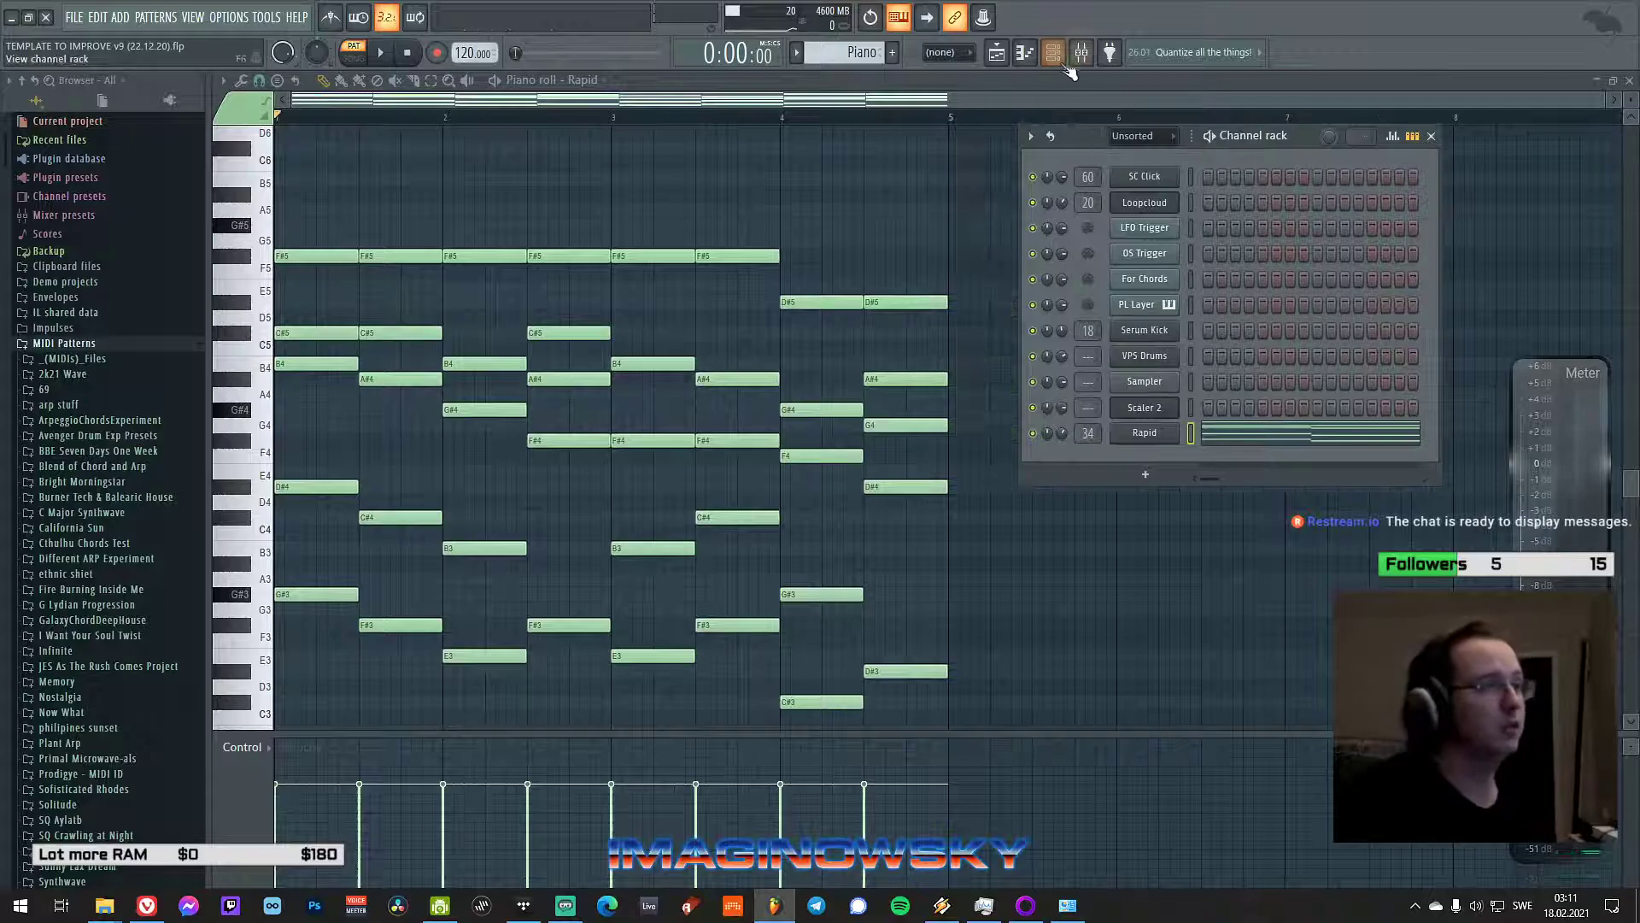
# - Reopen Scaler 2 beside the piano roll notes and check the detected scale of the Acid Jazz set
pyautogui.click(1053, 53)
pyautogui.click(1060, 56)
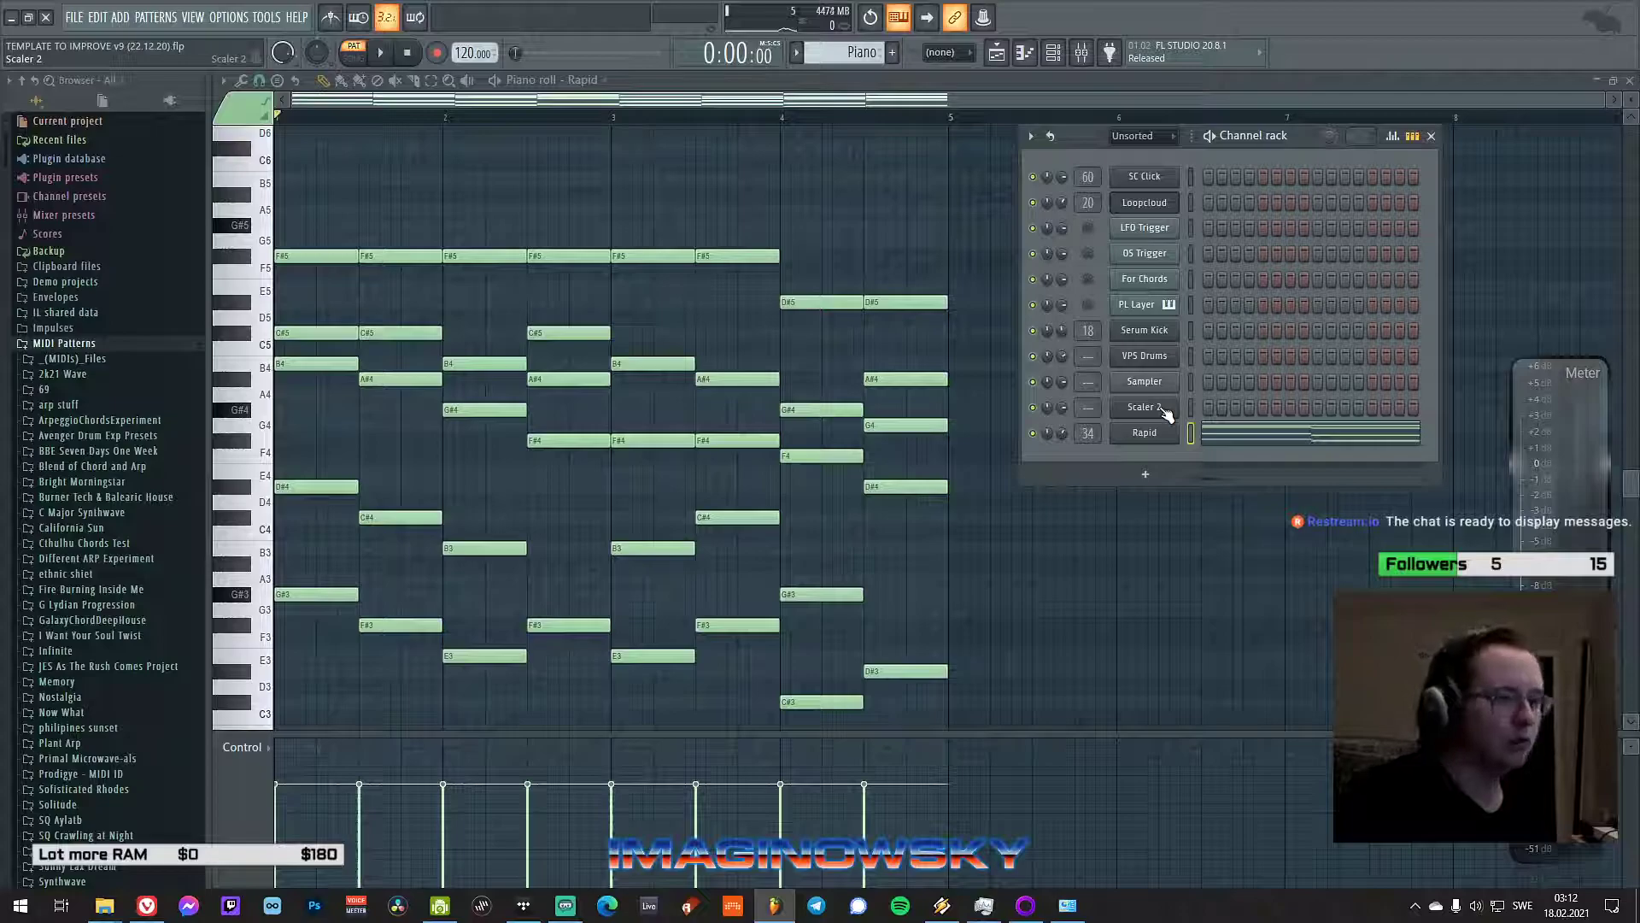
pyautogui.click(1165, 410)
pyautogui.moveTo(946, 109); pyautogui.dragTo(1144, 165)
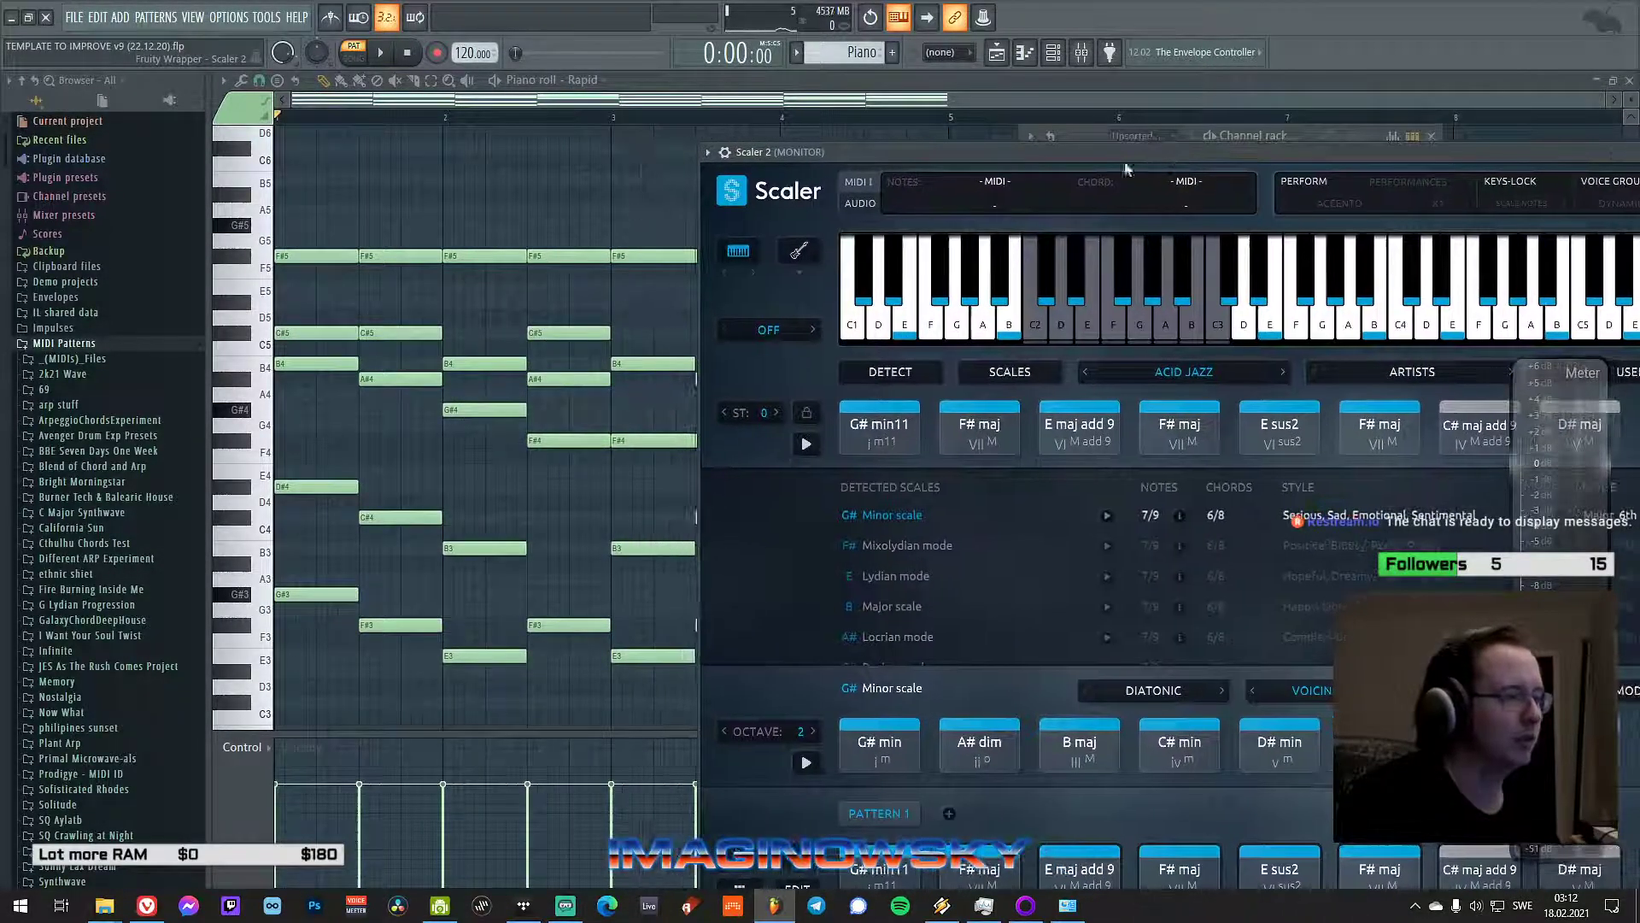
pyautogui.moveTo(935, 152); pyautogui.dragTo(957, 110)
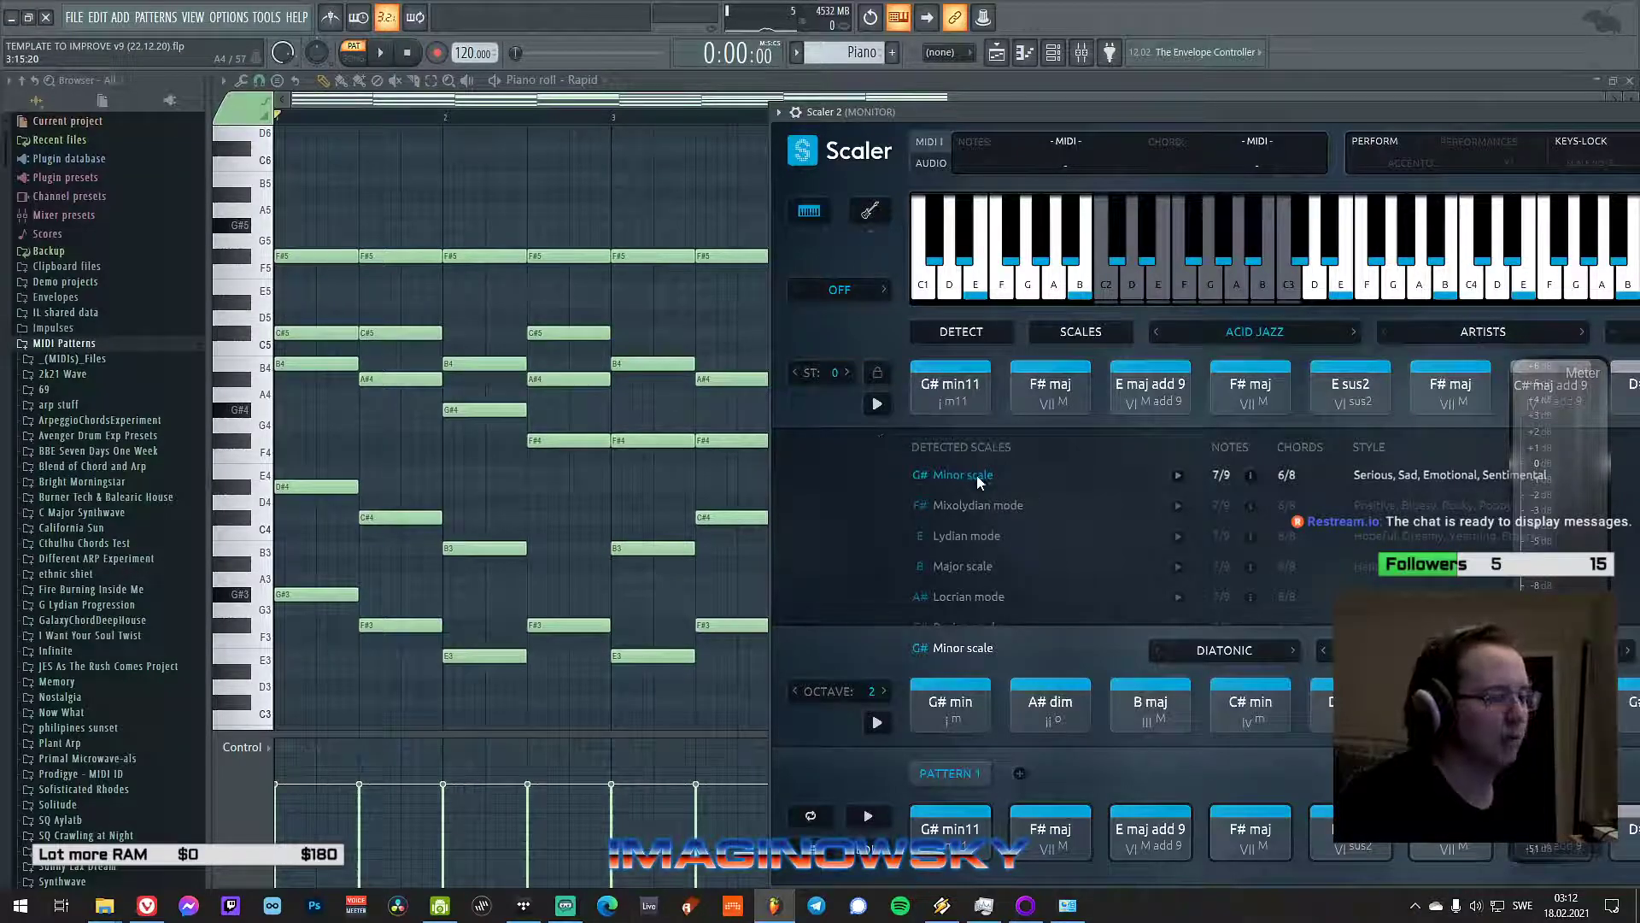
# - Set the piano roll's scale highlighting to Minor Natural (Aeolian), keeping G# as the root
pyautogui.click(223, 81)
pyautogui.moveTo(299, 152)
pyautogui.moveTo(256, 167)
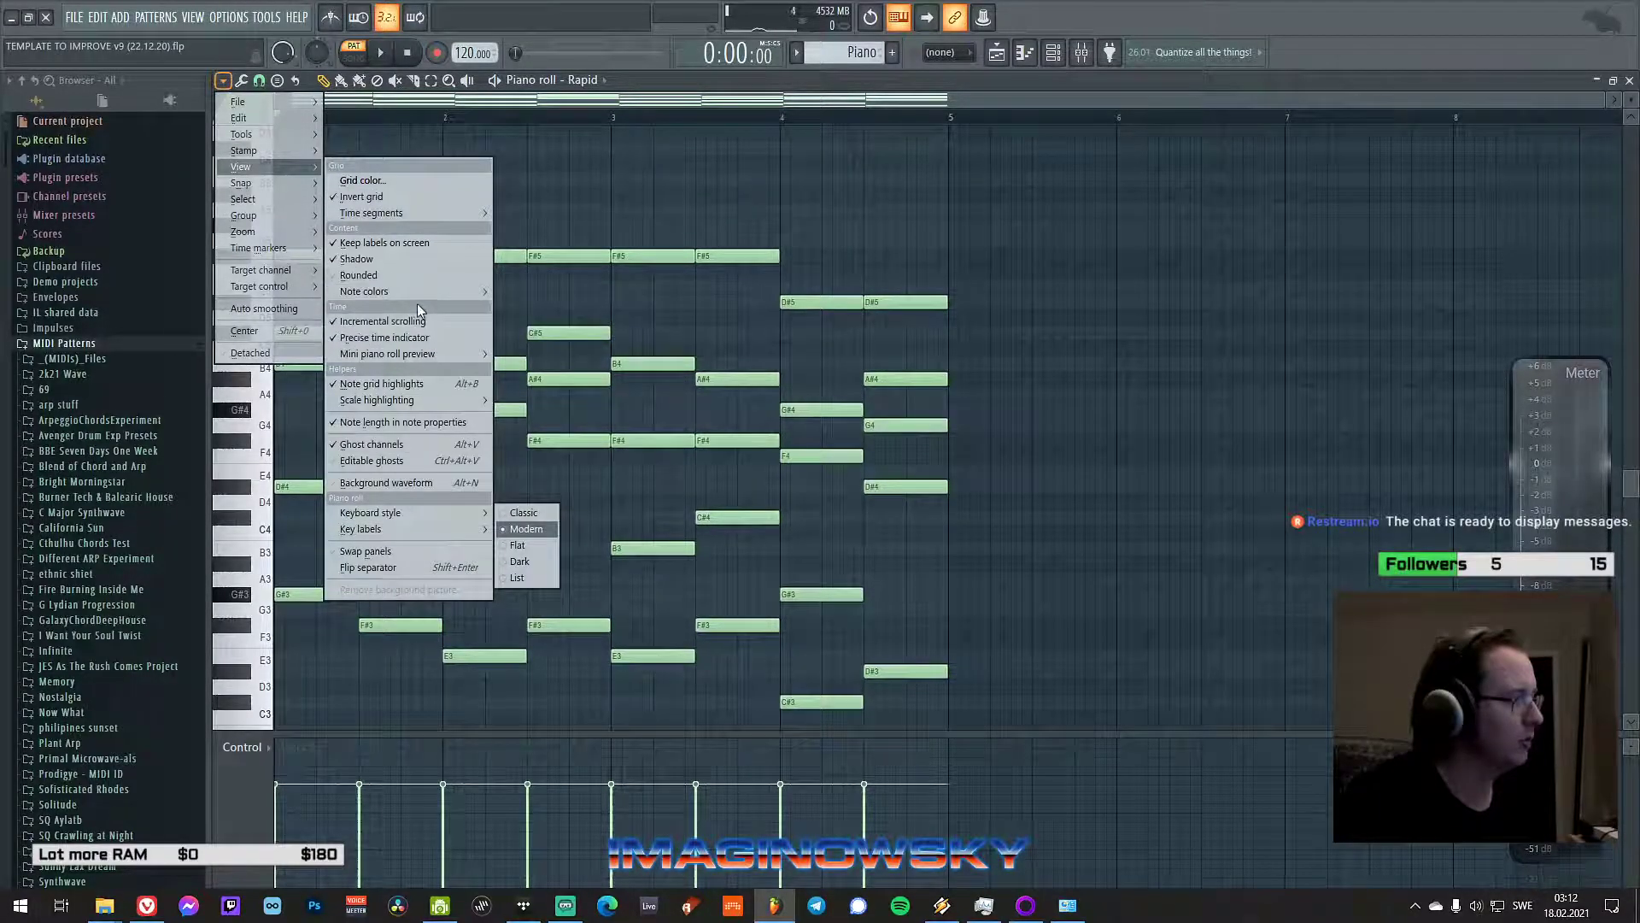
pyautogui.moveTo(418, 401)
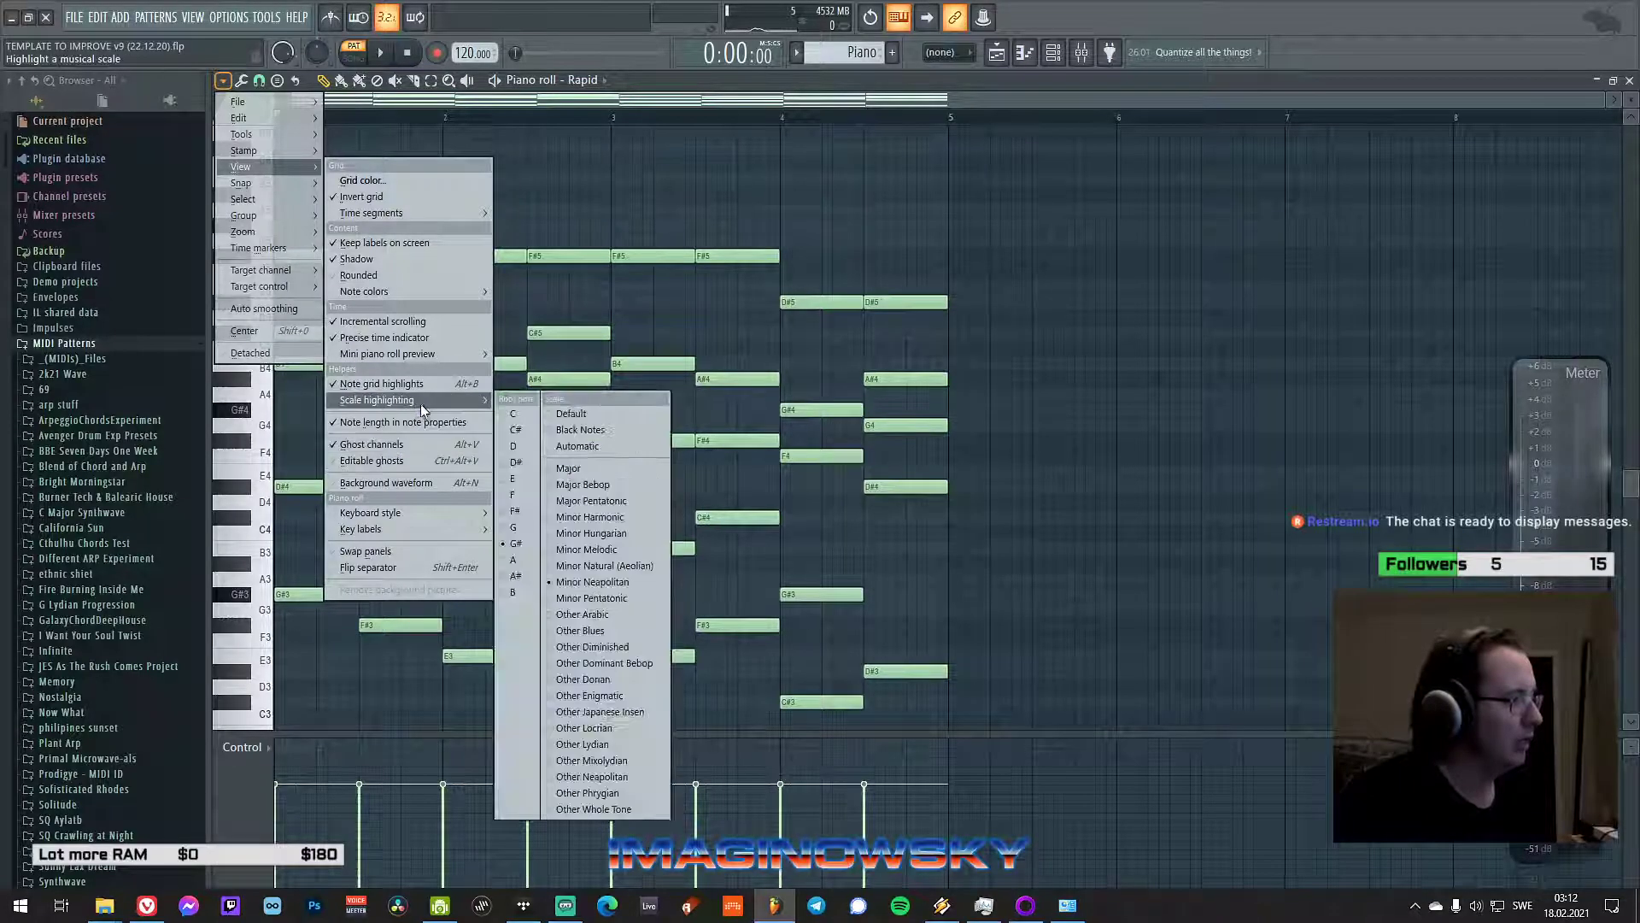
pyautogui.click(651, 564)
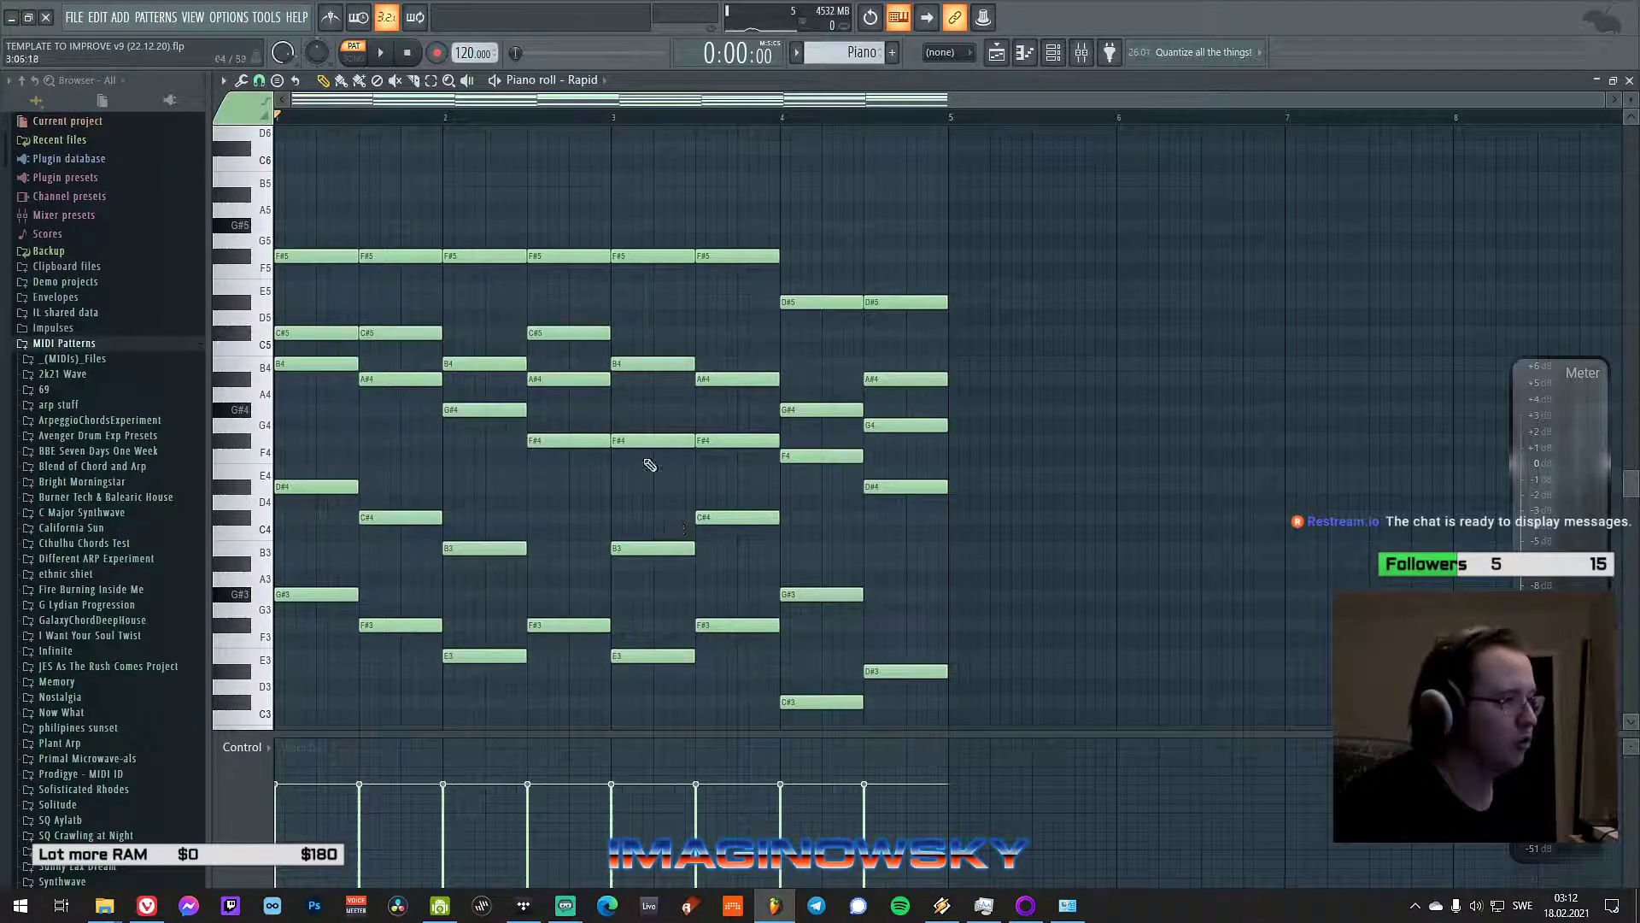
# - Try Minor Melodic scale highlighting in the piano roll, then return it to Minor Natural (Aeolian)
pyautogui.click(222, 77)
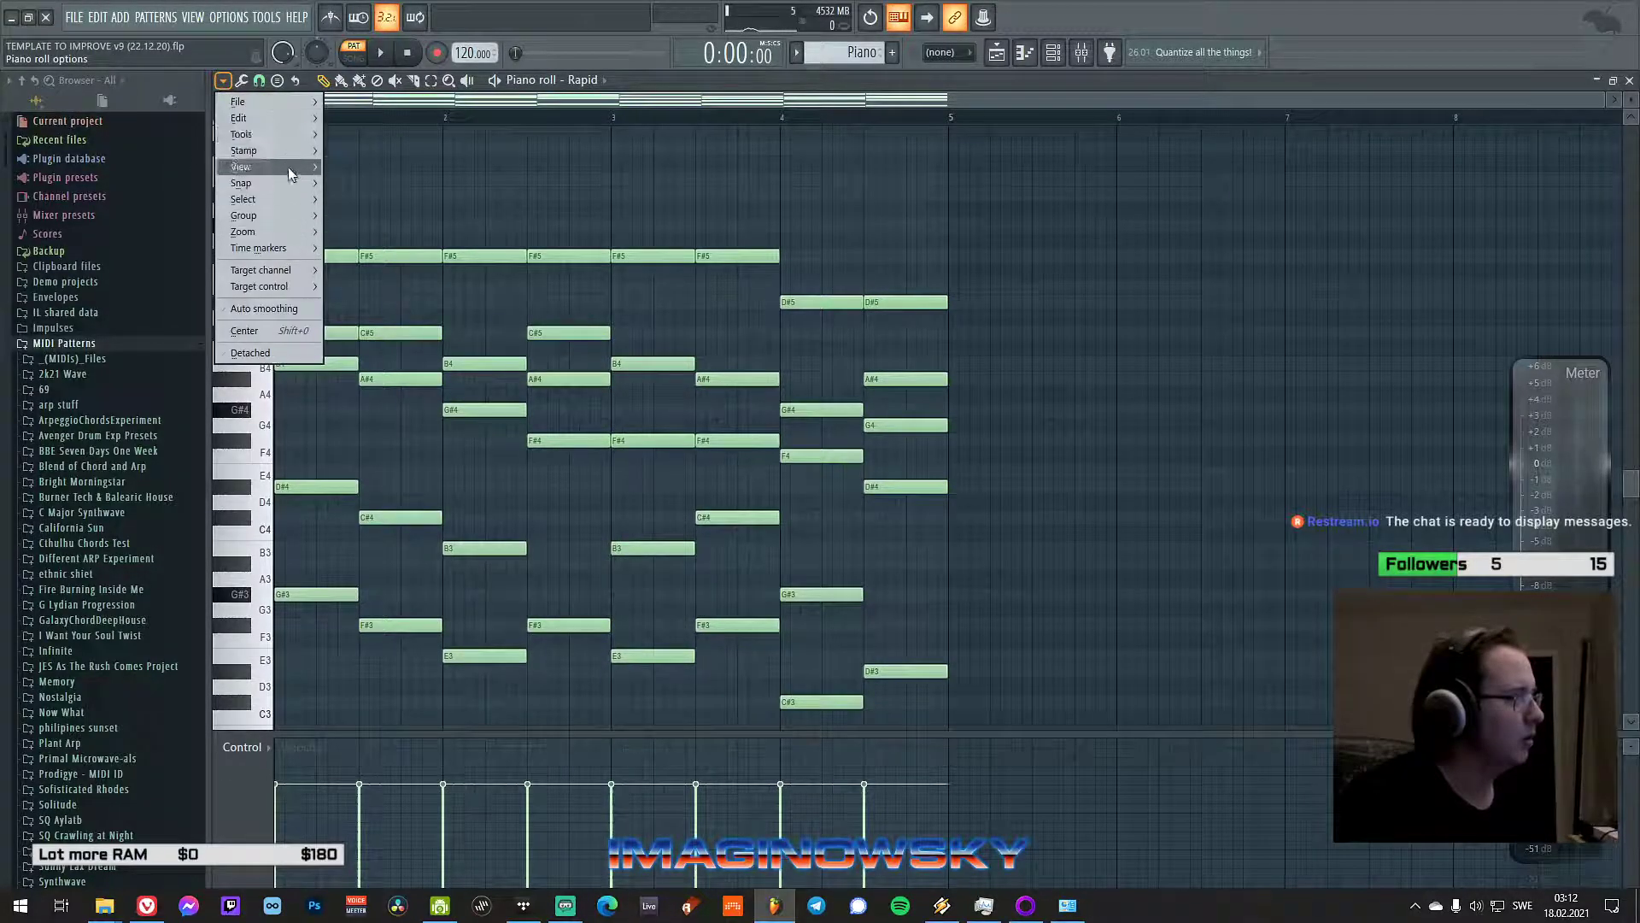
pyautogui.moveTo(443, 400)
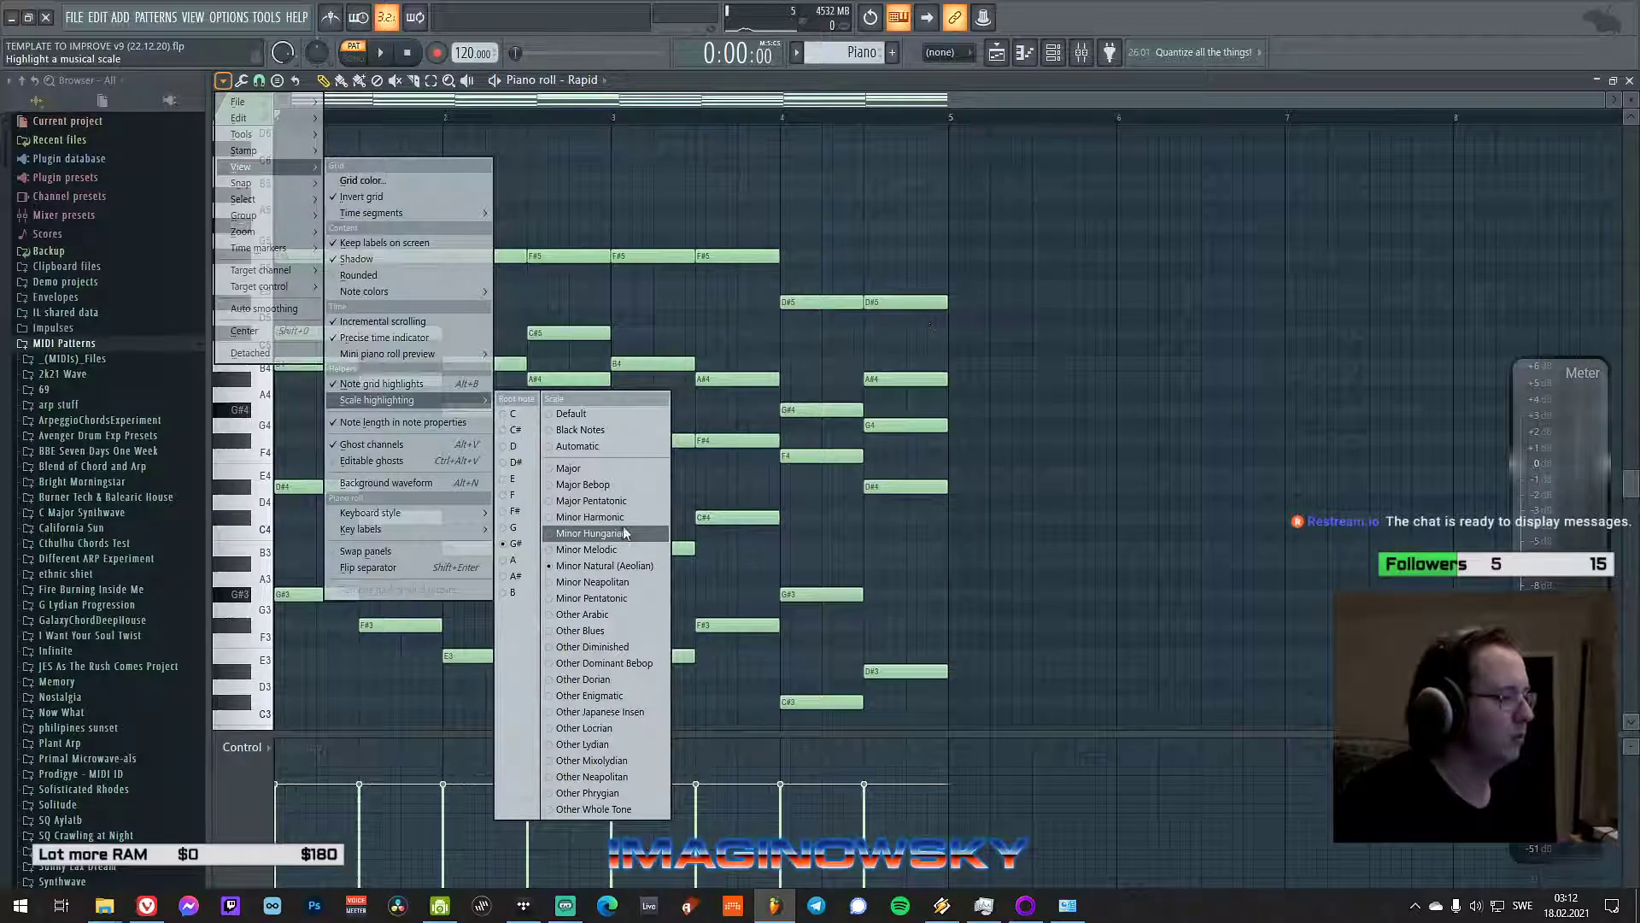
pyautogui.click(610, 552)
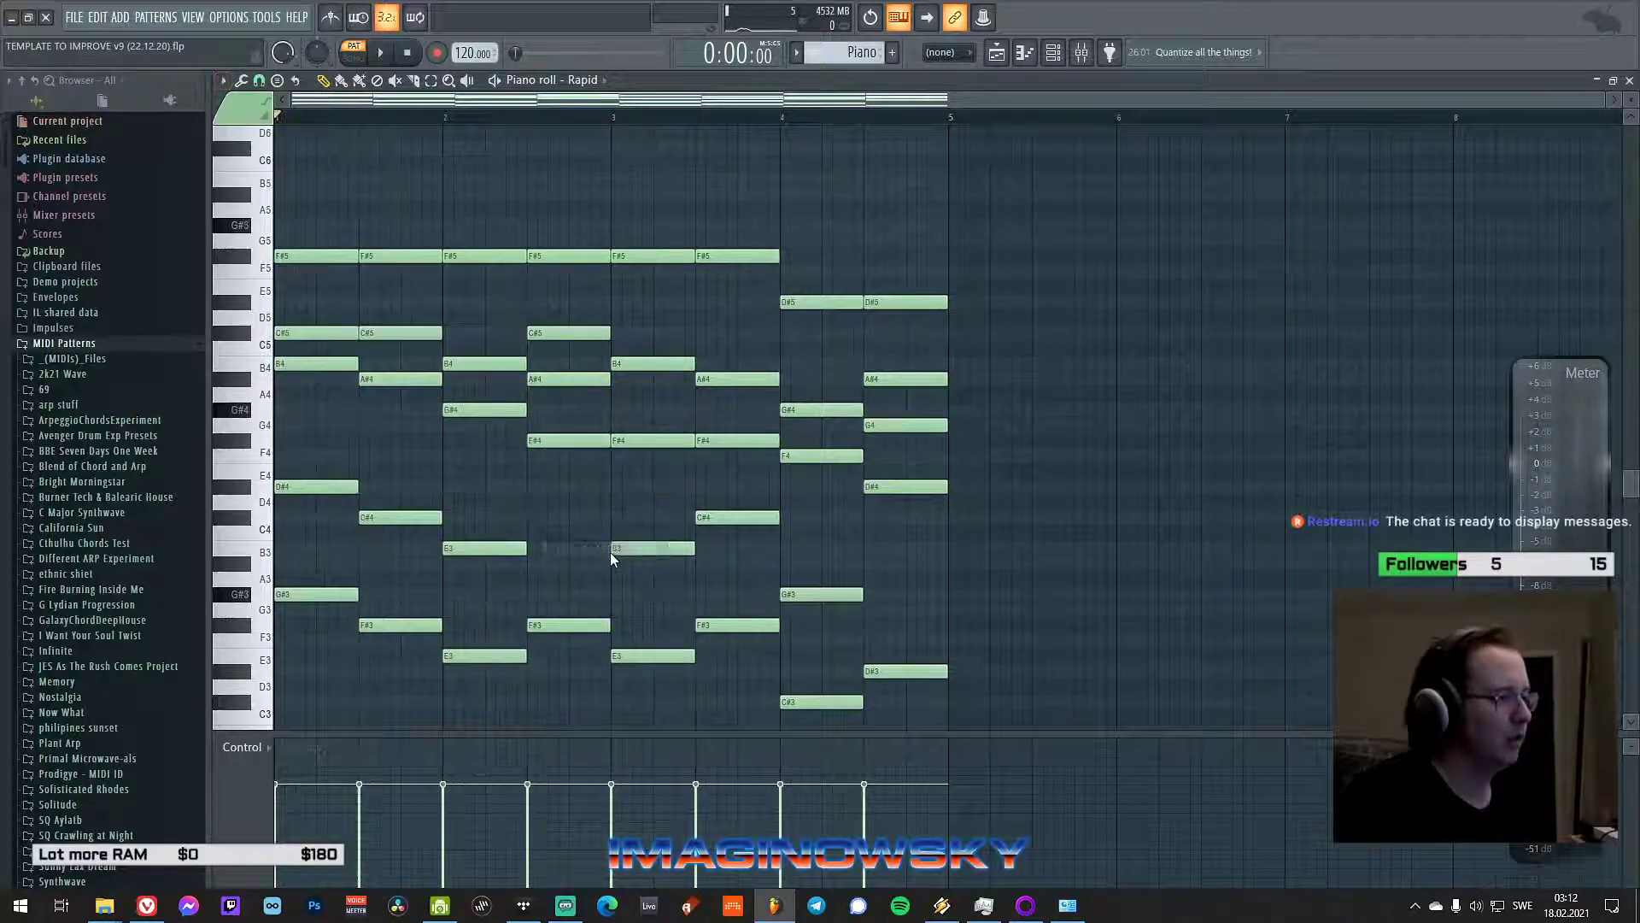
pyautogui.click(222, 82)
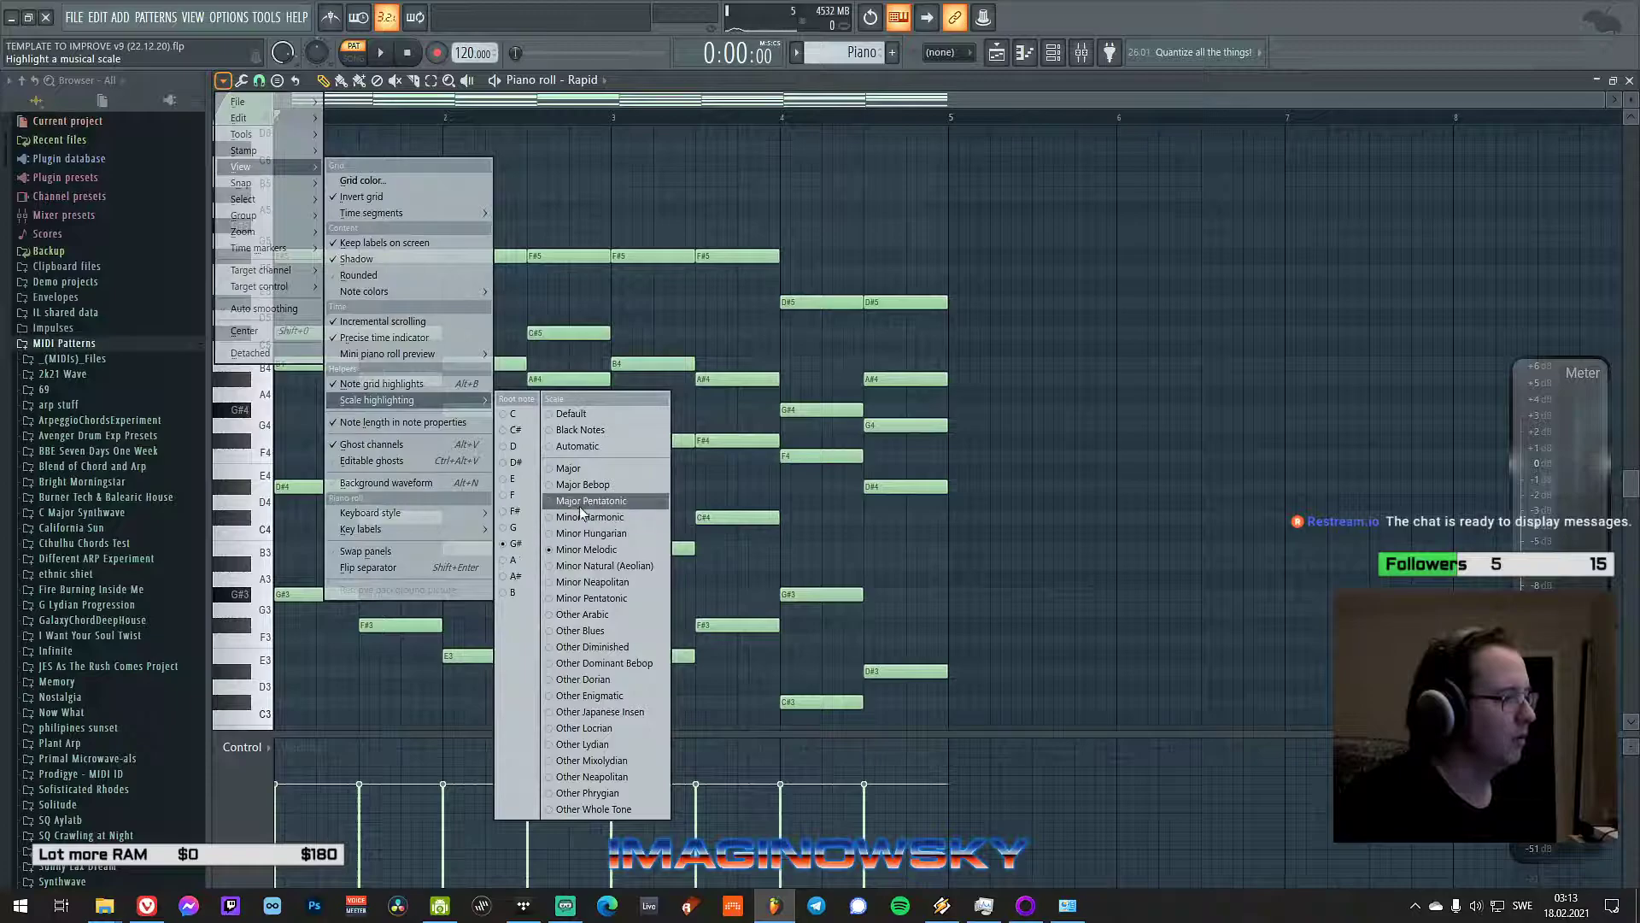
pyautogui.click(587, 564)
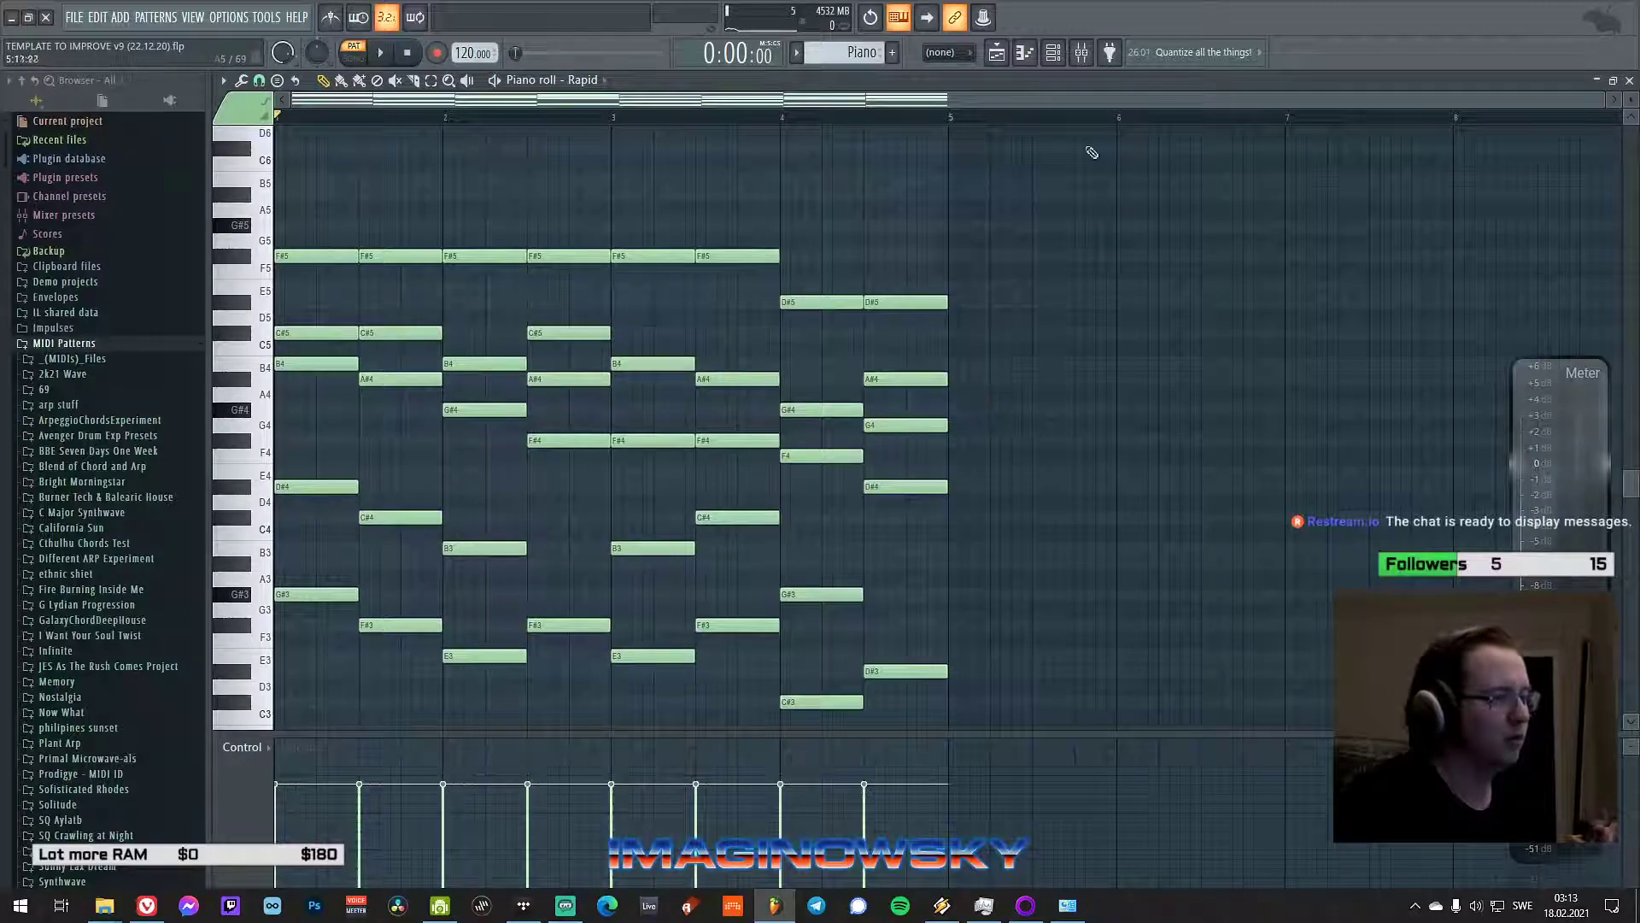
# - Reopen Scaler 2 over the piano roll and audition the last chords of the Acid Jazz set
pyautogui.click(1054, 52)
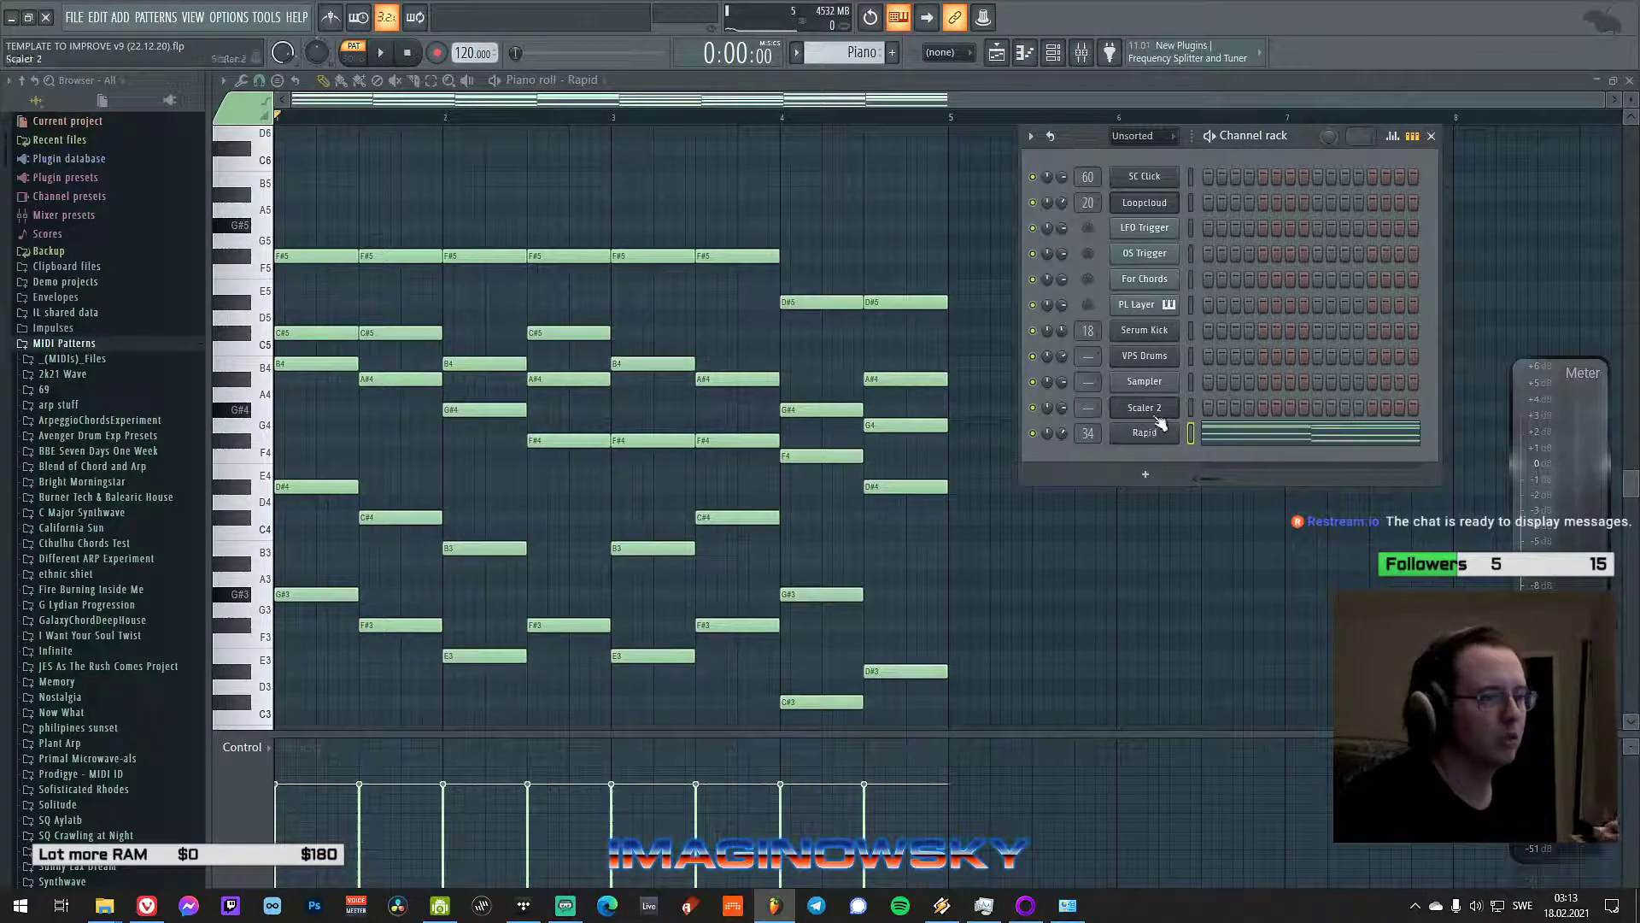
pyautogui.click(1147, 409)
pyautogui.moveTo(1167, 113); pyautogui.dragTo(878, 126)
pyautogui.click(1294, 405)
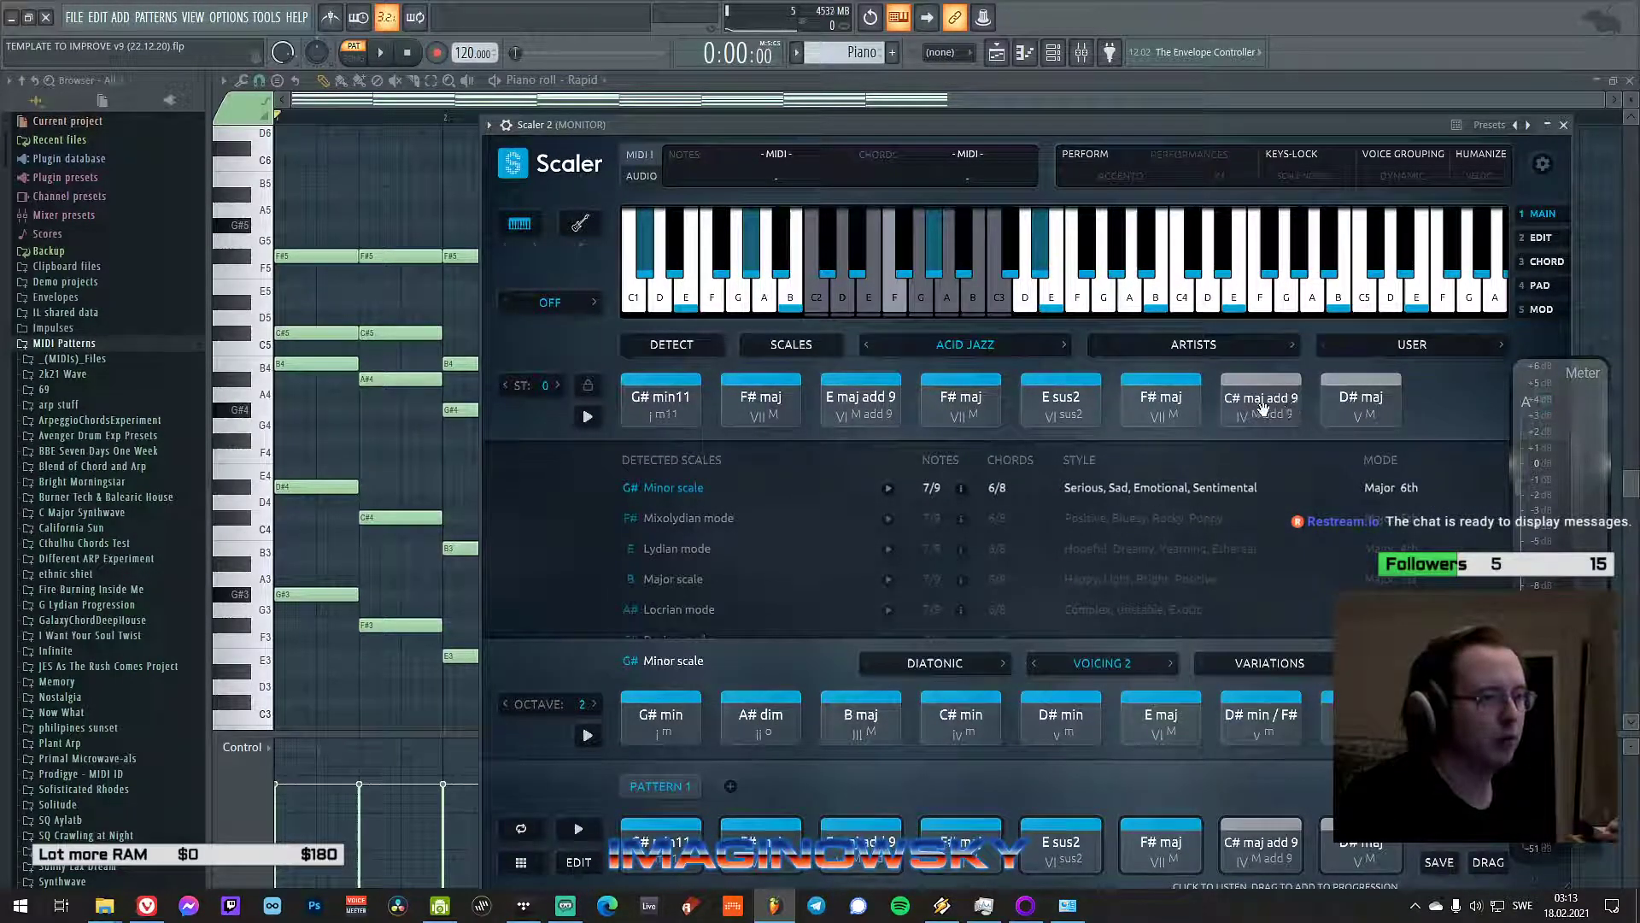
# - Move Scaler 2 below the notes and delete the last two chords, in bar 4 of the Rapid piano roll
pyautogui.moveTo(889, 128); pyautogui.dragTo(909, 612)
pyautogui.scroll(-2, 917, 429)
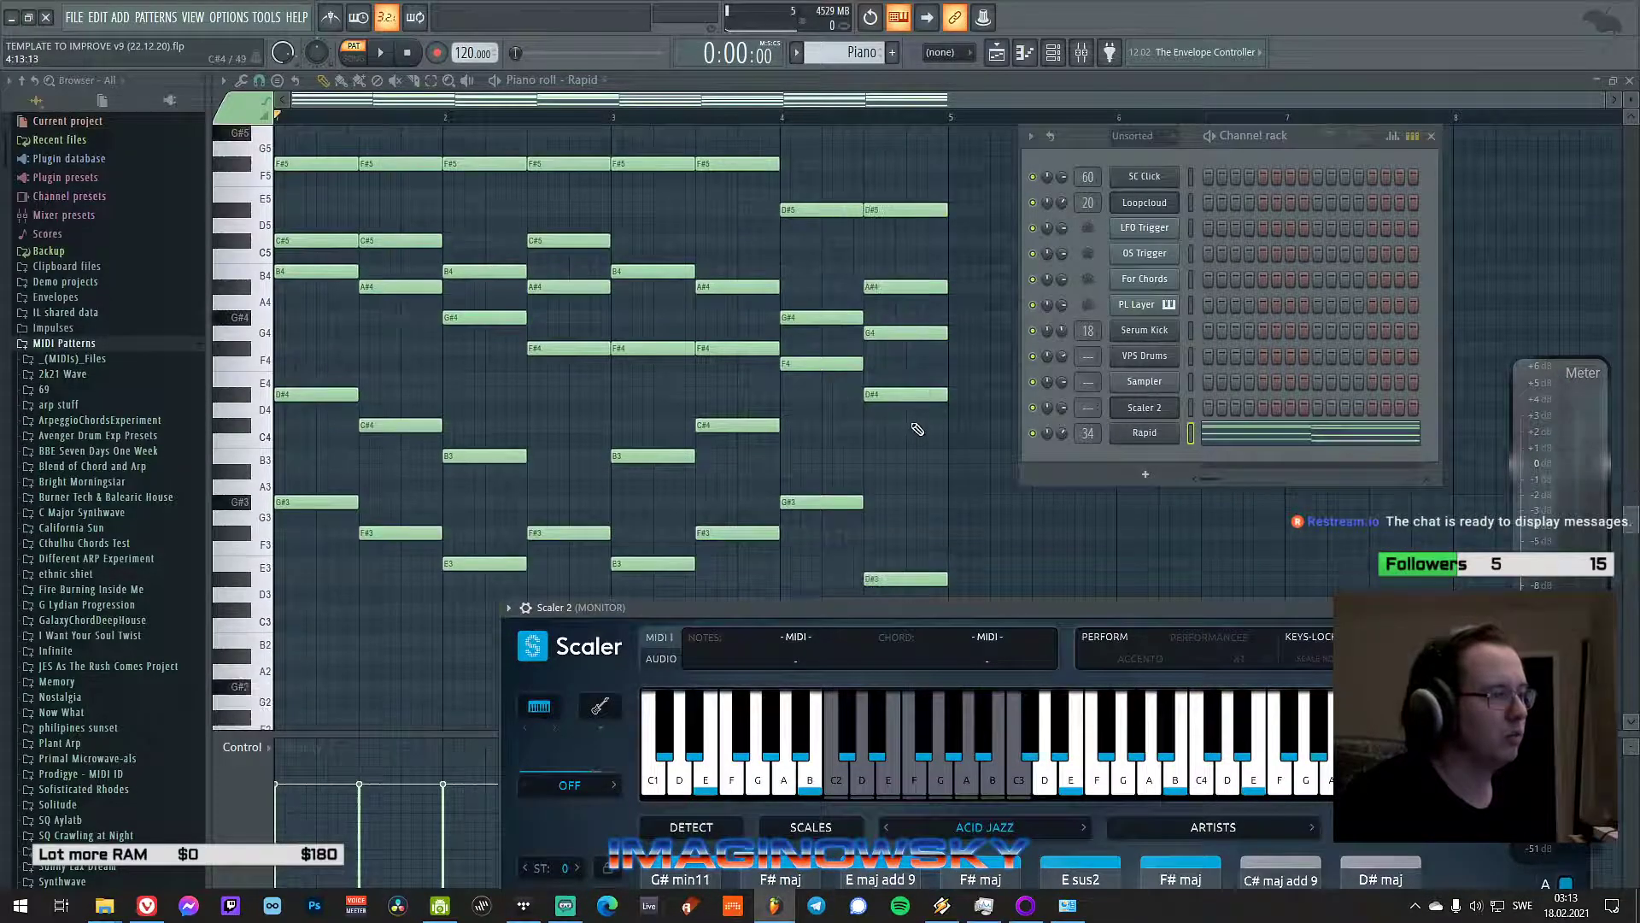
pyautogui.moveTo(812, 174); pyautogui.dragTo(945, 671)
pyautogui.press('Delete')
pyautogui.scroll(2, 962, 369)
pyautogui.keyDown('ctrl'); pyautogui.scroll(2, 867, 161); pyautogui.keyUp('ctrl')
pyautogui.keyDown('ctrl'); pyautogui.scroll(1, 866, 160); pyautogui.keyUp('ctrl')
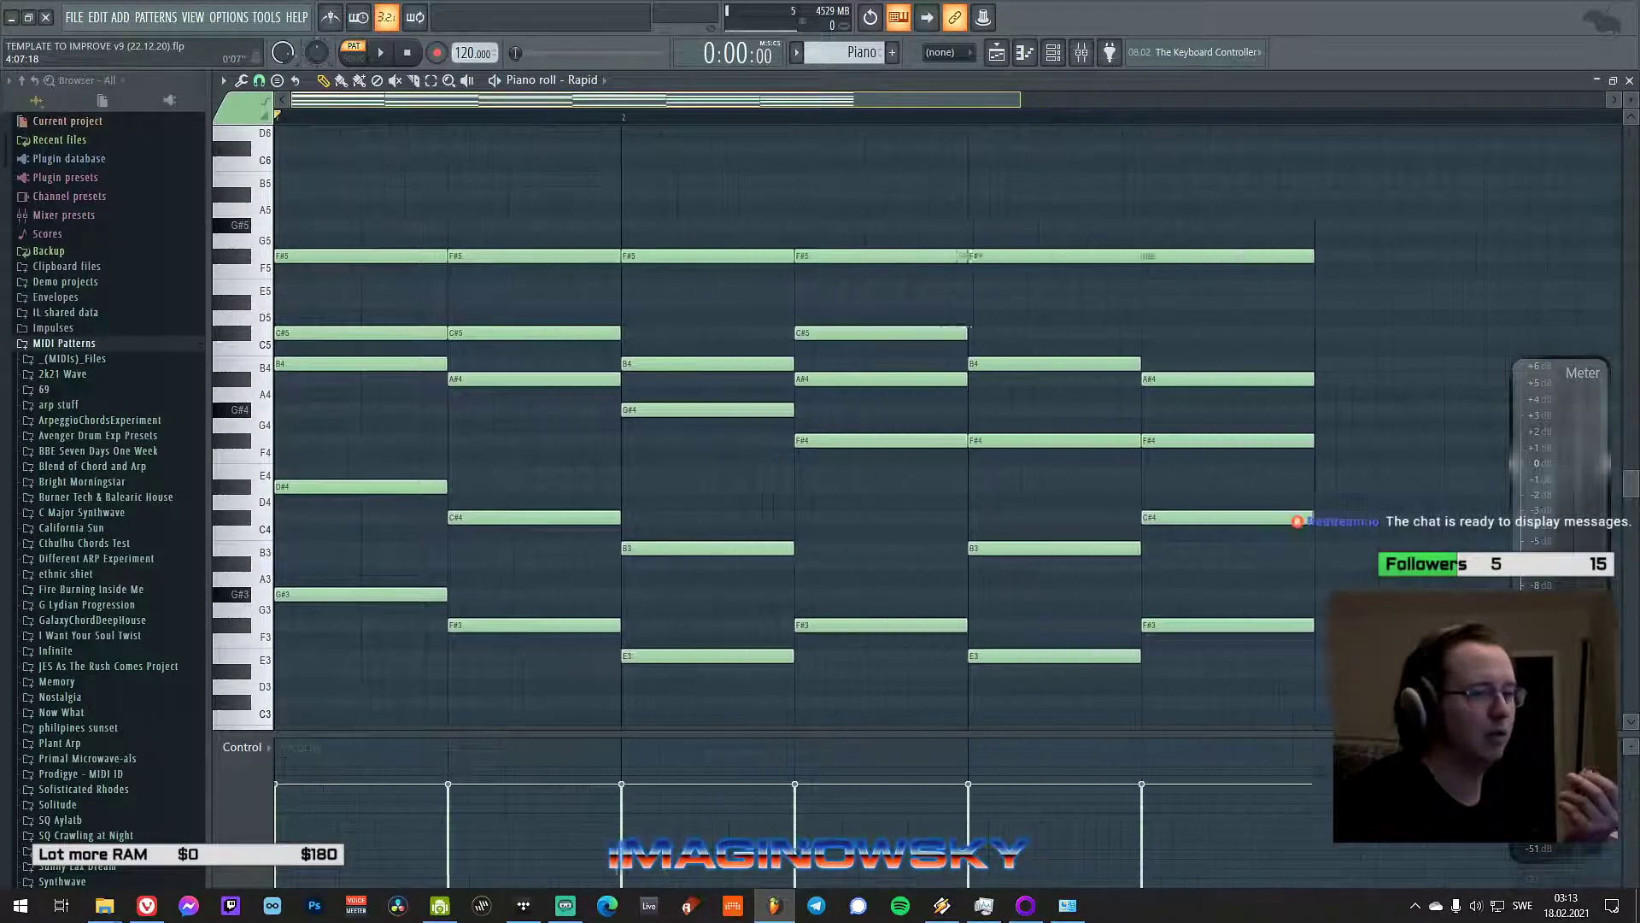
# - Bring Scaler 2 back over the piano roll and audition the C# maj add 9, D# maj and E sus2 chords
pyautogui.click(1053, 52)
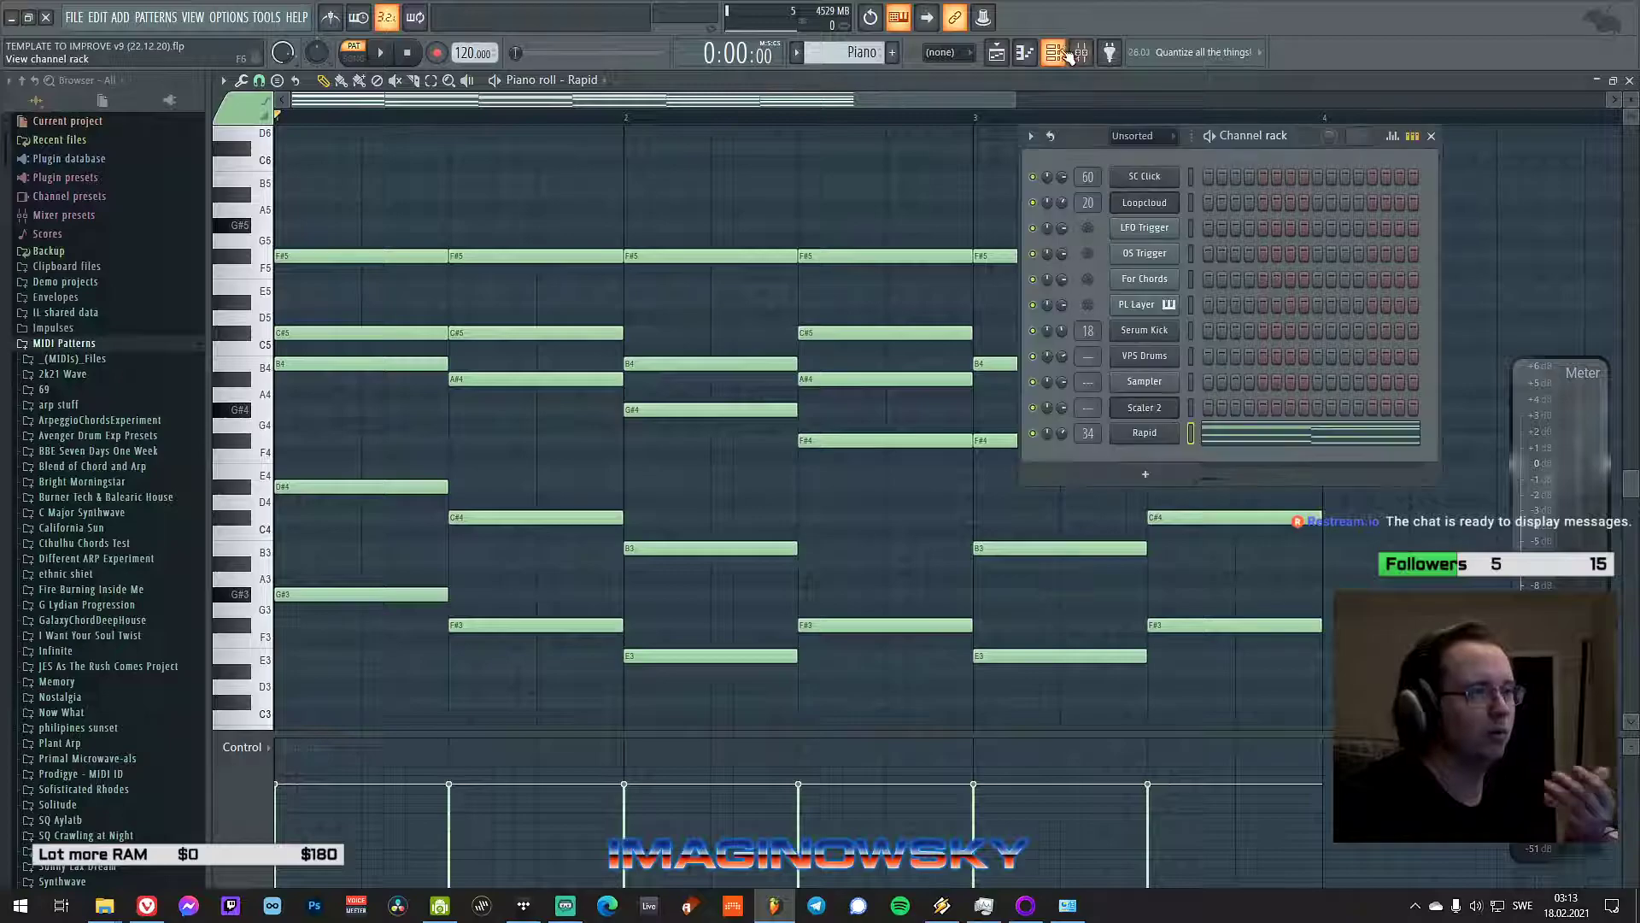
pyautogui.click(1162, 409)
pyautogui.moveTo(1196, 600); pyautogui.dragTo(1051, 216)
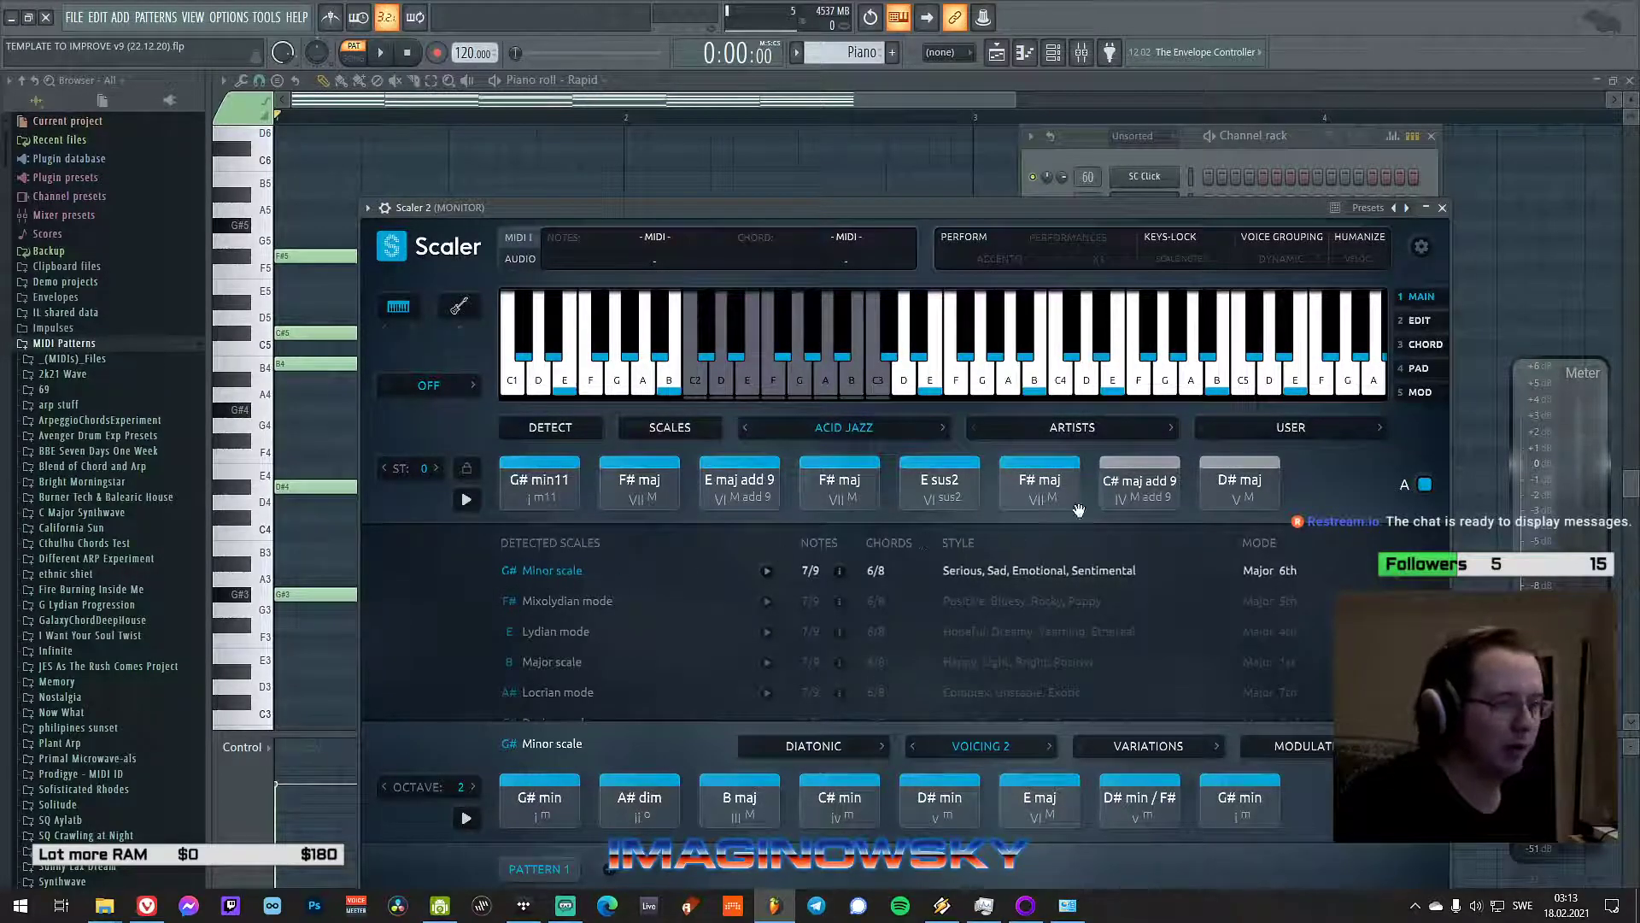
pyautogui.click(1126, 467)
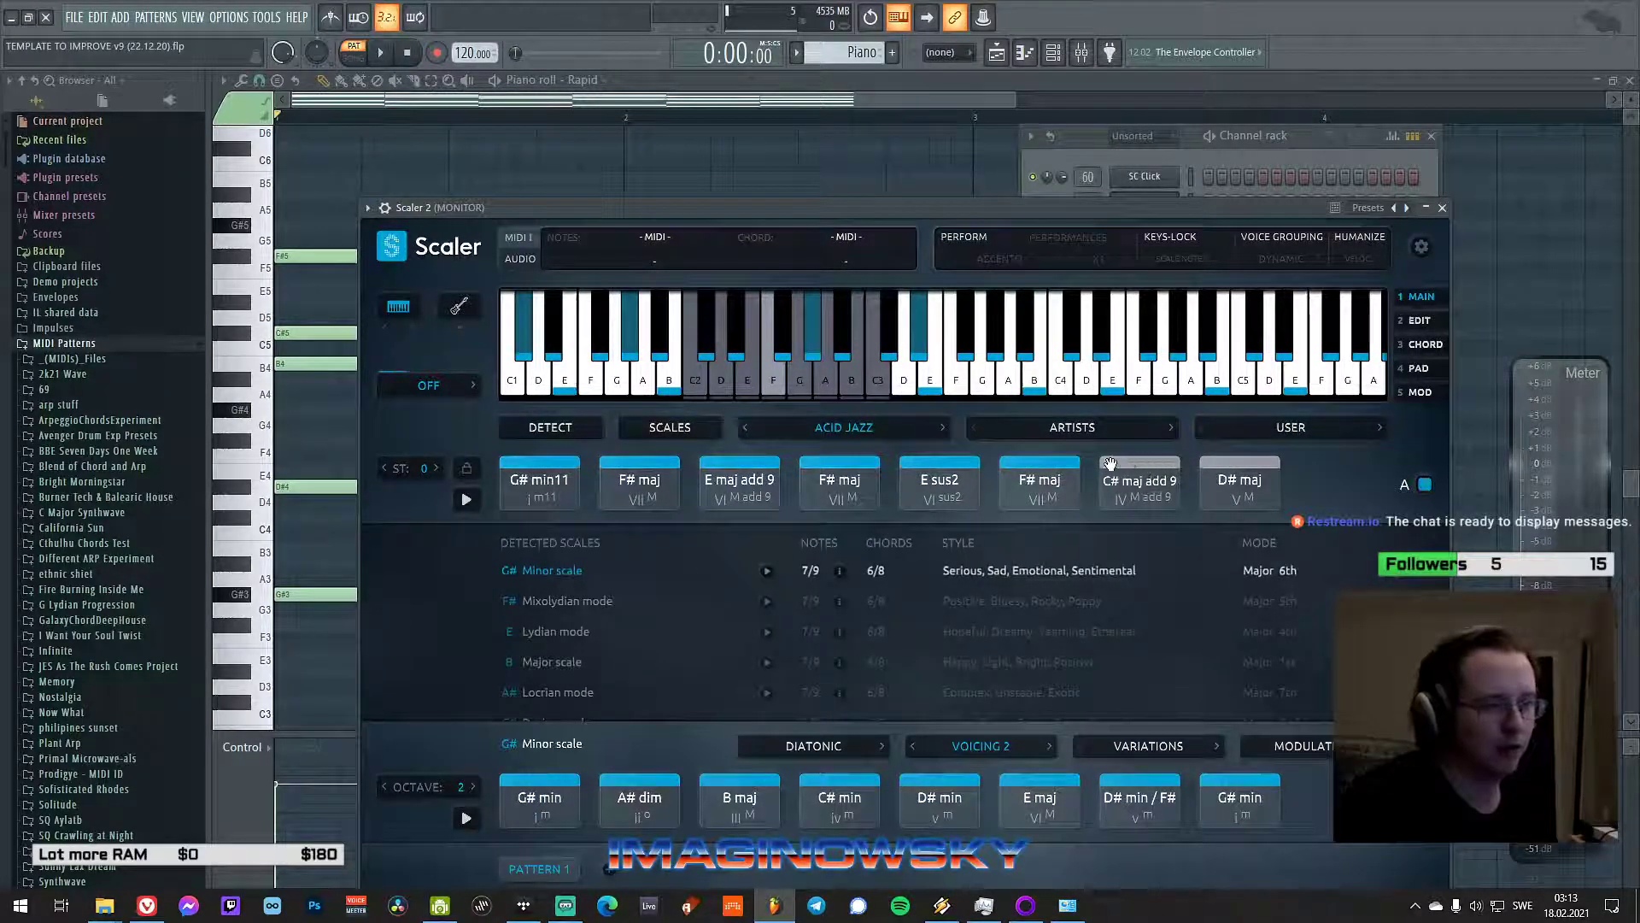
pyautogui.click(1240, 466)
pyautogui.click(1246, 480)
pyautogui.click(1218, 497)
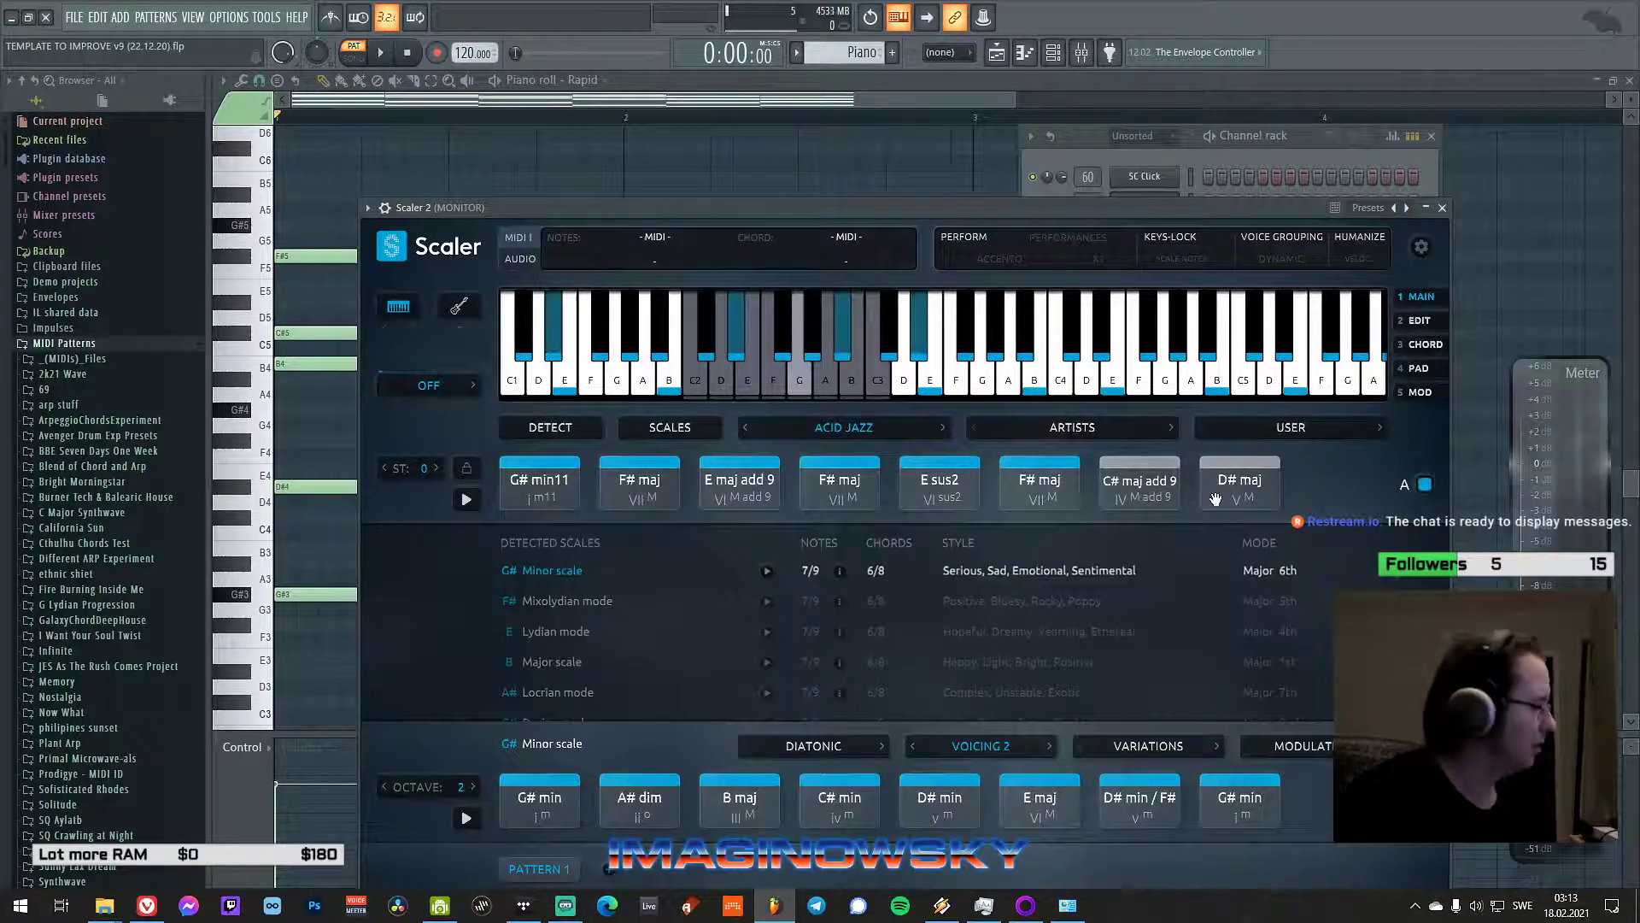
pyautogui.moveTo(1184, 207); pyautogui.dragTo(1207, 202)
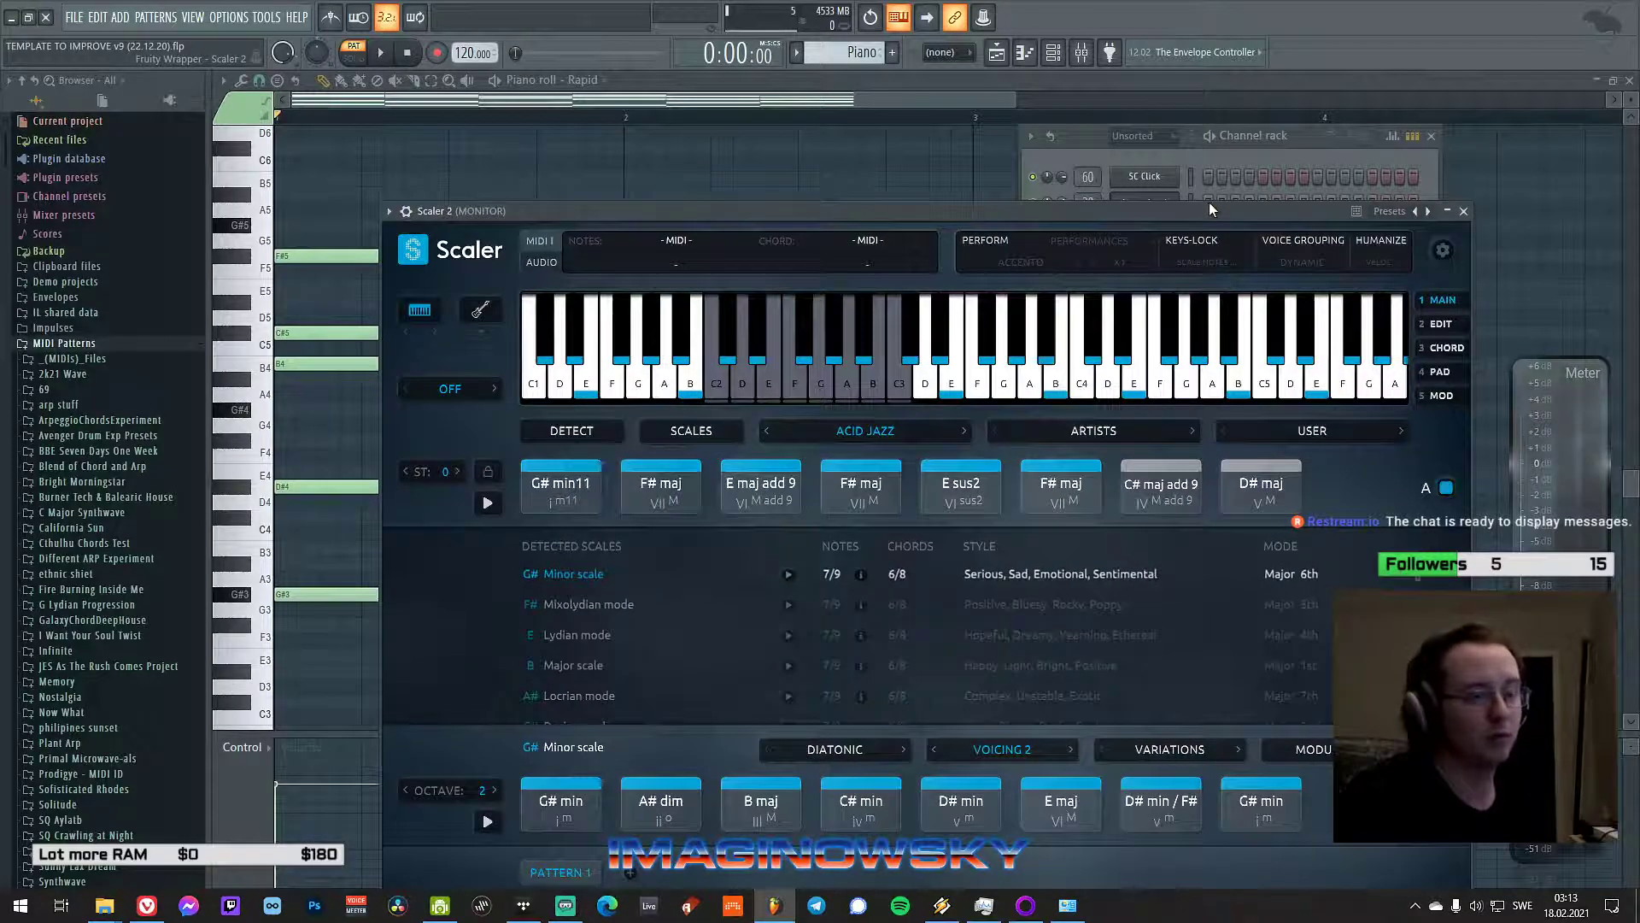
pyautogui.click(1154, 485)
pyautogui.click(961, 484)
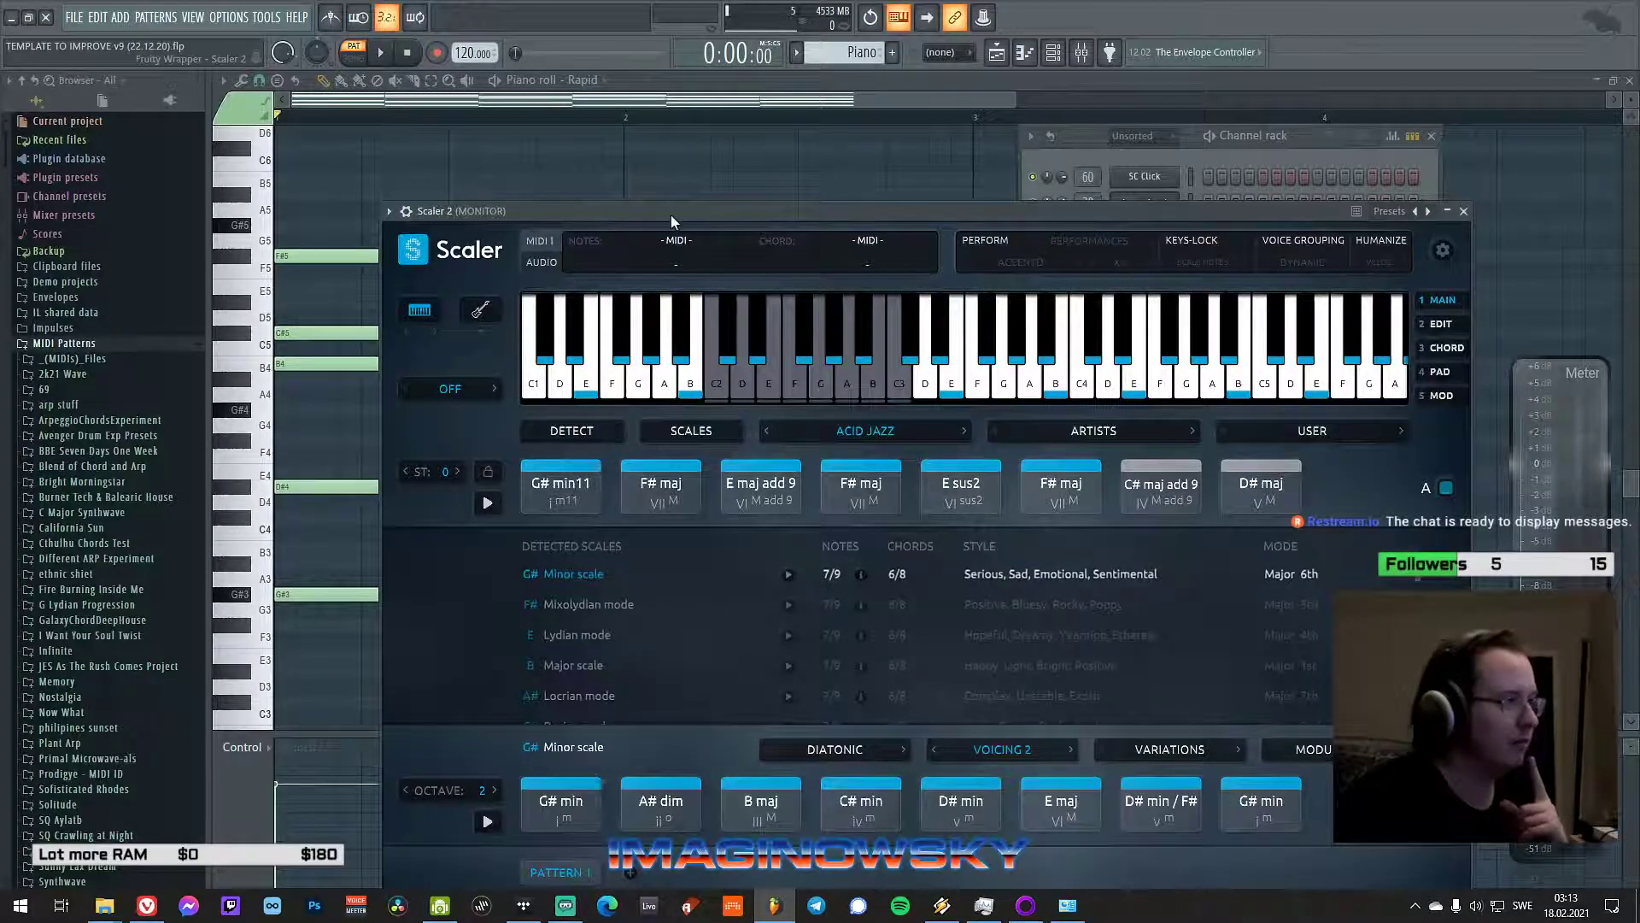
# - Move Scaler 2 aside to uncover the first notes and audition the G# min11 and E maj add 9 chords
pyautogui.moveTo(671, 217); pyautogui.dragTo(874, 223)
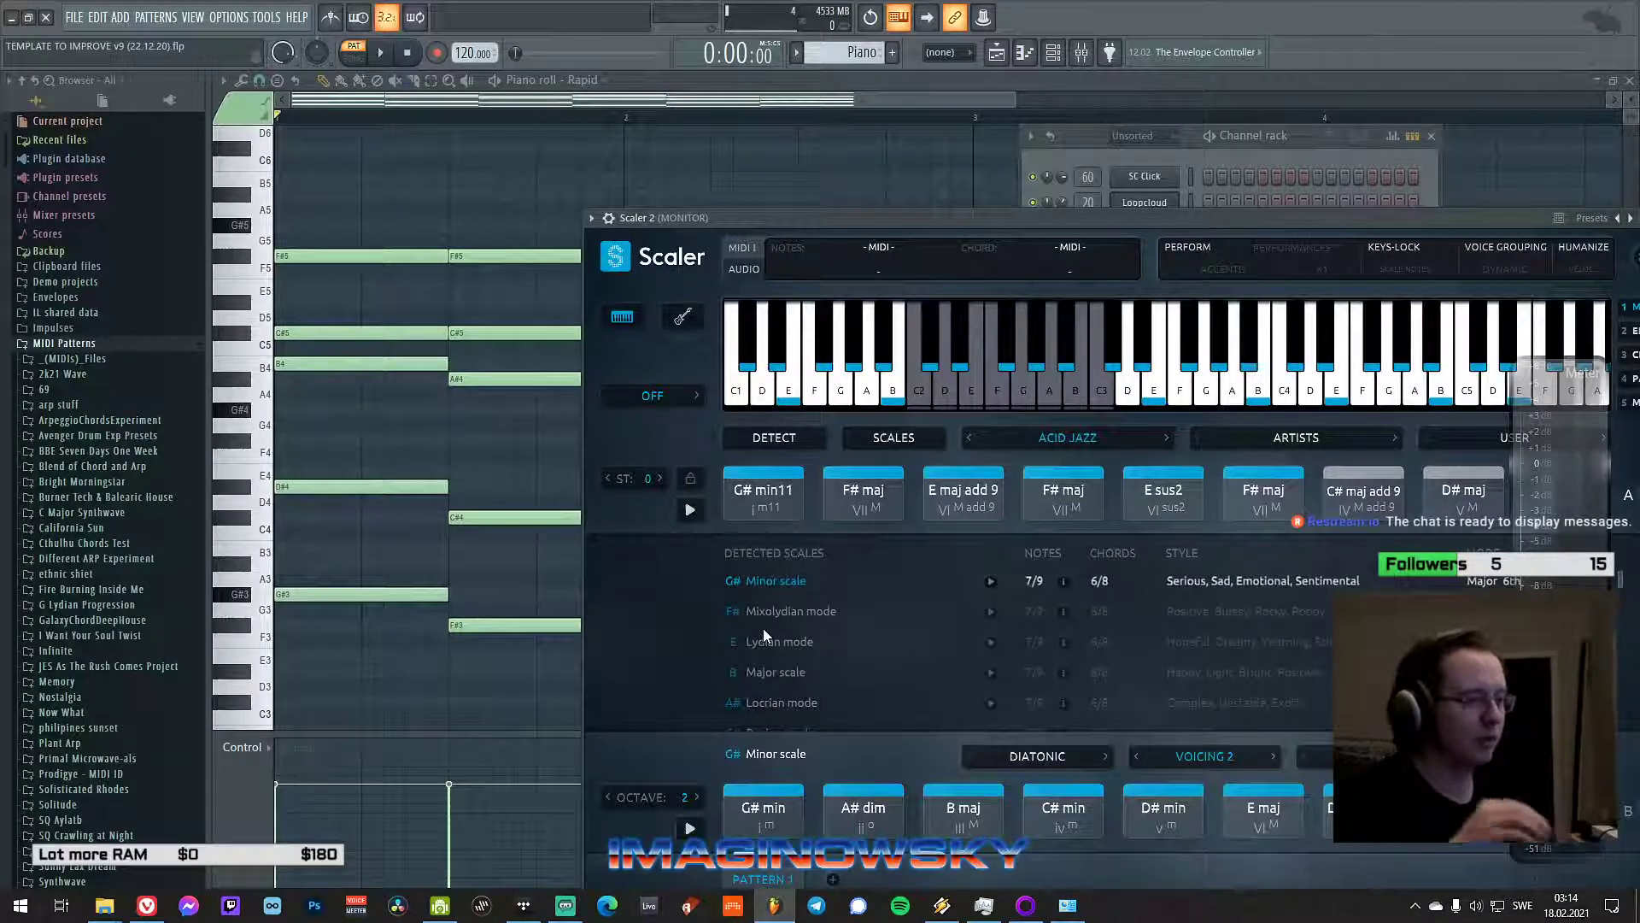
pyautogui.click(733, 489)
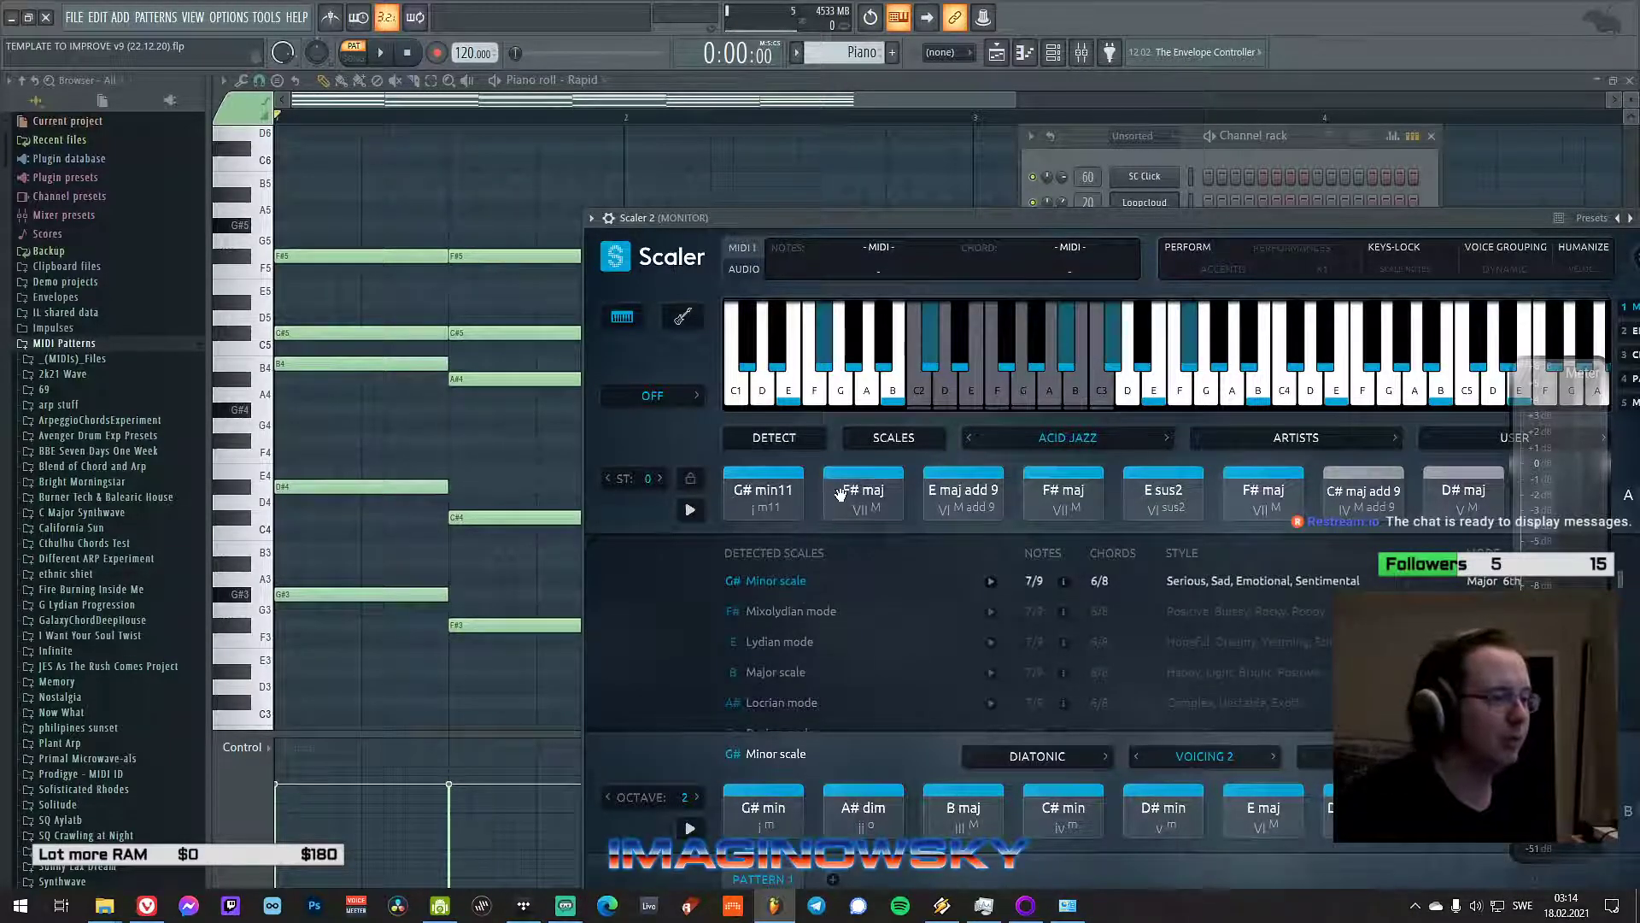
pyautogui.click(745, 490)
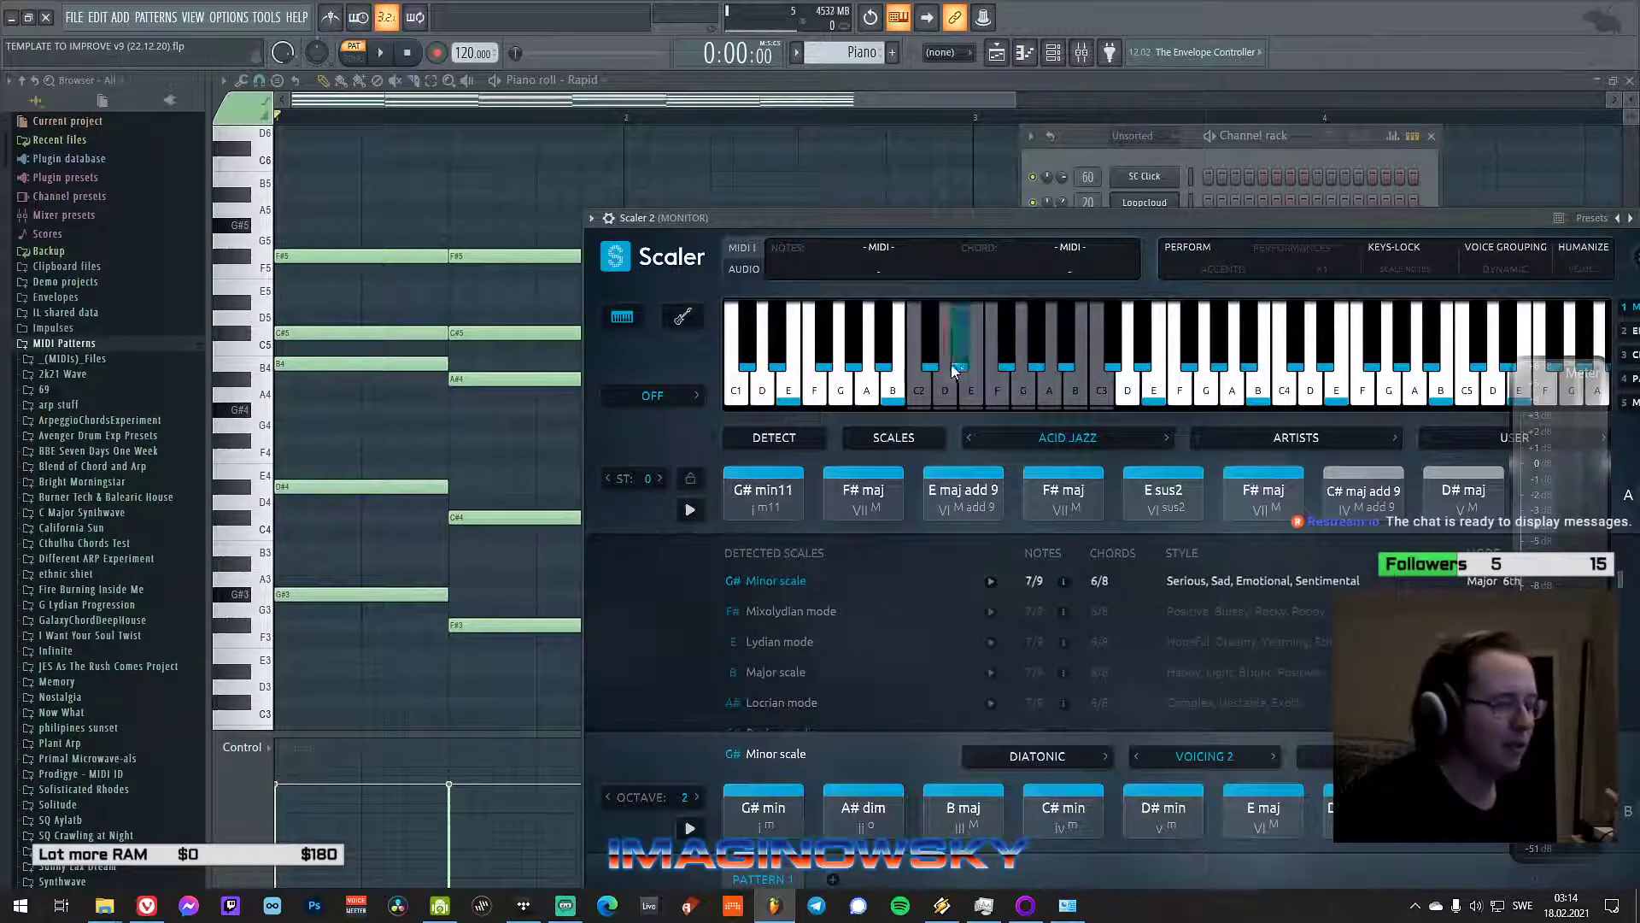
pyautogui.click(944, 470)
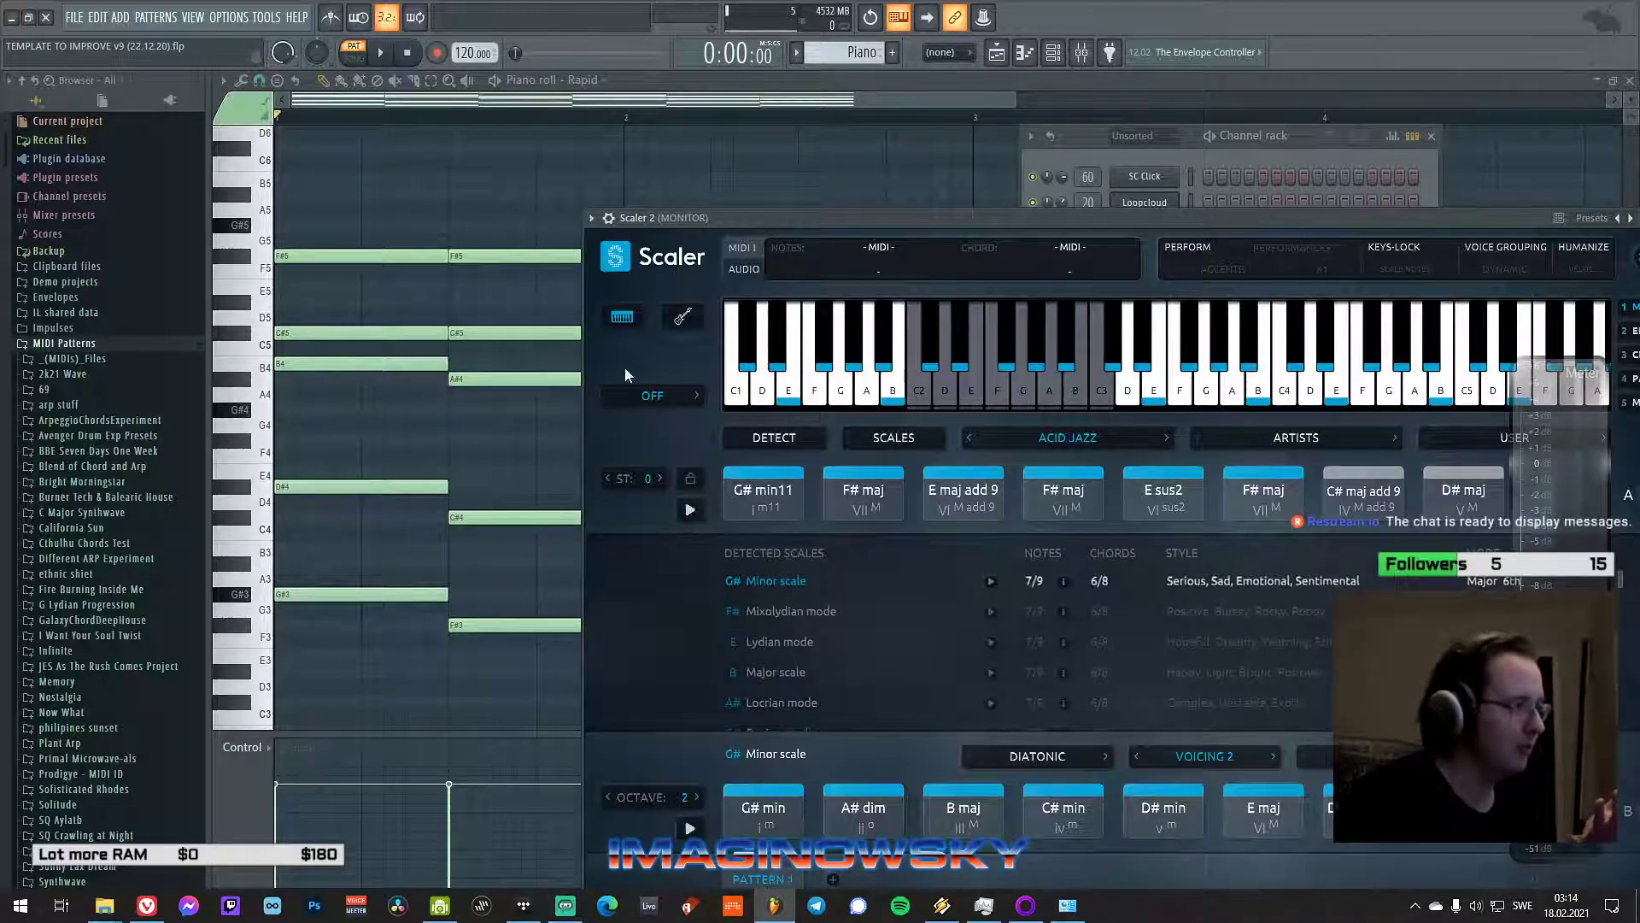
# - Move Scaler 2 and the channel rack out of the way and bring the full Rapid piano roll to the front
pyautogui.moveTo(694, 224); pyautogui.dragTo(822, 217)
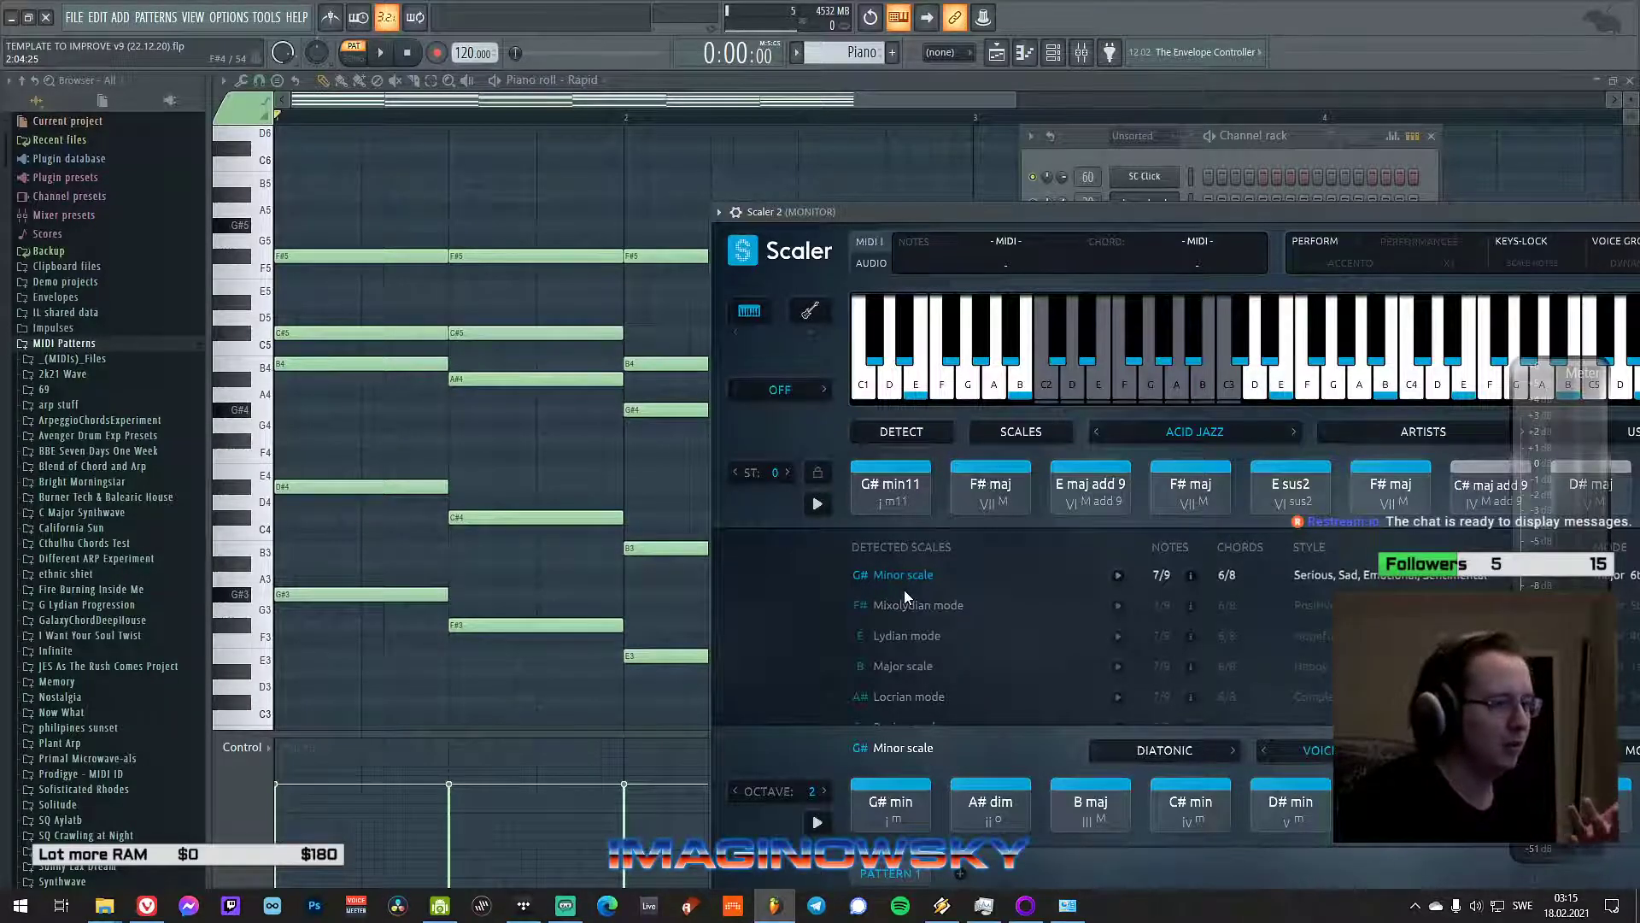
pyautogui.moveTo(792, 213); pyautogui.dragTo(683, 551)
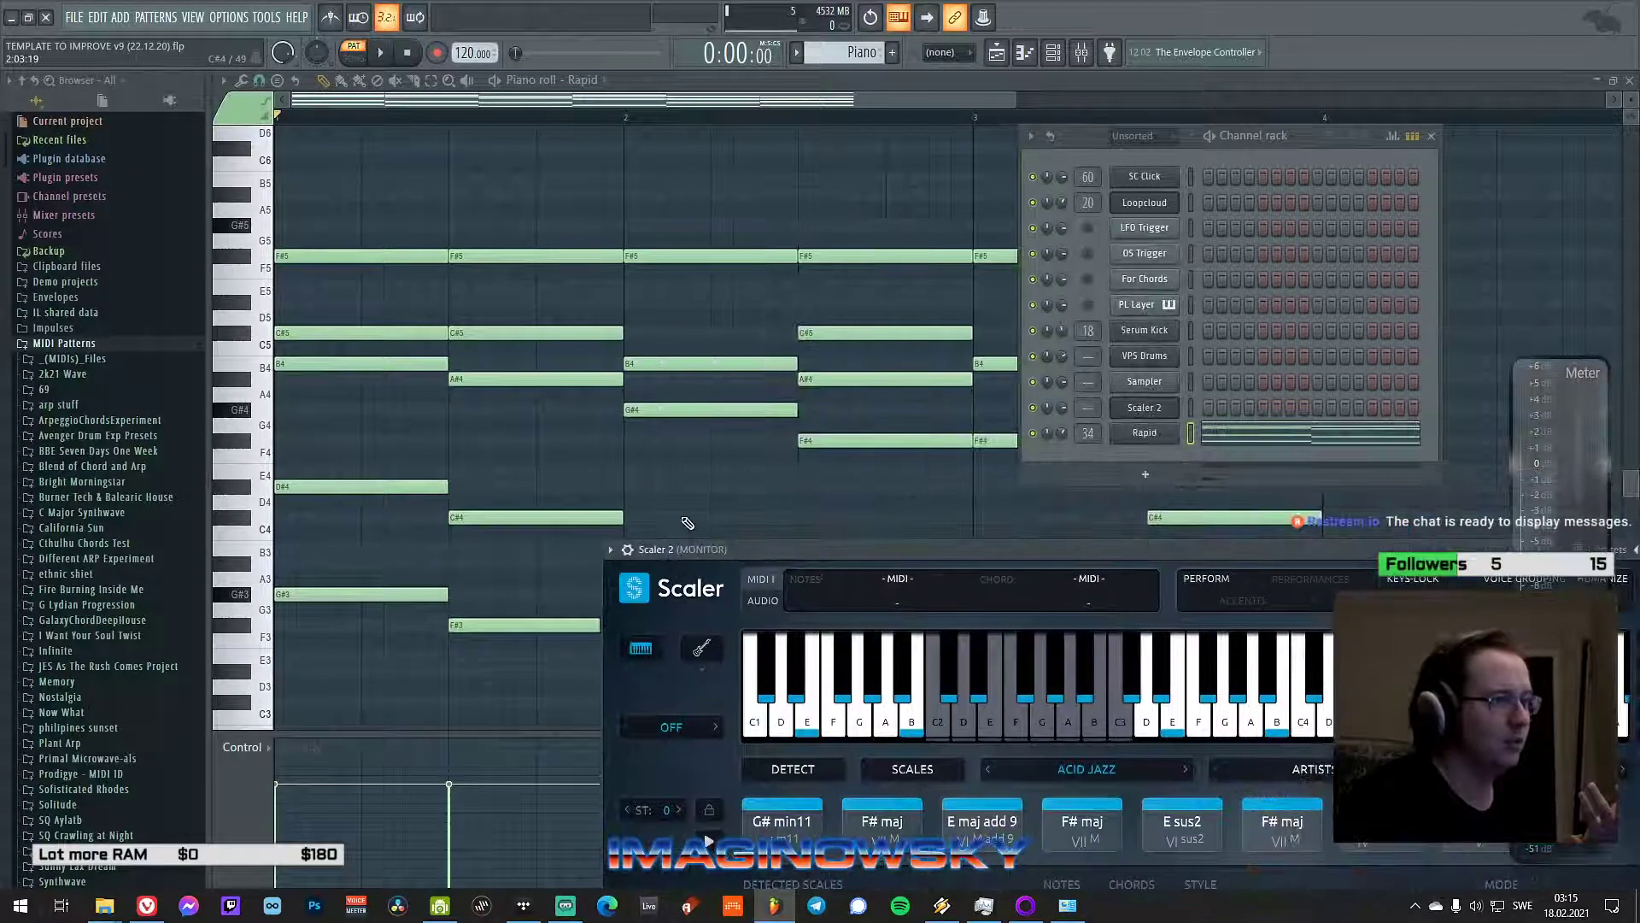
pyautogui.moveTo(1246, 134); pyautogui.dragTo(903, 127)
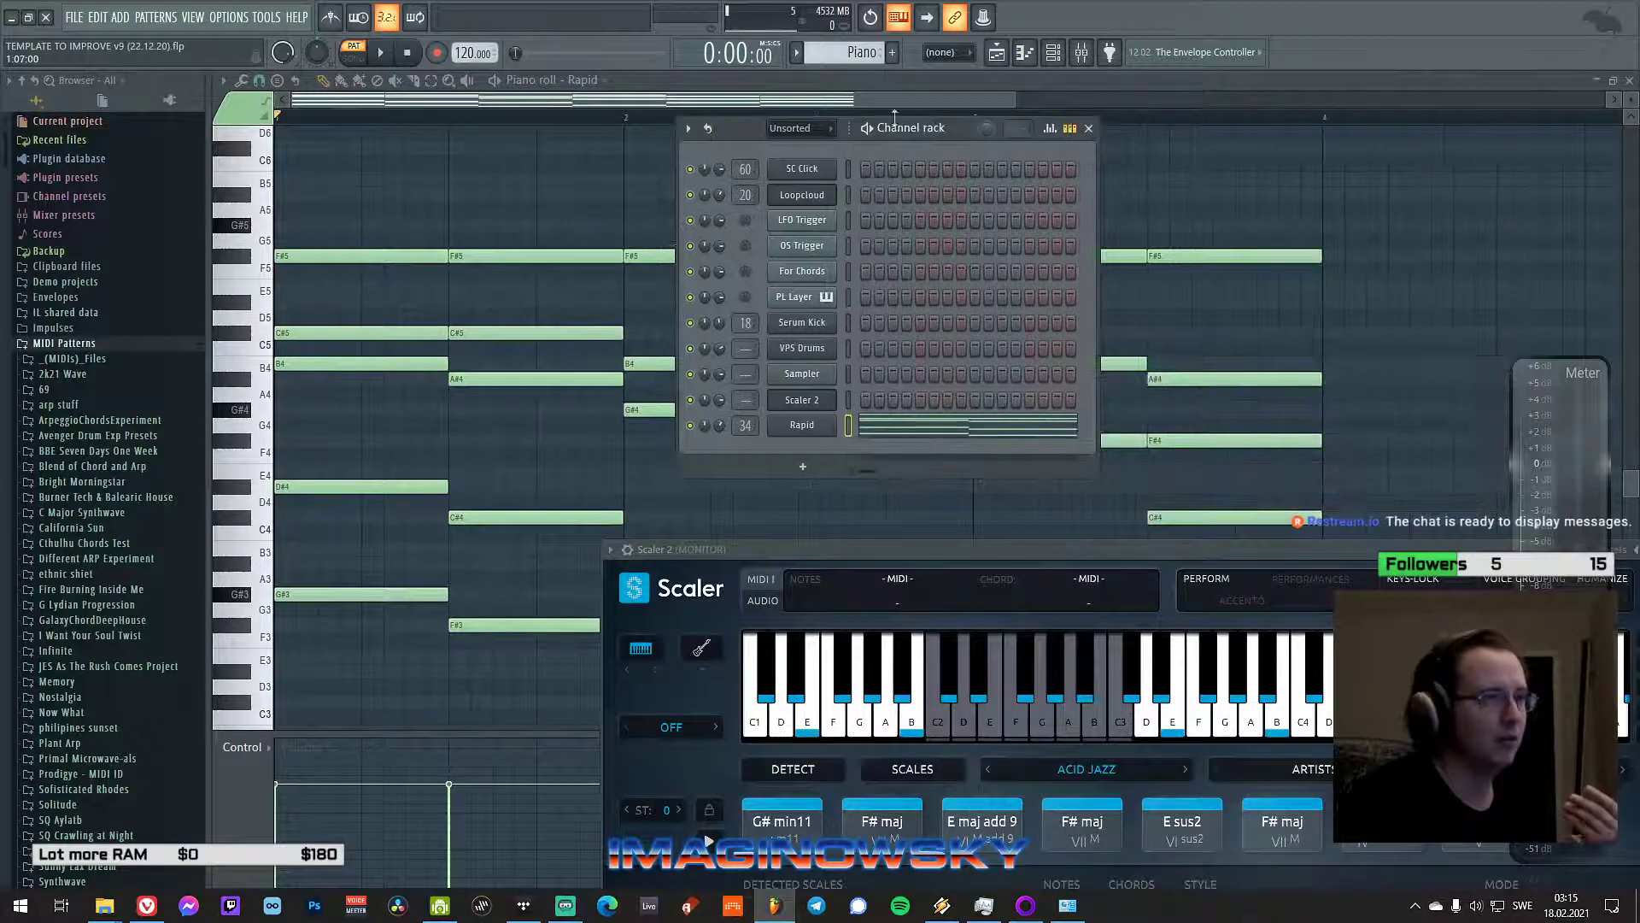
pyautogui.click(853, 100)
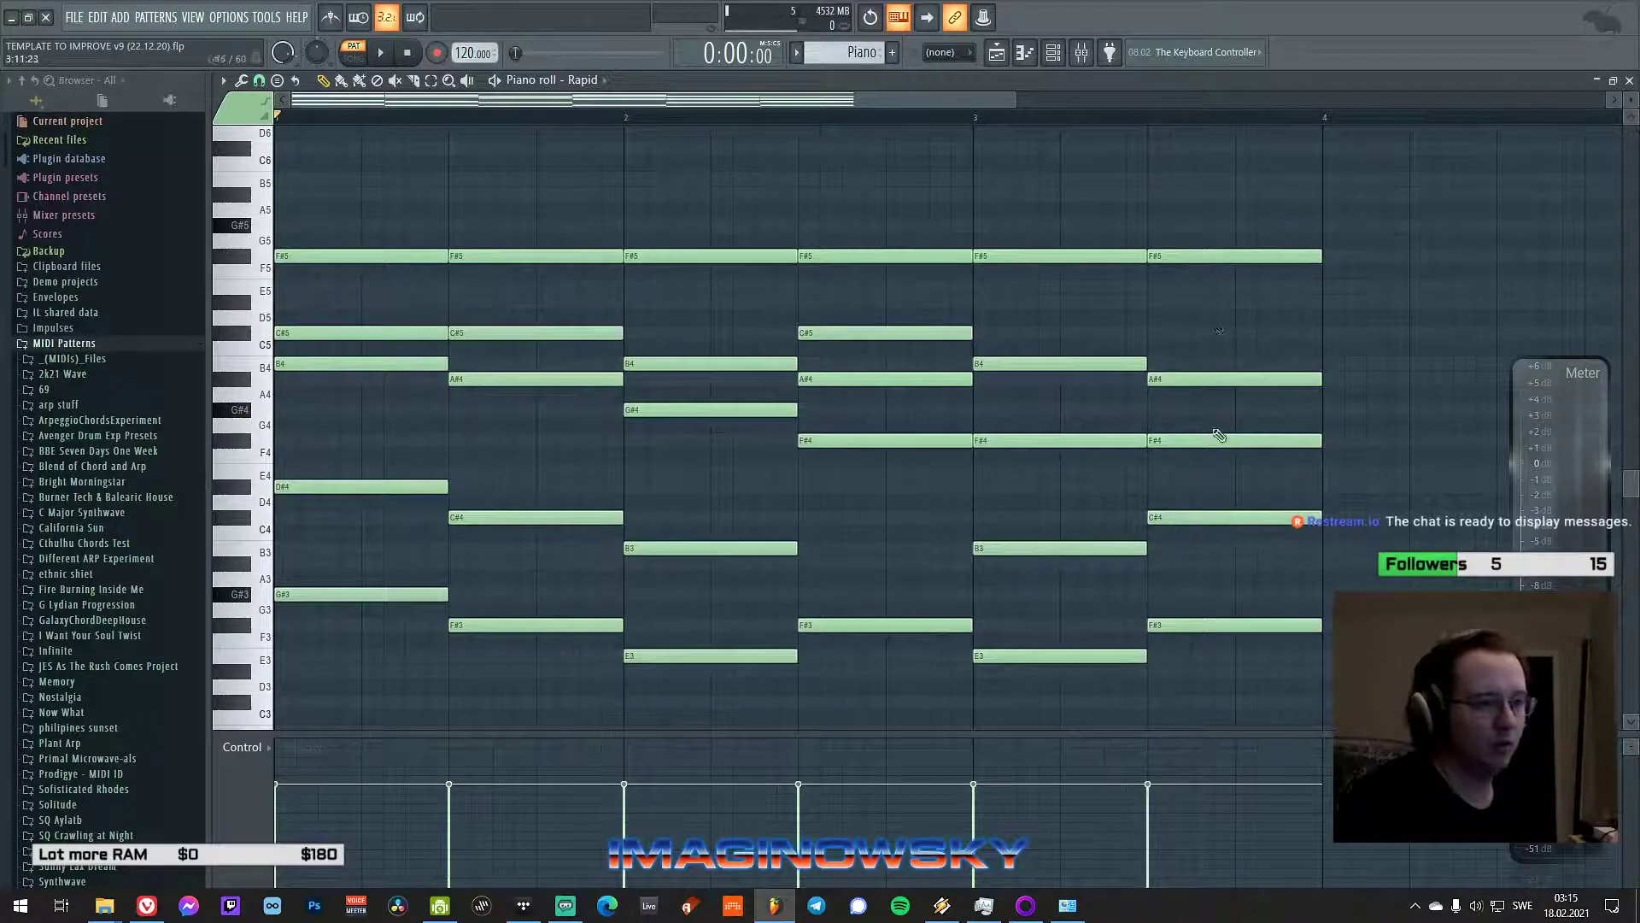
# - Reopen Scaler 2 above the piano roll notes and select F# Mixolydian mode among the detected scales
pyautogui.click(1053, 52)
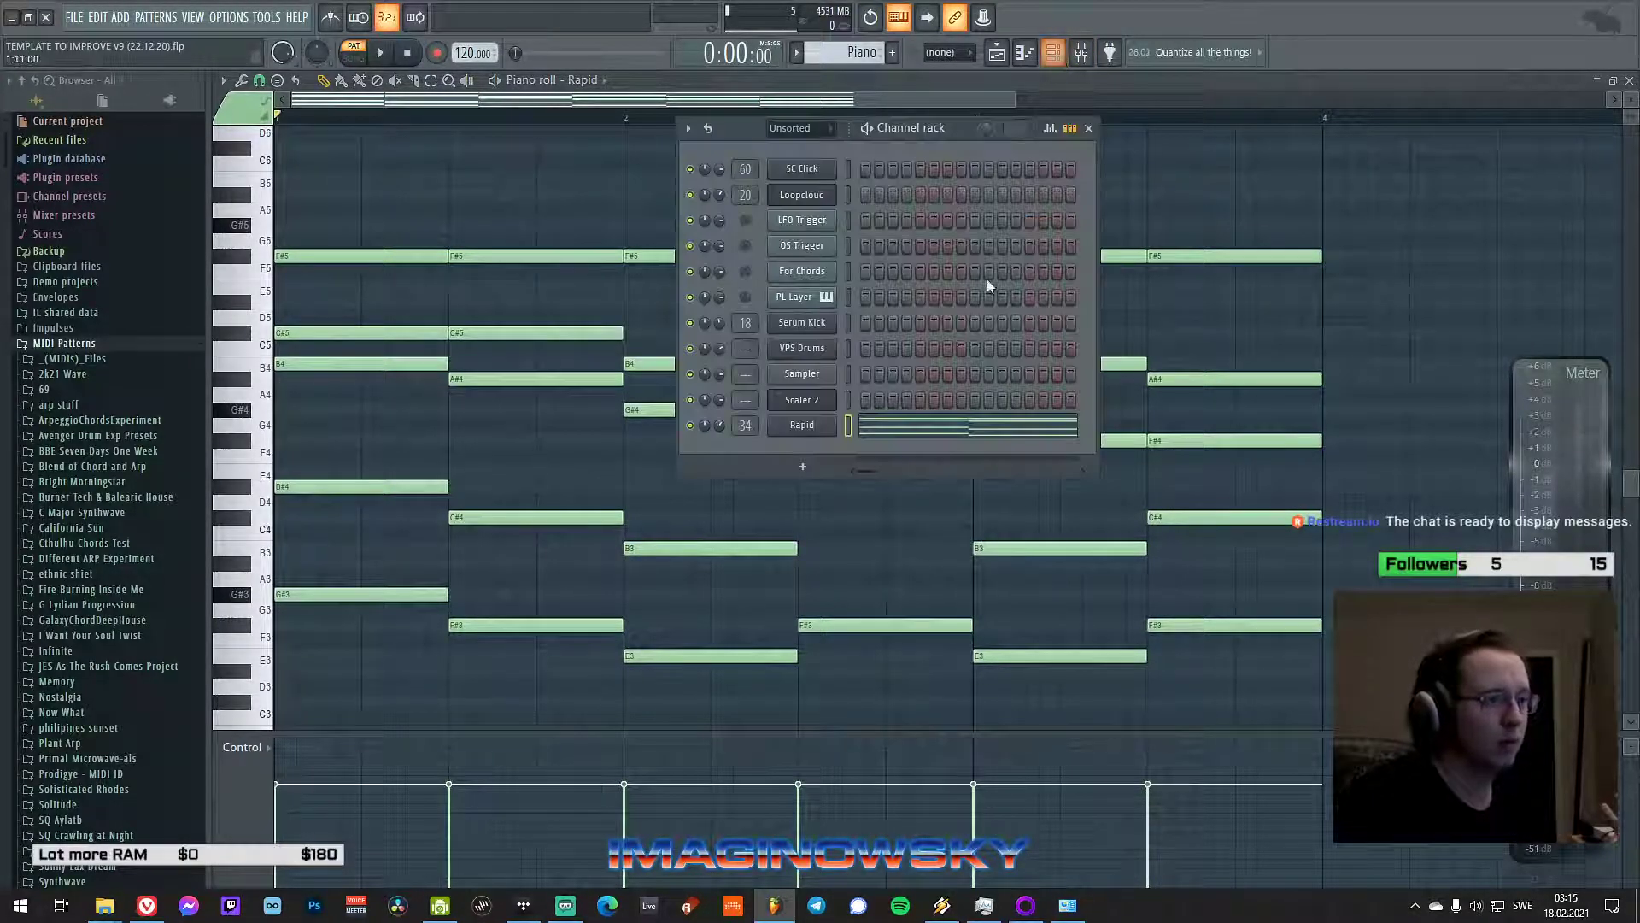
pyautogui.click(823, 426)
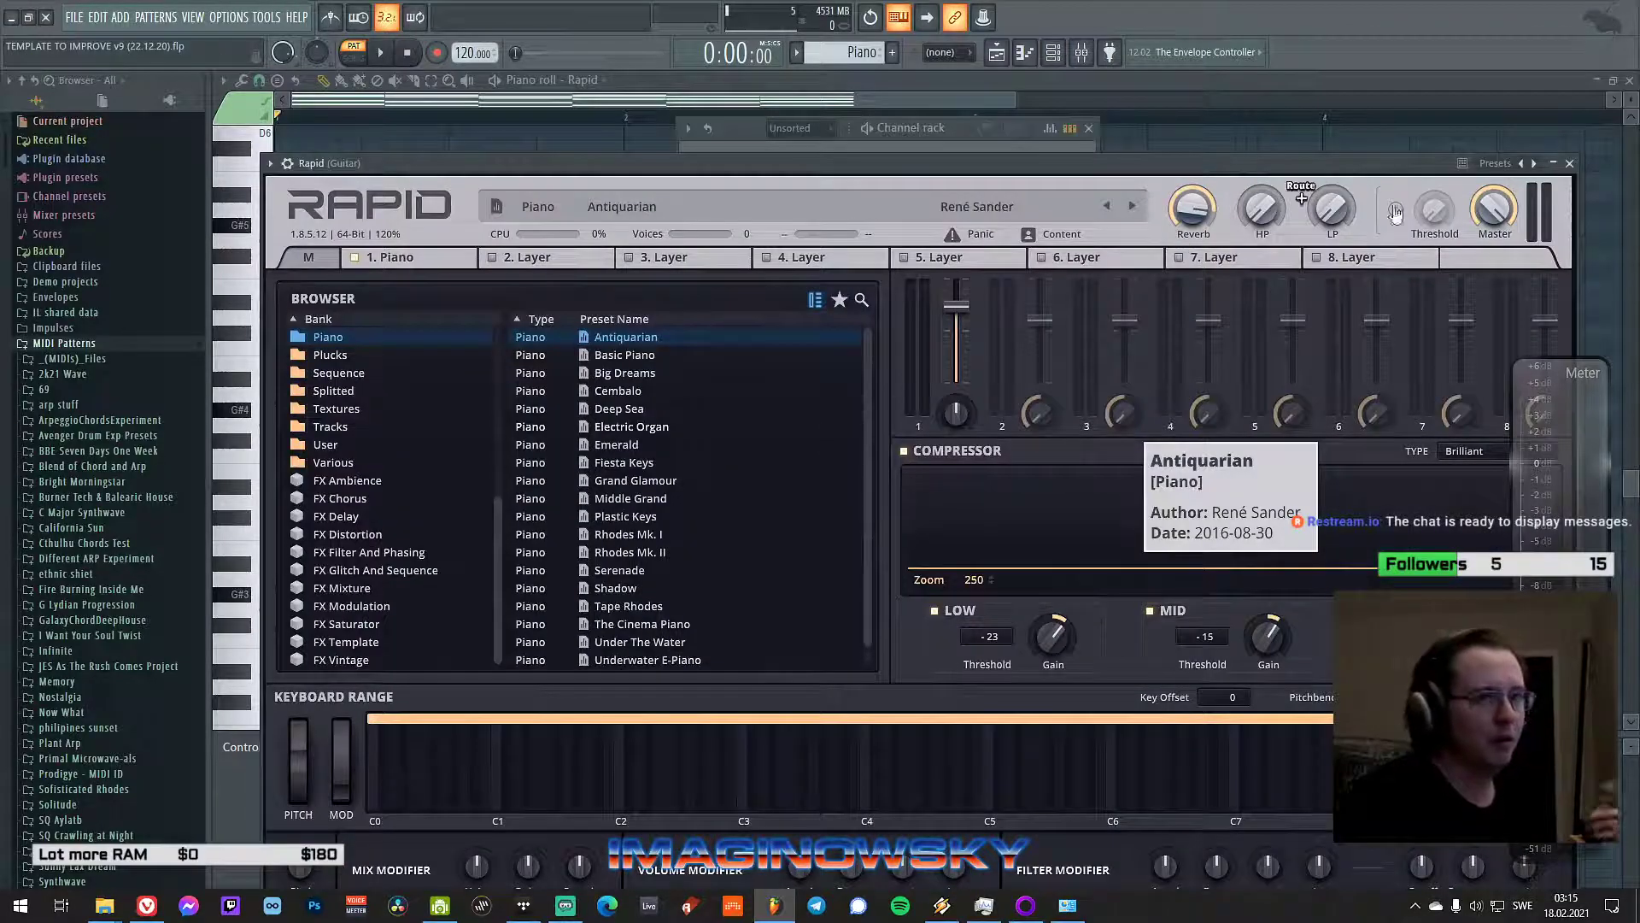
pyautogui.click(1569, 163)
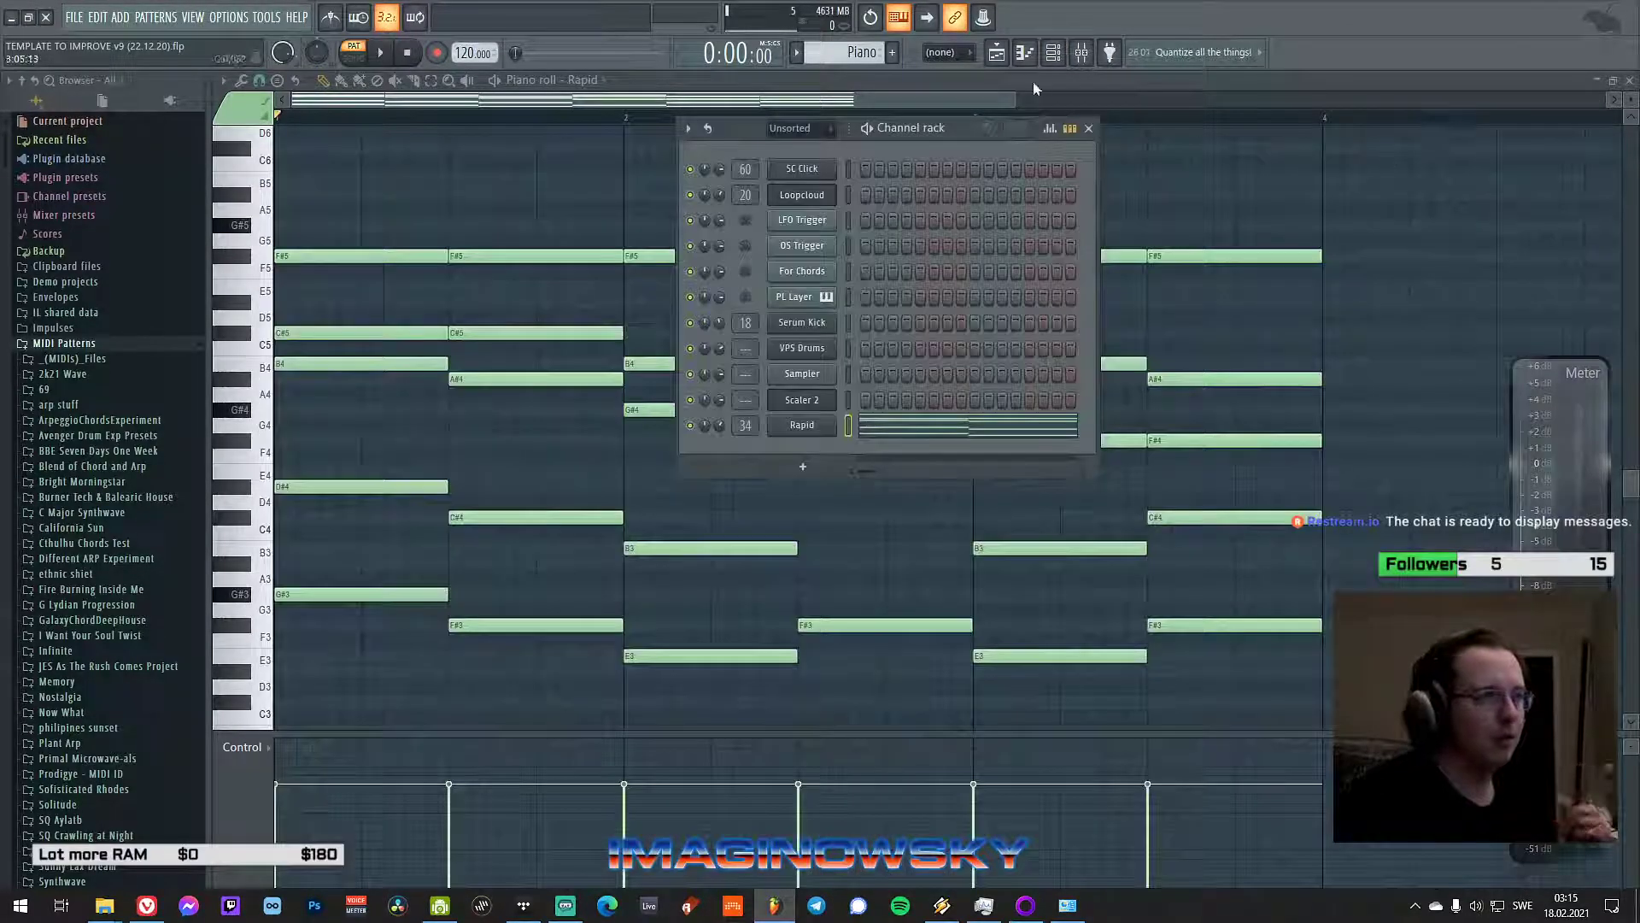
pyautogui.click(801, 399)
pyautogui.moveTo(817, 556); pyautogui.dragTo(864, 218)
pyautogui.click(859, 612)
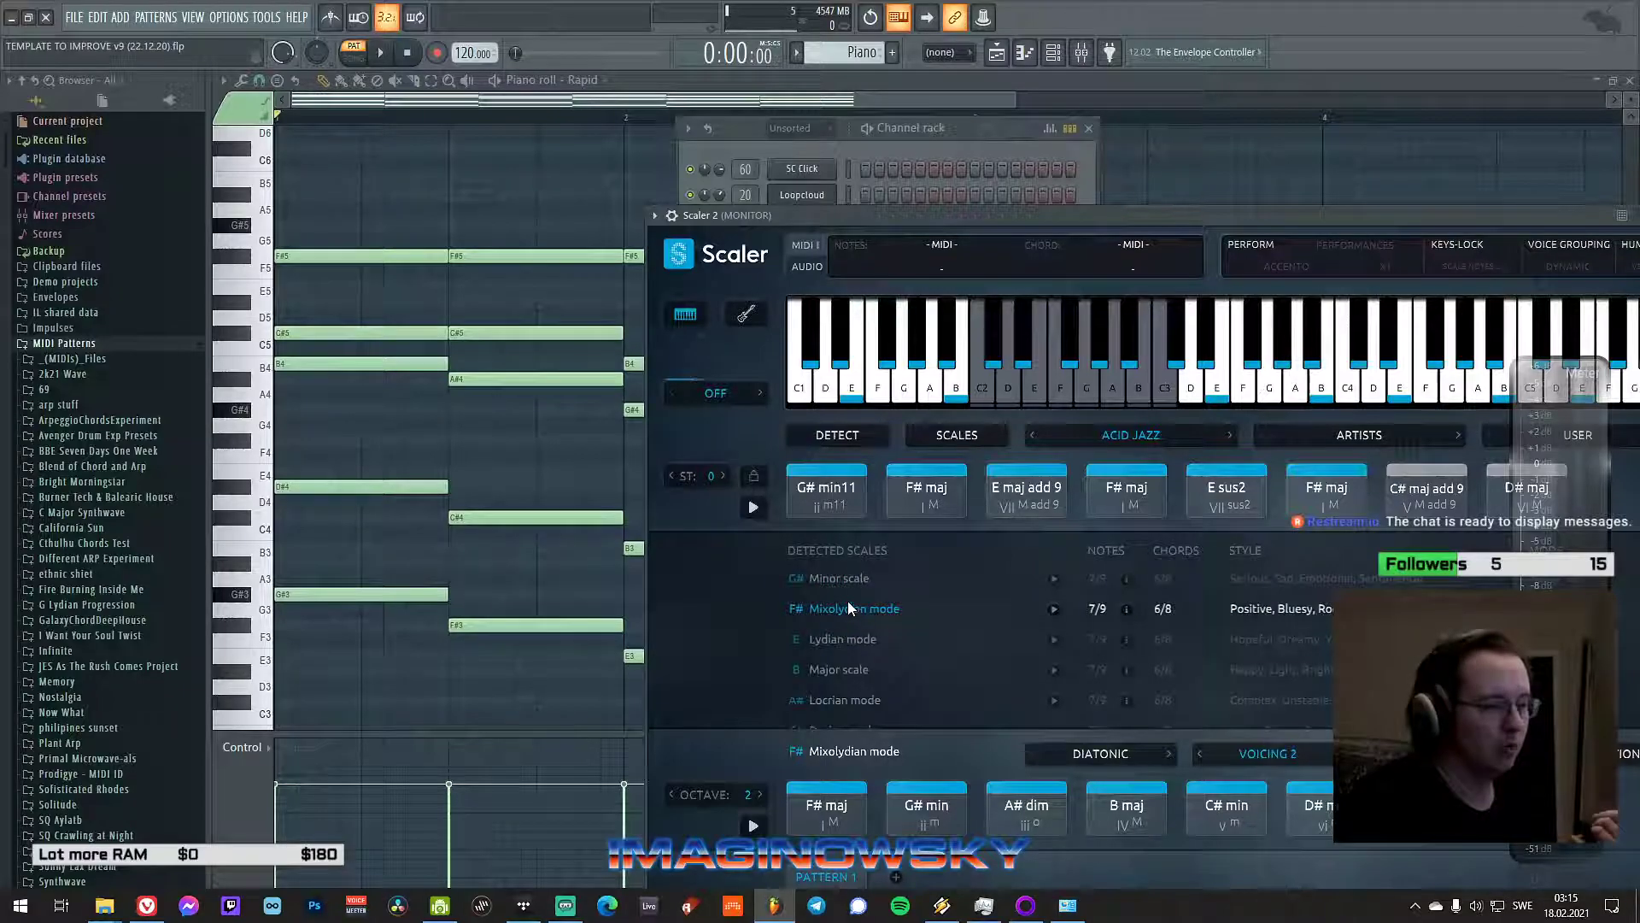
# - Audition the G# min11, D# maj and F# maj chords of the Acid Jazz set
pyautogui.click(833, 488)
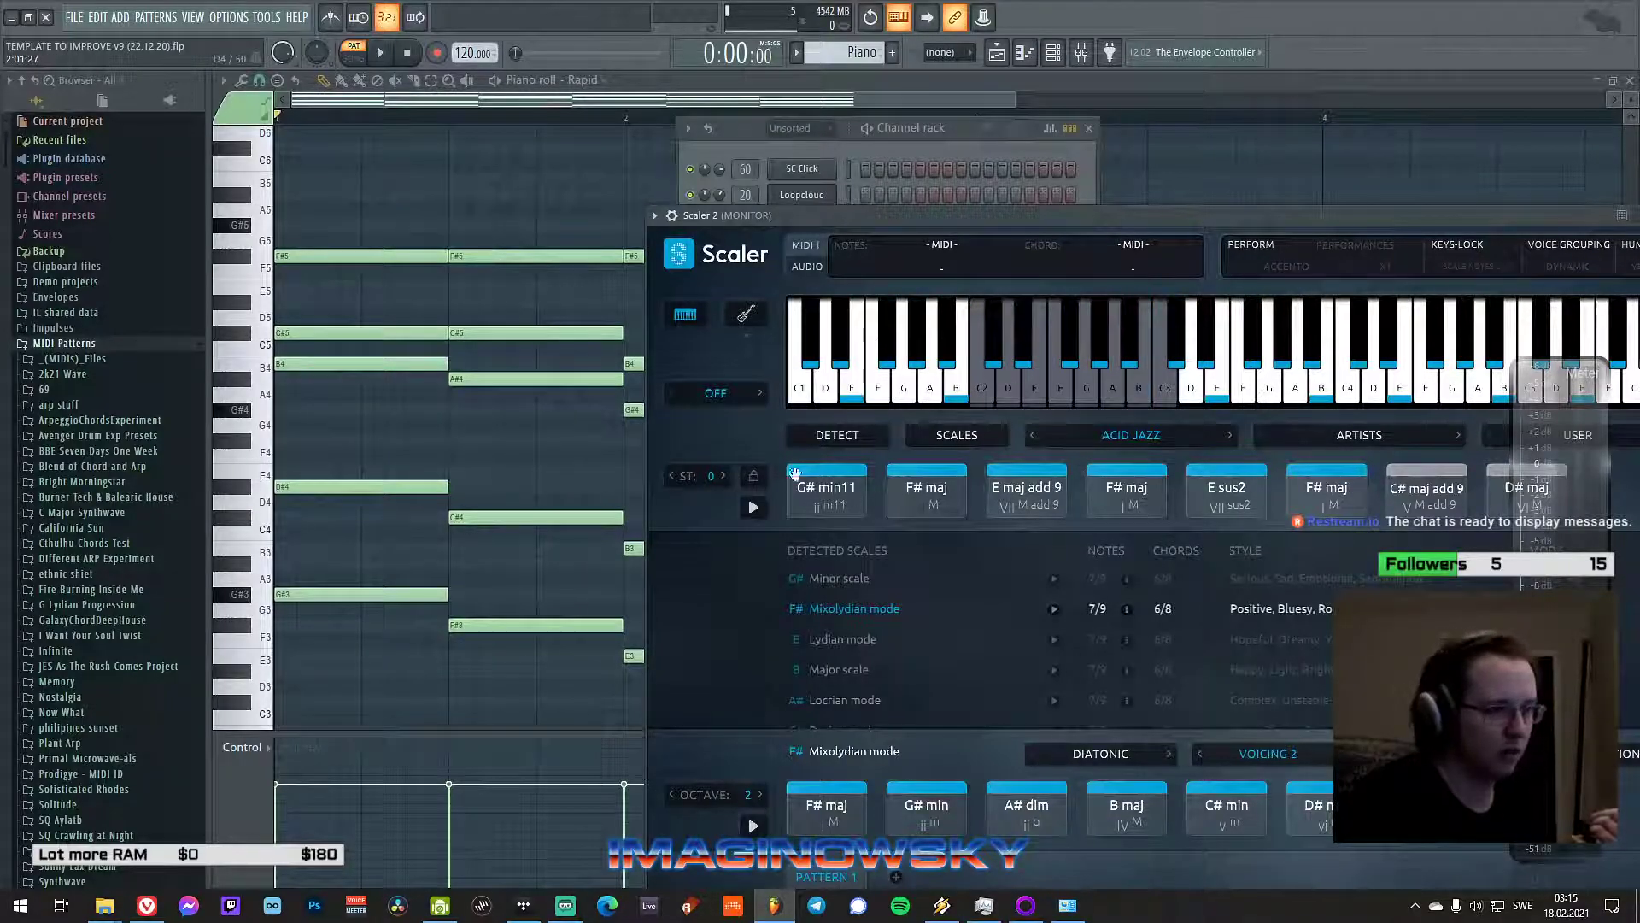
pyautogui.click(843, 468)
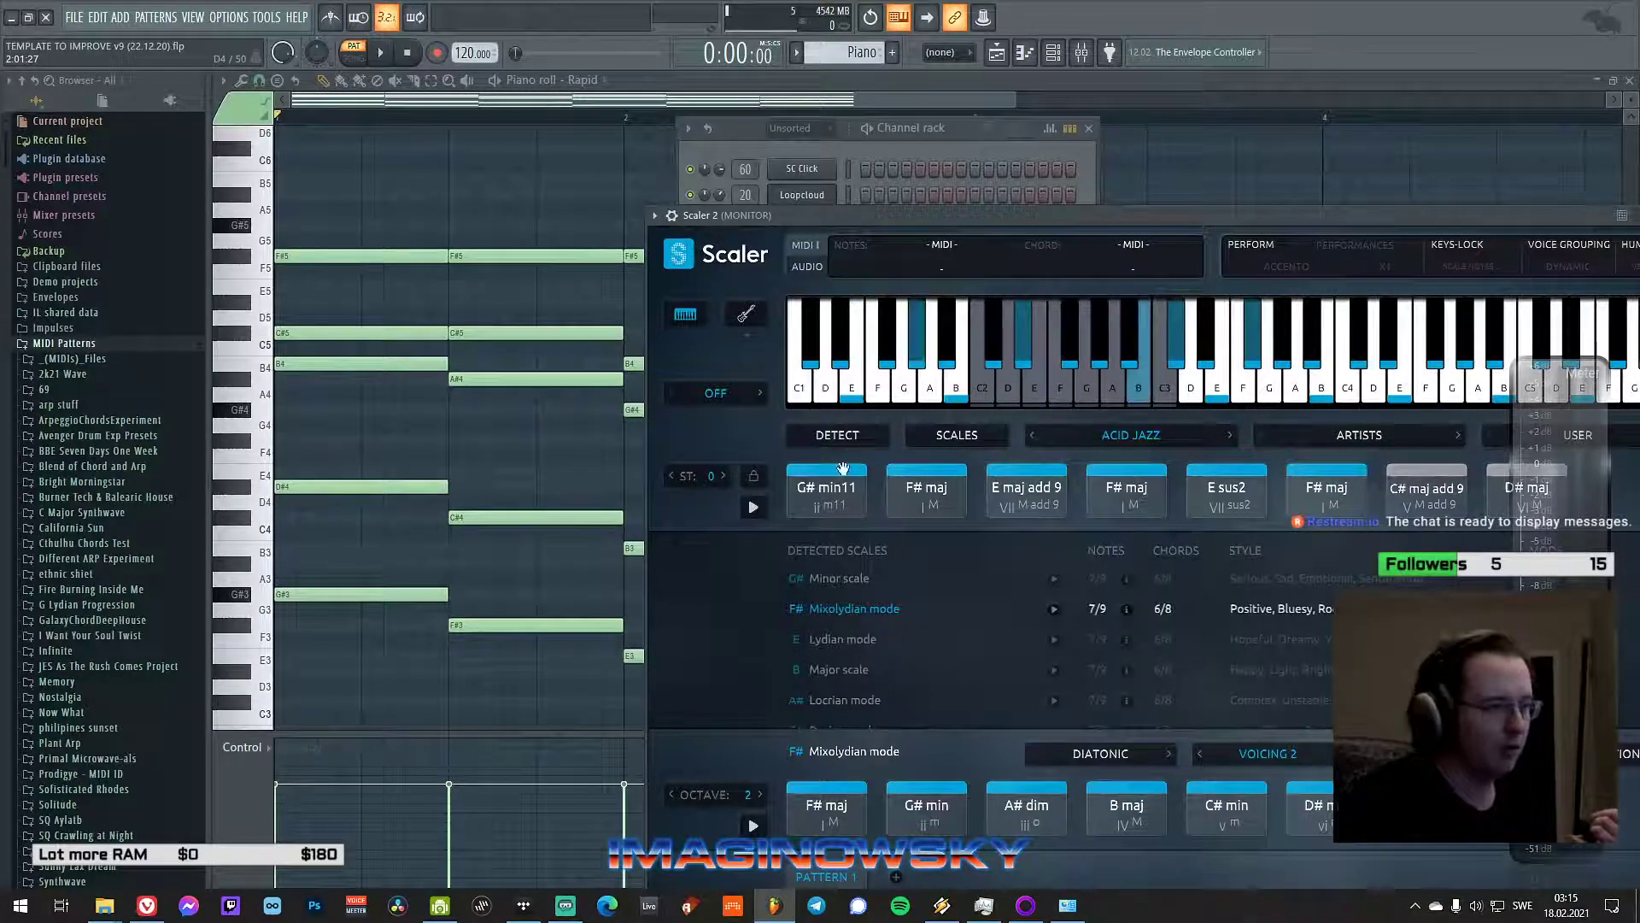
pyautogui.click(1510, 486)
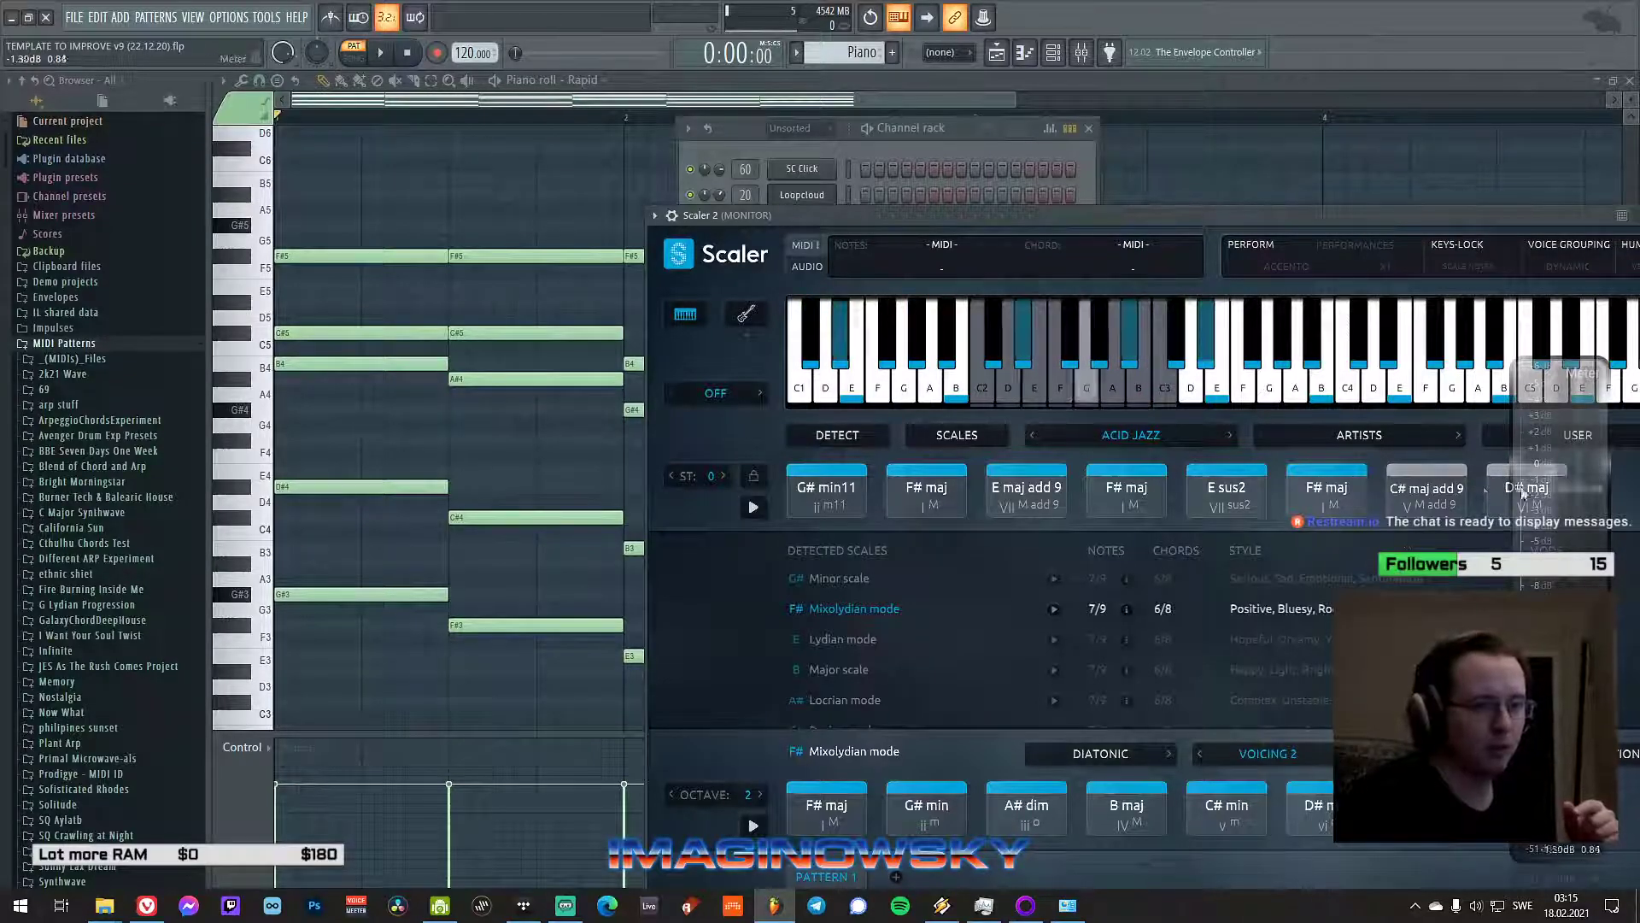
pyautogui.moveTo(1310, 218); pyautogui.dragTo(1275, 214)
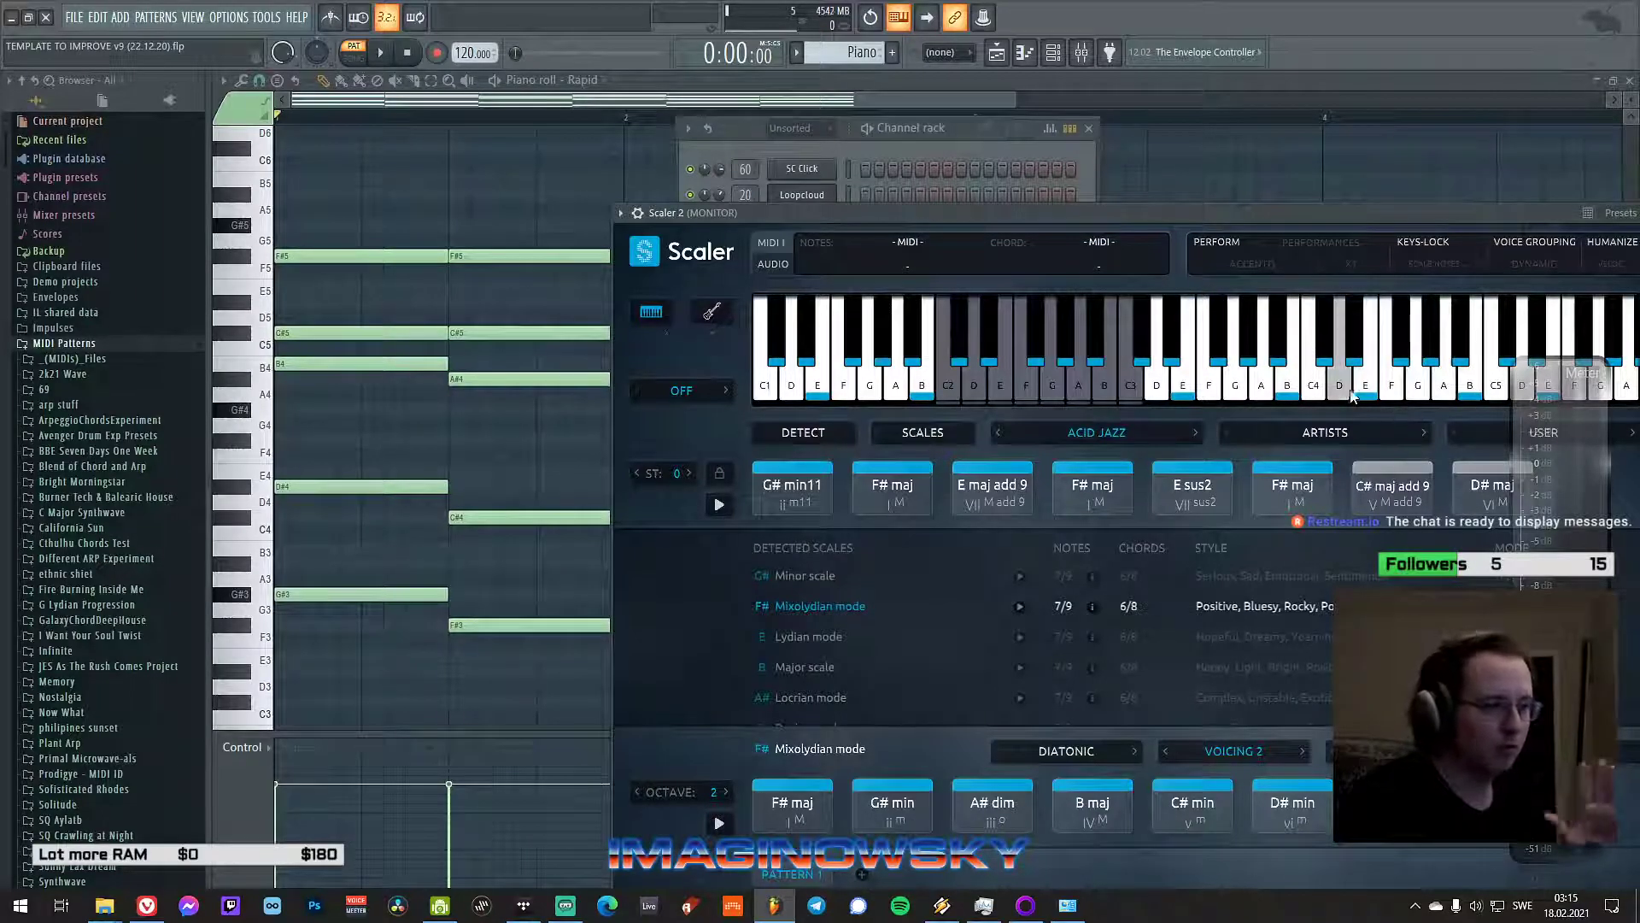
pyautogui.click(1101, 479)
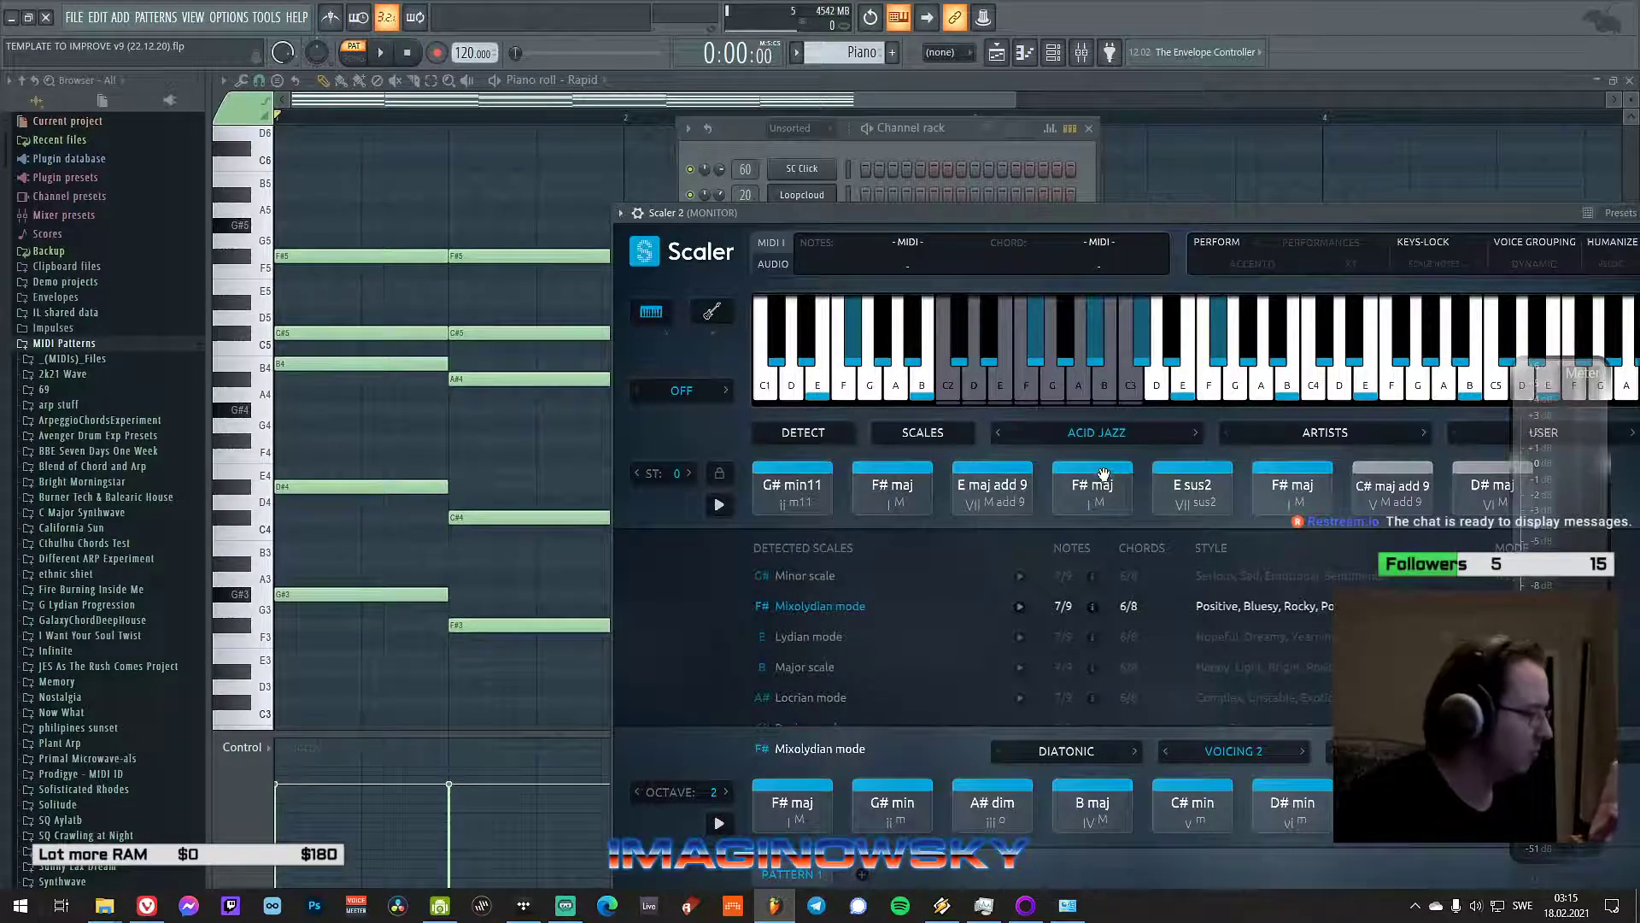
pyautogui.click(1294, 480)
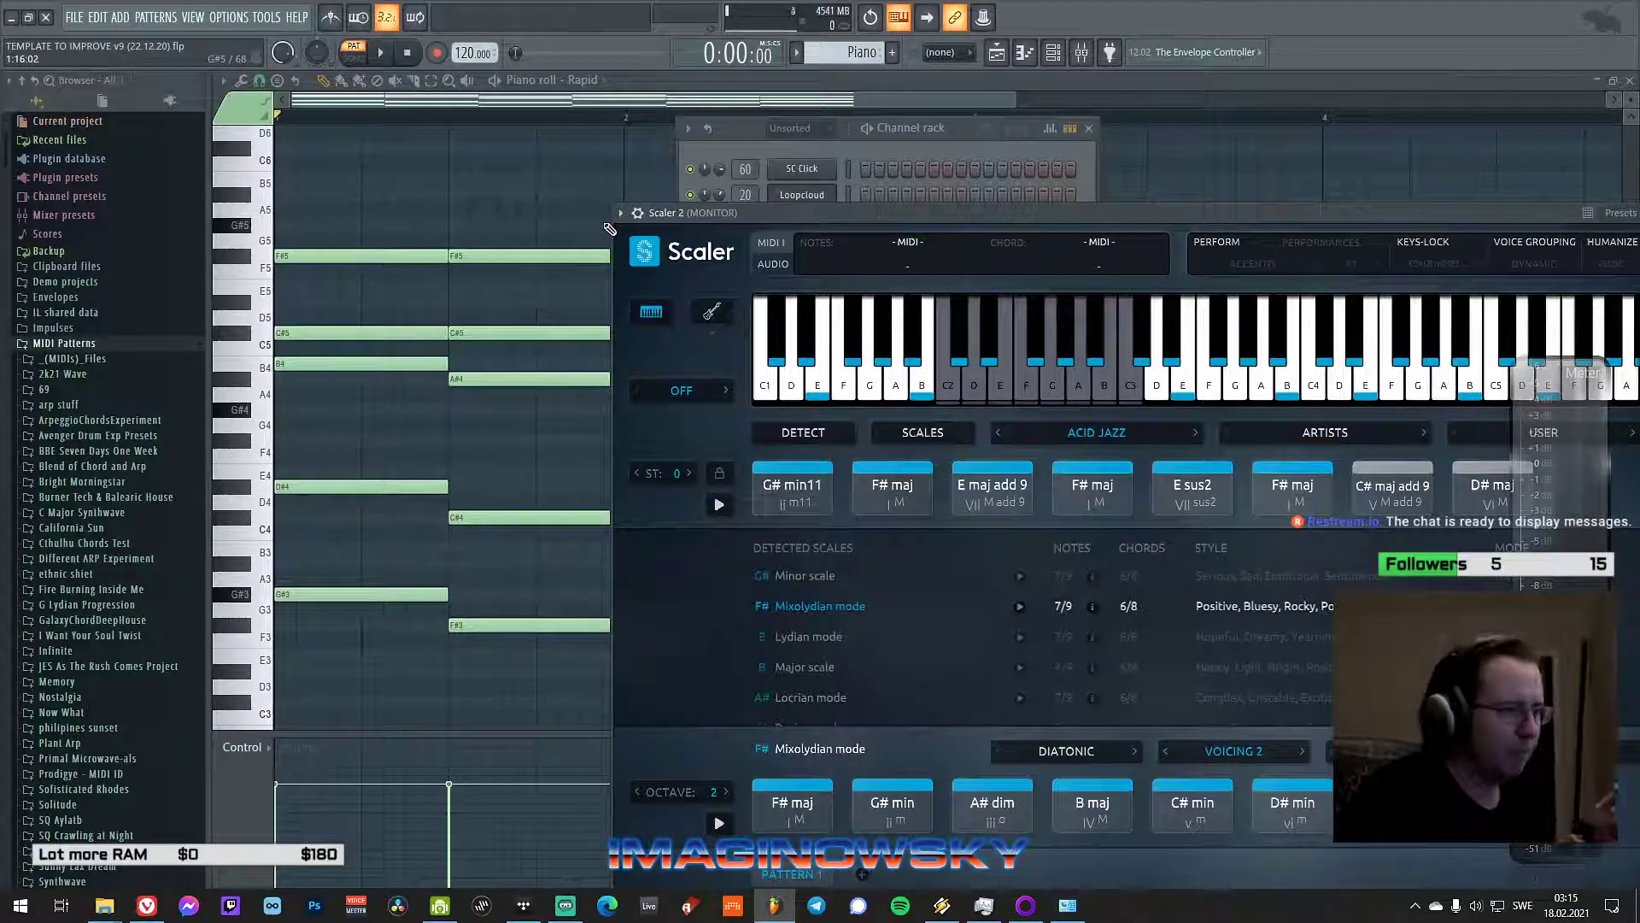
# - Set the piano roll's scale highlighting to root note F# with the Other Mixolydian scale
pyautogui.click(223, 80)
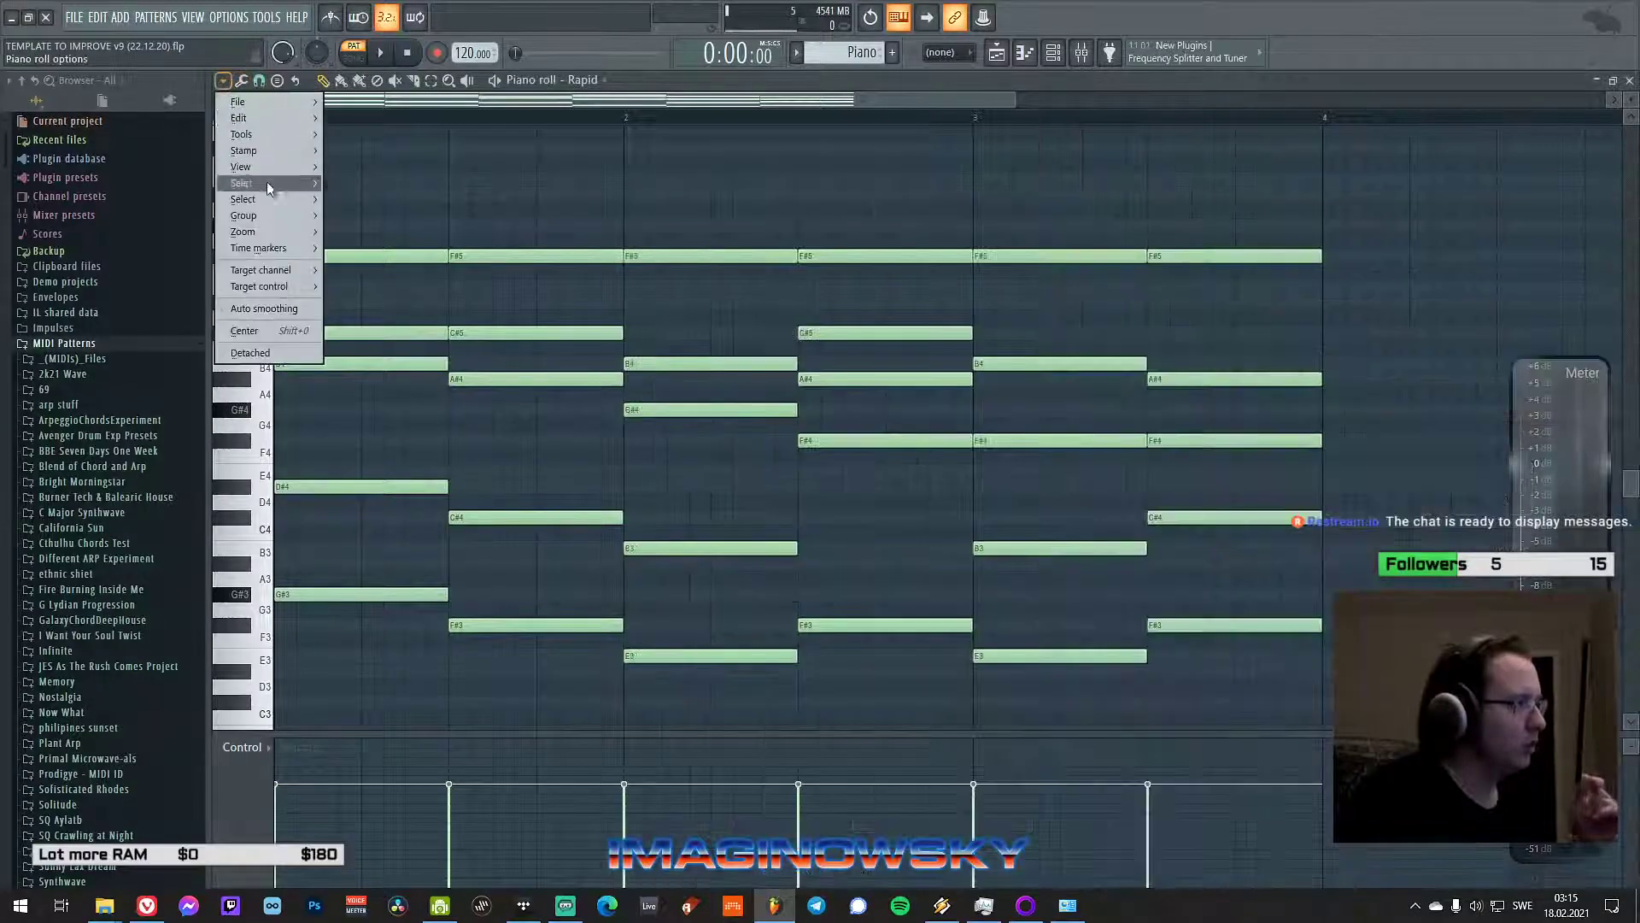
pyautogui.moveTo(278, 169)
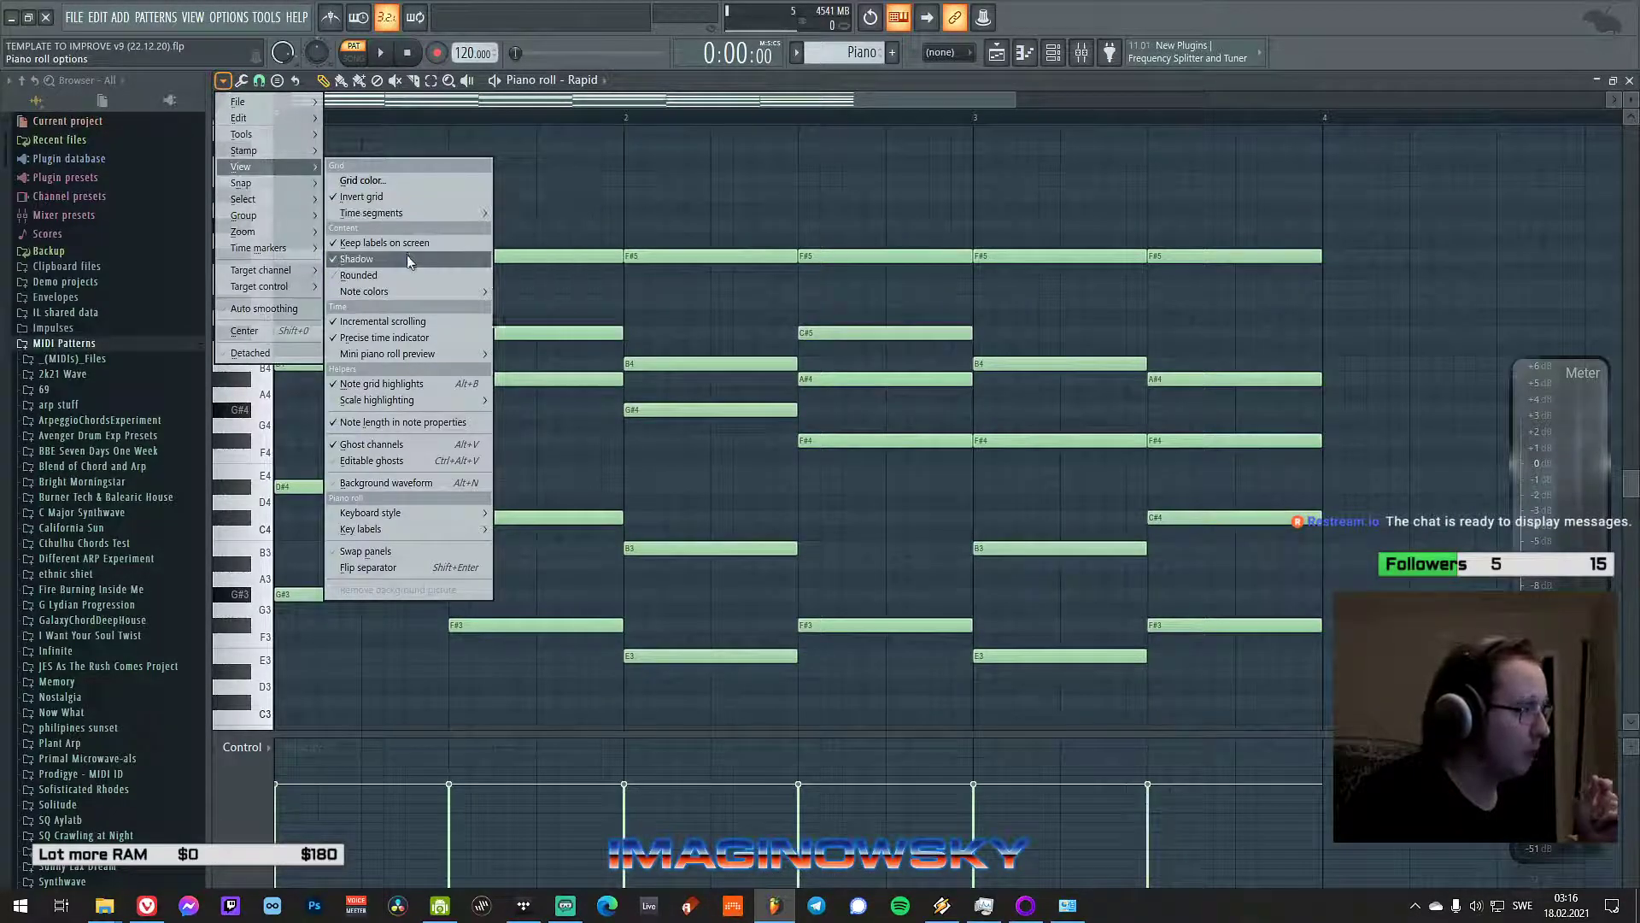
pyautogui.moveTo(486, 409)
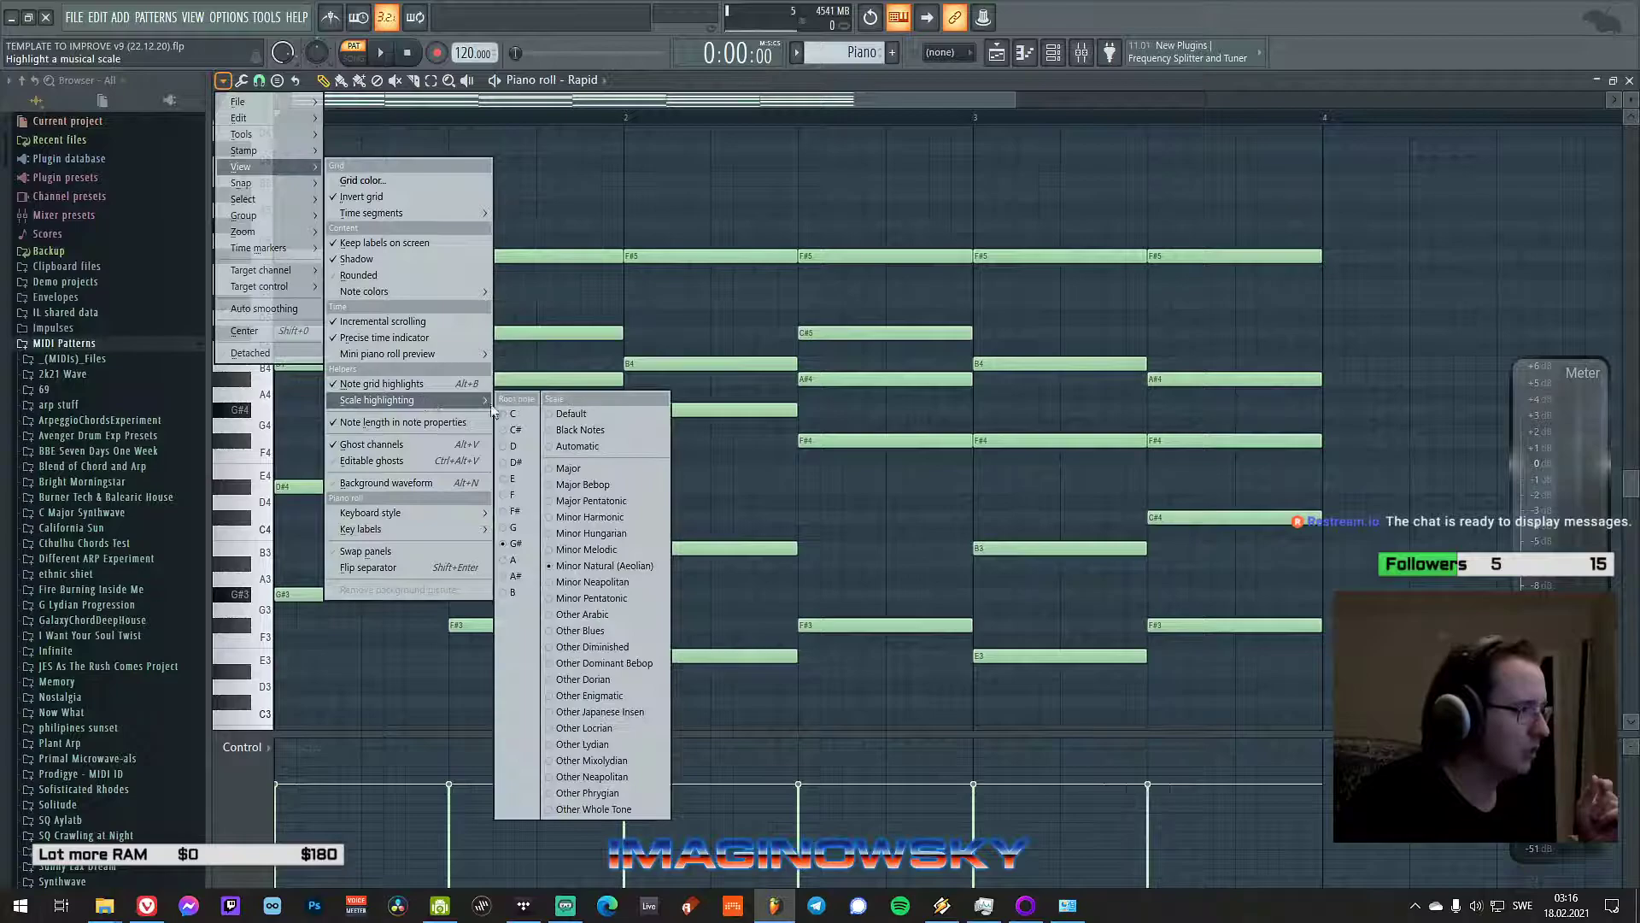
pyautogui.click(527, 511)
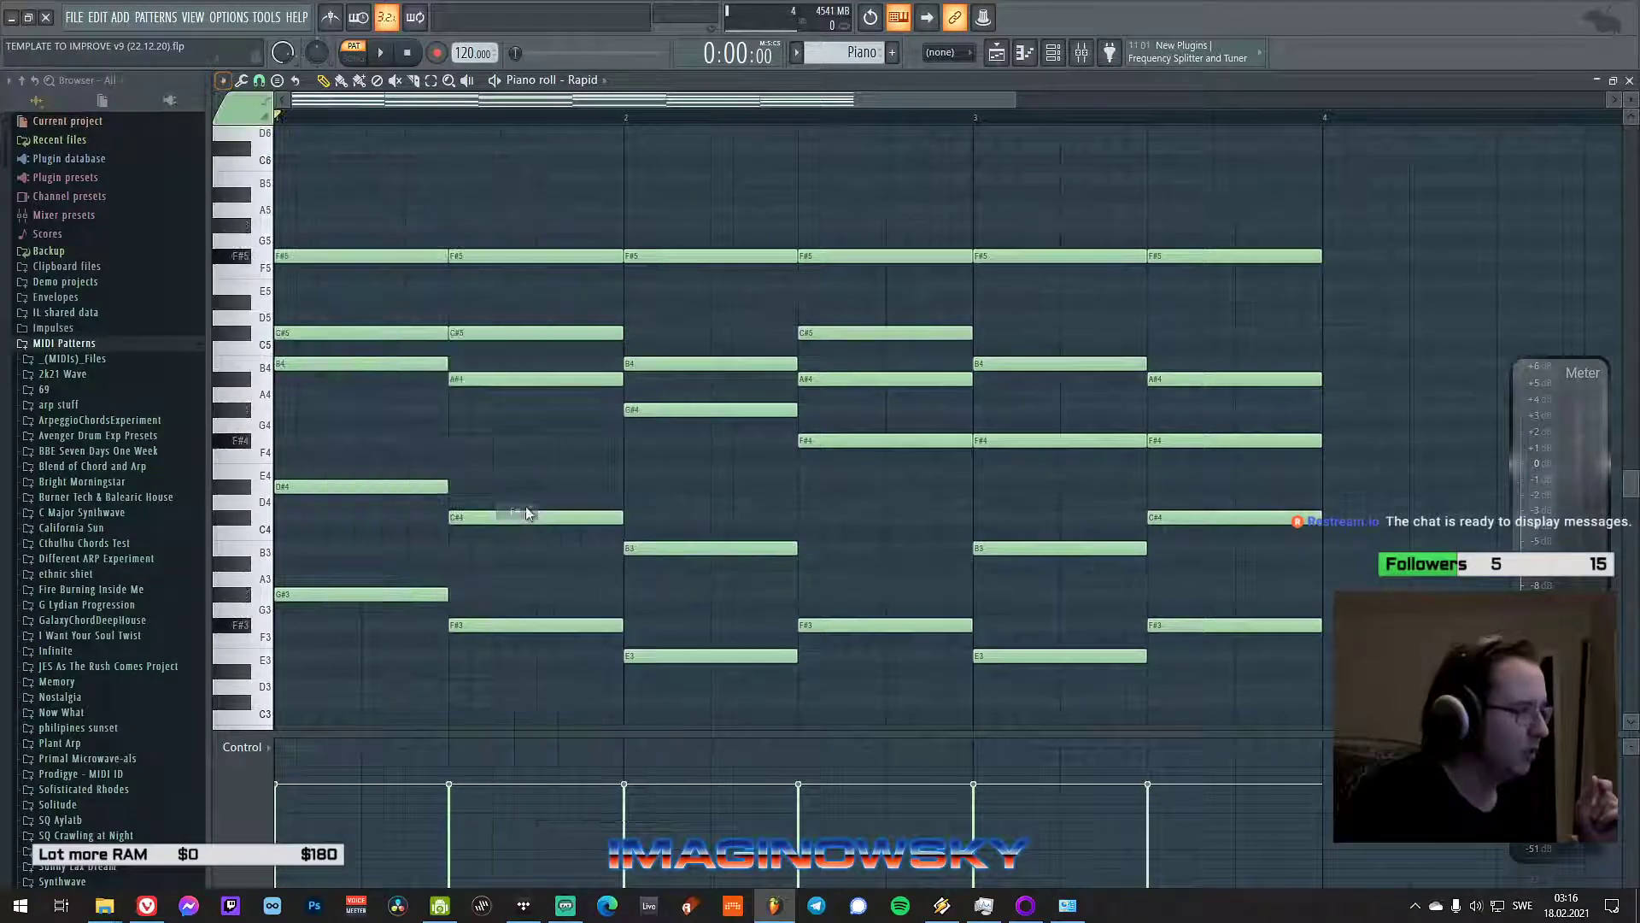
pyautogui.click(228, 81)
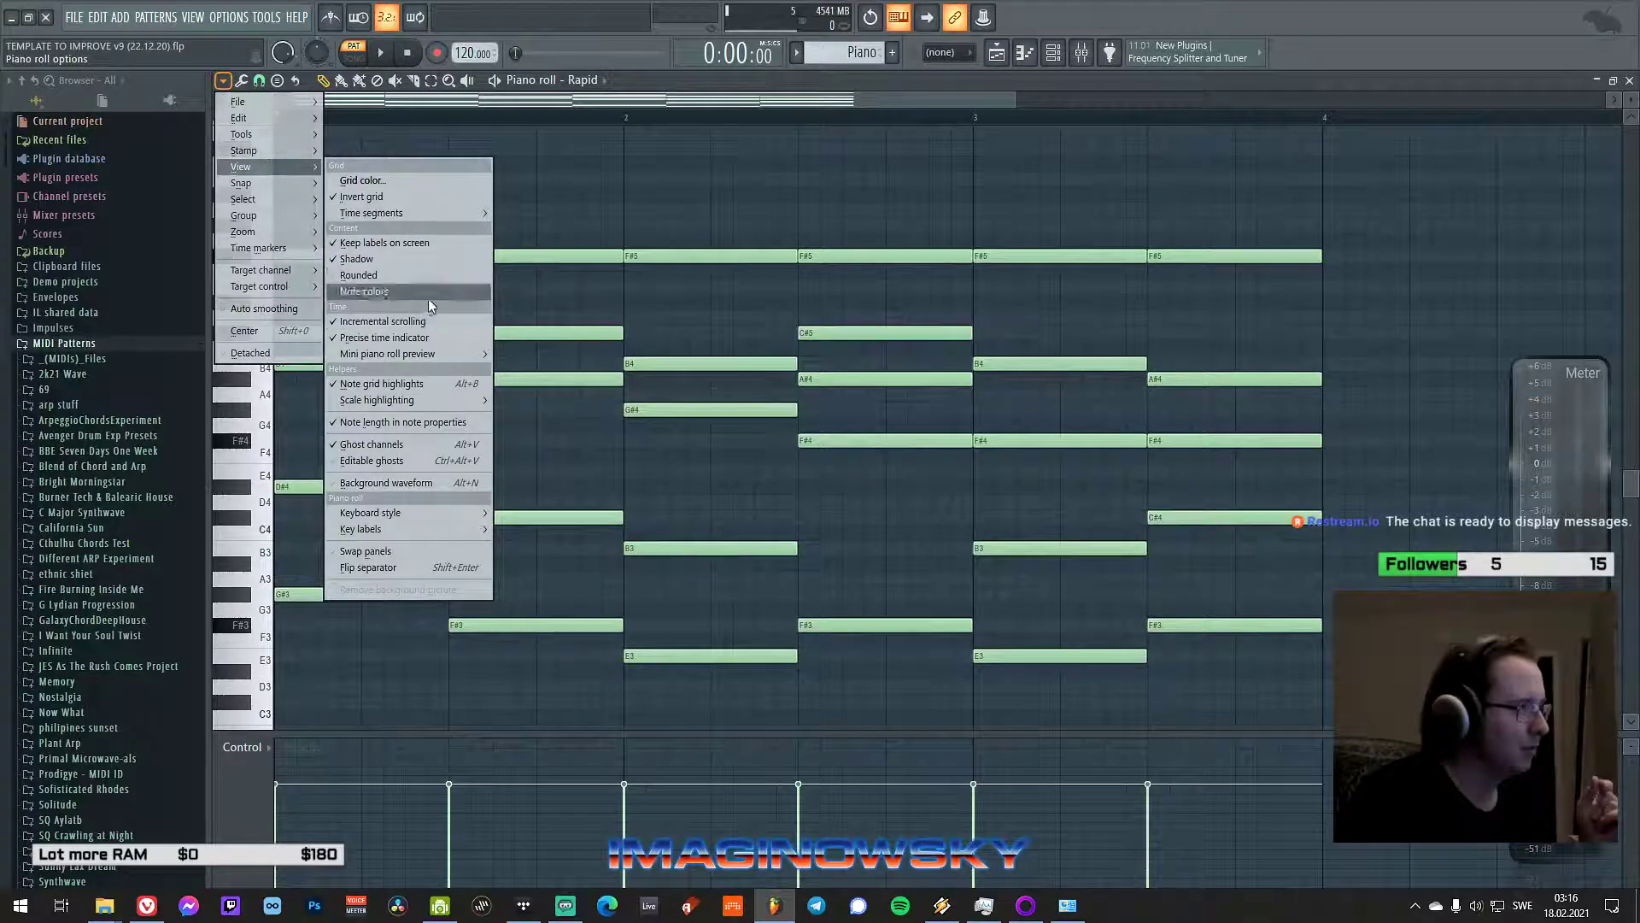
pyautogui.moveTo(436, 402)
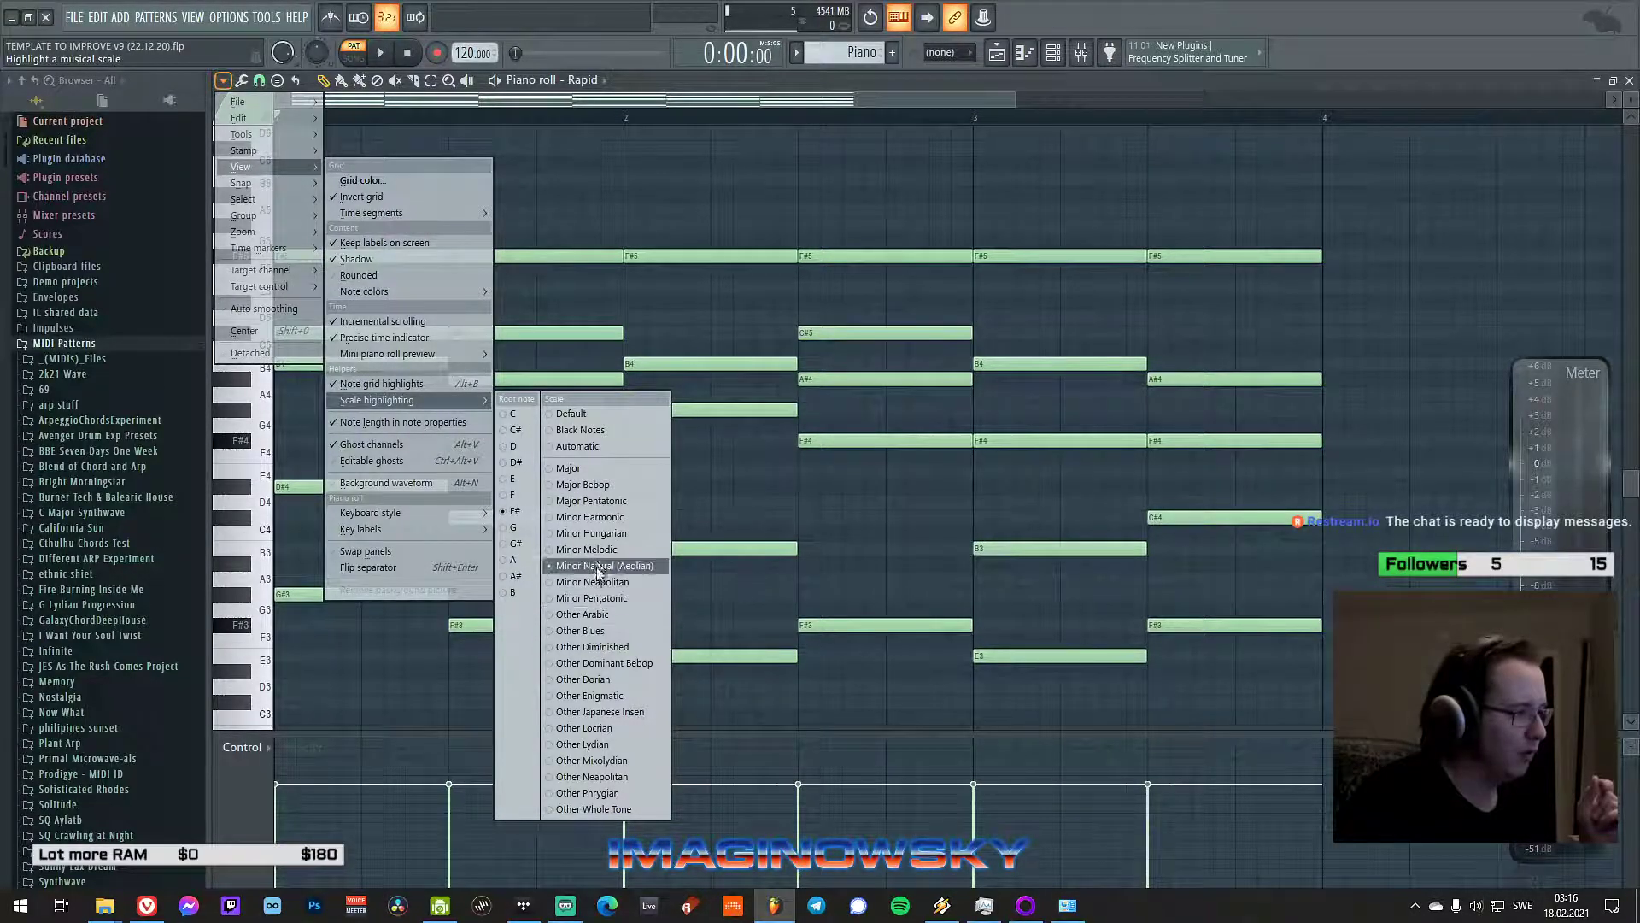
pyautogui.click(605, 761)
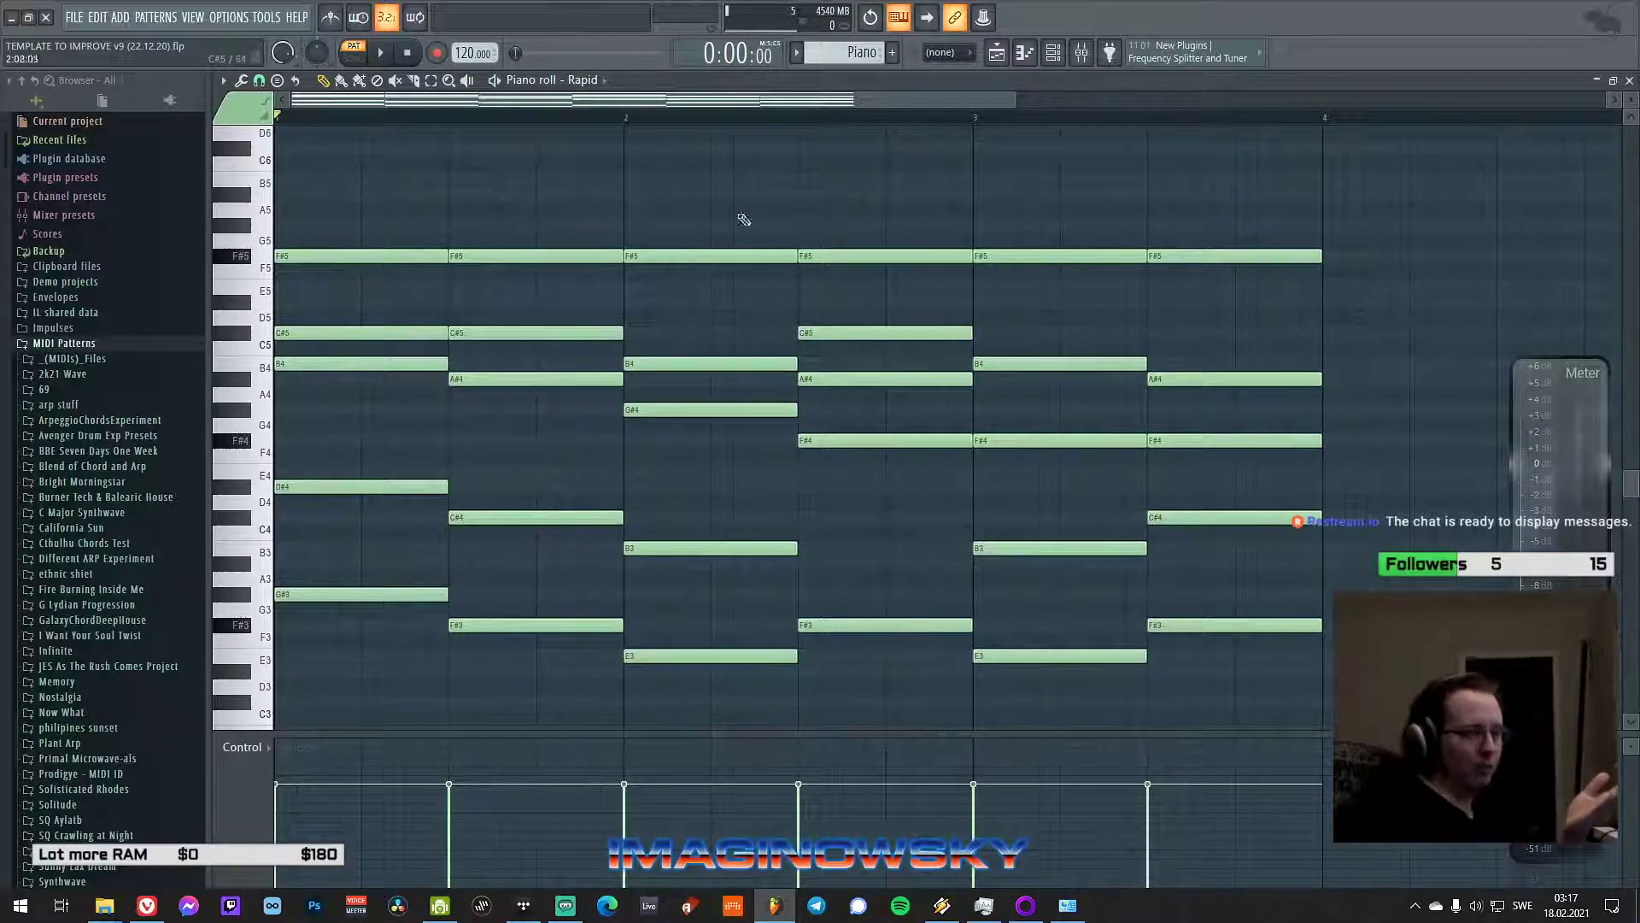
# - Reopen Scaler 2 from the channel rack and select E Lydian mode among the detected scales
pyautogui.click(1053, 54)
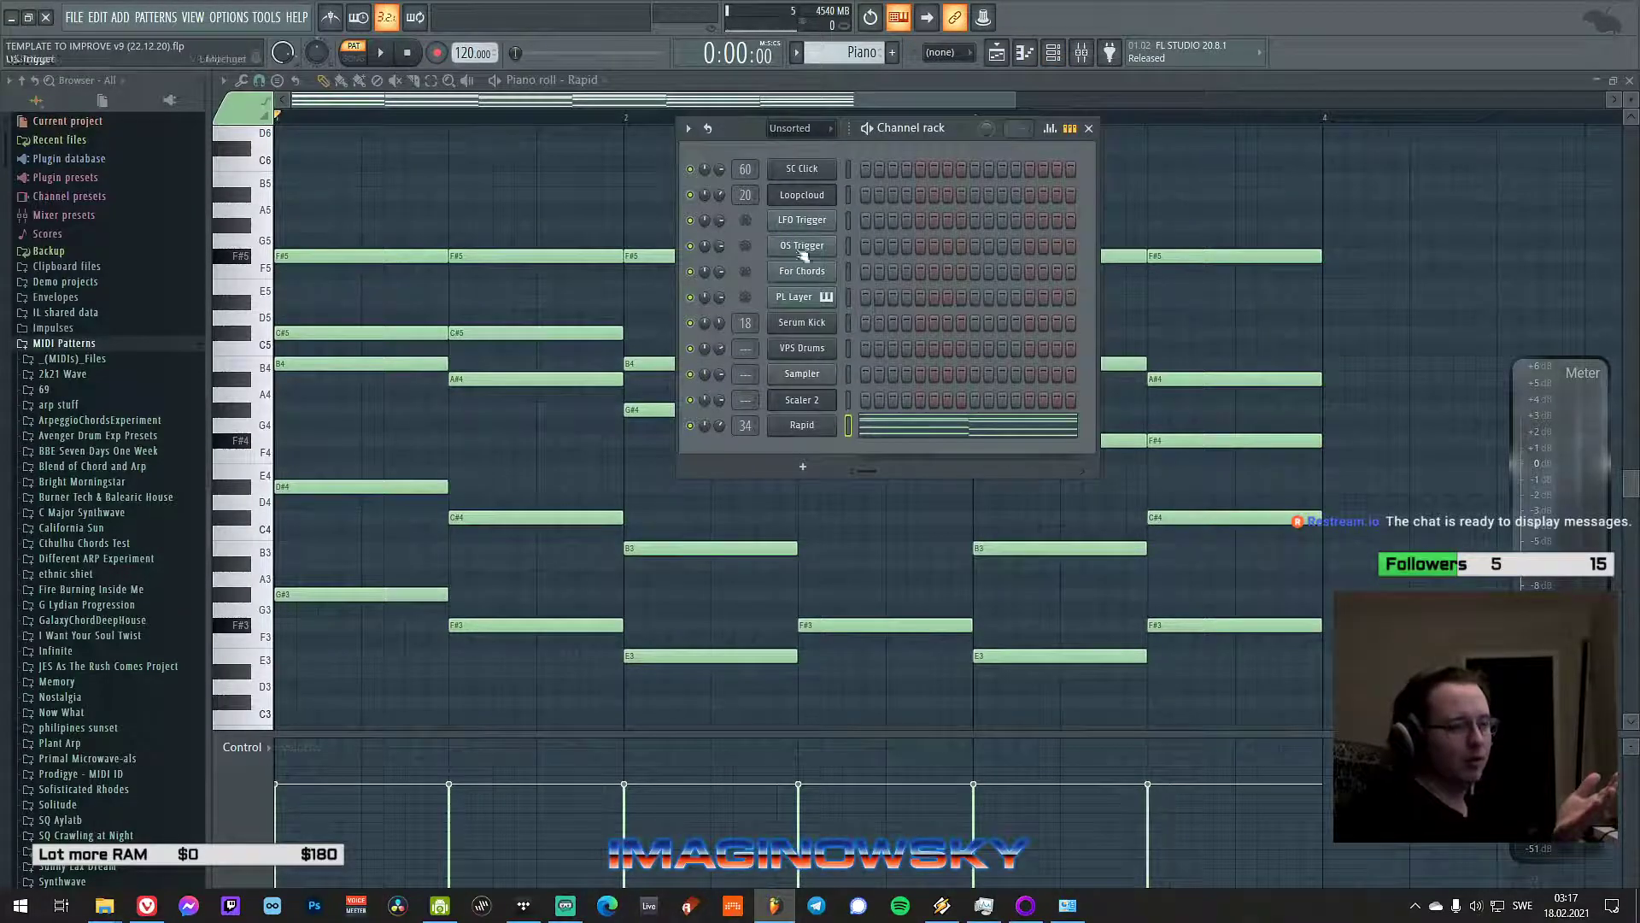
pyautogui.moveTo(754, 135); pyautogui.dragTo(1001, 151)
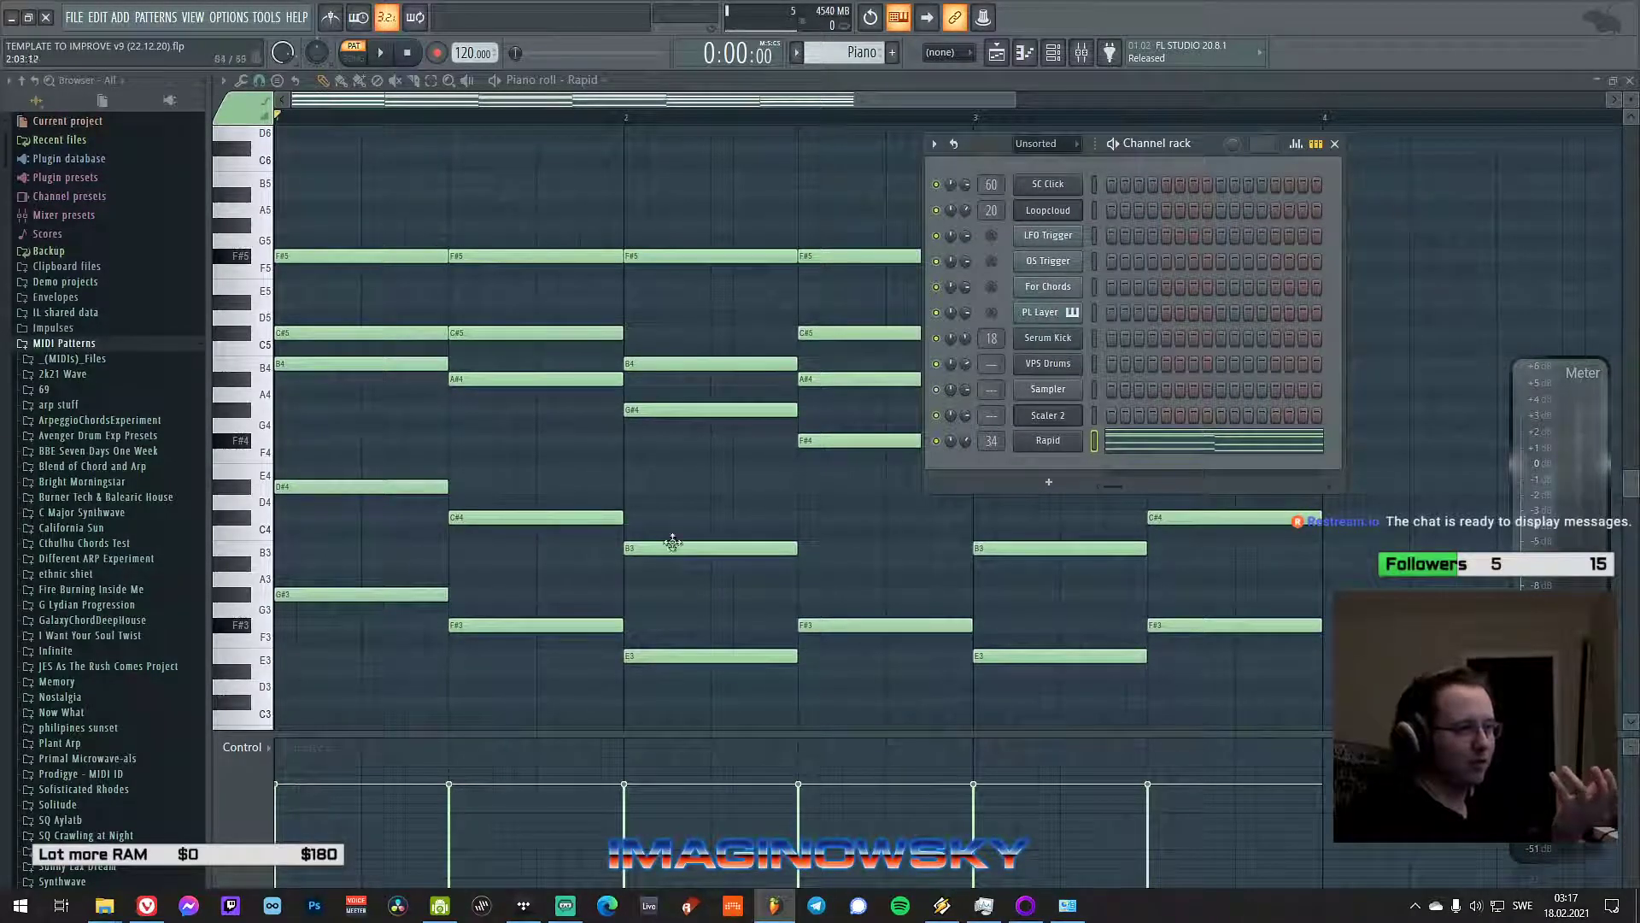
pyautogui.click(1068, 417)
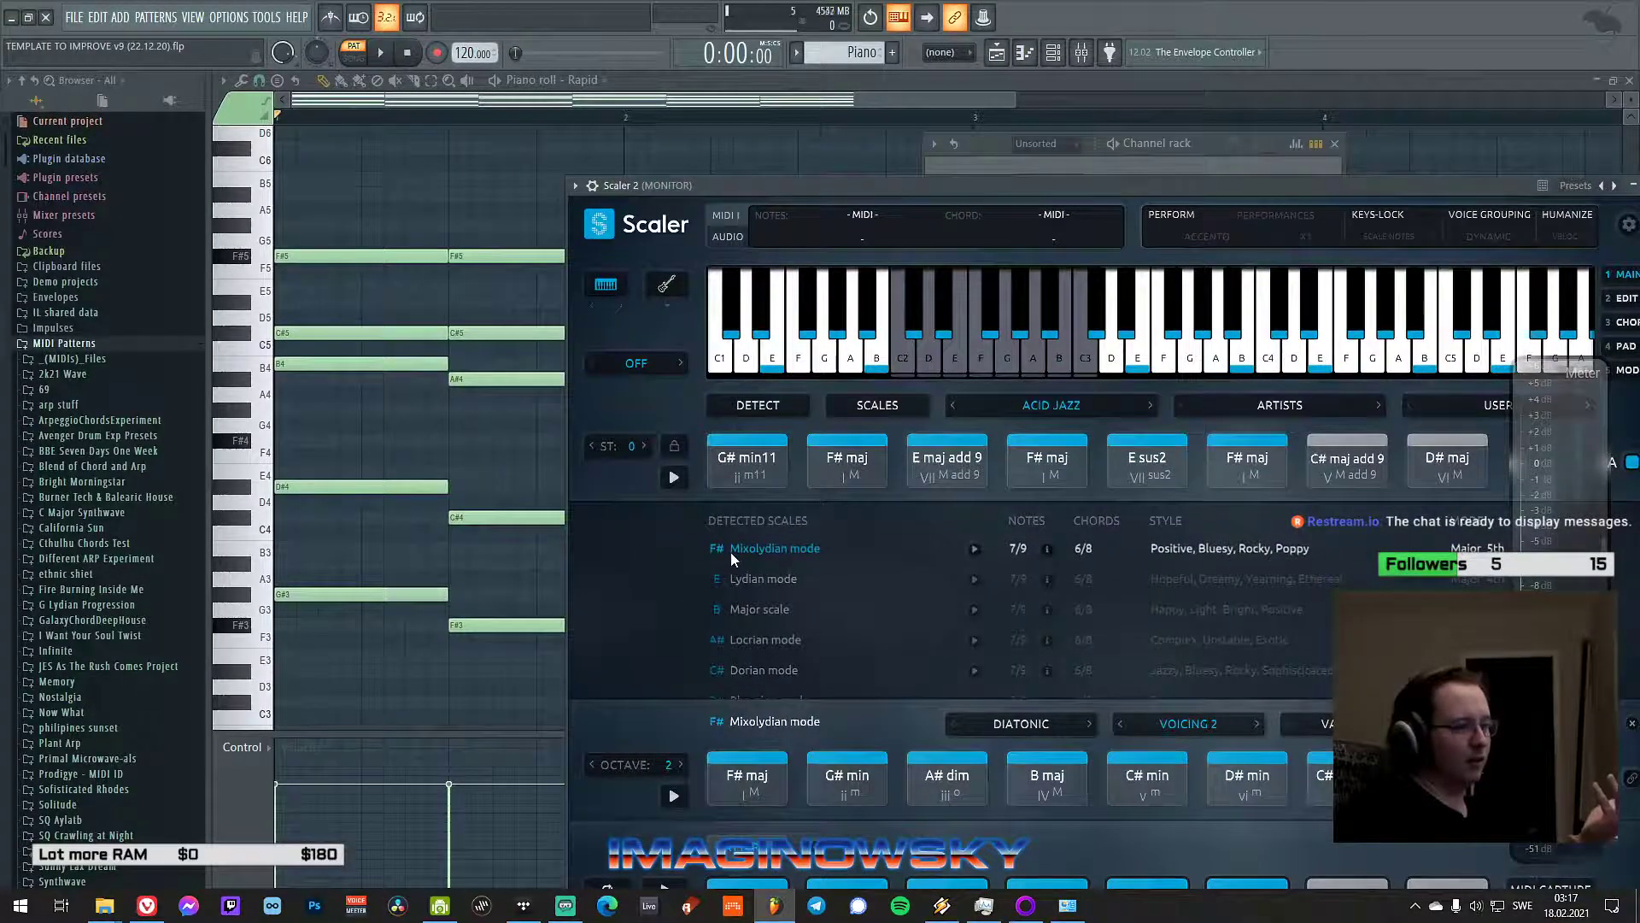
pyautogui.scroll(1, 746, 557)
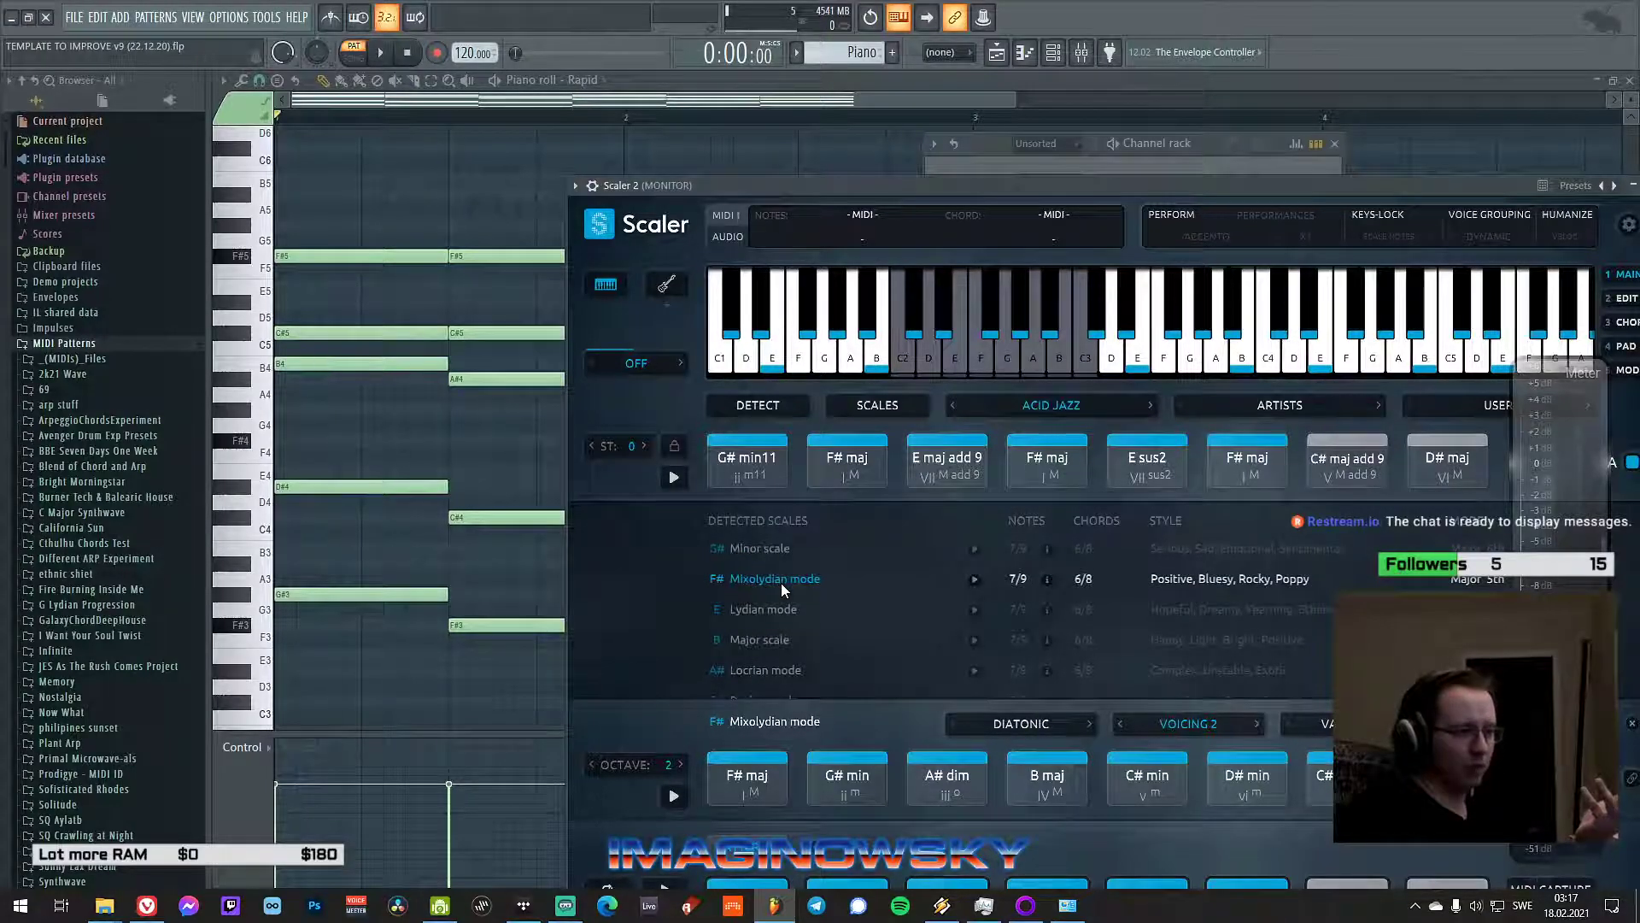
pyautogui.click(758, 609)
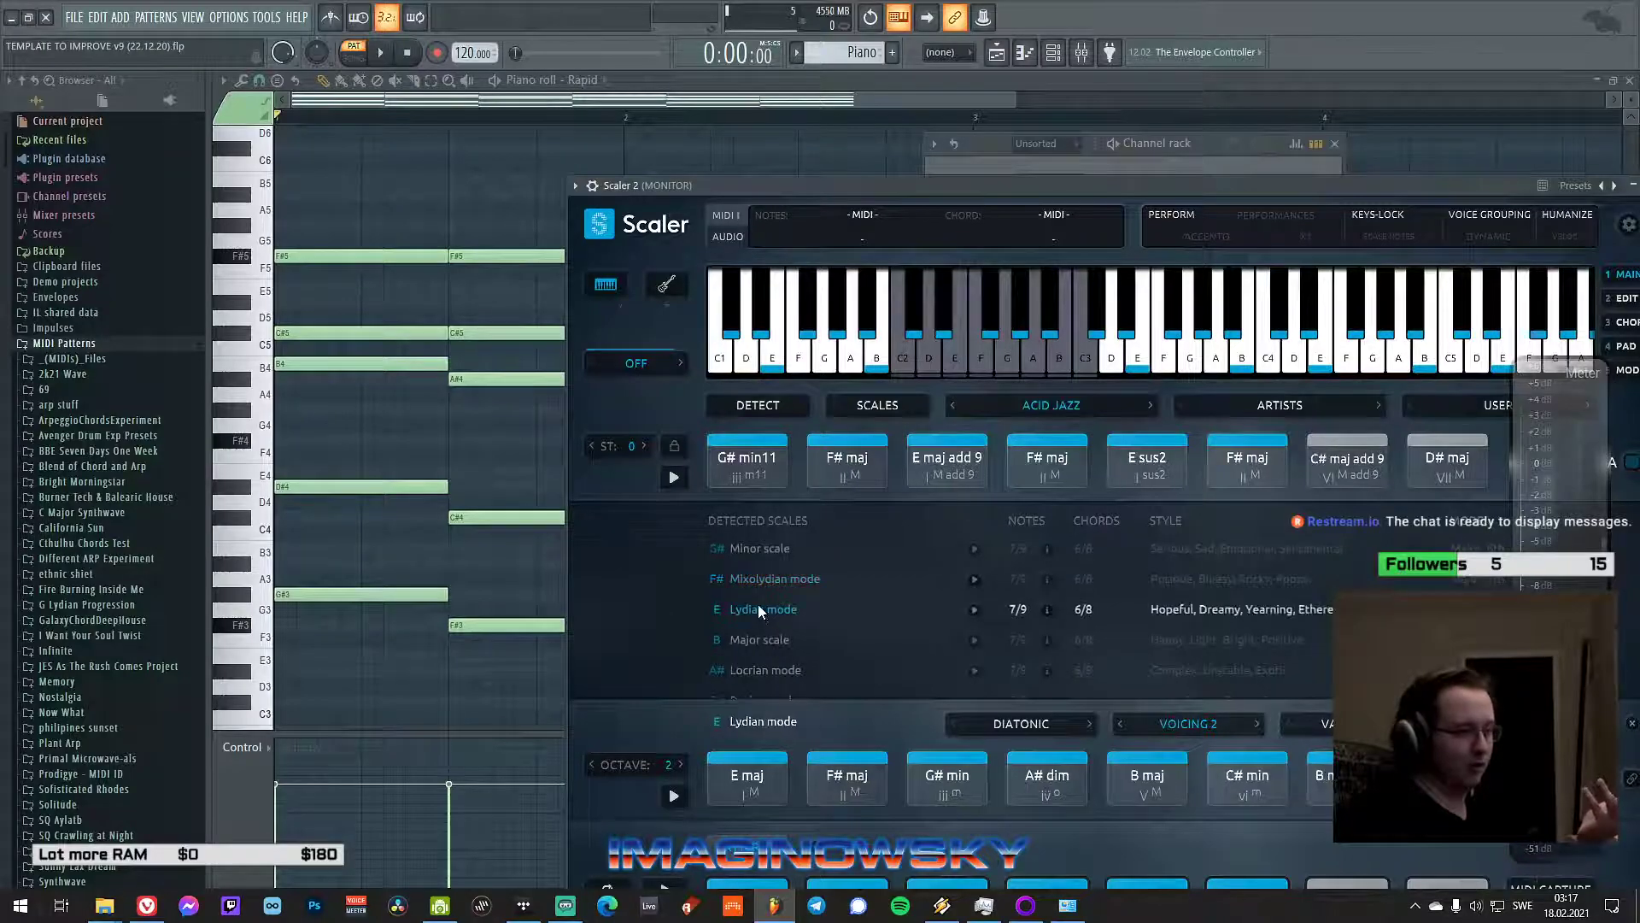
# - Set the piano roll's scale highlighting to root note E with the Other Lydian scale
pyautogui.click(520, 78)
pyautogui.click(223, 80)
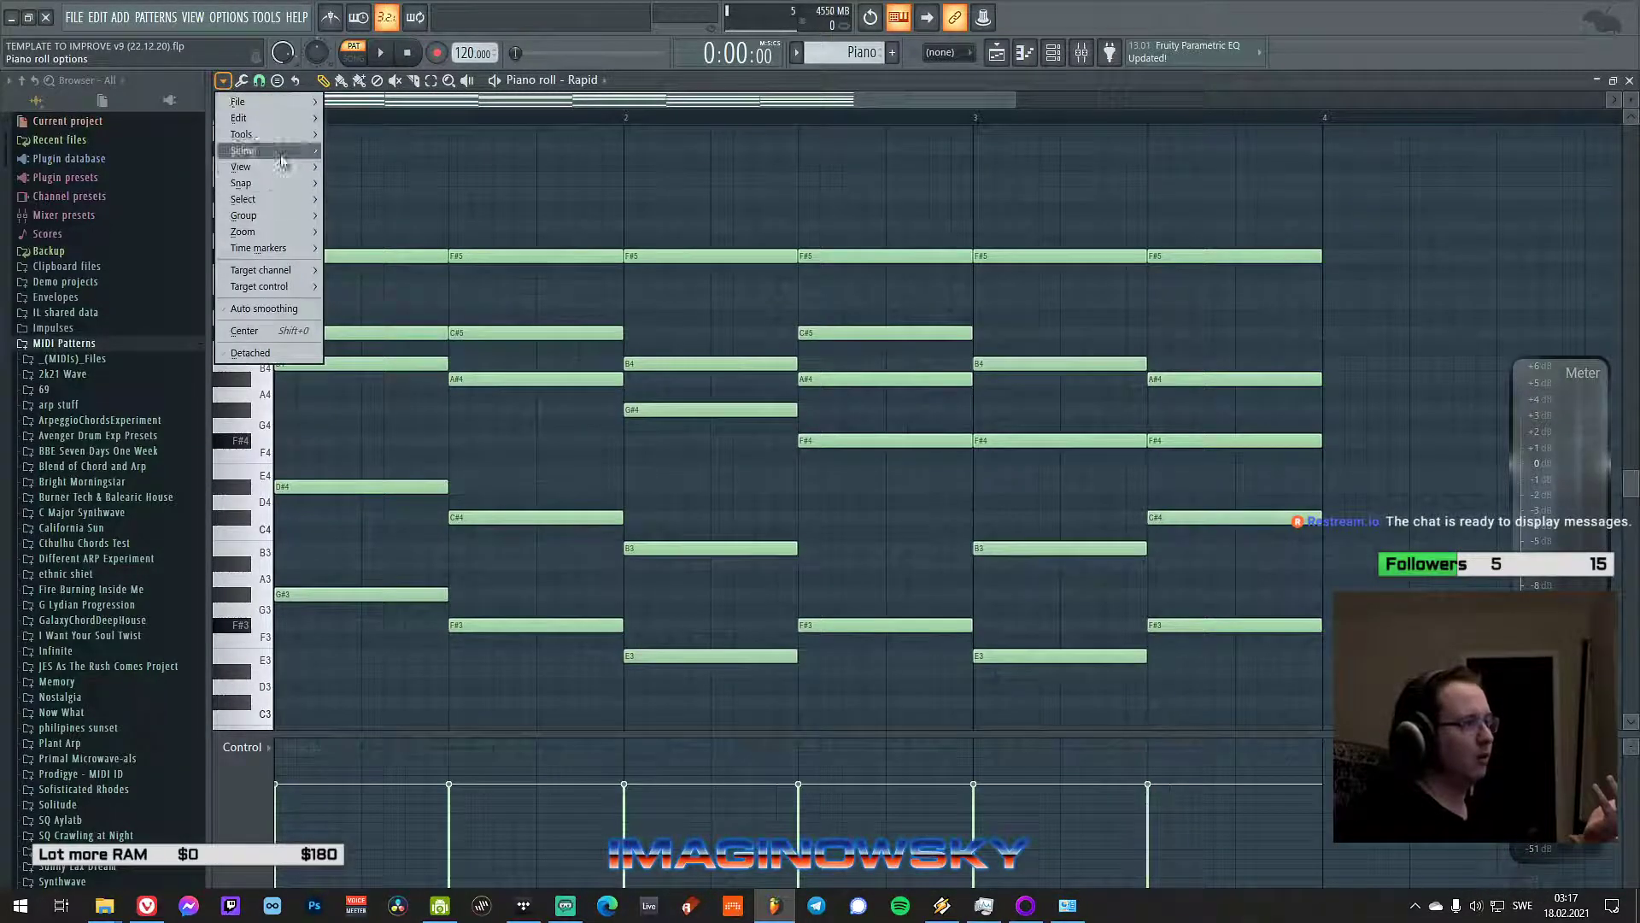
pyautogui.moveTo(280, 167)
pyautogui.moveTo(417, 399)
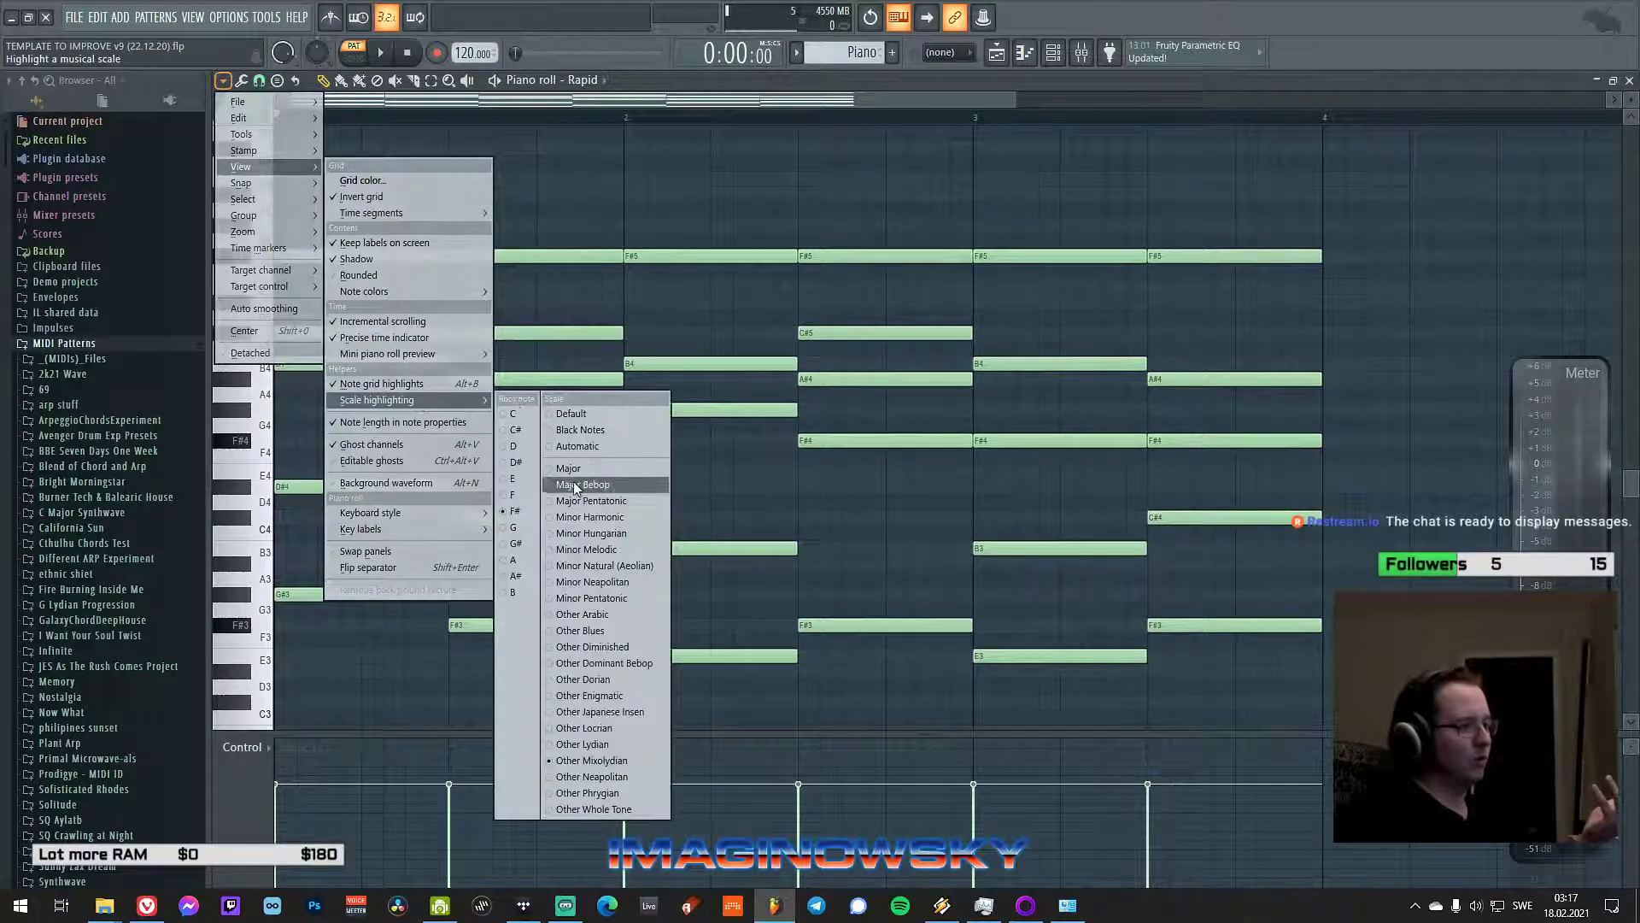
pyautogui.click(513, 481)
pyautogui.click(223, 81)
pyautogui.moveTo(289, 171)
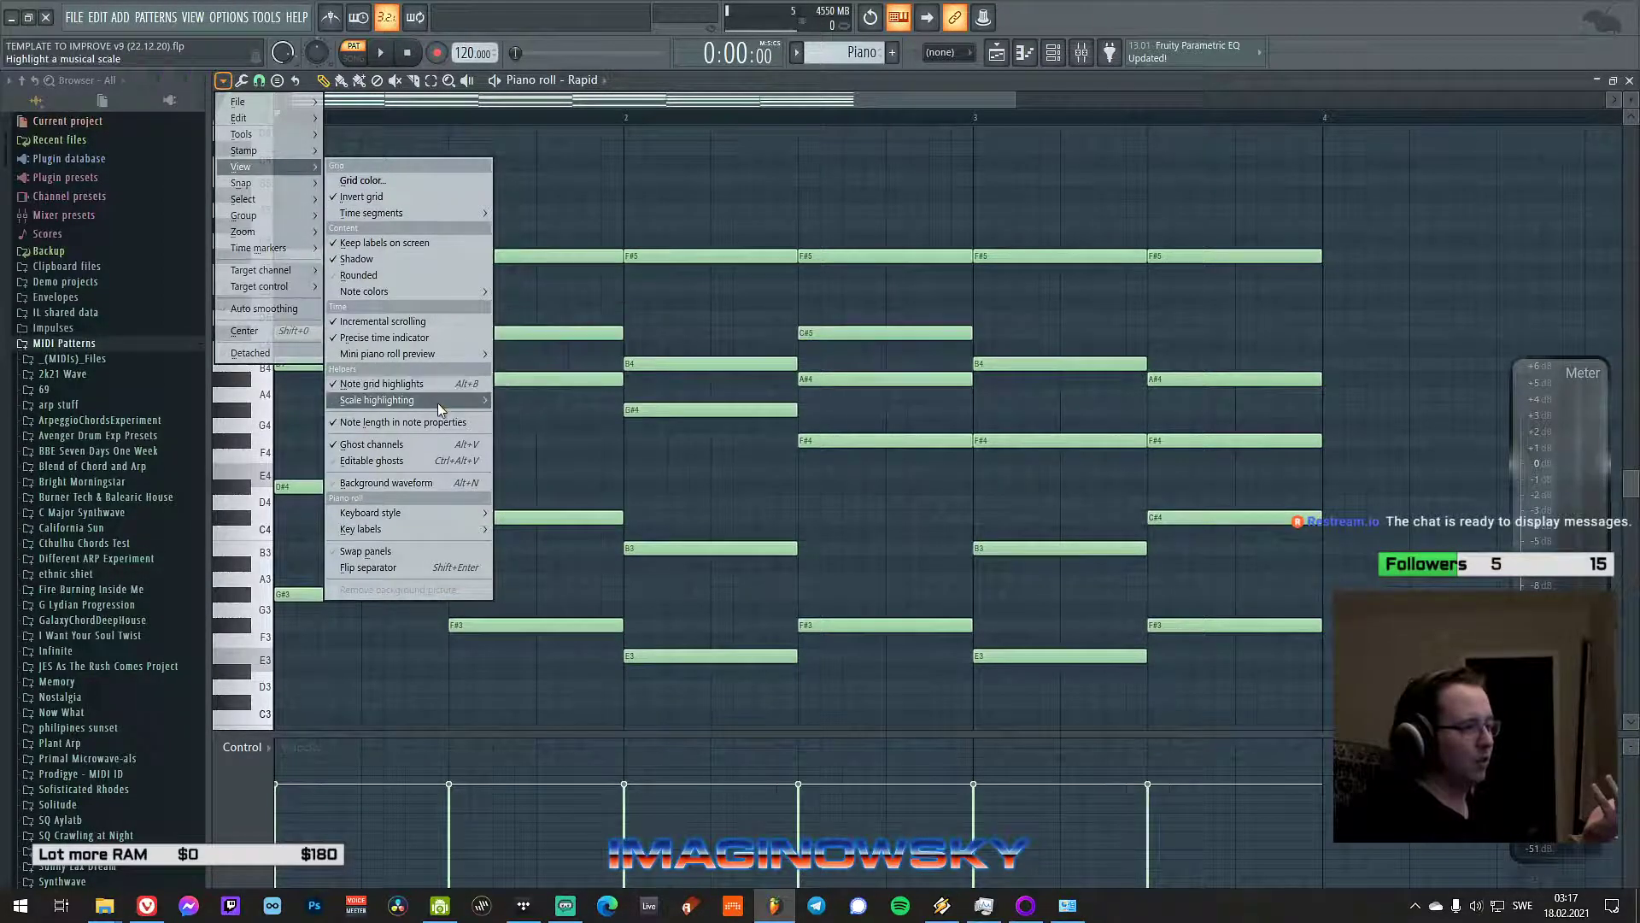
pyautogui.moveTo(438, 401)
pyautogui.click(602, 743)
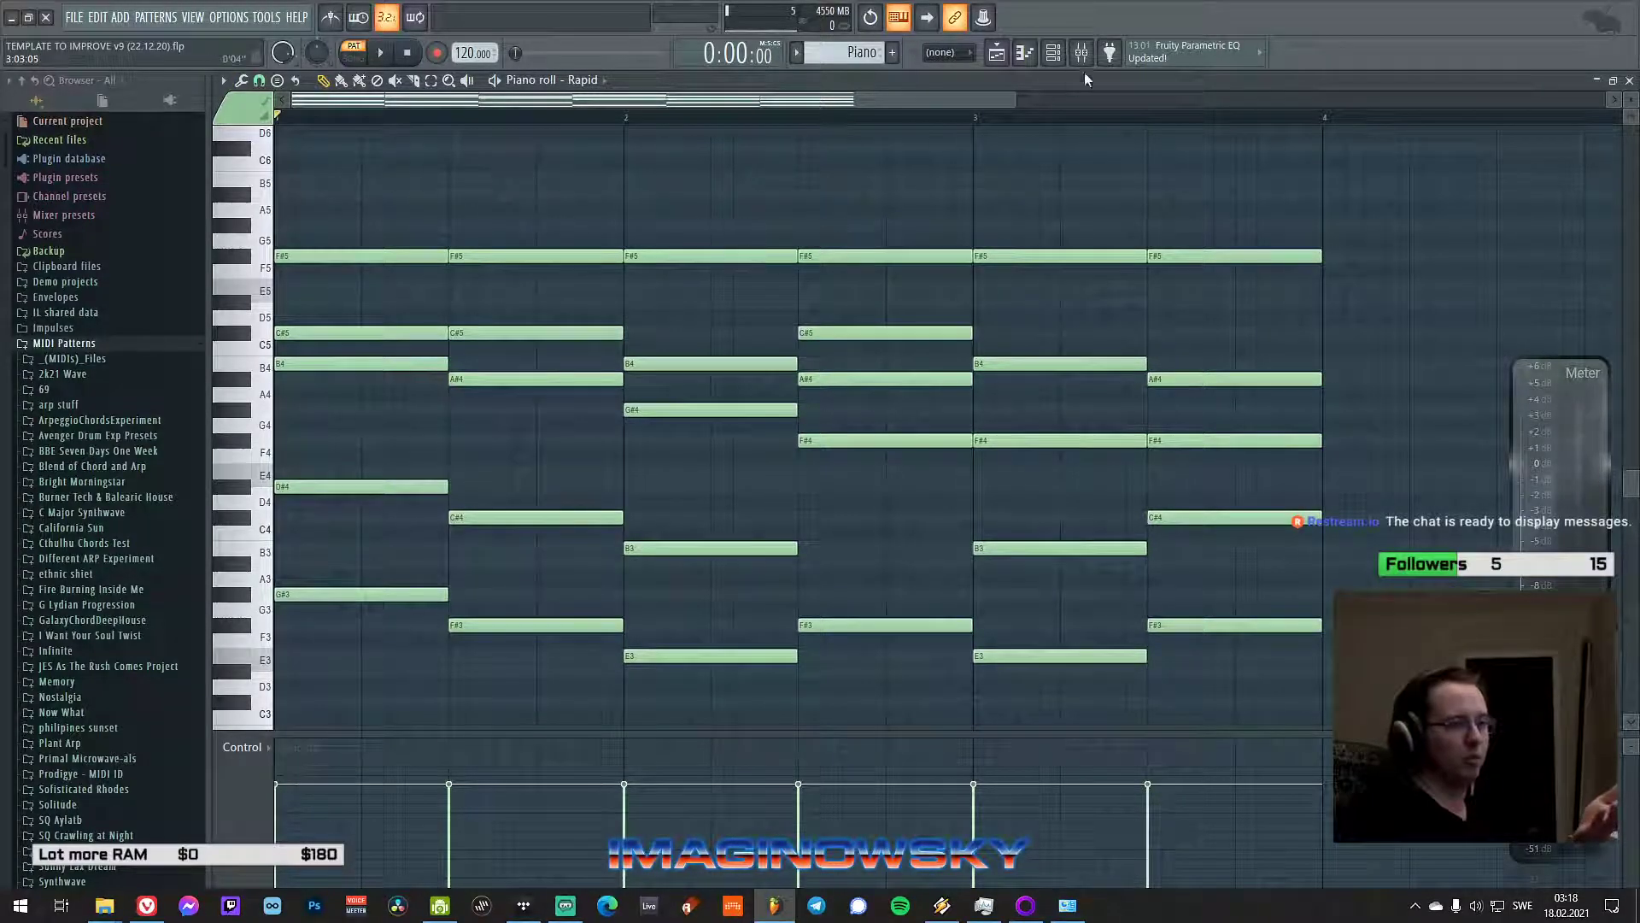
# - Reopen Scaler 2 to review the scales detected for the Acid Jazz chords, and close the plugin
pyautogui.click(1059, 52)
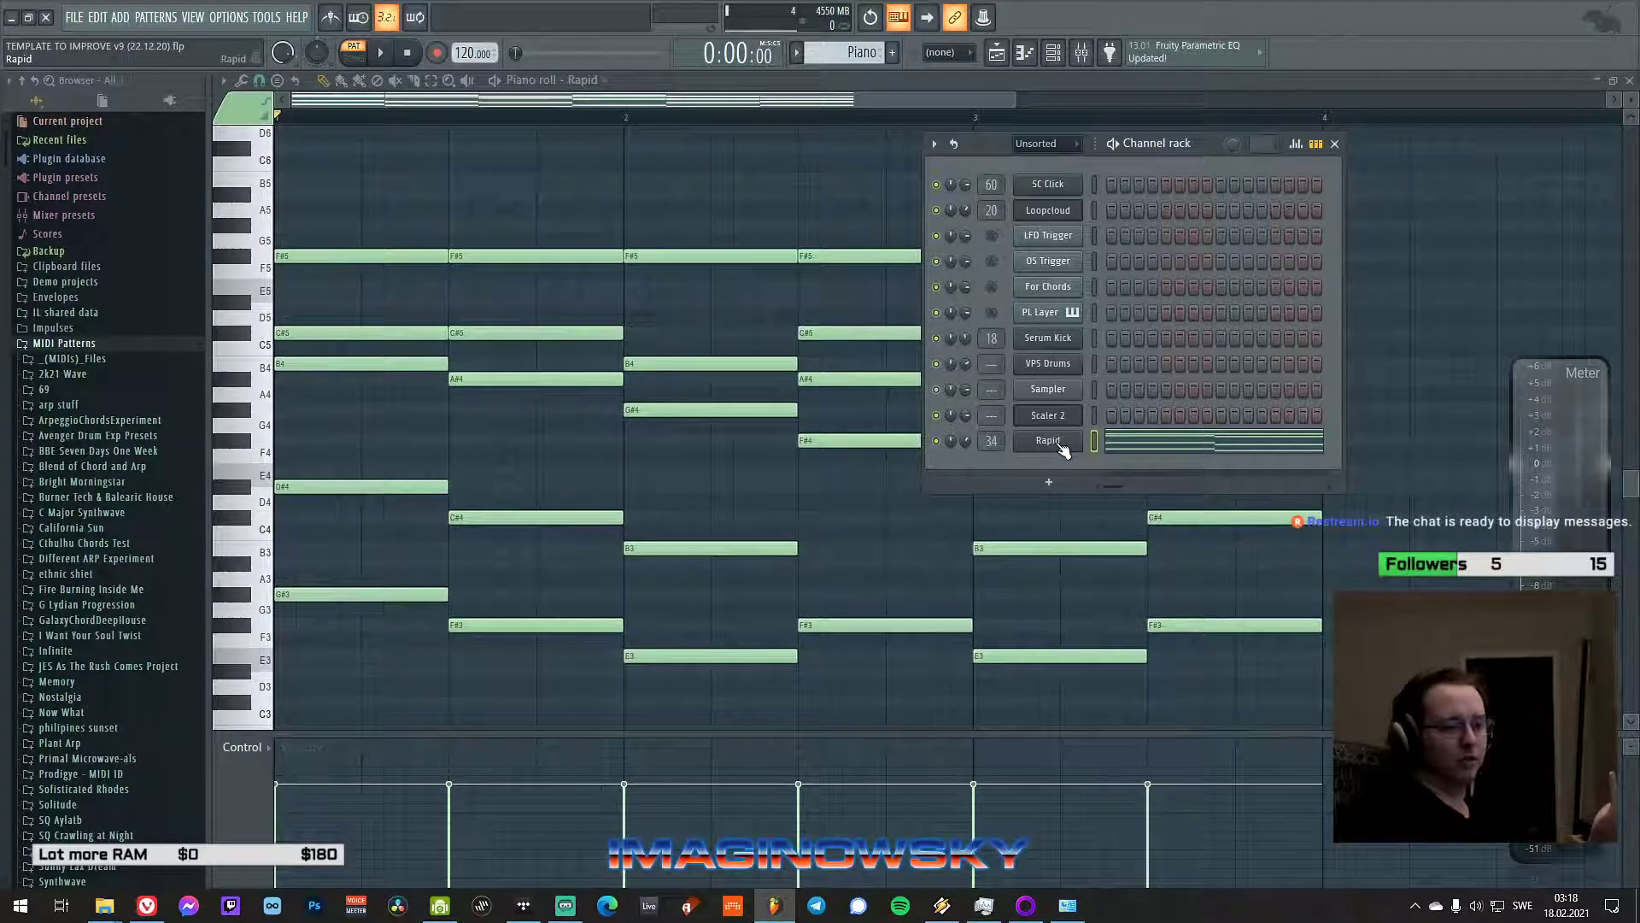
pyautogui.click(1047, 415)
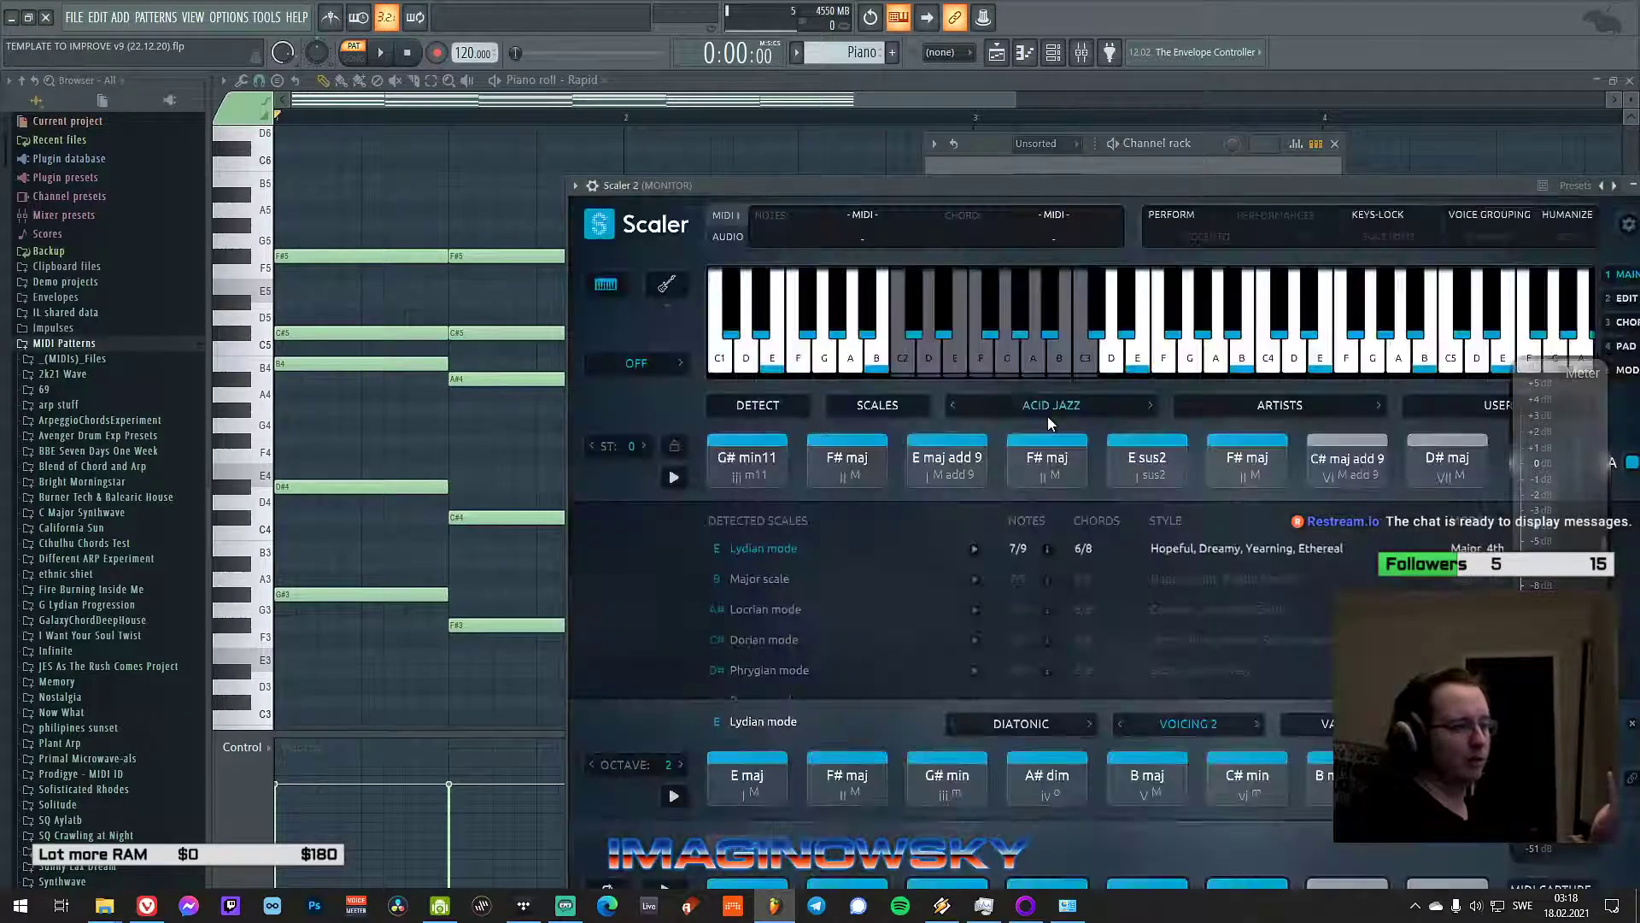
pyautogui.click(1059, 481)
pyautogui.moveTo(1244, 188); pyautogui.dragTo(1150, 196)
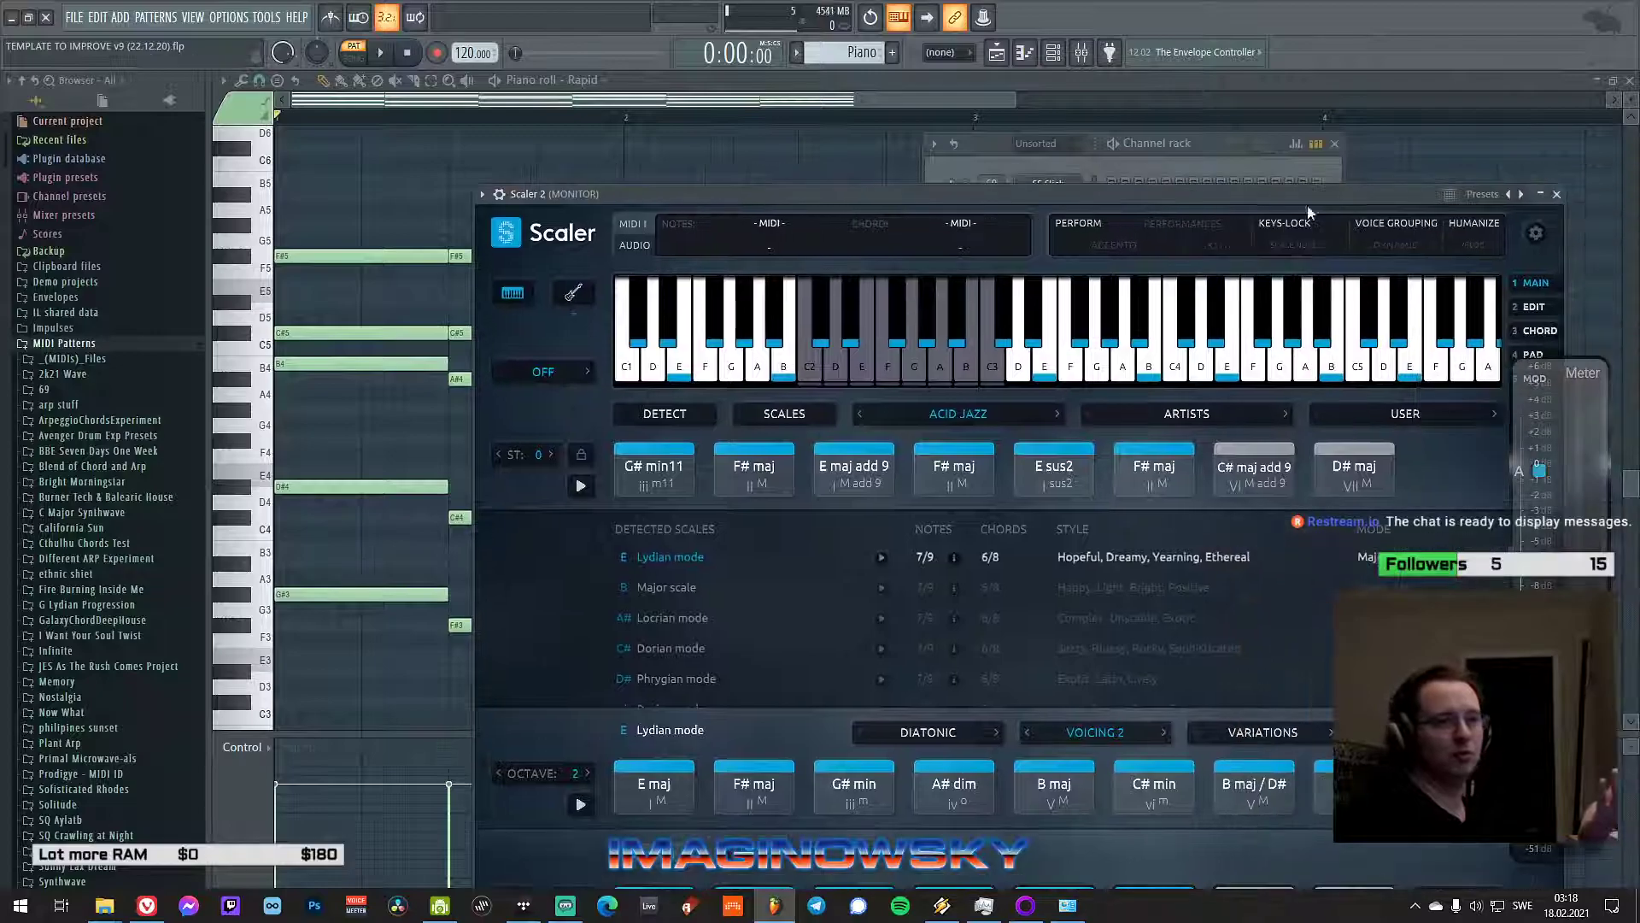
pyautogui.click(1556, 195)
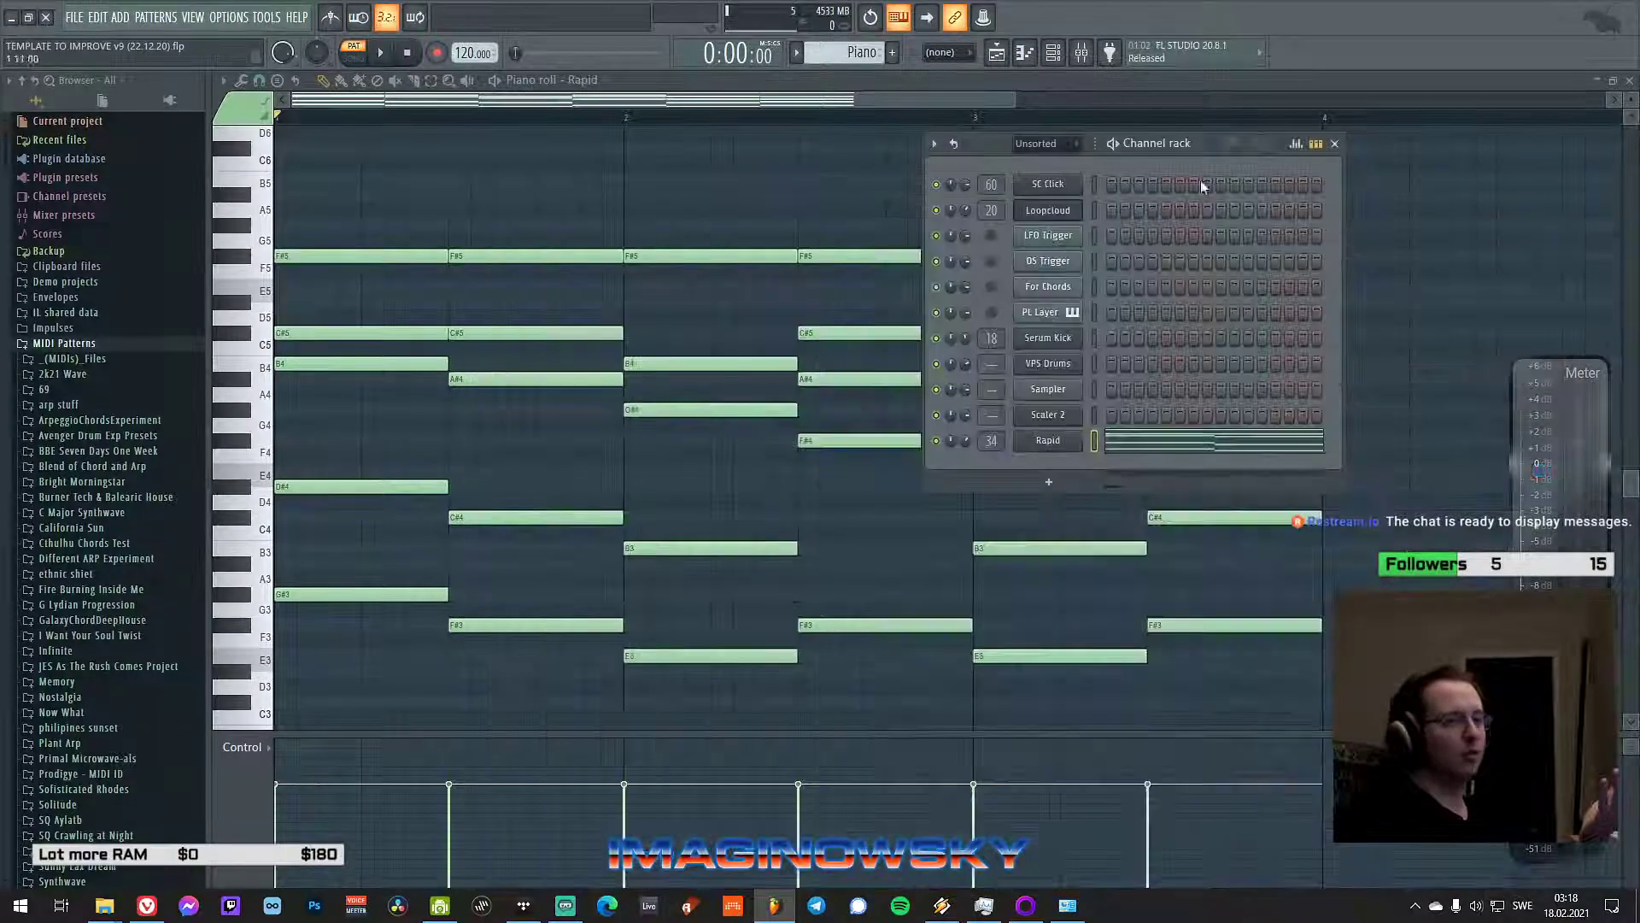
# - Set the piano roll's scale highlighting to root note B with the Major scale
pyautogui.click(223, 80)
pyautogui.moveTo(278, 168)
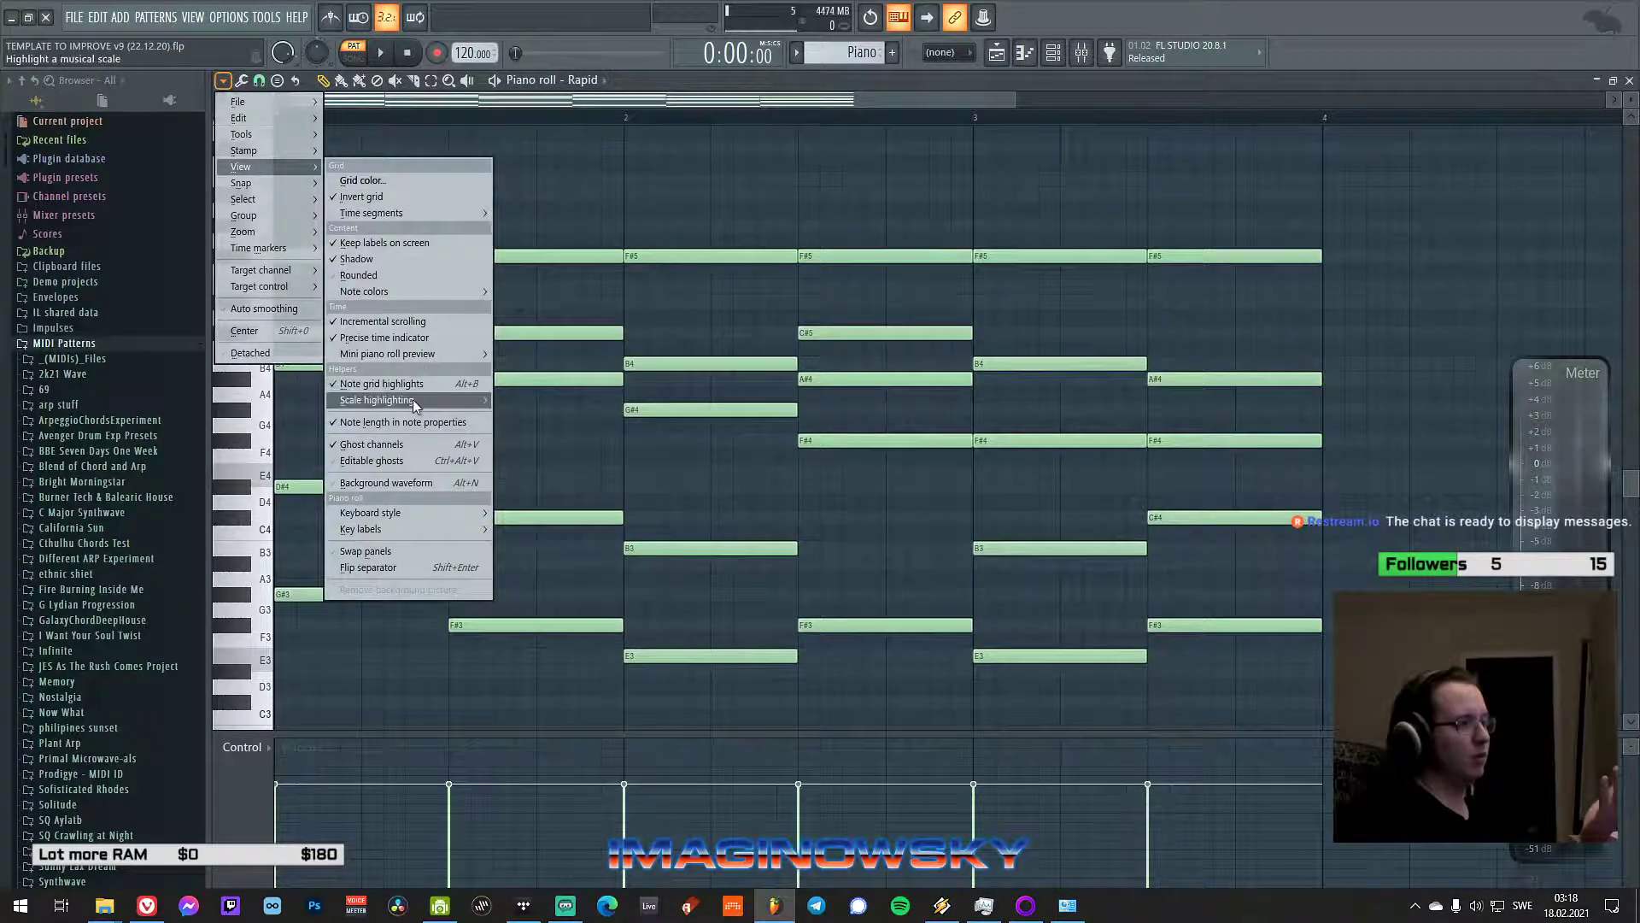
pyautogui.moveTo(478, 400)
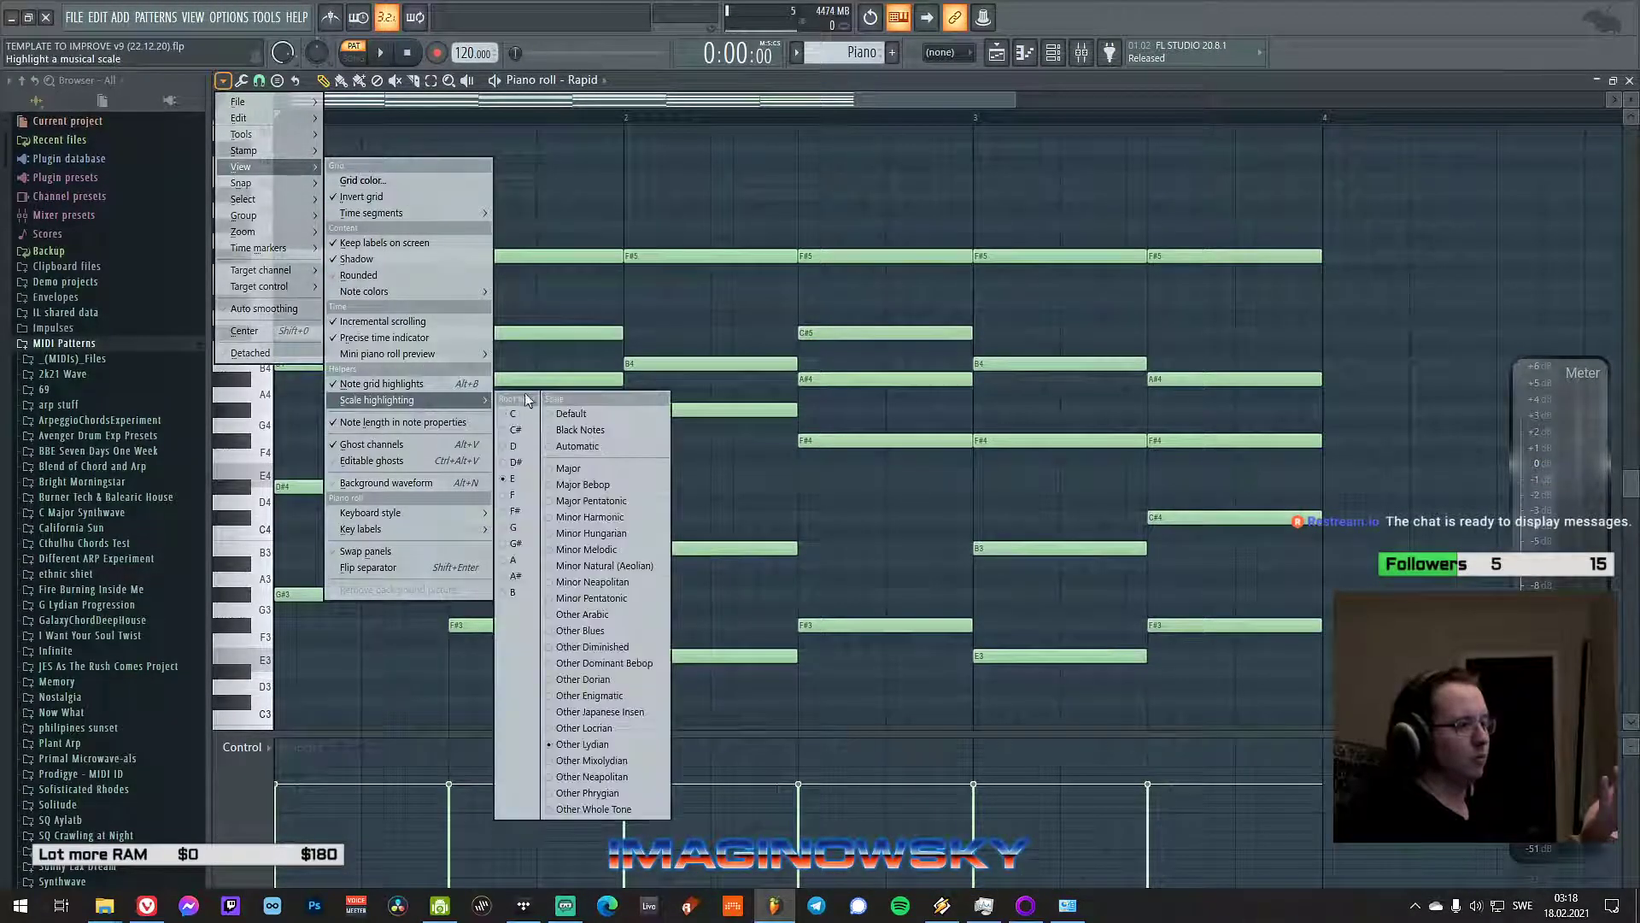
pyautogui.click(515, 592)
pyautogui.click(223, 81)
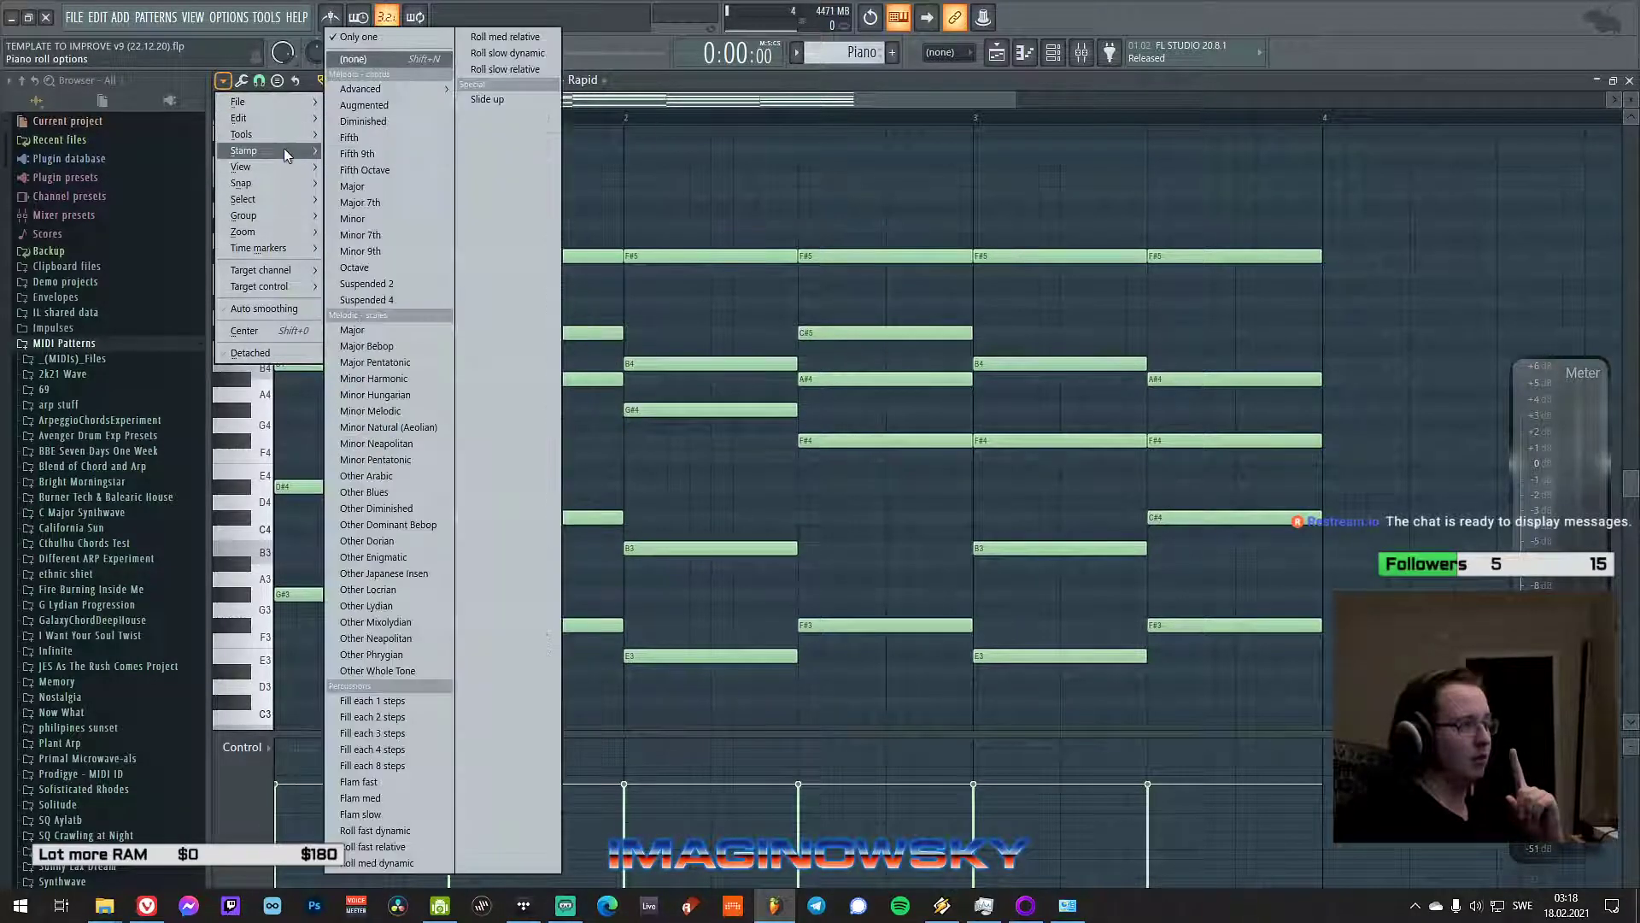
pyautogui.moveTo(295, 166)
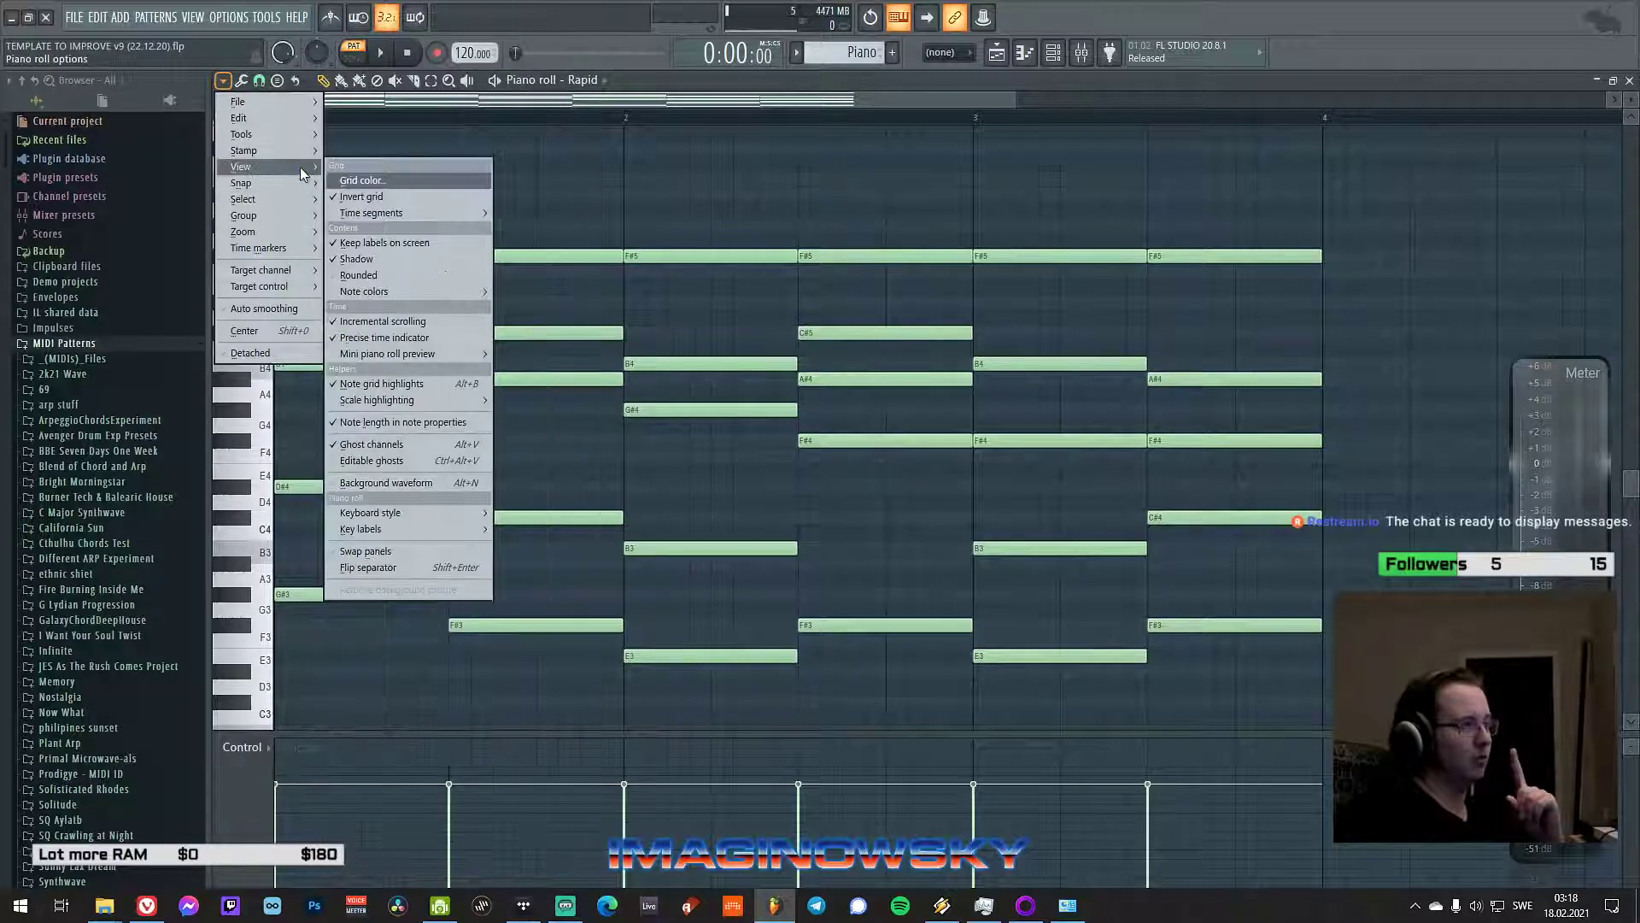
pyautogui.moveTo(417, 399)
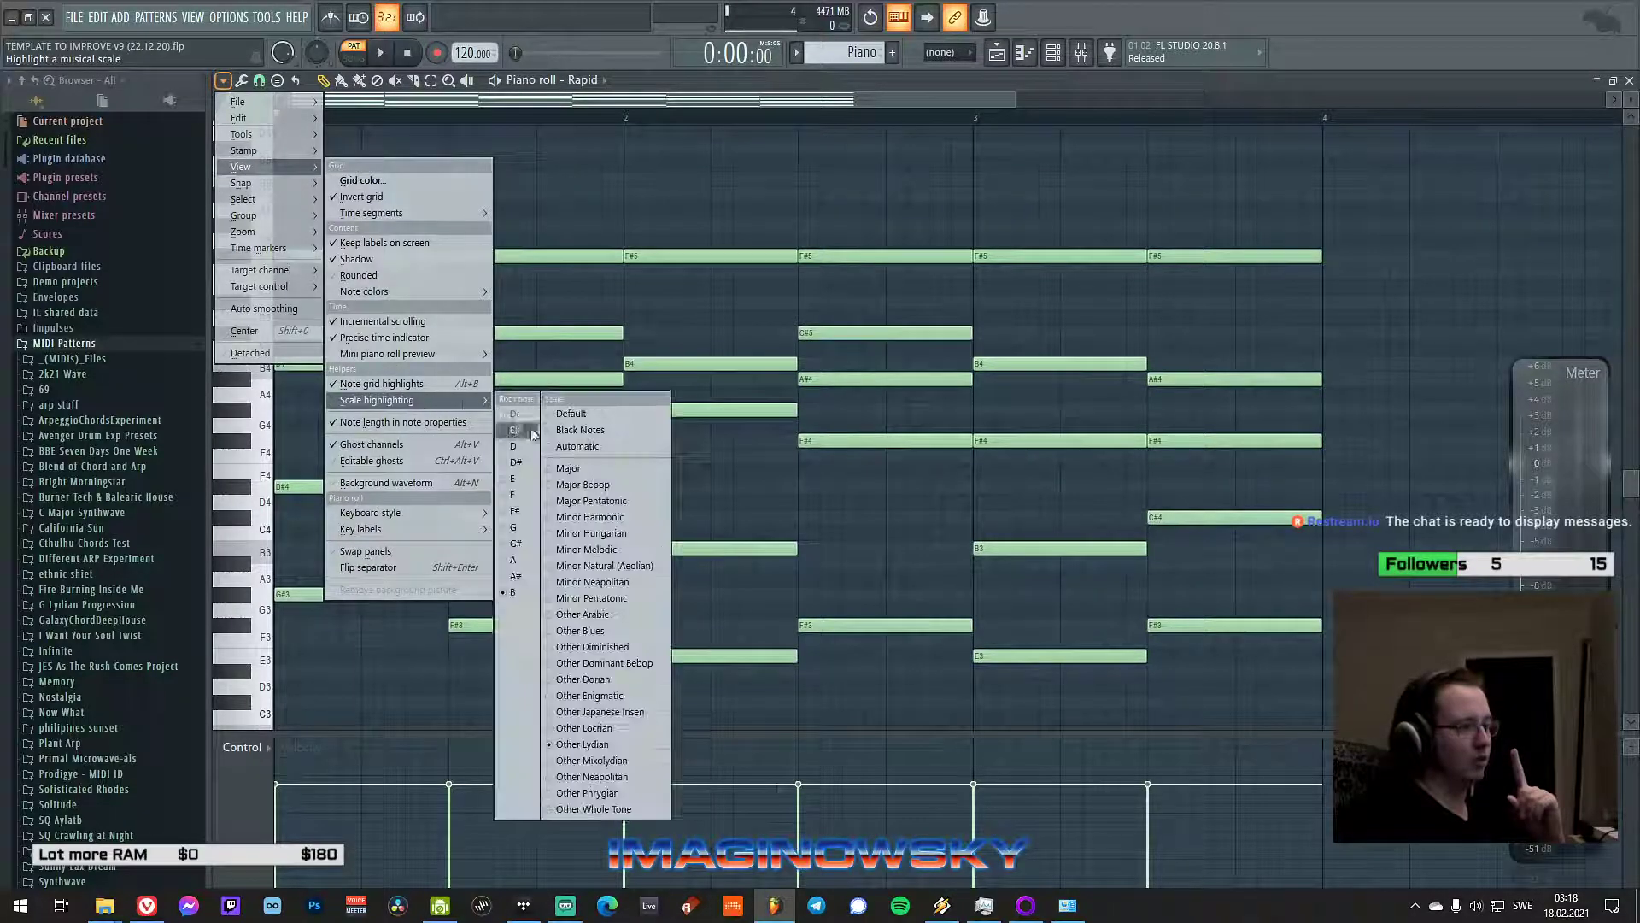
pyautogui.click(561, 467)
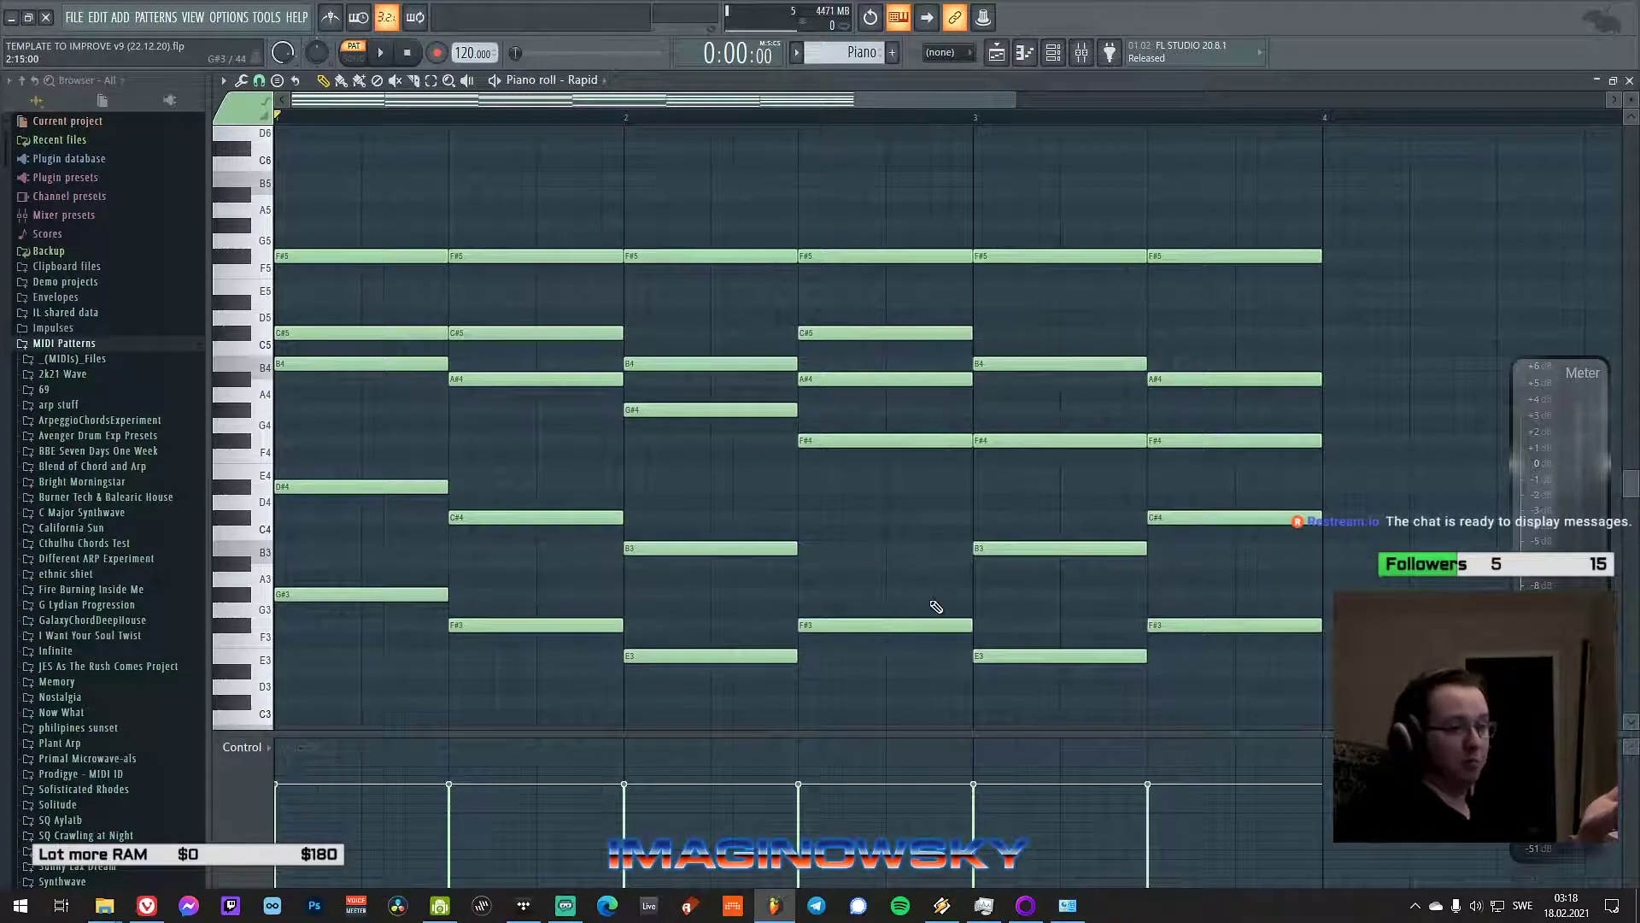
# - Play the opening of the Rapid chord progression and stop playback
pyautogui.scroll(-2, 998, 601)
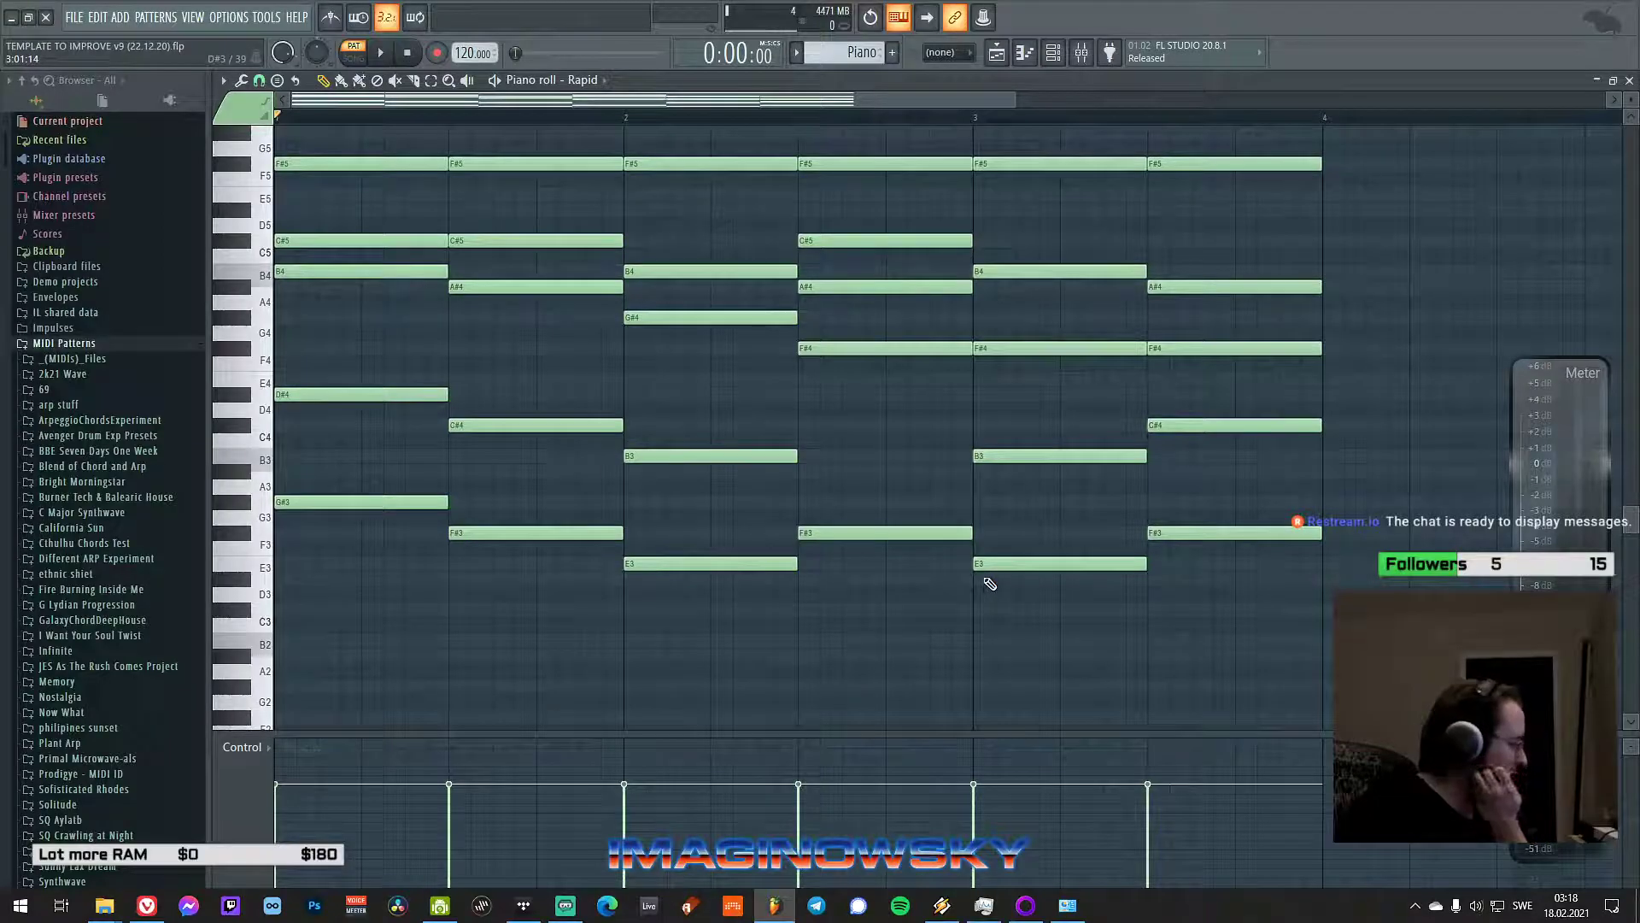
pyautogui.scroll(2, 1000, 581)
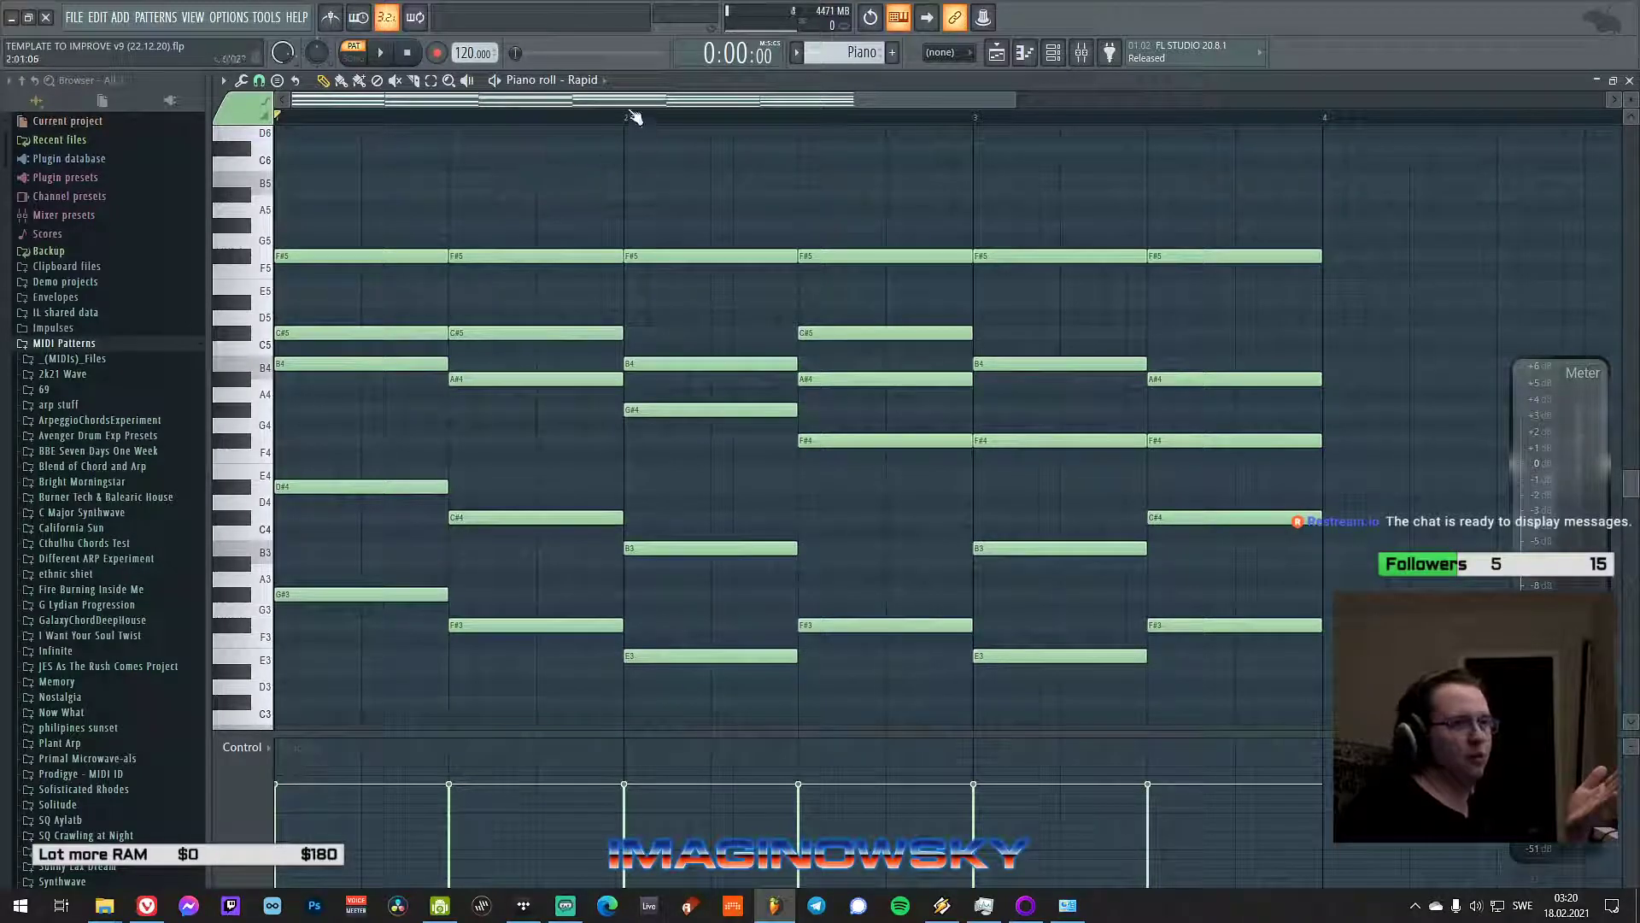
pyautogui.scroll(-2, 632, 117)
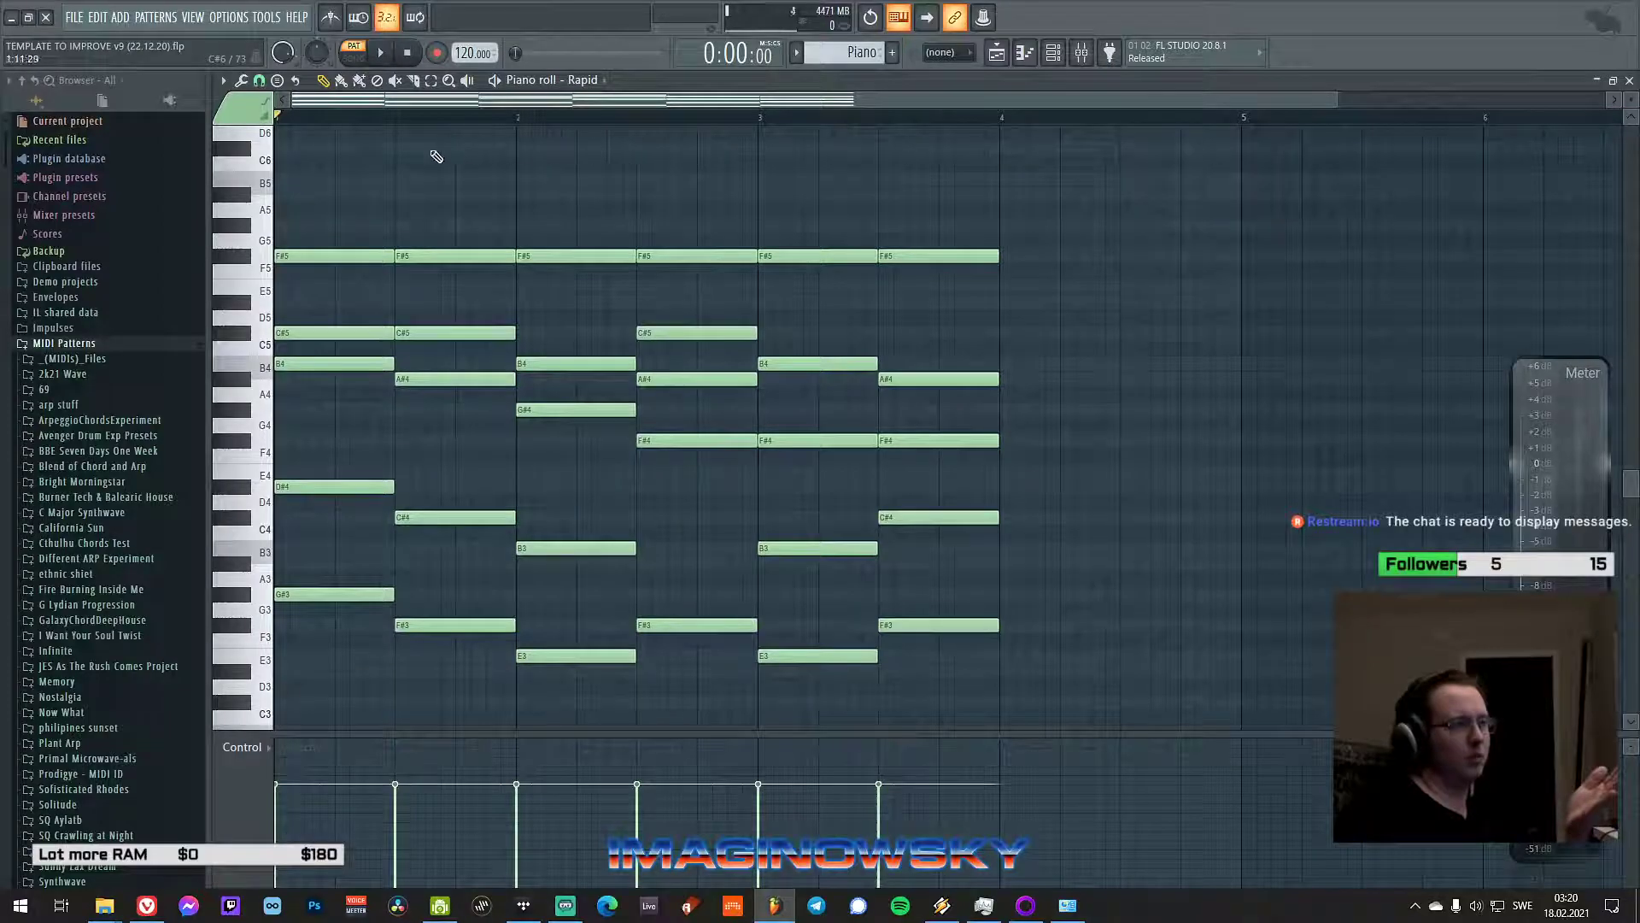
pyautogui.click(384, 54)
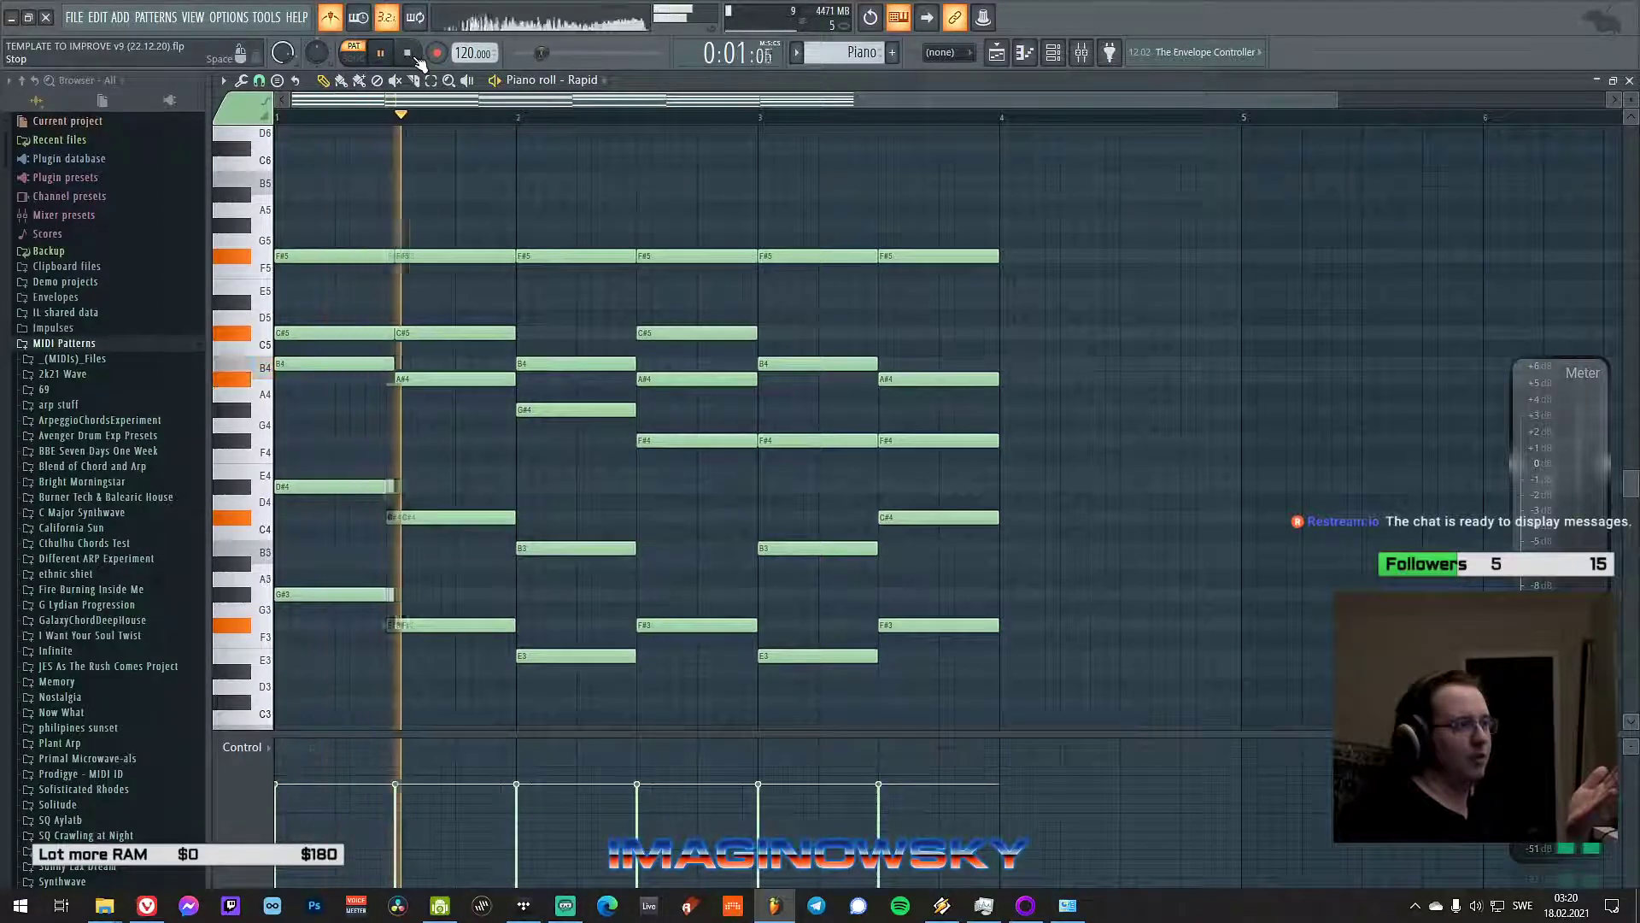
pyautogui.click(408, 54)
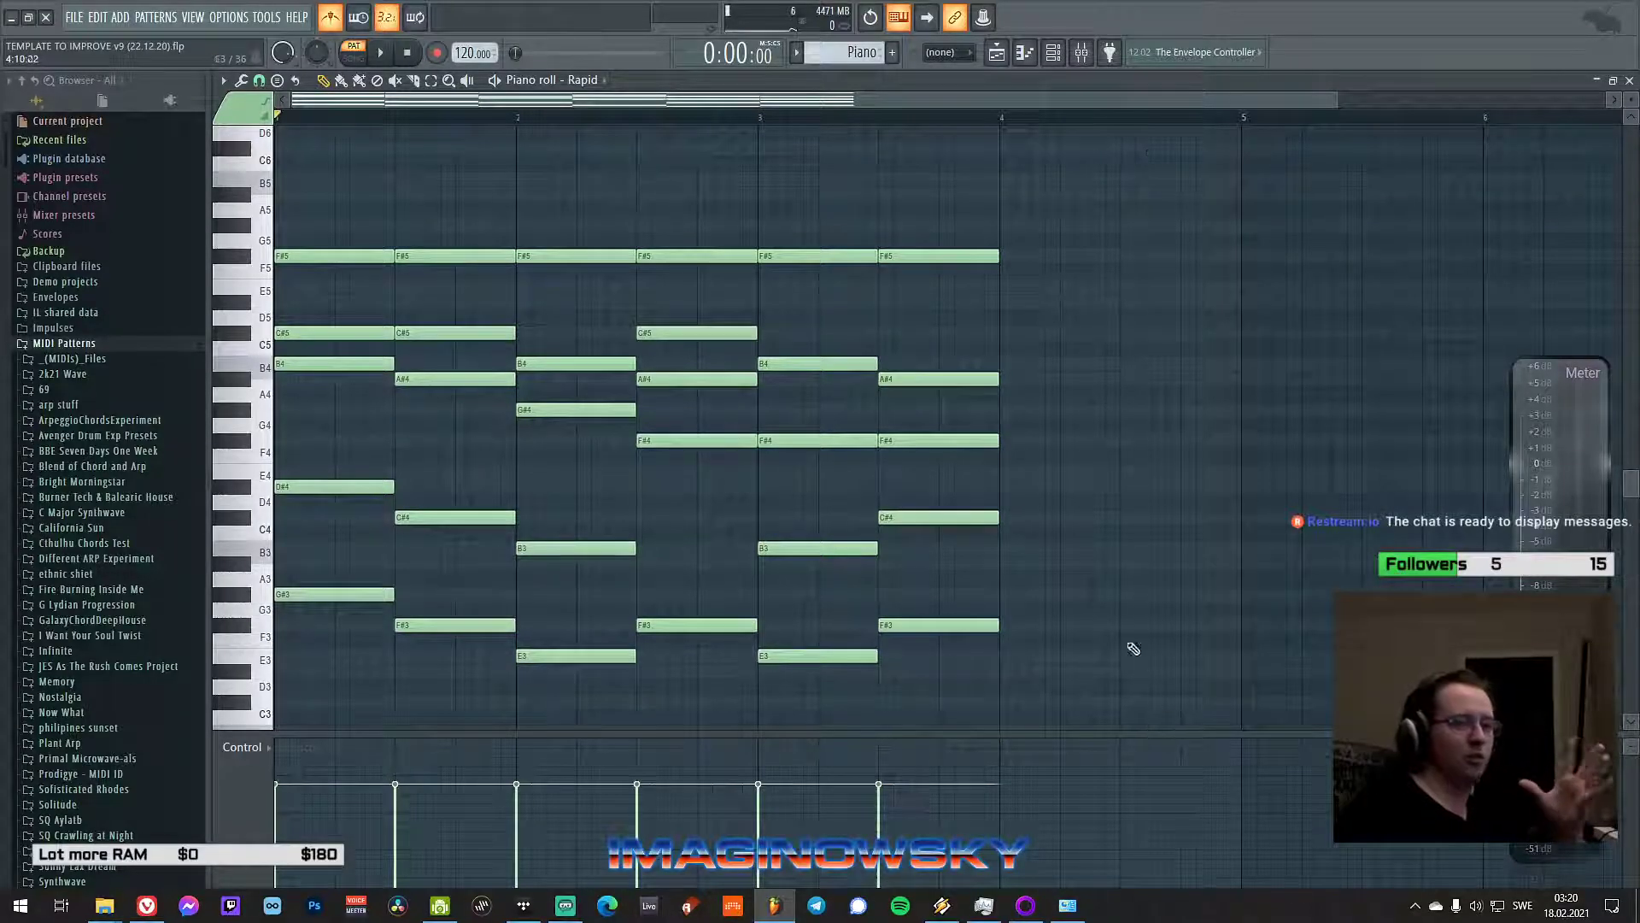
pyautogui.scroll(-1, 1117, 322)
pyautogui.scroll(1, 1121, 332)
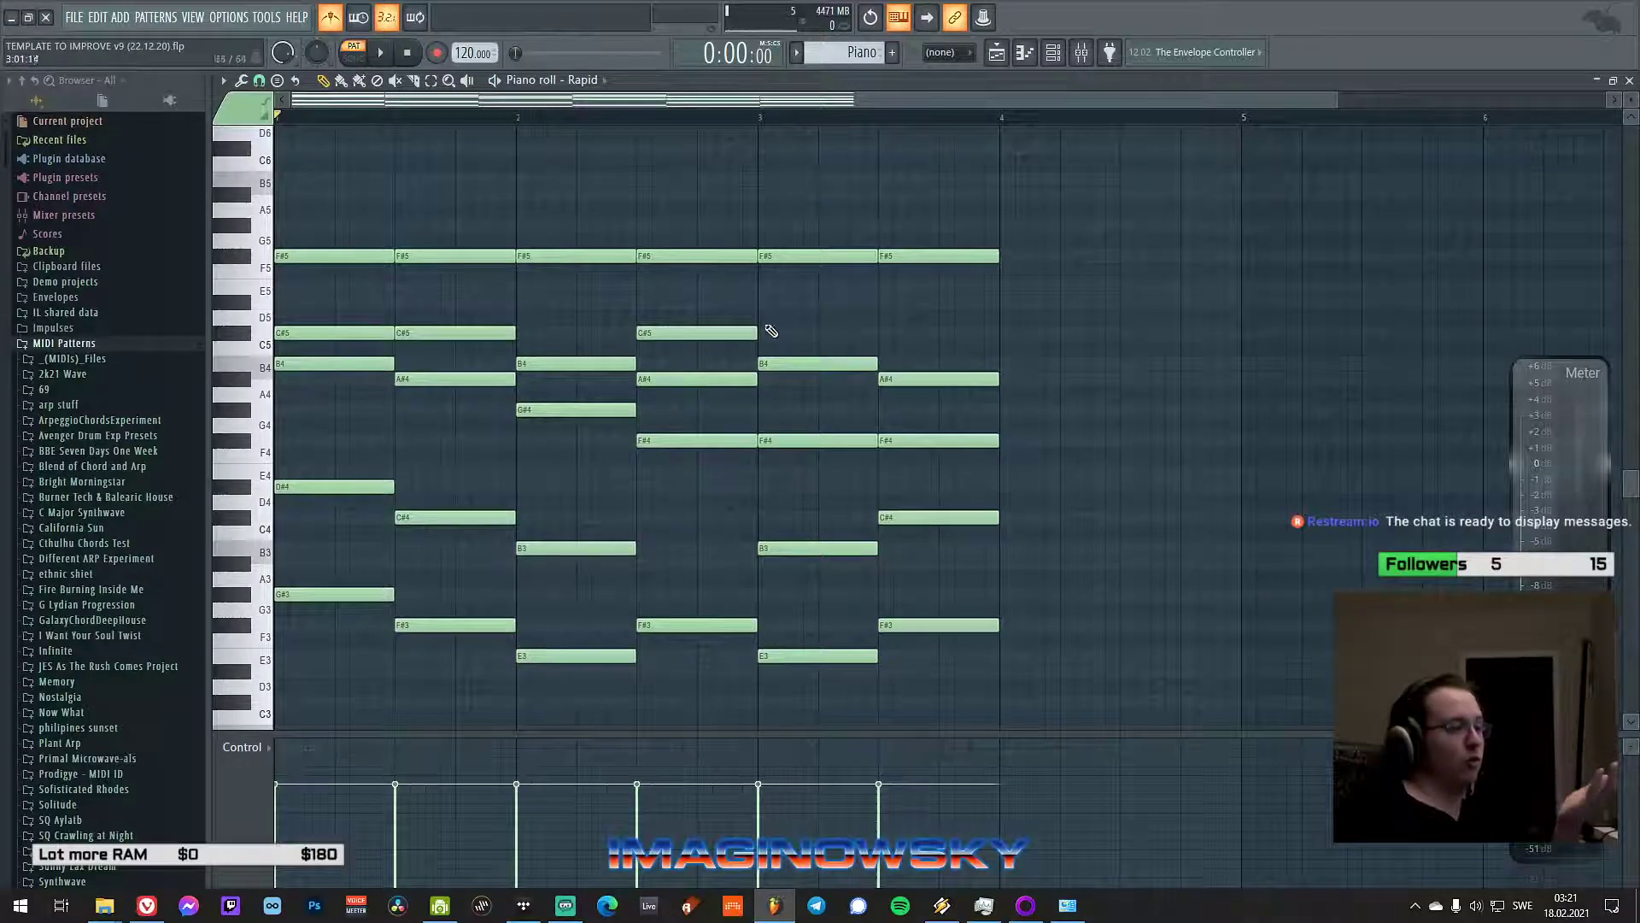
# - Audition the individual chords of the Rapid progression by scrubbing over them in the piano roll
pyautogui.moveTo(597, 265); pyautogui.dragTo(593, 229)
pyautogui.rightClick(594, 228)
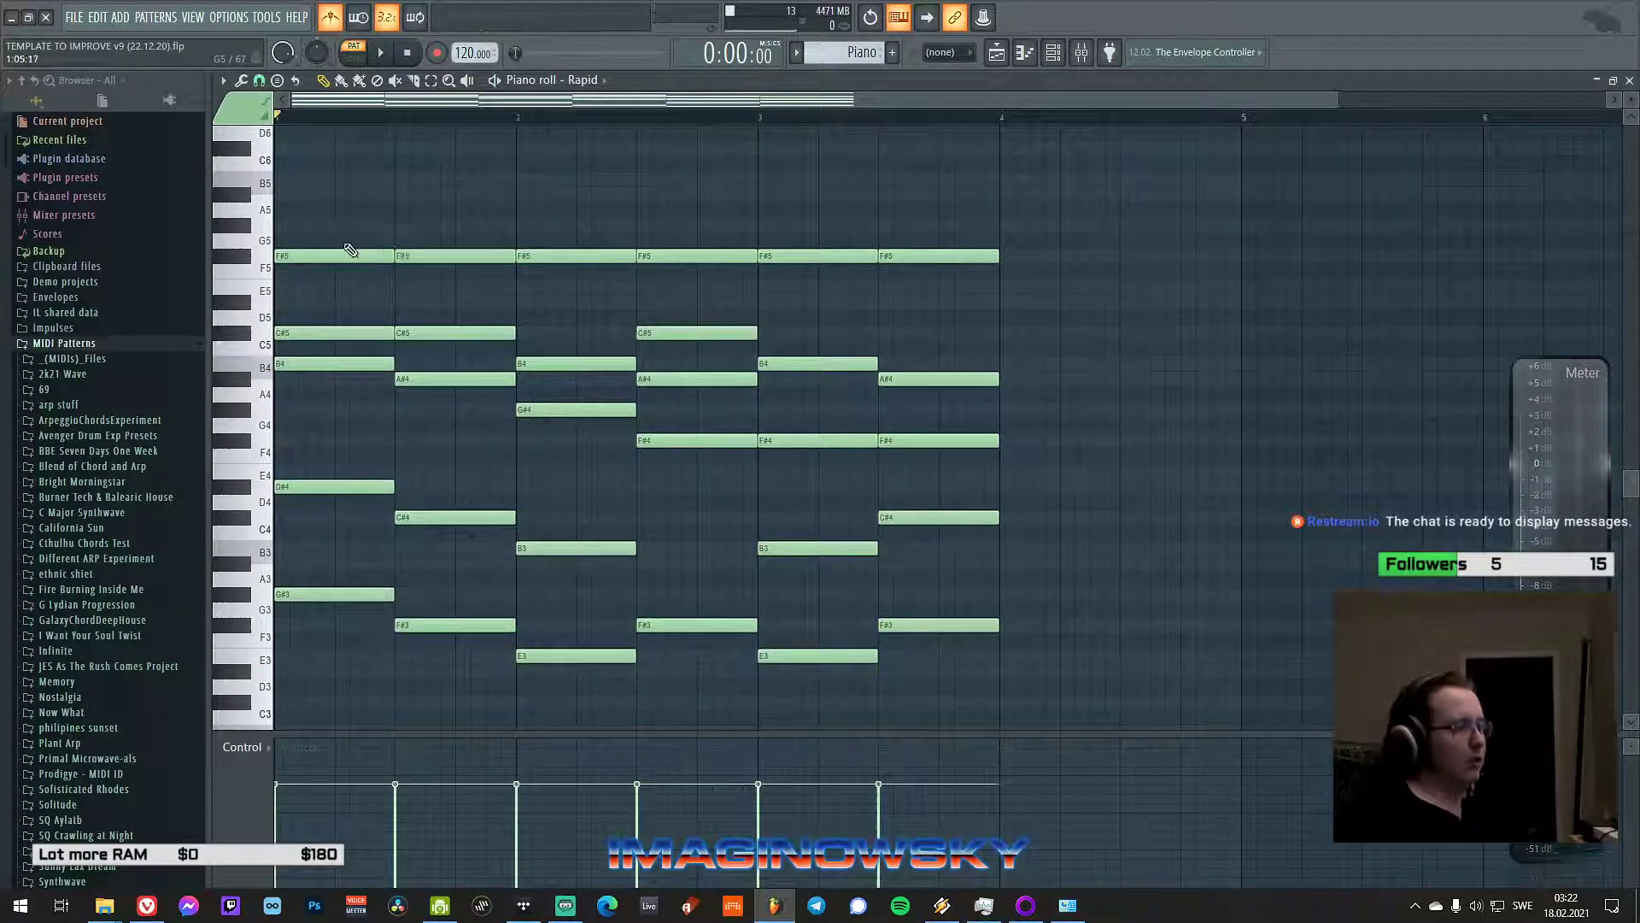
pyautogui.press('y')
pyautogui.moveTo(340, 256); pyautogui.dragTo(586, 267)
pyautogui.moveTo(323, 245); pyautogui.dragTo(526, 250)
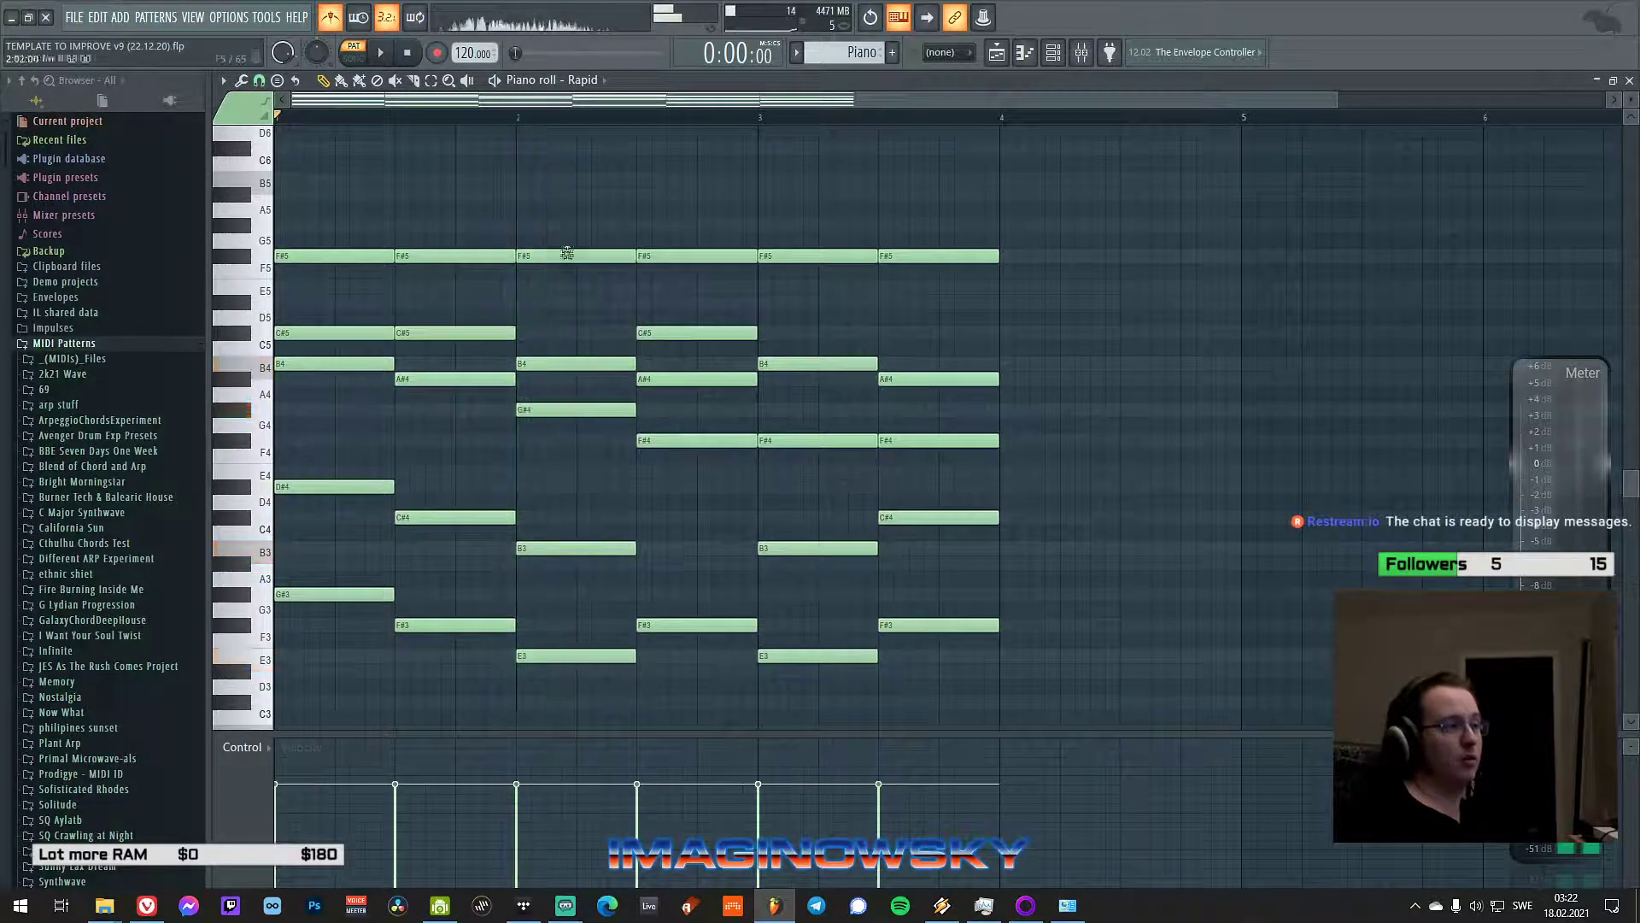
pyautogui.keyDown('alt'); pyautogui.rightClick(715, 237); pyautogui.keyUp('alt')
pyautogui.keyDown('alt'); pyautogui.rightClick(833, 241); pyautogui.keyUp('alt')
pyautogui.keyDown('alt'); pyautogui.rightClick(912, 240); pyautogui.keyUp('alt')
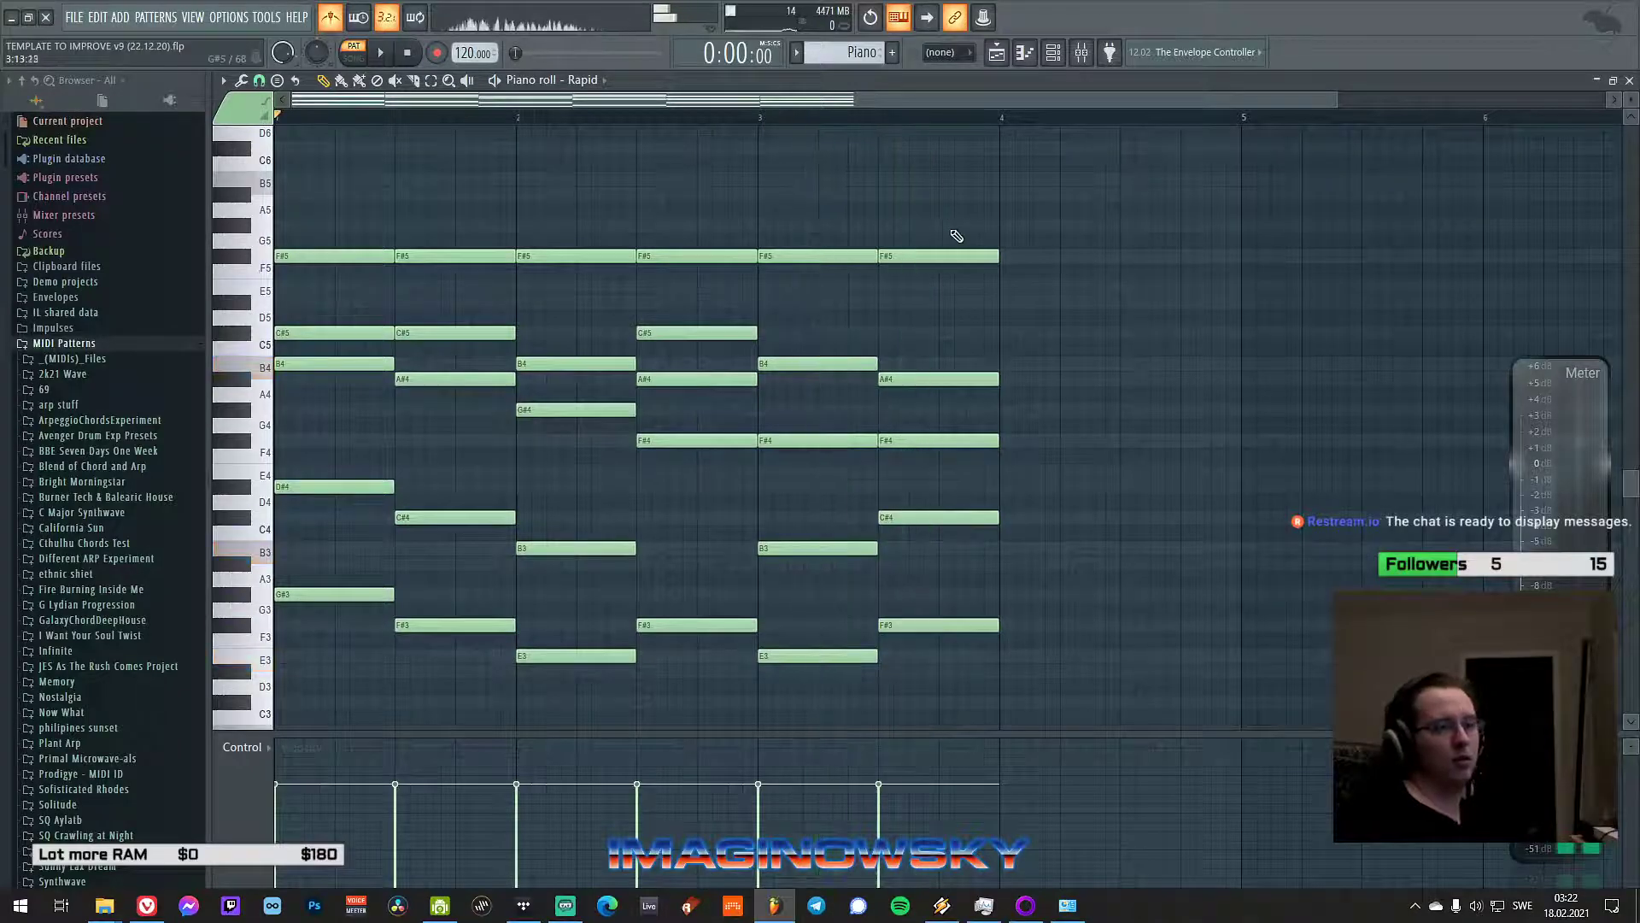
pyautogui.keyDown('alt'); pyautogui.rightClick(722, 229); pyautogui.keyUp('alt')
pyautogui.keyDown('alt'); pyautogui.rightClick(812, 229); pyautogui.keyUp('alt')
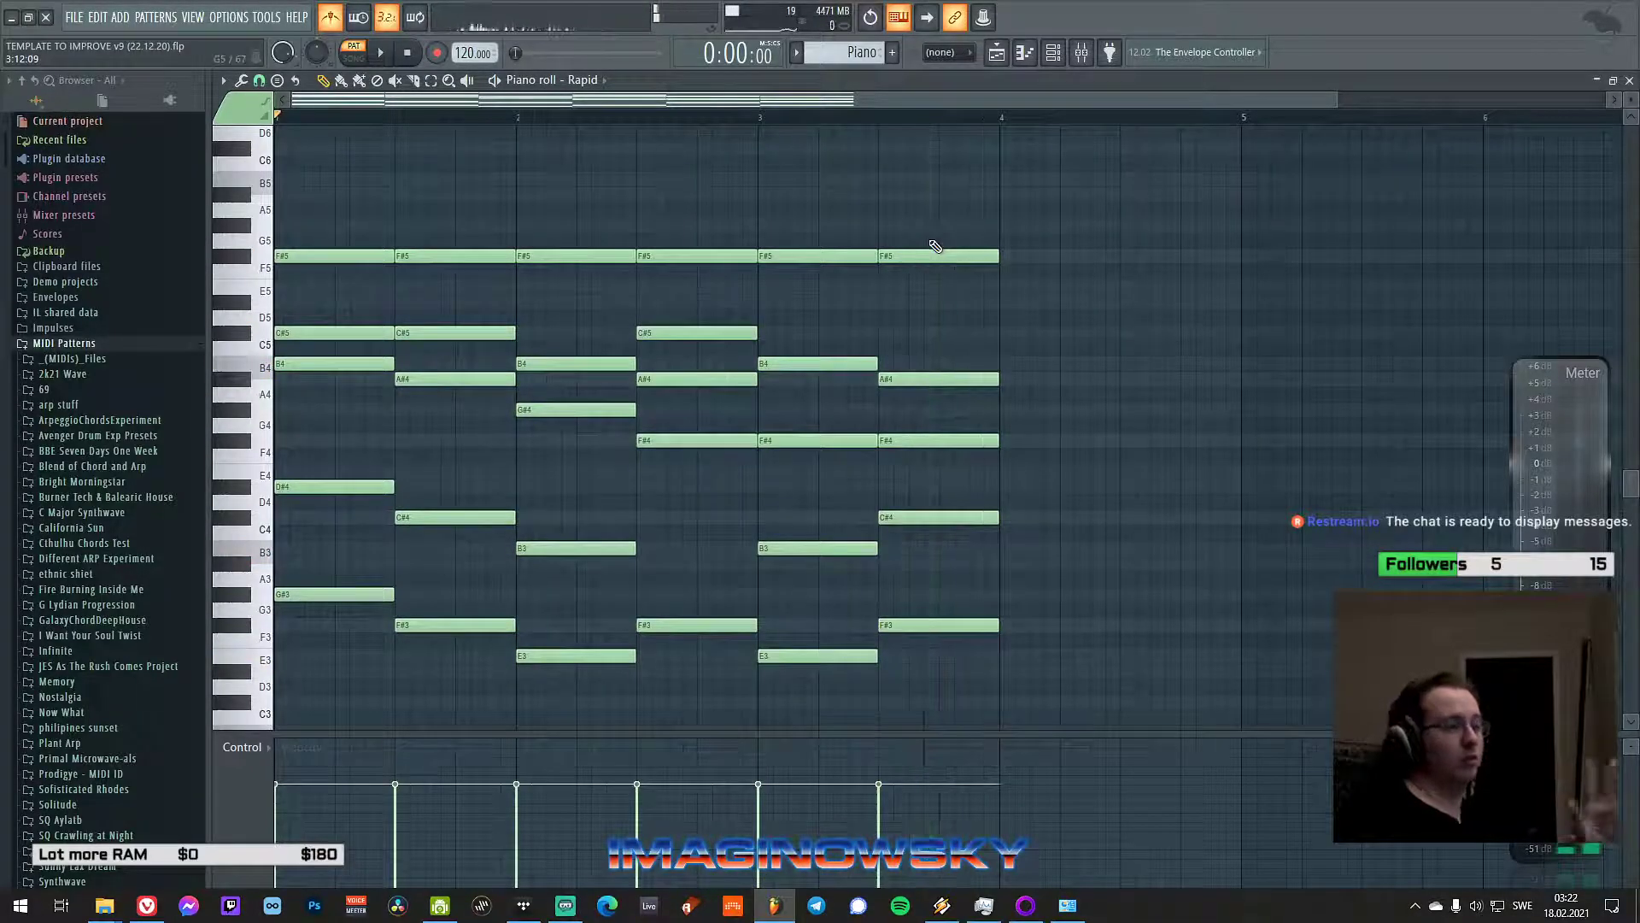
# - Delete the last three chords of the Rapid progression, keeping the first three
pyautogui.moveTo(318, 209); pyautogui.dragTo(637, 632)
pyautogui.moveTo(697, 188); pyautogui.dragTo(987, 706)
pyautogui.press('Delete')
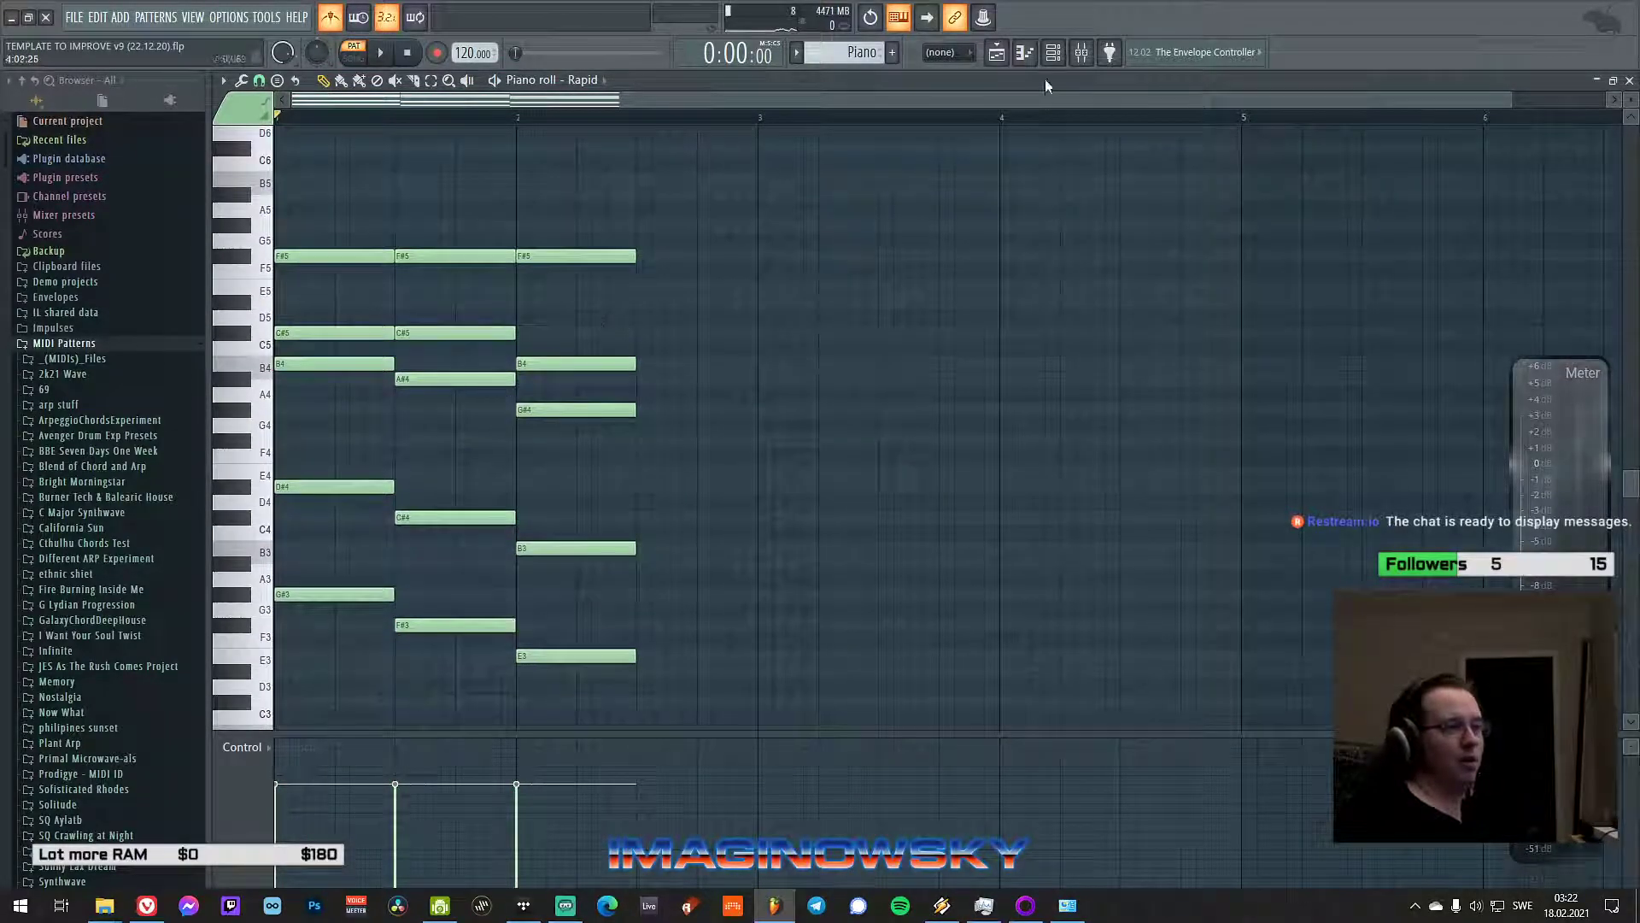
pyautogui.click(1053, 52)
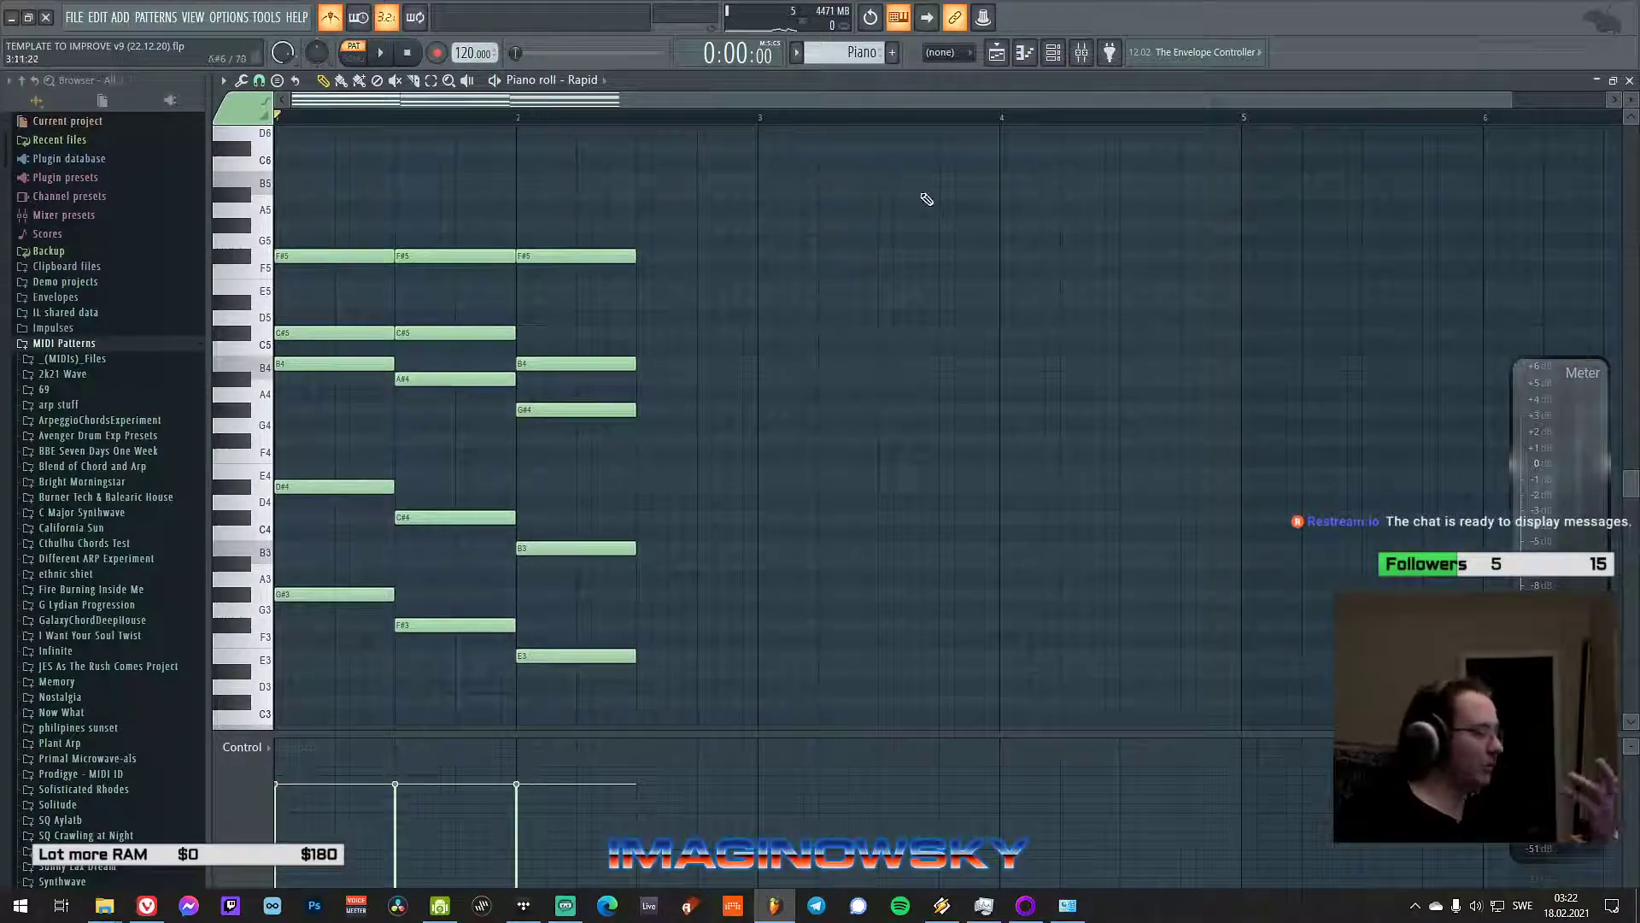
pyautogui.scroll(-2, 889, 432)
pyautogui.scroll(2, 863, 442)
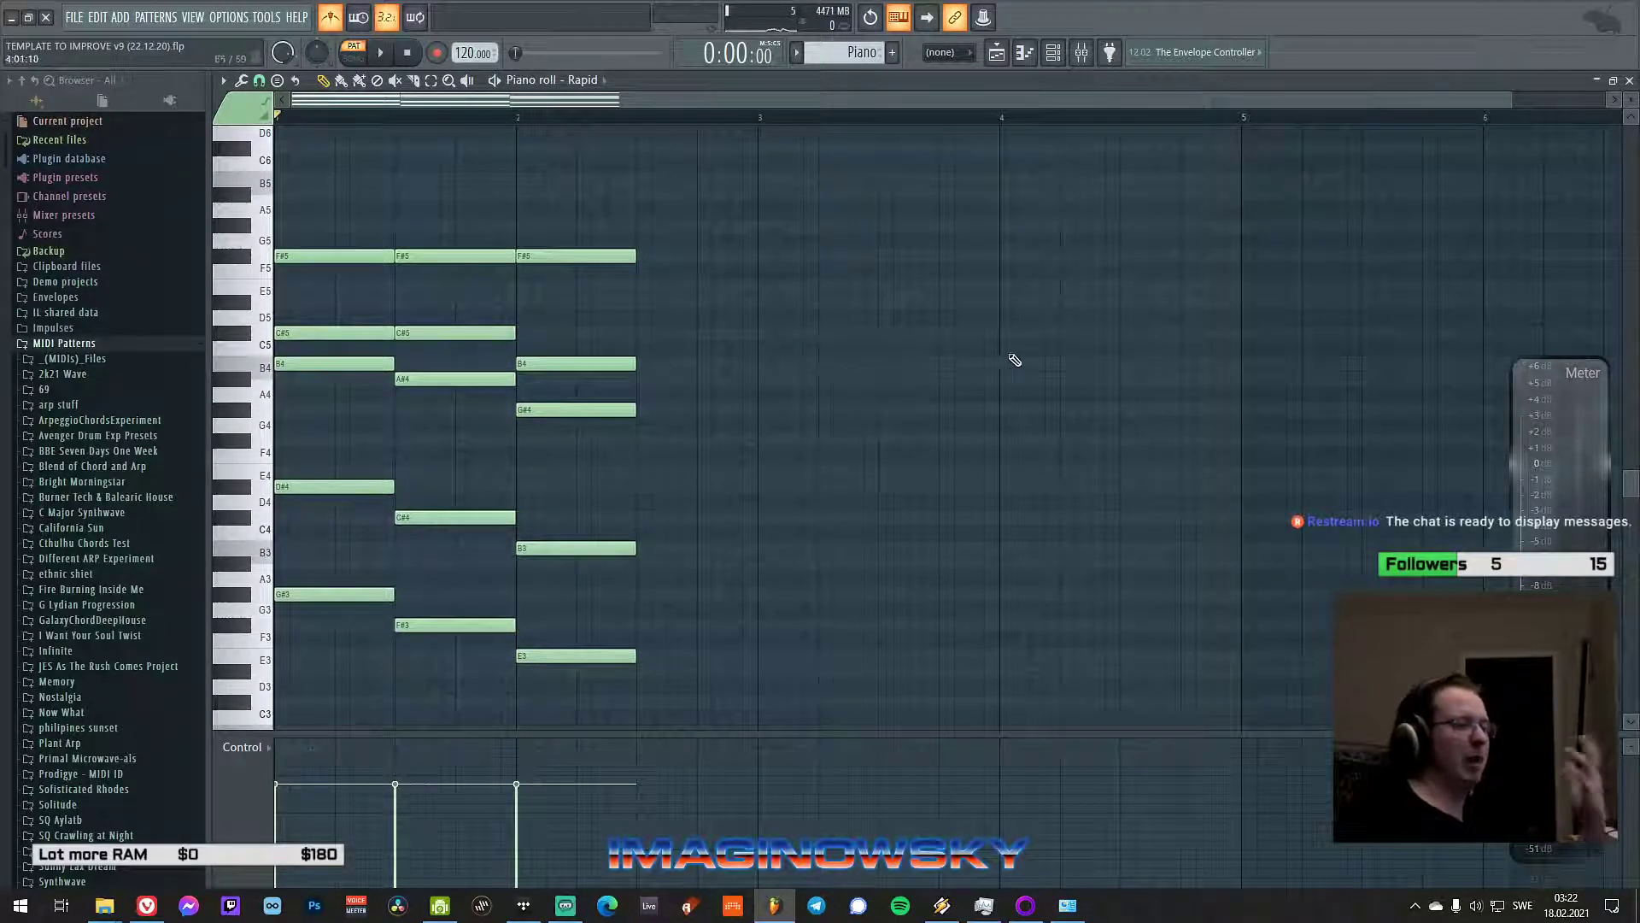
pyautogui.moveTo(1512, 100); pyautogui.dragTo(1024, 104)
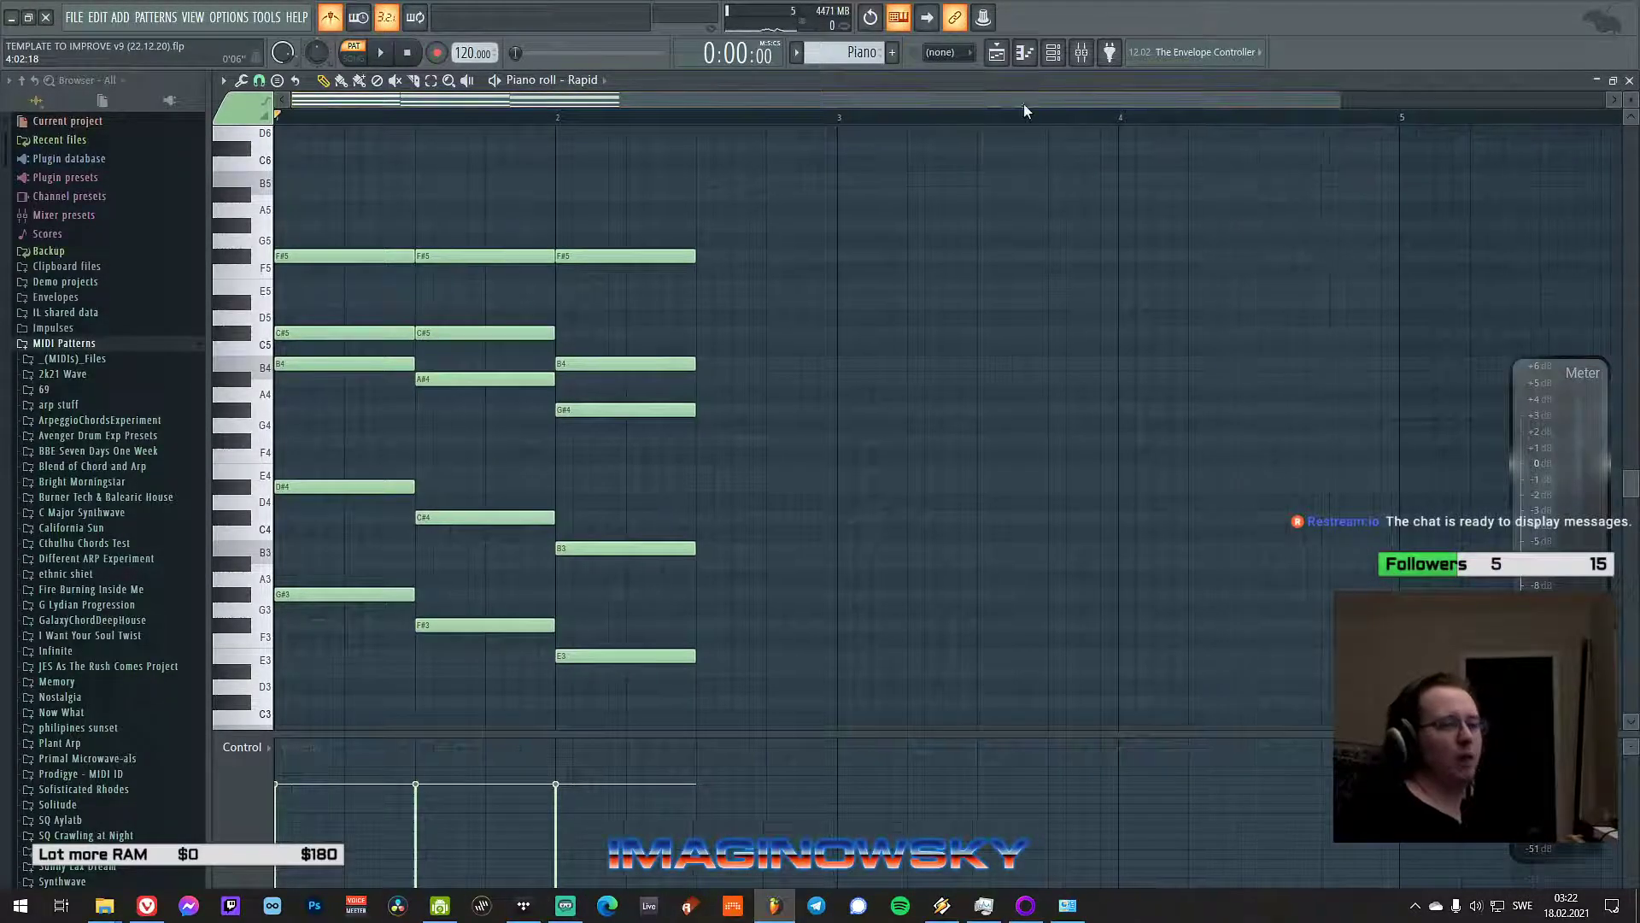
pyautogui.click(1056, 55)
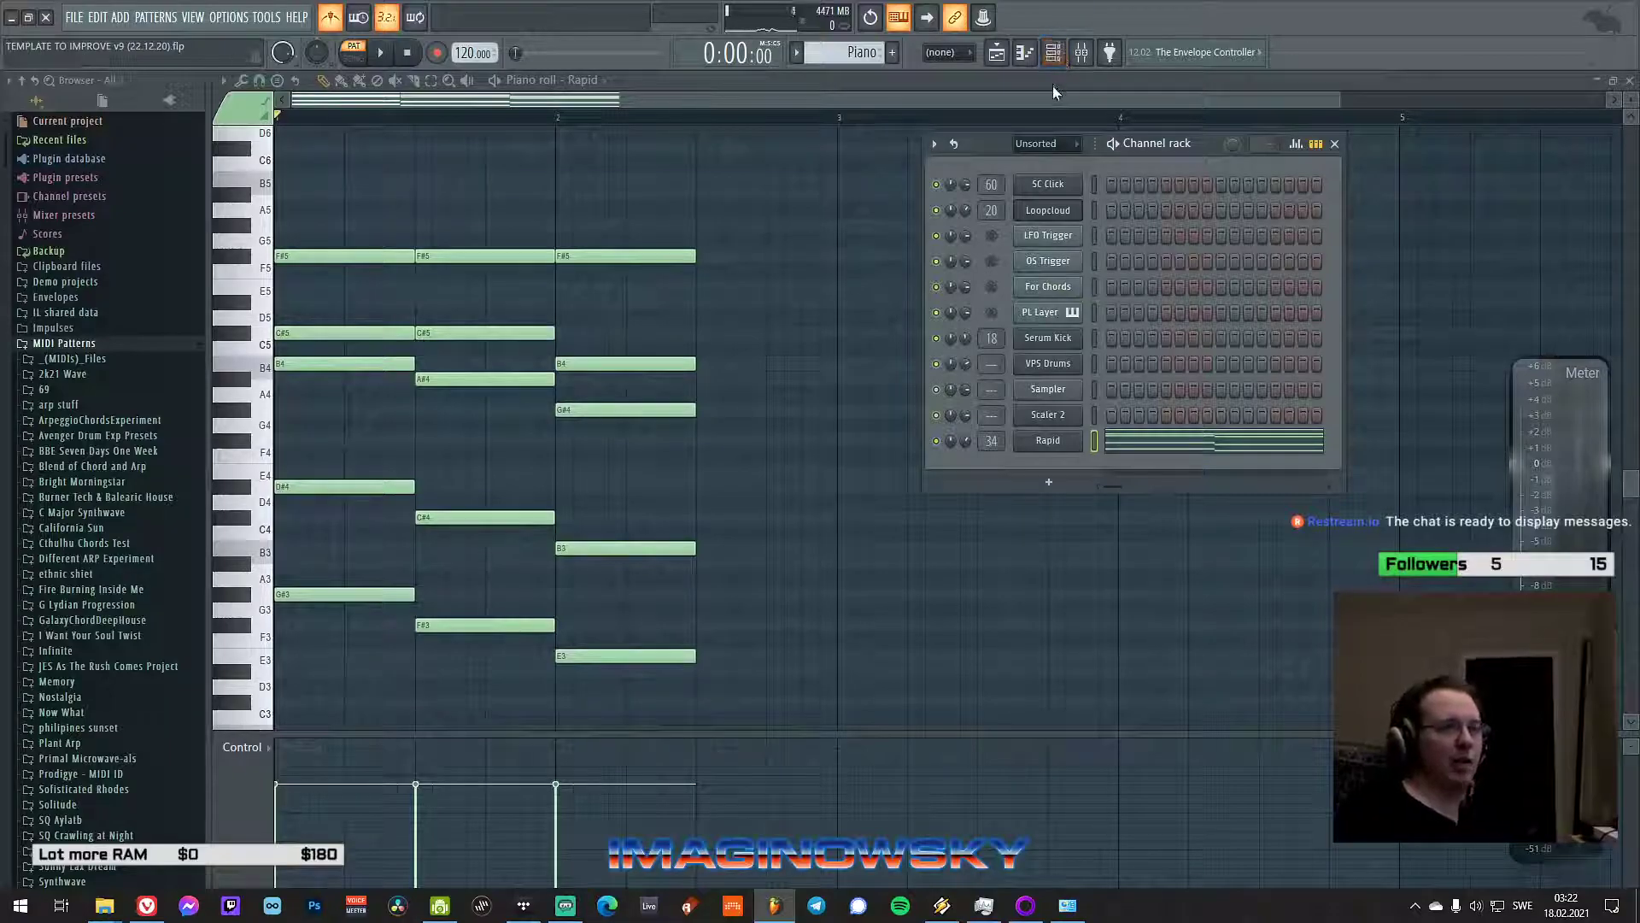
pyautogui.click(1052, 96)
pyautogui.scroll(2, 1052, 98)
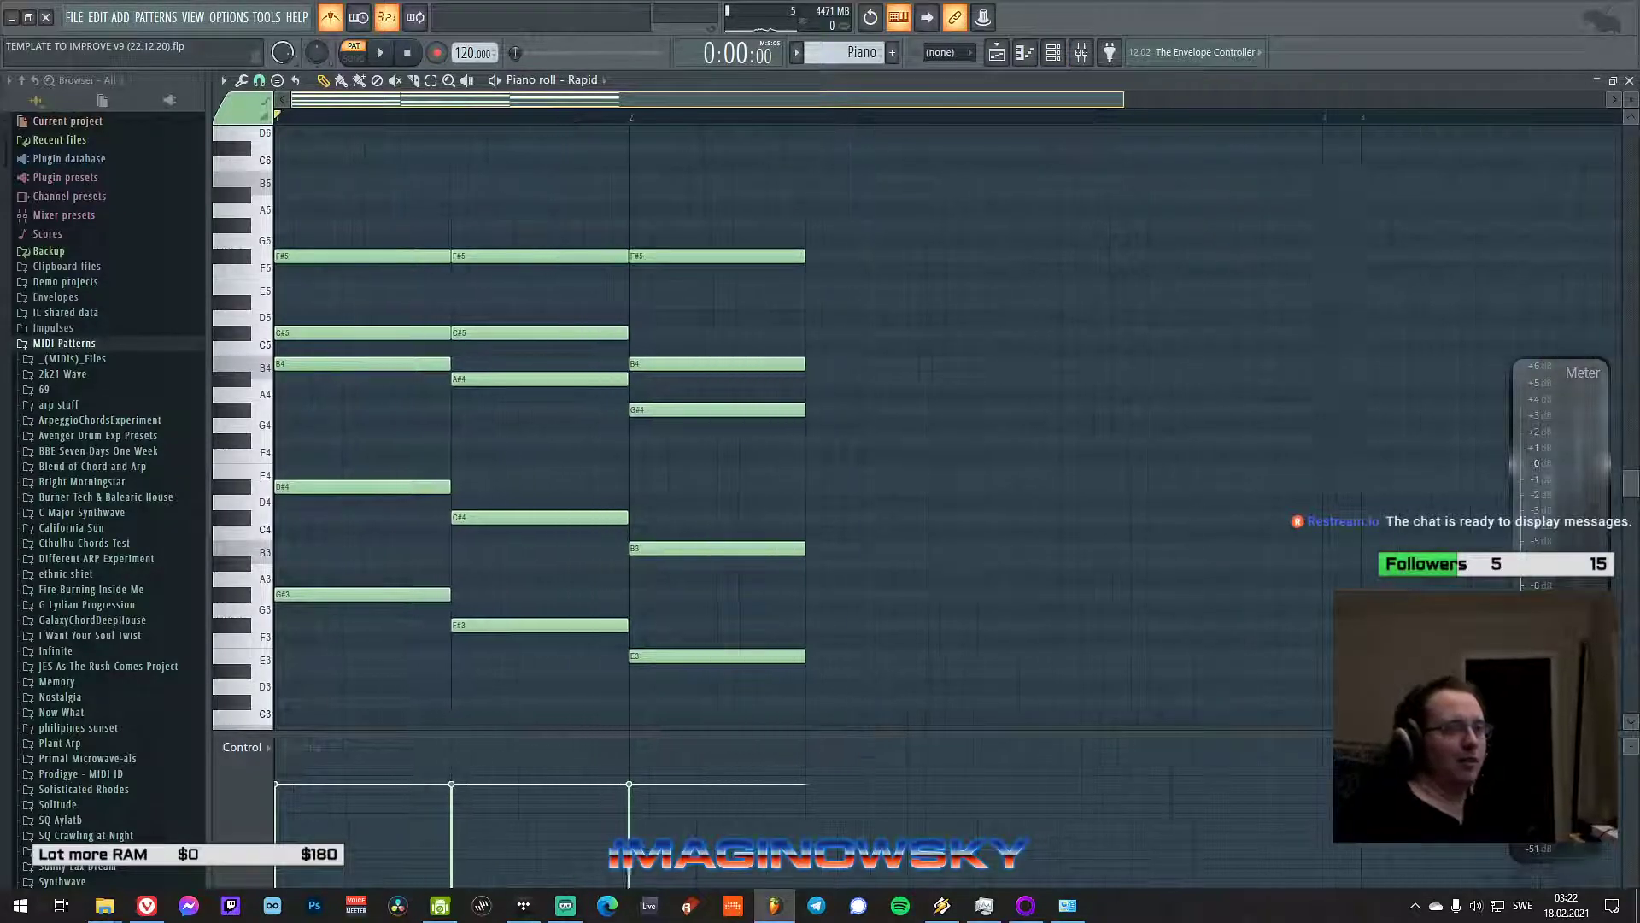
pyautogui.scroll(2, 1052, 98)
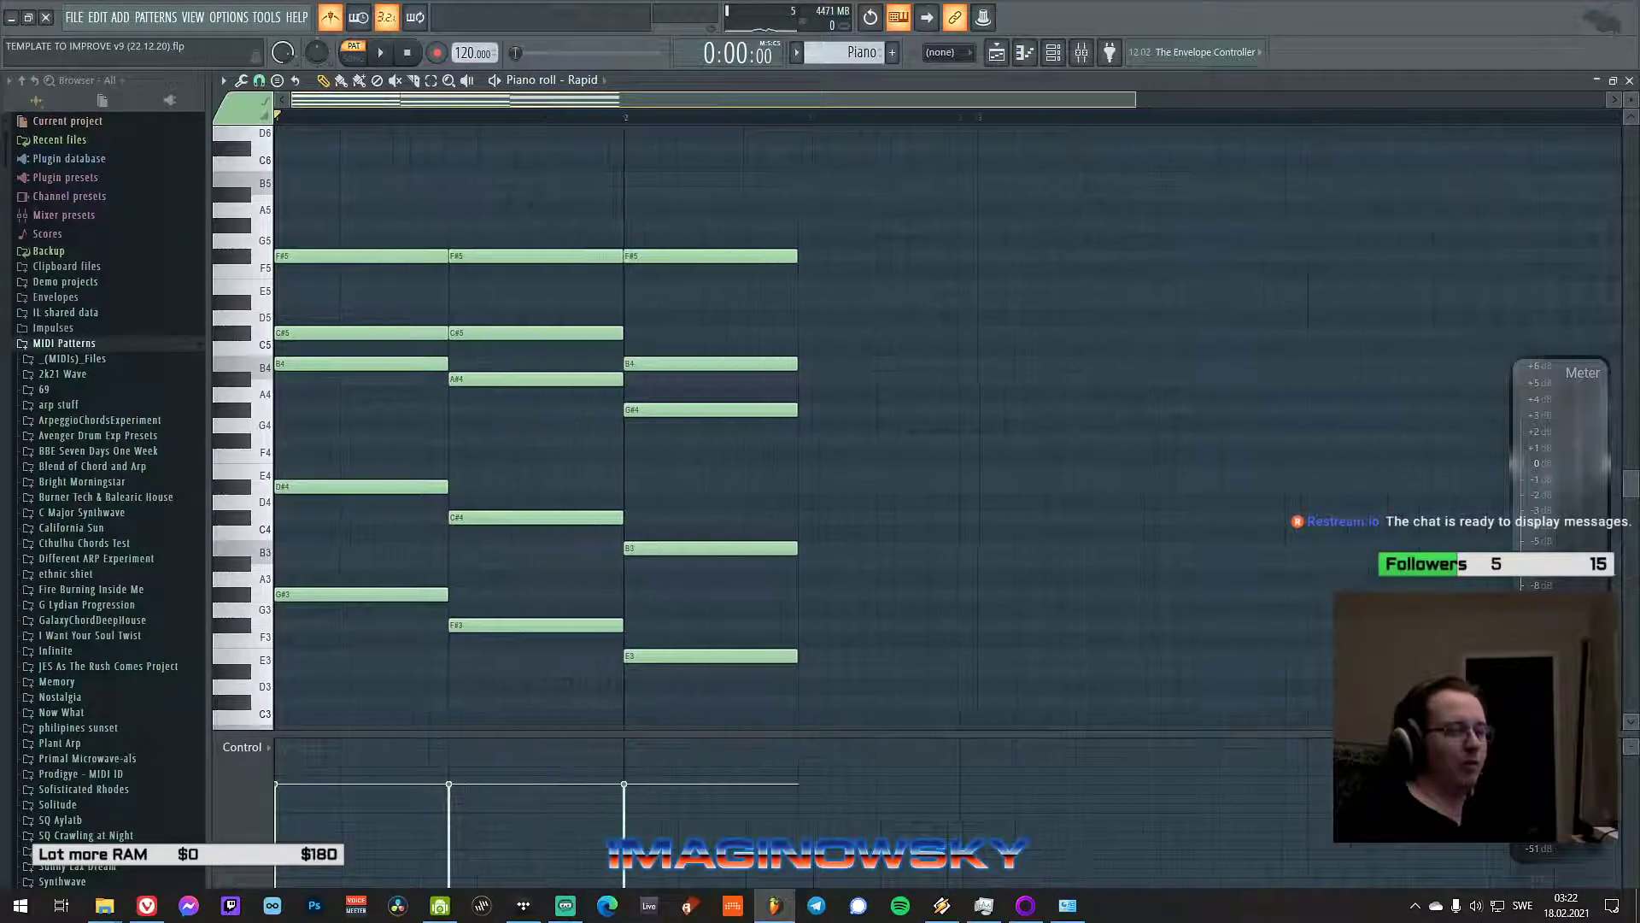
pyautogui.scroll(-2, 1064, 260)
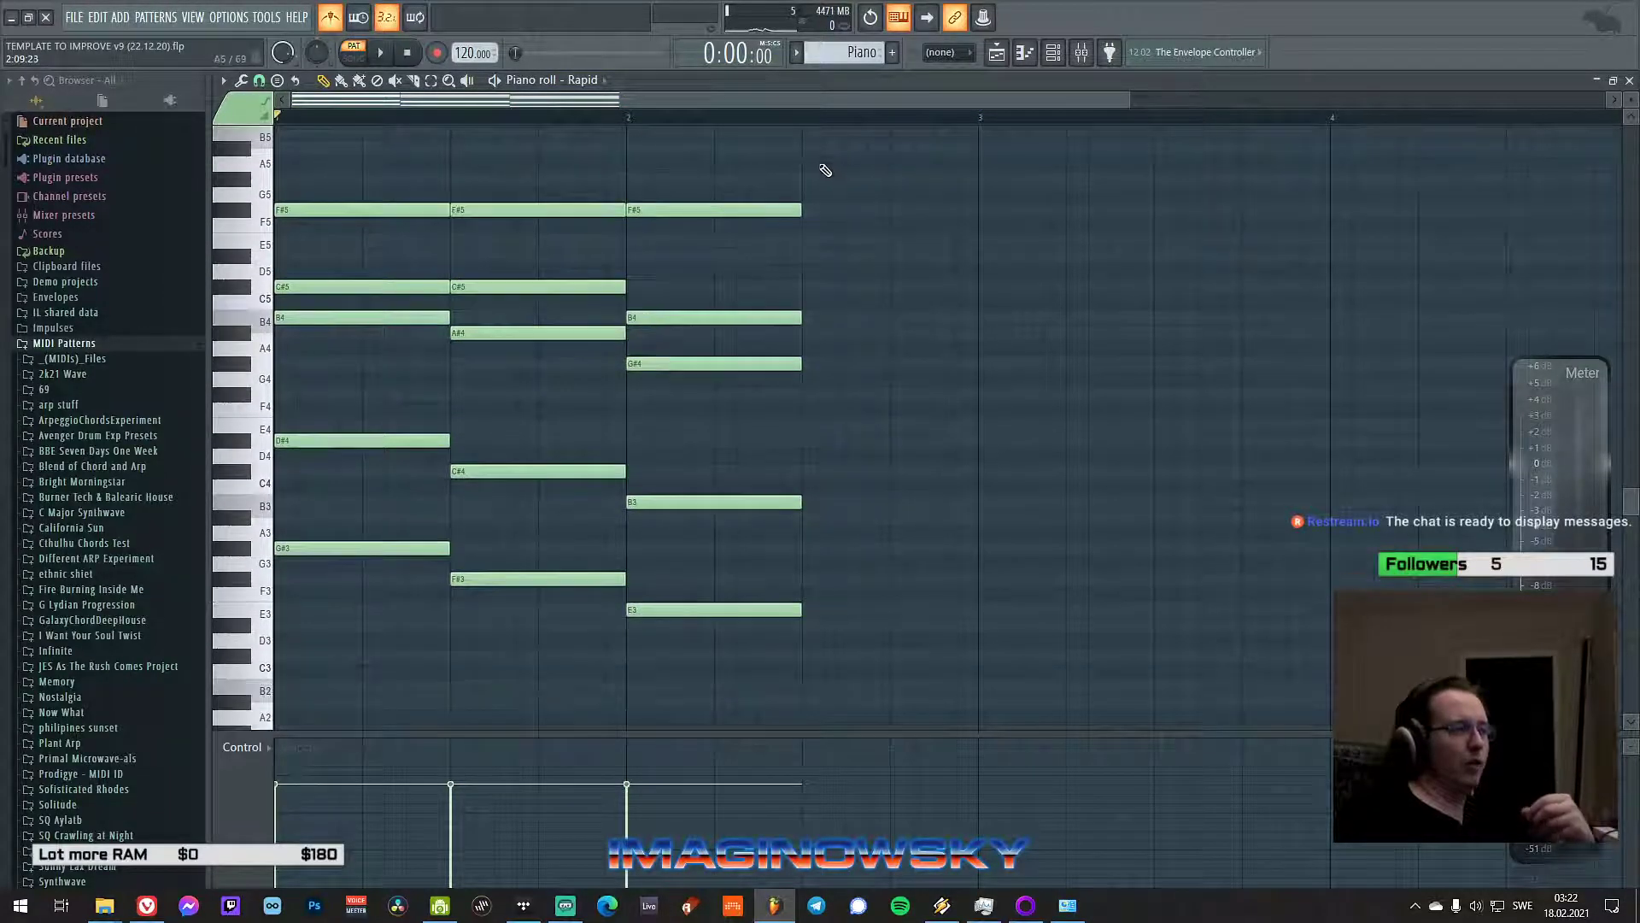
pyautogui.scroll(-1, 798, 104)
pyautogui.scroll(1, 795, 101)
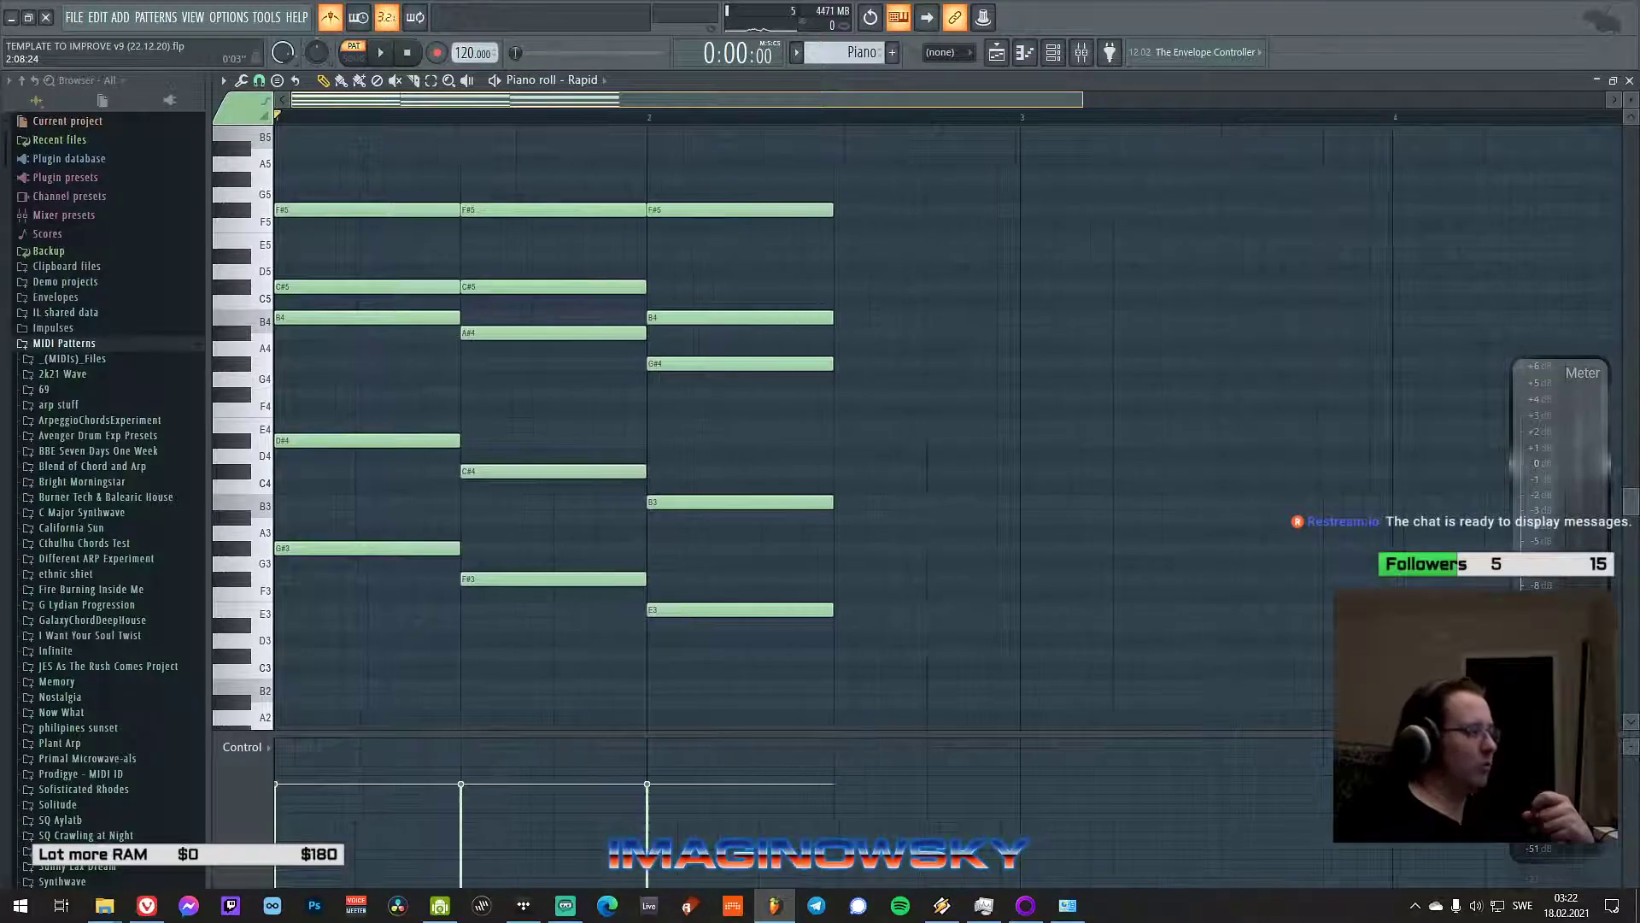
pyautogui.scroll(2, 827, 140)
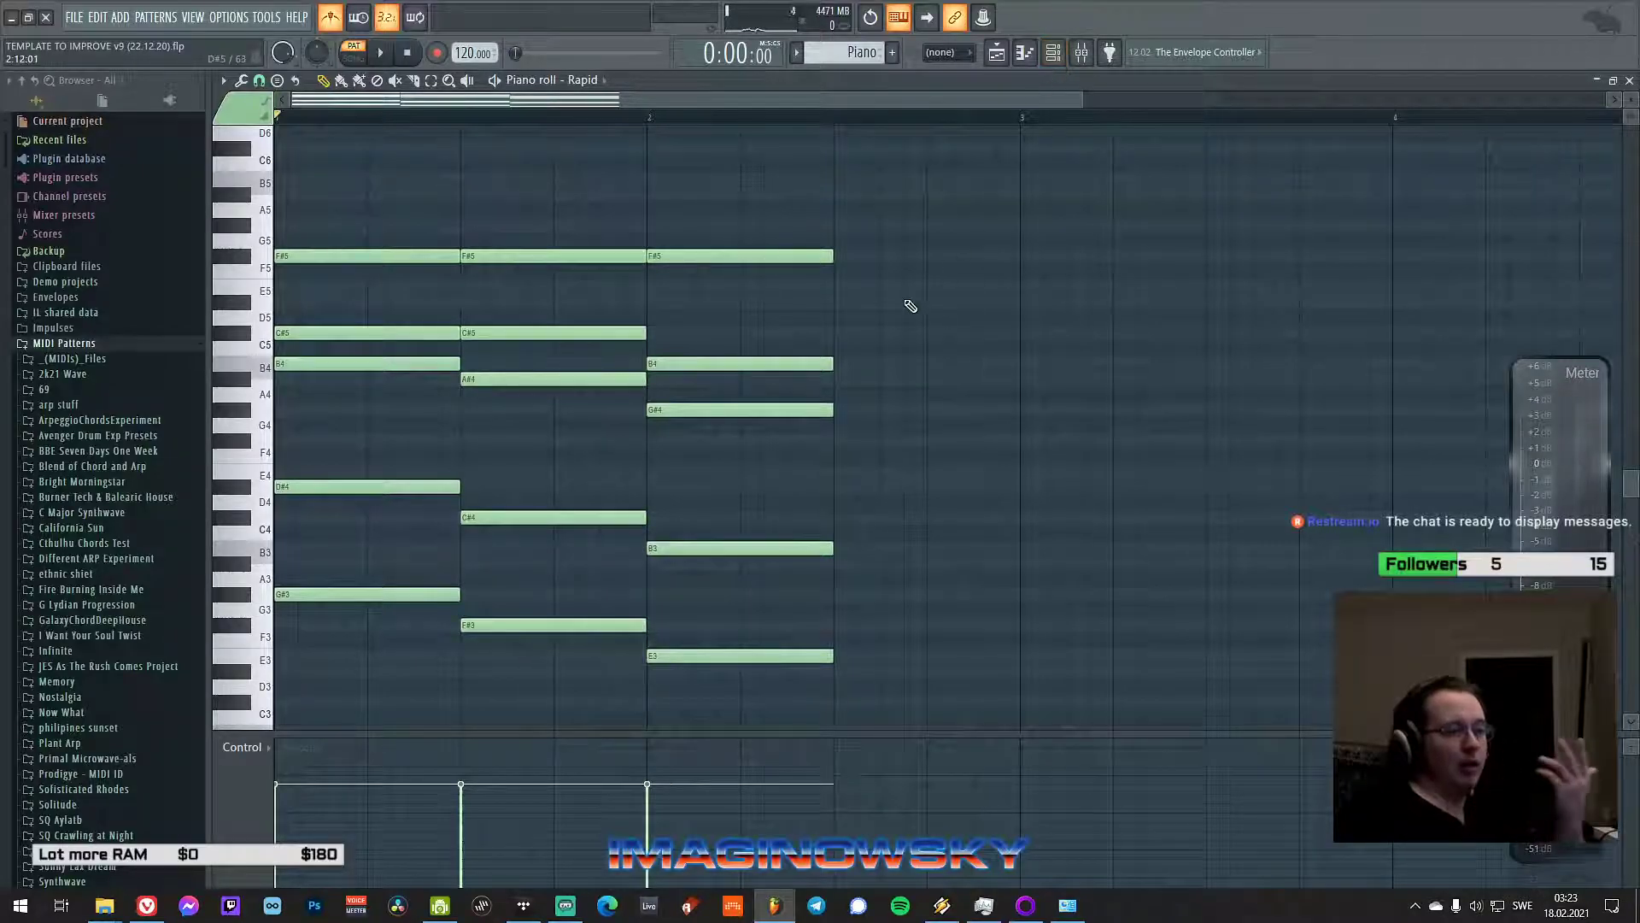
pyautogui.scroll(-4, 880, 388)
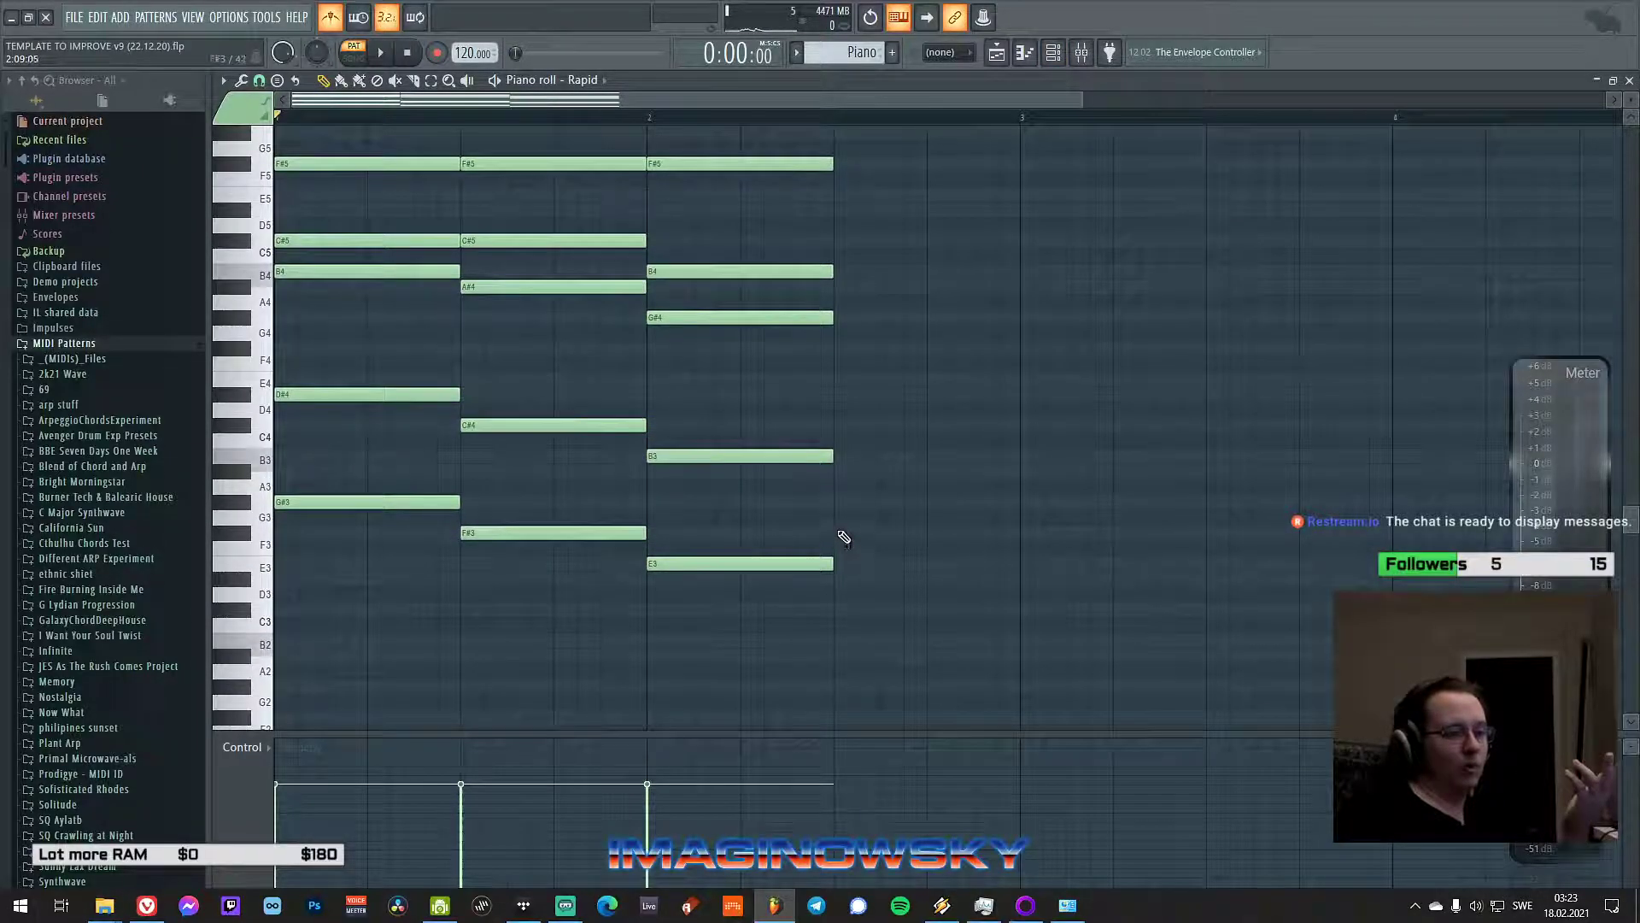
pyautogui.scroll(4, 857, 376)
# - Add a fourth chord of G#3, C#4, F#4, C#5 and G#5 in the second half of bar 2, matching the other chords' length, and audition it
pyautogui.click(843, 443)
pyautogui.rightClick(857, 440)
pyautogui.click(798, 409)
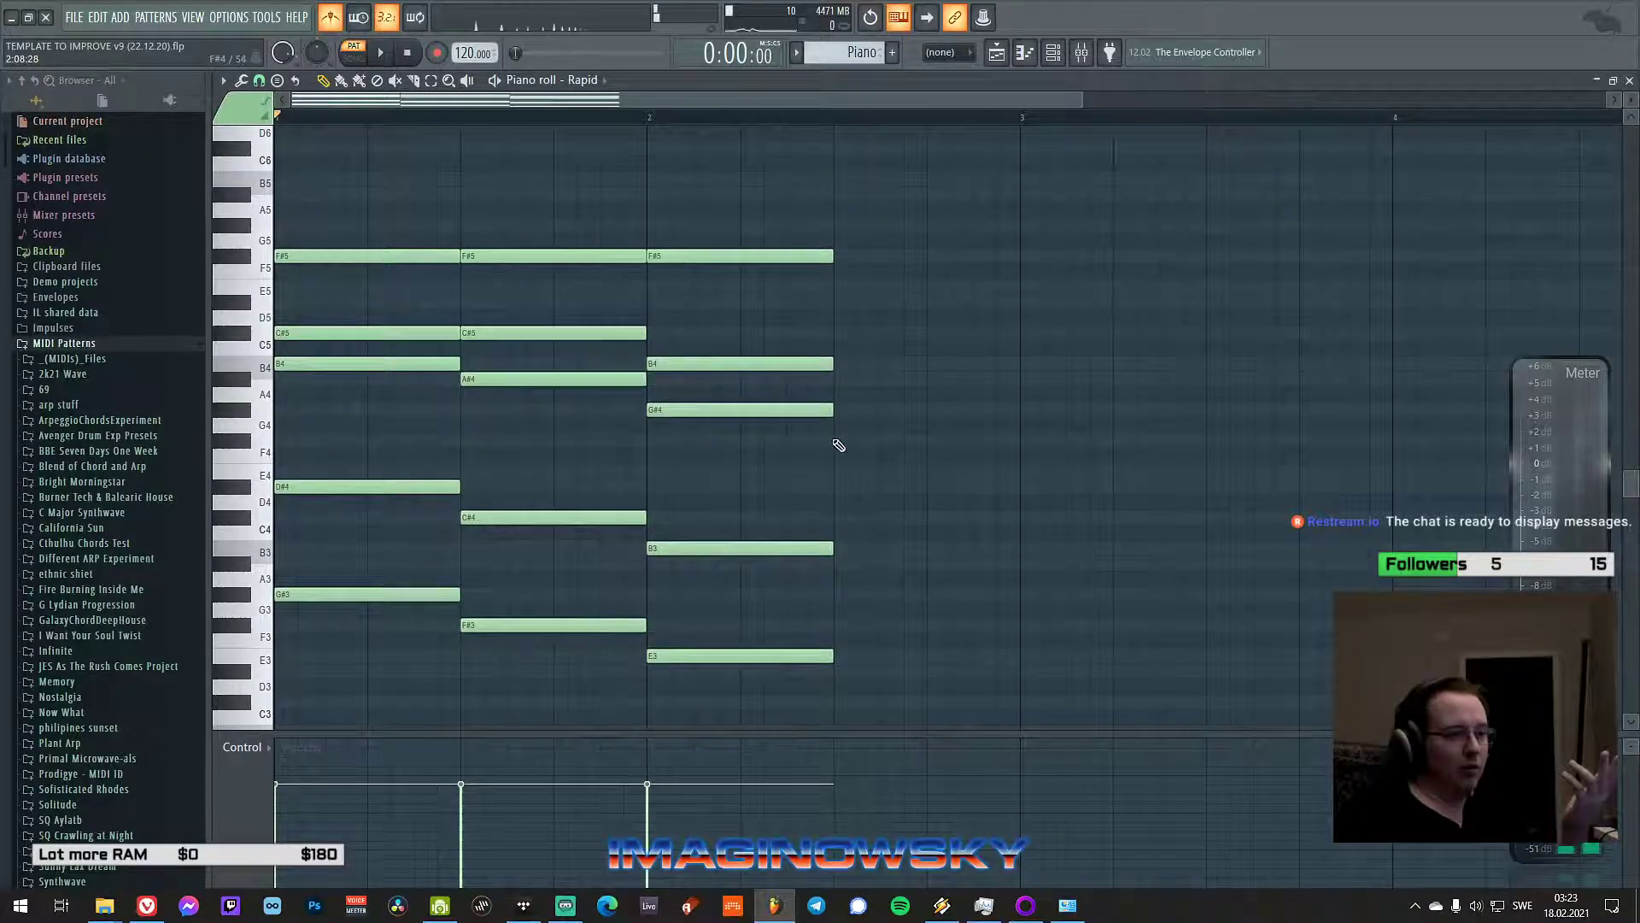
pyautogui.click(838, 443)
pyautogui.click(851, 516)
pyautogui.click(843, 333)
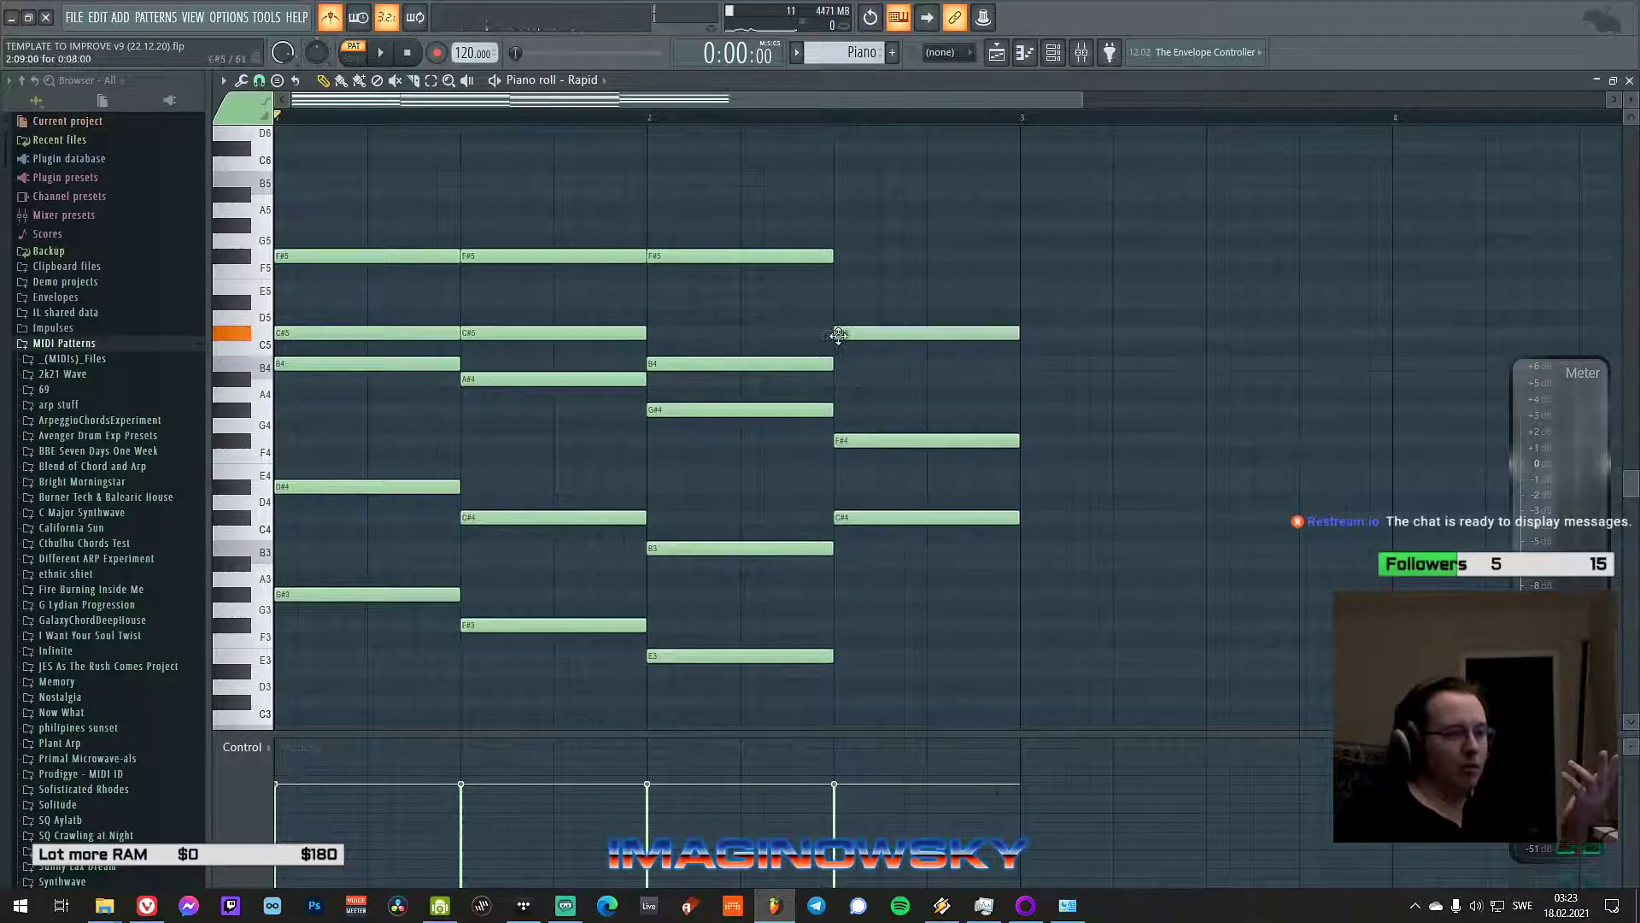
pyautogui.click(838, 225)
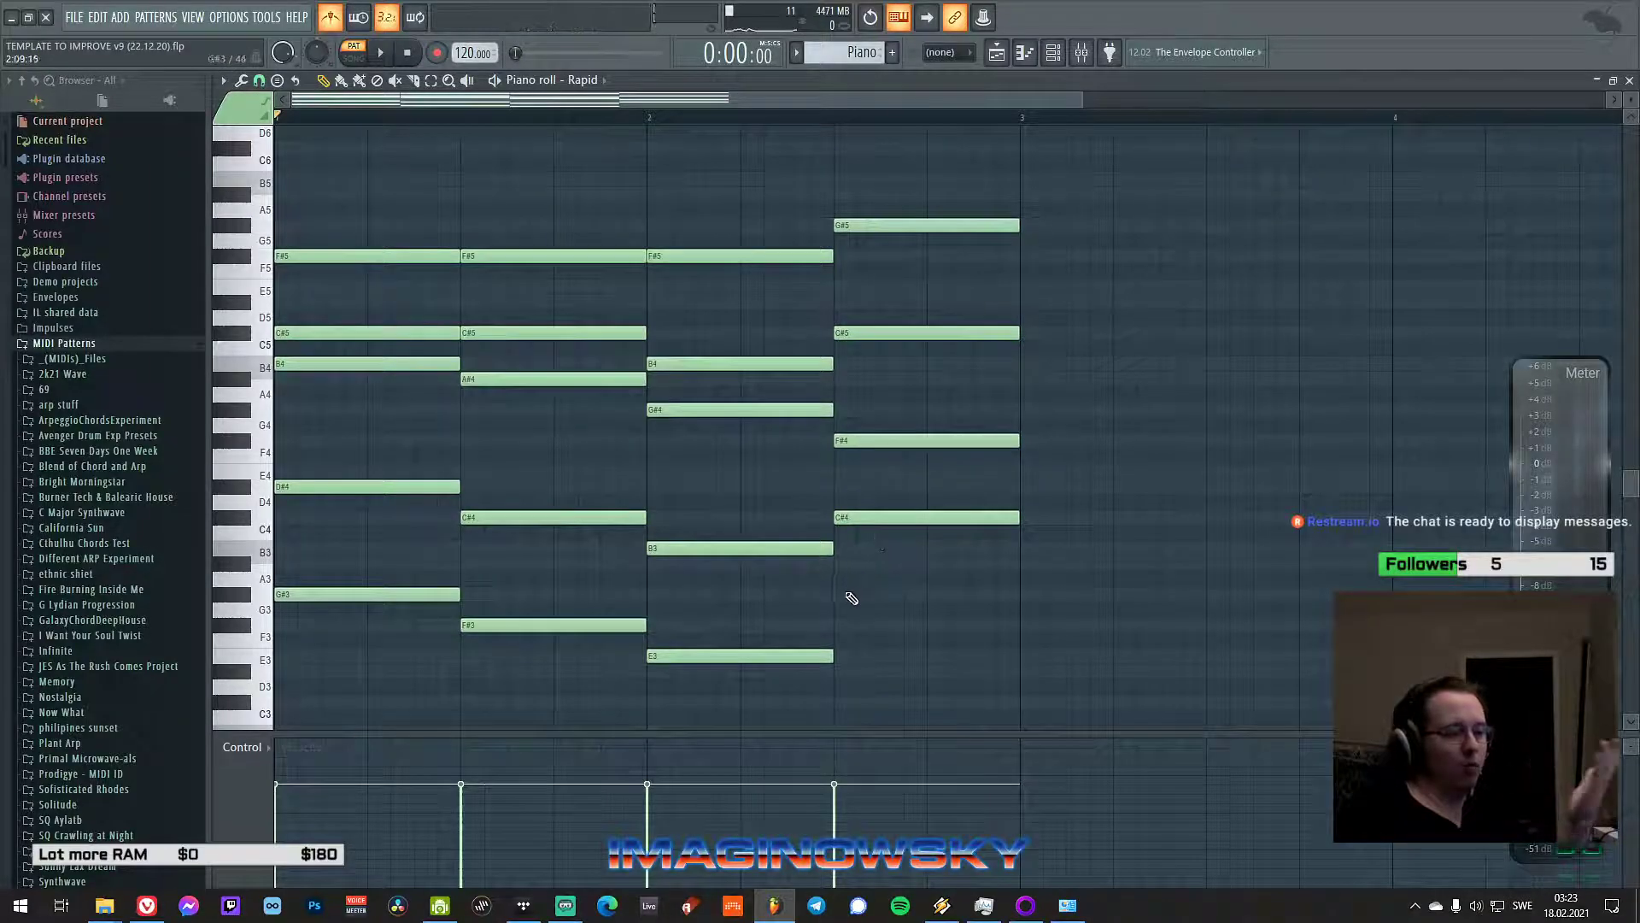
pyautogui.click(849, 594)
pyautogui.keyDown('alt'); pyautogui.rightClick(915, 362); pyautogui.keyUp('alt')
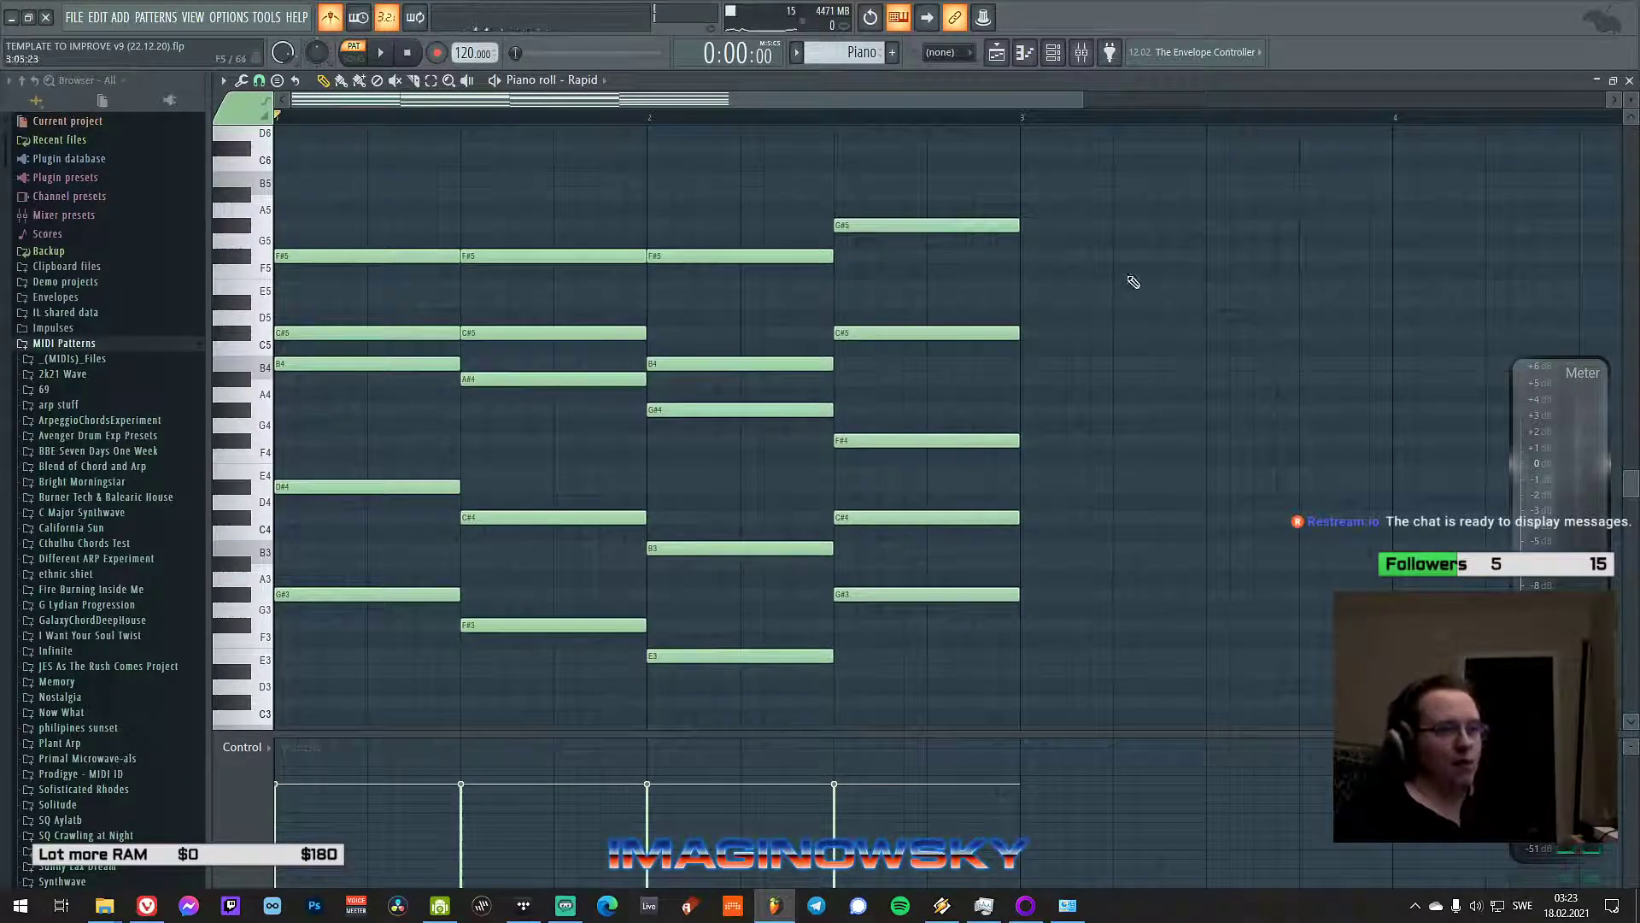
# - Play the four-chord Rapid progression from the start and stop playback
pyautogui.hscroll(2, 910, 198)
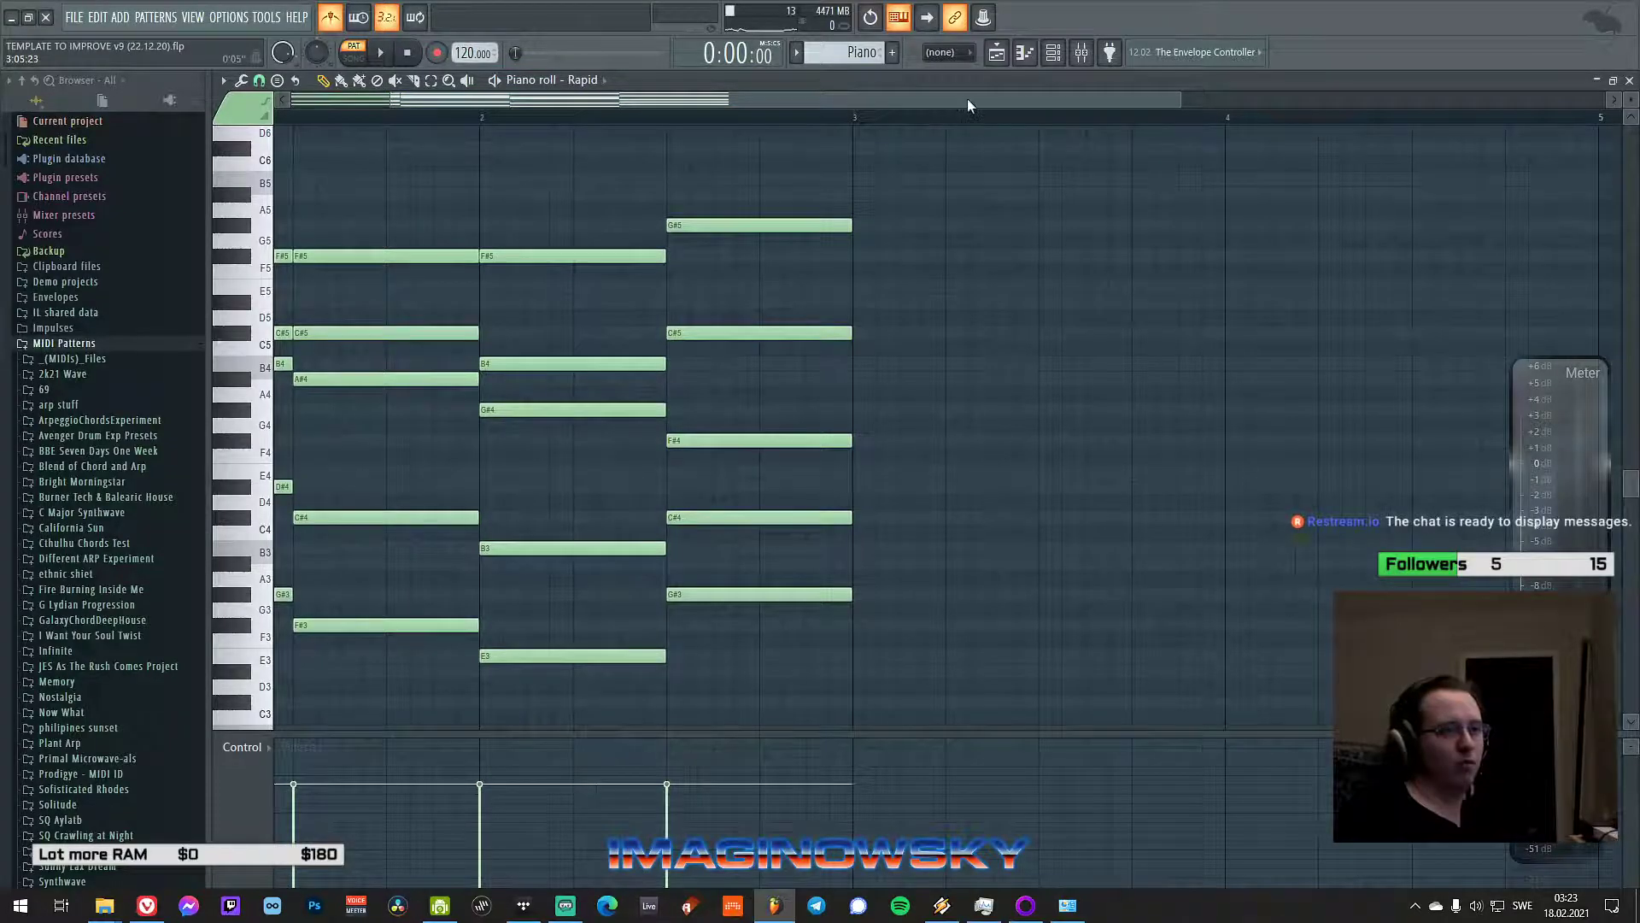
pyautogui.hscroll(-2, 967, 104)
pyautogui.scroll(-1, 858, 296)
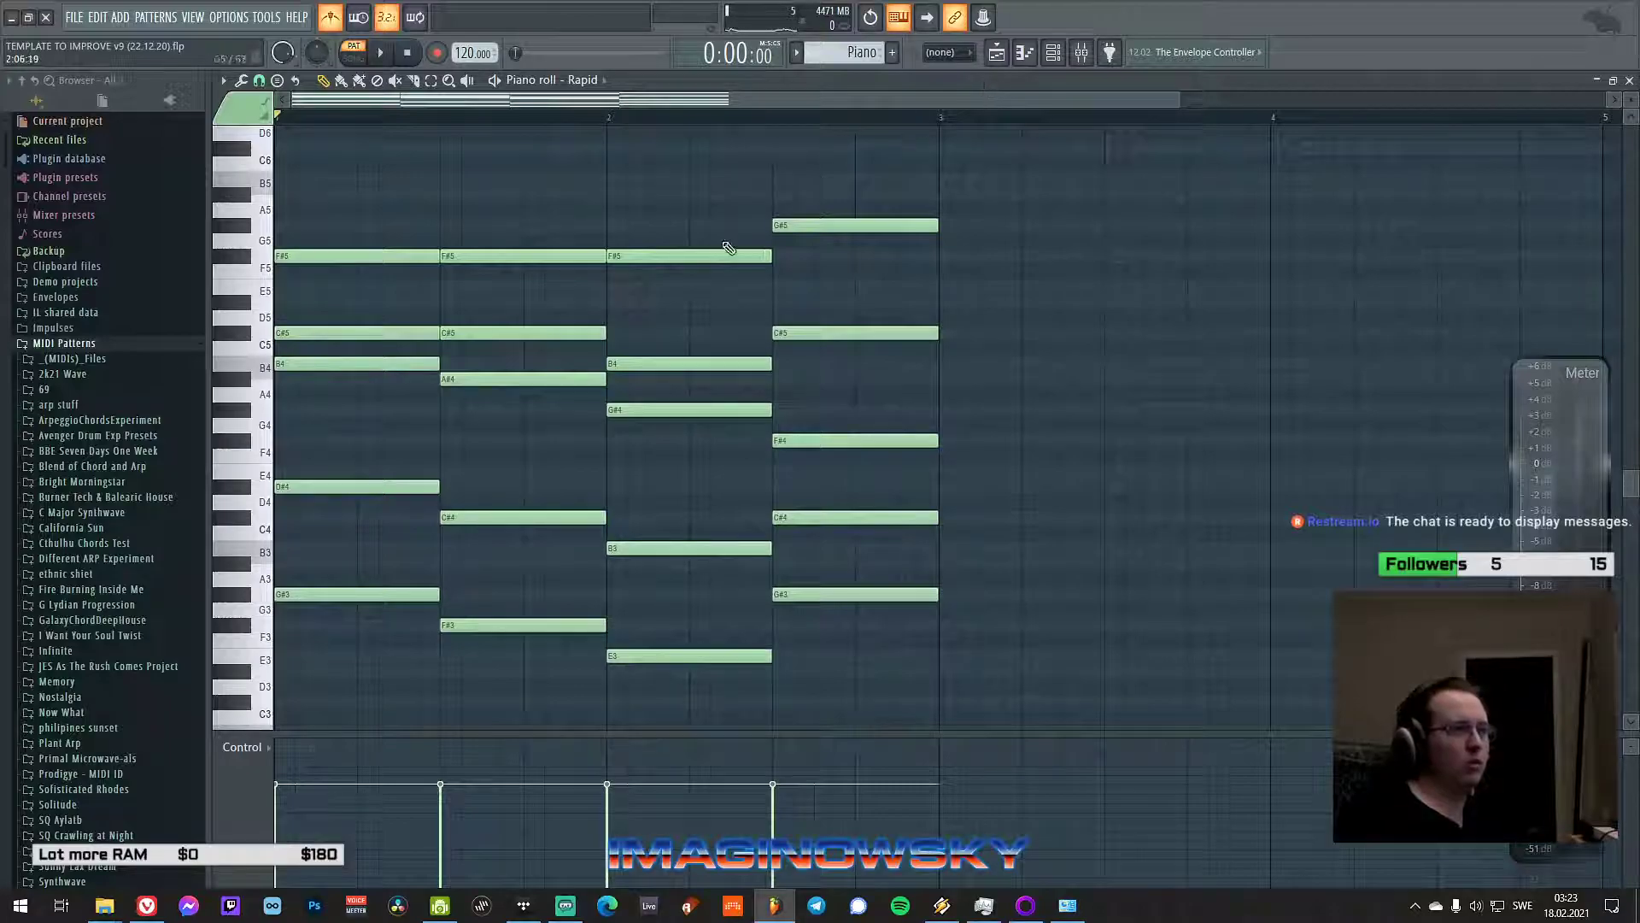
pyautogui.press('space')
pyautogui.press('space')
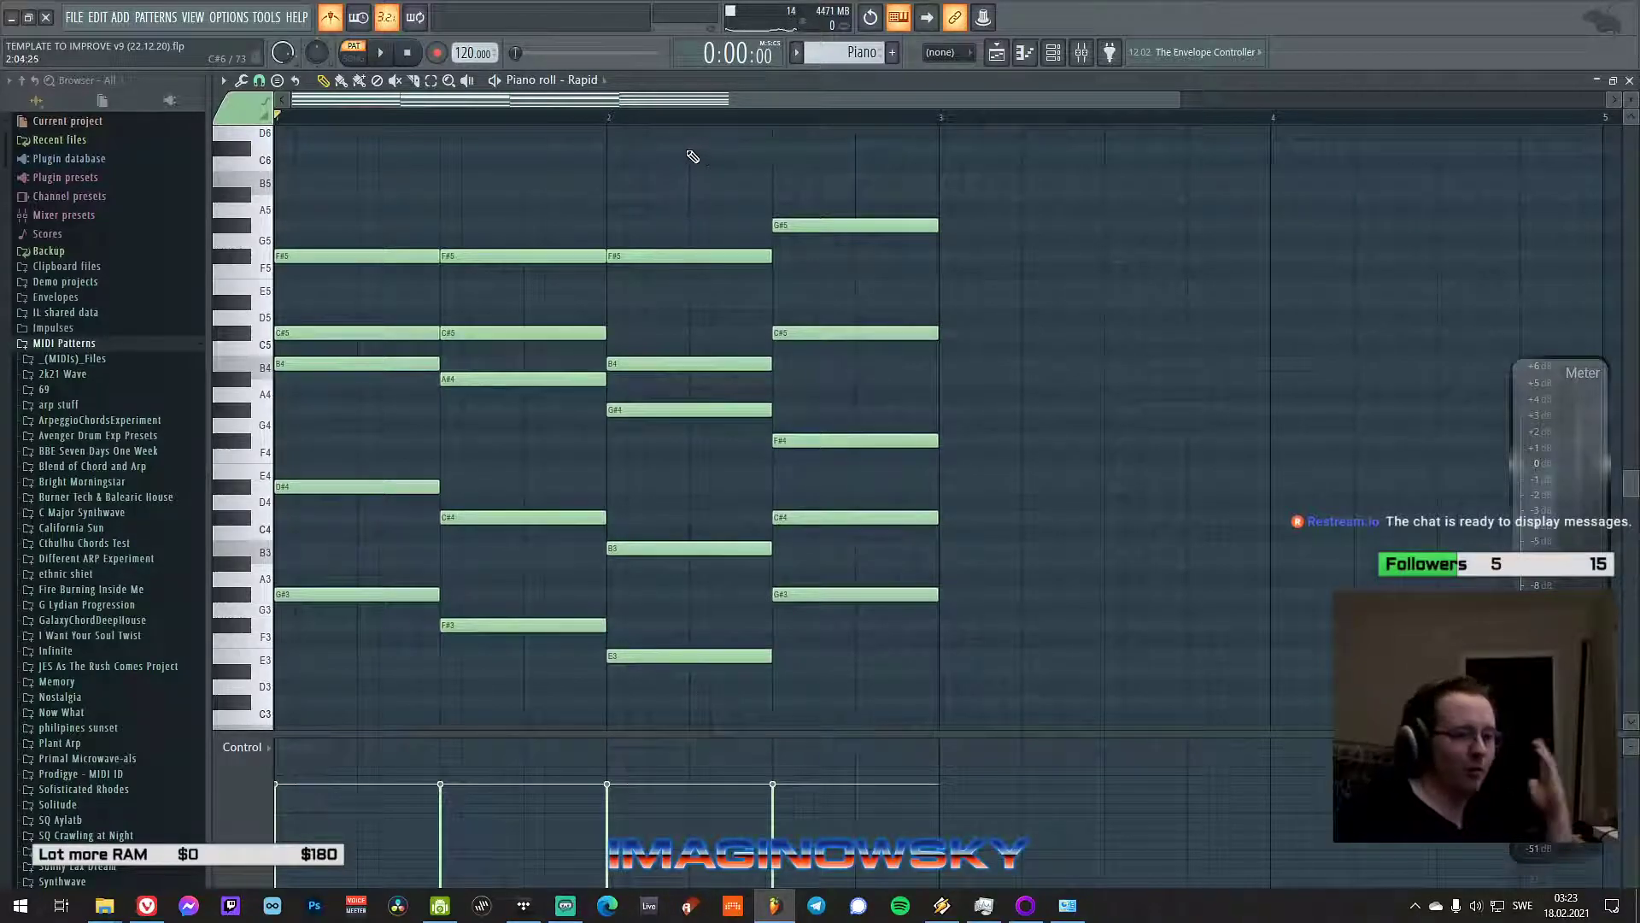
pyautogui.scroll(3, 681, 120)
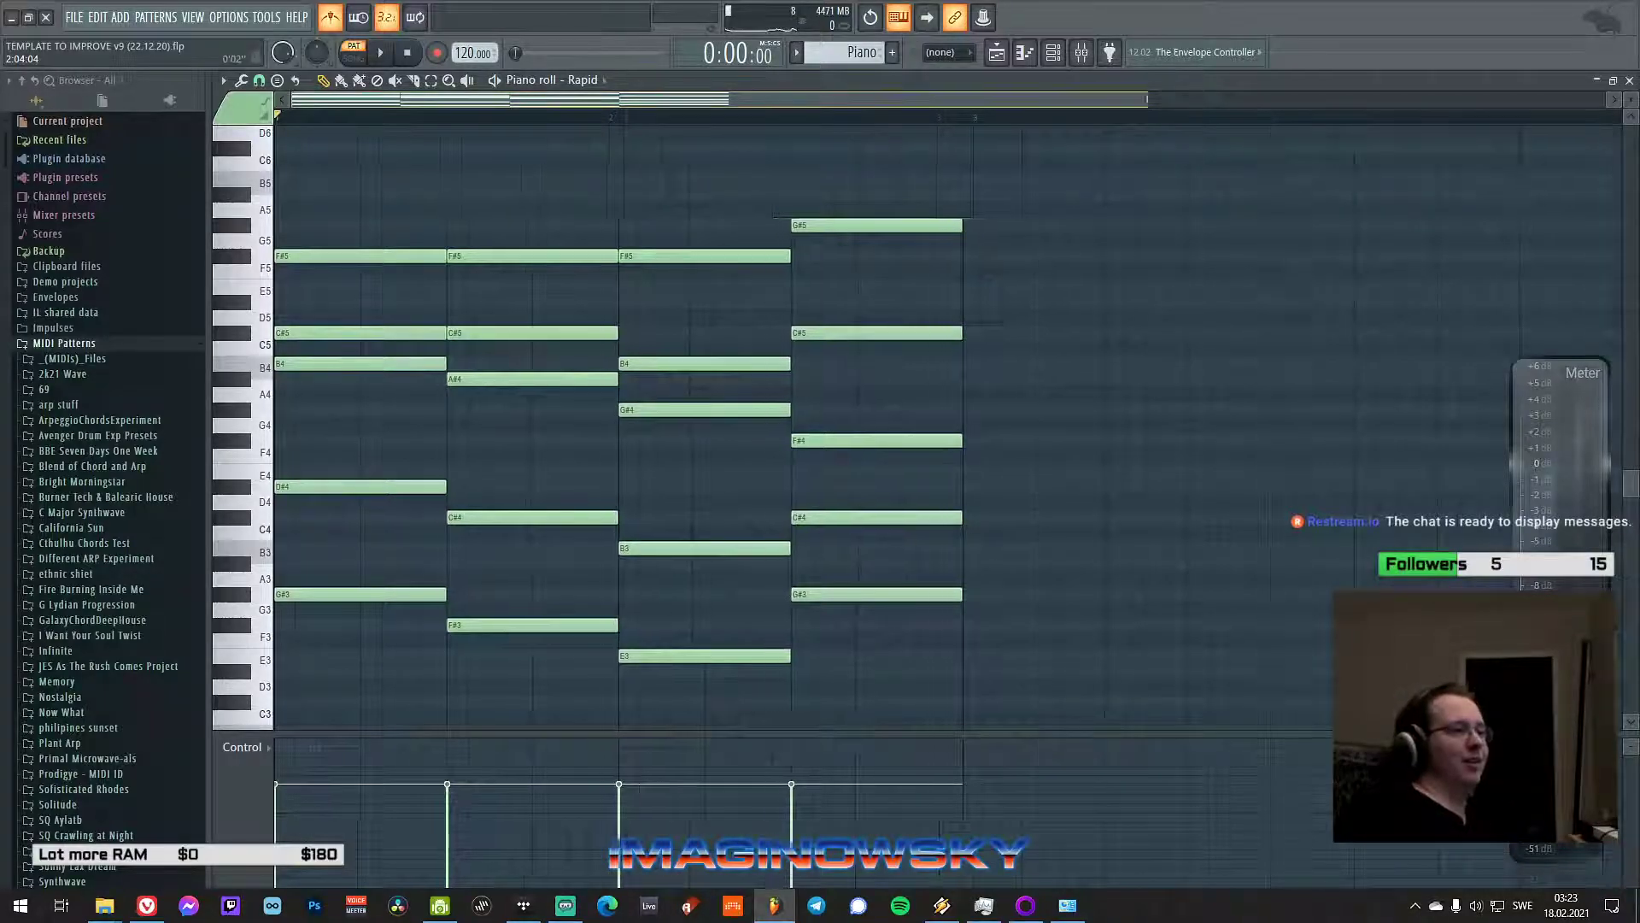
pyautogui.scroll(-3, 892, 254)
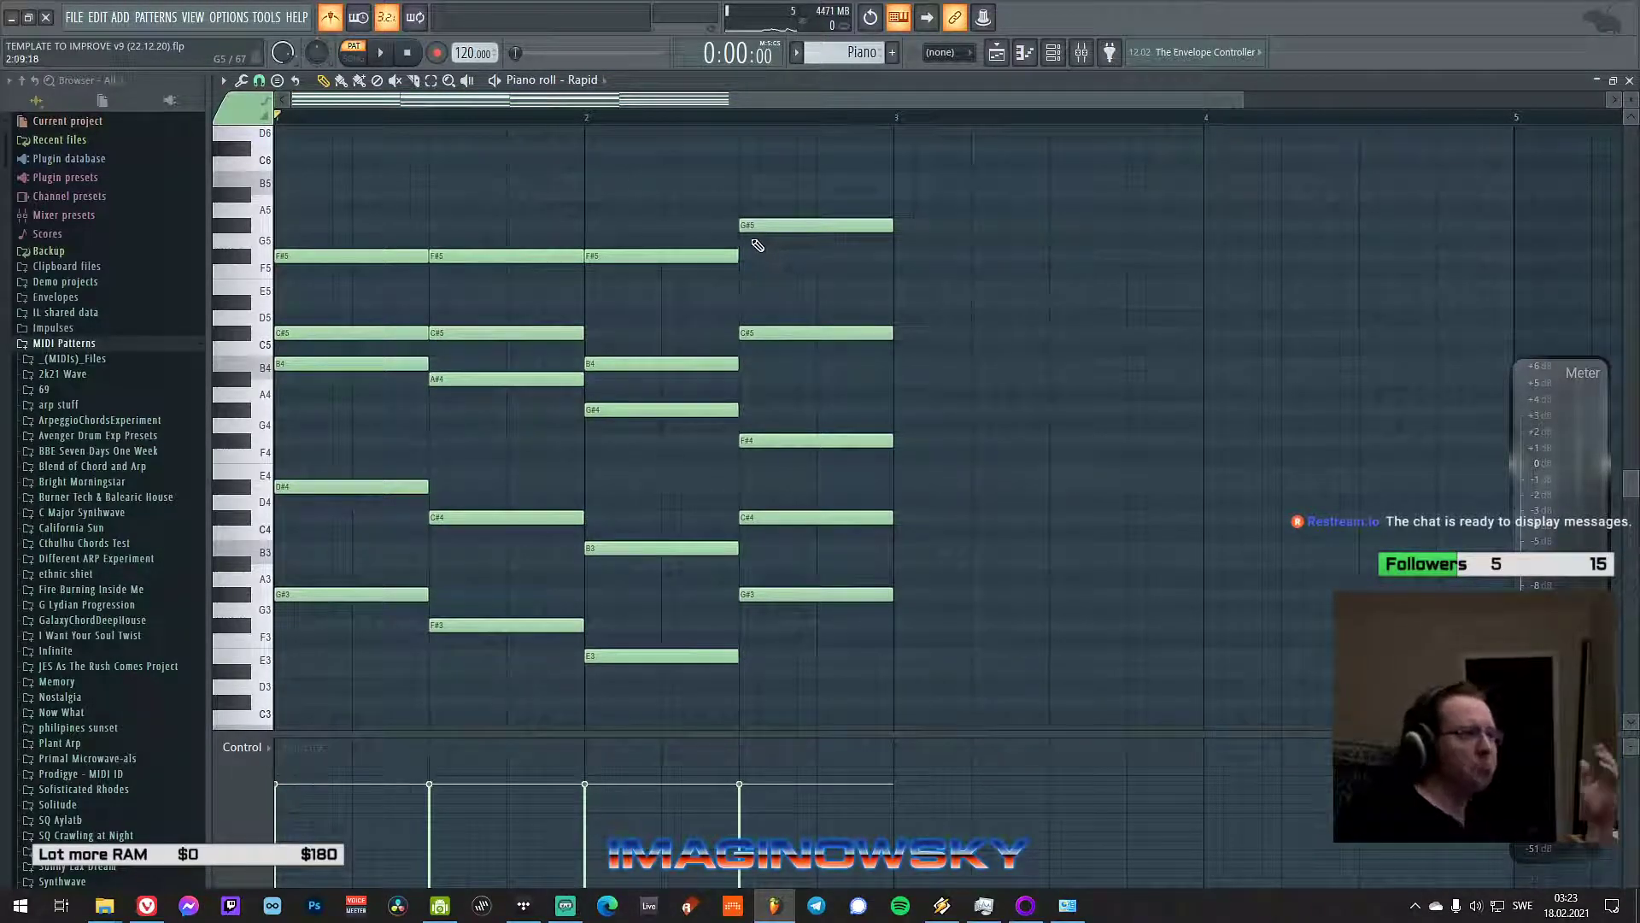
pyautogui.scroll(3, 776, 107)
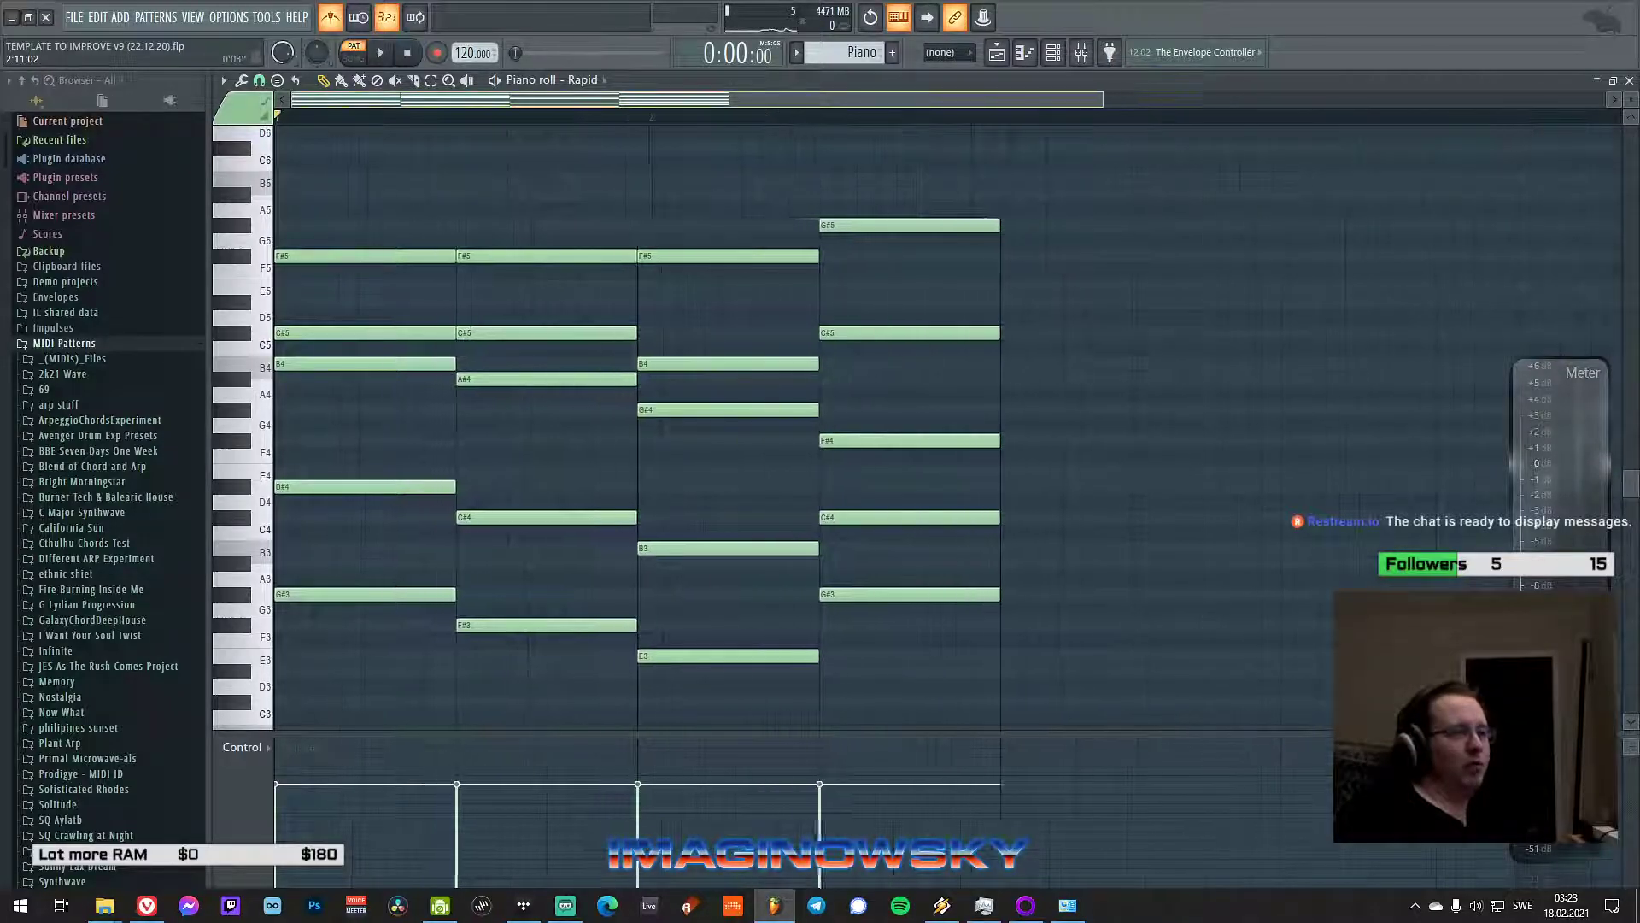